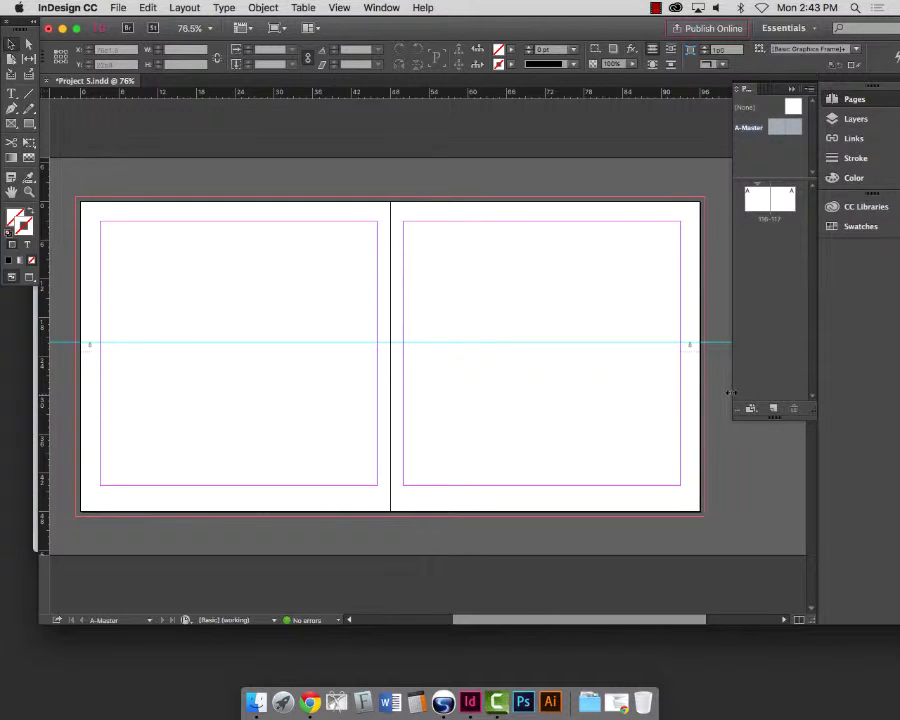
- Widen the list of pages, open page 116, and inspect the page numbers at the outer edges of pages 116 and 117
{"action": "left_click_drag", "start_coordinate": [731, 393], "coordinate": [692, 393]}
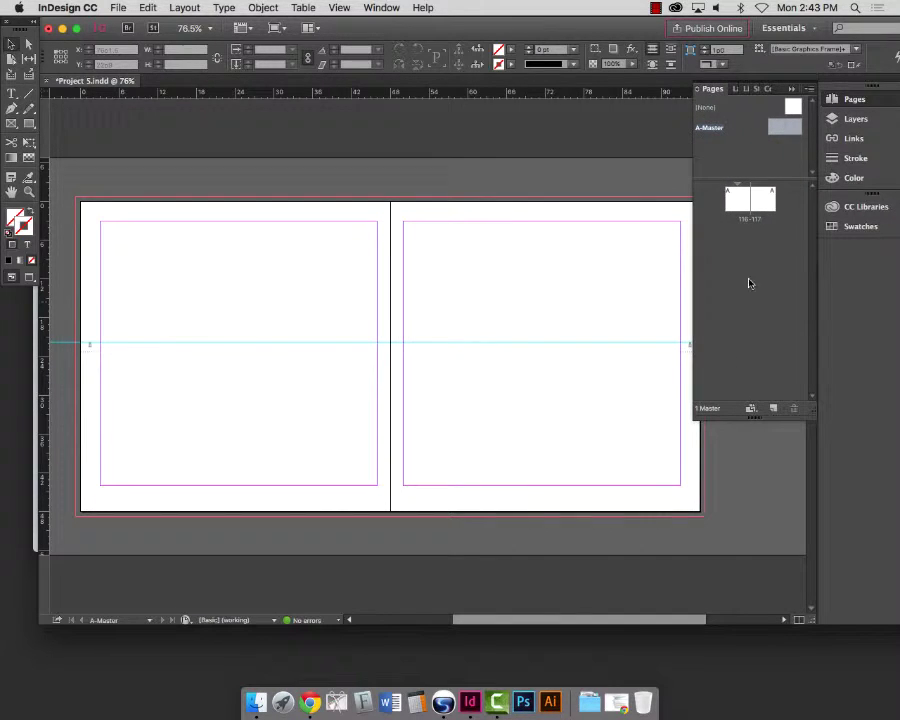
{"action": "double_click", "coordinate": [740, 202]}
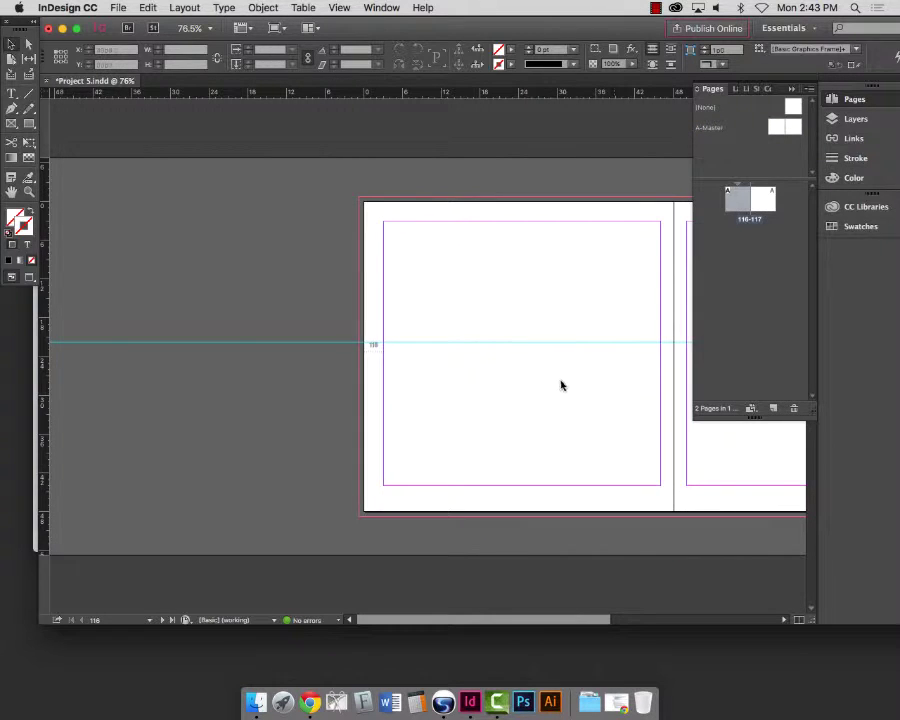
{"action": "left_click_drag", "start_coordinate": [343, 321], "coordinate": [466, 412]}
{"action": "scroll", "coordinate": [503, 397], "scroll_direction": "right", "scroll_amount": 10}
{"action": "scroll", "coordinate": [496, 398], "scroll_direction": "right", "scroll_amount": 15}
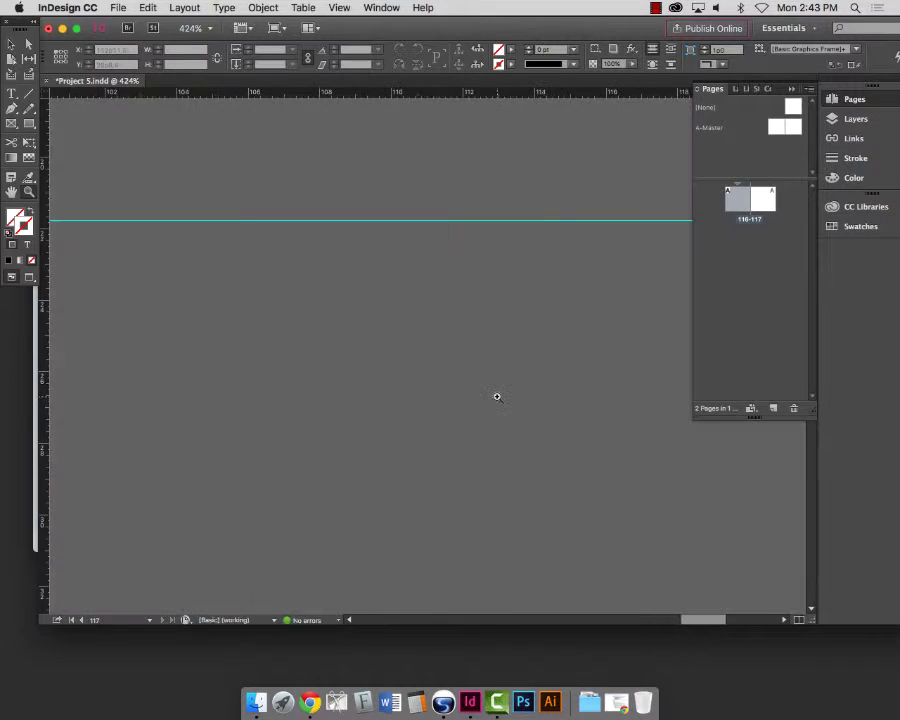
{"action": "scroll", "coordinate": [497, 396], "scroll_direction": "left", "scroll_amount": 3}
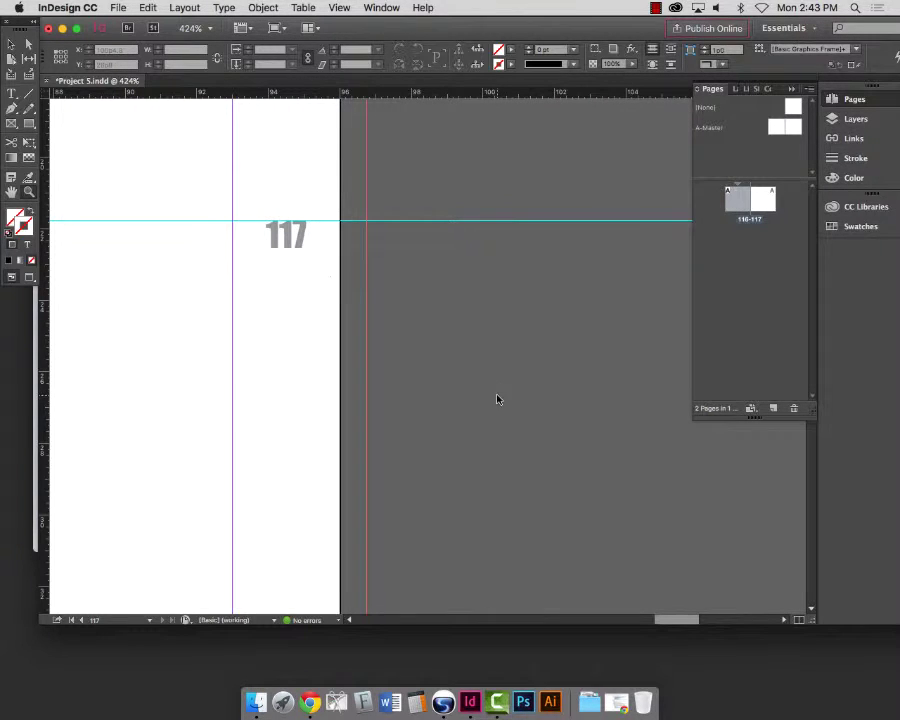
{"action": "key", "text": "super+minus"}
{"action": "key", "text": "super+minus"}
{"action": "key", "text": "super+minus"}
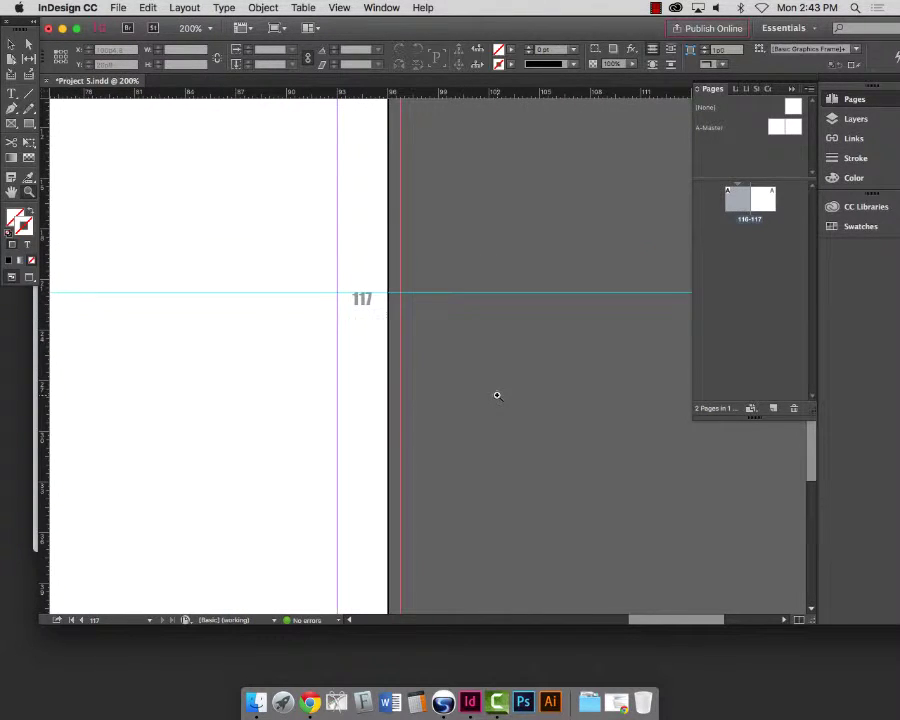
{"action": "scroll", "coordinate": [490, 345], "scroll_direction": "left", "scroll_amount": 1}
{"action": "scroll", "coordinate": [451, 346], "scroll_direction": "left", "scroll_amount": 3}
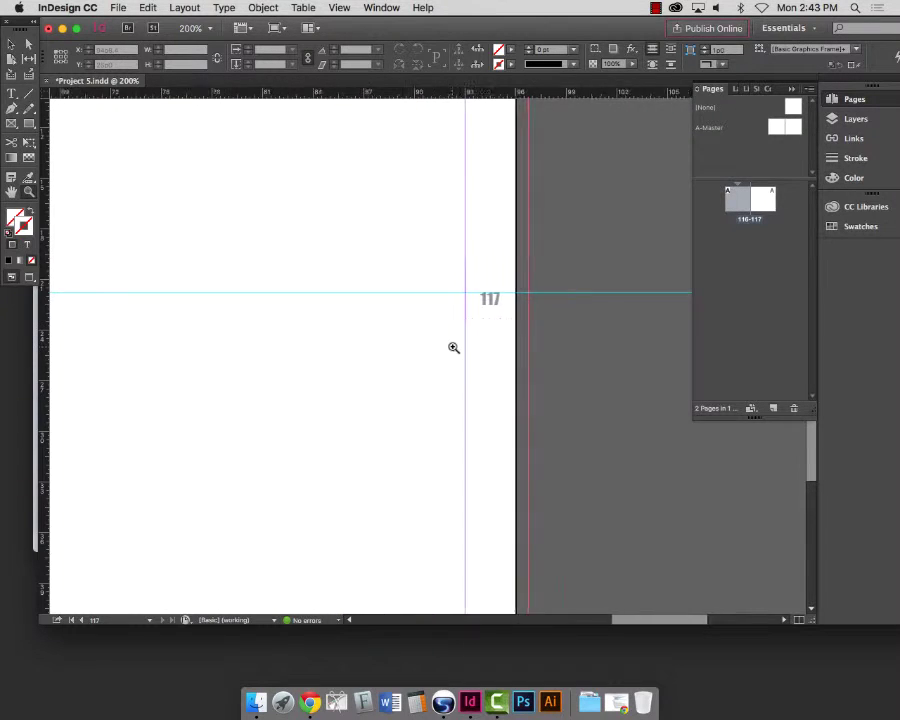
{"action": "scroll", "coordinate": [453, 347], "scroll_direction": "left", "scroll_amount": 10}
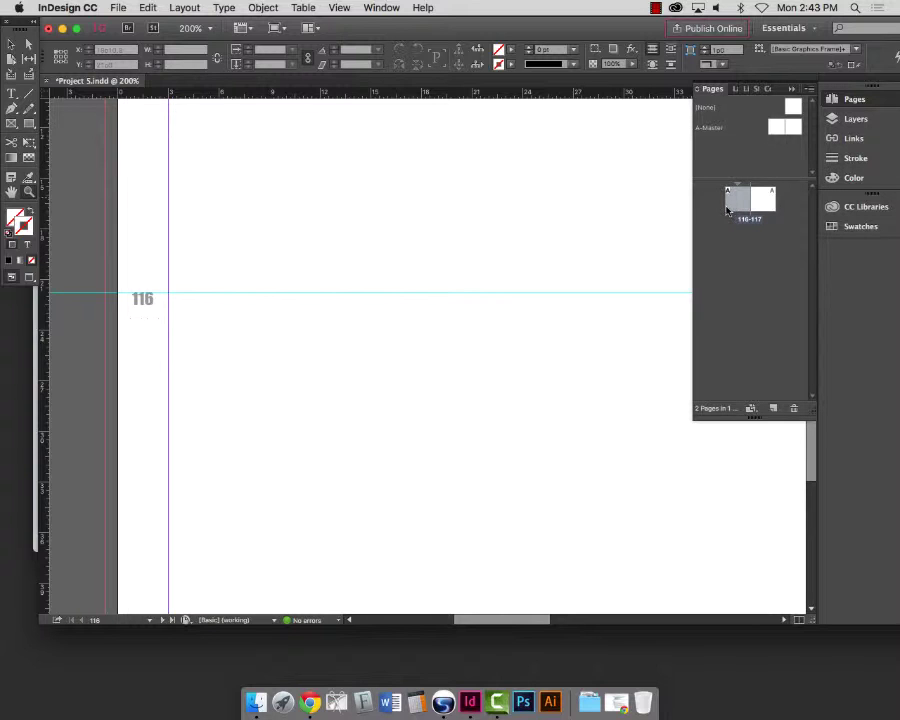
- Remove the horizontal ruler guide from the A-Master spread
{"action": "double_click", "coordinate": [716, 128]}
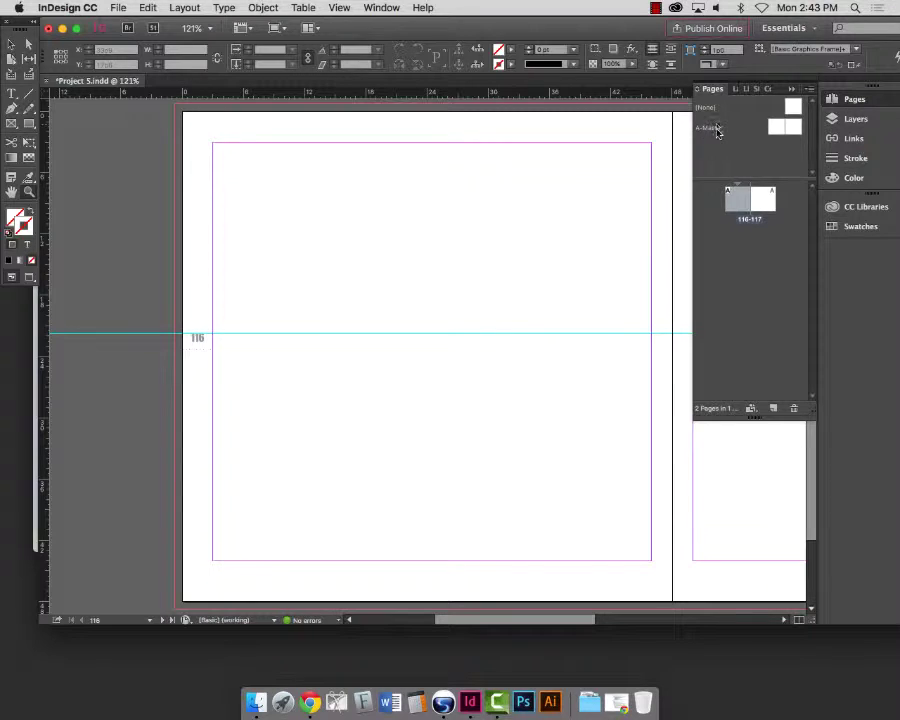
{"action": "left_click", "coordinate": [10, 43]}
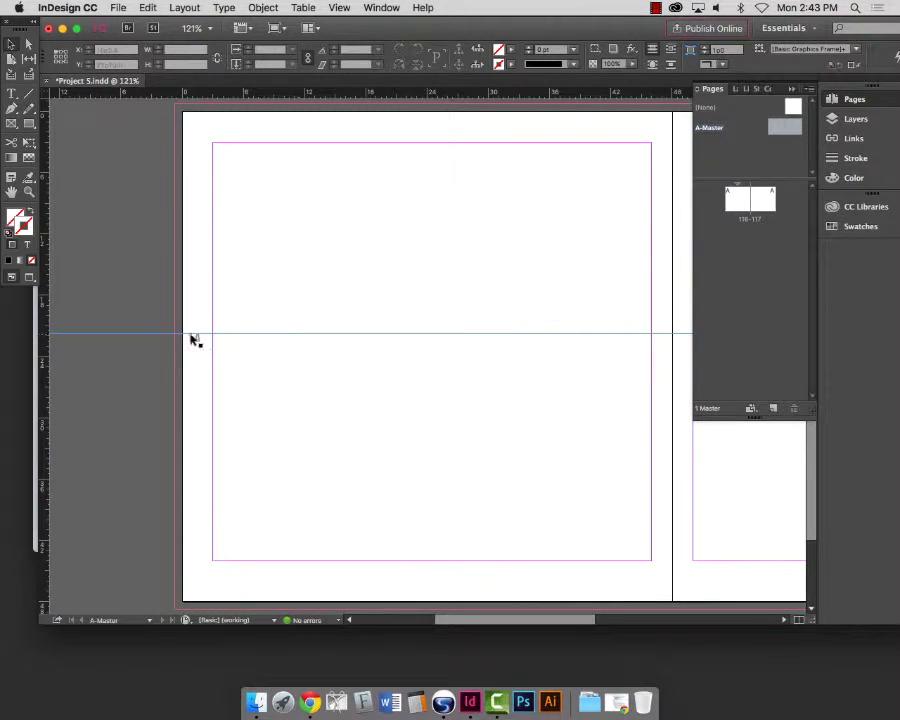
{"action": "left_click_drag", "start_coordinate": [152, 338], "coordinate": [165, 96]}
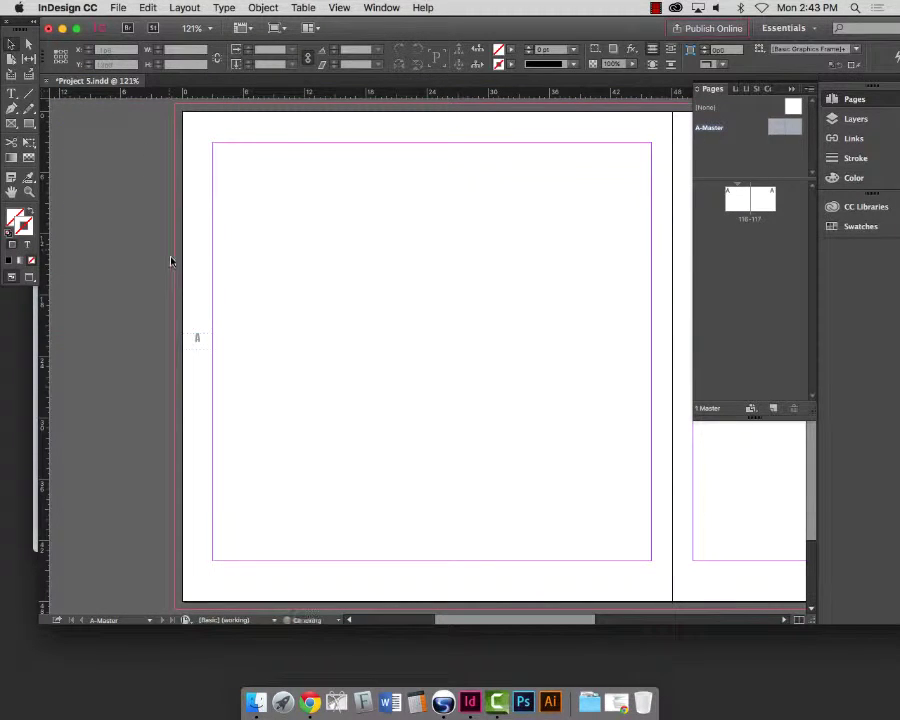
{"action": "key", "text": "super+z"}
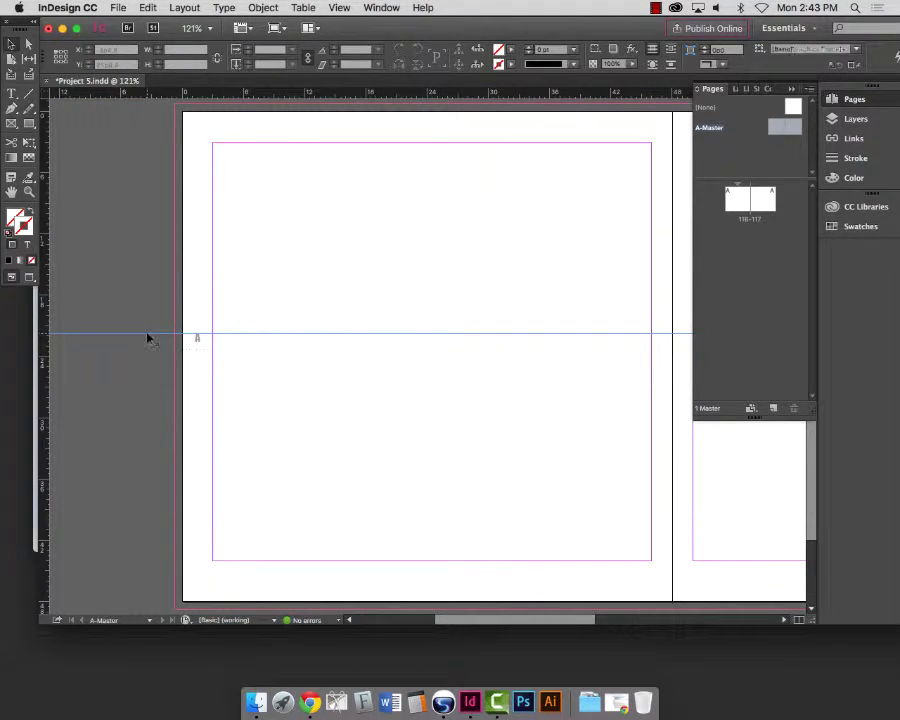
{"action": "key", "text": "super+shift+z"}
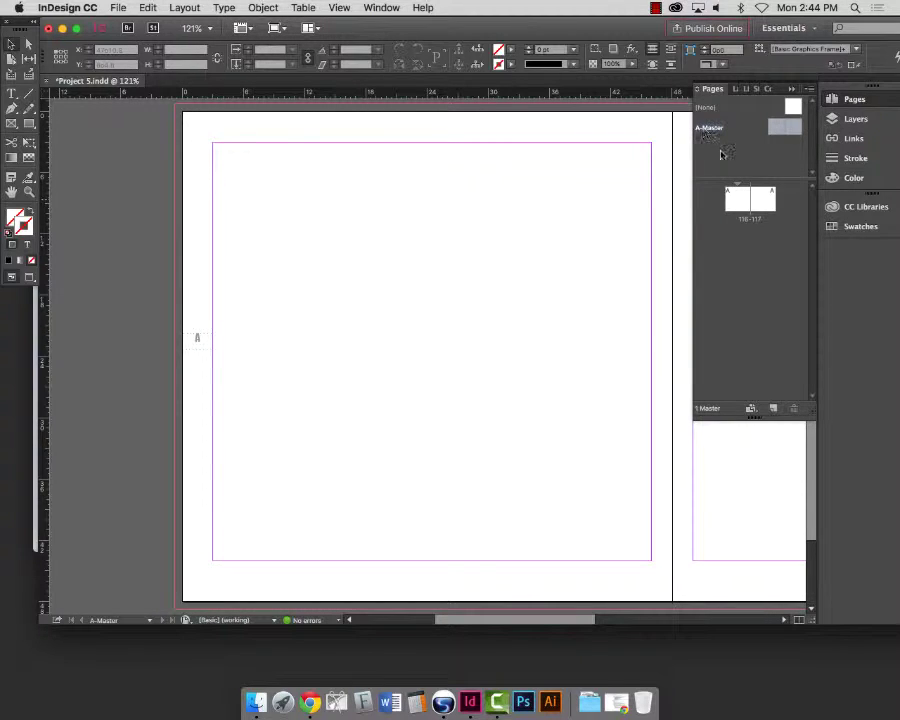
- Return to document page 116 and examine the whole 116-117 spread
{"action": "double_click", "coordinate": [737, 201]}
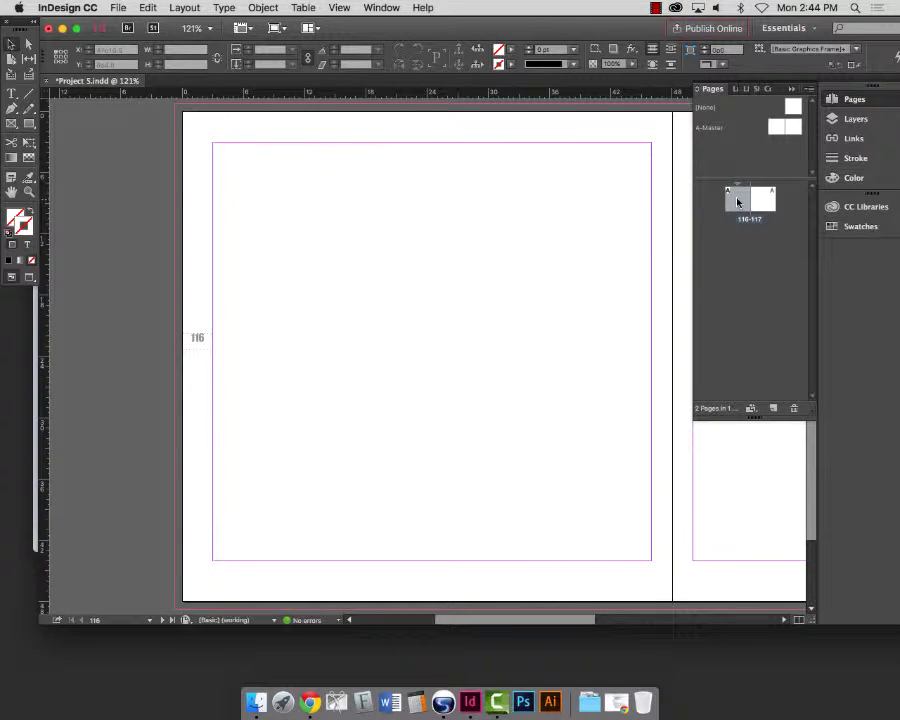
{"action": "key", "text": "super+minus"}
{"action": "key", "text": "super+minus"}
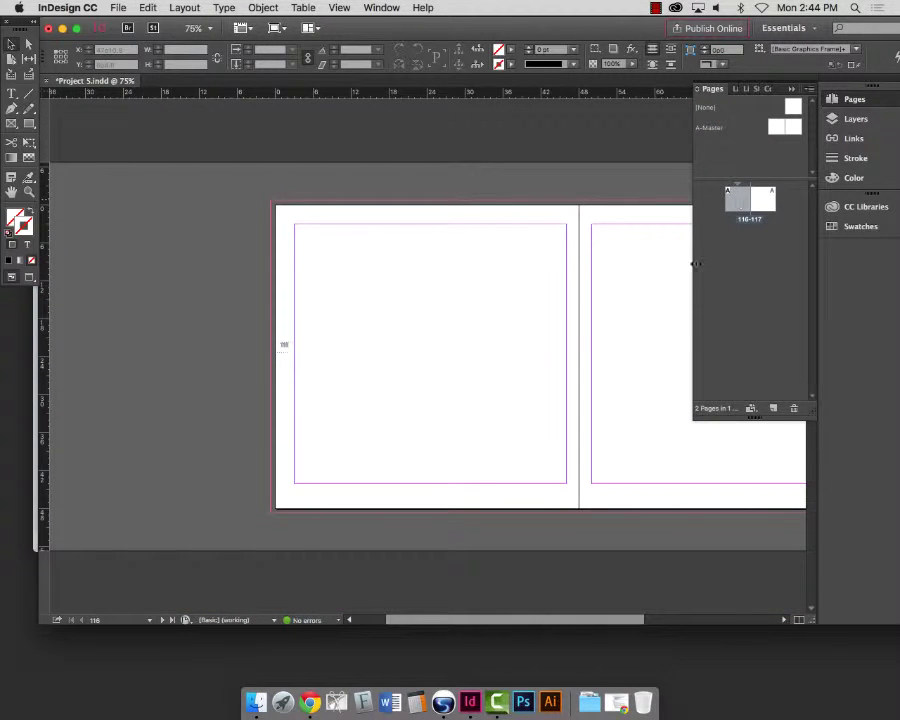
{"action": "scroll", "coordinate": [562, 330], "scroll_direction": "right", "scroll_amount": 5}
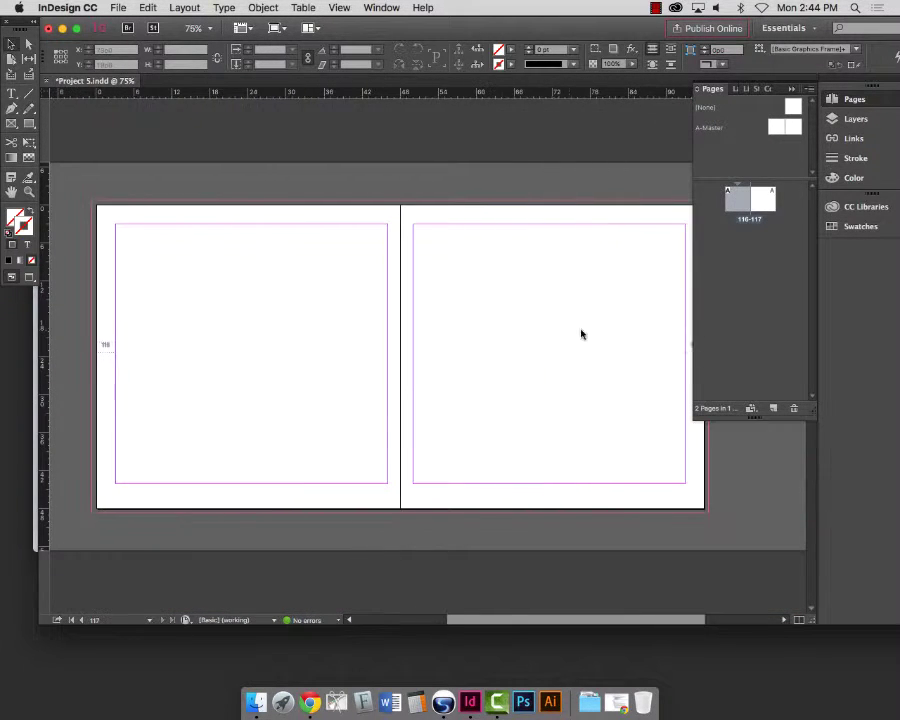
{"action": "double_click", "coordinate": [737, 201]}
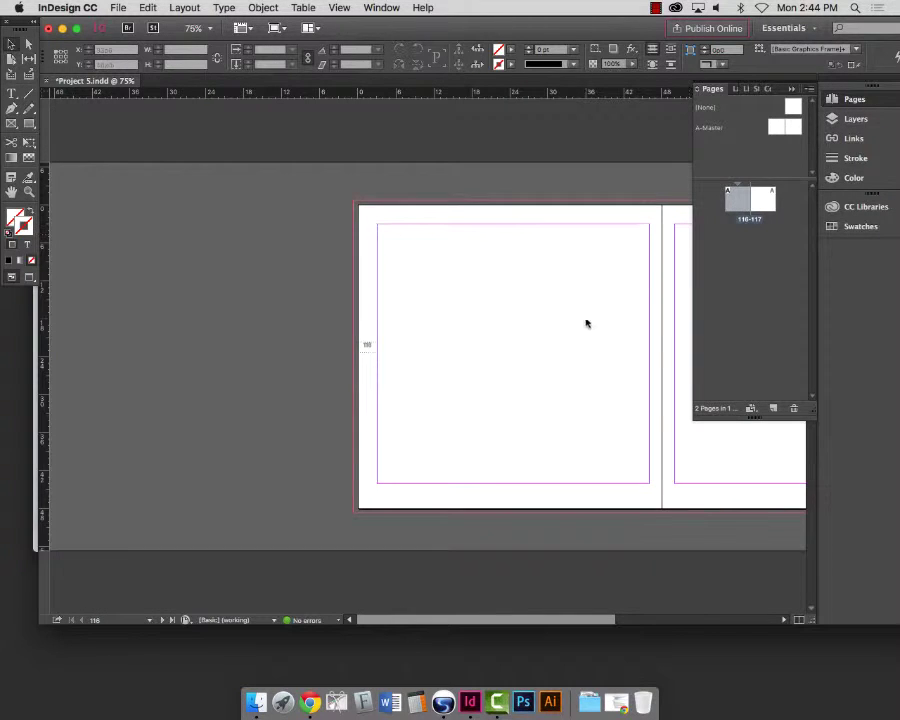
{"action": "scroll", "coordinate": [528, 318], "scroll_direction": "right", "scroll_amount": 5}
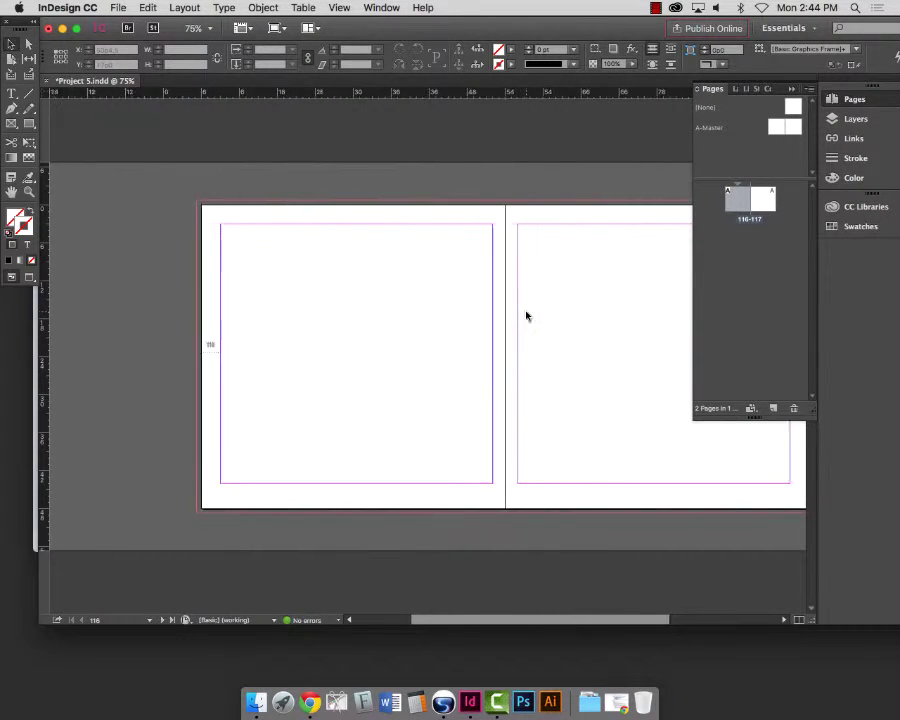
{"action": "scroll", "coordinate": [524, 316], "scroll_direction": "right", "scroll_amount": 2}
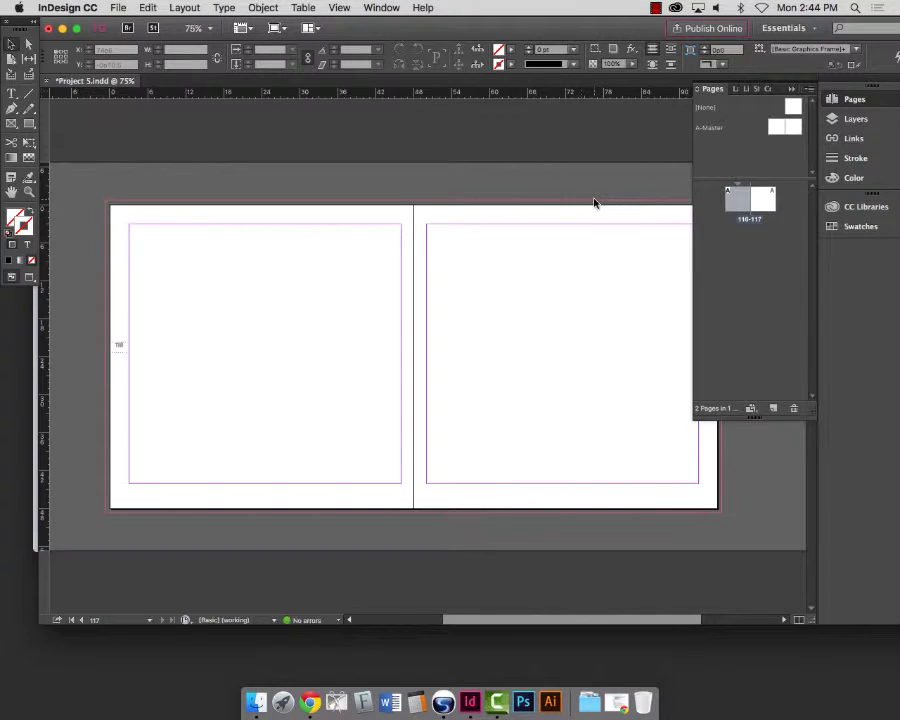
{"action": "scroll", "coordinate": [448, 249], "scroll_direction": "right", "scroll_amount": 2}
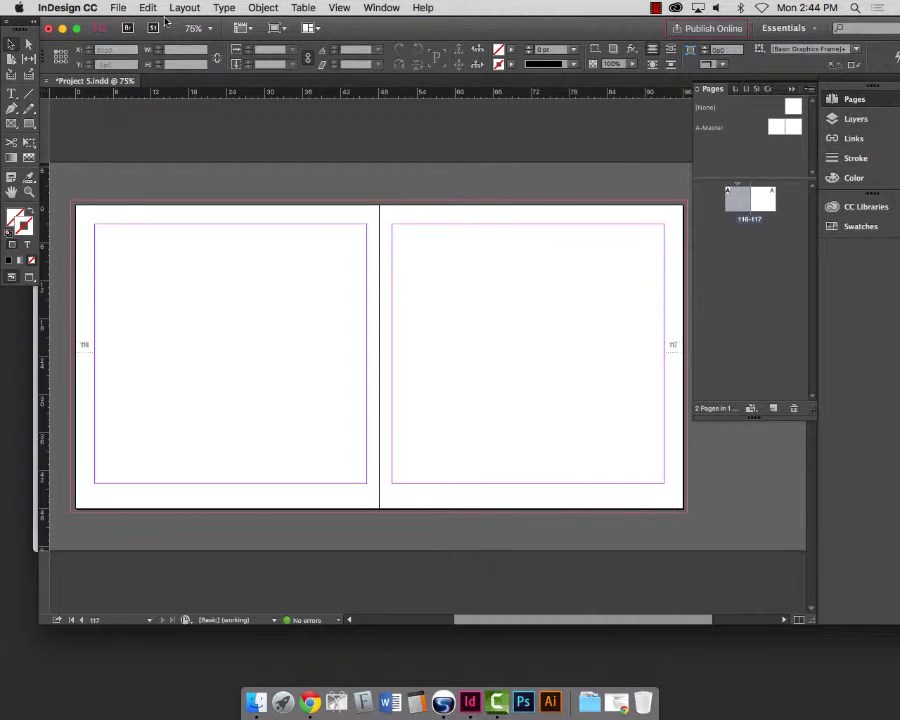
- Select pages 116 and 117 together, with the full spread in view
{"action": "right_click", "coordinate": [763, 204]}
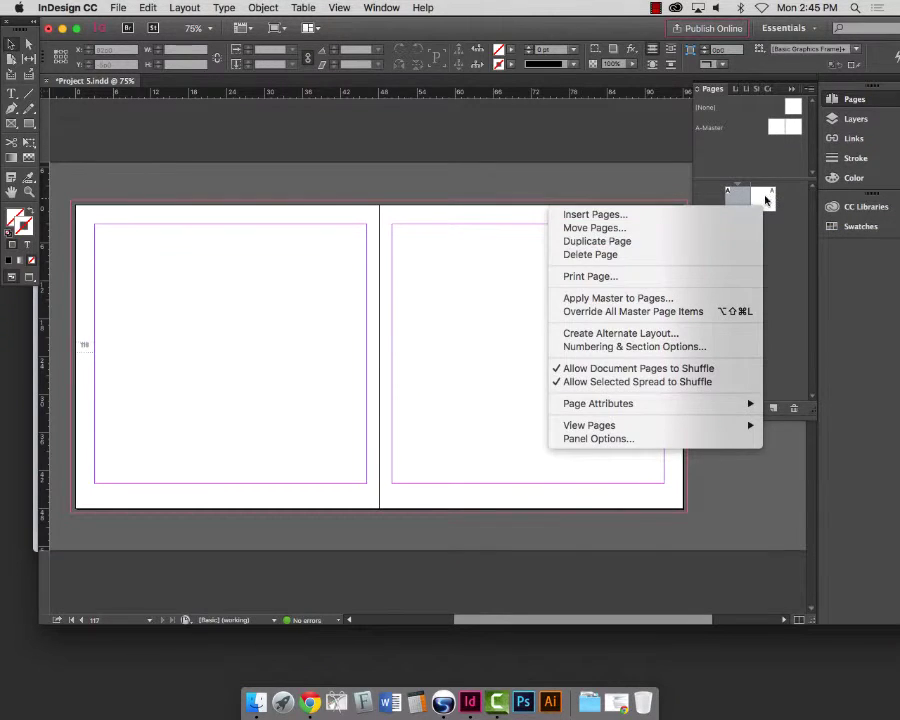
{"action": "left_click", "coordinate": [767, 203]}
{"action": "left_click", "coordinate": [767, 203], "text": "shift"}
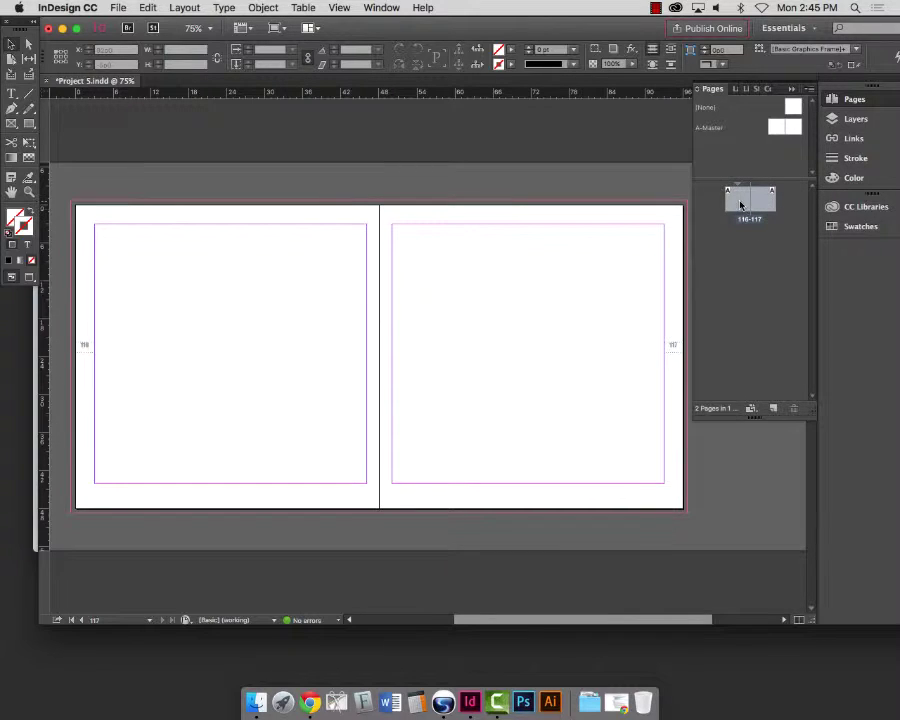
{"action": "double_click", "coordinate": [740, 204]}
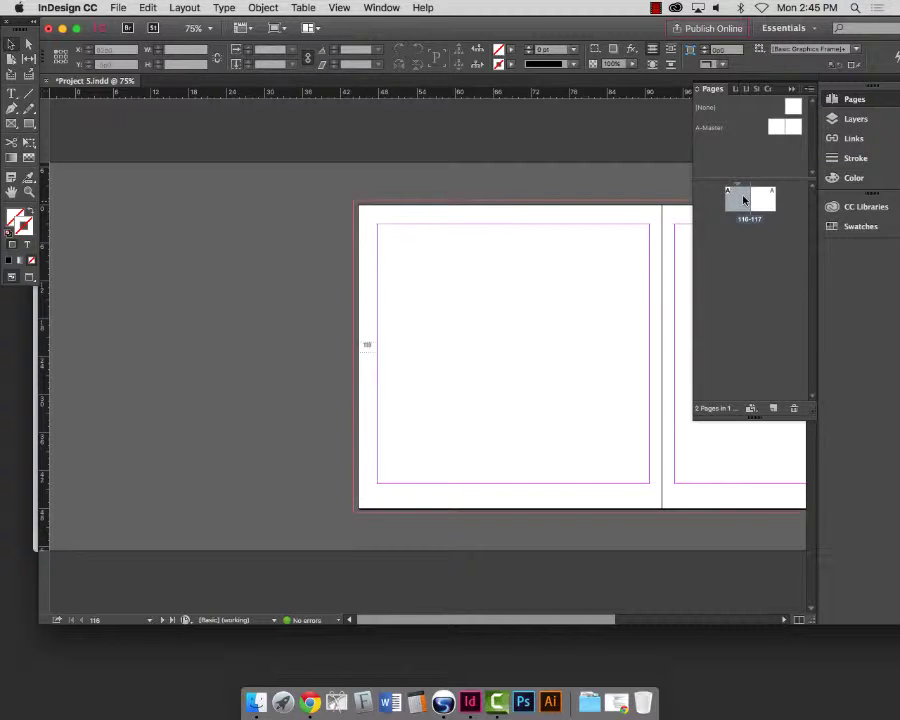
{"action": "left_click", "coordinate": [765, 203], "text": "shift"}
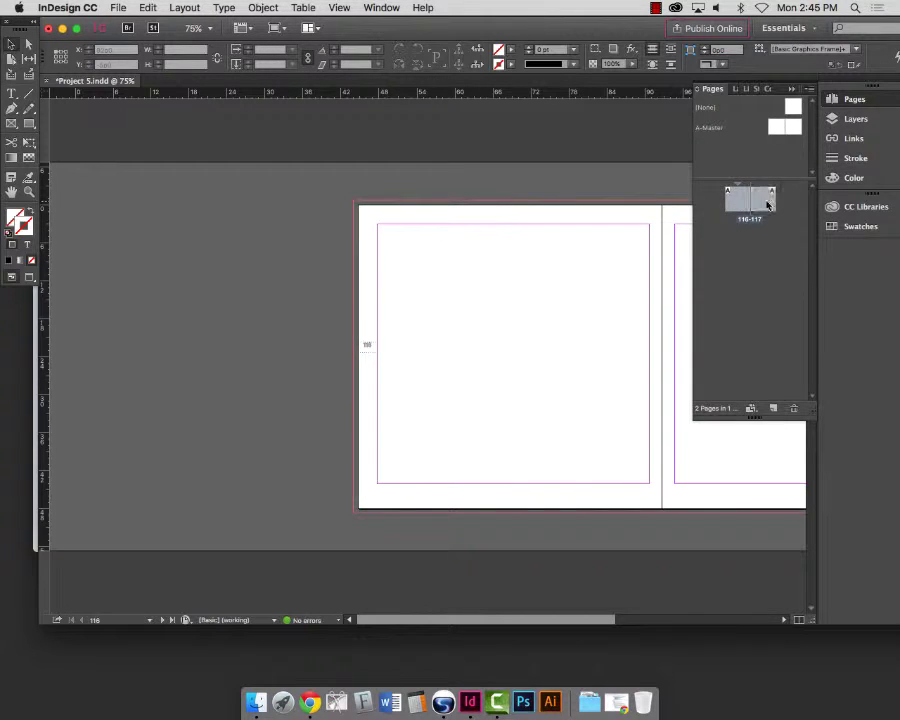
{"action": "left_click_drag", "start_coordinate": [562, 611], "coordinate": [647, 549]}
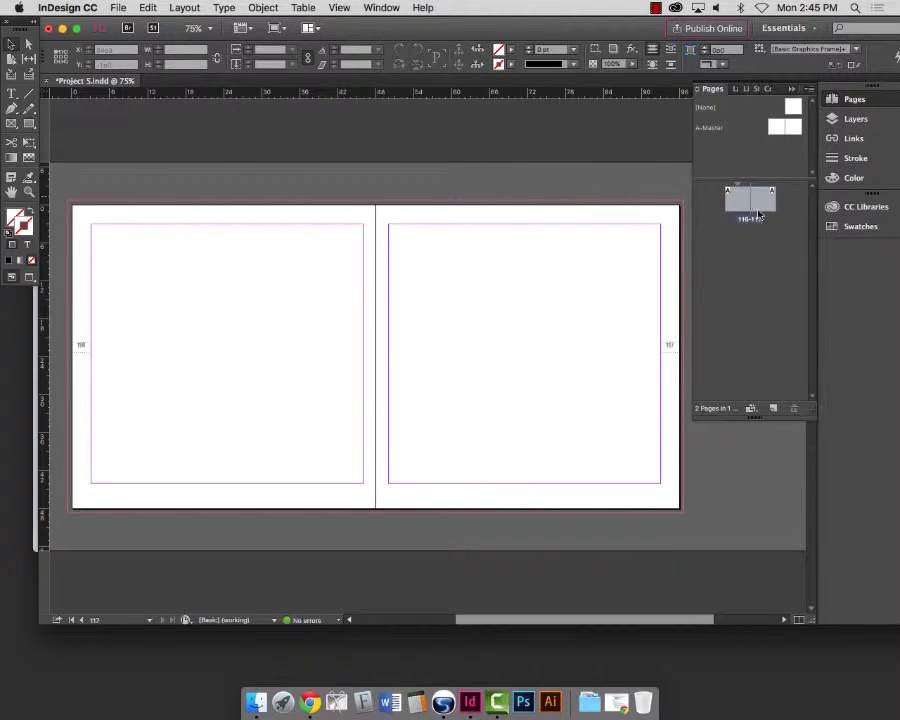
{"action": "left_click", "coordinate": [190, 8]}
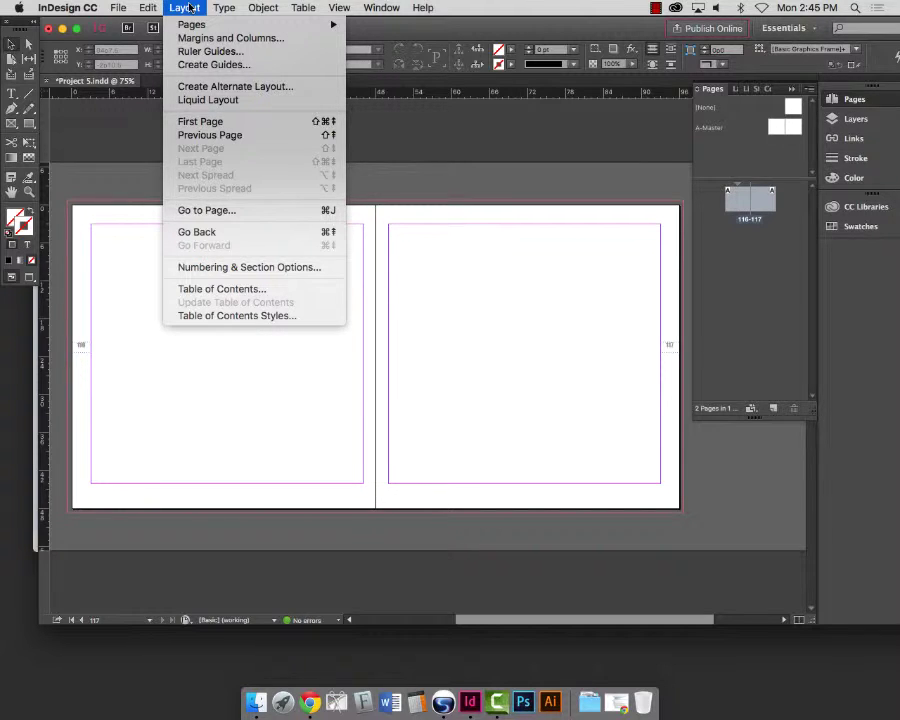
- Compare the A-Master spread with the 116-117 document spread, ending back on the document pages
{"action": "double_click", "coordinate": [708, 129]}
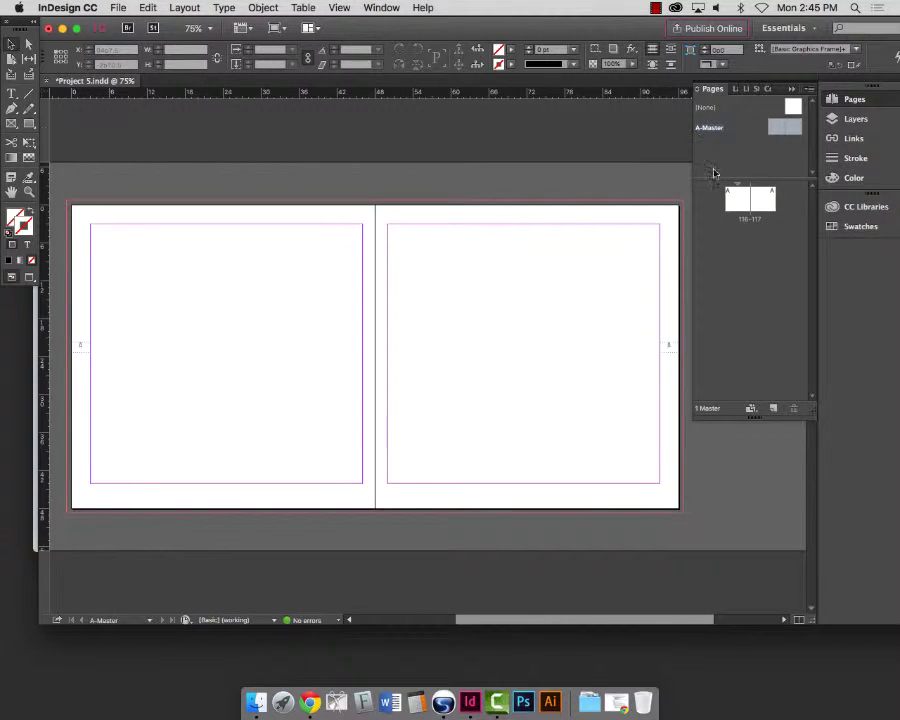
{"action": "double_click", "coordinate": [739, 196]}
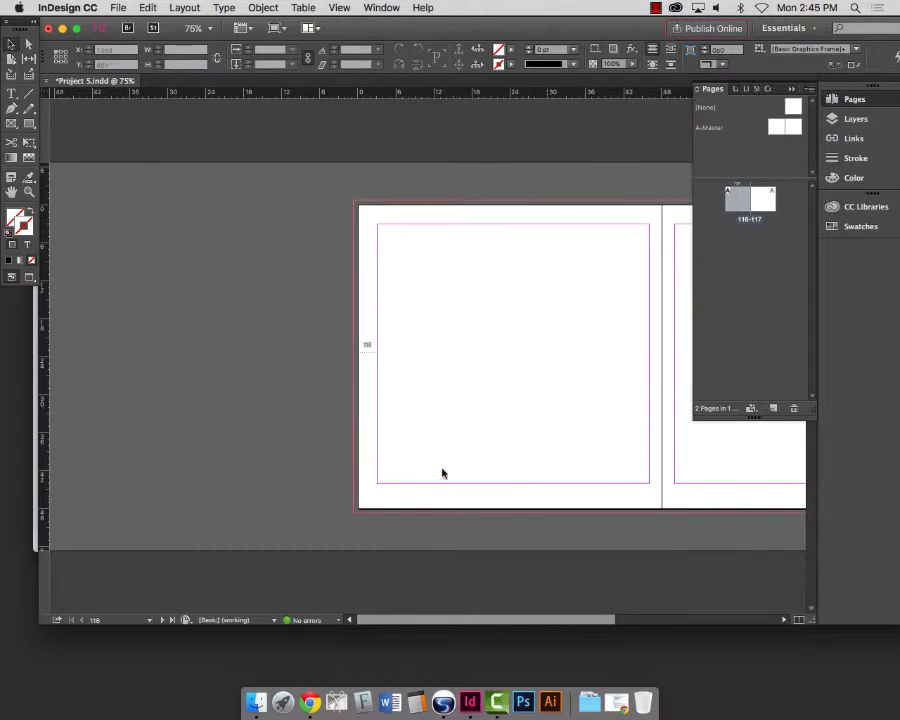
{"action": "scroll", "coordinate": [442, 476], "scroll_direction": "right", "scroll_amount": 5}
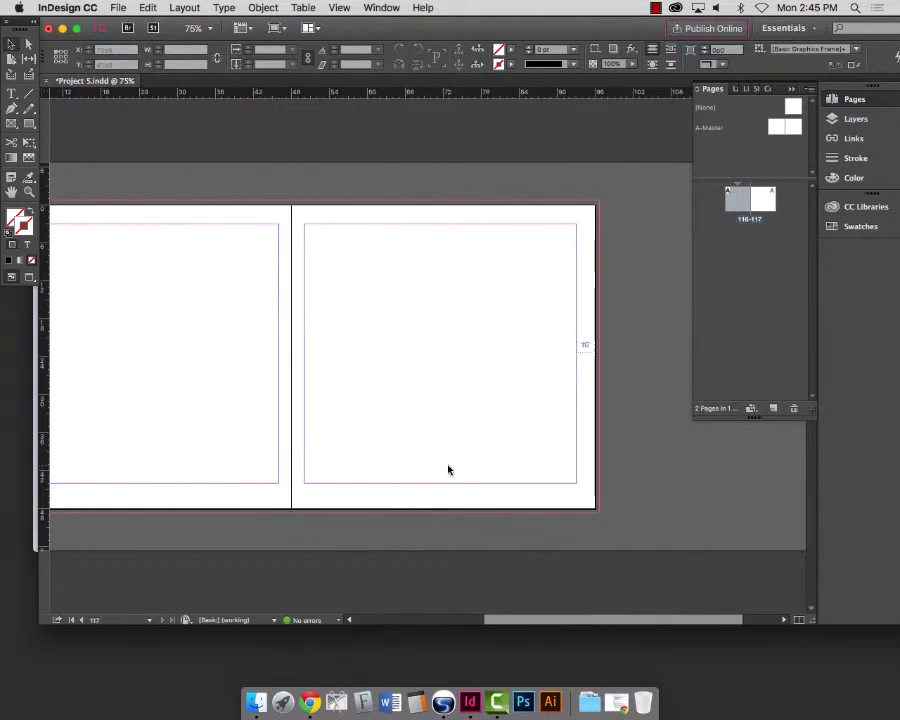
{"action": "scroll", "coordinate": [447, 469], "scroll_direction": "left", "scroll_amount": 3}
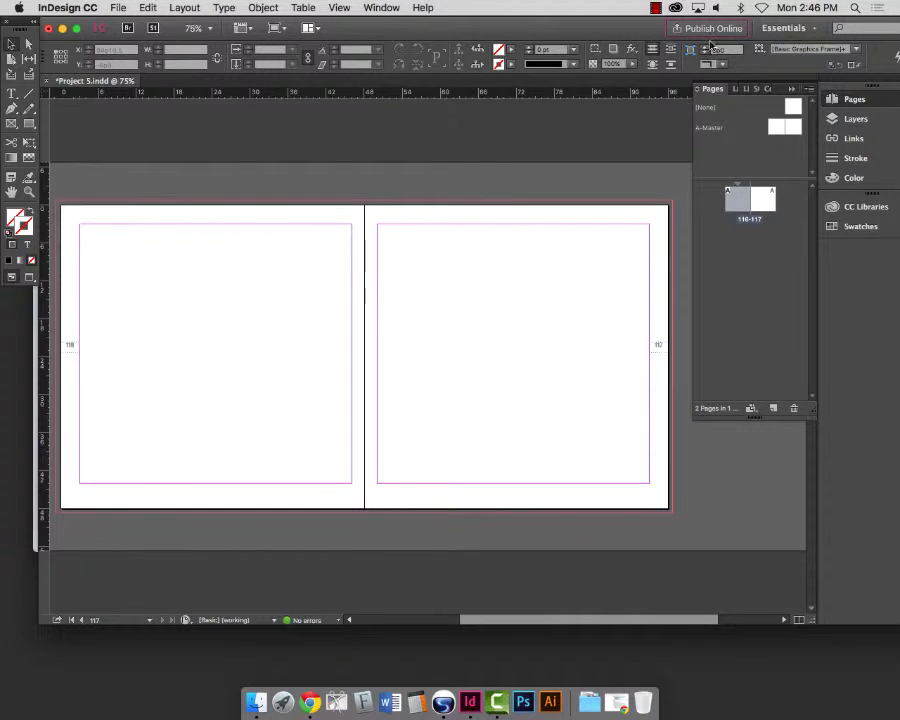
- Delete page 117 and add a new right-hand page based on A-Master beside page 116
{"action": "left_click", "coordinate": [762, 204]}
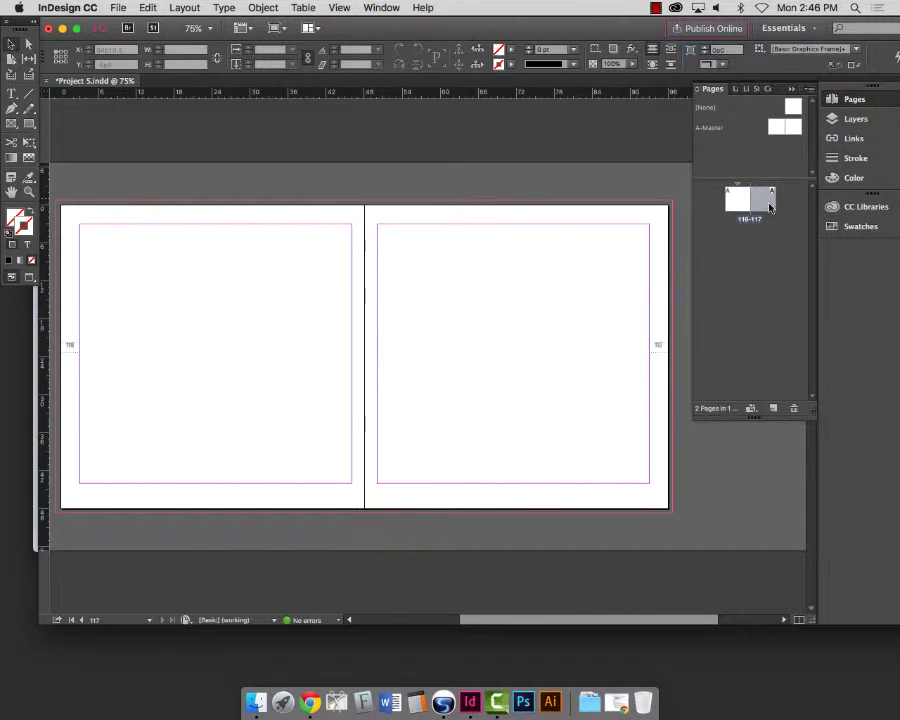
{"action": "left_click", "coordinate": [793, 407]}
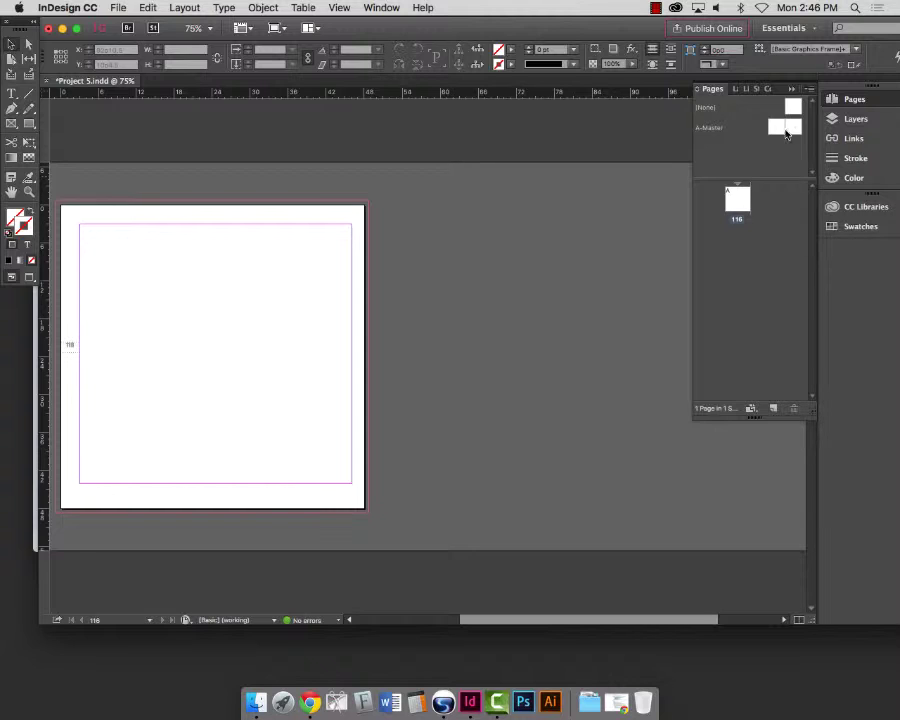
{"action": "left_click_drag", "start_coordinate": [786, 124], "coordinate": [753, 193]}
{"action": "left_click_drag", "start_coordinate": [753, 194], "coordinate": [753, 195]}
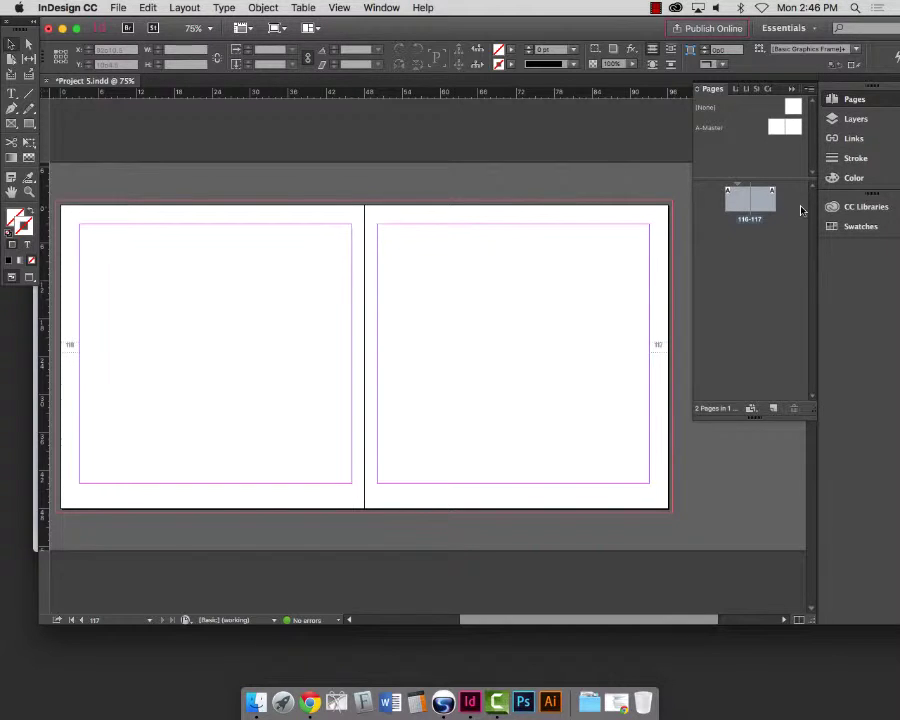
{"action": "right_click", "coordinate": [753, 251]}
{"action": "left_click", "coordinate": [768, 260]}
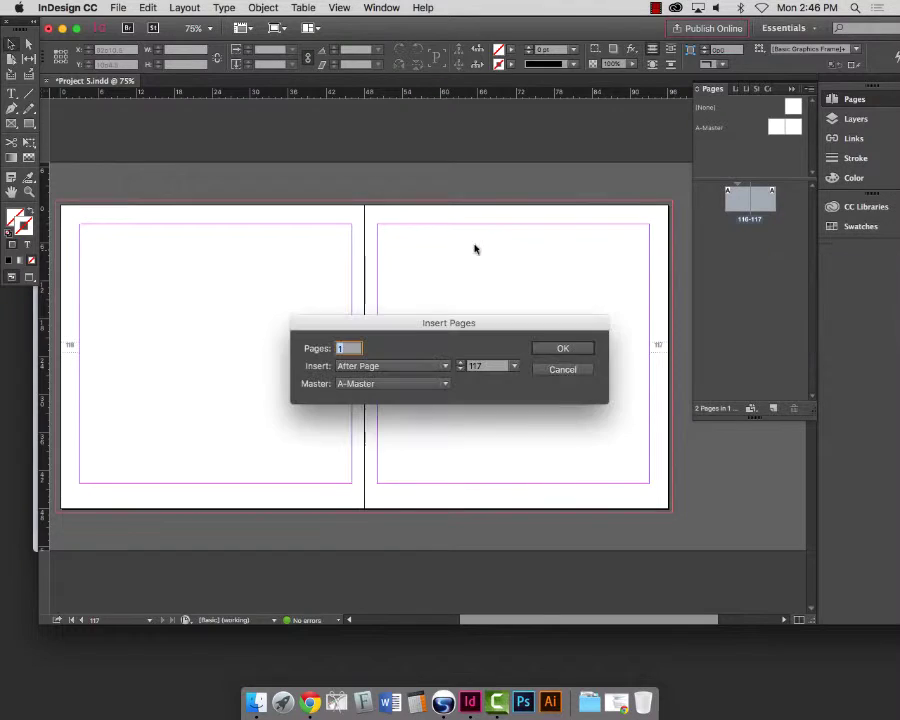
{"action": "left_click", "coordinate": [562, 370]}
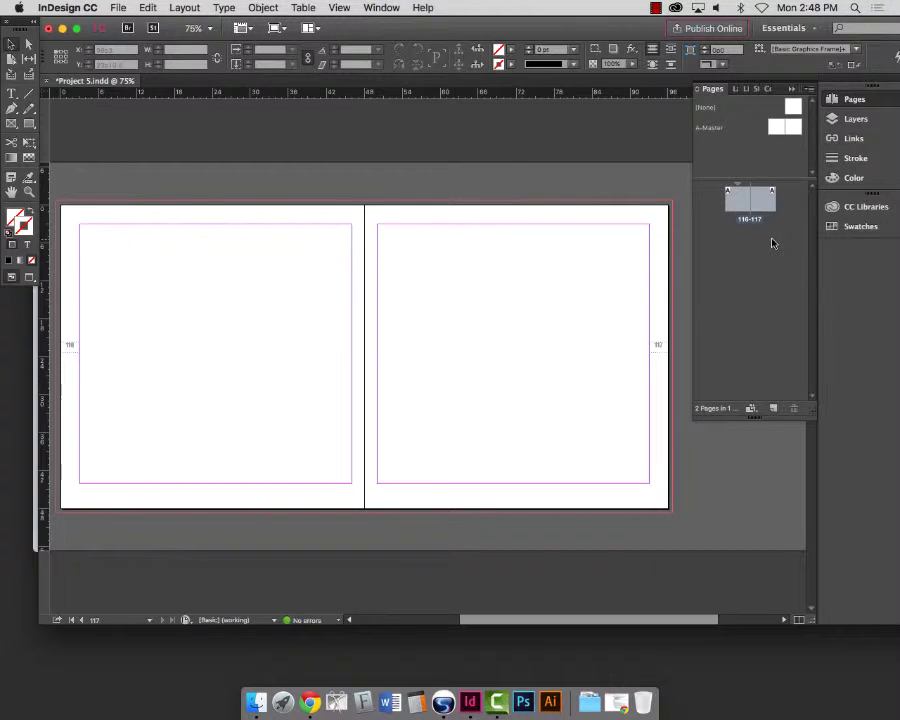
- Apply the [None] master to page 117
{"action": "left_click", "coordinate": [772, 176]}
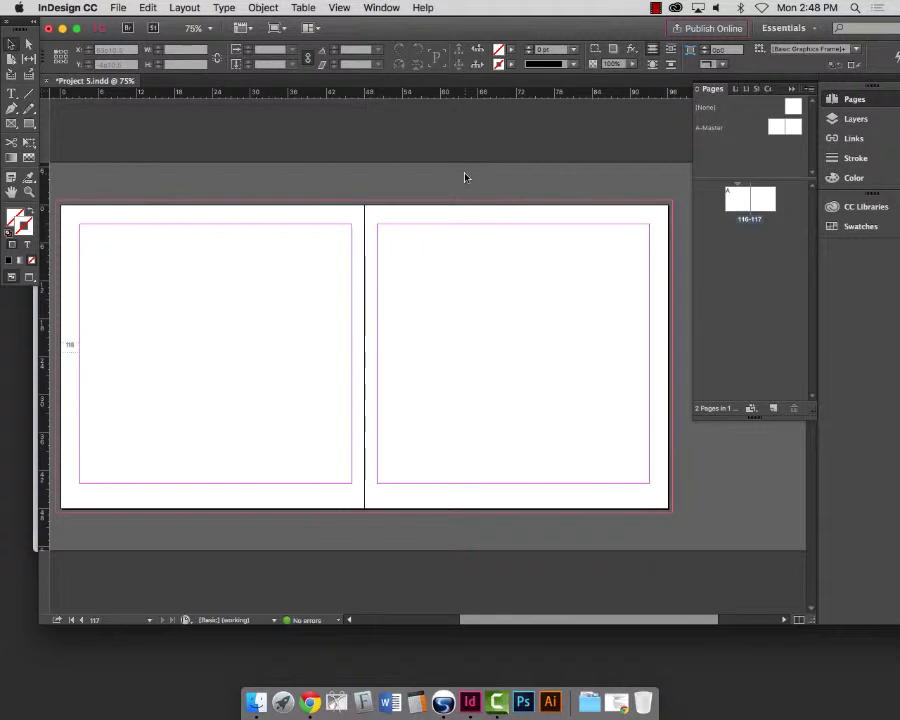
- Examine the page number area on page 116 and on page 117 up close
{"action": "double_click", "coordinate": [736, 198]}
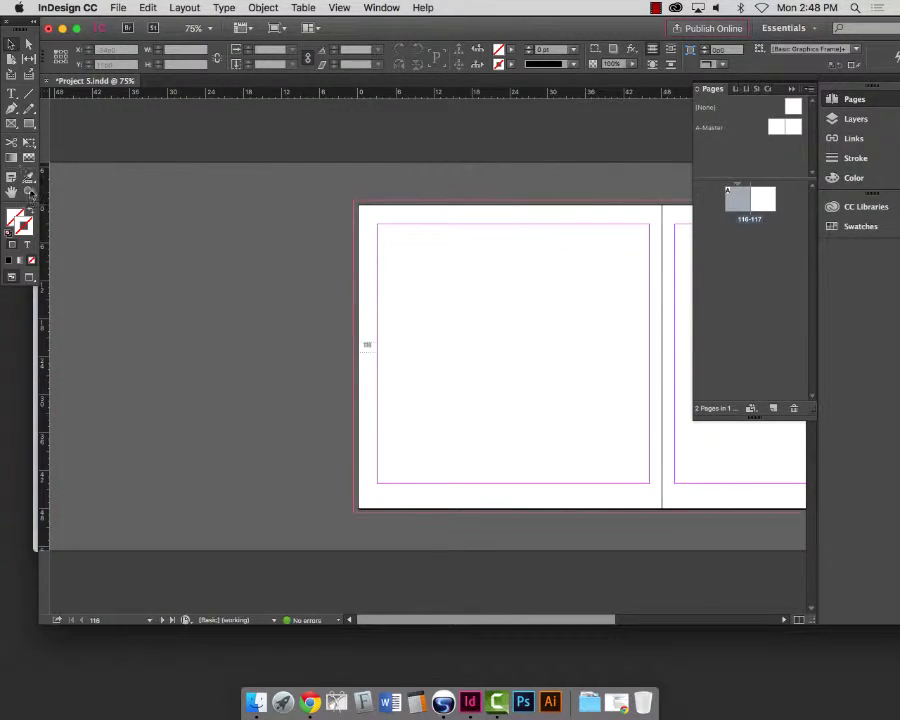
{"action": "key", "text": "z"}
{"action": "left_click_drag", "start_coordinate": [307, 211], "coordinate": [729, 558]}
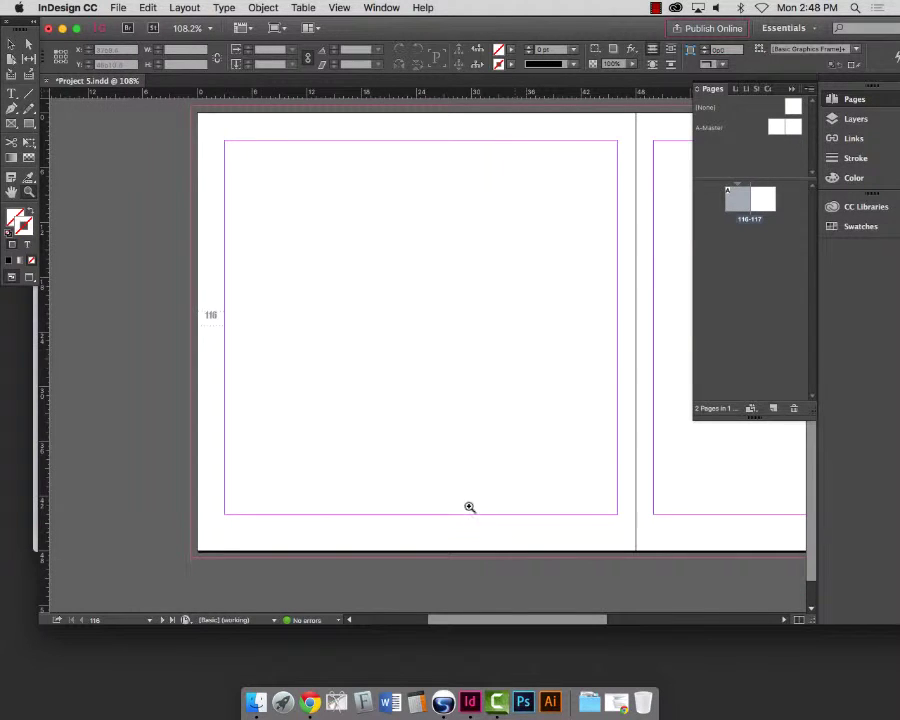
{"action": "scroll", "coordinate": [495, 421], "scroll_direction": "right", "scroll_amount": 10}
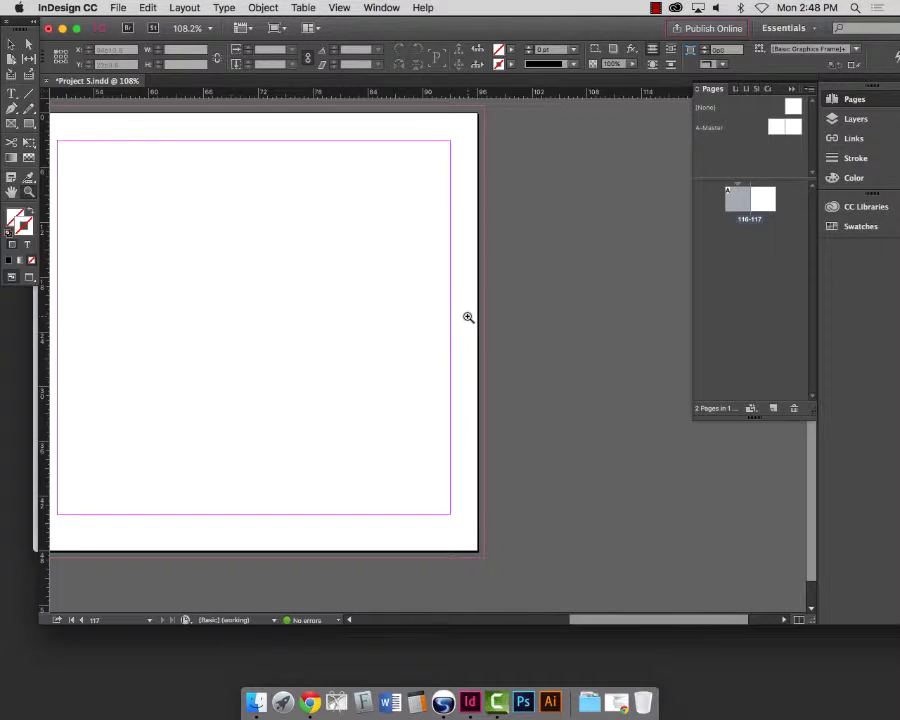
- Compare the A-Master spread's page number with page 117, ending back on the 116-117 document spread
{"action": "double_click", "coordinate": [709, 128]}
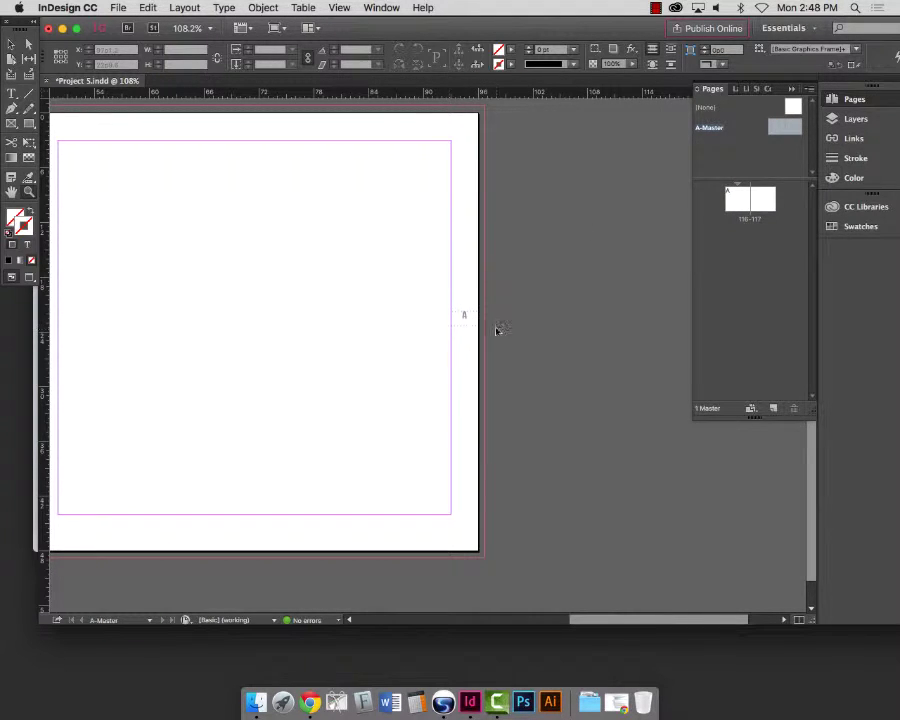
{"action": "scroll", "coordinate": [408, 340], "scroll_direction": "right", "scroll_amount": 6}
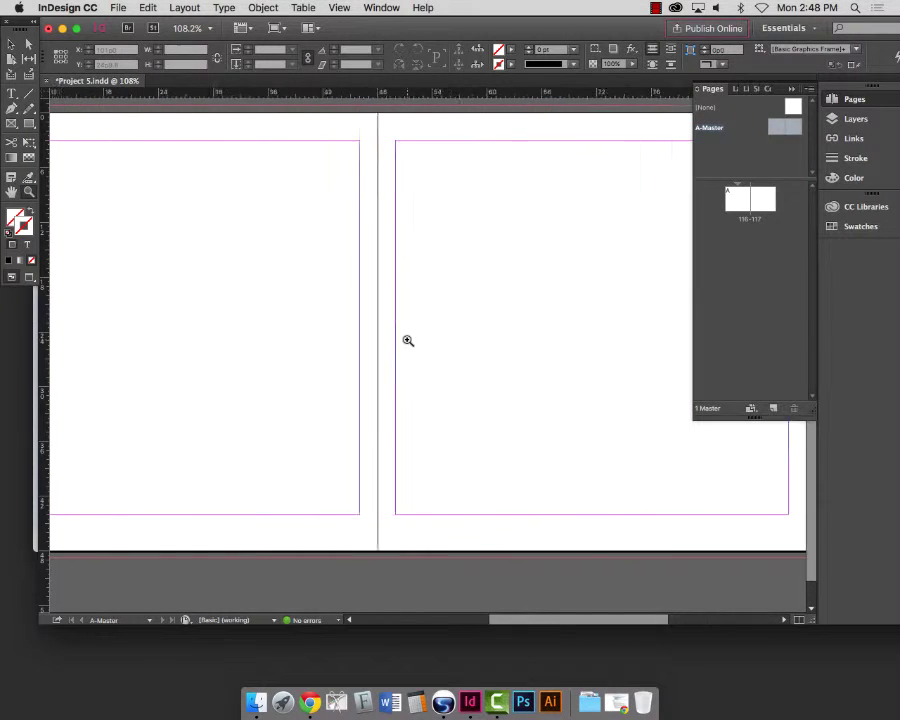
{"action": "scroll", "coordinate": [240, 311], "scroll_direction": "right", "scroll_amount": 6}
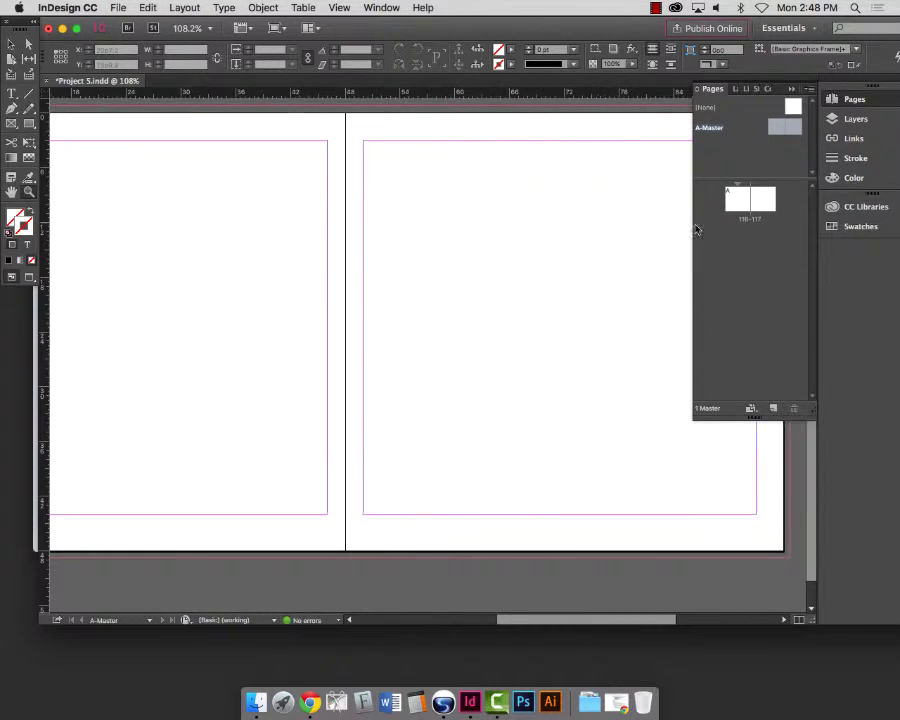
{"action": "double_click", "coordinate": [741, 199]}
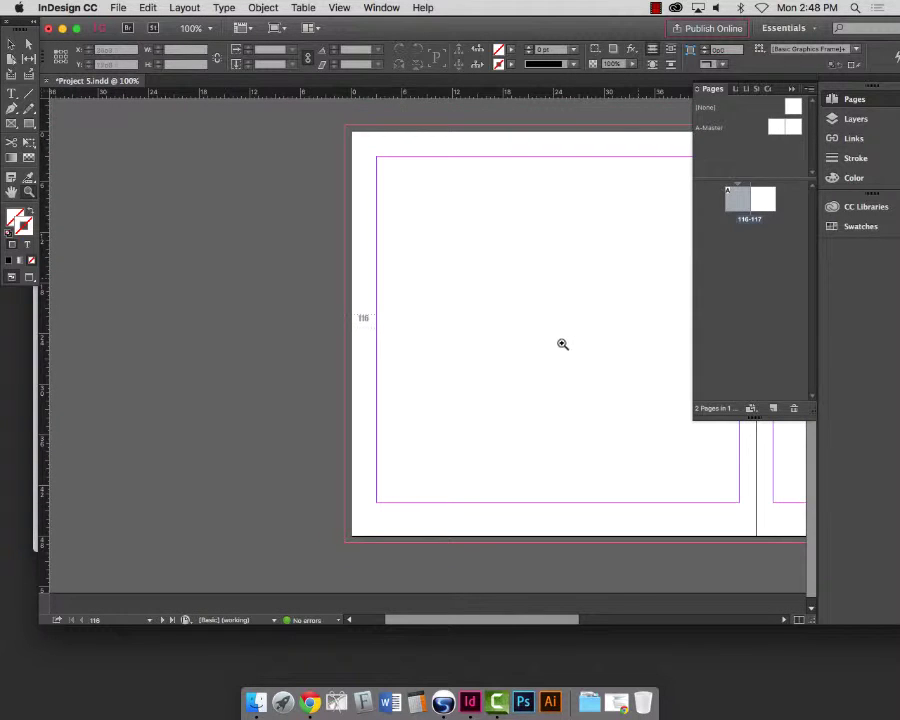
{"action": "left_click", "coordinate": [561, 344], "text": "alt"}
{"action": "scroll", "coordinate": [502, 335], "scroll_direction": "right", "scroll_amount": 5}
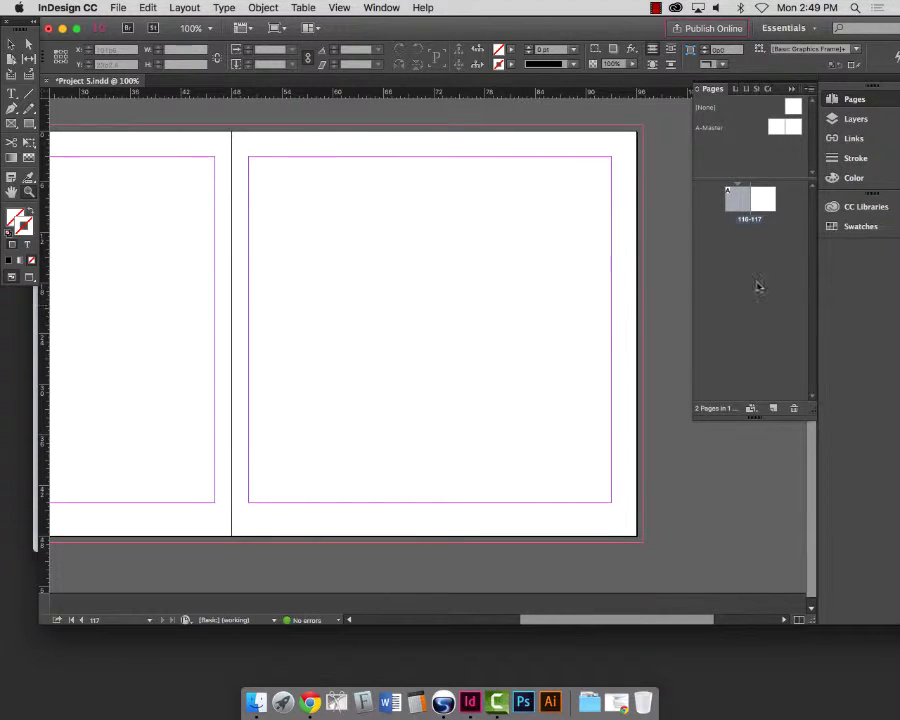
- Apply the right-hand page of A-Master to page 117
{"action": "left_click", "coordinate": [793, 105]}
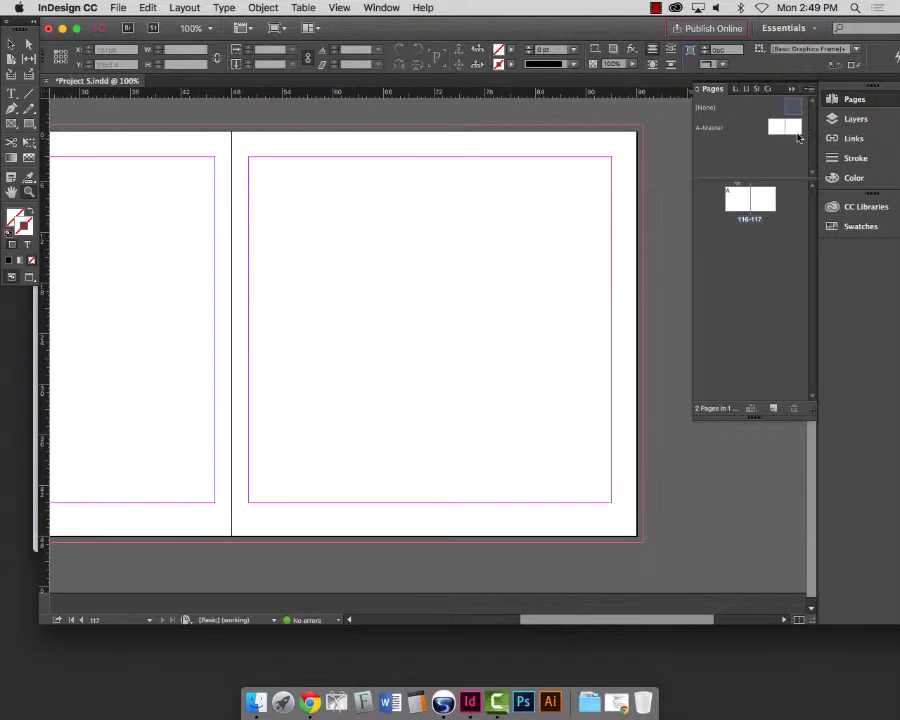
{"action": "mouse_move", "coordinate": [795, 131]}
{"action": "left_mouse_down"}
{"action": "mouse_move", "coordinate": [788, 126]}
{"action": "mouse_move", "coordinate": [768, 202]}
{"action": "left_mouse_up"}
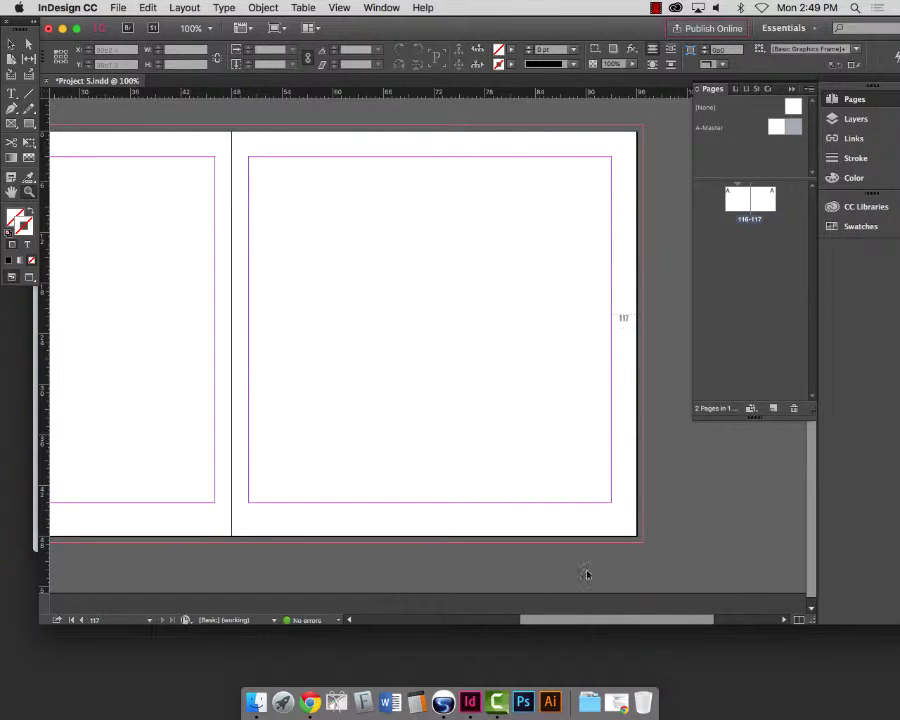
{"action": "mouse_move", "coordinate": [552, 620]}
{"action": "left_mouse_down"}
{"action": "mouse_move", "coordinate": [492, 620]}
{"action": "mouse_move", "coordinate": [569, 620]}
{"action": "left_mouse_up"}
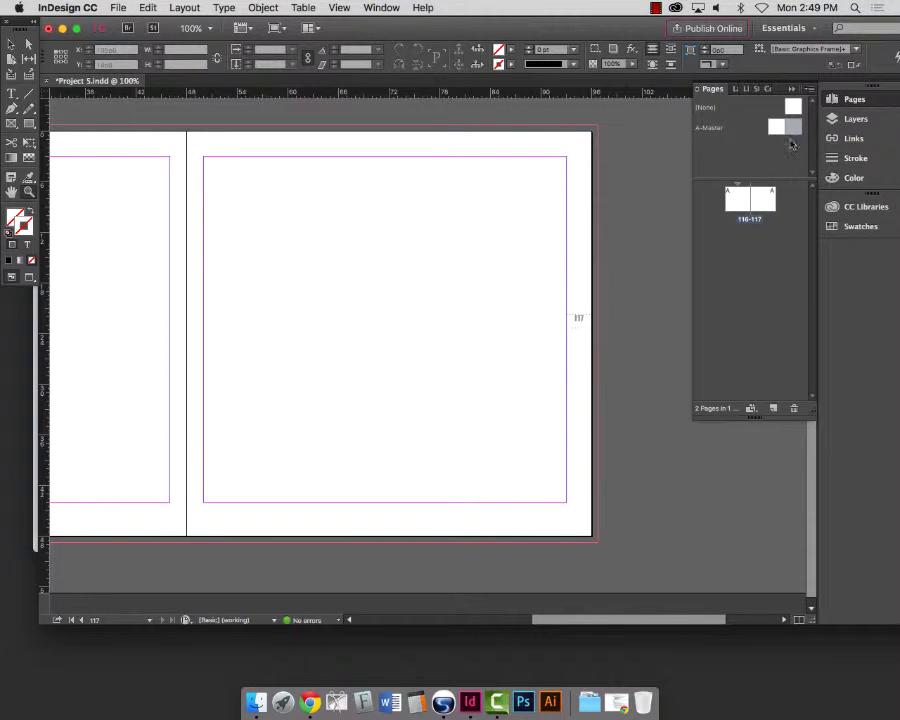
- Try adding a new master spread below A-Master, and return to the 116-117 document spread
{"action": "left_click_drag", "start_coordinate": [753, 417], "coordinate": [813, 301]}
{"action": "left_click", "coordinate": [773, 292], "text": "super"}
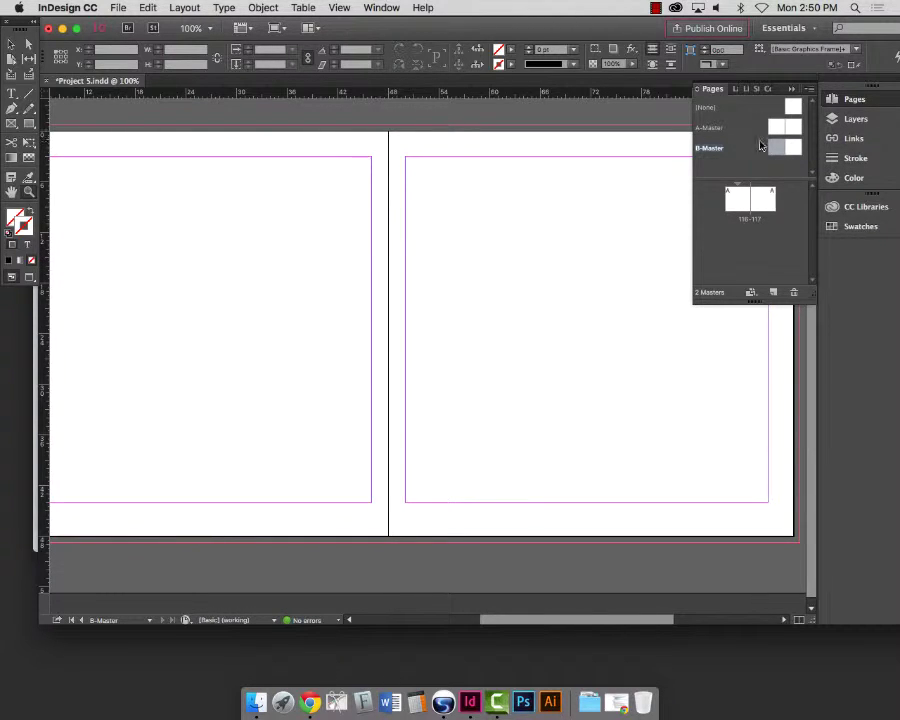
{"action": "left_click", "coordinate": [752, 198]}
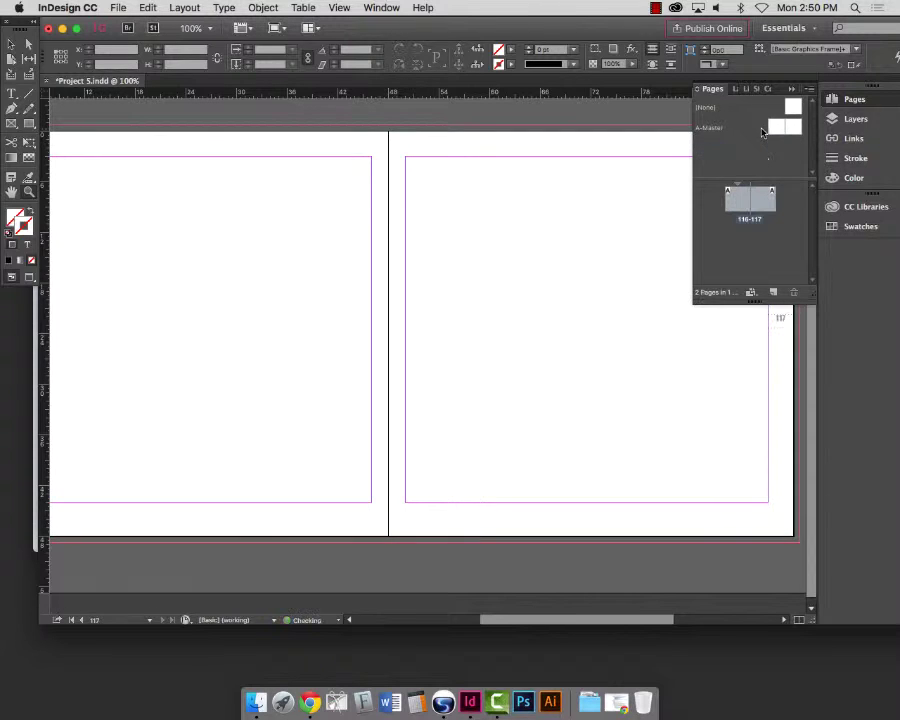
- Add a new page after page 117
{"action": "double_click", "coordinate": [737, 200]}
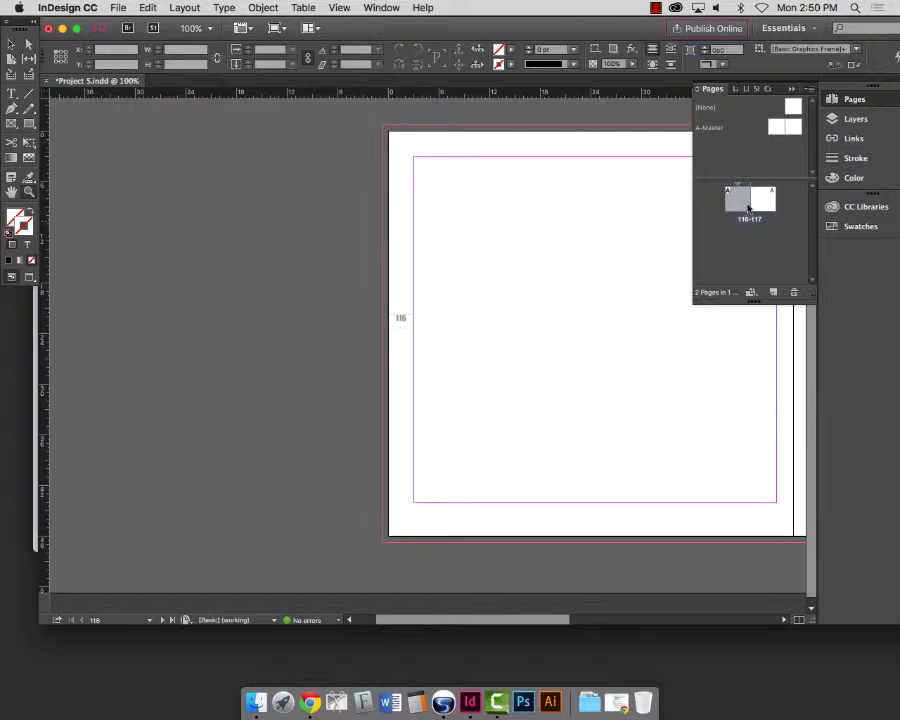
{"action": "double_click", "coordinate": [761, 201]}
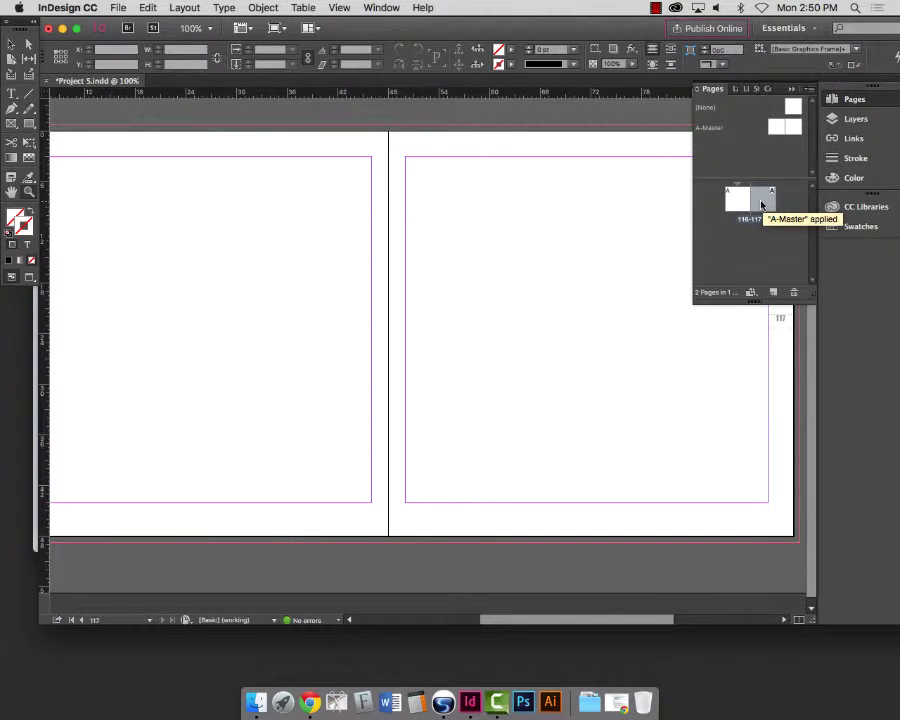
{"action": "left_click", "coordinate": [774, 293]}
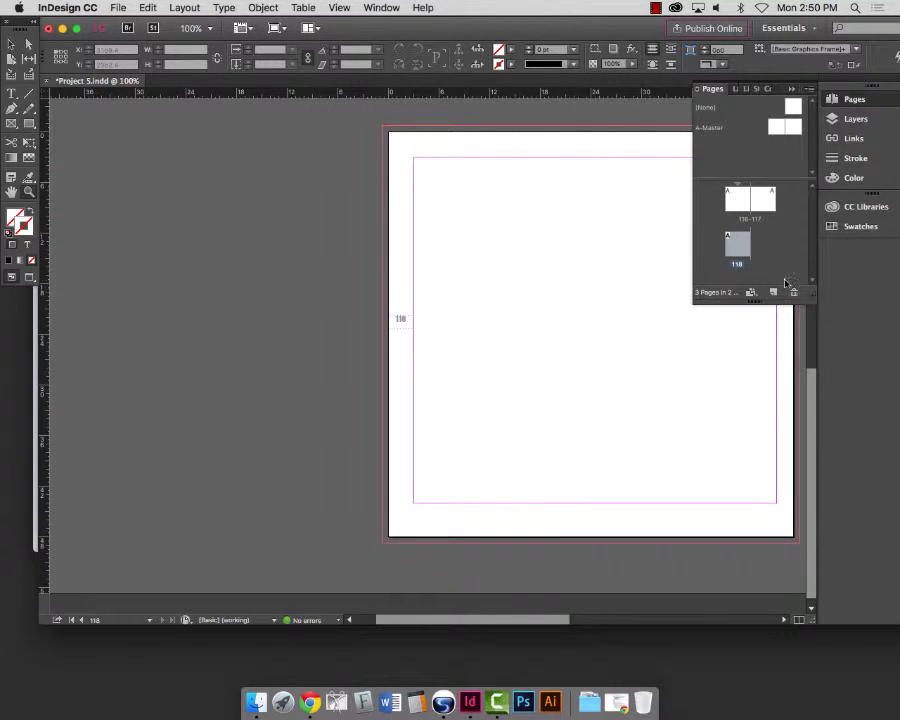
{"action": "key", "text": "z"}
{"action": "scroll", "coordinate": [569, 312], "scroll_direction": "down", "scroll_amount": 1}
{"action": "scroll", "coordinate": [569, 312], "scroll_direction": "down", "scroll_amount": 4}
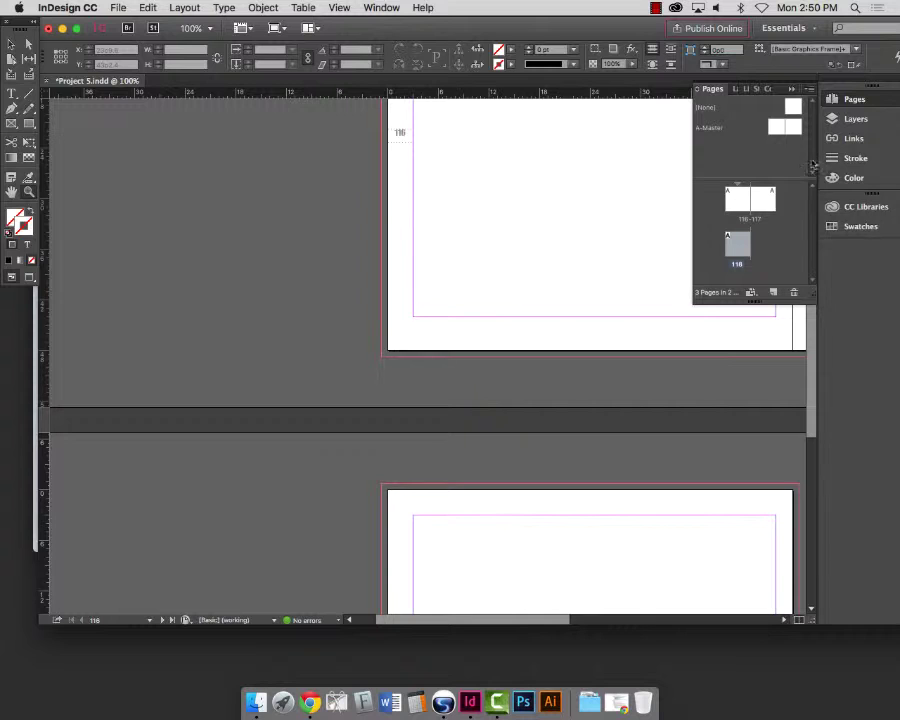
- Review pages 116 and 117, and insert another page after page 117 to complete the 118-119 spread
{"action": "double_click", "coordinate": [736, 205]}
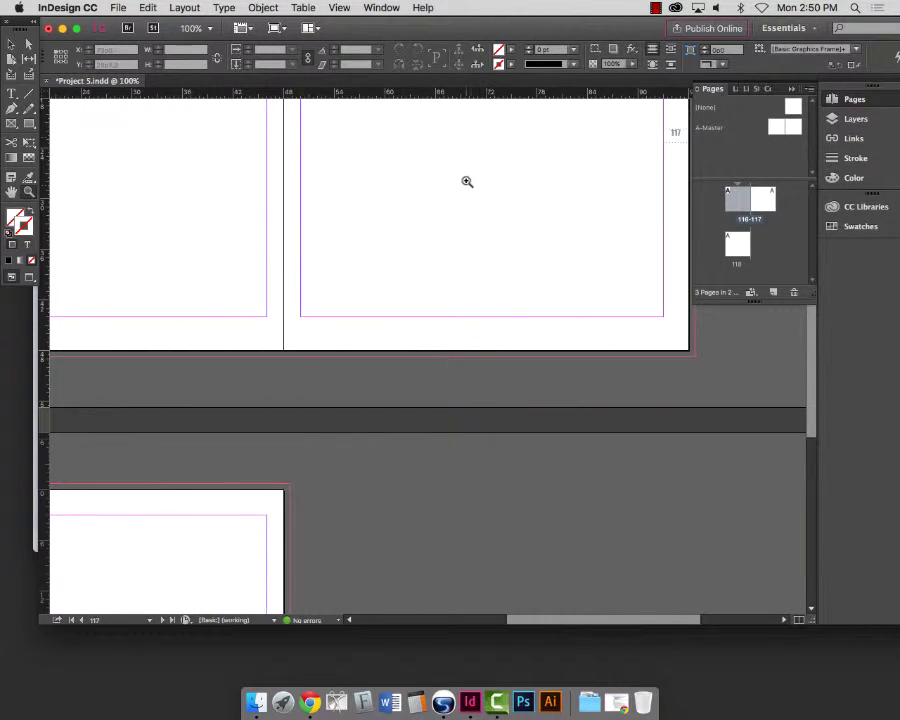
{"action": "double_click", "coordinate": [765, 207]}
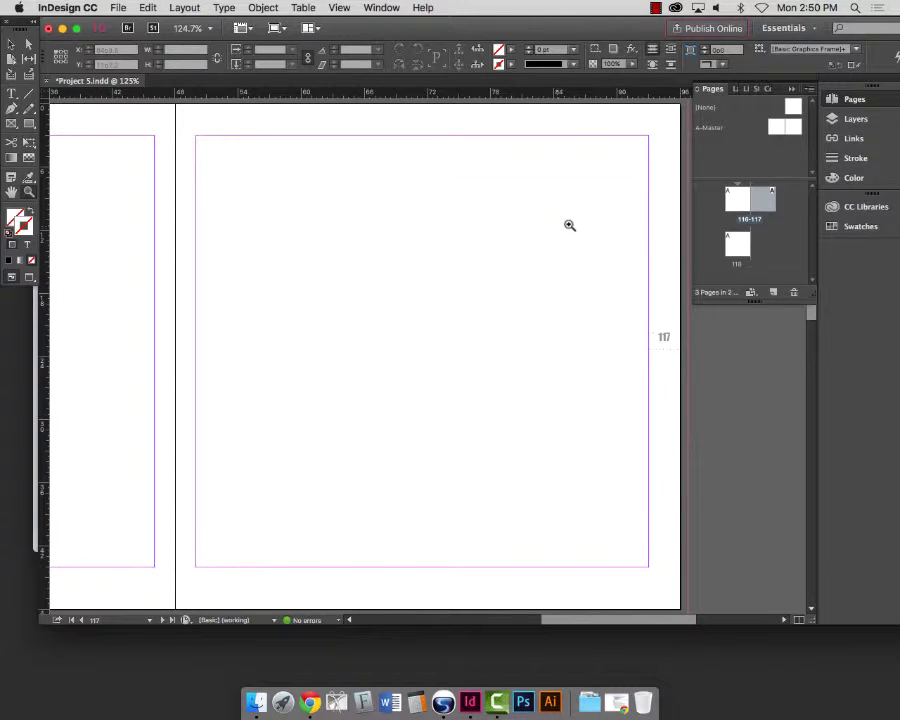
{"action": "left_click", "coordinate": [773, 293]}
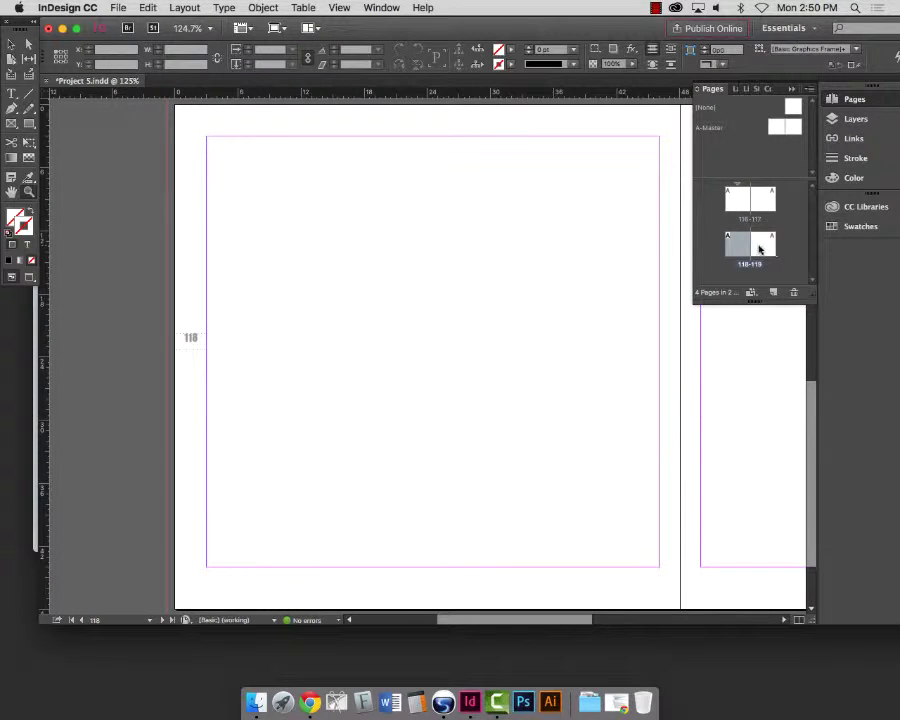
- Delete the 118-119 spread, leaving the full 116-117 spread in view
{"action": "left_click", "coordinate": [760, 246], "text": "shift"}
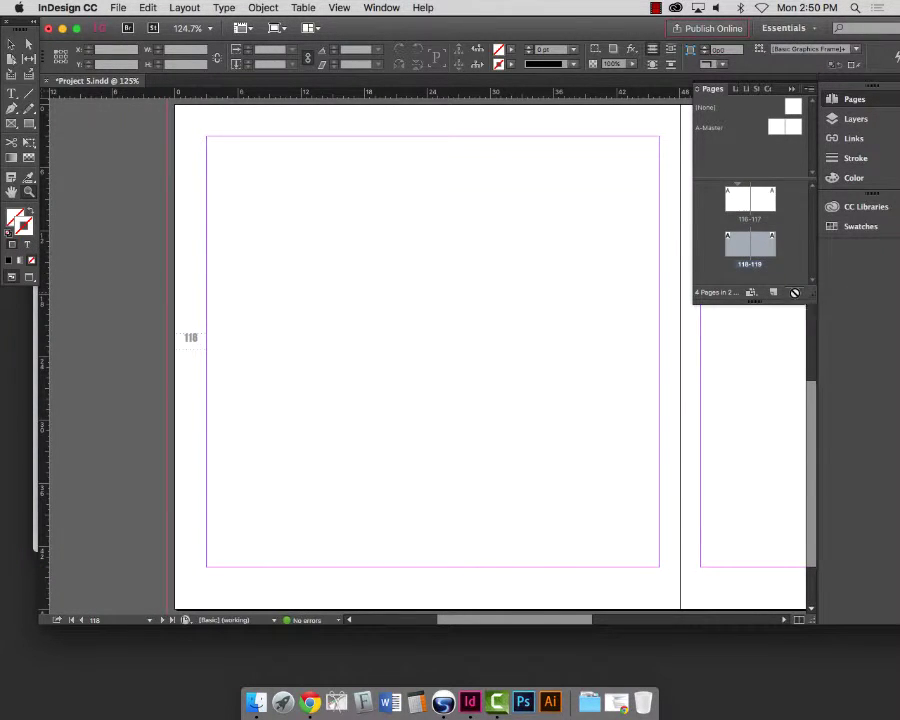
{"action": "left_click", "coordinate": [795, 292]}
{"action": "key", "text": "super+minus"}
{"action": "key", "text": "super+minus"}
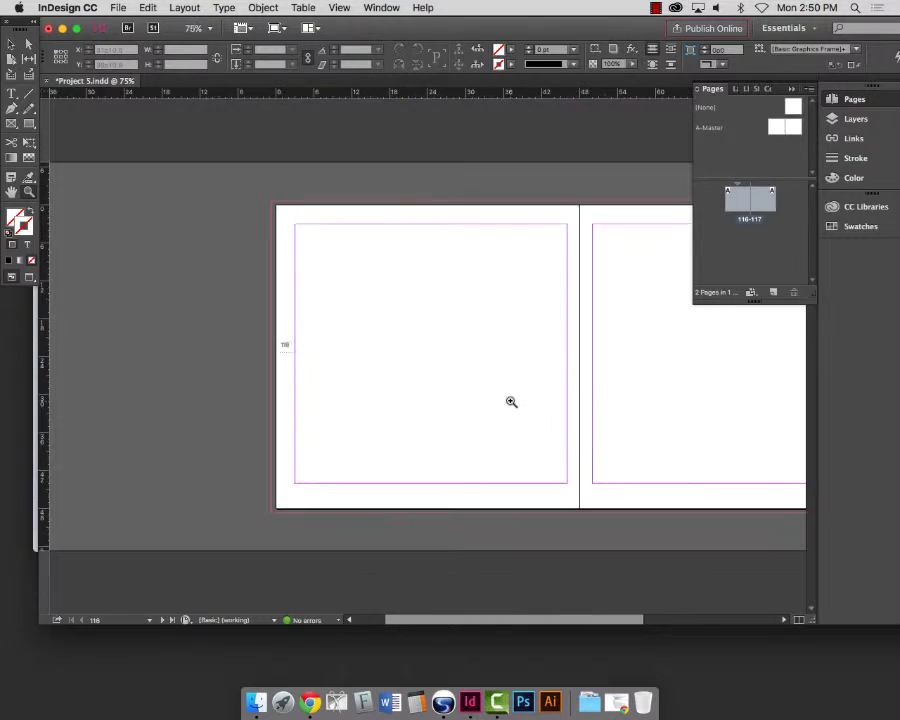
{"action": "scroll", "coordinate": [550, 408], "scroll_direction": "right", "scroll_amount": 5}
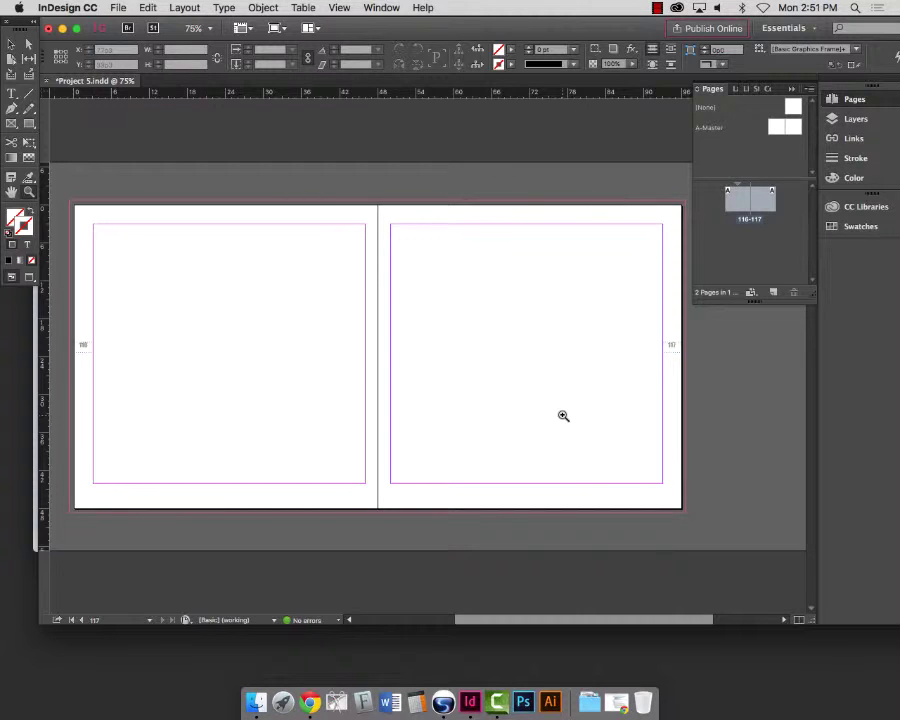
- Set the section's page numbering to start at 117 in Numbering & Section Options
{"action": "right_click", "coordinate": [705, 209]}
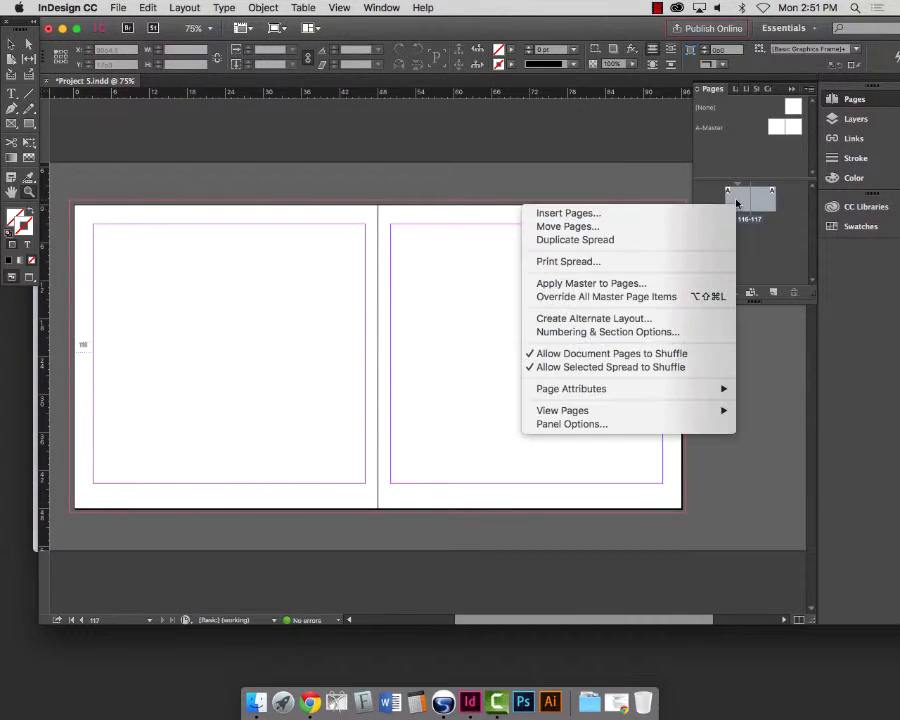
{"action": "left_click", "coordinate": [640, 332]}
{"action": "type", "text": "11"}
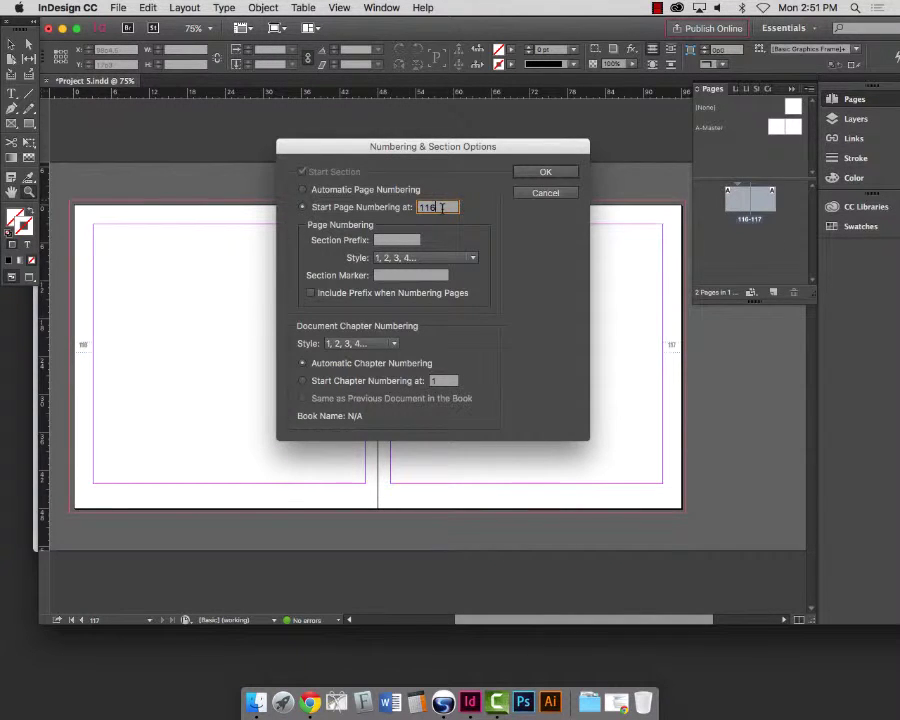
{"action": "type", "text": "7"}
{"action": "left_click", "coordinate": [545, 172]}
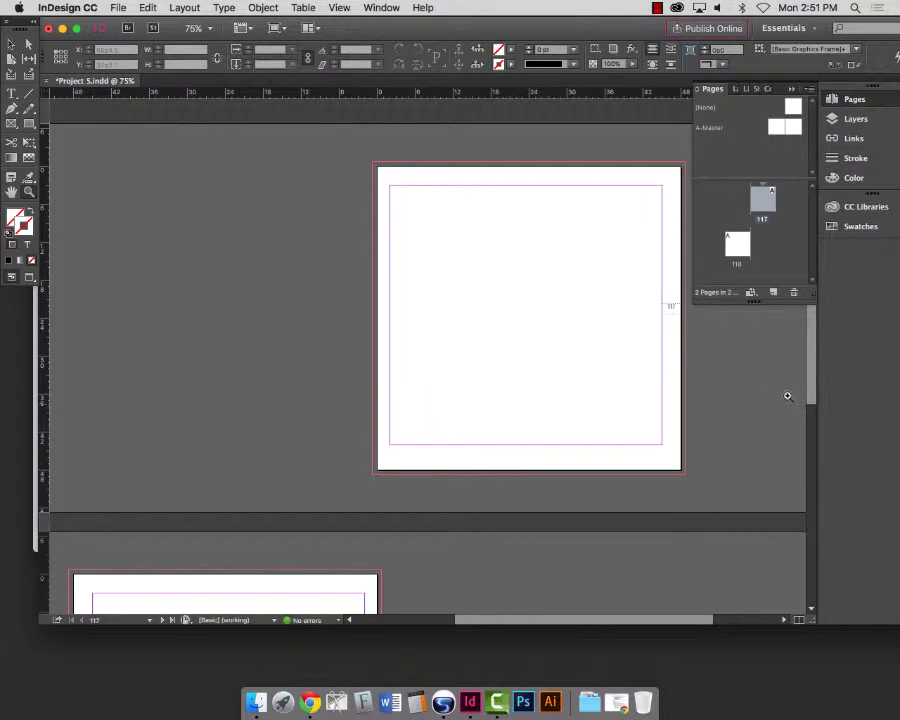
- Examine how pages 117 and 118 are arranged in the document window and the lengthened Pages panel
{"action": "scroll", "coordinate": [480, 434], "scroll_direction": "down", "scroll_amount": 5}
{"action": "scroll", "coordinate": [497, 428], "scroll_direction": "up", "scroll_amount": 5}
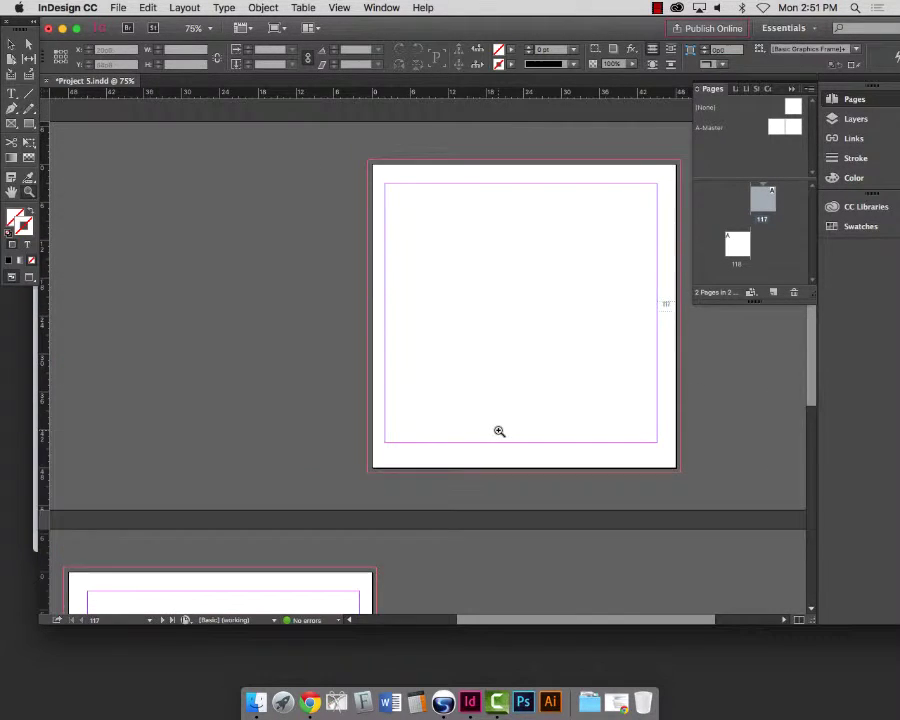
{"action": "scroll", "coordinate": [530, 422], "scroll_direction": "down", "scroll_amount": 1}
{"action": "left_click_drag", "start_coordinate": [809, 346], "coordinate": [809, 444]}
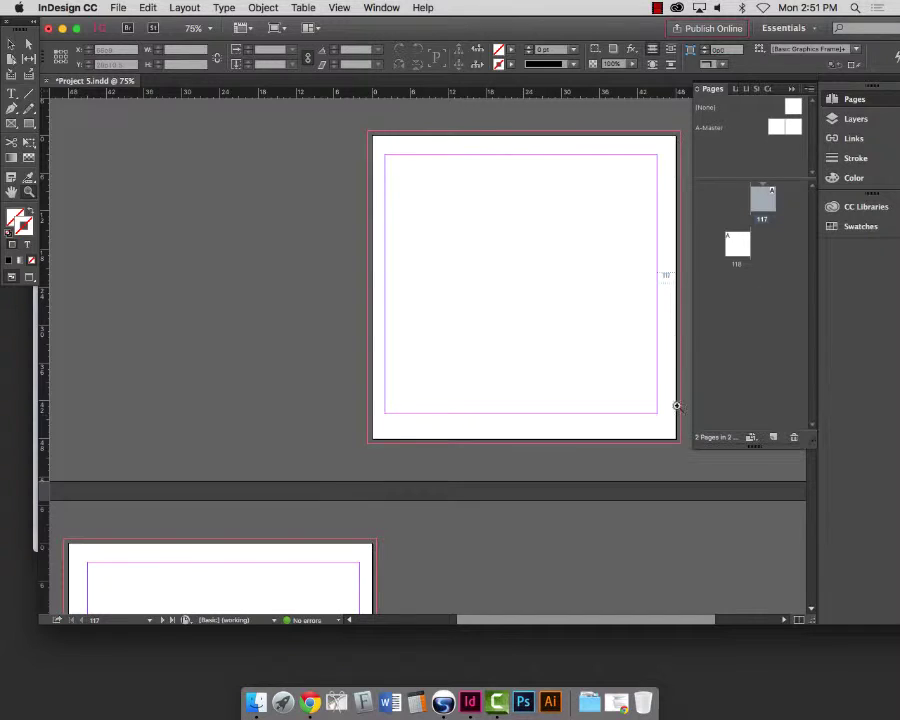
{"action": "scroll", "coordinate": [413, 296], "scroll_direction": "down", "scroll_amount": 5}
{"action": "scroll", "coordinate": [417, 294], "scroll_direction": "up", "scroll_amount": 5}
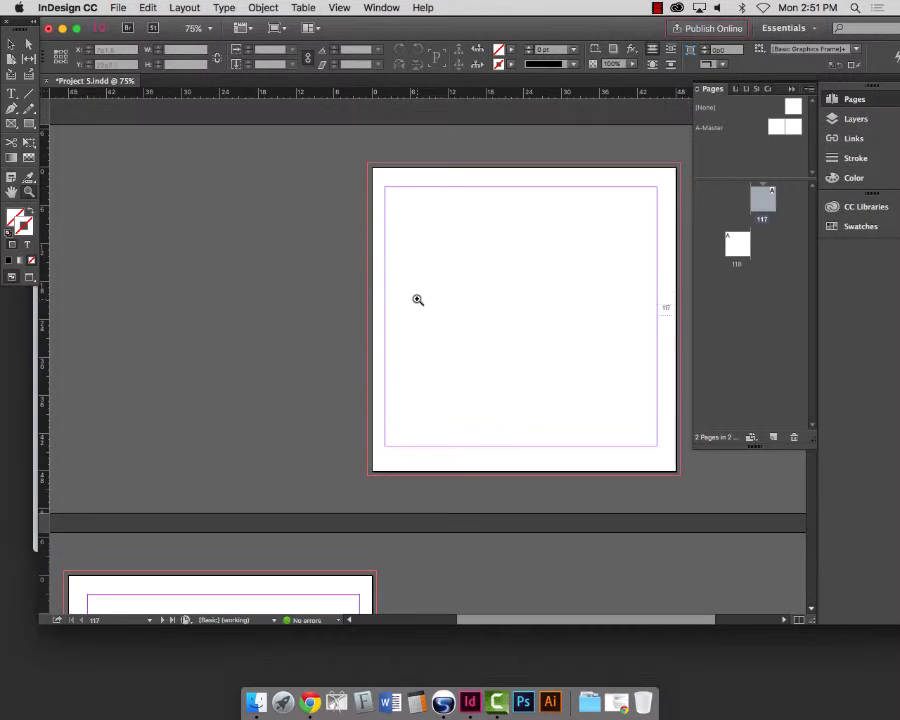
{"action": "scroll", "coordinate": [417, 294], "scroll_direction": "down", "scroll_amount": 1}
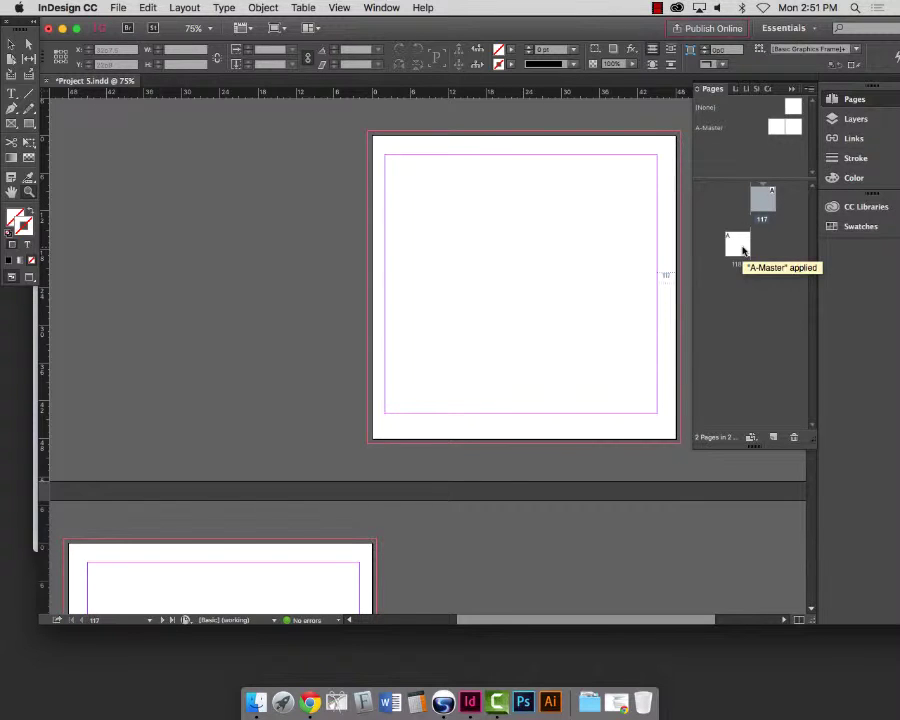
- Set the section's page numbering to start at 116 in Numbering & Section Options
{"action": "double_click", "coordinate": [762, 198]}
{"action": "right_click", "coordinate": [762, 198]}
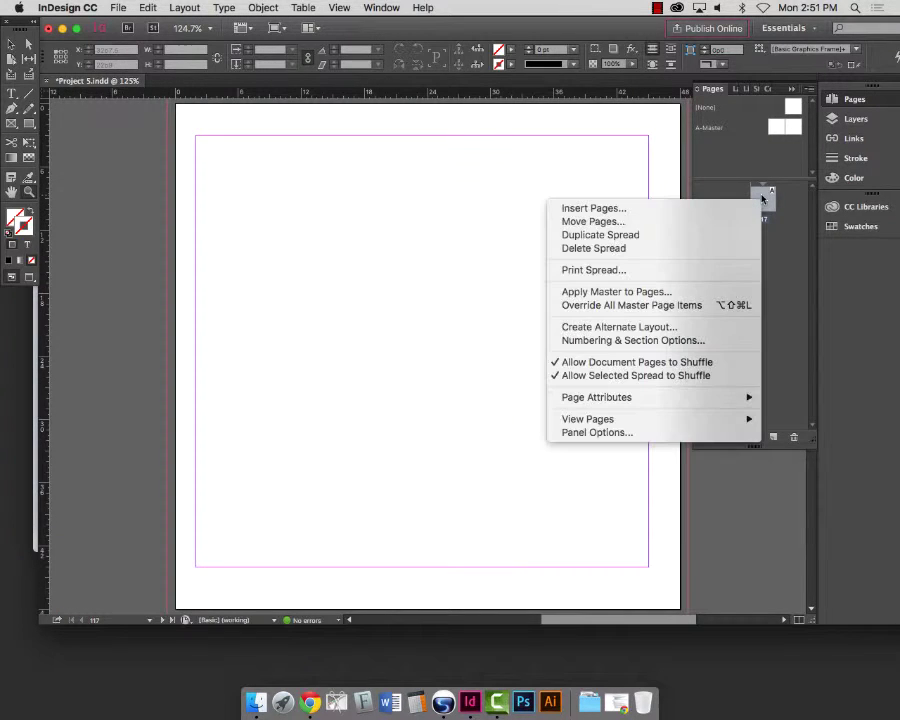
{"action": "left_click", "coordinate": [648, 340]}
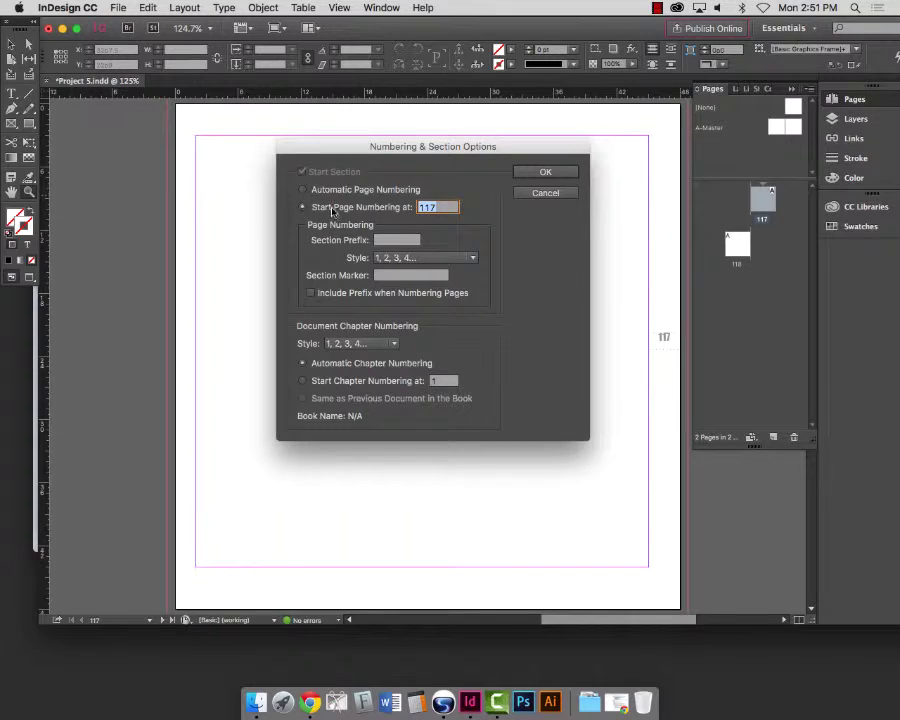
{"action": "type", "text": "11"}
{"action": "left_click", "coordinate": [545, 174]}
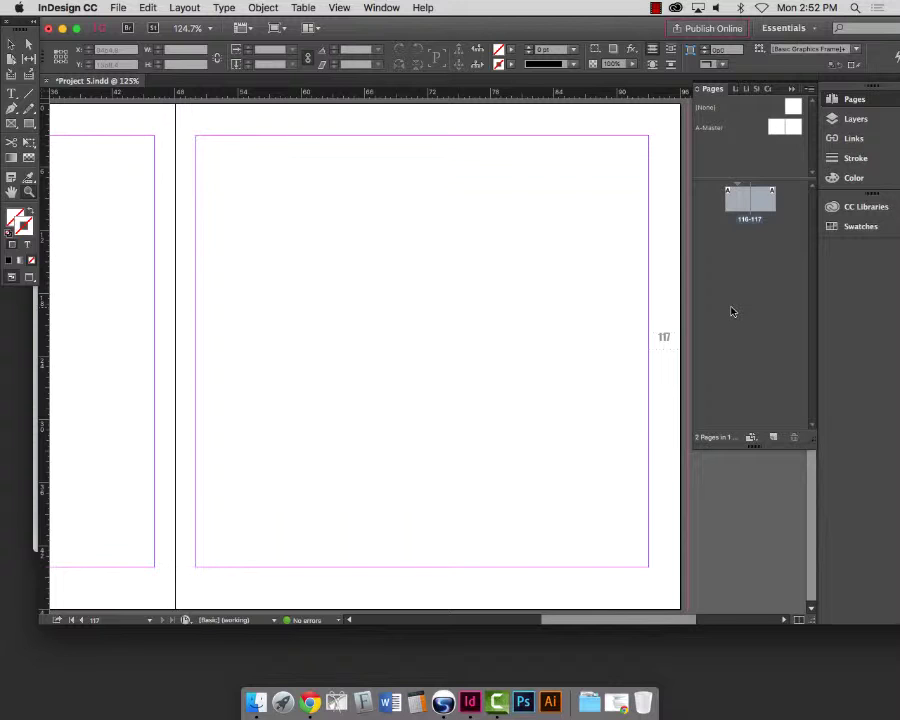
{"action": "key", "text": "super+minus"}
{"action": "key", "text": "super+minus"}
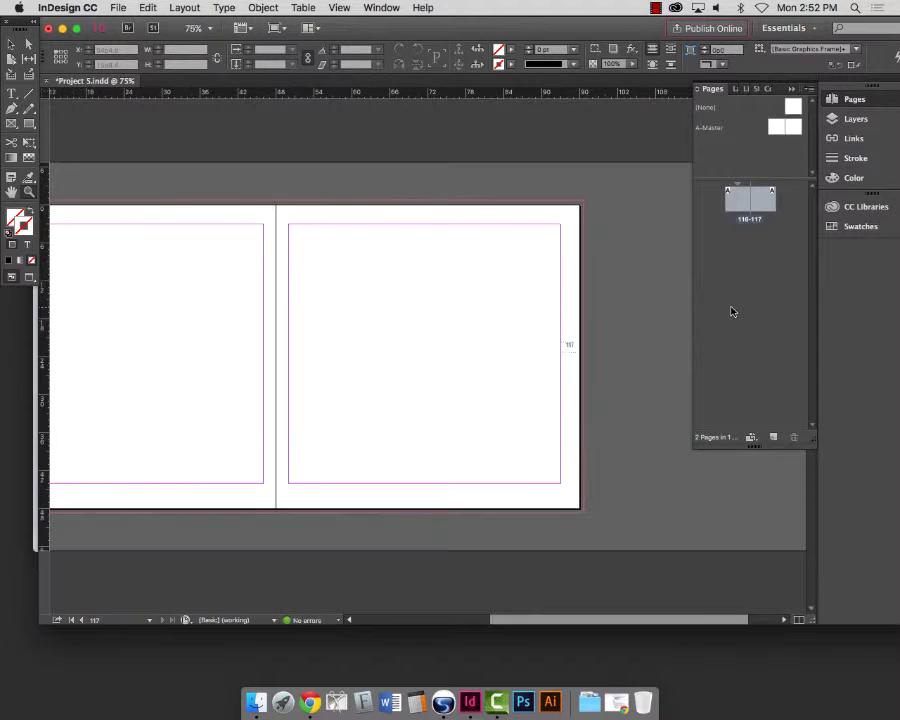
{"action": "scroll", "coordinate": [568, 389], "scroll_direction": "left", "scroll_amount": 2}
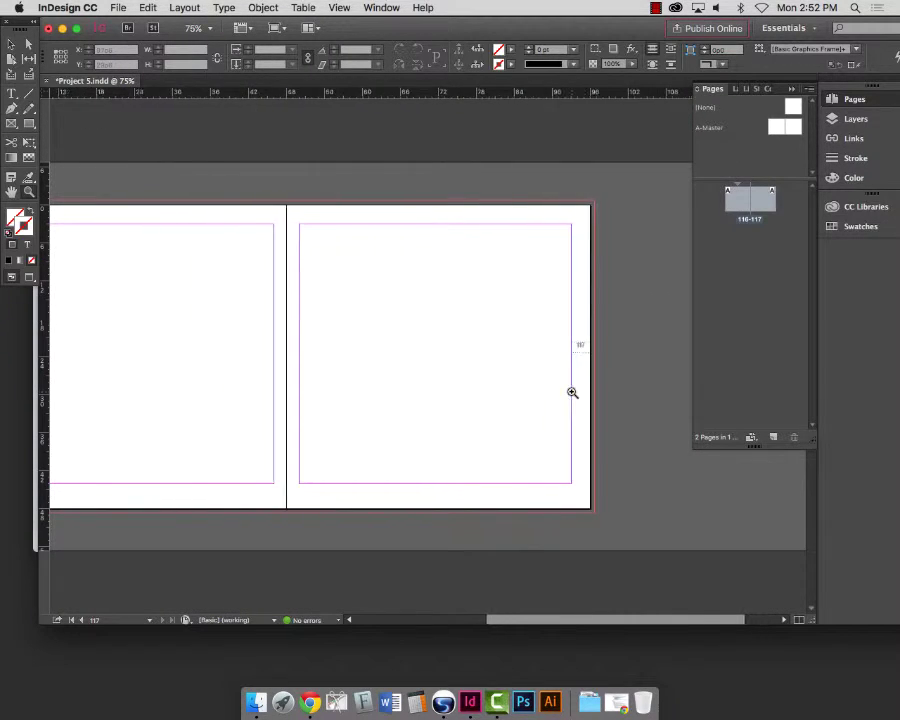
- Try two columns on both pages 116 and 117 in Margins and Columns, and undo the column change
{"action": "scroll", "coordinate": [570, 391], "scroll_direction": "left", "scroll_amount": 3}
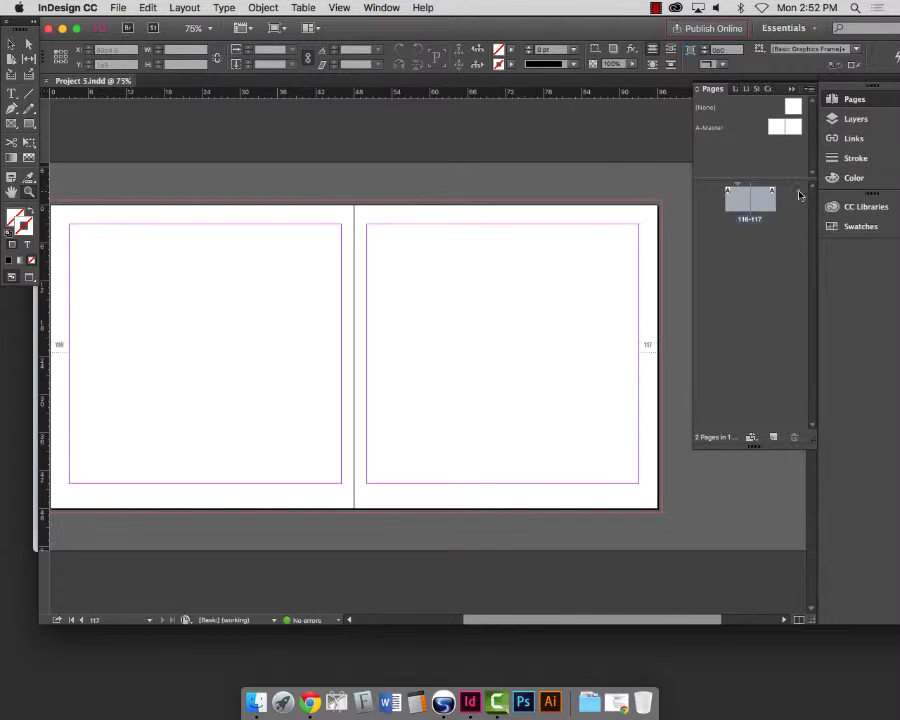
{"action": "double_click", "coordinate": [742, 205]}
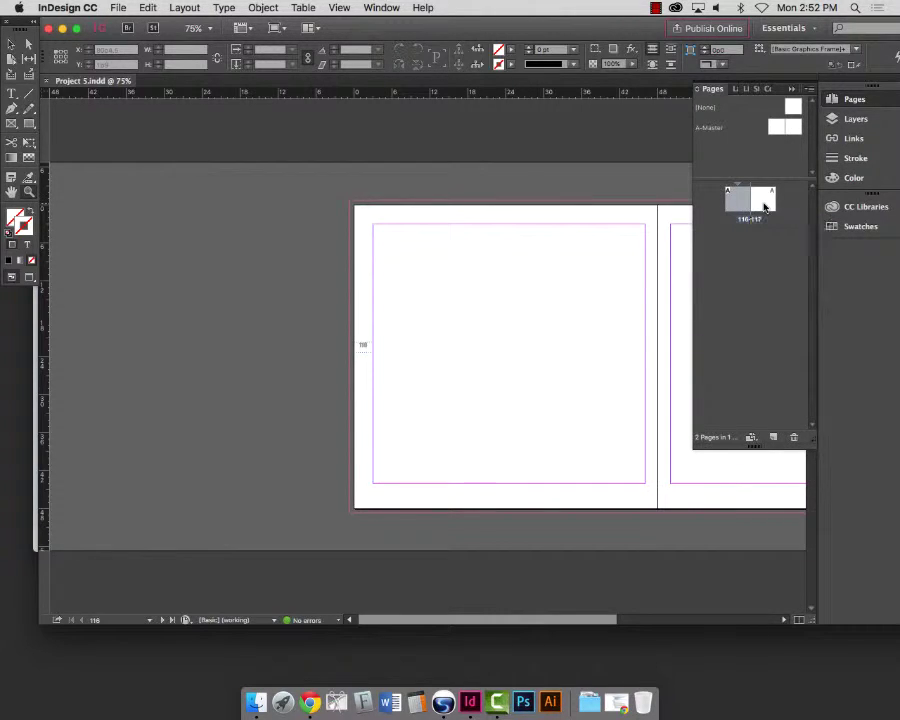
{"action": "left_click", "coordinate": [765, 205], "text": "shift"}
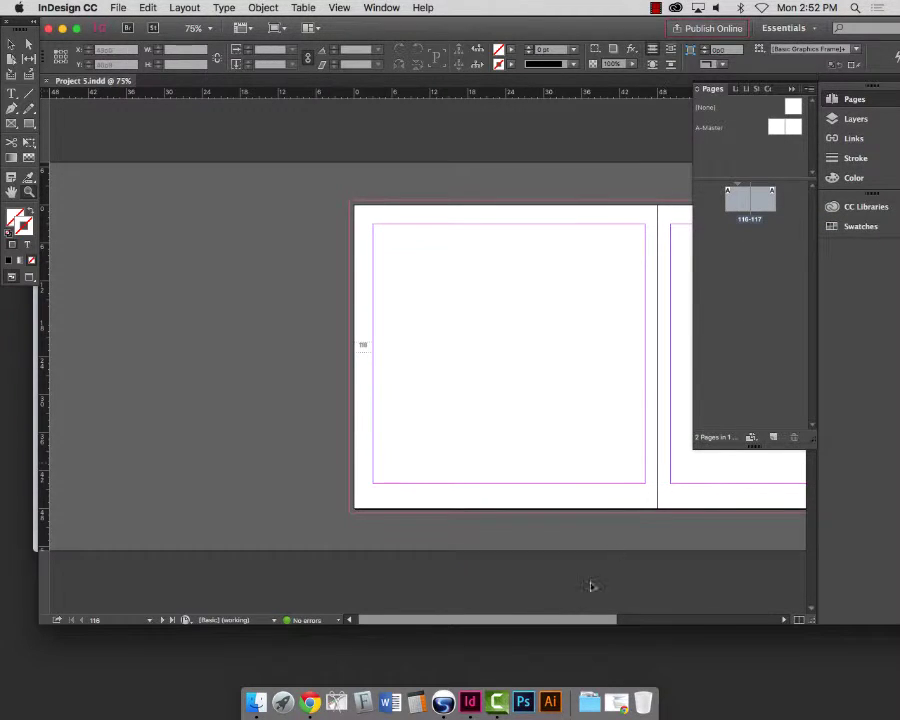
{"action": "left_click_drag", "start_coordinate": [550, 616], "coordinate": [650, 602]}
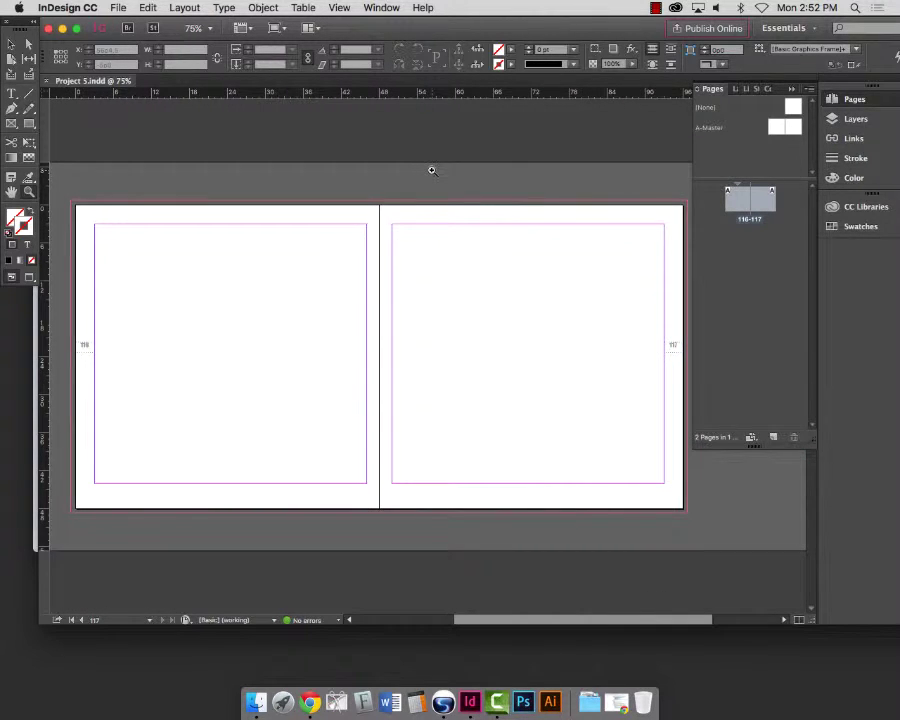
{"action": "left_click", "coordinate": [185, 8]}
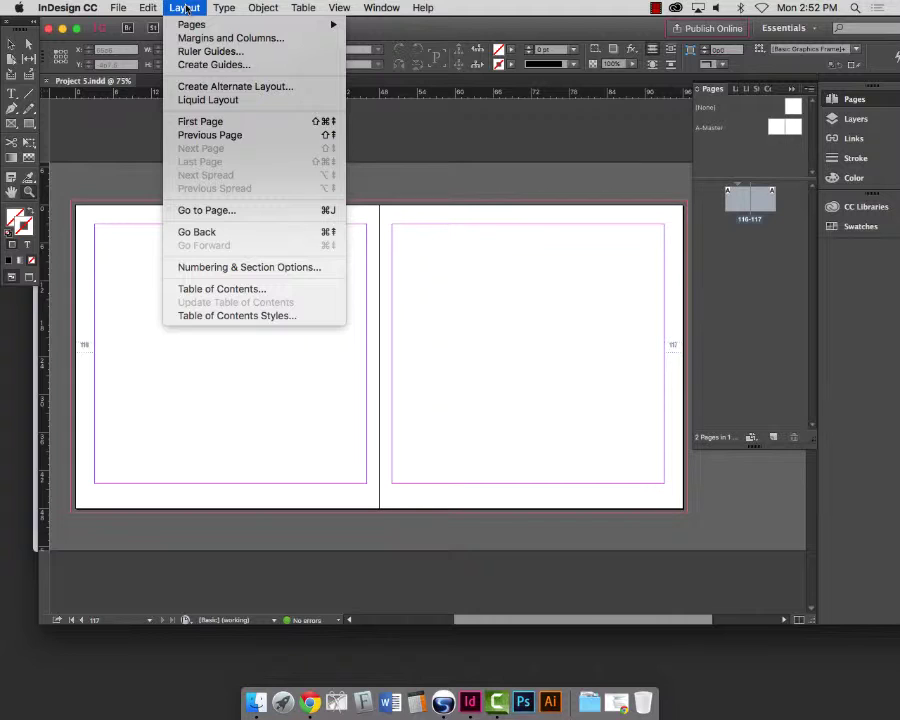
{"action": "left_click", "coordinate": [247, 39]}
{"action": "left_click_drag", "start_coordinate": [450, 287], "coordinate": [403, 44]}
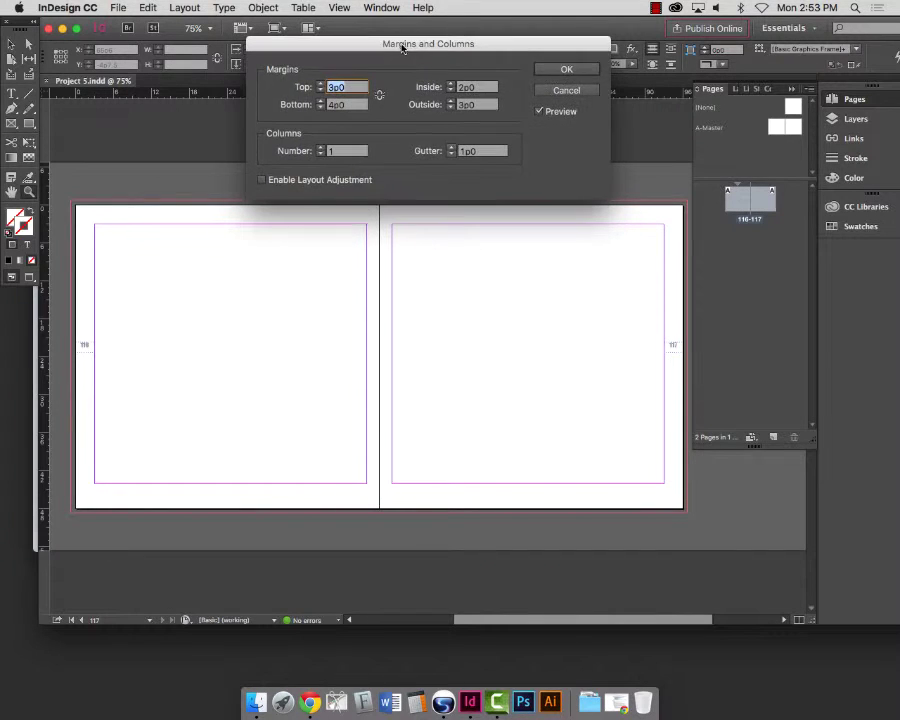
{"action": "left_click", "coordinate": [320, 146]}
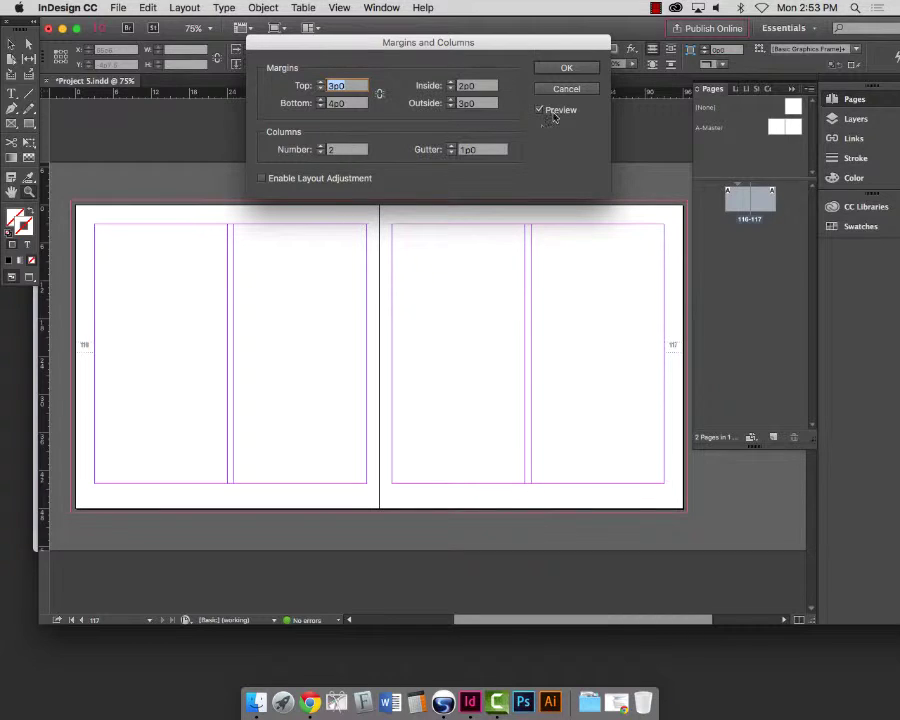
{"action": "left_click", "coordinate": [565, 68]}
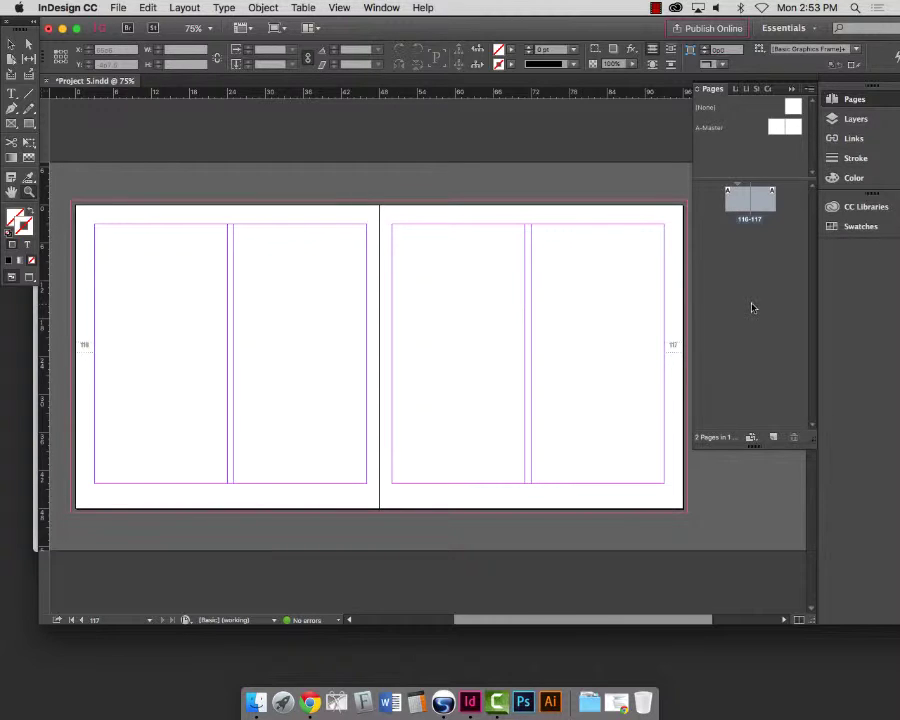
{"action": "key", "text": "ctrl+z"}
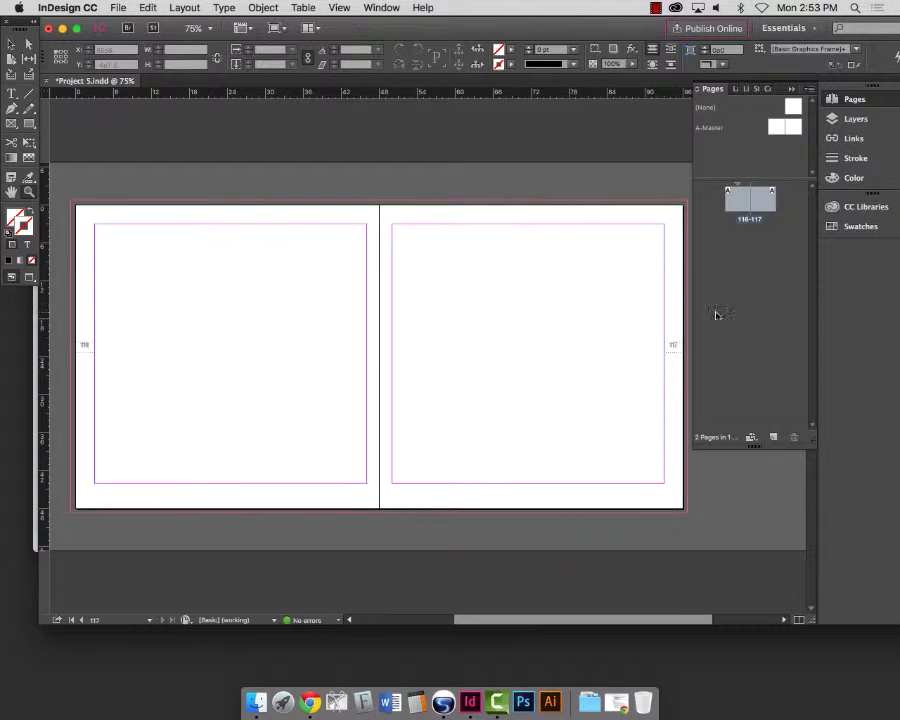
- Set only page 116 to two columns in Margins and Columns
{"action": "left_click", "coordinate": [737, 205]}
{"action": "double_click", "coordinate": [737, 205]}
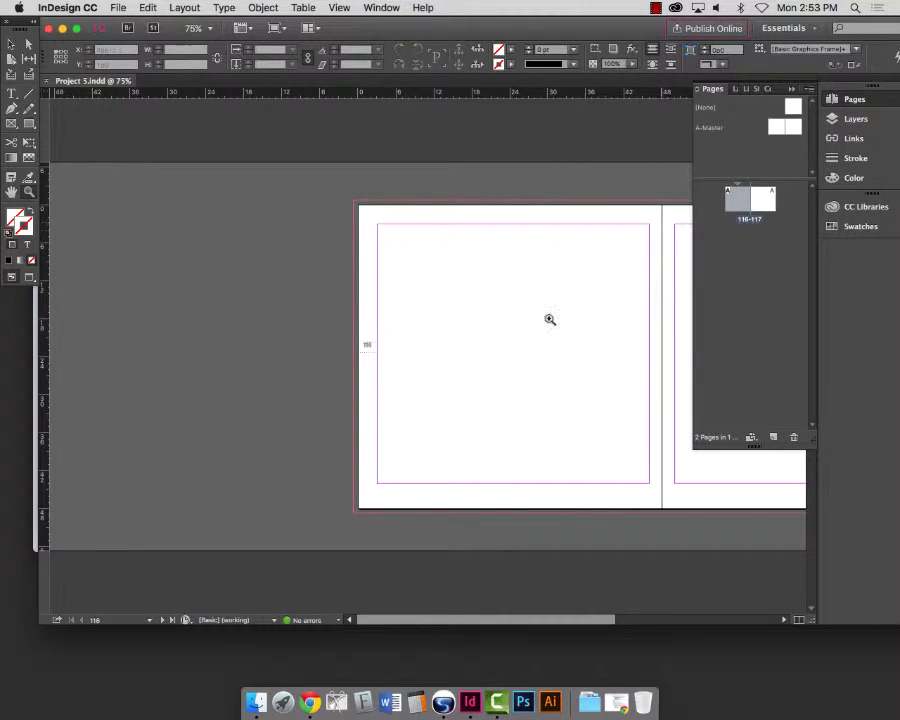
{"action": "left_click", "coordinate": [184, 8]}
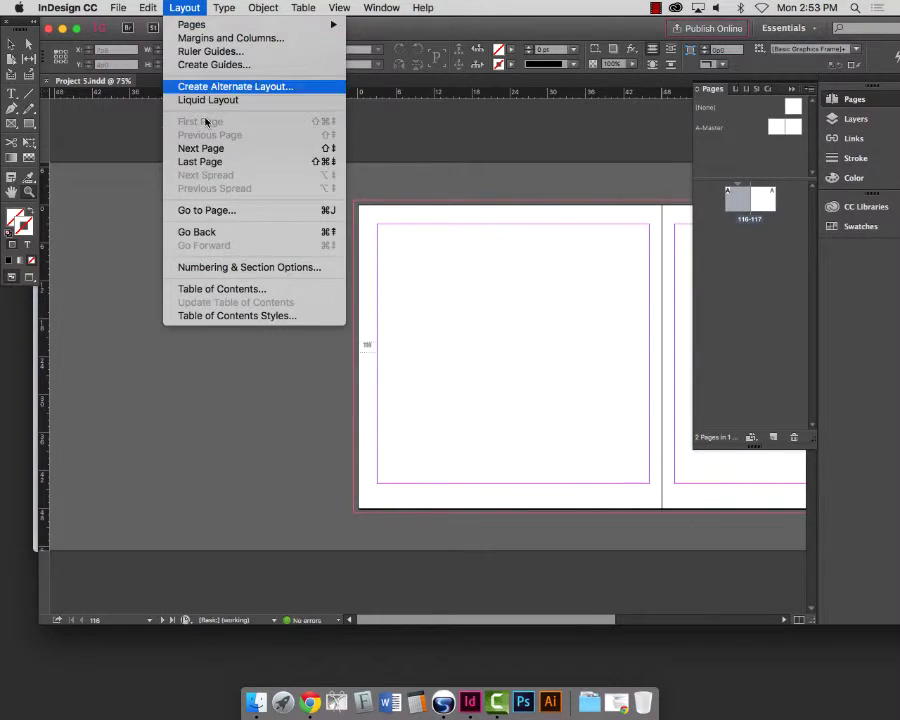
{"action": "left_click", "coordinate": [222, 38]}
{"action": "left_click", "coordinate": [340, 149]}
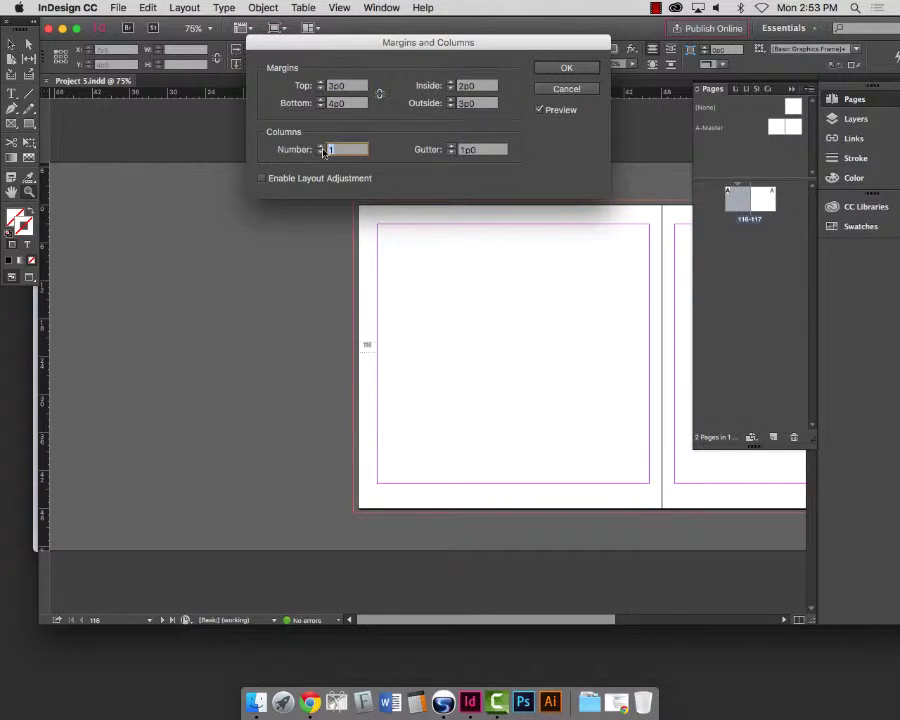
{"action": "type", "text": "r"}
{"action": "left_click", "coordinate": [564, 69]}
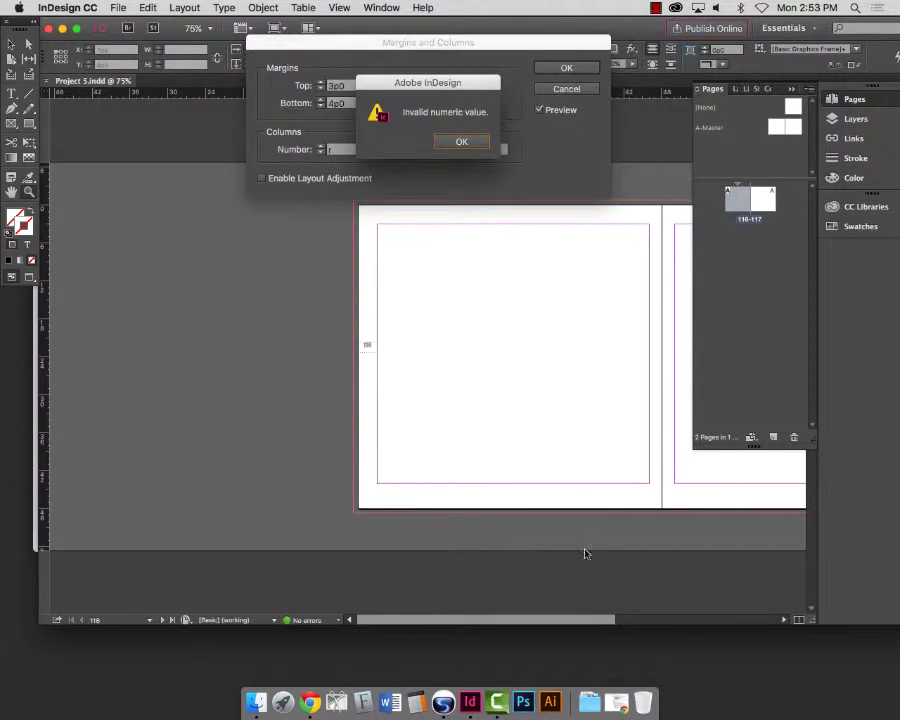
{"action": "left_click", "coordinate": [465, 142]}
{"action": "type", "text": "2"}
{"action": "left_click", "coordinate": [566, 69]}
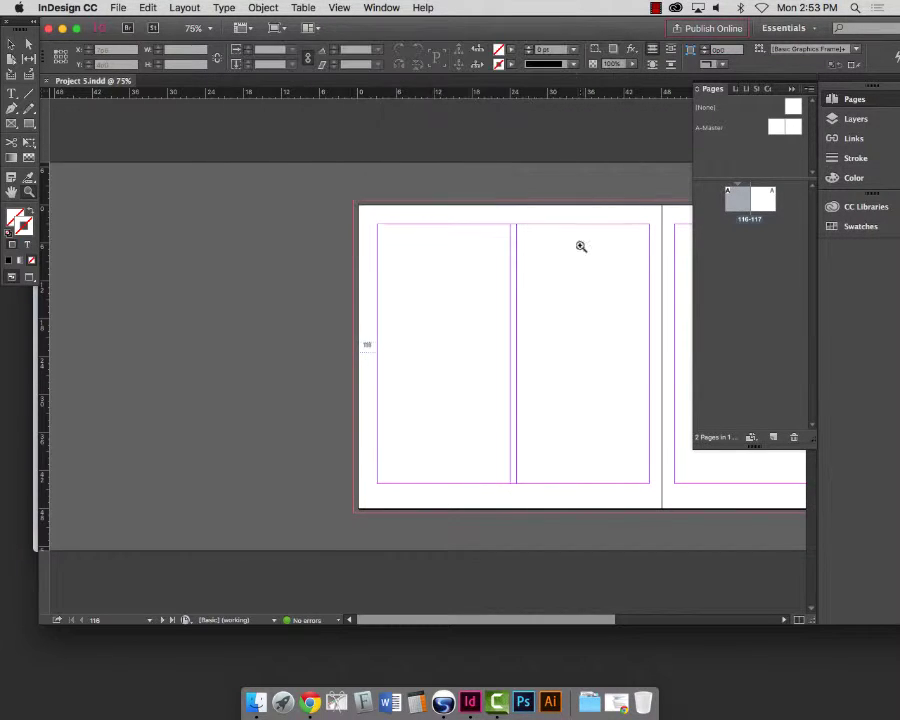
{"action": "left_click_drag", "start_coordinate": [538, 621], "coordinate": [634, 613]}
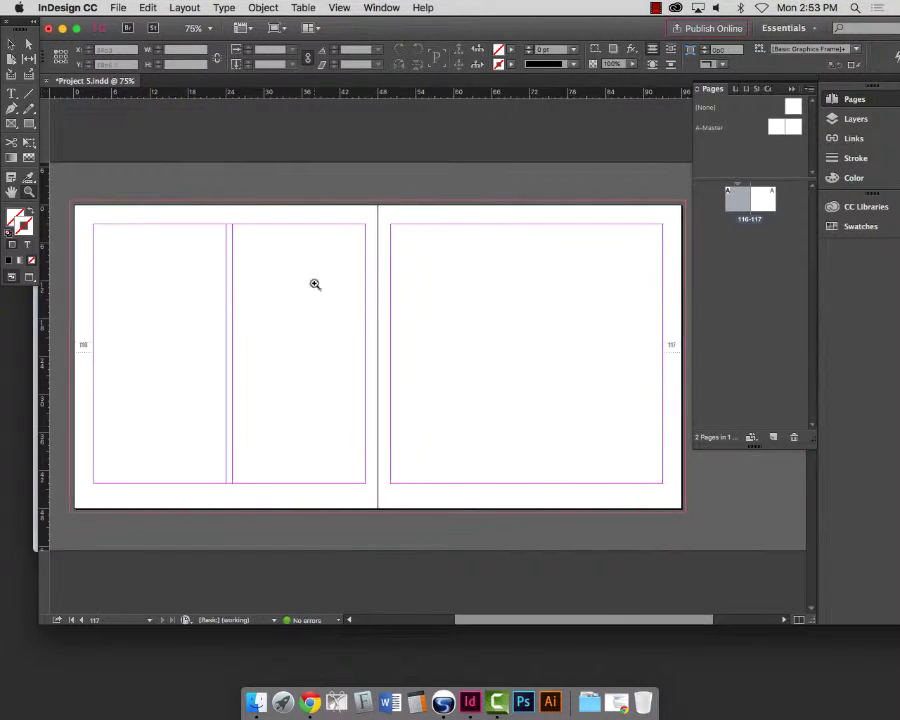
- Set pages 116 and 117 together to two columns in Margins and Columns, and save the document
{"action": "left_click", "coordinate": [771, 201], "text": "shift"}
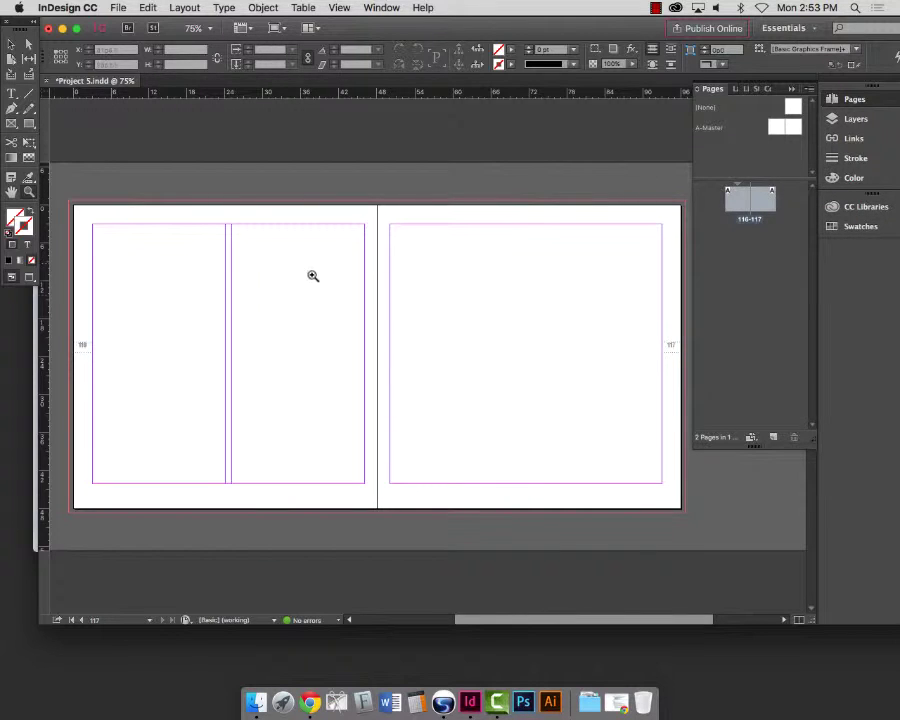
{"action": "left_click", "coordinate": [184, 7]}
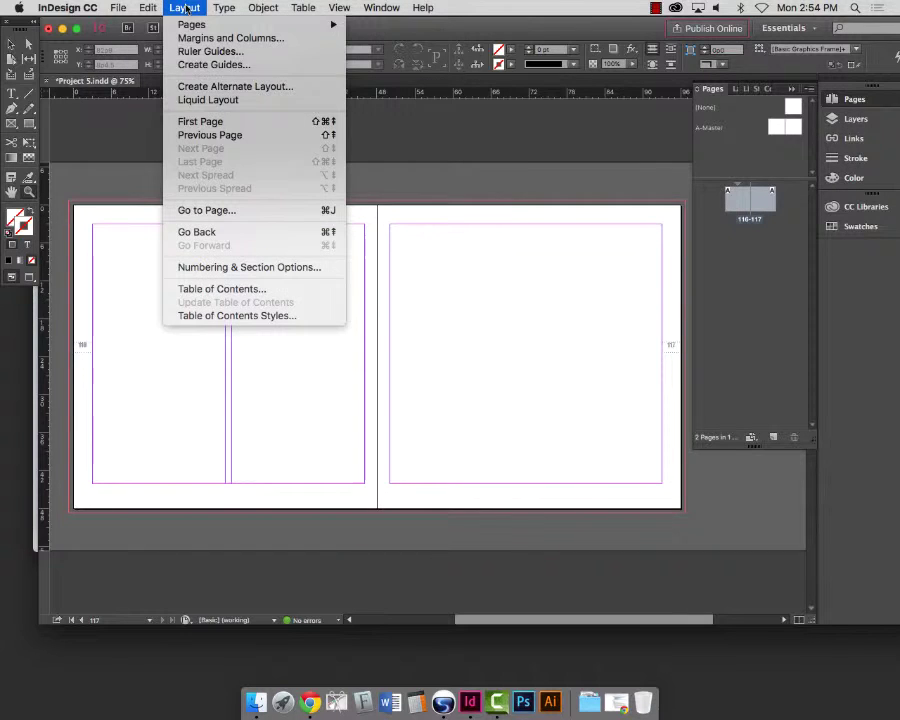
{"action": "left_click", "coordinate": [204, 40]}
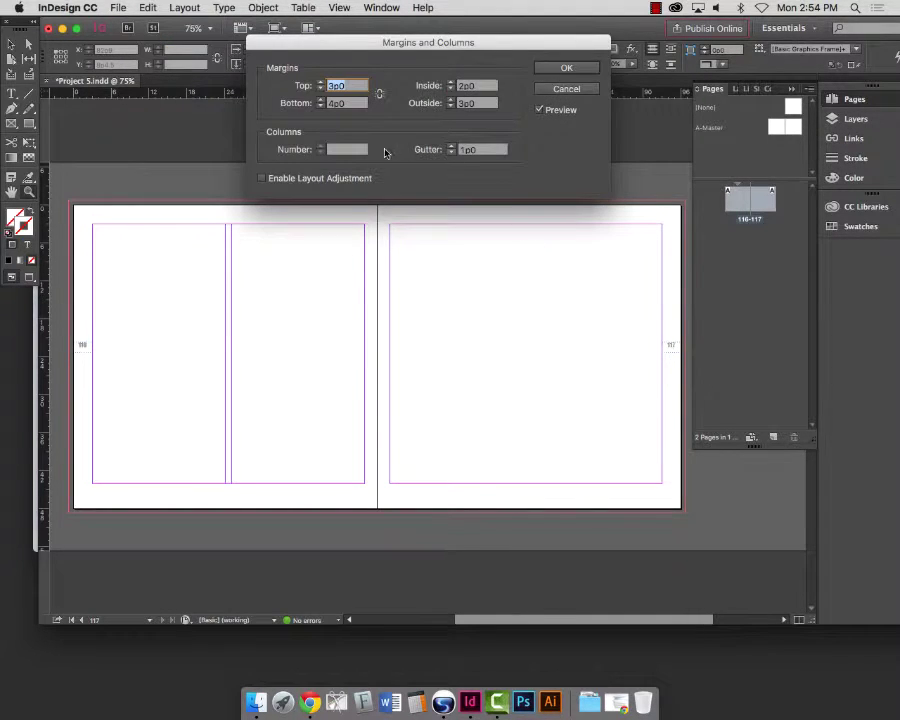
{"action": "left_click", "coordinate": [342, 148]}
{"action": "type", "text": "2"}
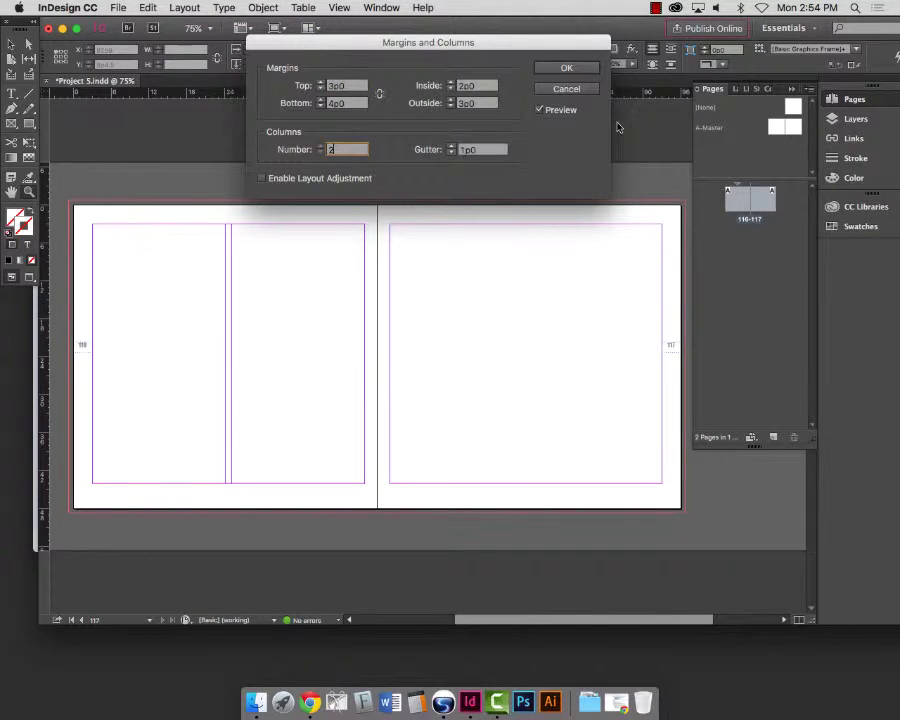
{"action": "left_click", "coordinate": [566, 67]}
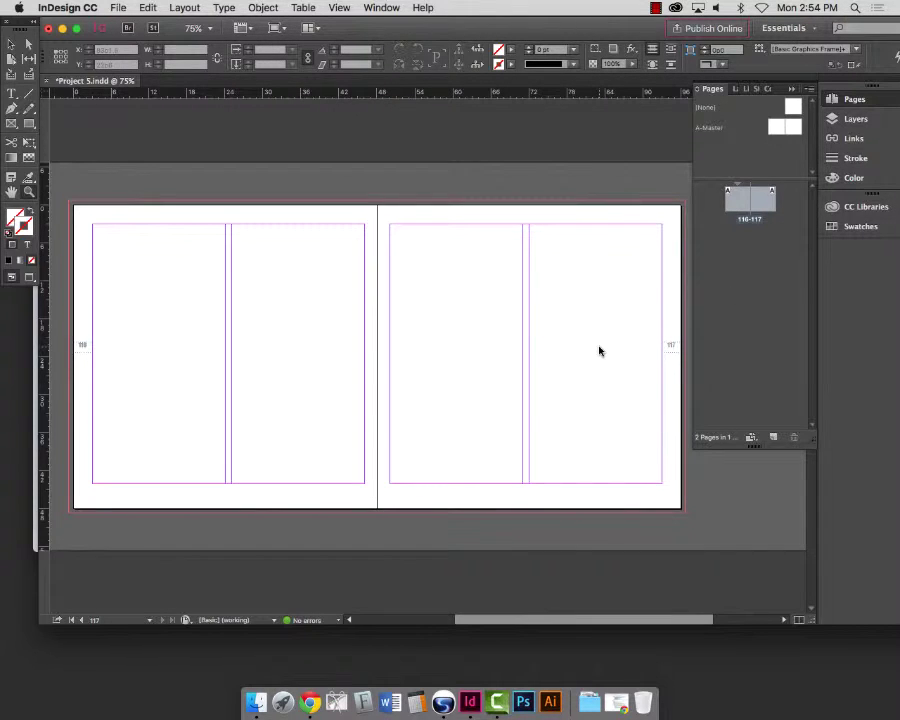
{"action": "key", "text": "super+s"}
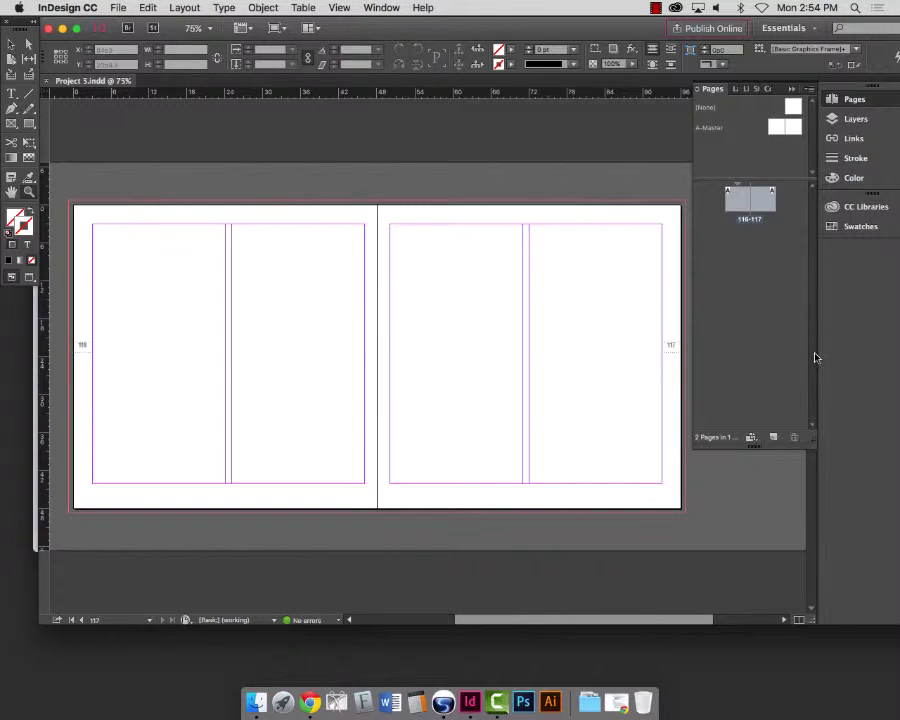
- Shorten the Pages panel and add two new pages after page 117
{"action": "left_click_drag", "start_coordinate": [755, 447], "coordinate": [755, 289]}
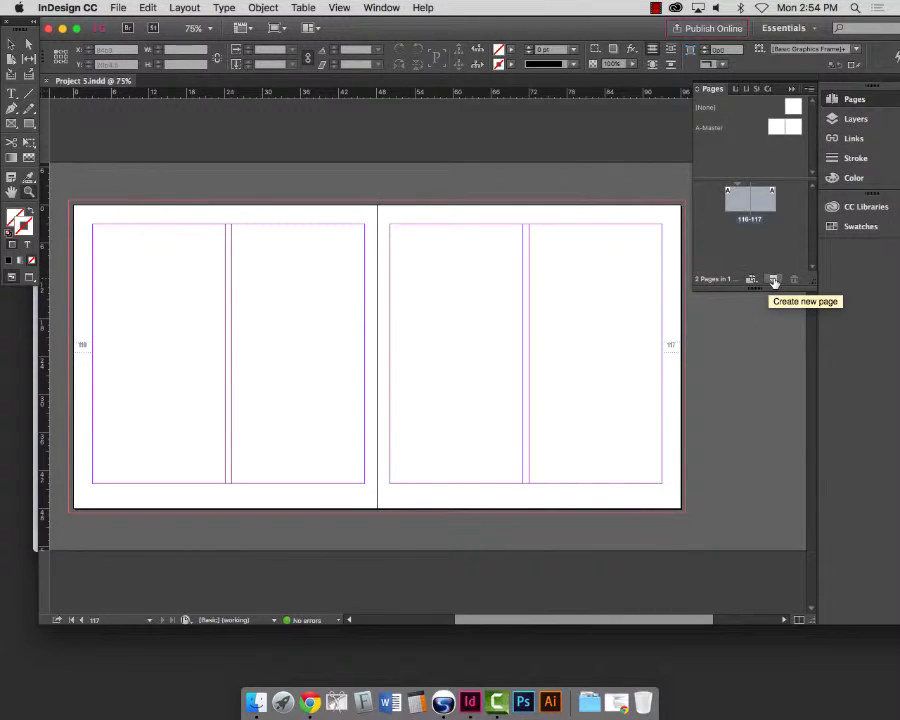
{"action": "left_click", "coordinate": [773, 280]}
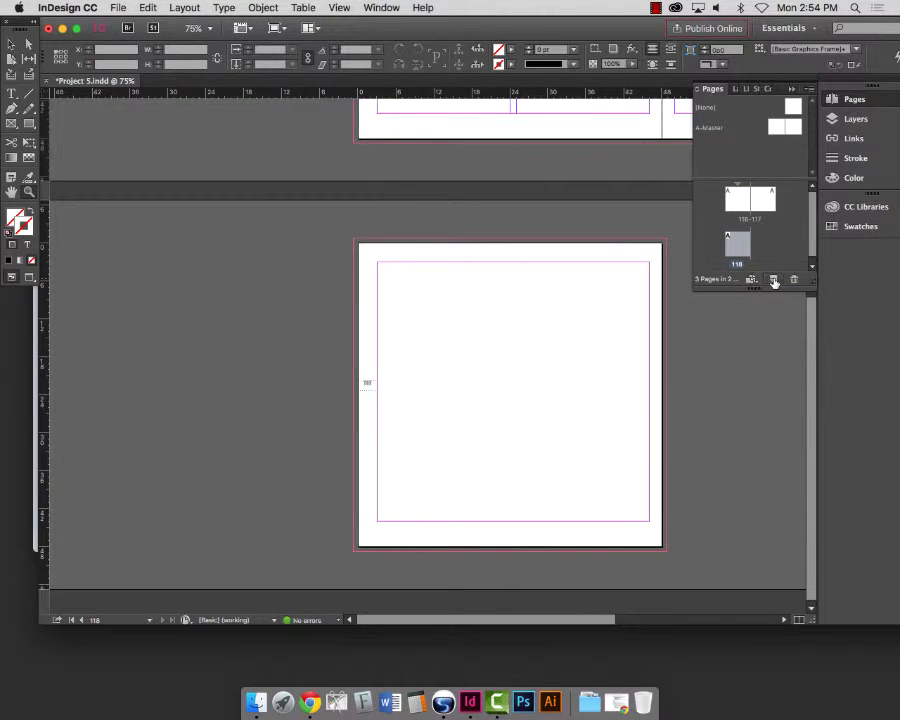
{"action": "left_click", "coordinate": [773, 280]}
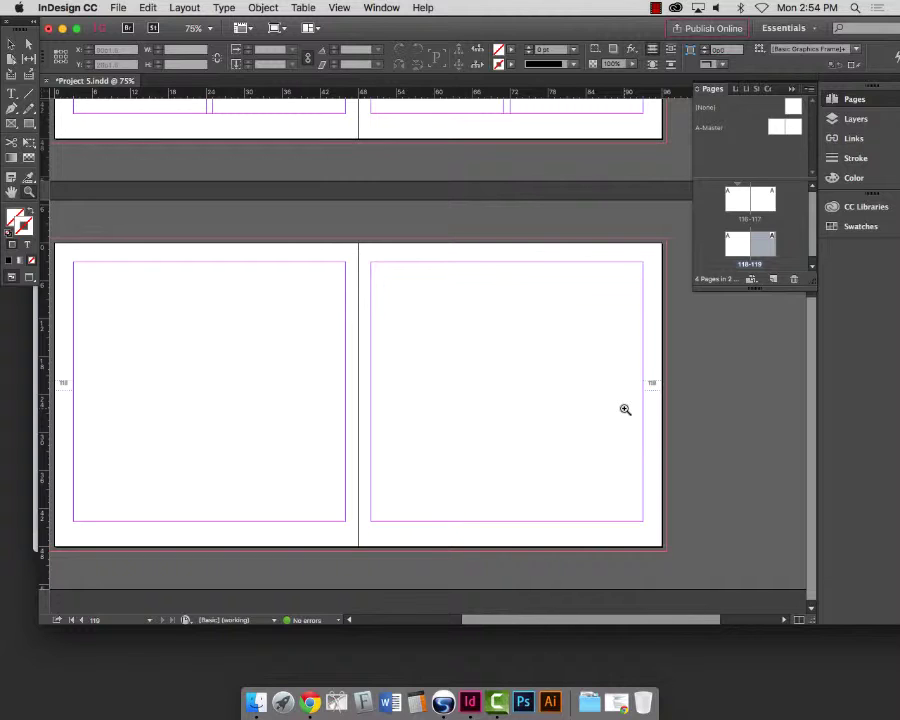
- Compare the column guides of both spreads and examine the page numbers on pages 118 and 119
{"action": "scroll", "coordinate": [625, 409], "scroll_direction": "up", "scroll_amount": 5}
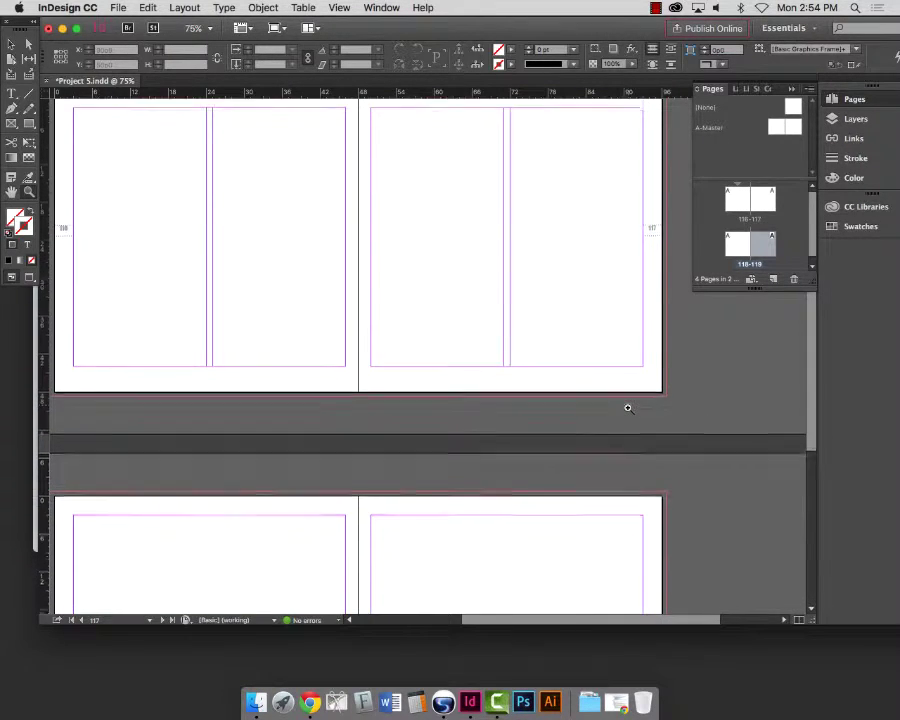
{"action": "scroll", "coordinate": [628, 407], "scroll_direction": "down", "scroll_amount": 5}
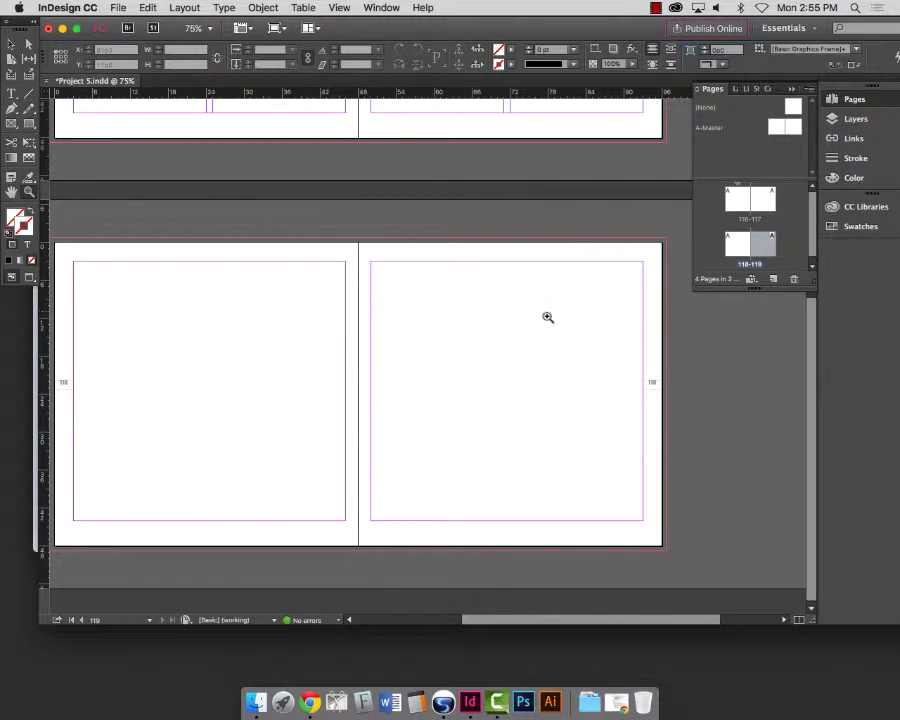
{"action": "scroll", "coordinate": [577, 355], "scroll_direction": "right", "scroll_amount": 3}
{"action": "scroll", "coordinate": [580, 352], "scroll_direction": "left", "scroll_amount": 5}
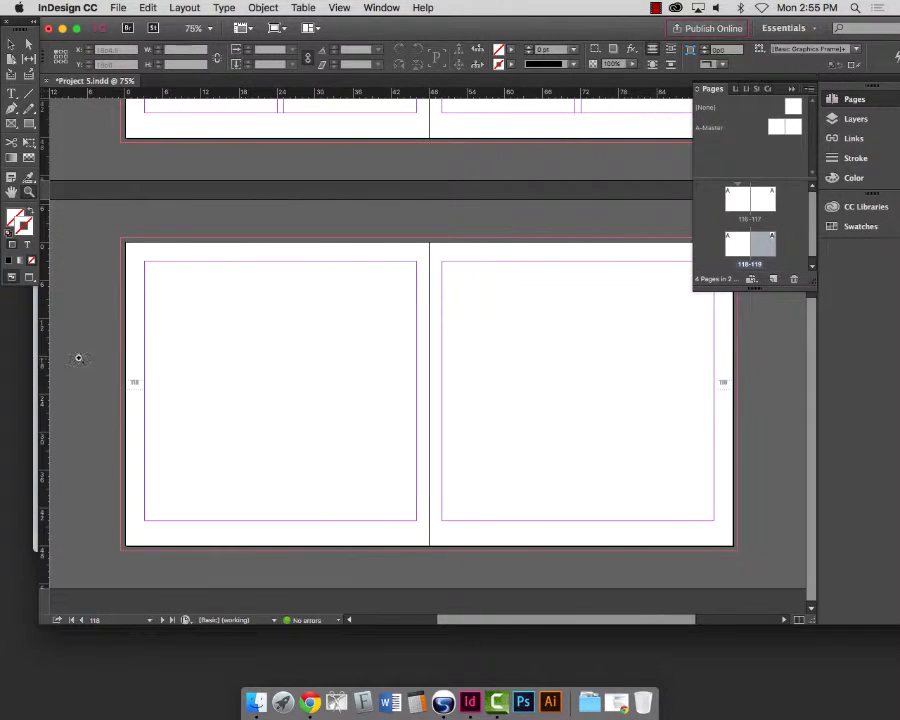
{"action": "left_click_drag", "start_coordinate": [105, 347], "coordinate": [205, 416]}
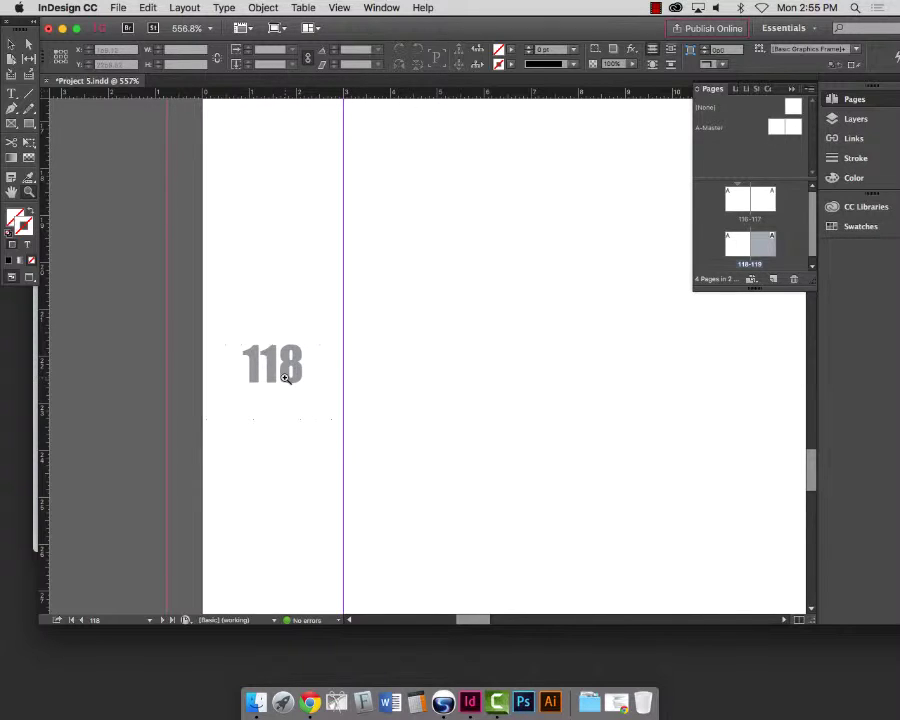
{"action": "key", "text": "super+0"}
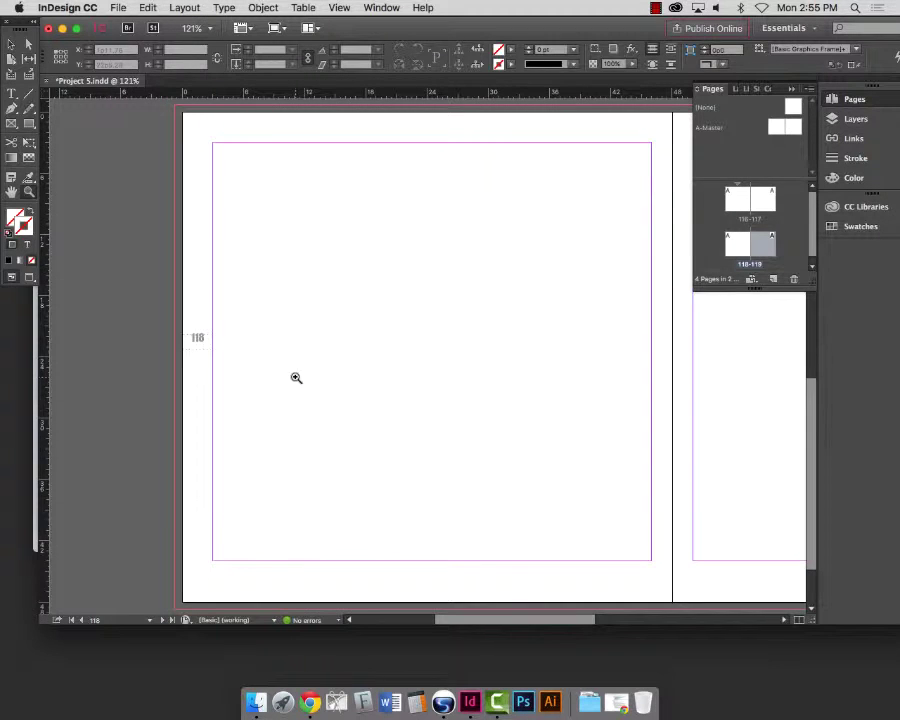
{"action": "scroll", "coordinate": [448, 378], "scroll_direction": "right", "scroll_amount": 10}
{"action": "left_click_drag", "start_coordinate": [320, 283], "coordinate": [402, 395]}
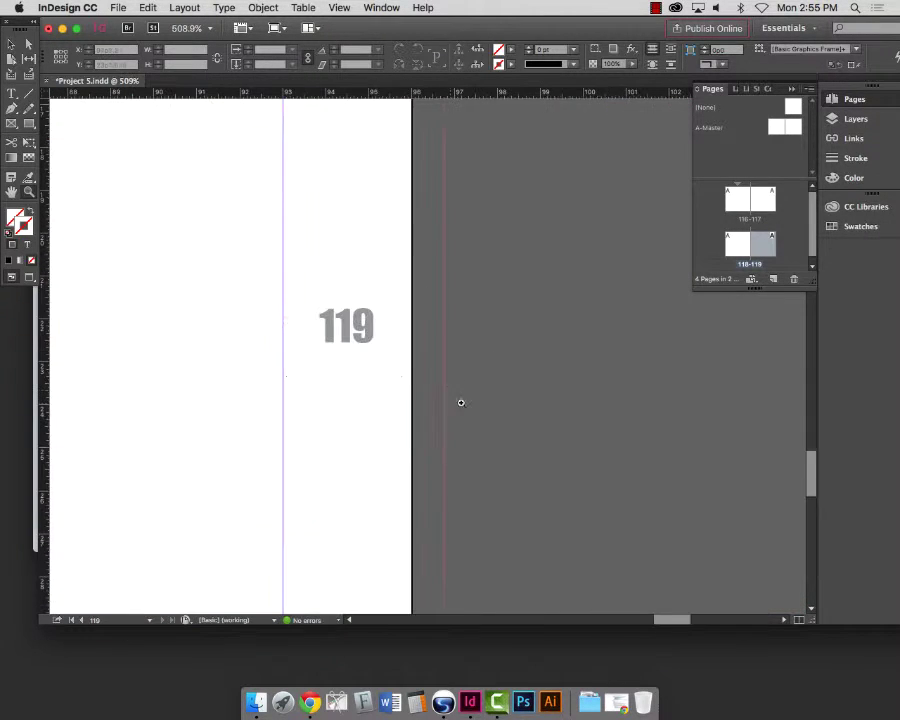
{"action": "key", "text": "super+0"}
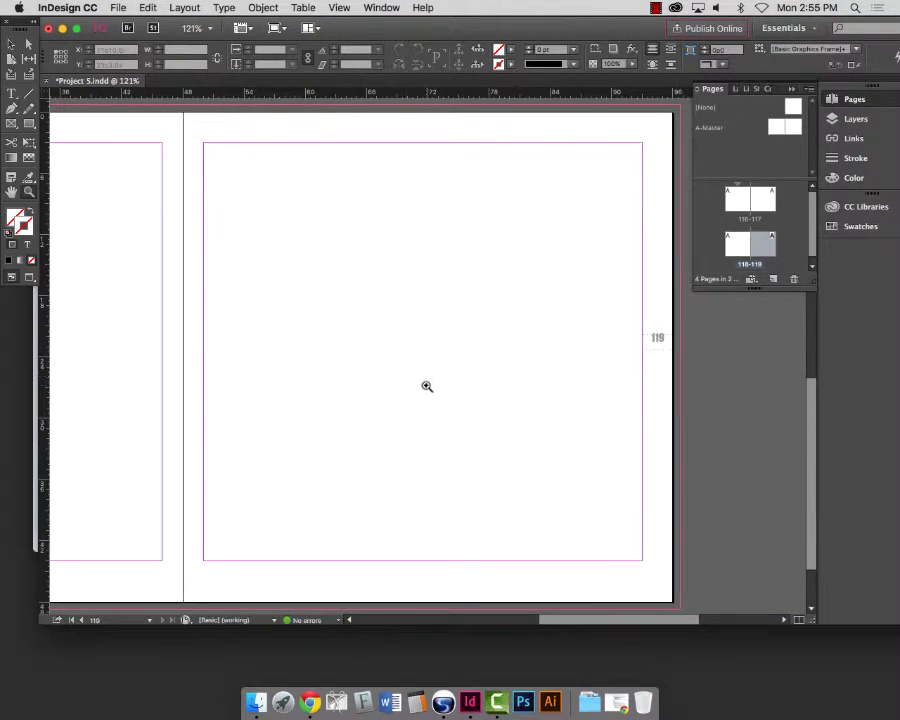
{"action": "scroll", "coordinate": [432, 392], "scroll_direction": "right", "scroll_amount": 3}
{"action": "scroll", "coordinate": [433, 394], "scroll_direction": "left", "scroll_amount": 3}
{"action": "scroll", "coordinate": [433, 394], "scroll_direction": "left", "scroll_amount": 5}
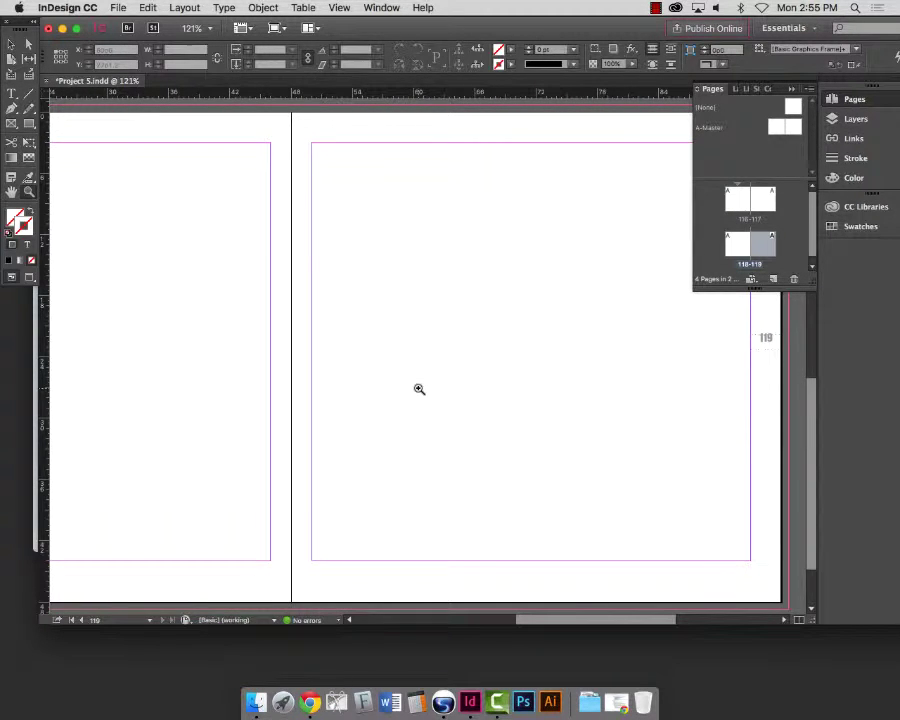
{"action": "key", "text": "super+minus"}
{"action": "key", "text": "super+minus"}
{"action": "scroll", "coordinate": [426, 414], "scroll_direction": "up", "scroll_amount": 1}
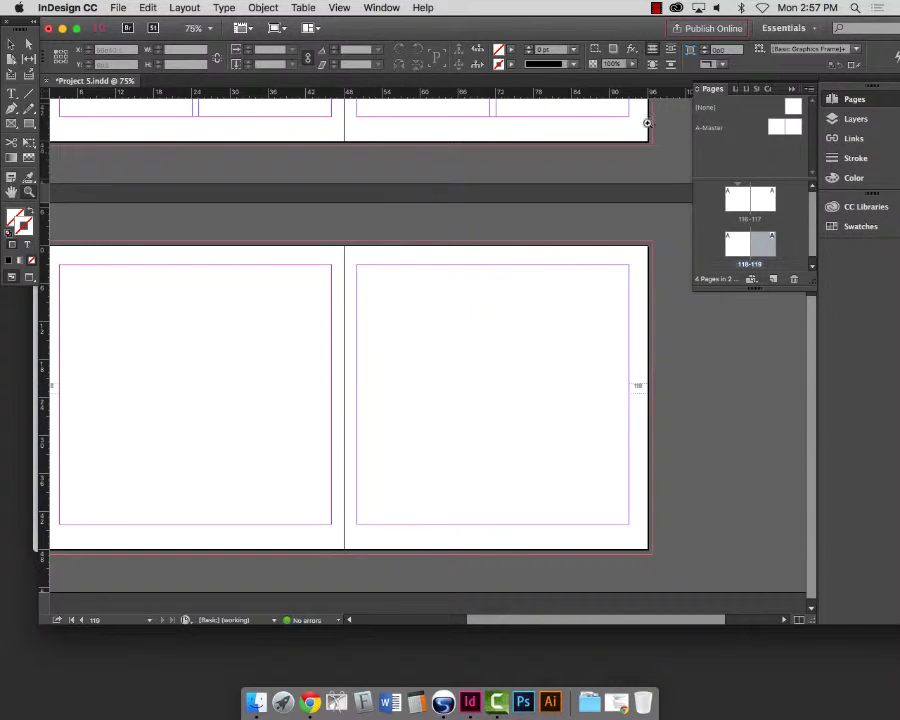
- Open the A-Master spread and examine the page number marker on its left page
{"action": "double_click", "coordinate": [706, 128]}
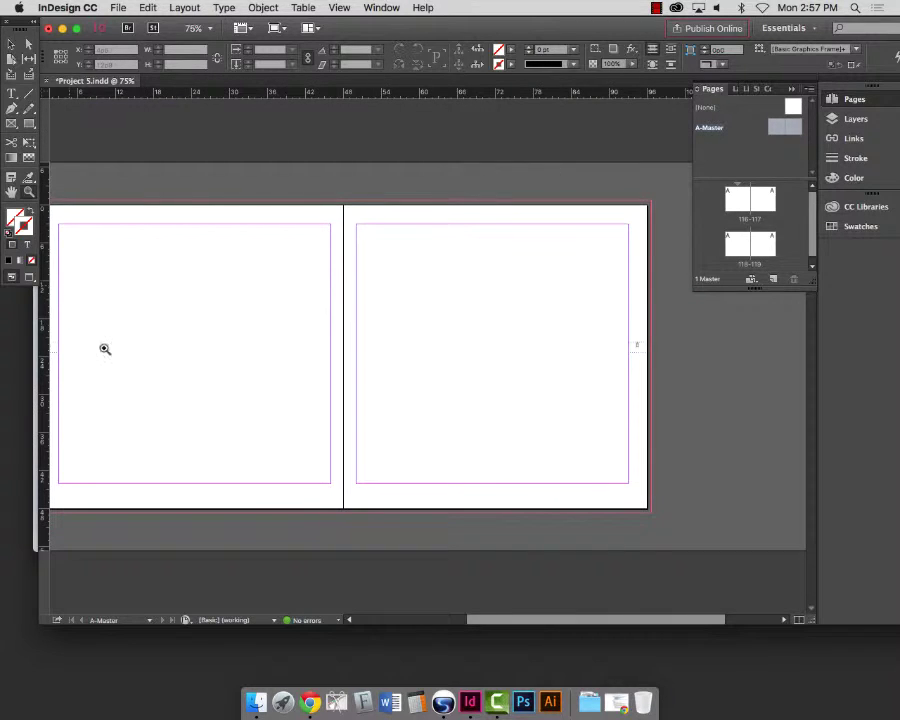
{"action": "scroll", "coordinate": [217, 418], "scroll_direction": "right", "scroll_amount": 2}
{"action": "scroll", "coordinate": [146, 334], "scroll_direction": "left", "scroll_amount": 5}
{"action": "left_click_drag", "start_coordinate": [125, 301], "coordinate": [327, 428]}
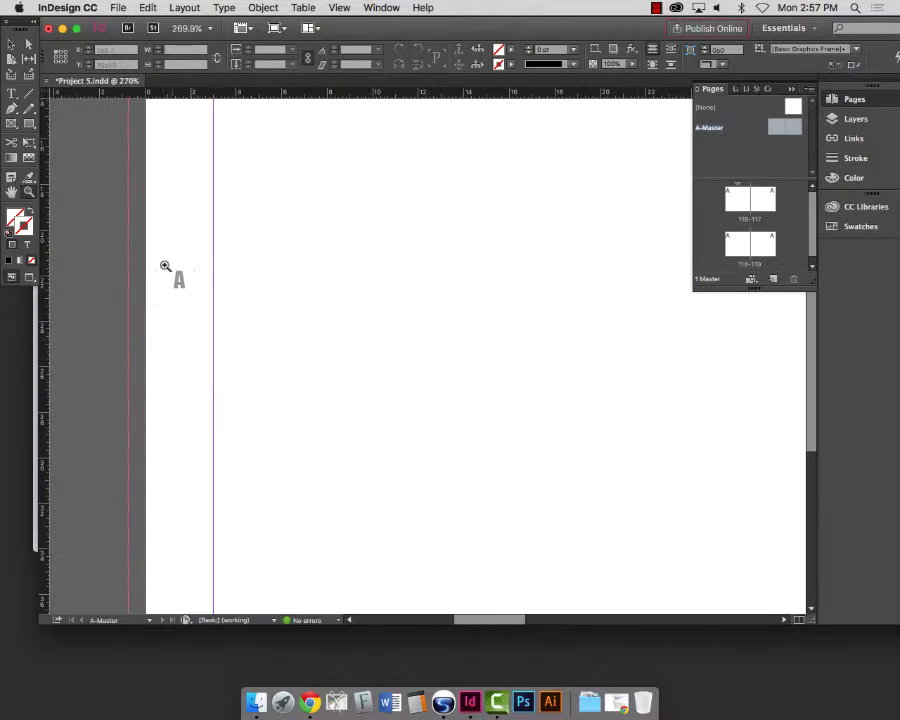
- Replace the A-Master spread's page number markers with a typed 3 on the right page and a typed 2 on the left page
{"action": "left_click_drag", "start_coordinate": [498, 619], "coordinate": [690, 623]}
{"action": "left_click", "coordinate": [690, 623]}
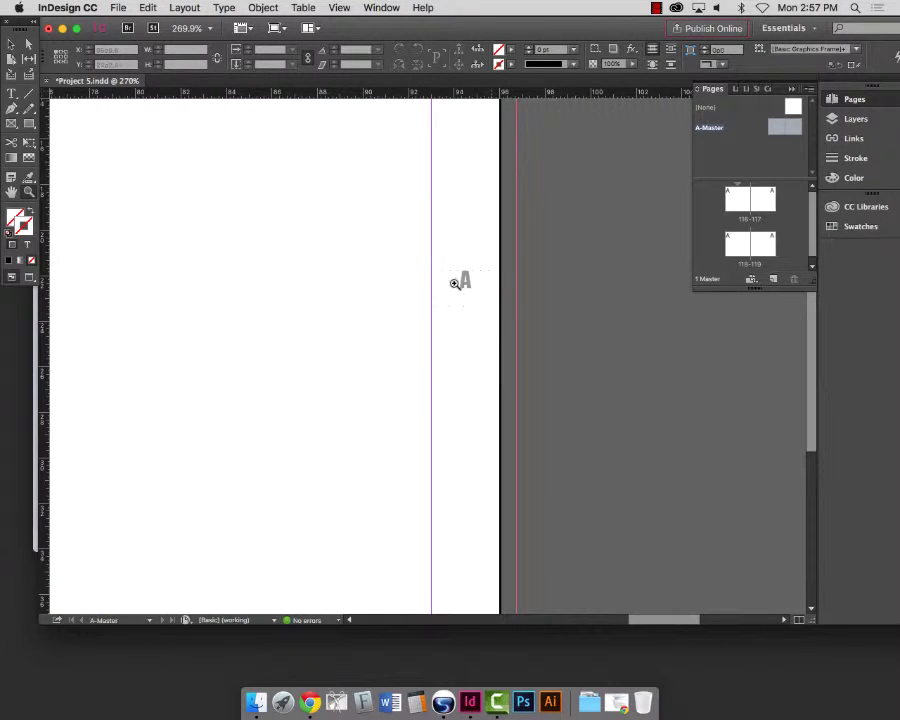
{"action": "left_click", "coordinate": [10, 92]}
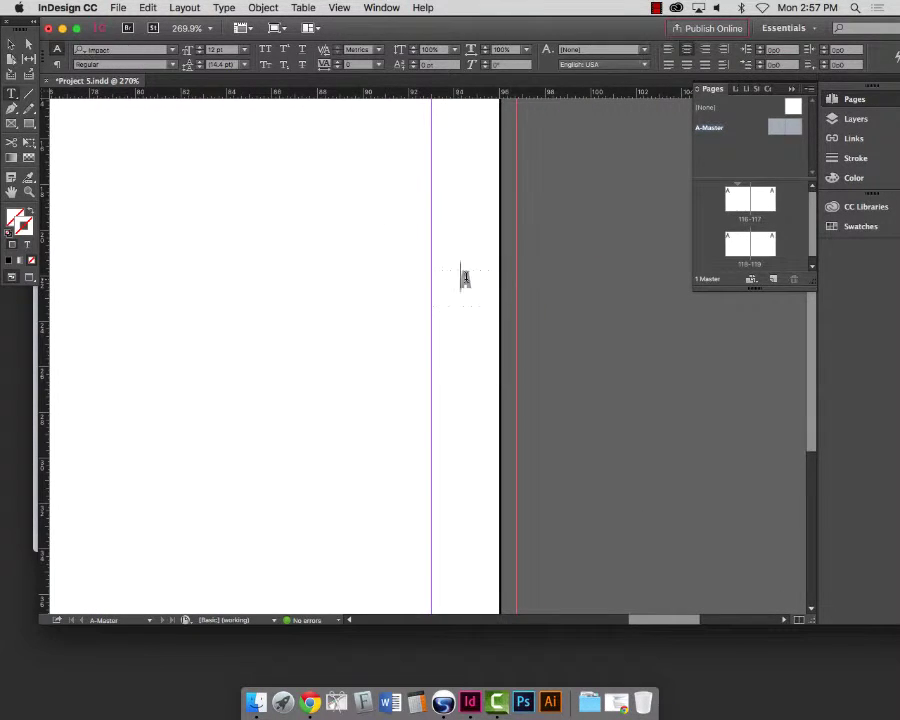
{"action": "double_click", "coordinate": [465, 279]}
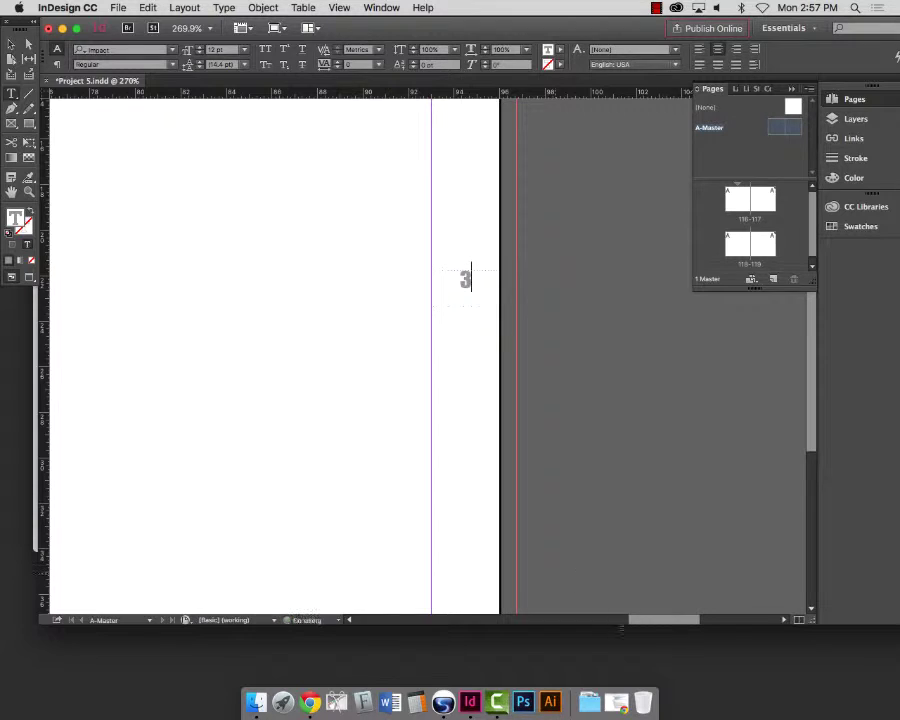
{"action": "left_click_drag", "start_coordinate": [655, 619], "coordinate": [470, 617]}
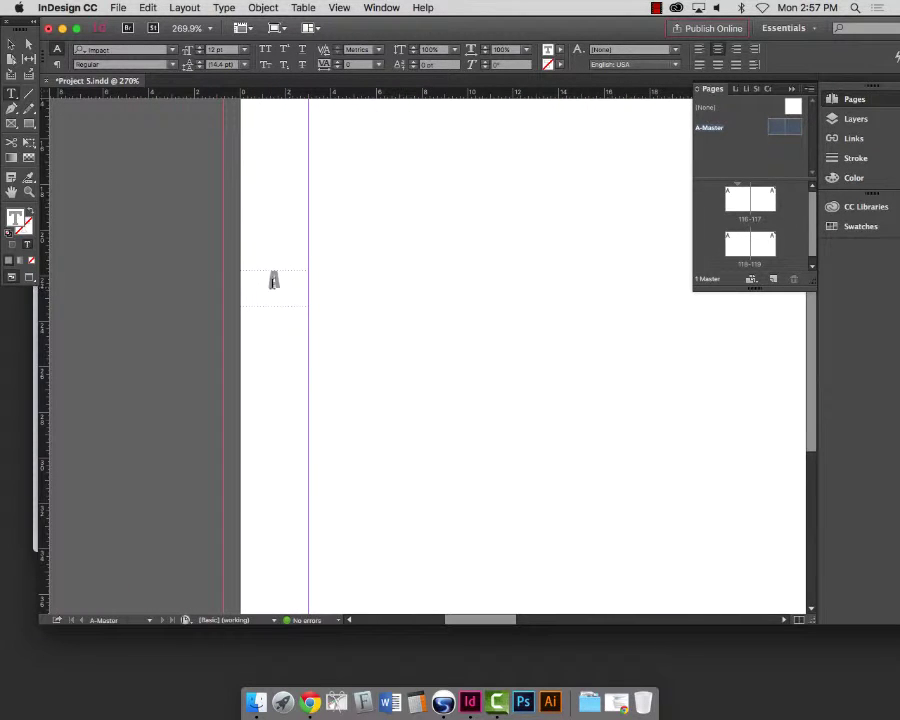
{"action": "double_click", "coordinate": [274, 281]}
{"action": "type", "text": "2"}
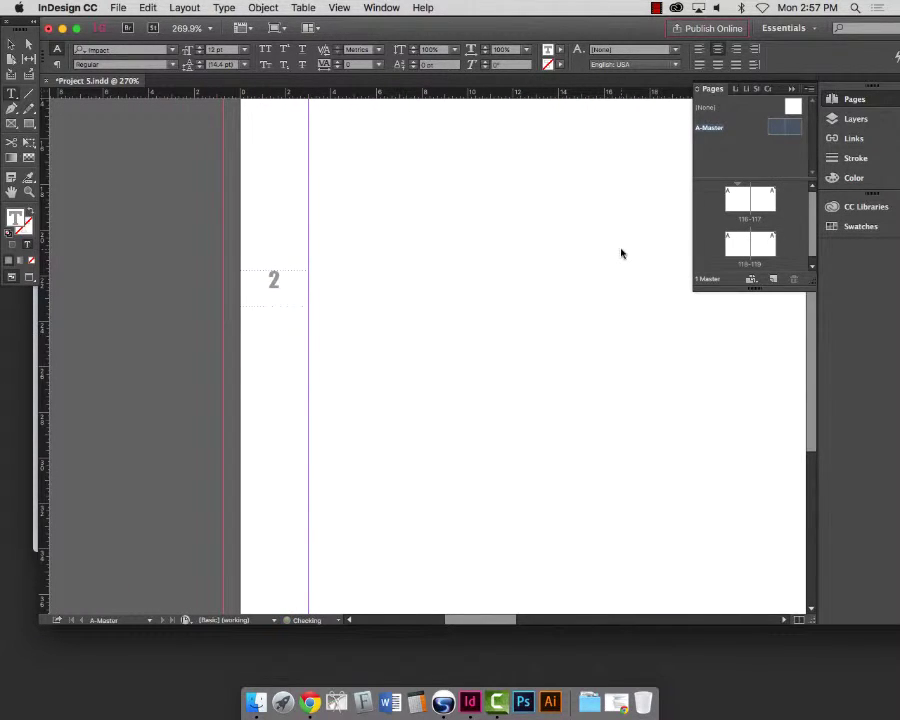
- Examine how the manually typed master numbers appear on the spreads for pages 116-117 and 118-119
{"action": "key", "text": "super+0"}
{"action": "double_click", "coordinate": [735, 199]}
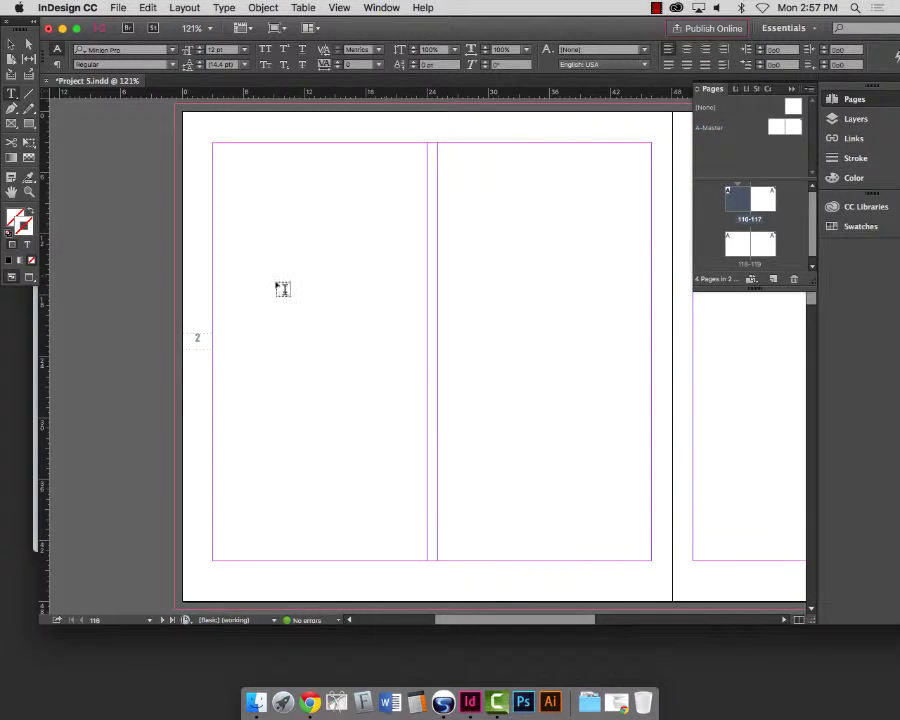
{"action": "scroll", "coordinate": [282, 289], "scroll_direction": "right", "scroll_amount": 10}
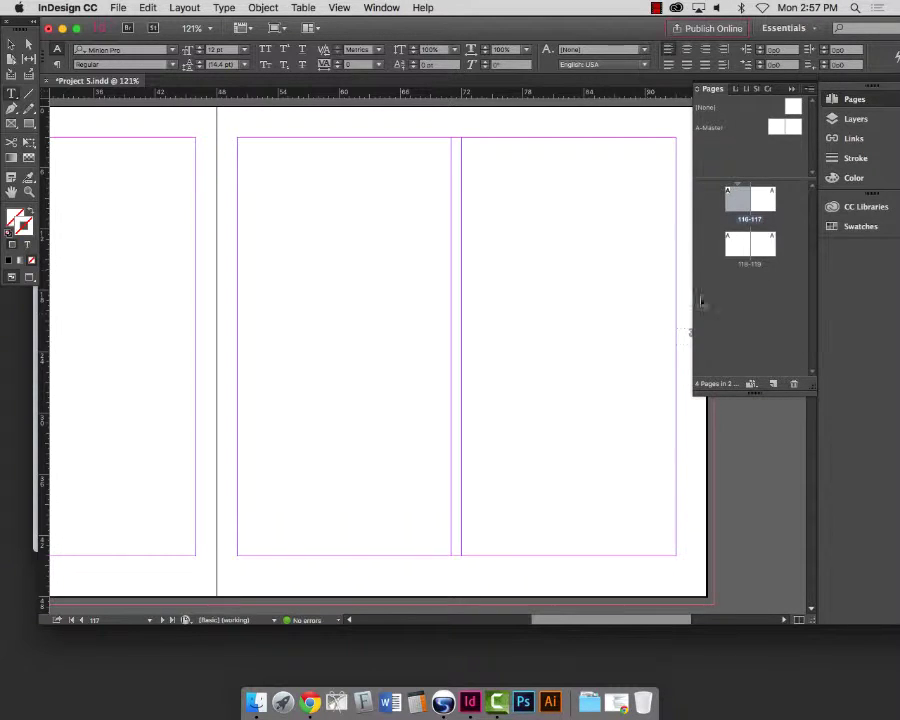
{"action": "scroll", "coordinate": [420, 277], "scroll_direction": "left", "scroll_amount": 1}
{"action": "scroll", "coordinate": [440, 278], "scroll_direction": "left", "scroll_amount": 10}
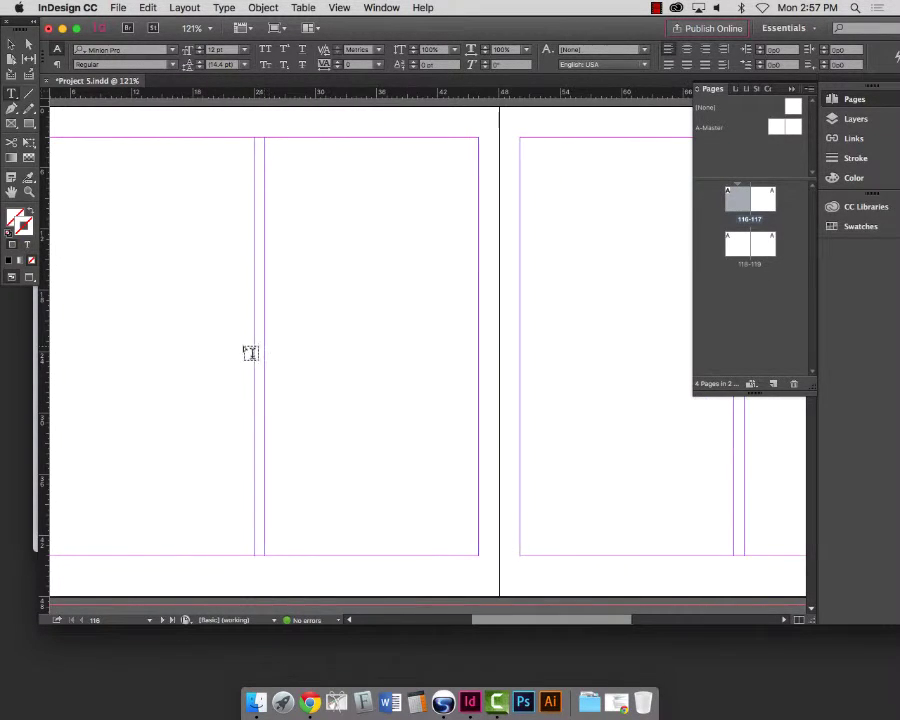
{"action": "scroll", "coordinate": [281, 326], "scroll_direction": "down", "scroll_amount": 10}
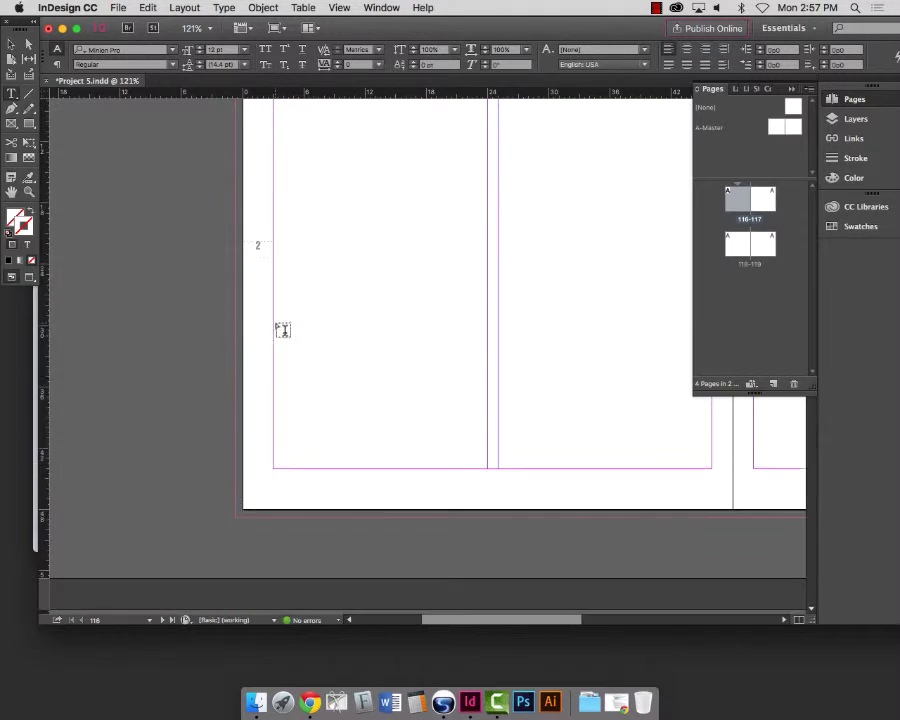
{"action": "scroll", "coordinate": [284, 330], "scroll_direction": "down", "scroll_amount": 3}
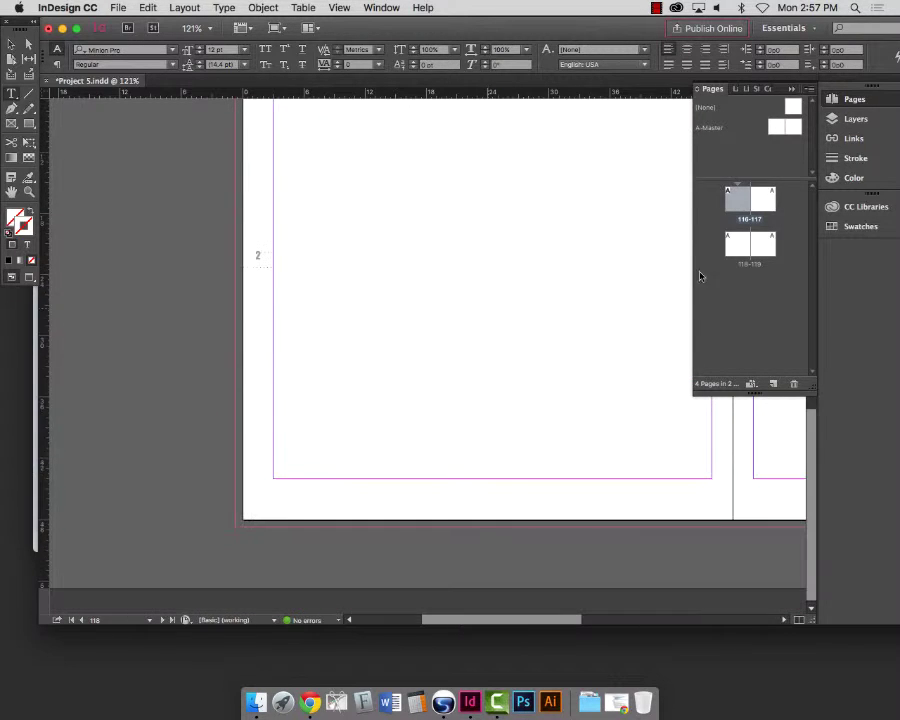
- Replace the typed 2 on the left page of the A-Master spread with a Current Page Number marker
{"action": "double_click", "coordinate": [708, 128]}
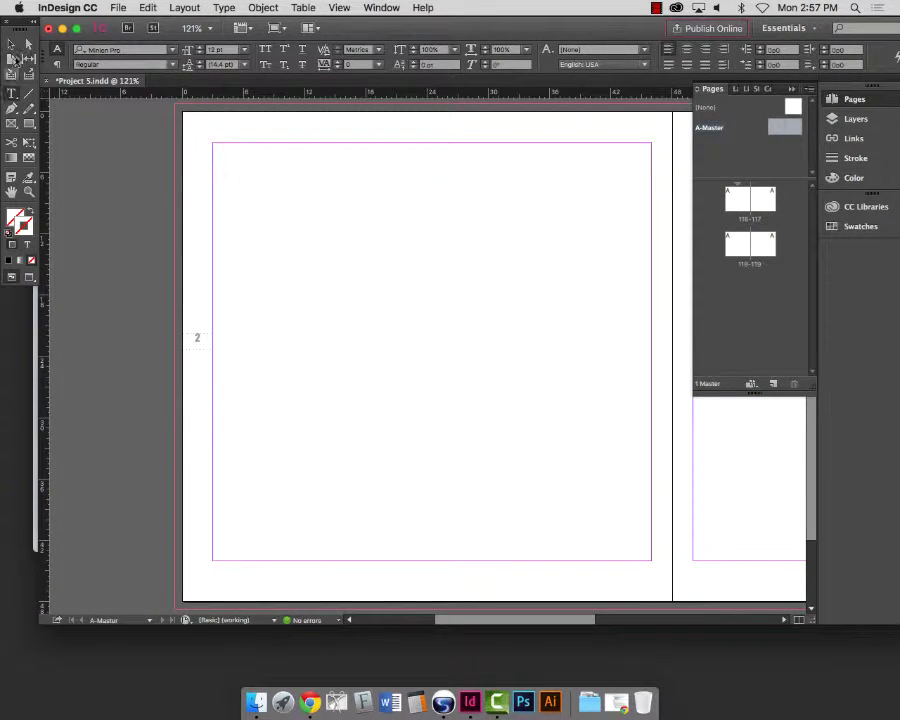
{"action": "left_click", "coordinate": [200, 337]}
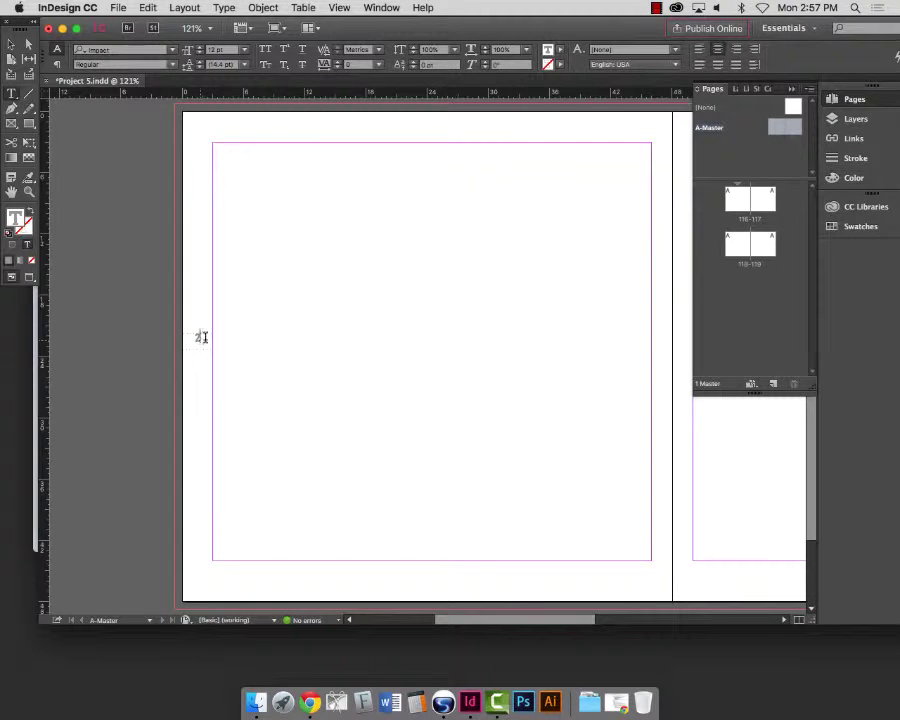
{"action": "double_click", "coordinate": [200, 337]}
{"action": "left_click", "coordinate": [222, 7]}
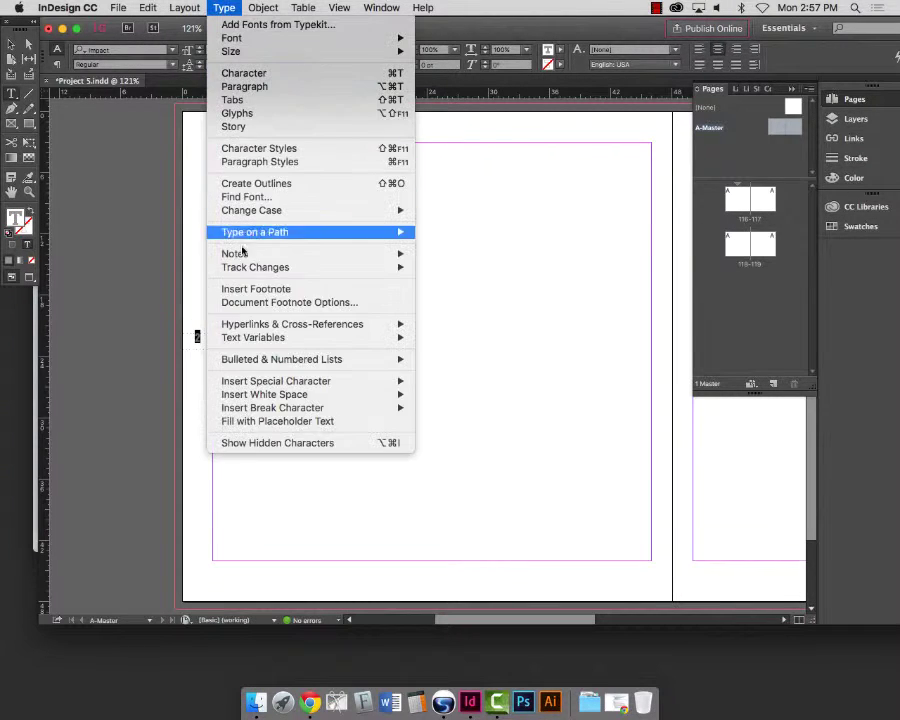
{"action": "mouse_move", "coordinate": [265, 378]}
{"action": "mouse_move", "coordinate": [436, 394]}
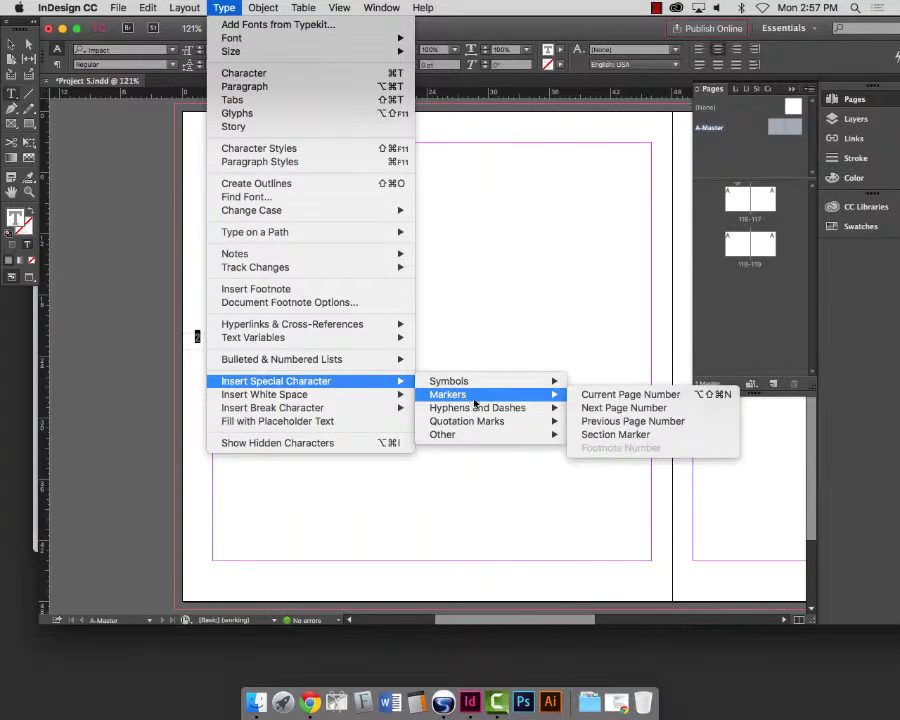
{"action": "left_click", "coordinate": [627, 392]}
- Replace the typed 3 on the right page of the A-Master spread with a Current Page Number marker and inspect it up close
{"action": "left_click", "coordinate": [760, 620]}
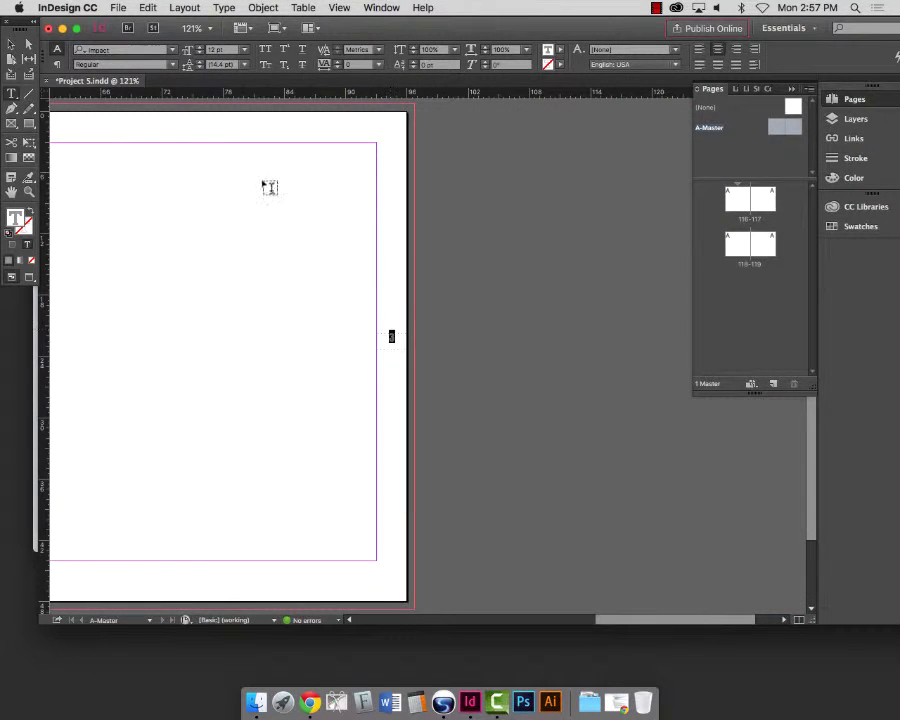
{"action": "left_click", "coordinate": [222, 8]}
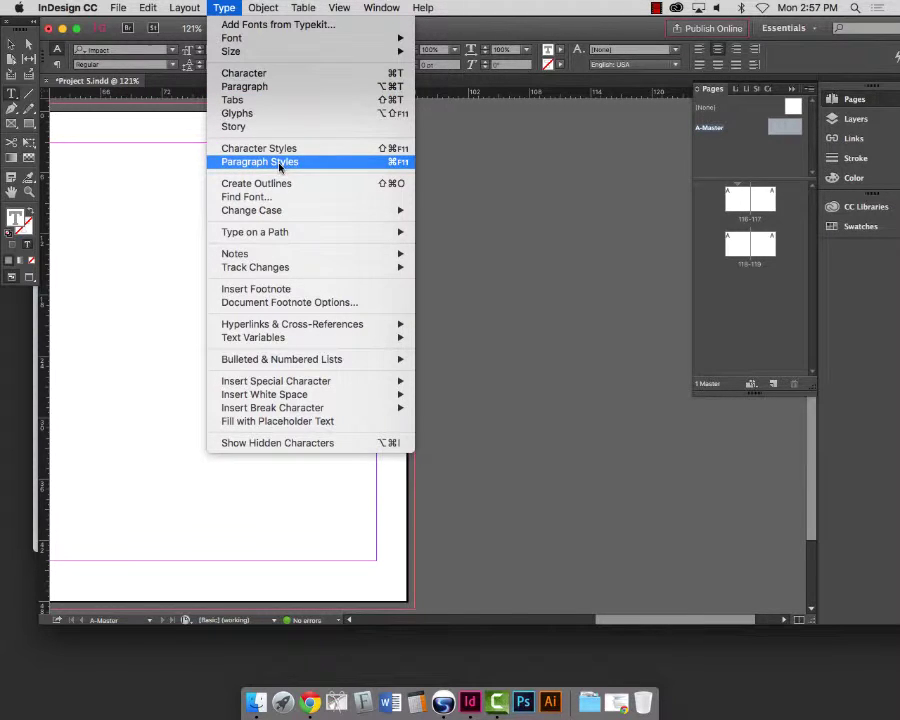
{"action": "mouse_move", "coordinate": [310, 396]}
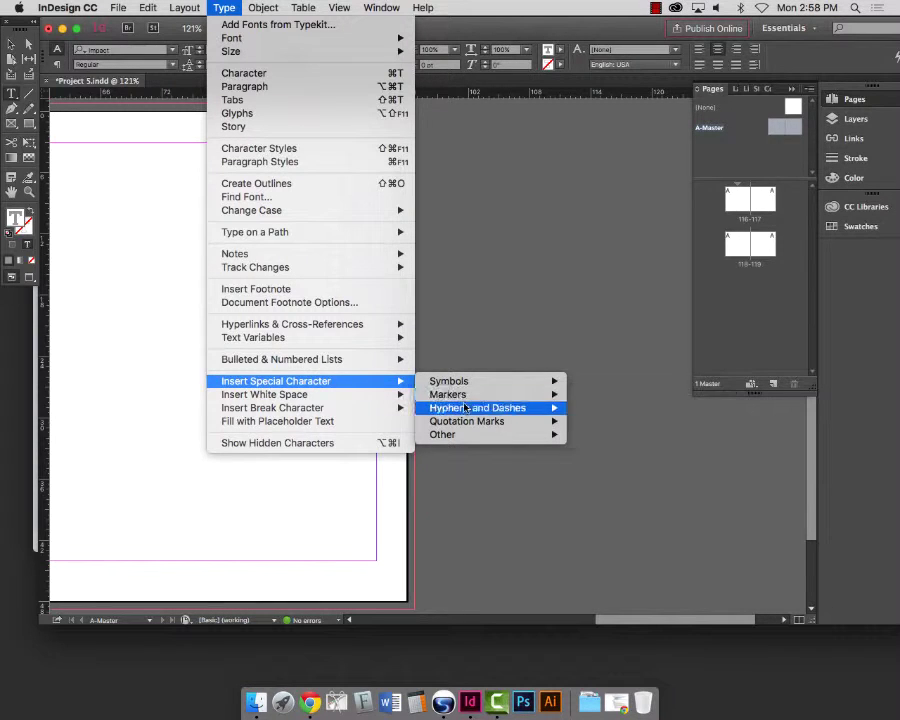
{"action": "mouse_move", "coordinate": [447, 394]}
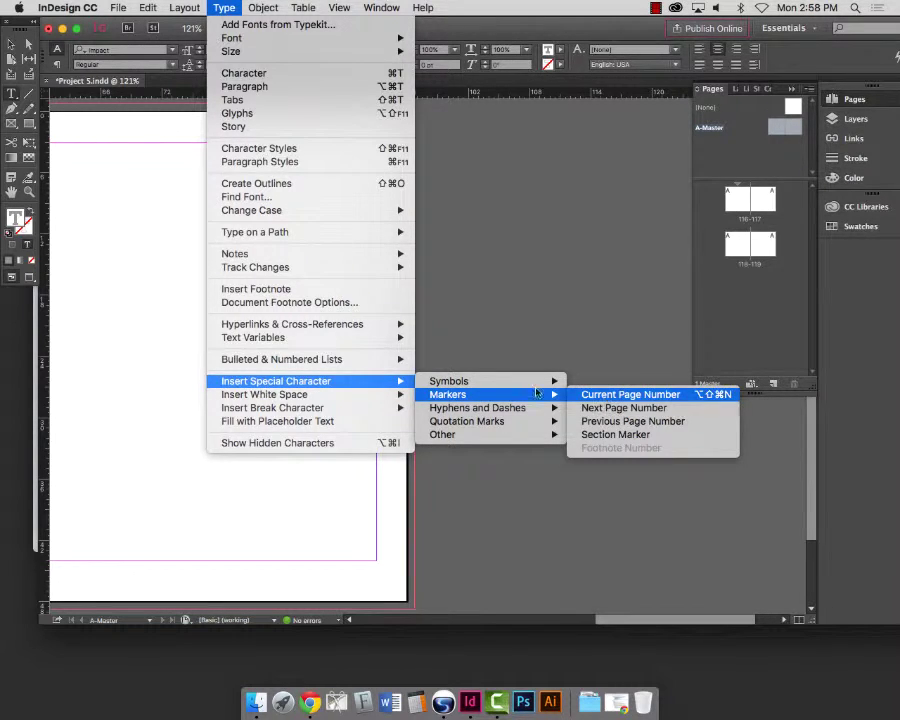
{"action": "left_click", "coordinate": [605, 398]}
{"action": "scroll", "coordinate": [390, 332], "scroll_direction": "right", "scroll_amount": 3}
{"action": "scroll", "coordinate": [406, 355], "scroll_direction": "right", "scroll_amount": 1}
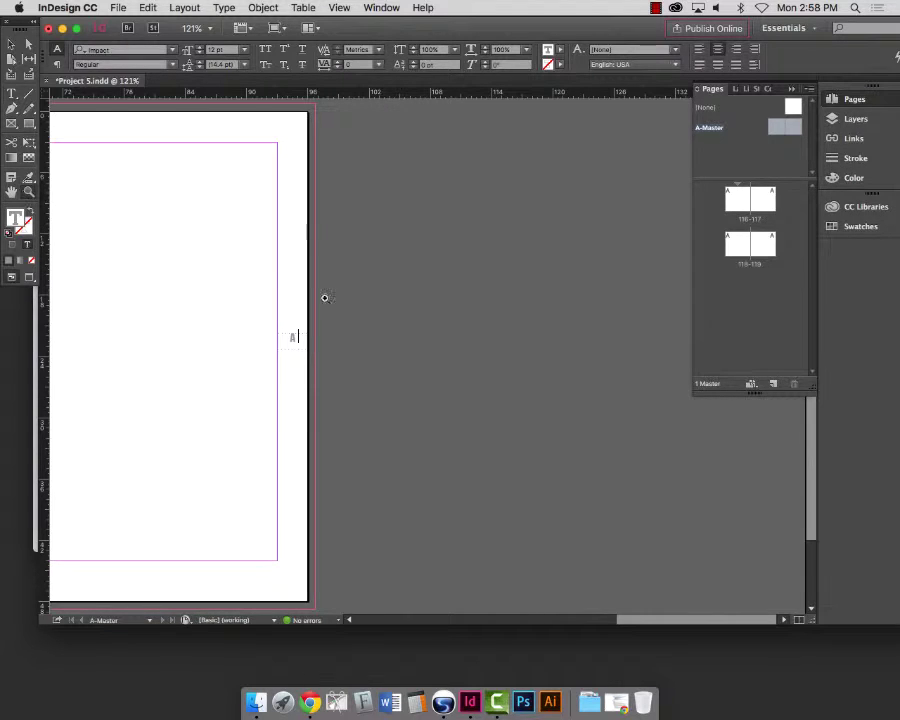
{"action": "left_click_drag", "start_coordinate": [231, 305], "coordinate": [428, 377]}
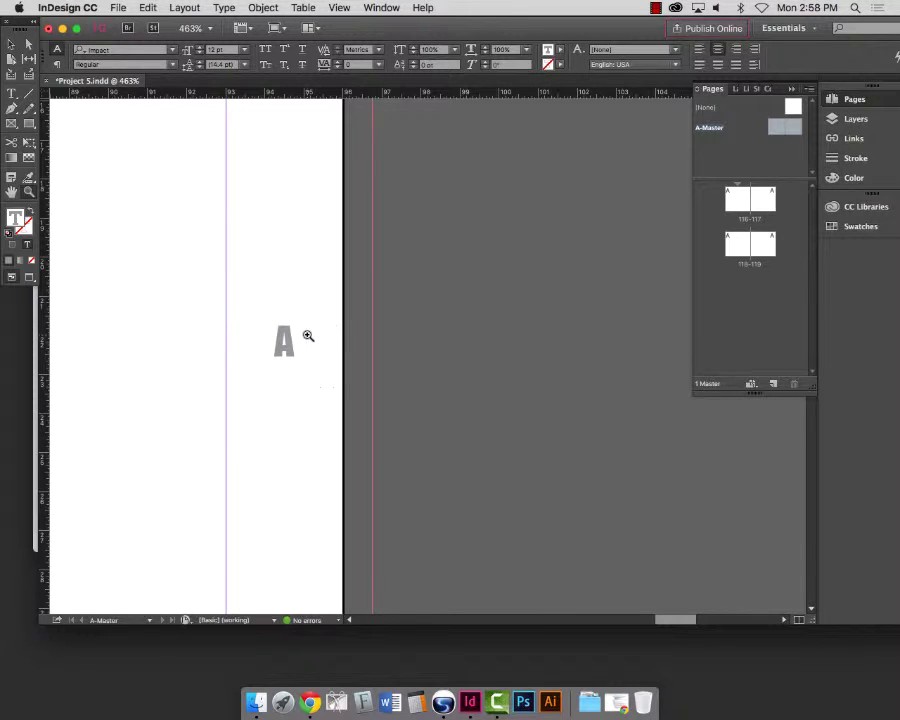
{"action": "key", "text": "super+alt+2"}
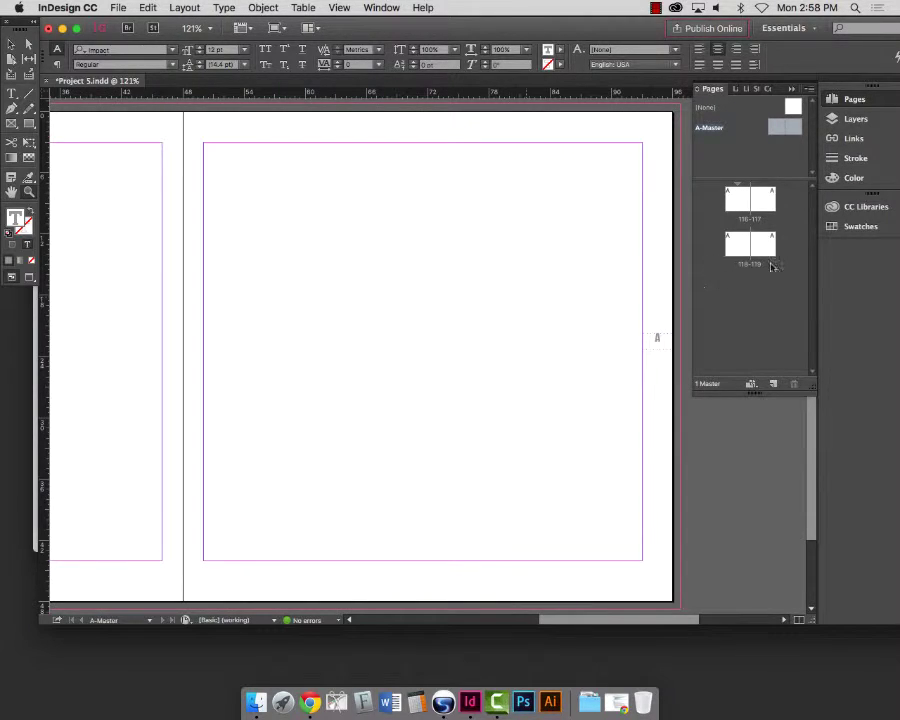
- Set pages 118 and 119 together to three columns in Margins and Columns
{"action": "left_click", "coordinate": [735, 245], "text": "alt"}
{"action": "double_click", "coordinate": [733, 247]}
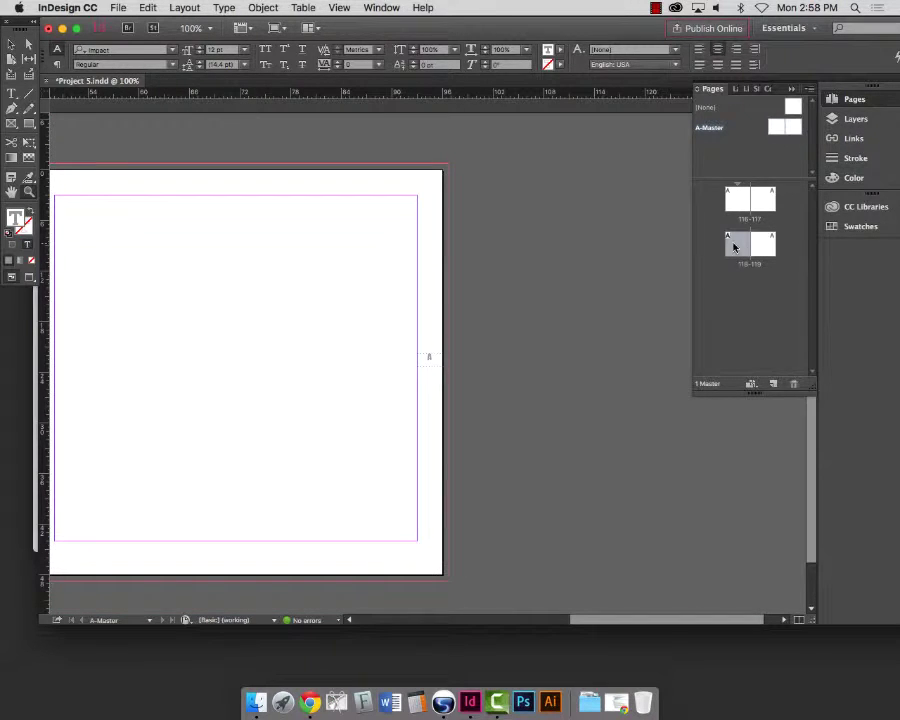
{"action": "key", "text": "super+minus"}
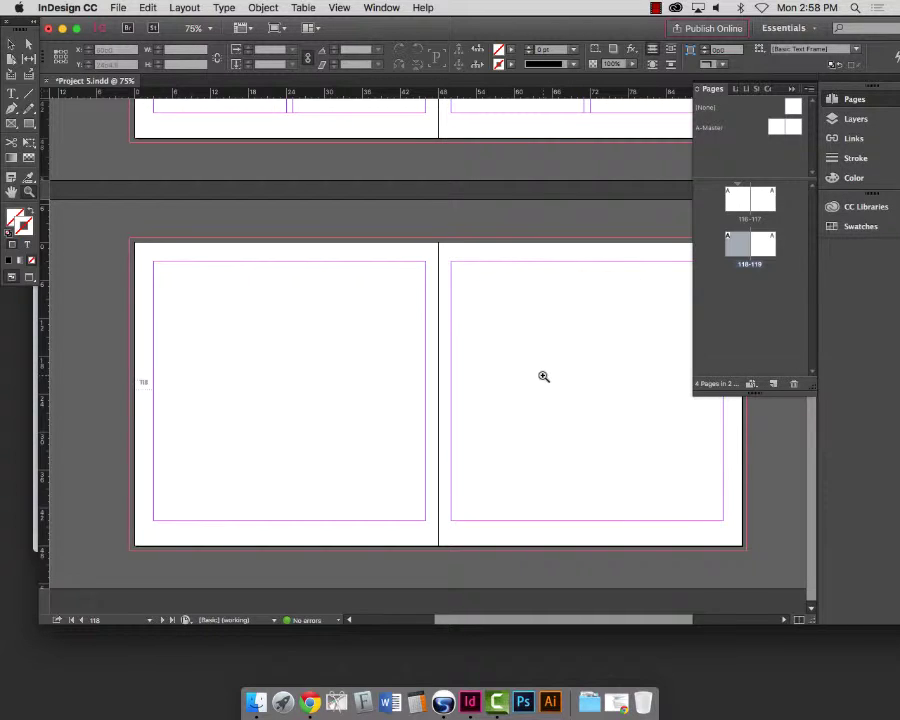
{"action": "left_click", "coordinate": [770, 246], "text": "shift"}
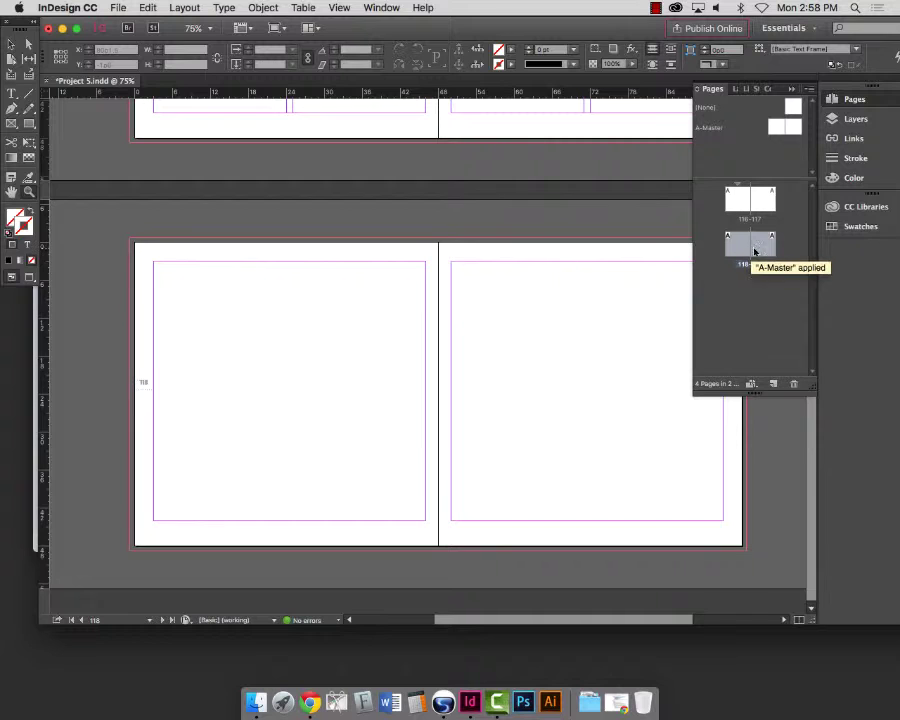
{"action": "left_click", "coordinate": [186, 8]}
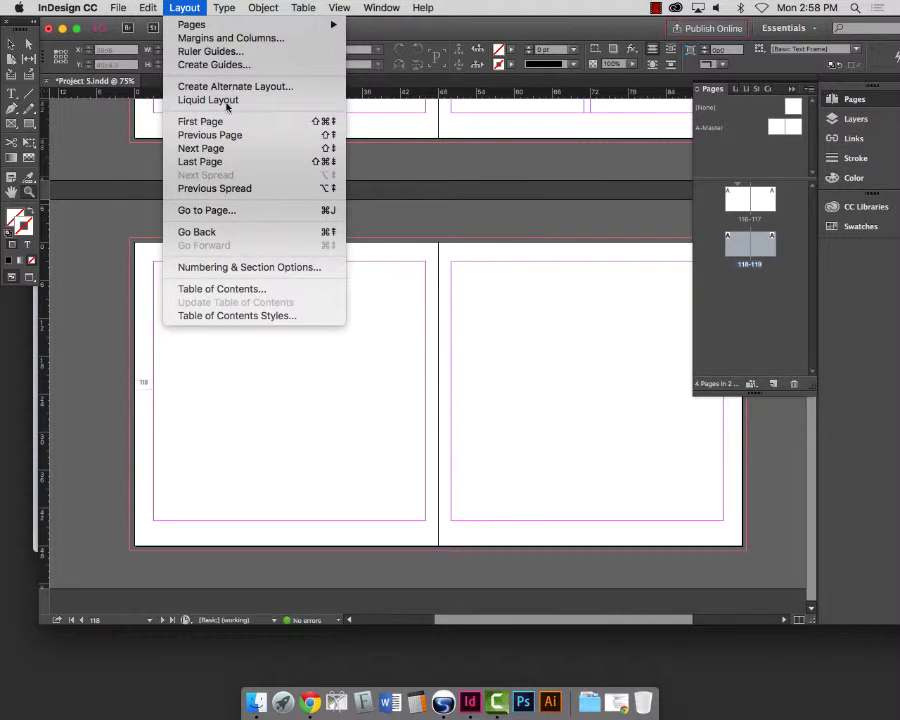
{"action": "left_click", "coordinate": [219, 38]}
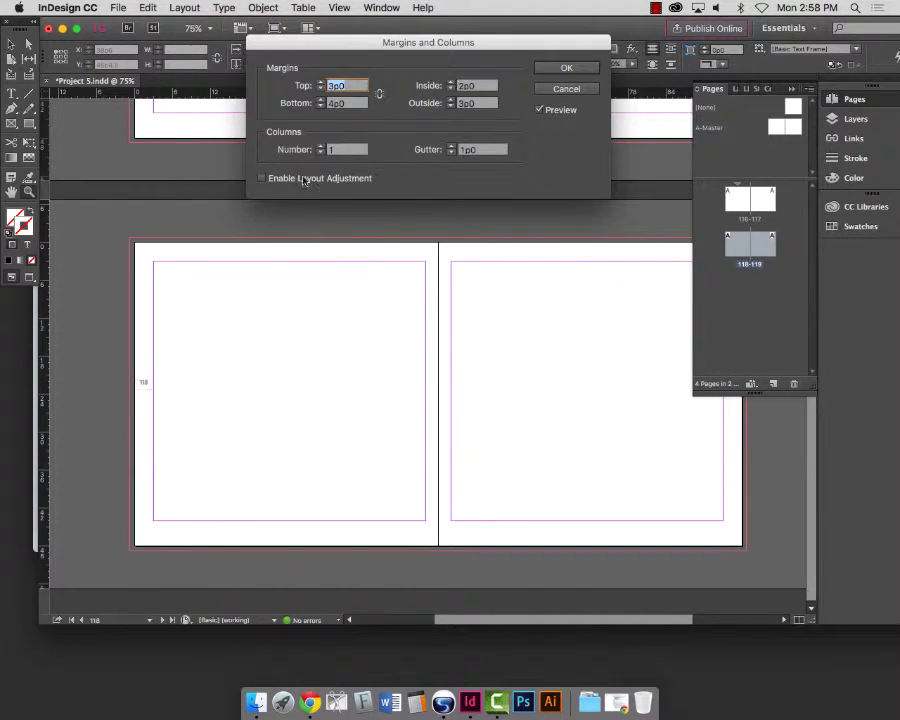
{"action": "left_click", "coordinate": [321, 147]}
{"action": "left_click", "coordinate": [321, 146]}
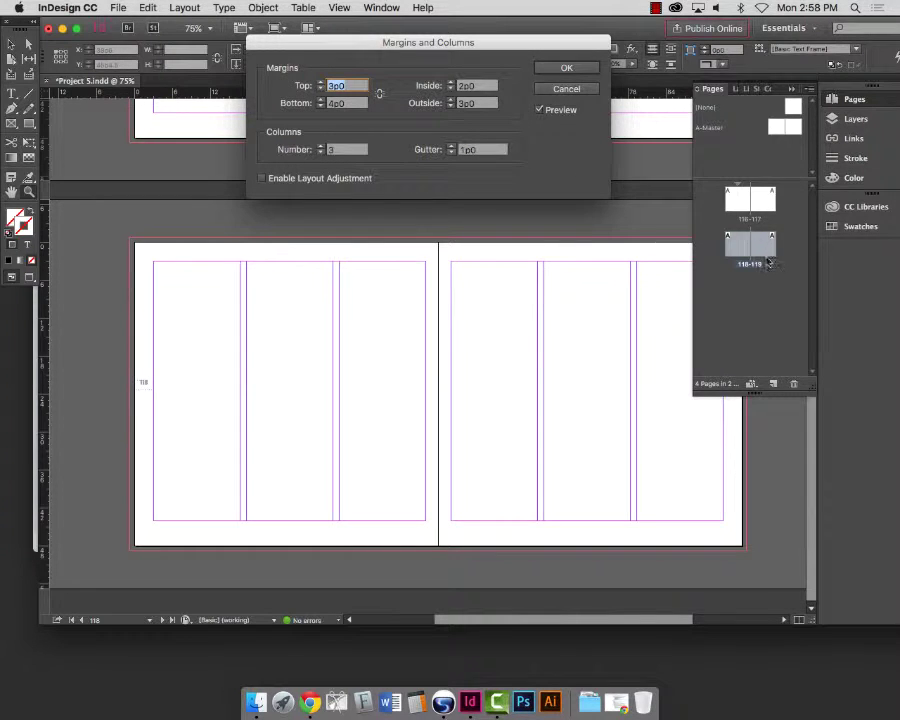
{"action": "left_click", "coordinate": [566, 67]}
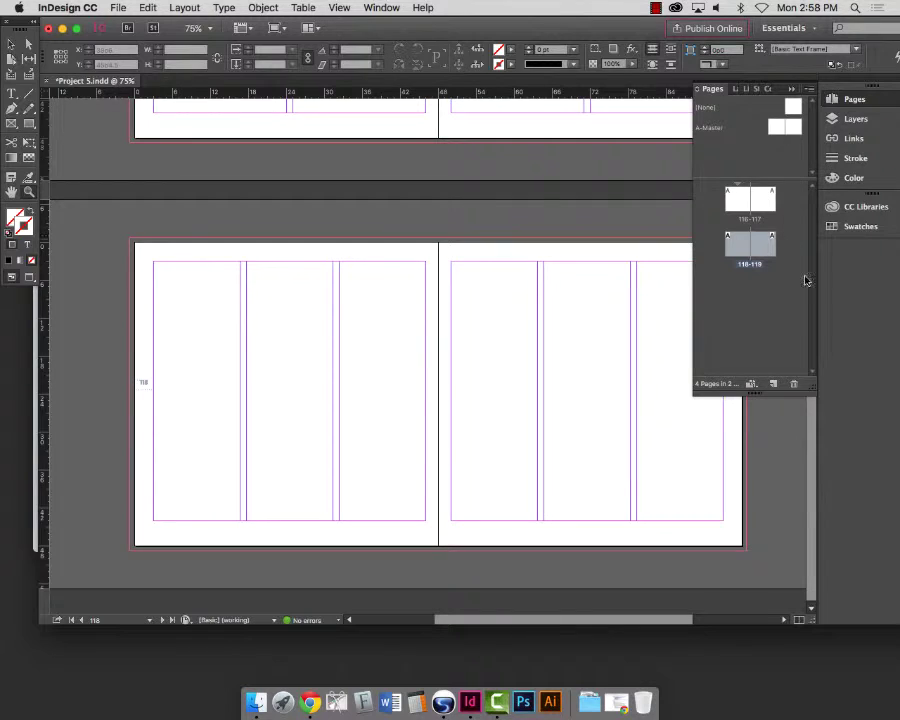
- Lengthen the Pages panel, add two new pages after page 119, and compare the new spread with the previous ones
{"action": "left_click_drag", "start_coordinate": [816, 394], "coordinate": [814, 480]}
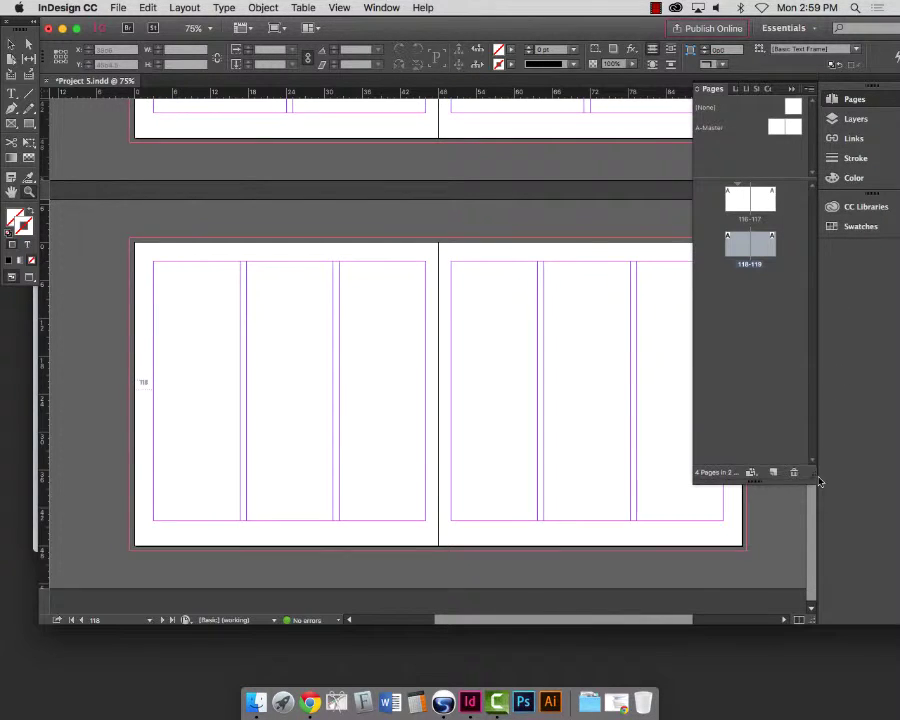
{"action": "left_click", "coordinate": [776, 475]}
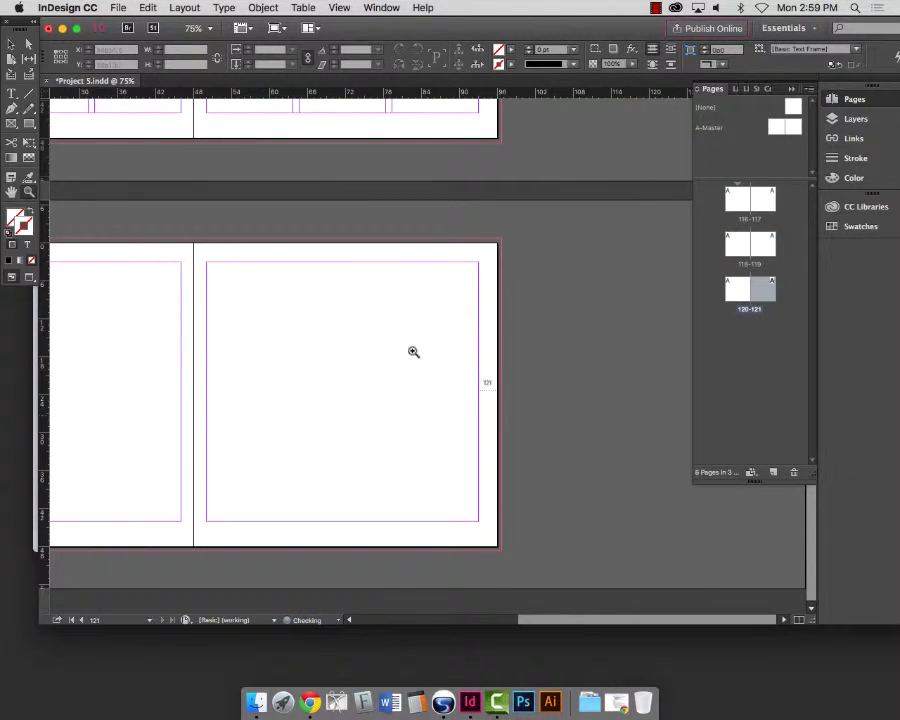
{"action": "scroll", "coordinate": [438, 320], "scroll_direction": "down", "scroll_amount": 2}
{"action": "scroll", "coordinate": [440, 318], "scroll_direction": "down", "scroll_amount": 6}
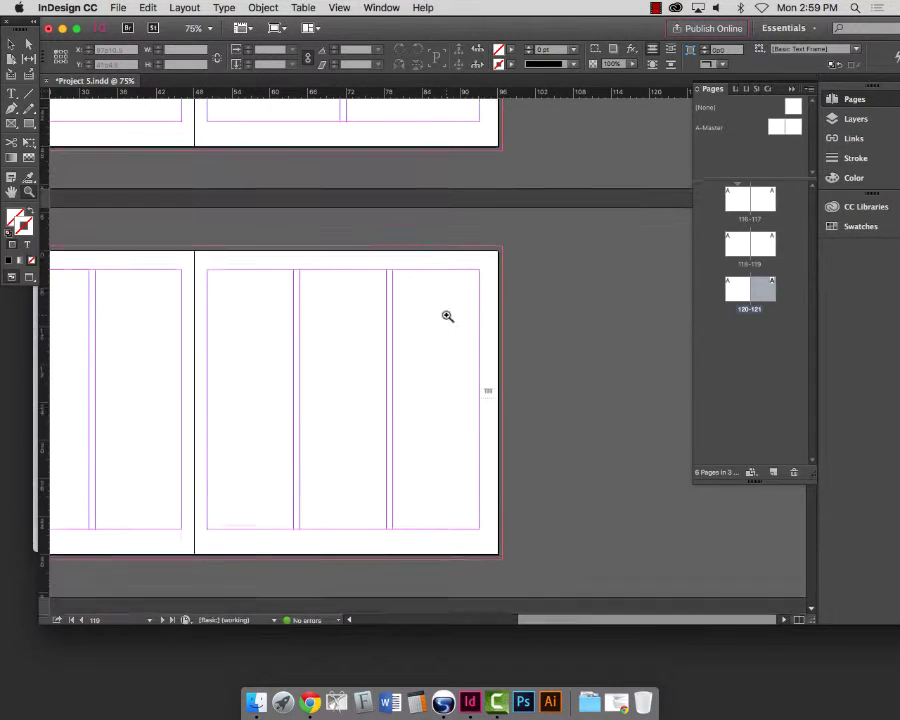
{"action": "scroll", "coordinate": [402, 317], "scroll_direction": "left", "scroll_amount": 5}
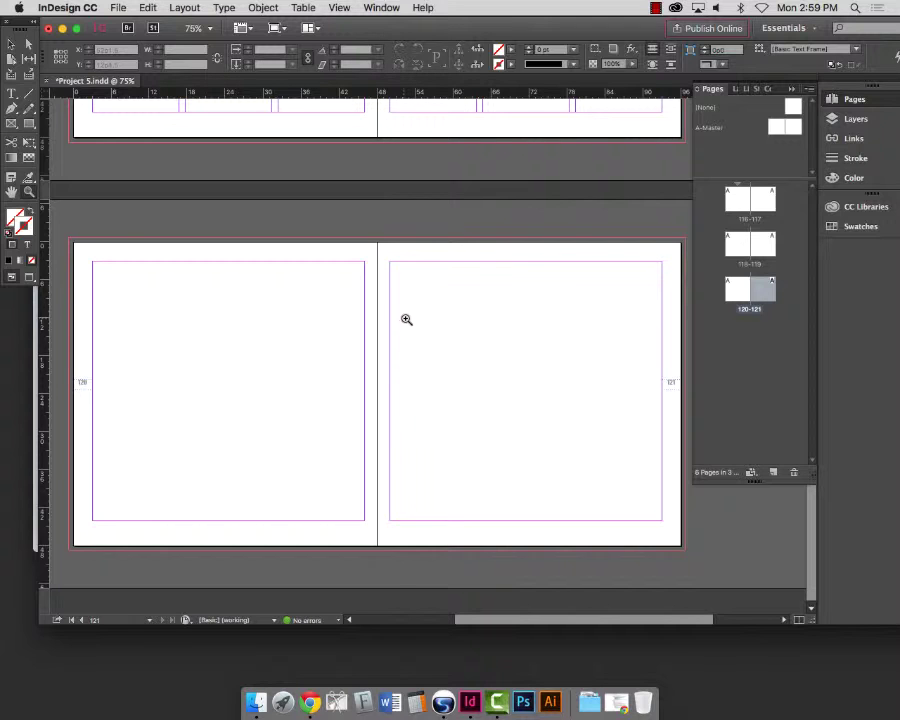
- Set pages 120 and 121 together to four columns in Margins and Columns, and compare the spread with the earlier ones
{"action": "left_click", "coordinate": [729, 292], "text": "shift"}
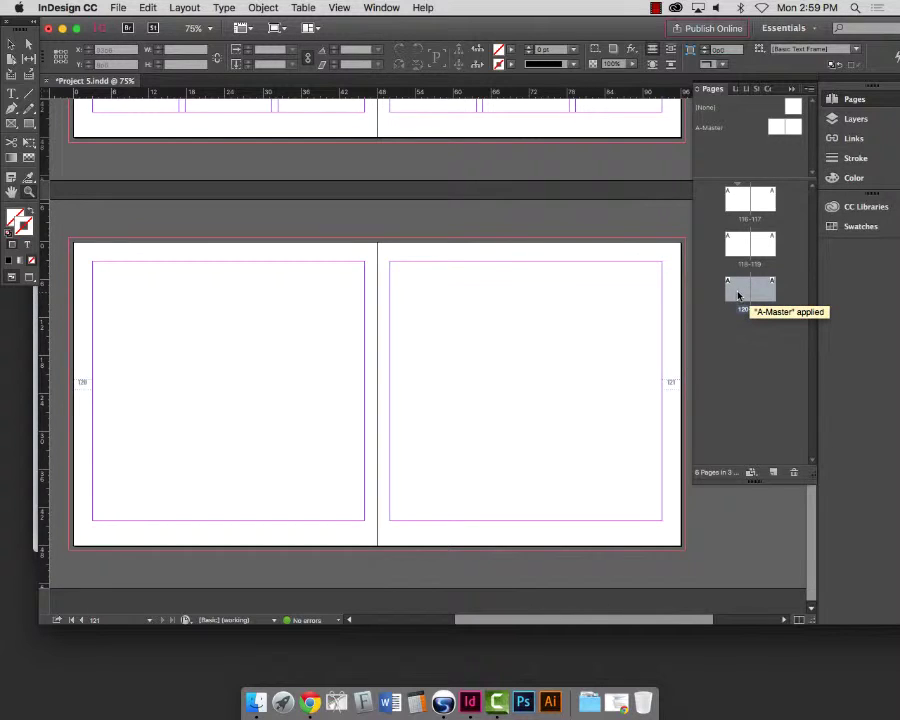
{"action": "left_click", "coordinate": [183, 7]}
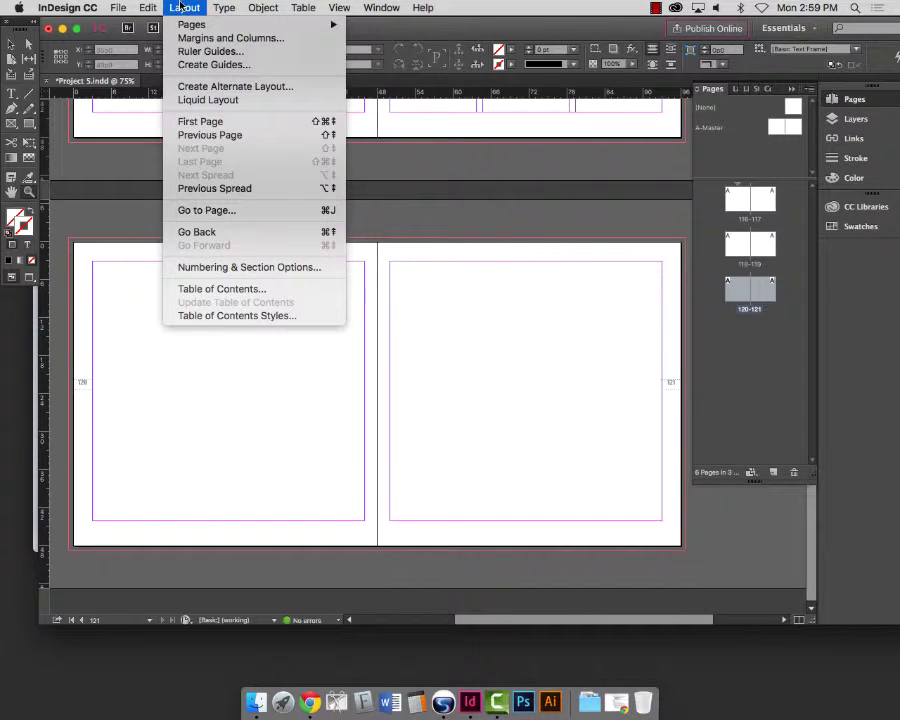
{"action": "left_click", "coordinate": [205, 38]}
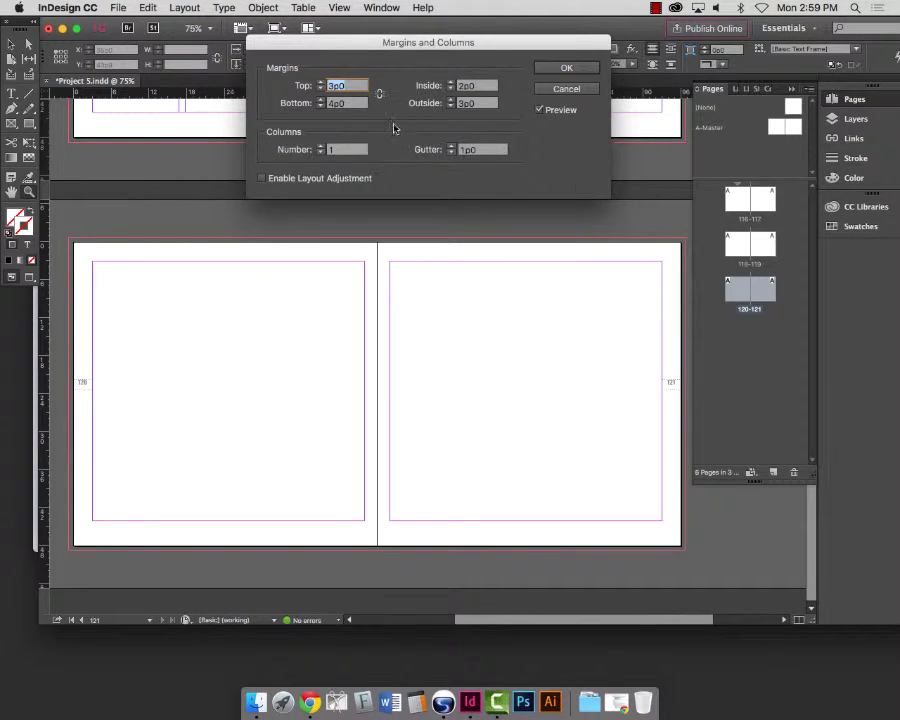
{"action": "left_click", "coordinate": [320, 146]}
{"action": "left_click", "coordinate": [320, 146]}
{"action": "left_click", "coordinate": [320, 146]}
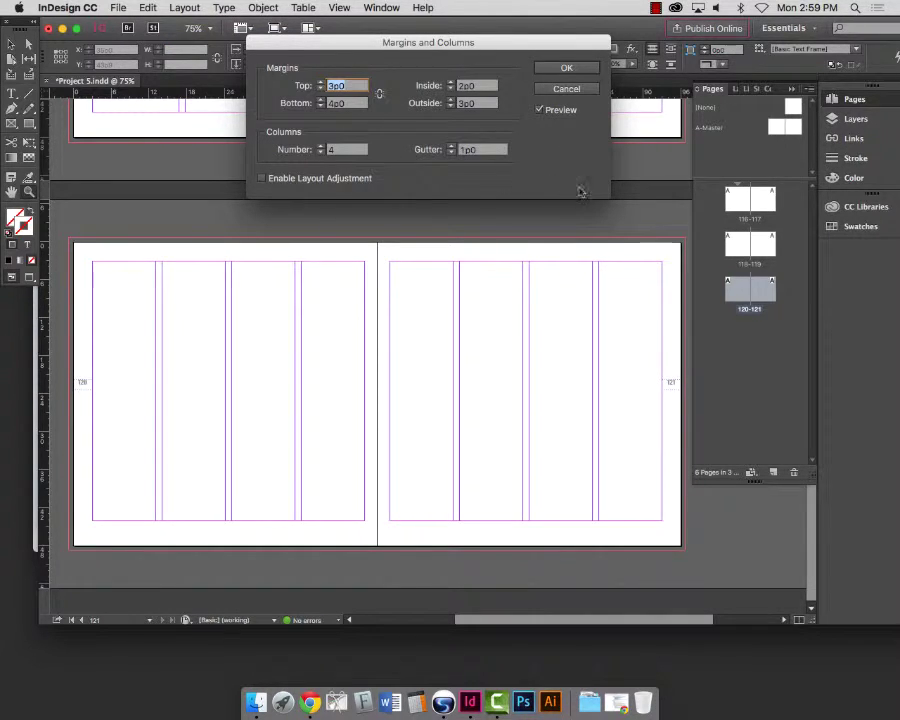
{"action": "left_click", "coordinate": [566, 68]}
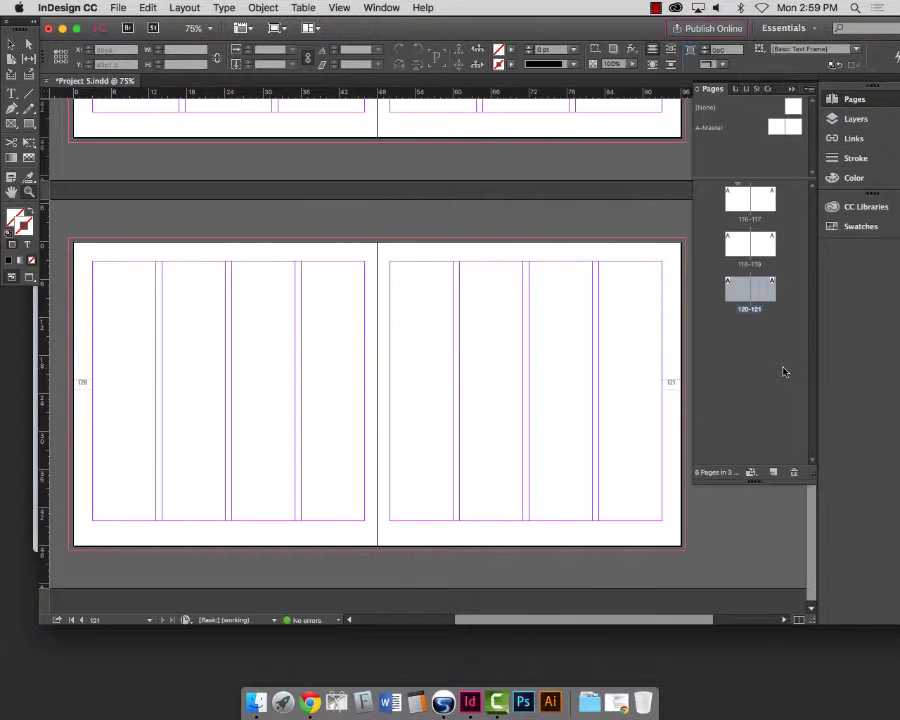
{"action": "scroll", "coordinate": [586, 336], "scroll_direction": "up", "scroll_amount": 10}
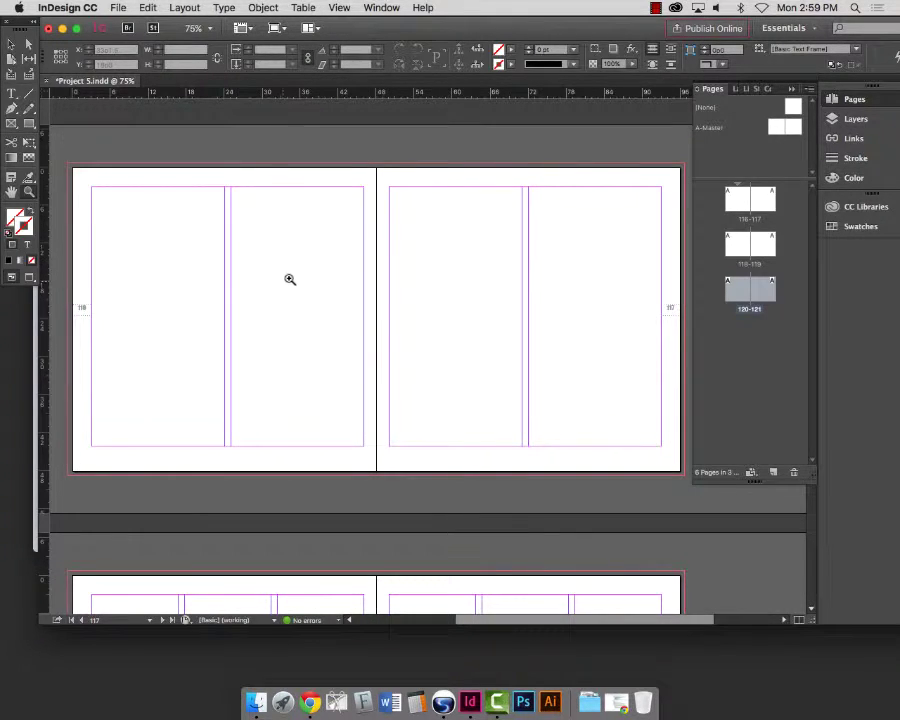
{"action": "scroll", "coordinate": [290, 276], "scroll_direction": "down", "scroll_amount": 5}
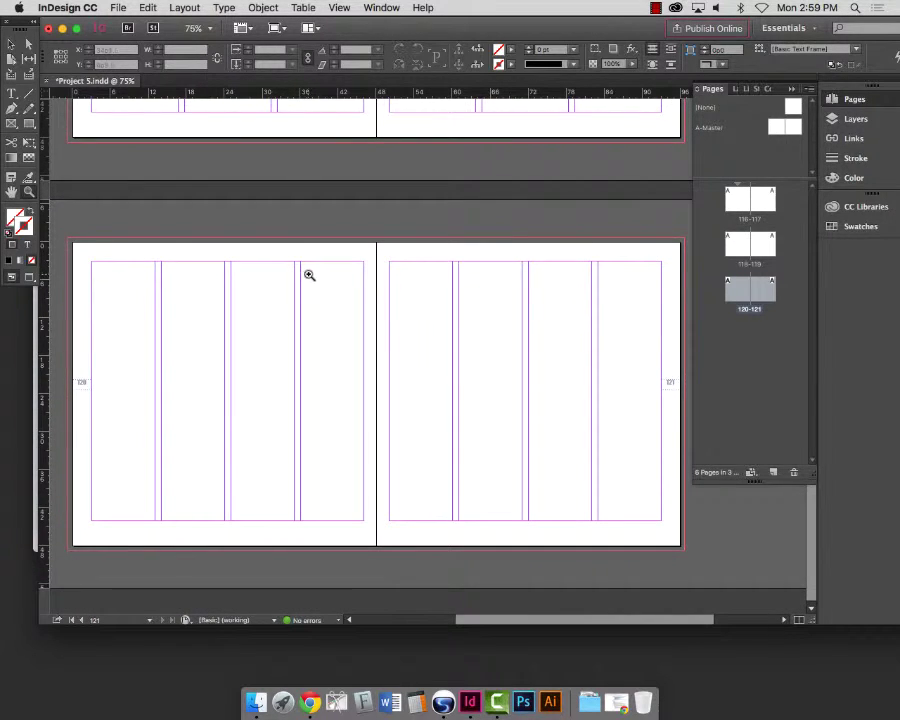
{"action": "scroll", "coordinate": [342, 288], "scroll_direction": "up", "scroll_amount": 10}
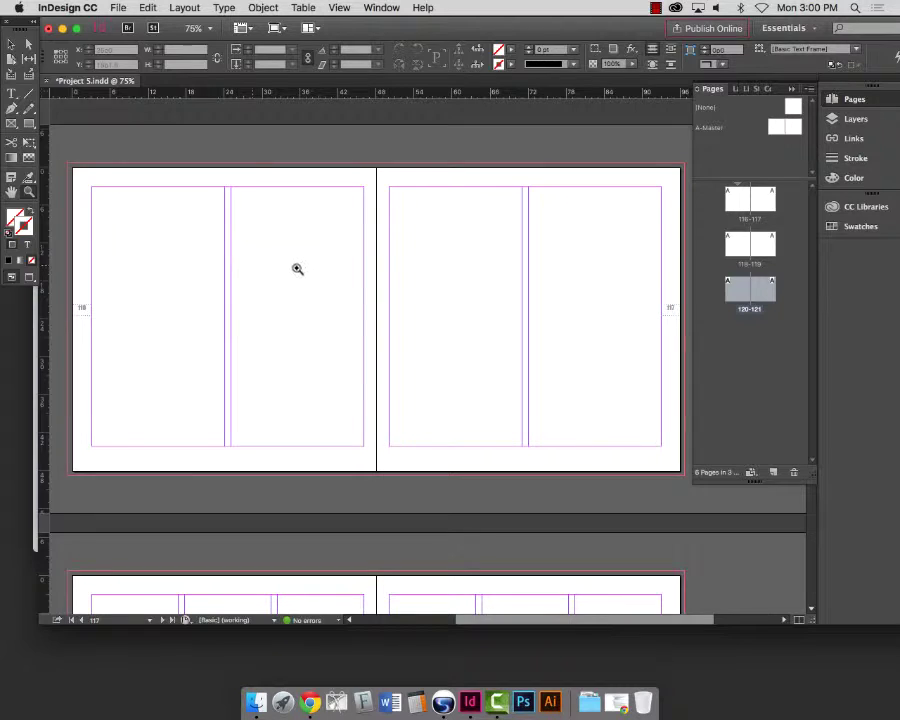
{"action": "scroll", "coordinate": [306, 270], "scroll_direction": "down", "scroll_amount": 15}
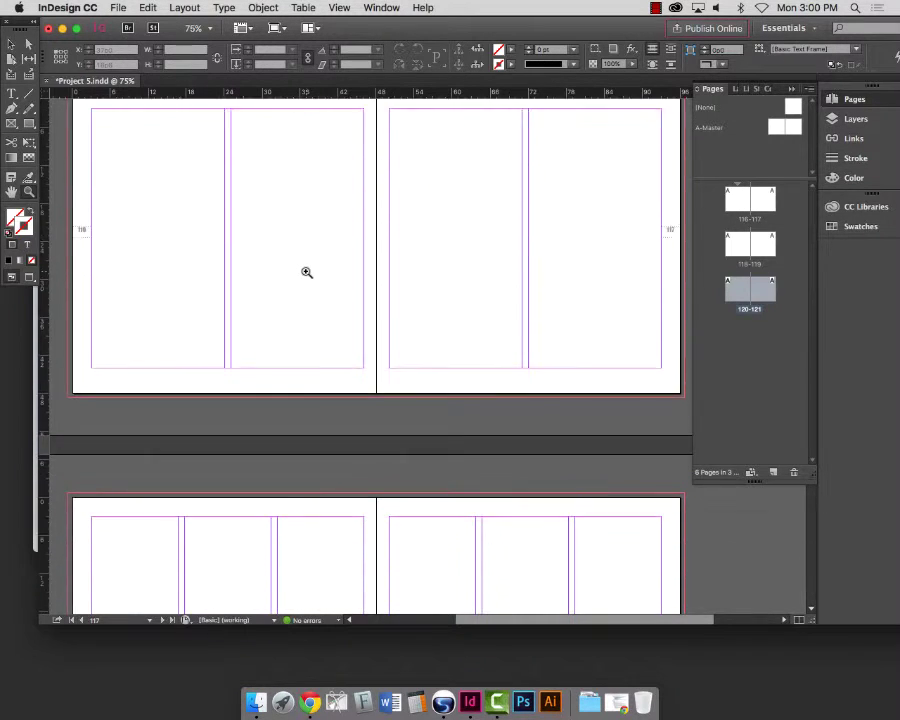
- Draw a rectangle 21p0 by 24p1.5 over the first two columns at the top of page 120 and fill it with C=0 M=100 Y=0 K=0
{"action": "left_click", "coordinate": [28, 124]}
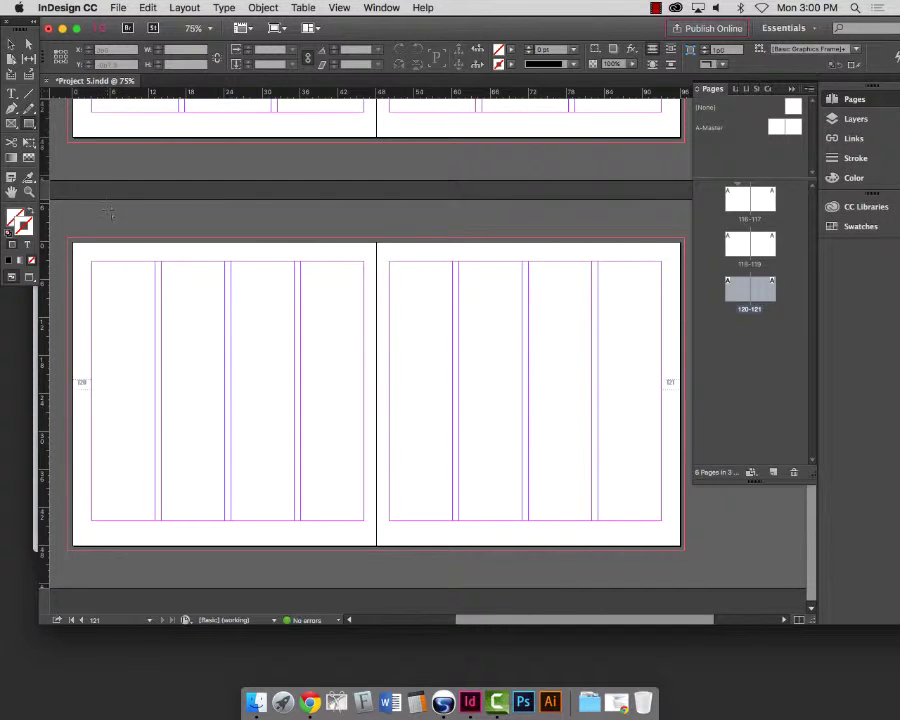
{"action": "left_click_drag", "start_coordinate": [92, 262], "coordinate": [225, 414]}
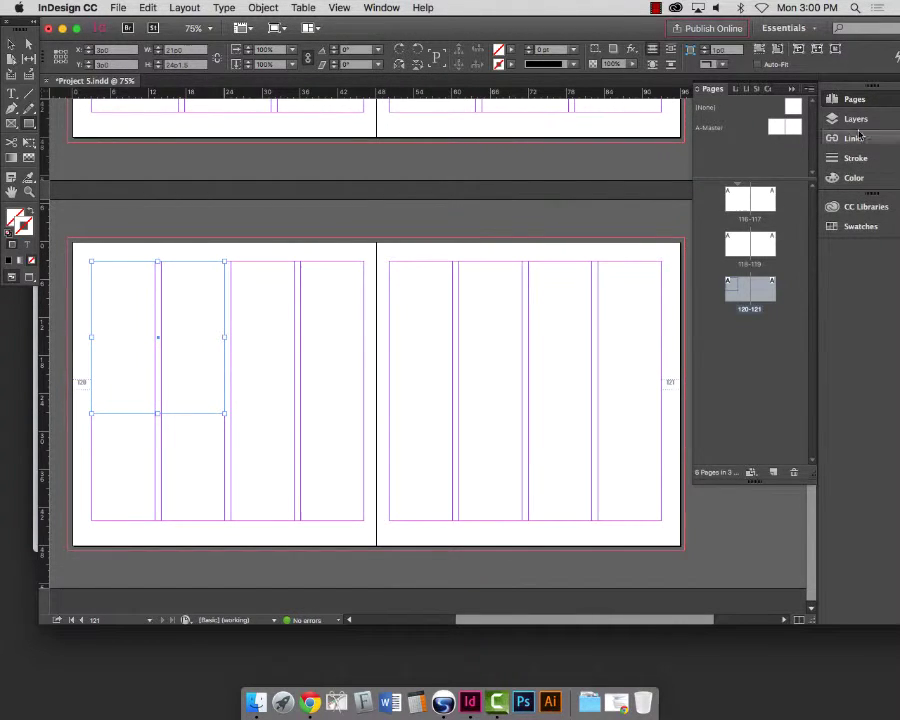
{"action": "left_click", "coordinate": [869, 227]}
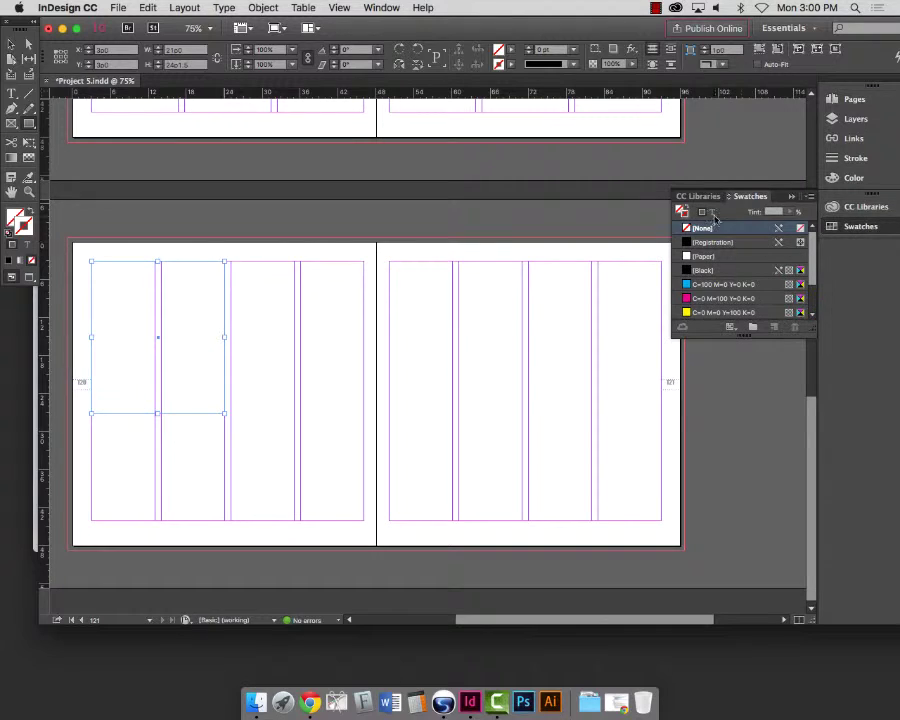
{"action": "left_click", "coordinate": [706, 298]}
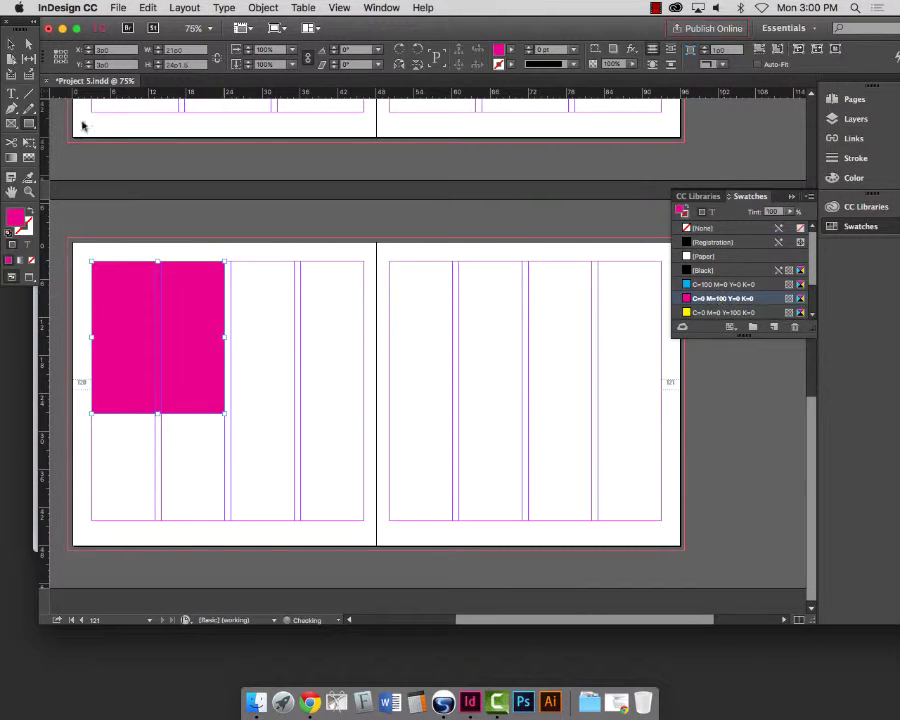
- Duplicate the magenta rectangle across the third and fourth columns of page 120, and place another copy beneath the first one
{"action": "left_click", "coordinate": [10, 43]}
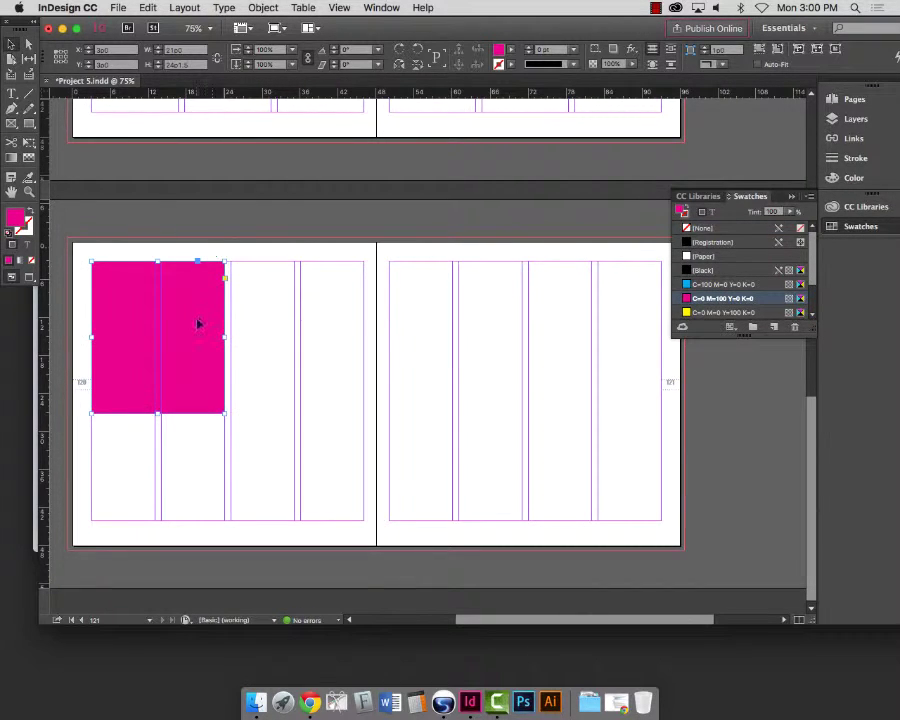
{"action": "left_click_drag", "start_coordinate": [200, 321], "coordinate": [339, 321]}
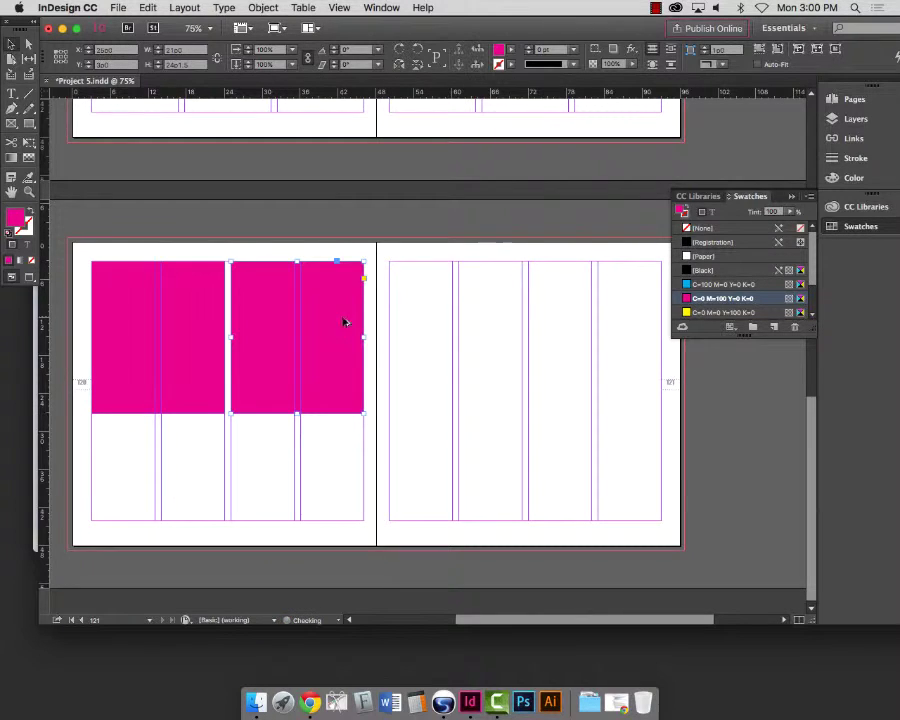
{"action": "left_click", "coordinate": [498, 285]}
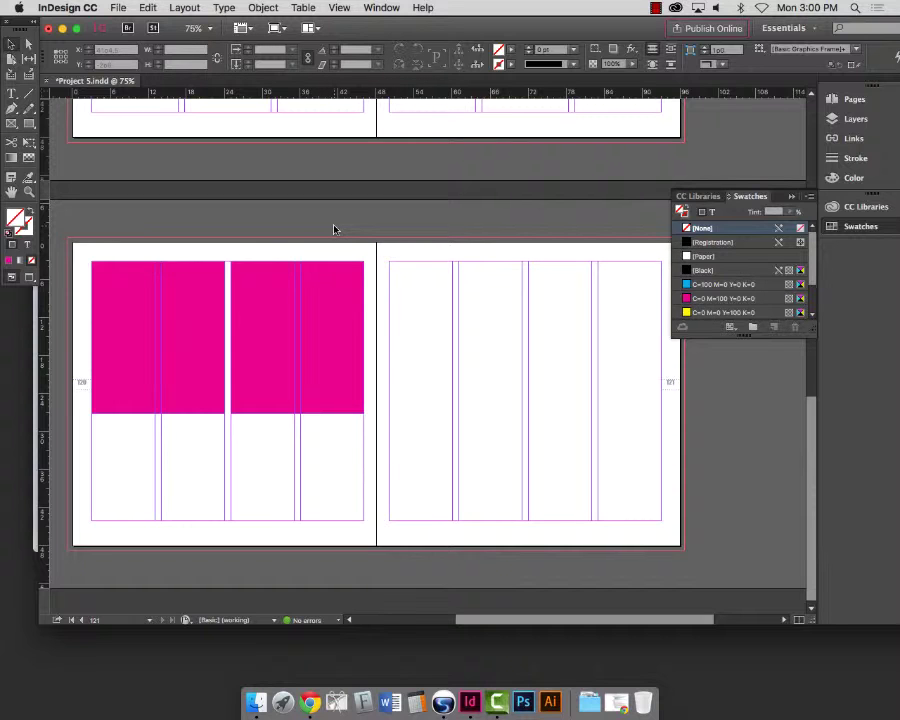
{"action": "left_click", "coordinate": [215, 329]}
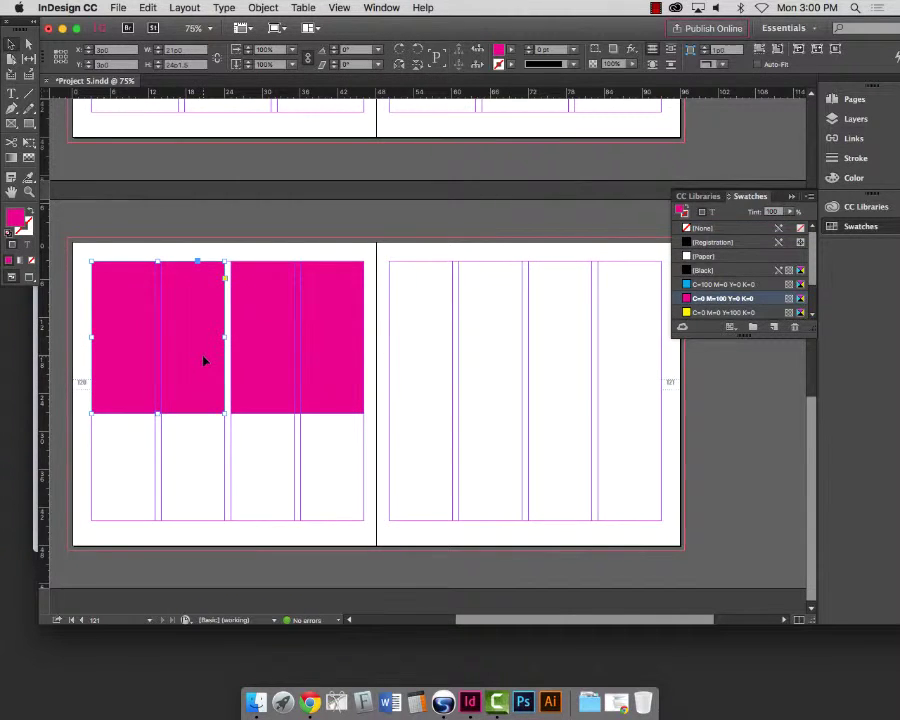
{"action": "left_click_drag", "start_coordinate": [208, 356], "coordinate": [200, 464]}
{"action": "key", "text": "super+z"}
{"action": "left_click_drag", "start_coordinate": [205, 303], "coordinate": [205, 465]}
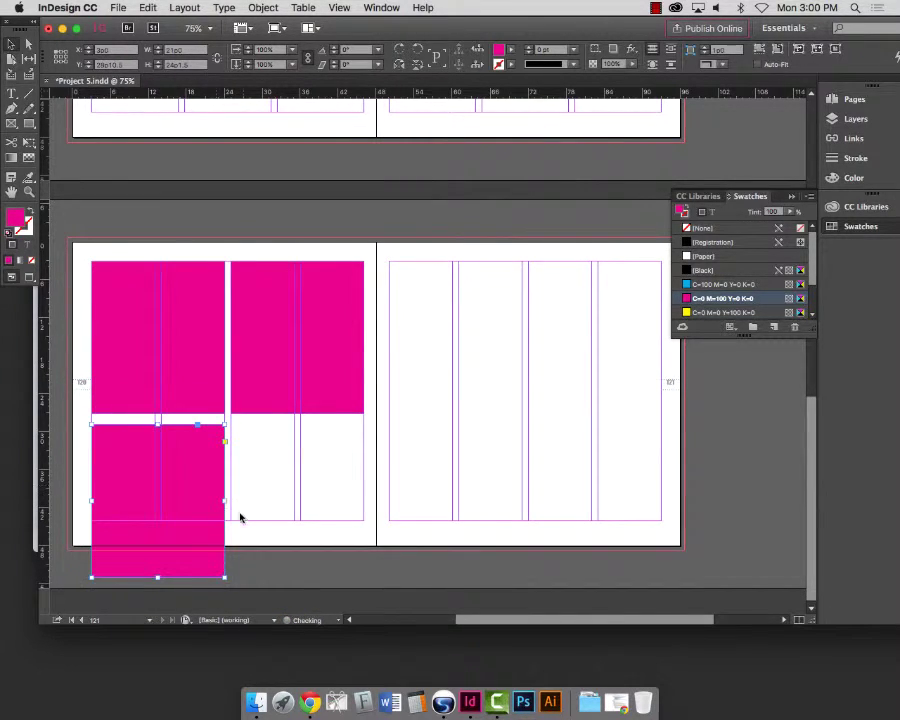
- Shrink the lower copy to the first column and the bottom margin, 10p0 by 15p1.5, and duplicate it into the other three columns
{"action": "left_click_drag", "start_coordinate": [225, 577], "coordinate": [155, 520]}
{"action": "left_click_drag", "start_coordinate": [139, 475], "coordinate": [337, 476]}
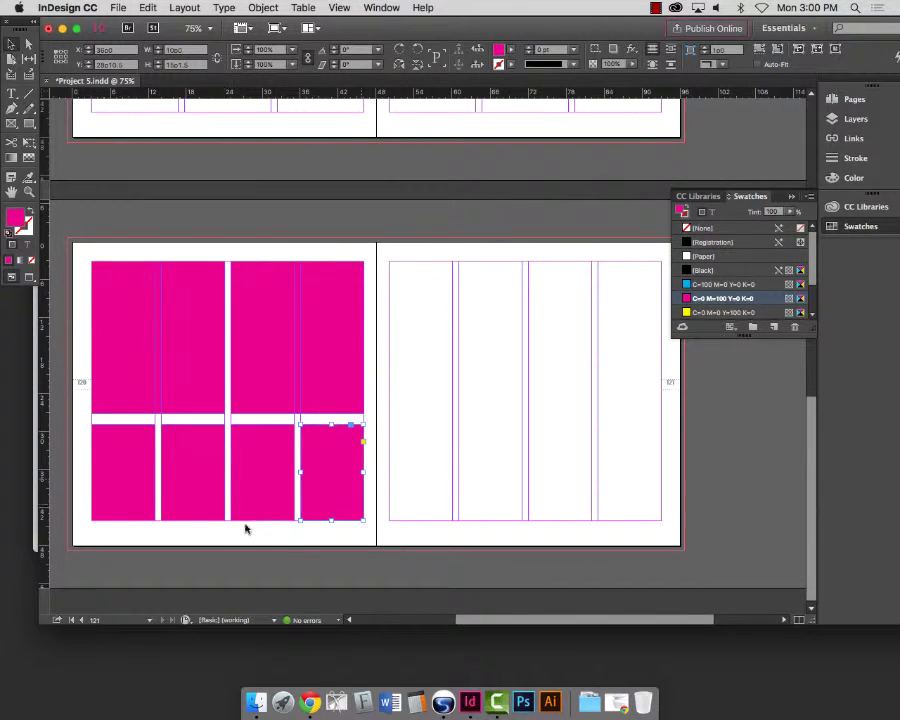
{"action": "left_click", "coordinate": [321, 545]}
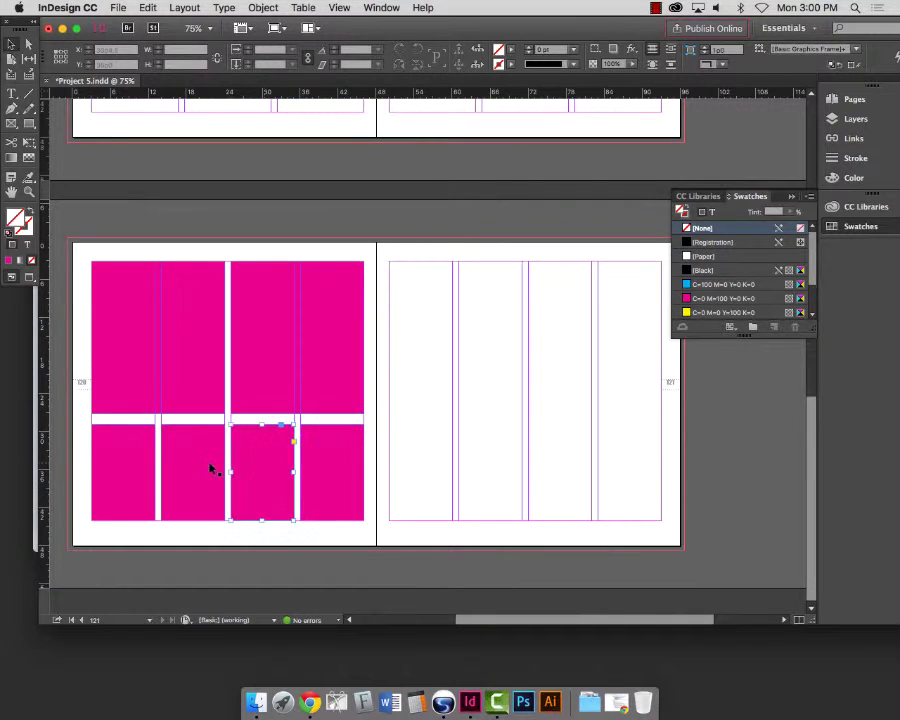
- Delete the second and third small rectangles in page 120's lower row and widen the first one across three columns to 32p0
{"action": "left_click", "coordinate": [201, 466]}
{"action": "key", "text": "Delete"}
{"action": "left_click", "coordinate": [262, 468]}
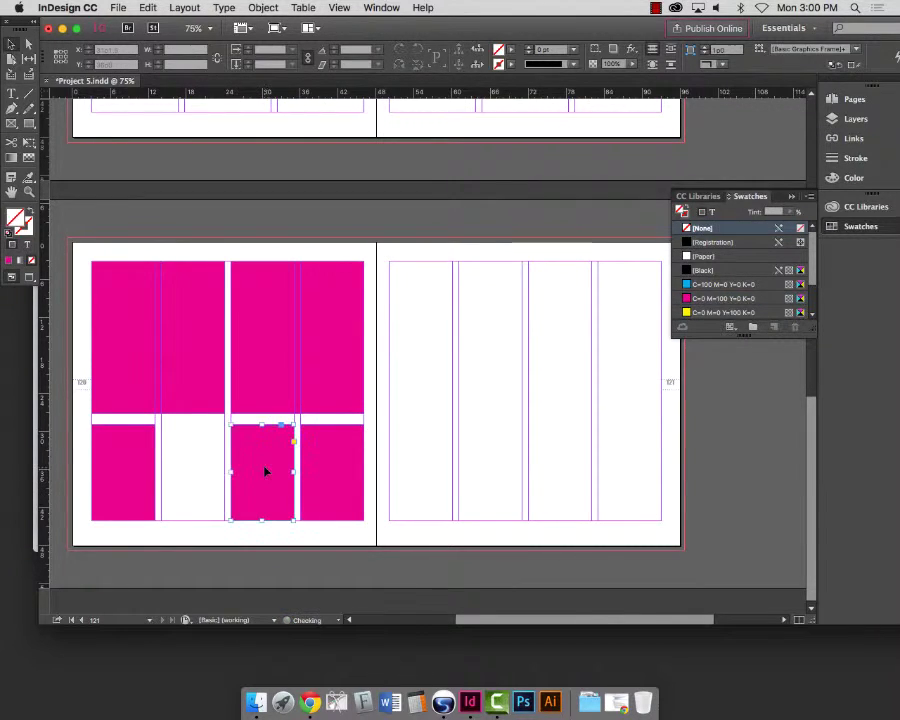
{"action": "key", "text": "Delete"}
{"action": "left_click", "coordinate": [152, 472]}
{"action": "key", "text": "m"}
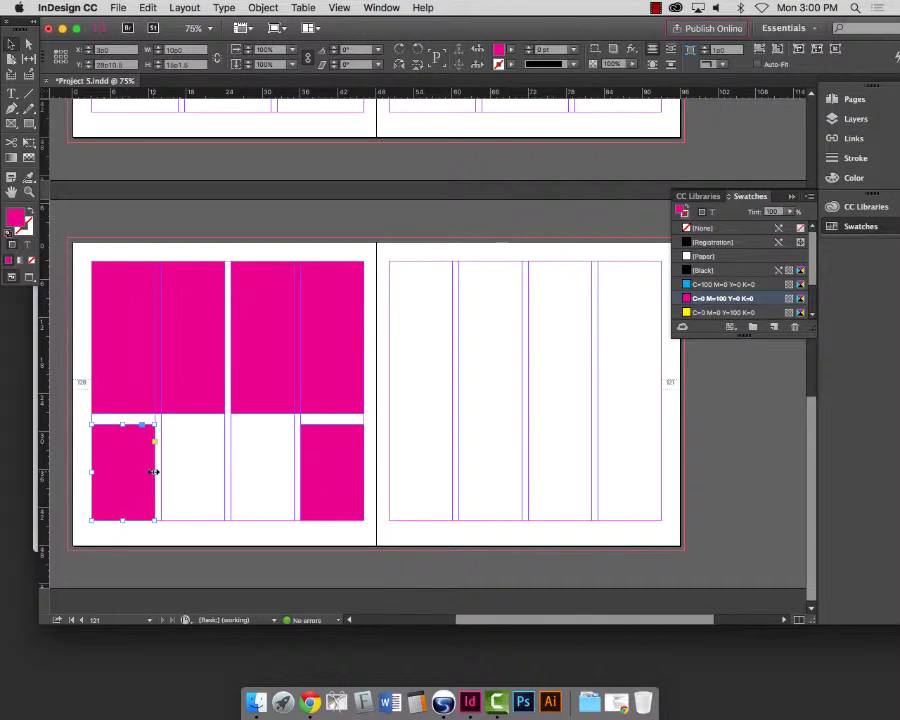
{"action": "left_click_drag", "start_coordinate": [160, 424], "coordinate": [297, 518]}
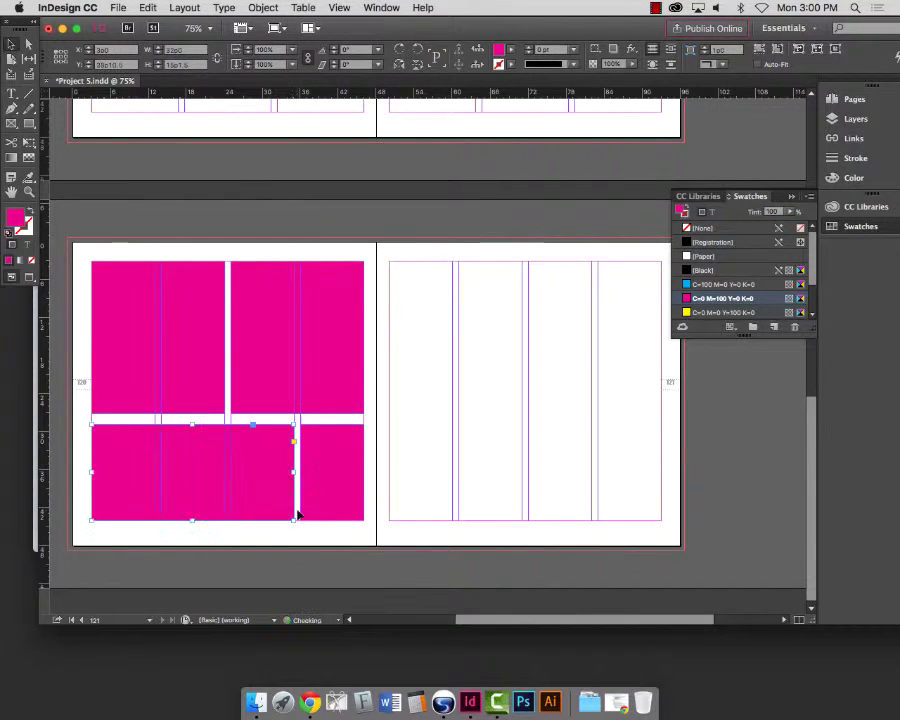
{"action": "key", "text": "super+shift+a"}
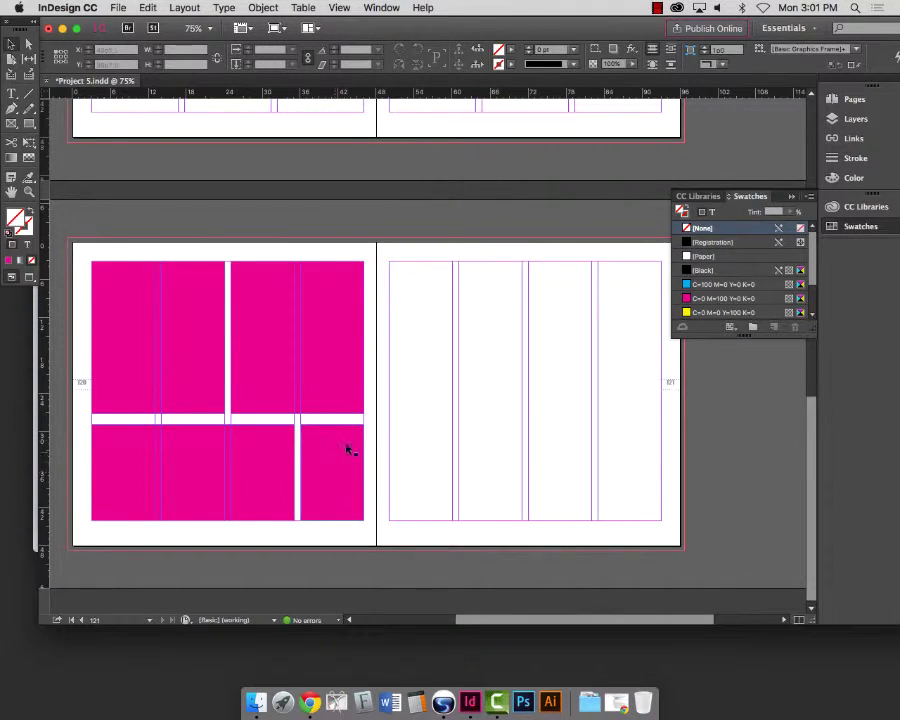
- Select all the magenta rectangles on page 120 and delete them
{"action": "left_click_drag", "start_coordinate": [98, 254], "coordinate": [356, 476]}
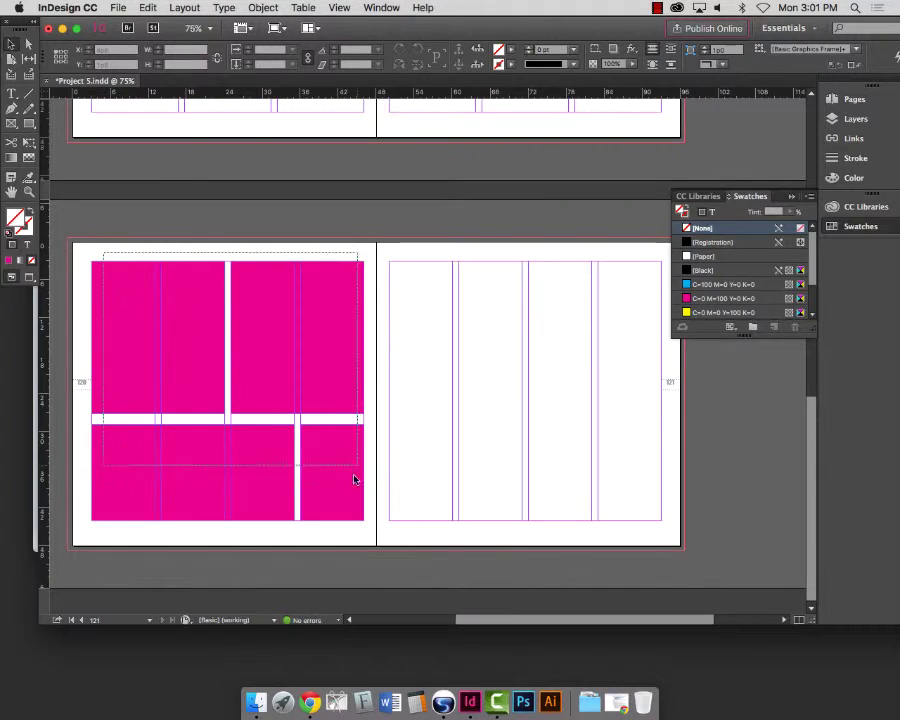
{"action": "key", "text": "Delete"}
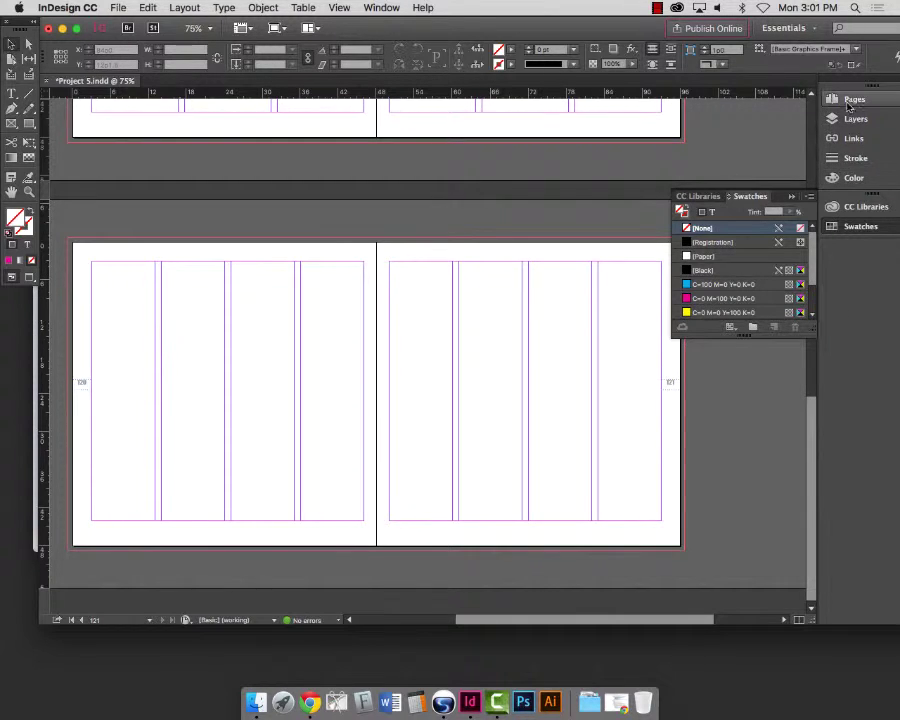
- Bring up page 121 zoomed out to 50% and shorten the Pages panel to end just below the 120-121 spread
{"action": "left_click", "coordinate": [850, 100]}
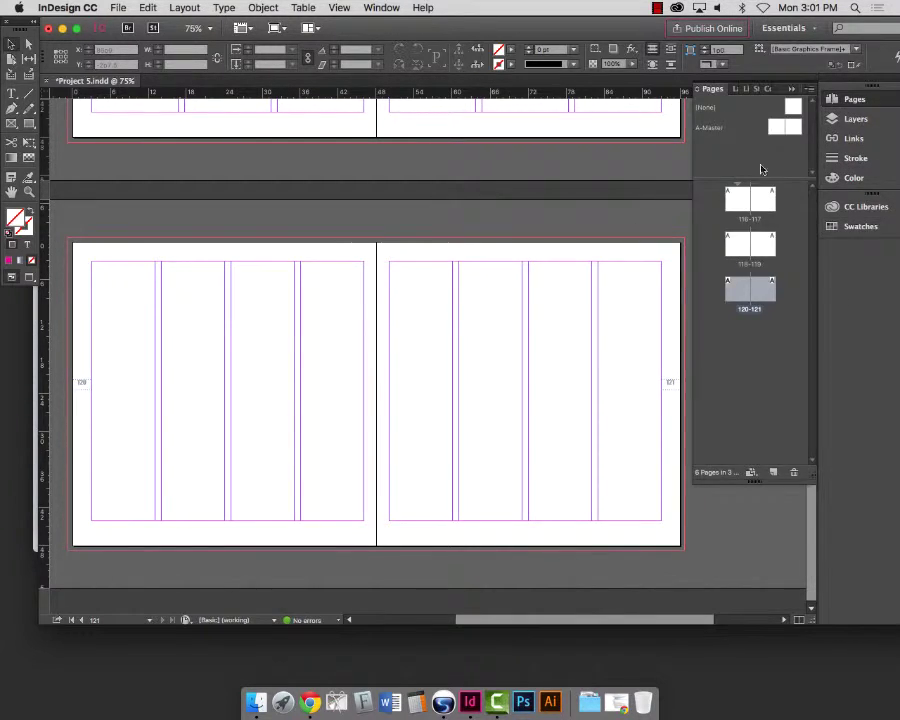
{"action": "double_click", "coordinate": [770, 291]}
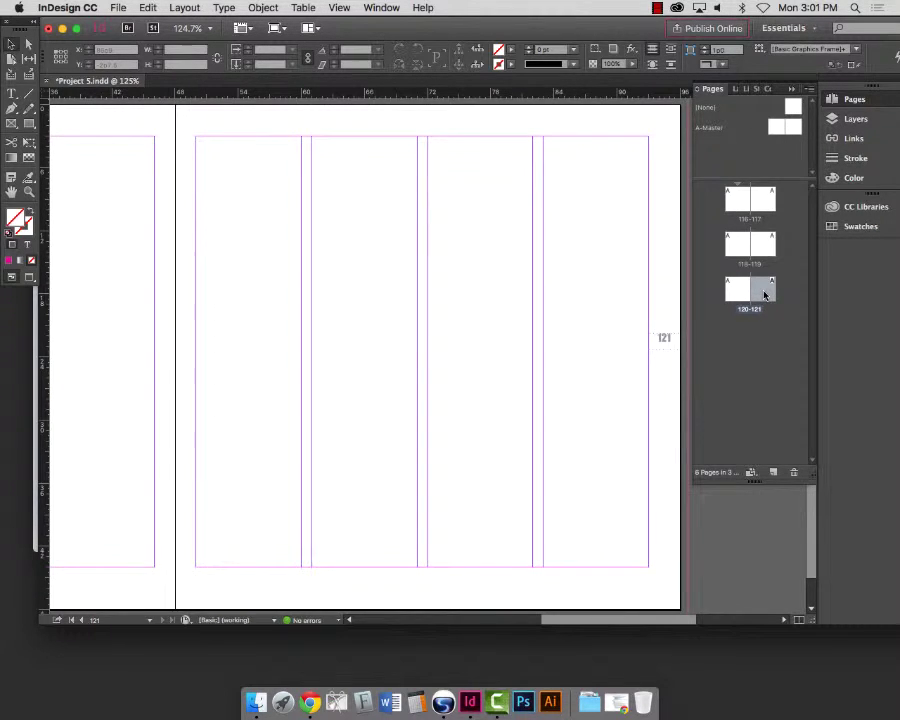
{"action": "key", "text": "super+minus"}
{"action": "key", "text": "super+minus"}
{"action": "key", "text": "super+minus"}
{"action": "key", "text": "super+minus"}
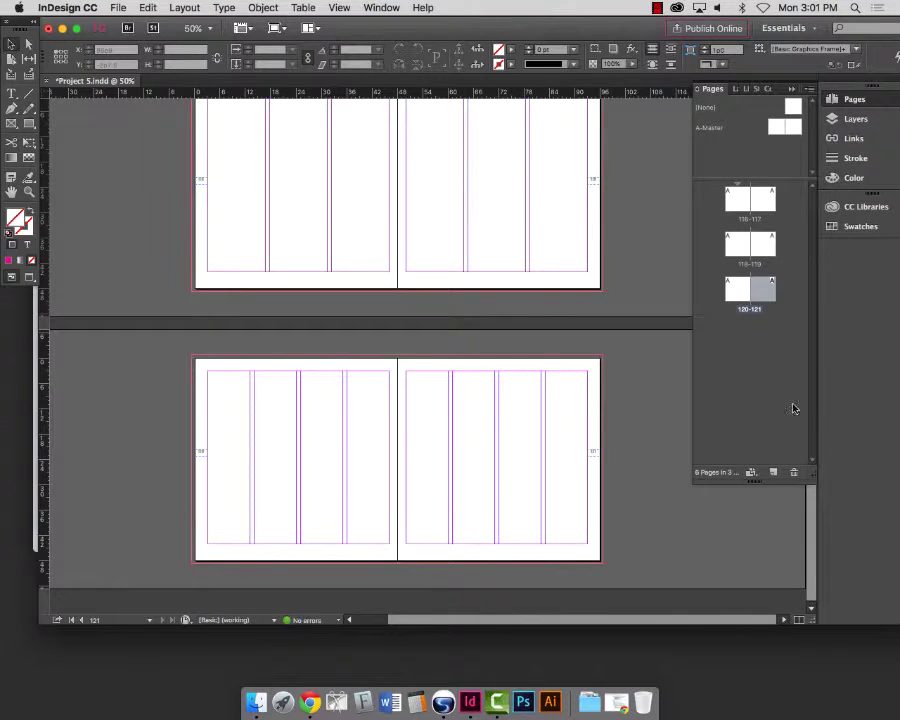
{"action": "left_click_drag", "start_coordinate": [780, 484], "coordinate": [774, 352]}
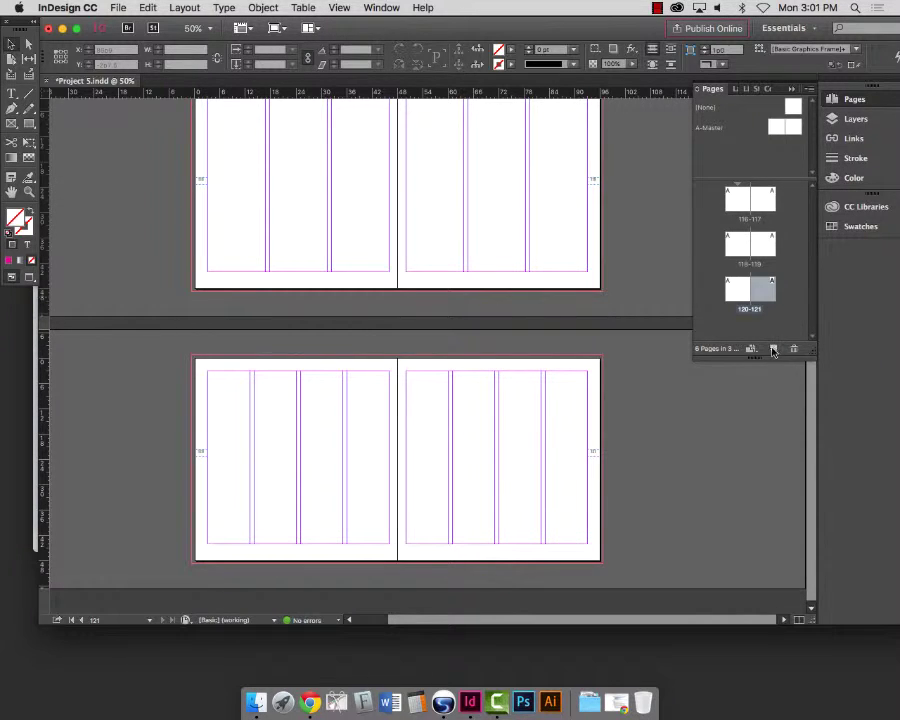
- Add two pages after page 121, undo both additions and go back to page 121
{"action": "left_click", "coordinate": [774, 349]}
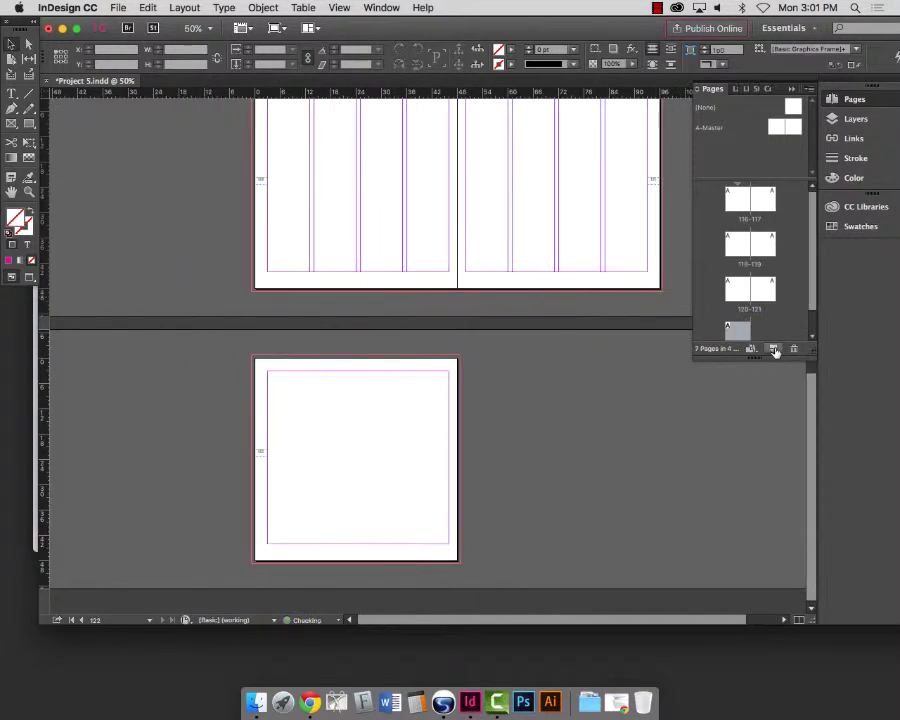
{"action": "left_click", "coordinate": [774, 349]}
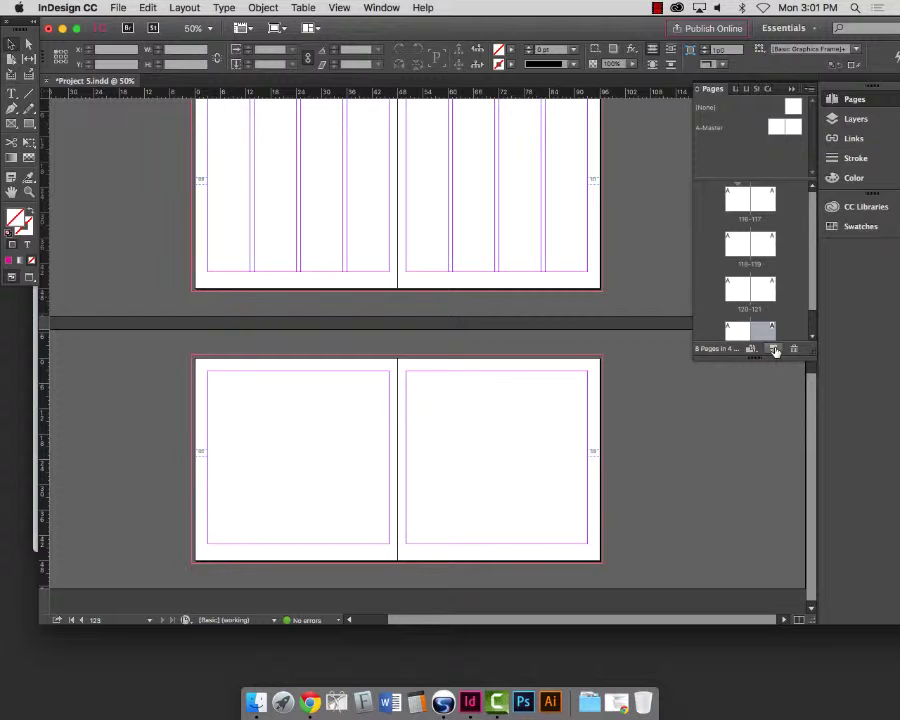
{"action": "key", "text": "super+z"}
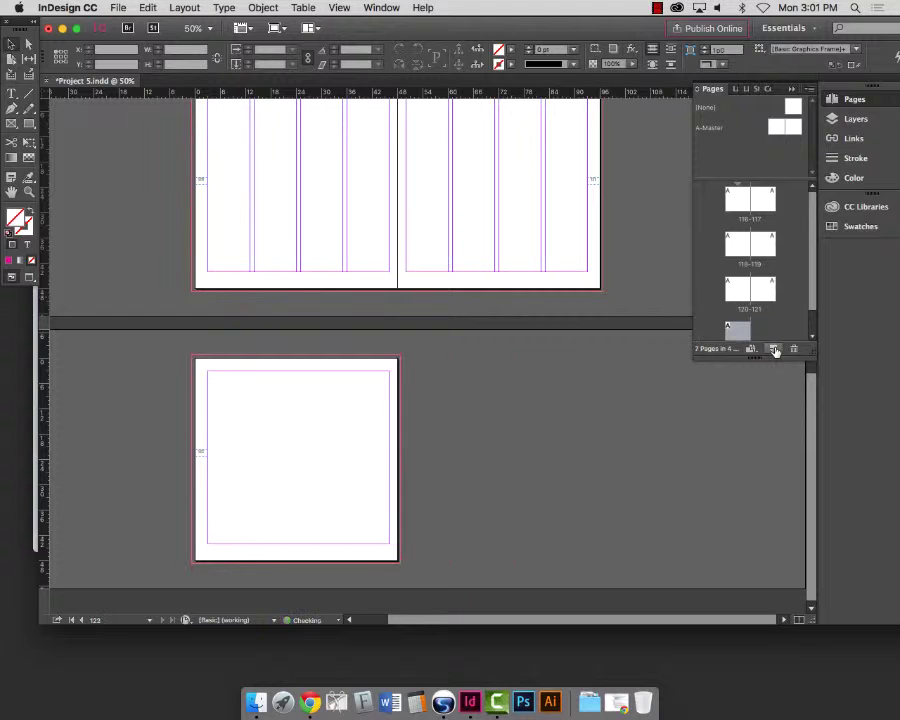
{"action": "key", "text": "super+z"}
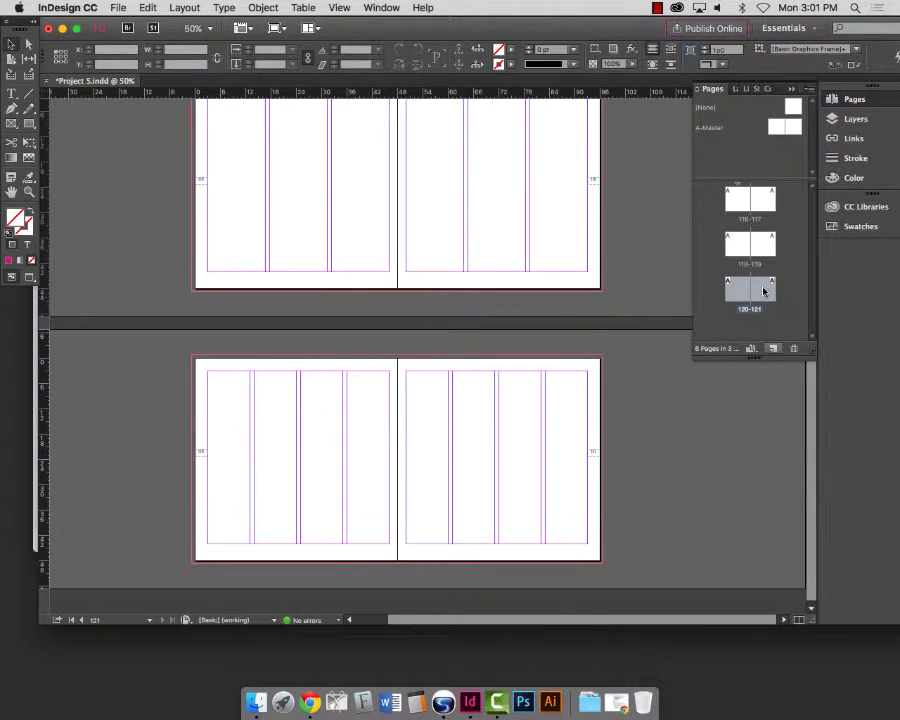
{"action": "double_click", "coordinate": [768, 290]}
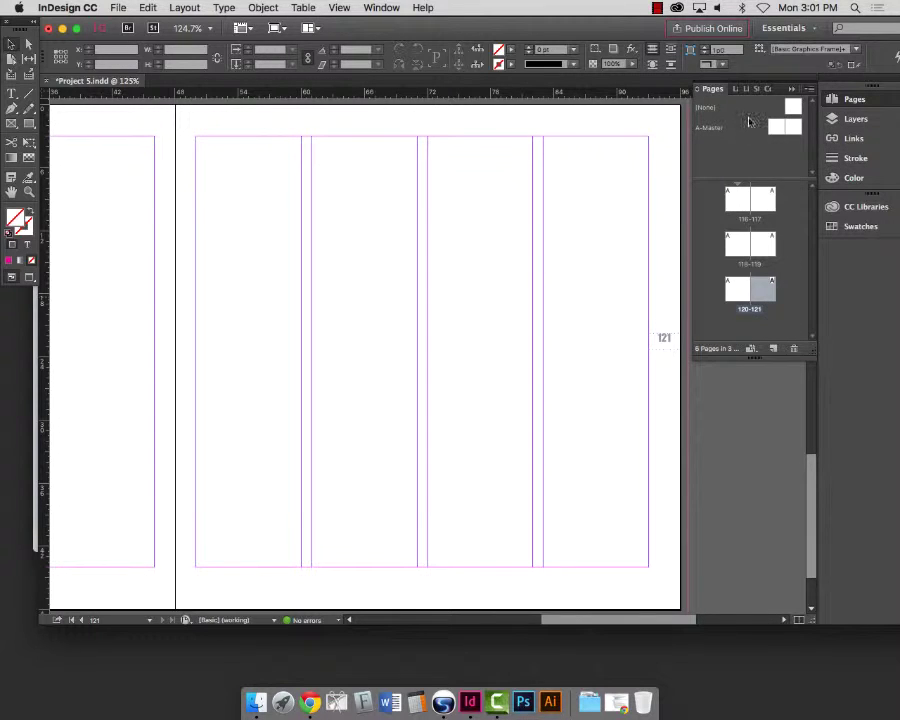
- Open A-Master and add a new master spread from there, undoing that addition
{"action": "left_click", "coordinate": [756, 147]}
{"action": "left_click", "coordinate": [773, 348]}
{"action": "key", "text": "super+z"}
{"action": "double_click", "coordinate": [795, 128]}
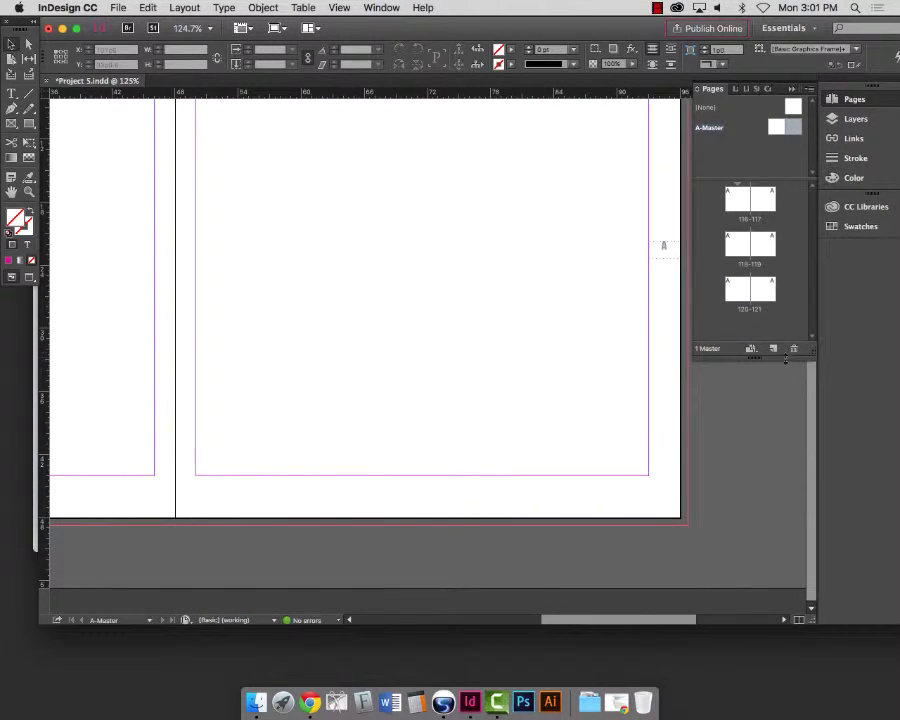
{"action": "left_click", "coordinate": [773, 348]}
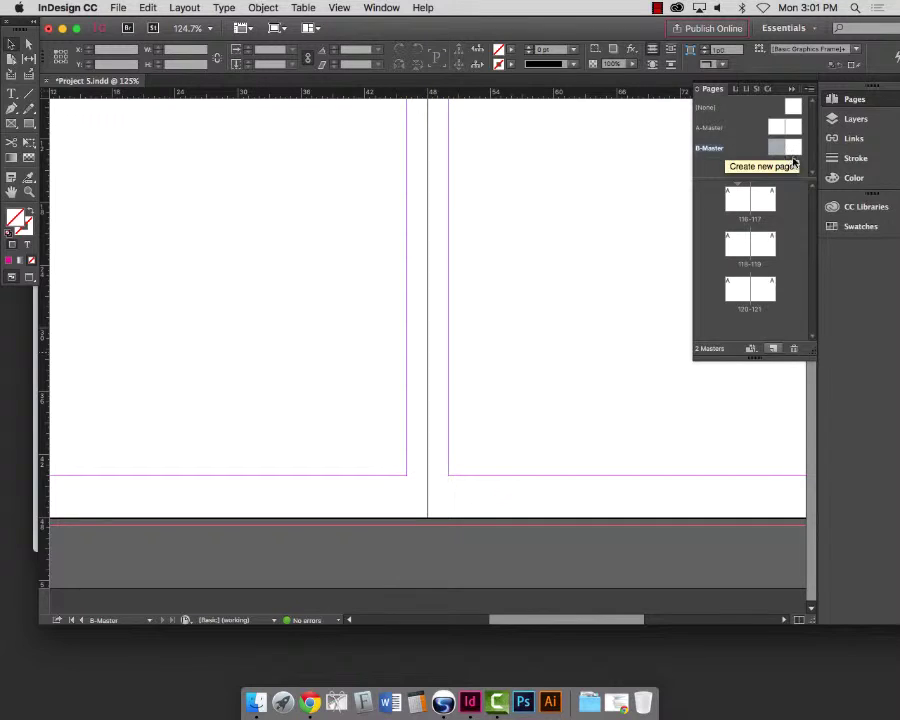
{"action": "key", "text": "super+z"}
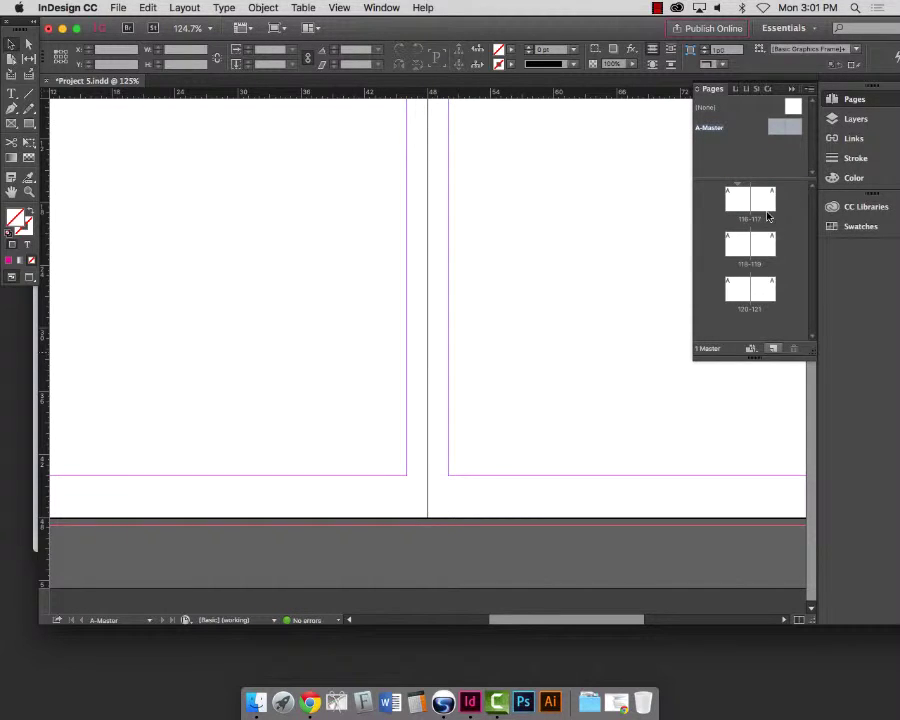
- Return to page 121 and fit the page in the window
{"action": "double_click", "coordinate": [768, 293]}
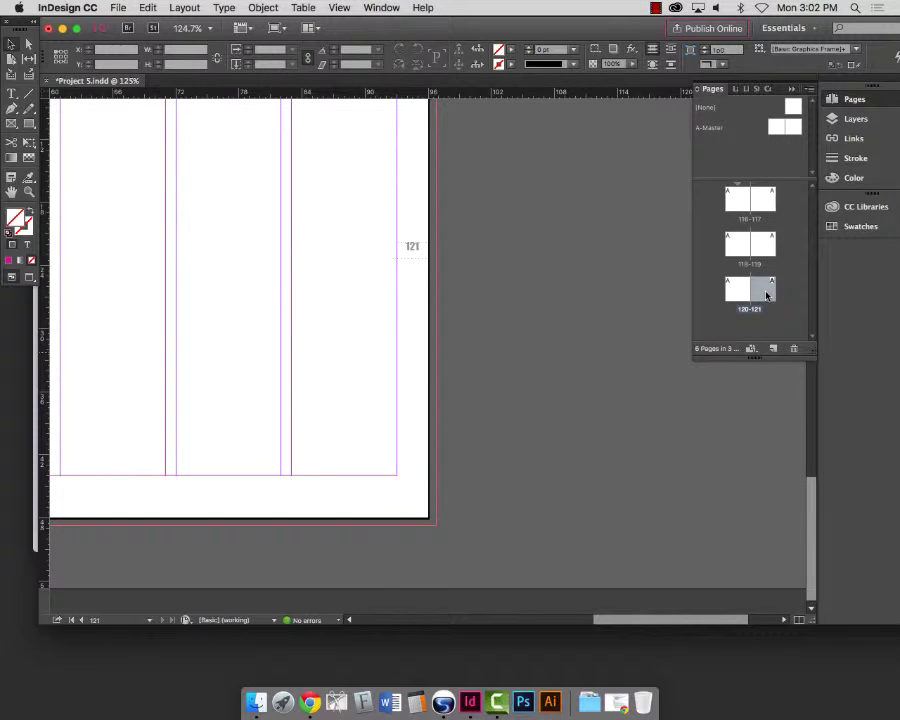
{"action": "key", "text": "super+minus"}
{"action": "key", "text": "super+minus"}
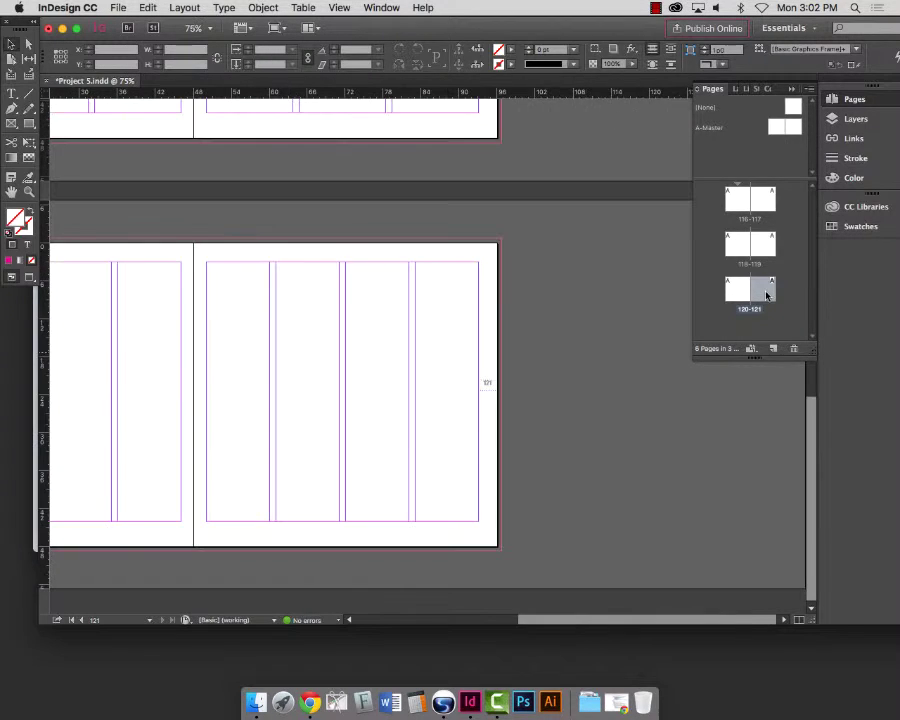
{"action": "key", "text": "super+0"}
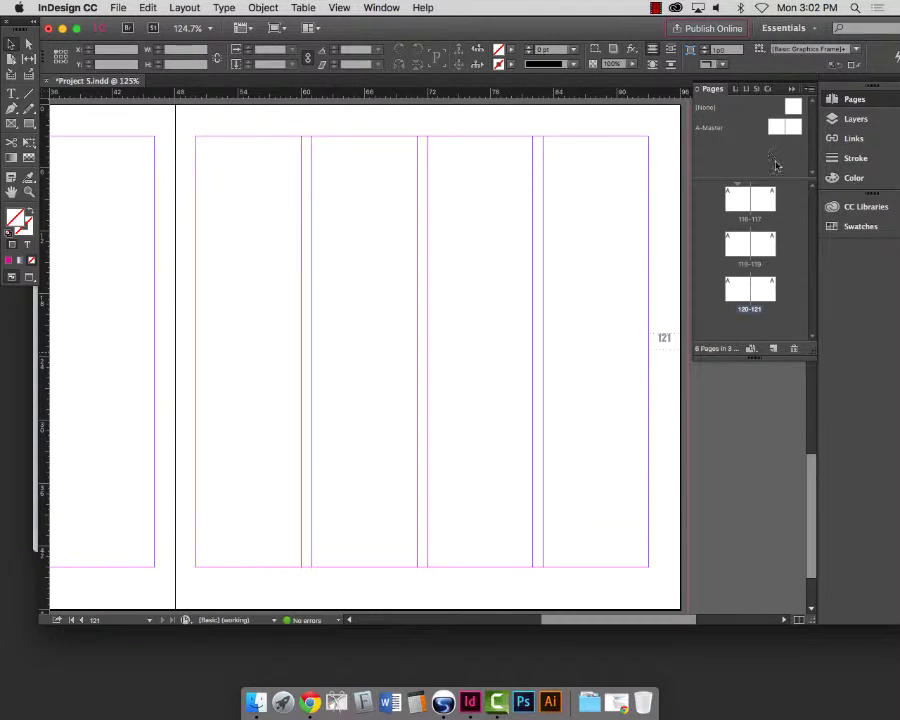
- Open A-Master again, create a second master spread and delete it
{"action": "double_click", "coordinate": [782, 127]}
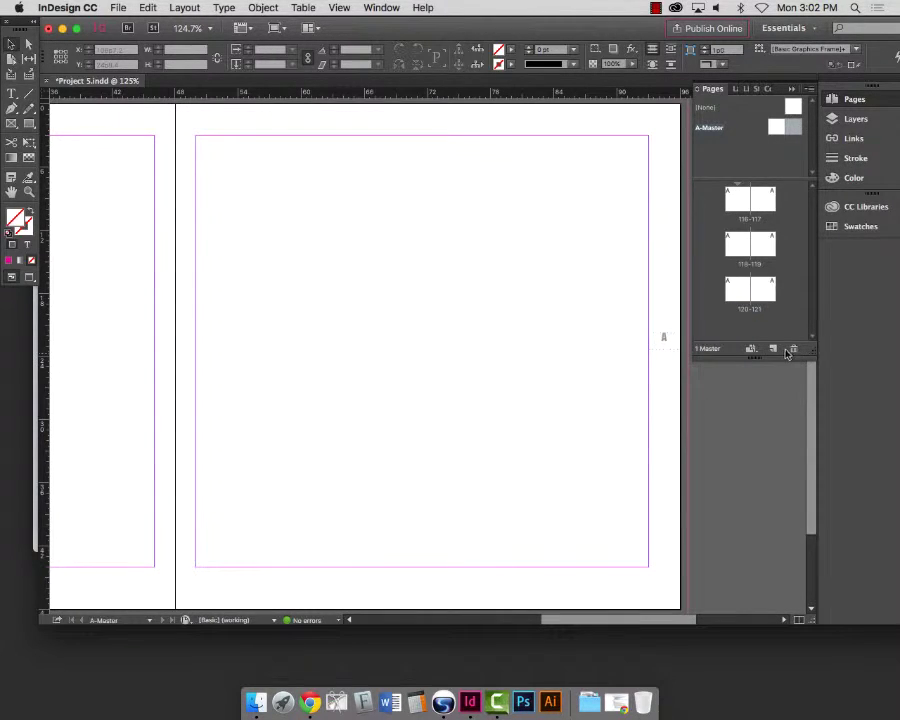
{"action": "left_click", "coordinate": [773, 348]}
{"action": "left_click", "coordinate": [776, 148]}
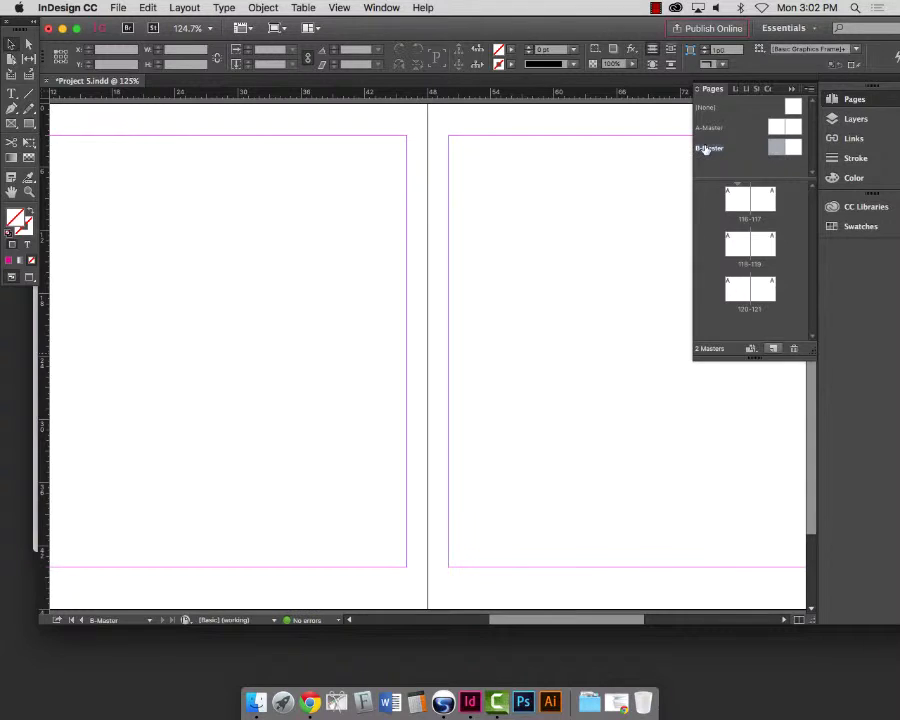
{"action": "left_click", "coordinate": [793, 348]}
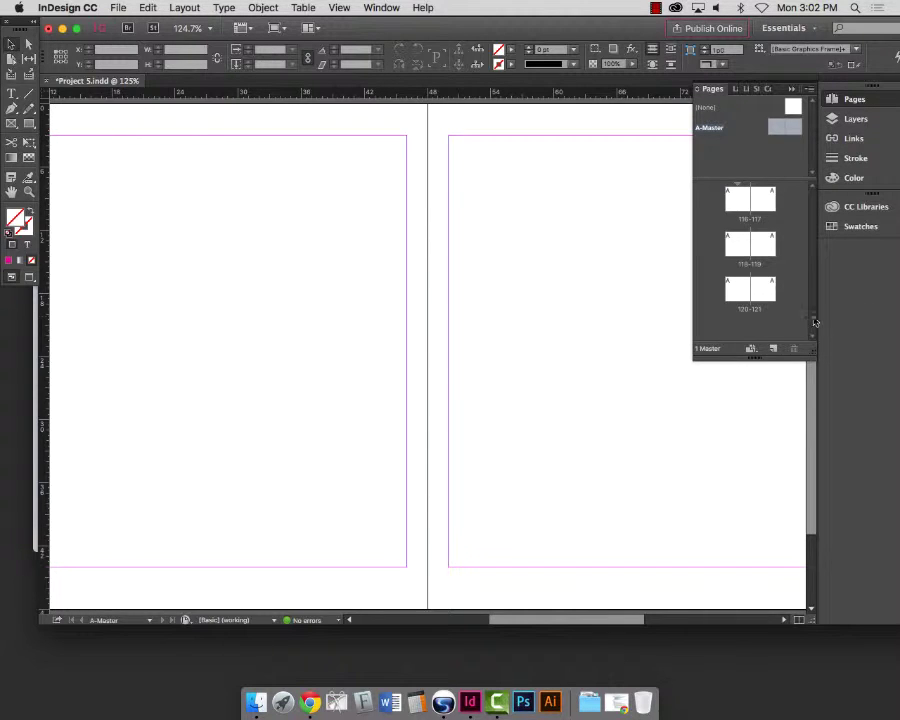
- Make page 121 the active document page and add two pages after it
{"action": "left_click_drag", "start_coordinate": [775, 293], "coordinate": [773, 291]}
{"action": "key", "text": "super+alt+0"}
{"action": "double_click", "coordinate": [762, 292]}
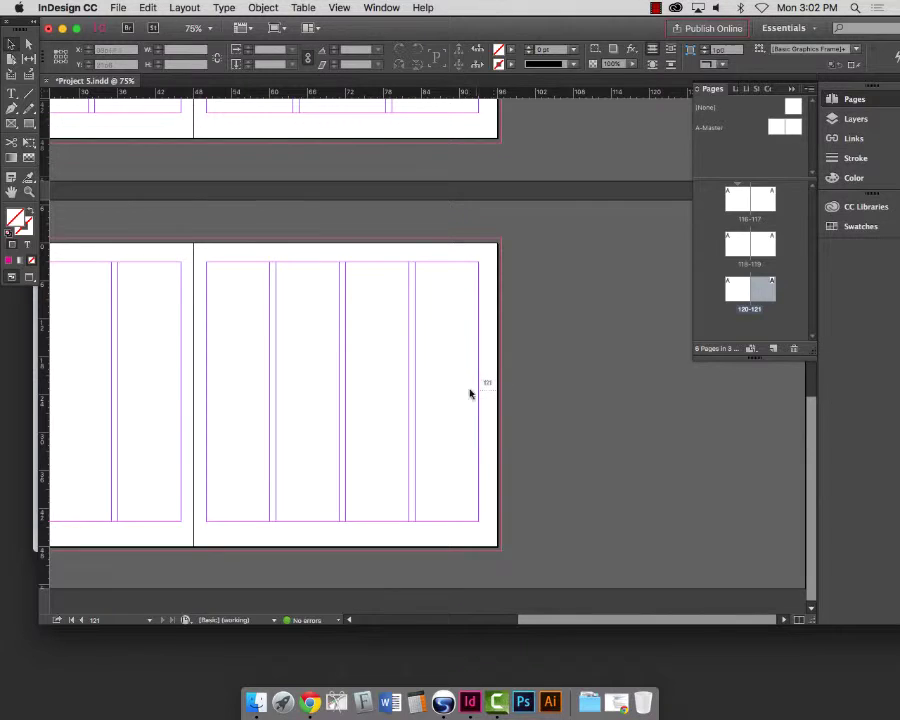
{"action": "left_click", "coordinate": [774, 350]}
{"action": "left_click", "coordinate": [774, 350]}
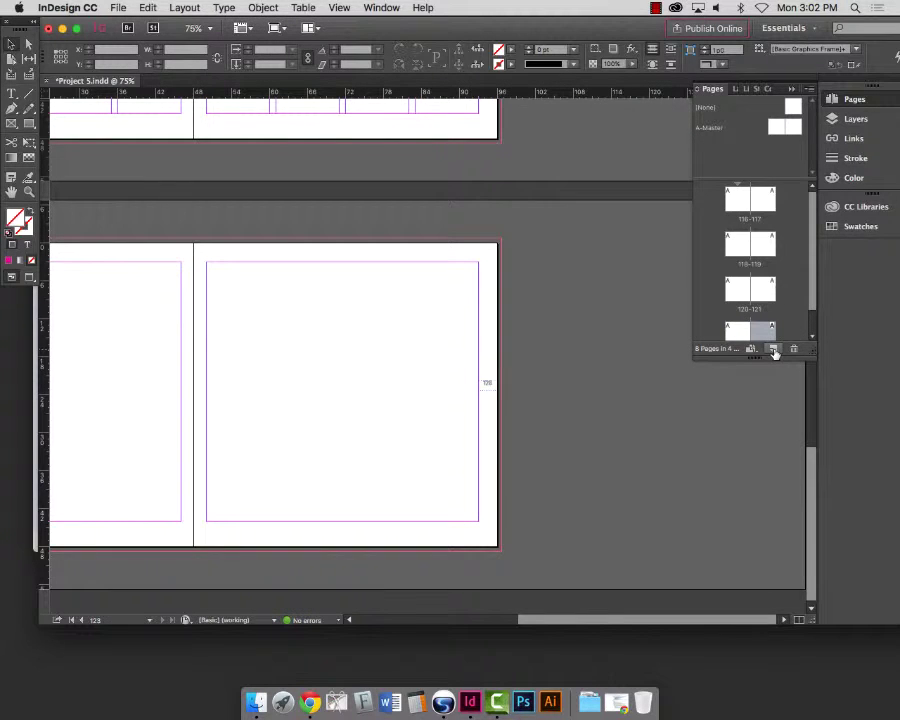
{"action": "key", "text": "super+minus"}
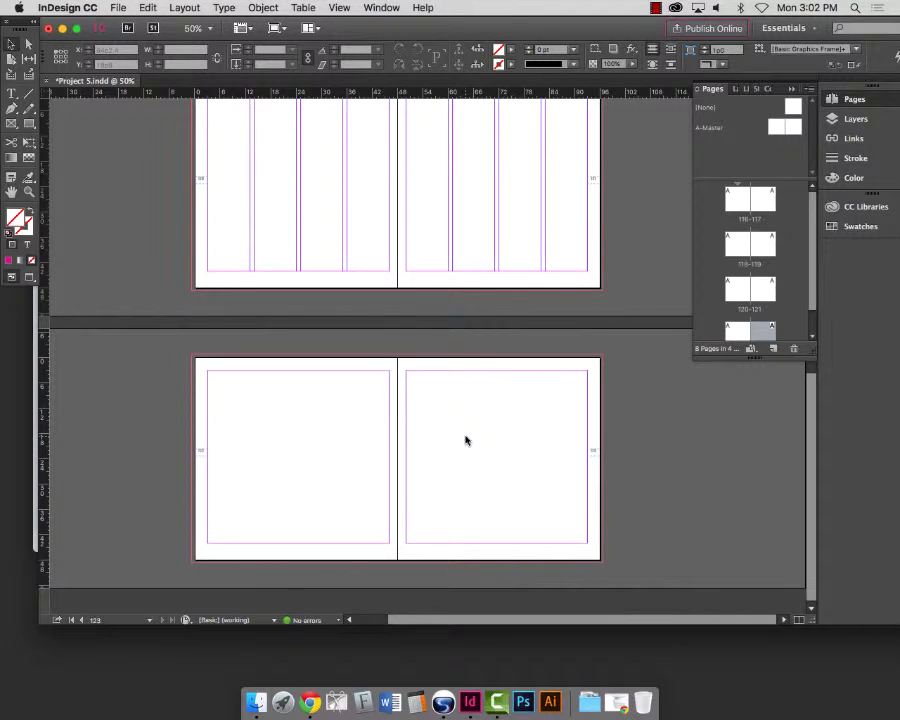
- Set page 123 to five columns in Margins and Columns
{"action": "left_click", "coordinate": [185, 7]}
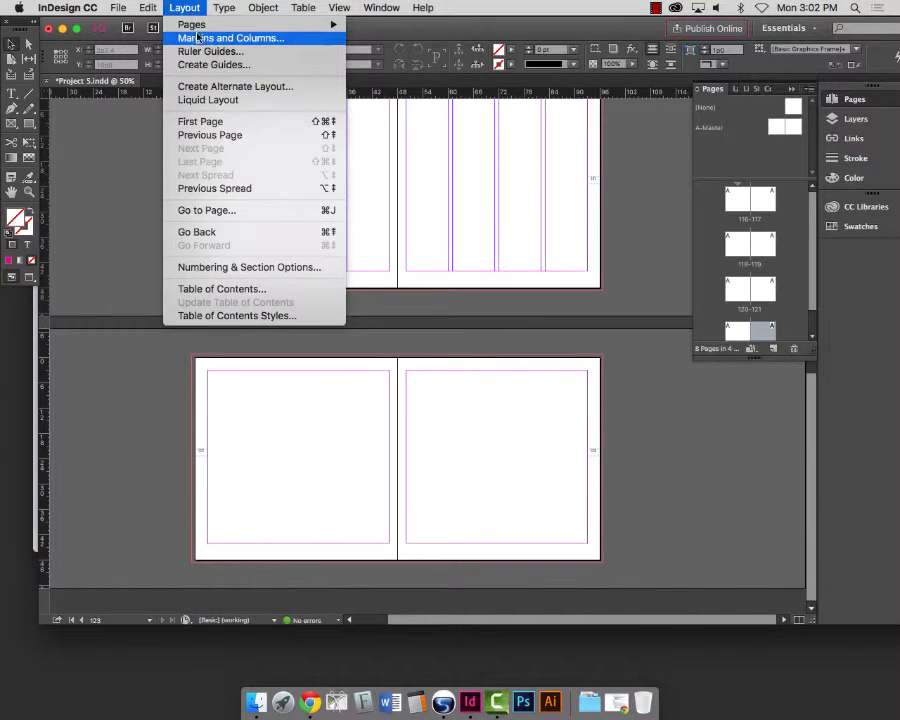
{"action": "left_click", "coordinate": [203, 40]}
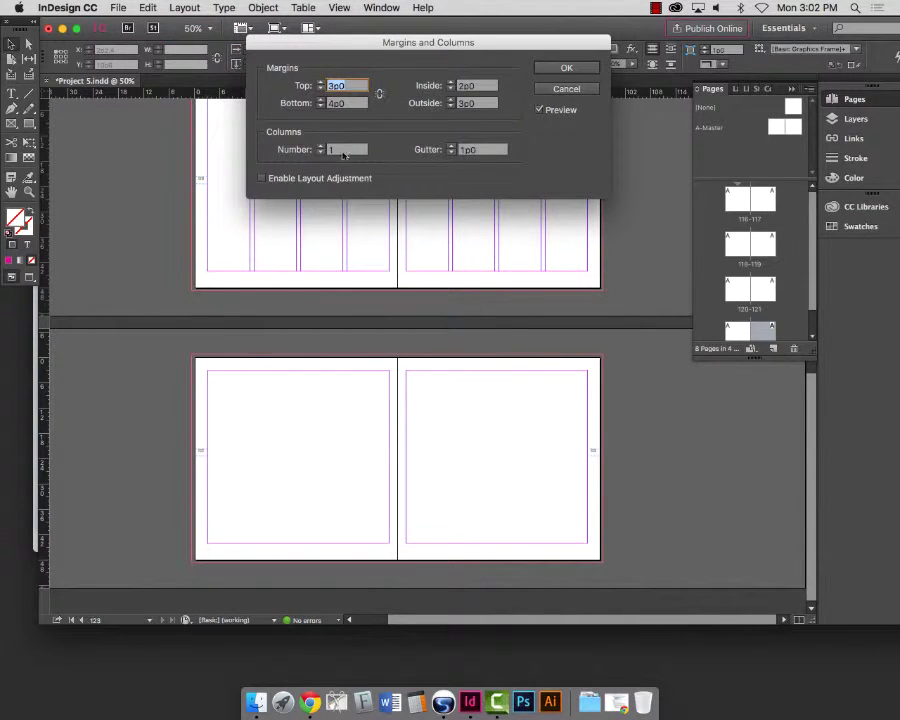
{"action": "left_click", "coordinate": [330, 149]}
{"action": "type", "text": "6"}
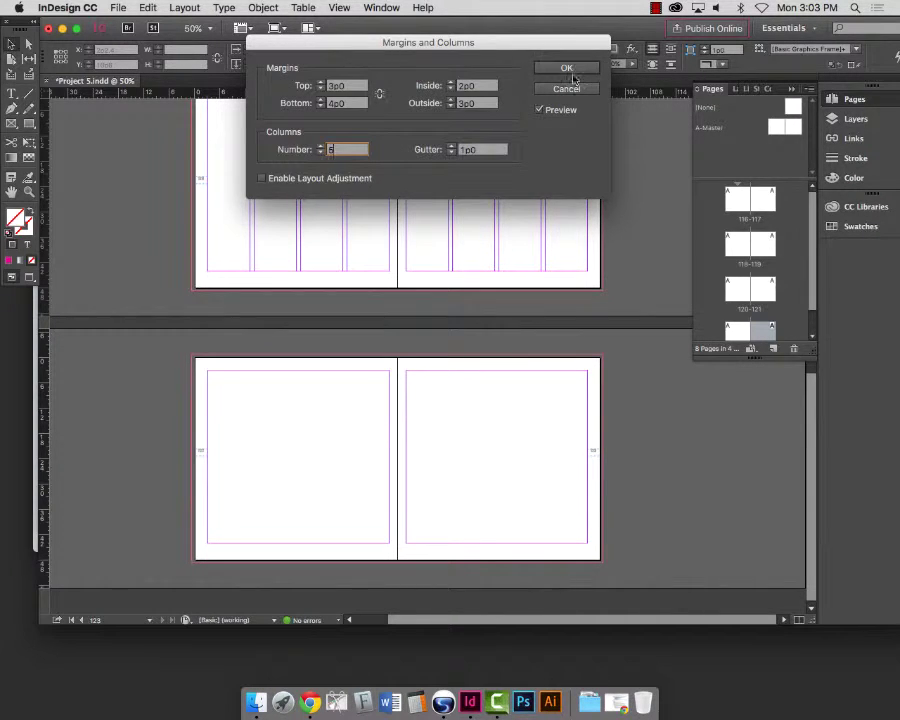
{"action": "key", "text": "Return"}
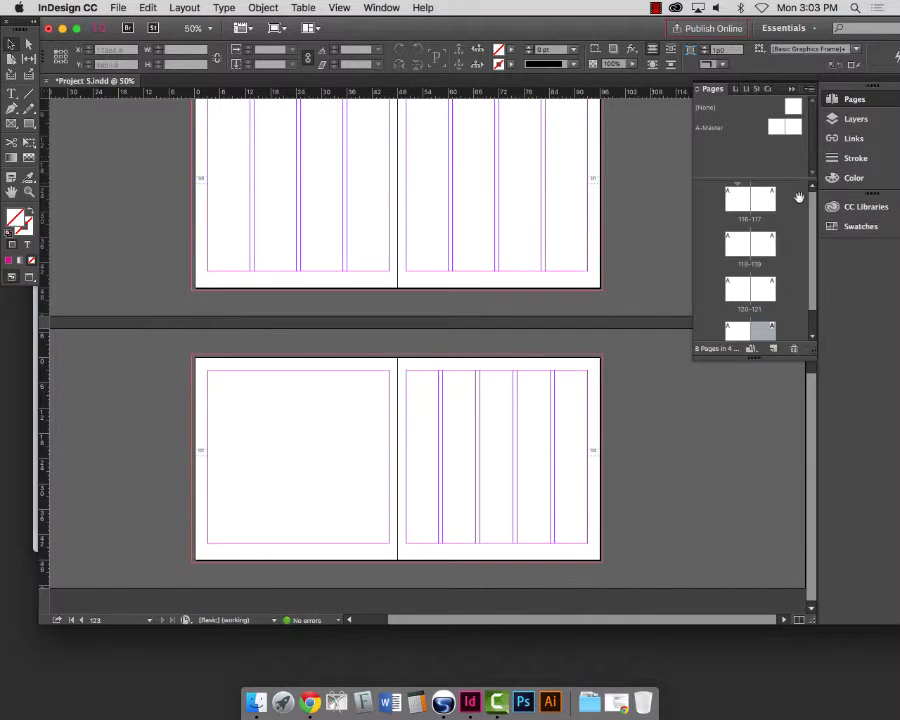
- Select both pages of the 122-123 spread and set them to five columns
{"action": "left_click_drag", "start_coordinate": [812, 227], "coordinate": [814, 261]}
{"action": "left_click", "coordinate": [726, 305]}
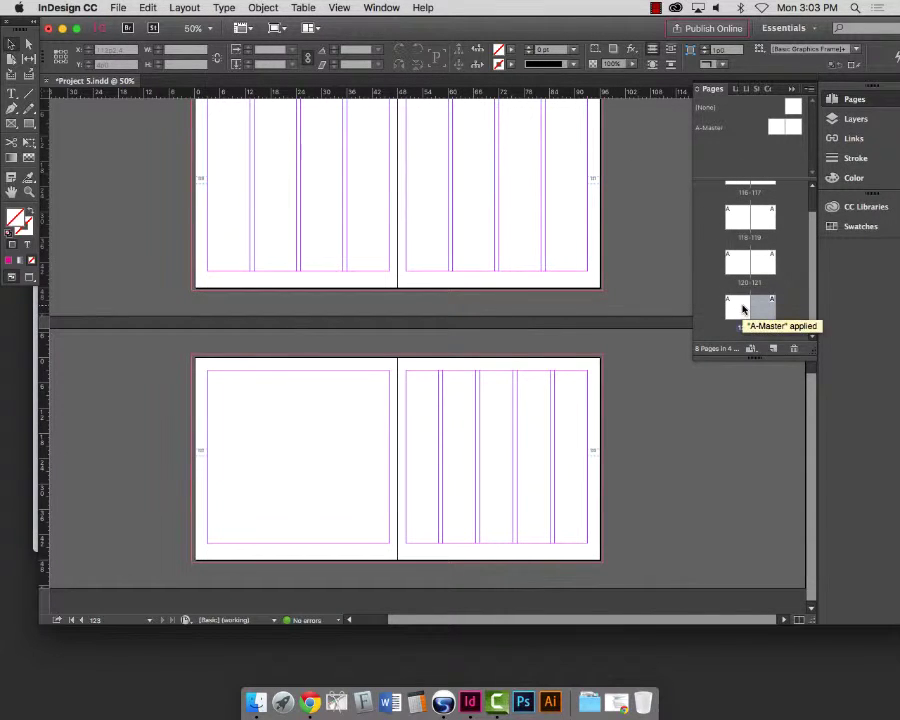
{"action": "left_click", "coordinate": [742, 310], "text": "shift"}
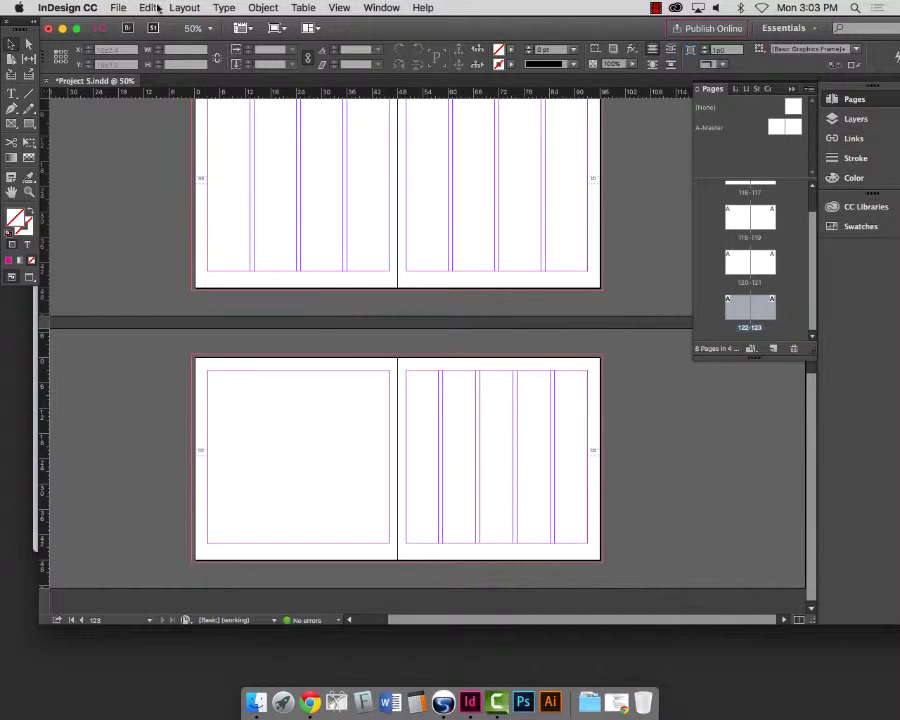
{"action": "left_click", "coordinate": [184, 7]}
{"action": "left_click", "coordinate": [138, 35]}
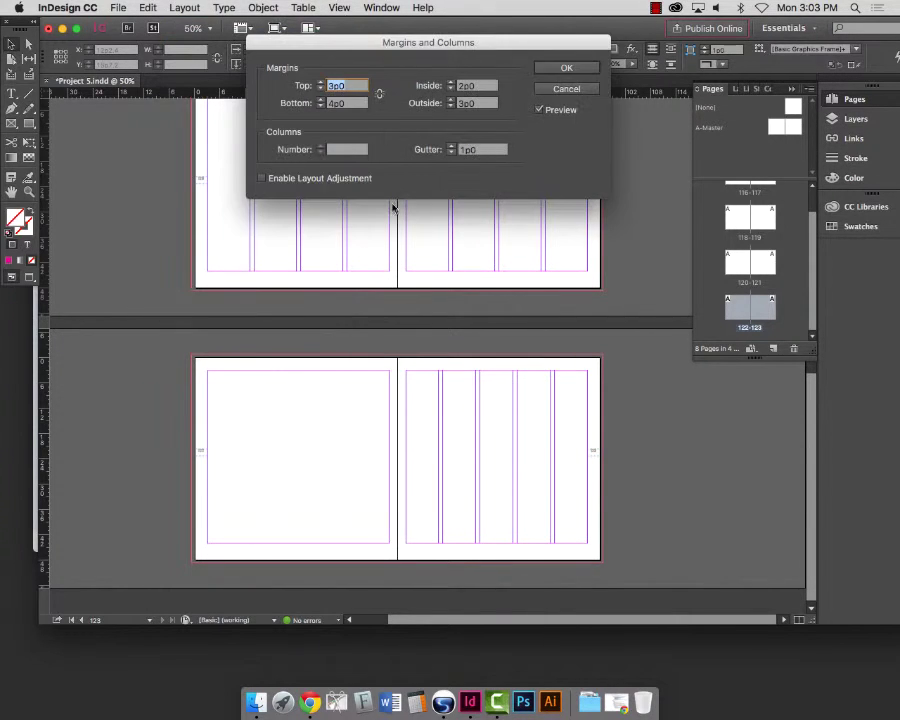
{"action": "type", "text": "2"}
{"action": "left_click", "coordinate": [356, 148]}
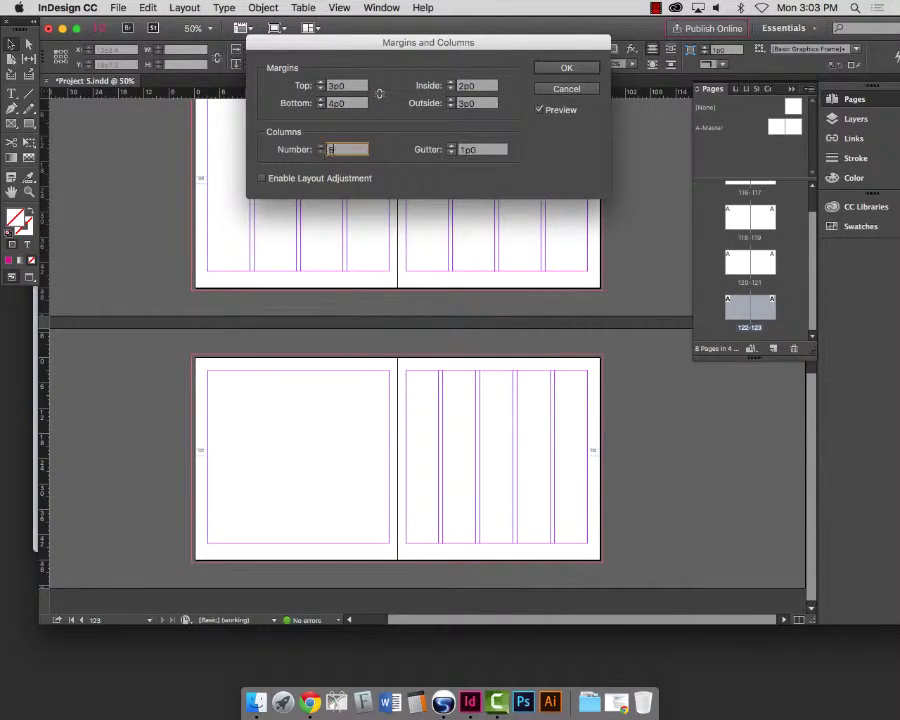
{"action": "key", "text": "Tab"}
{"action": "left_click", "coordinate": [566, 67]}
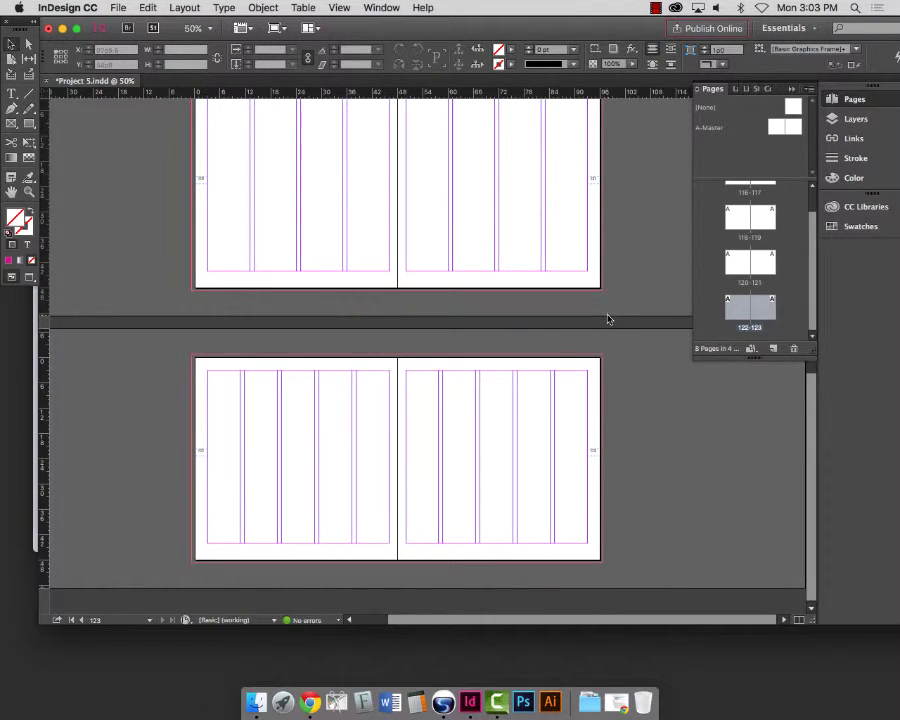
- Add two pages after page 123 and set page 125 to six columns
{"action": "left_click", "coordinate": [779, 349]}
{"action": "left_click", "coordinate": [779, 349]}
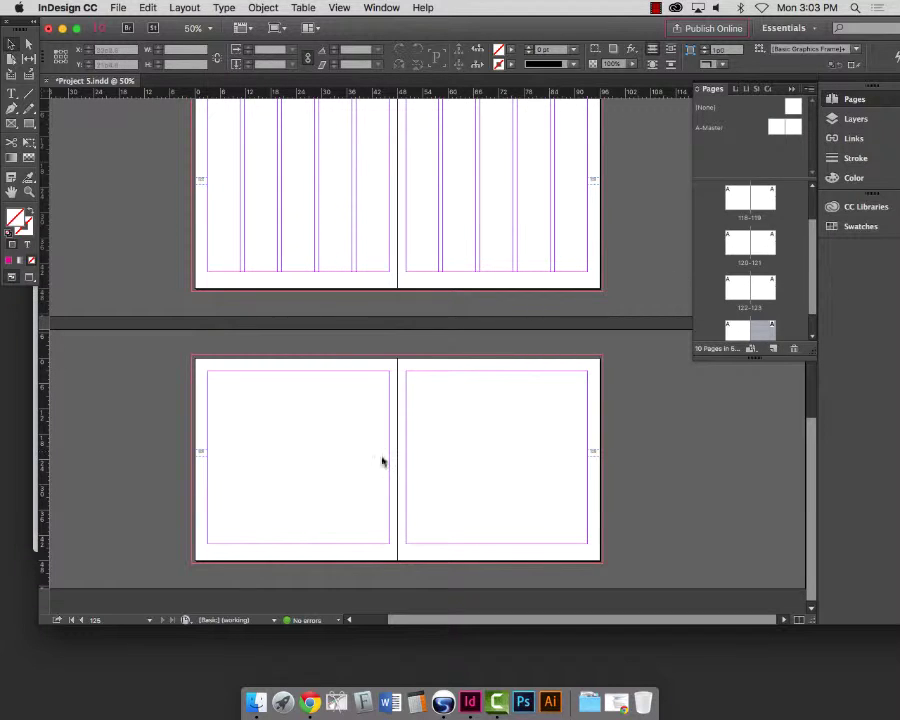
{"action": "left_click", "coordinate": [177, 7]}
{"action": "left_click", "coordinate": [184, 37]}
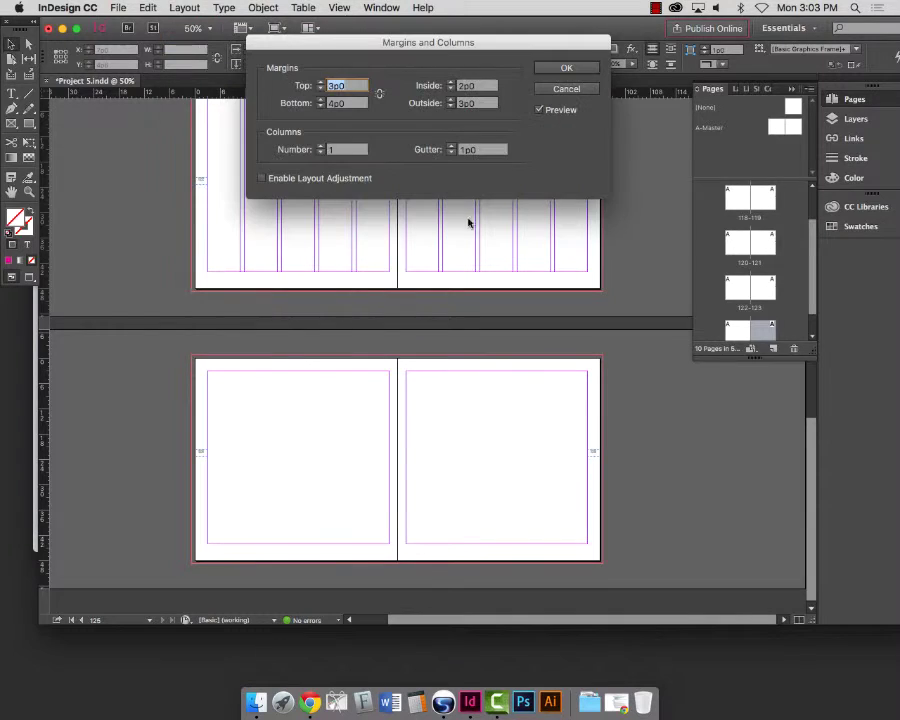
{"action": "key", "text": "Tab"}
{"action": "key", "text": "Tab"}
{"action": "key", "text": "Tab"}
{"action": "key", "text": "Tab"}
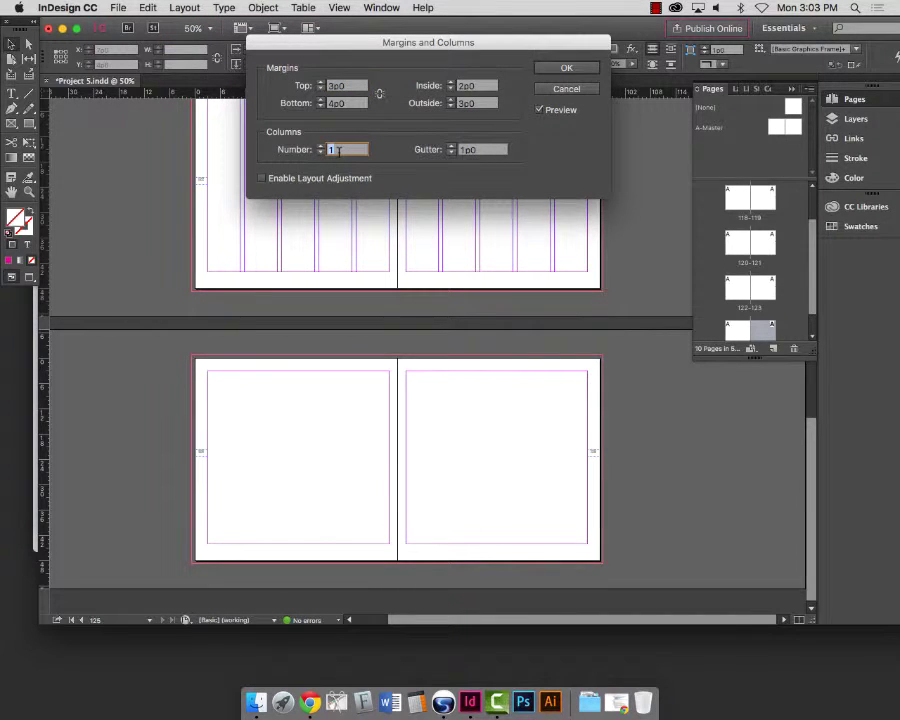
{"action": "key", "text": "Tab"}
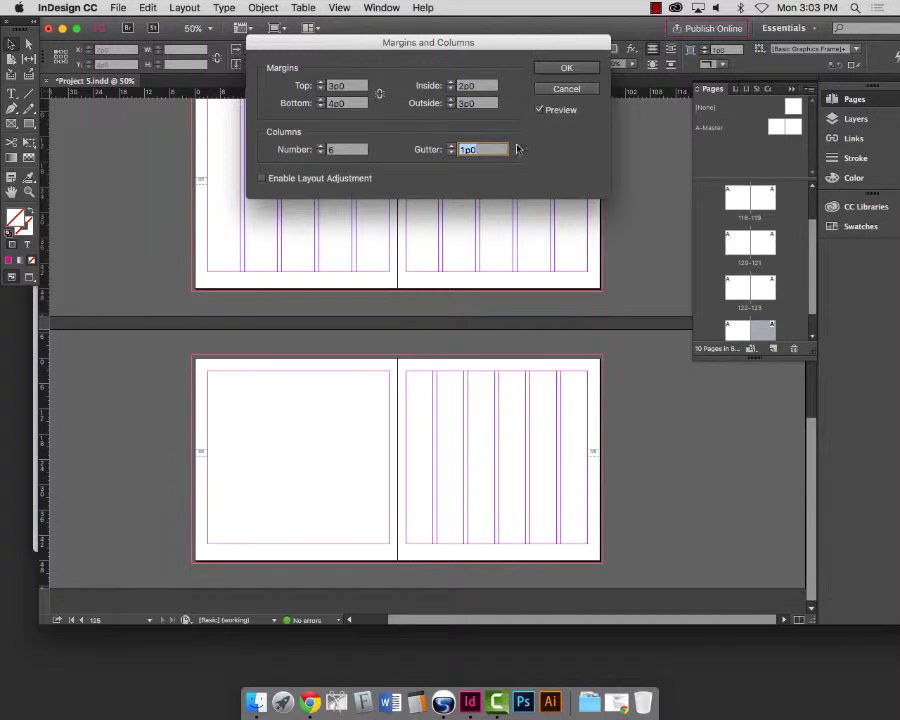
{"action": "left_click", "coordinate": [552, 66]}
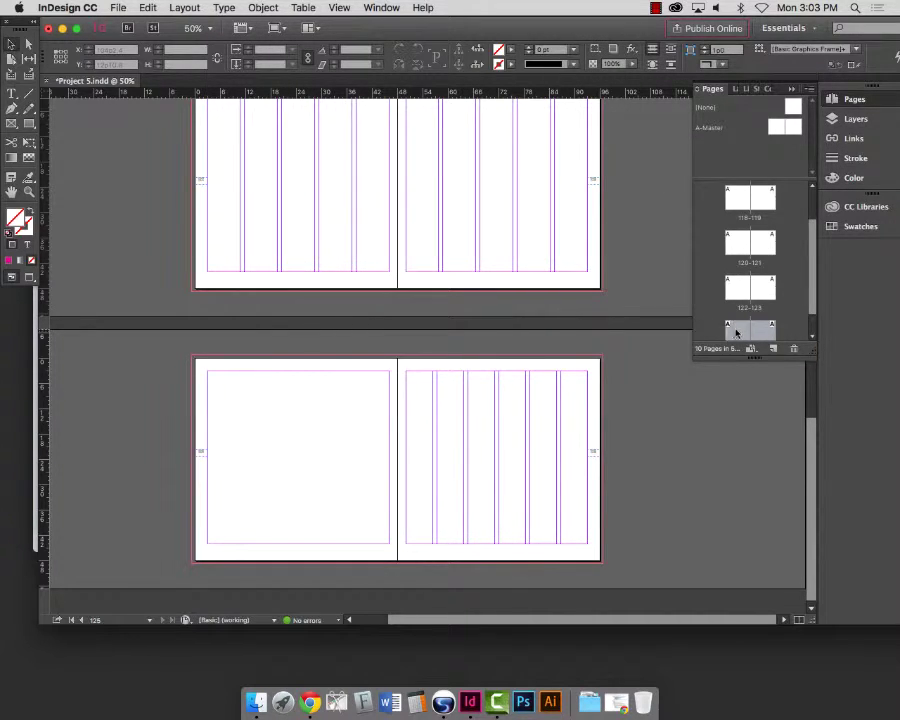
- With the whole 124-125 spread selected, set its pages to six columns
{"action": "left_click", "coordinate": [197, 6]}
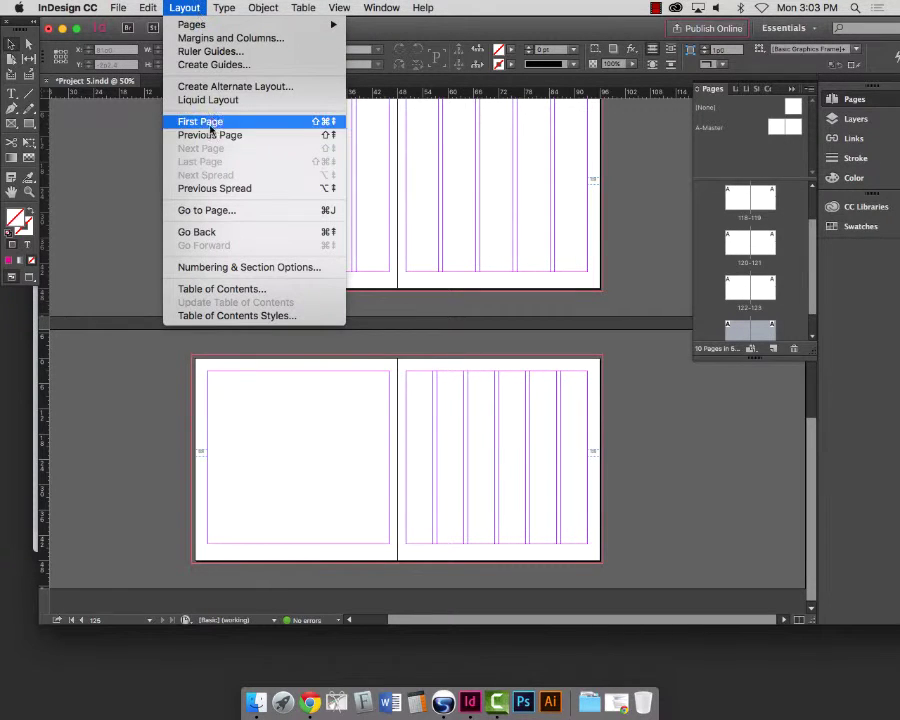
{"action": "left_click", "coordinate": [215, 38]}
{"action": "left_click", "coordinate": [349, 149]}
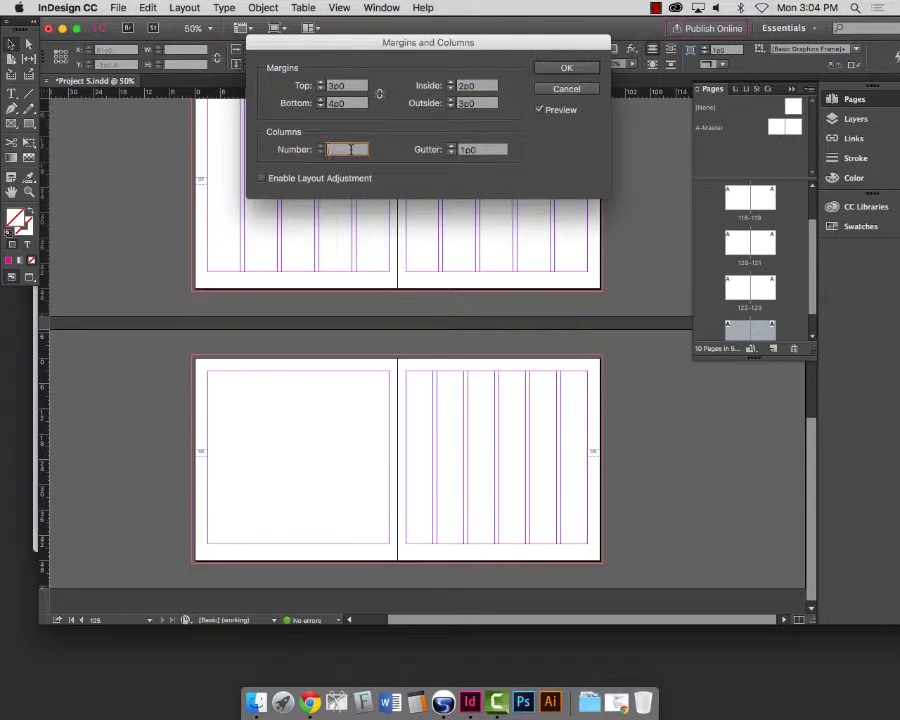
{"action": "type", "text": "6"}
{"action": "key", "text": "Tab"}
{"action": "left_click", "coordinate": [566, 67]}
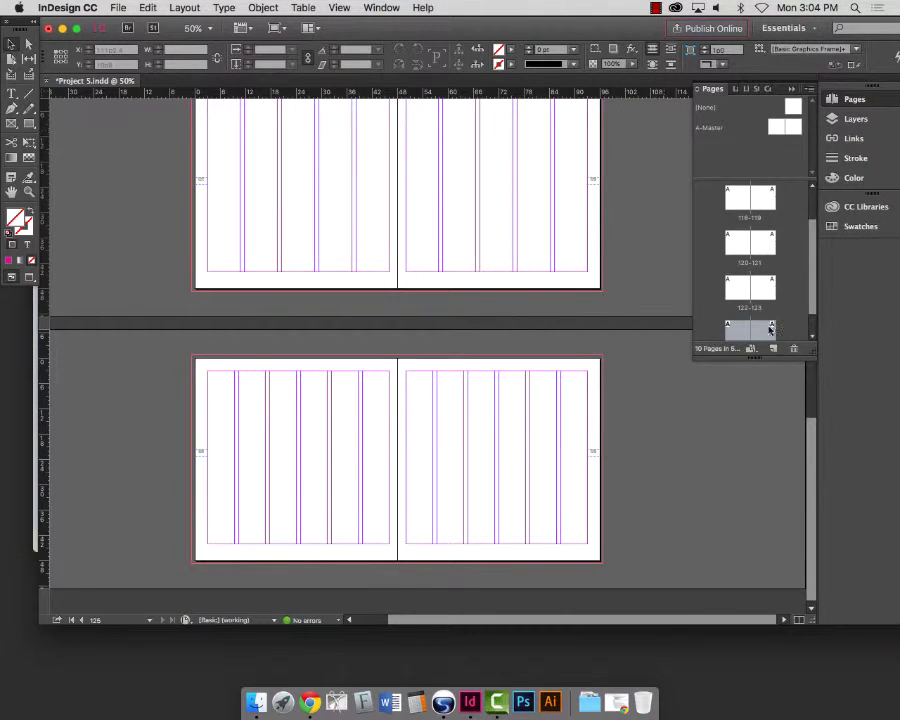
- Lengthen the Pages panel to fit another spread, add pages 126-127 and set both to seven columns
{"action": "left_click_drag", "start_coordinate": [753, 354], "coordinate": [753, 470]}
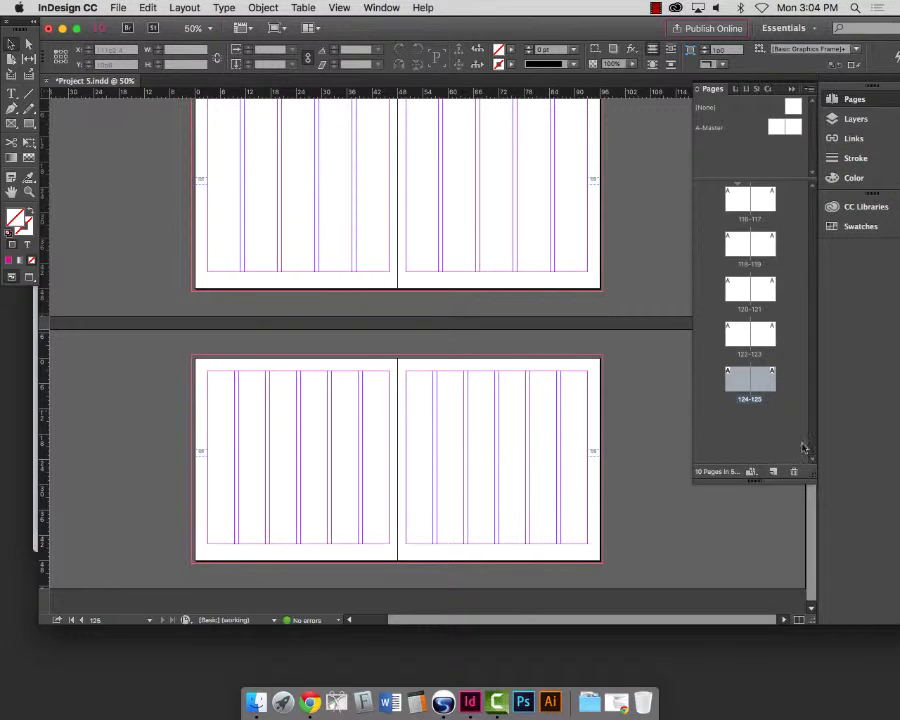
{"action": "left_click", "coordinate": [774, 470]}
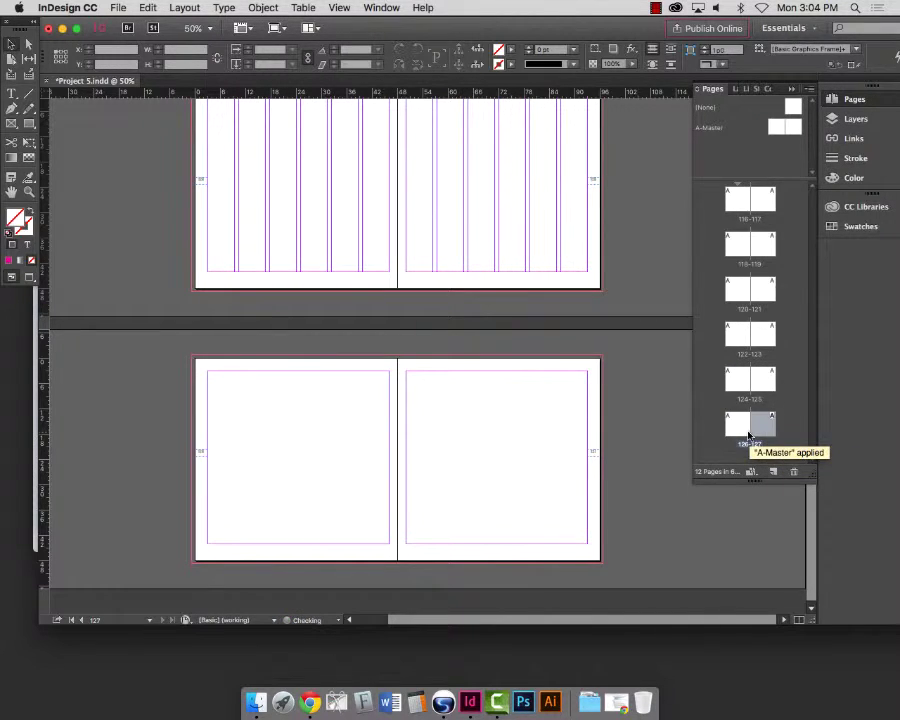
{"action": "left_click", "coordinate": [752, 441]}
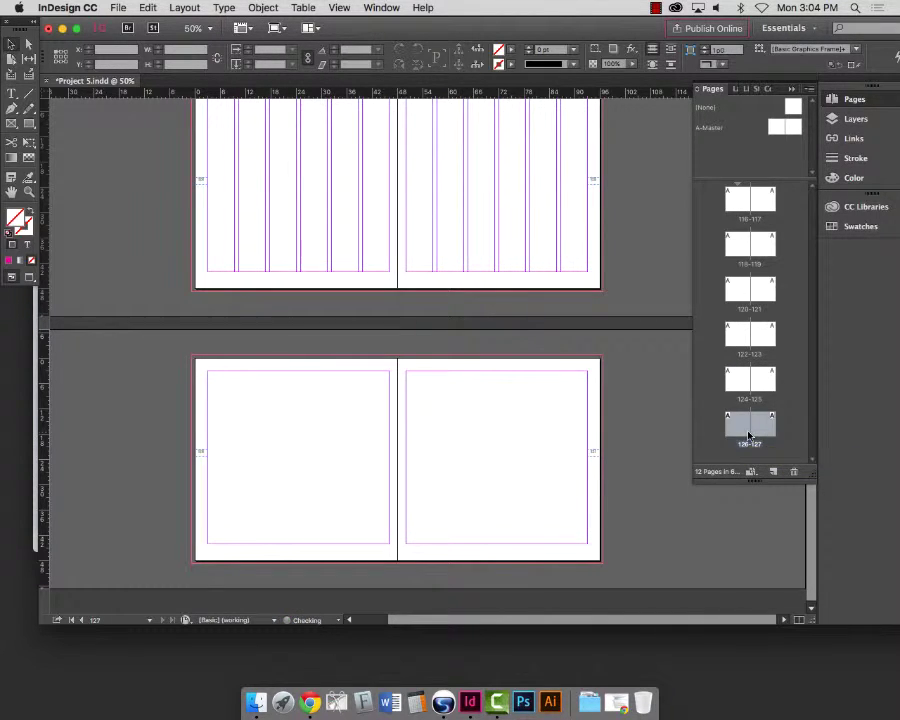
{"action": "left_click", "coordinate": [186, 8]}
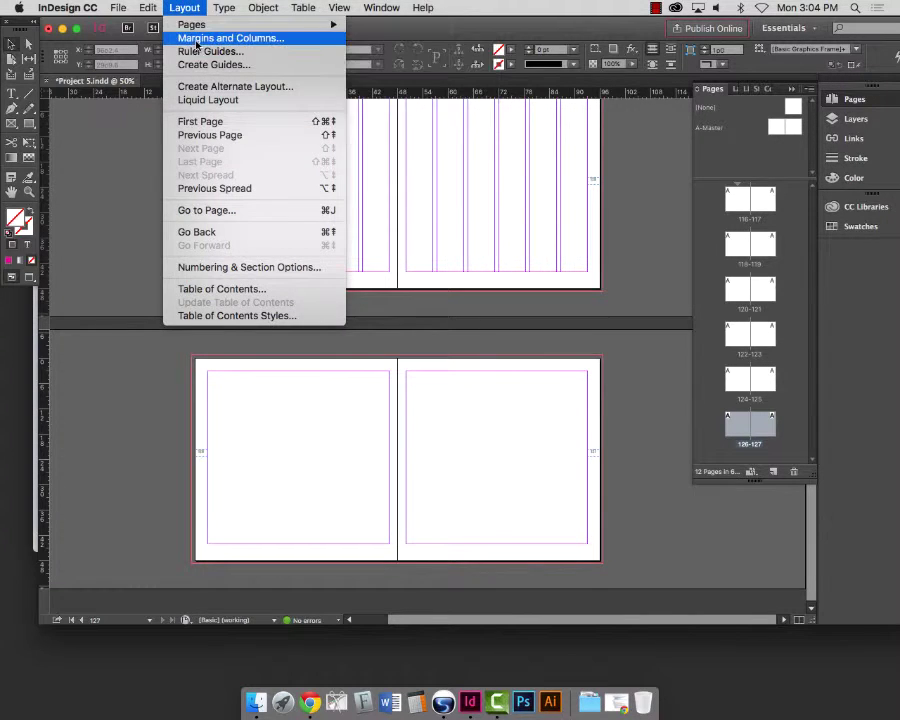
{"action": "left_click", "coordinate": [200, 38]}
{"action": "left_click", "coordinate": [321, 149]}
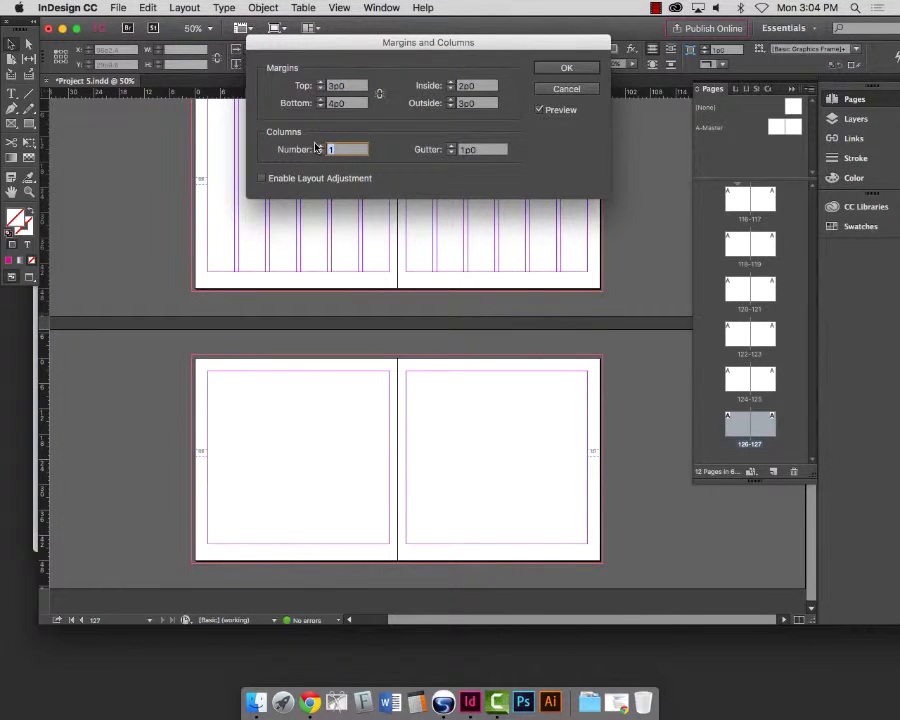
{"action": "type", "text": "7"}
{"action": "key", "text": "Tab"}
{"action": "left_click", "coordinate": [566, 67]}
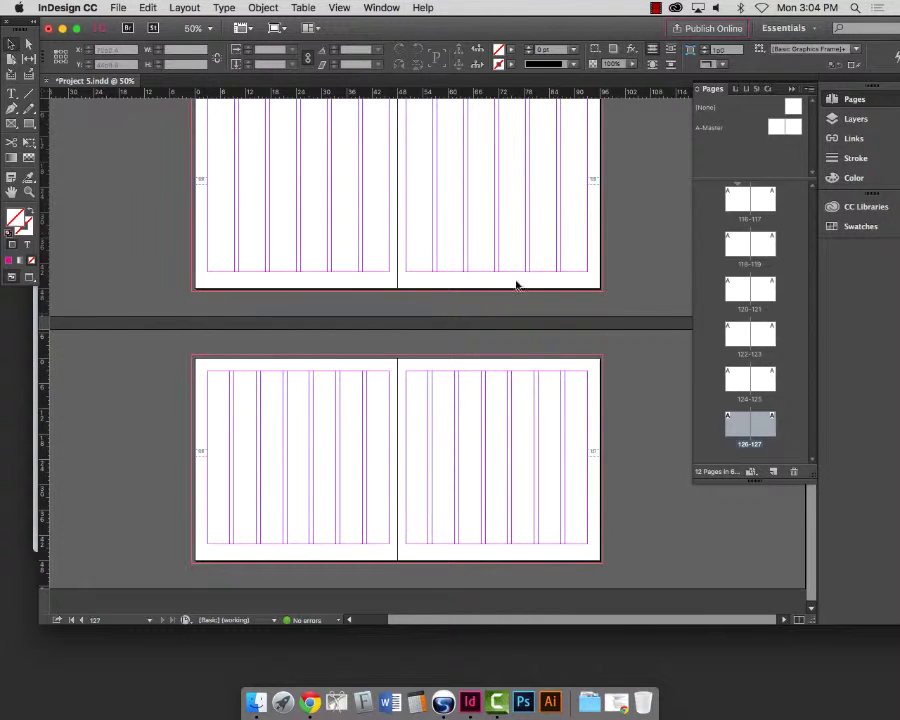
- Review the two- to seven-column grids across the spreads from pages 116-117 to 126-127
{"action": "scroll", "coordinate": [544, 296], "scroll_direction": "up", "scroll_amount": 10}
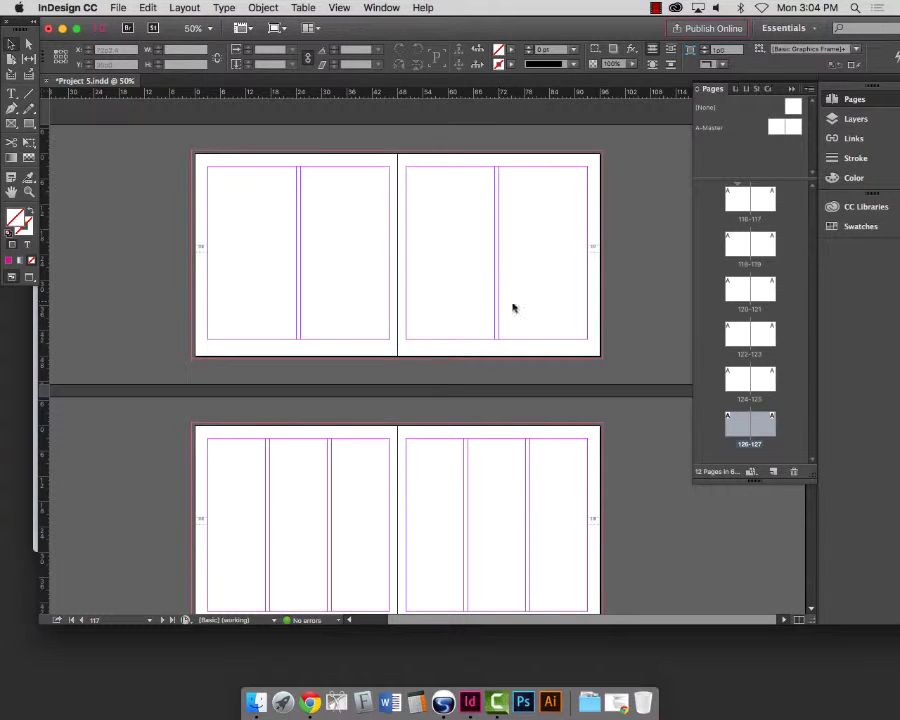
{"action": "scroll", "coordinate": [586, 314], "scroll_direction": "down", "scroll_amount": 5}
{"action": "scroll", "coordinate": [590, 318], "scroll_direction": "down", "scroll_amount": 8}
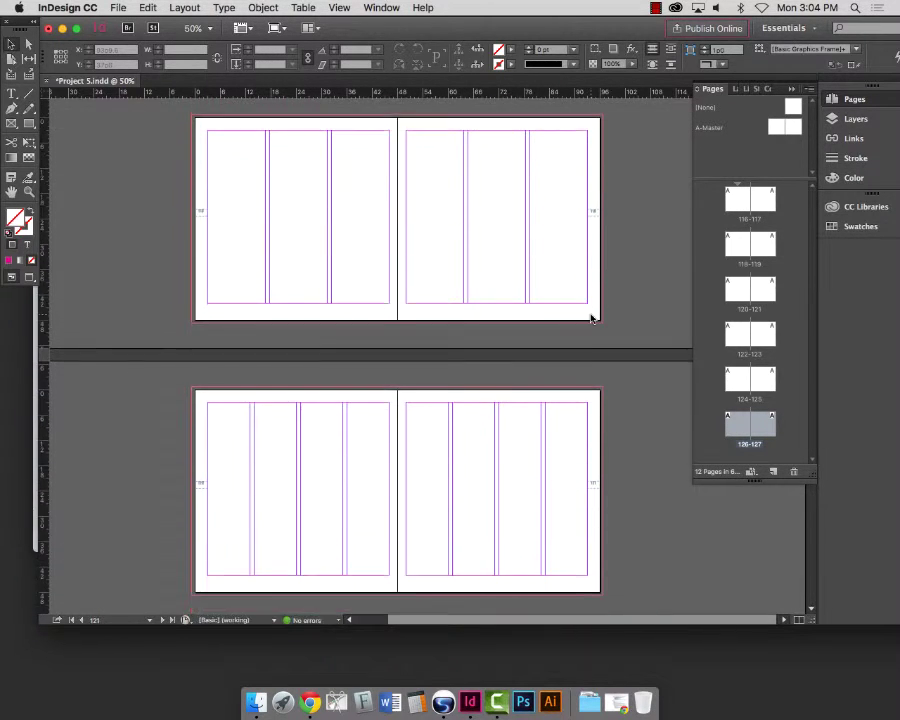
{"action": "scroll", "coordinate": [590, 318], "scroll_direction": "down", "scroll_amount": 1}
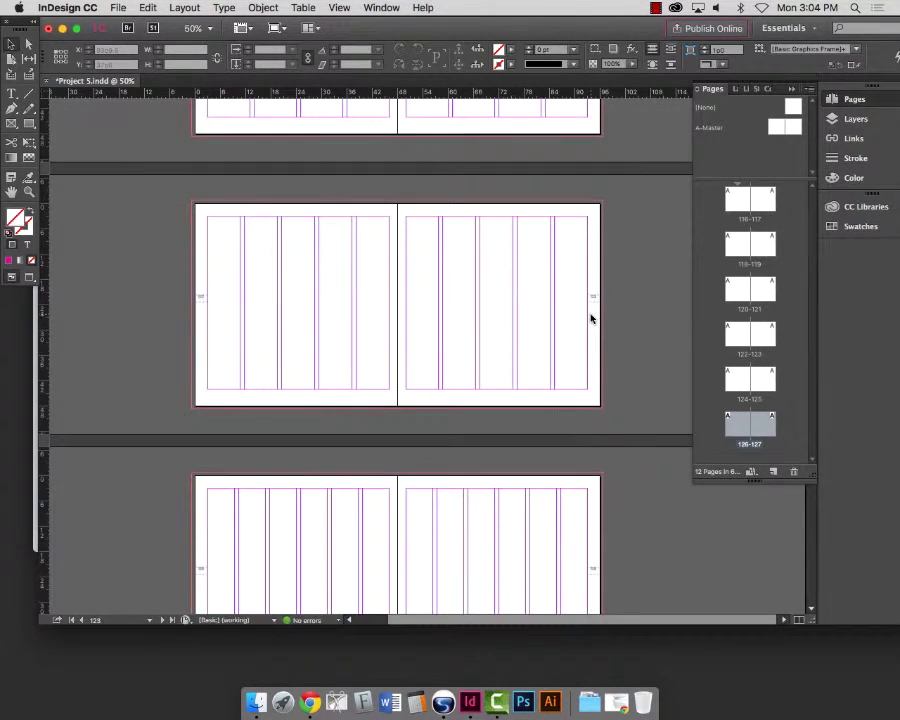
{"action": "scroll", "coordinate": [590, 318], "scroll_direction": "down", "scroll_amount": 3}
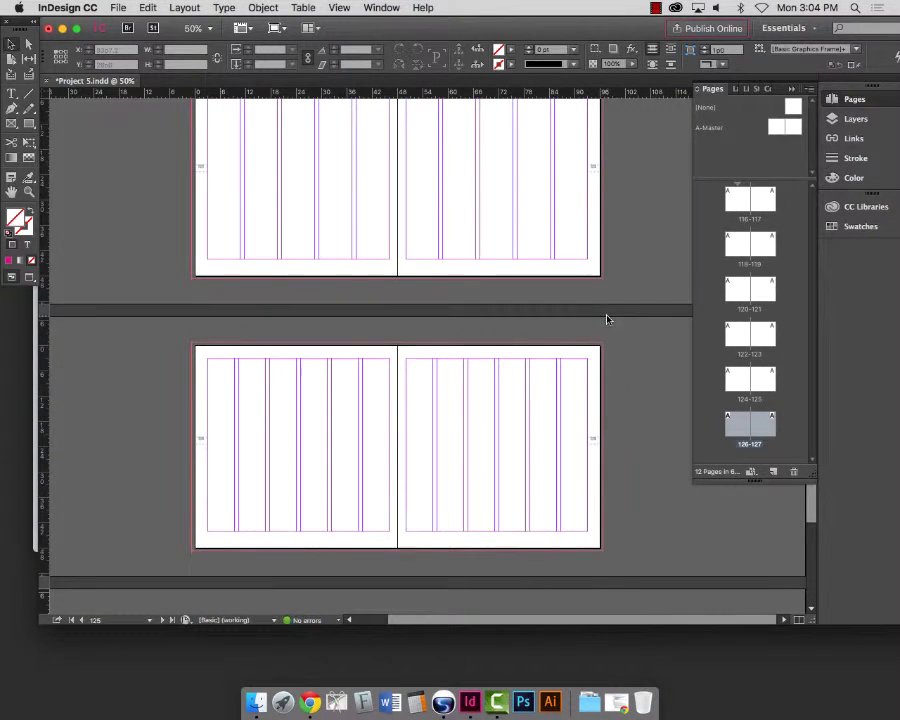
{"action": "scroll", "coordinate": [600, 318], "scroll_direction": "down", "scroll_amount": 5}
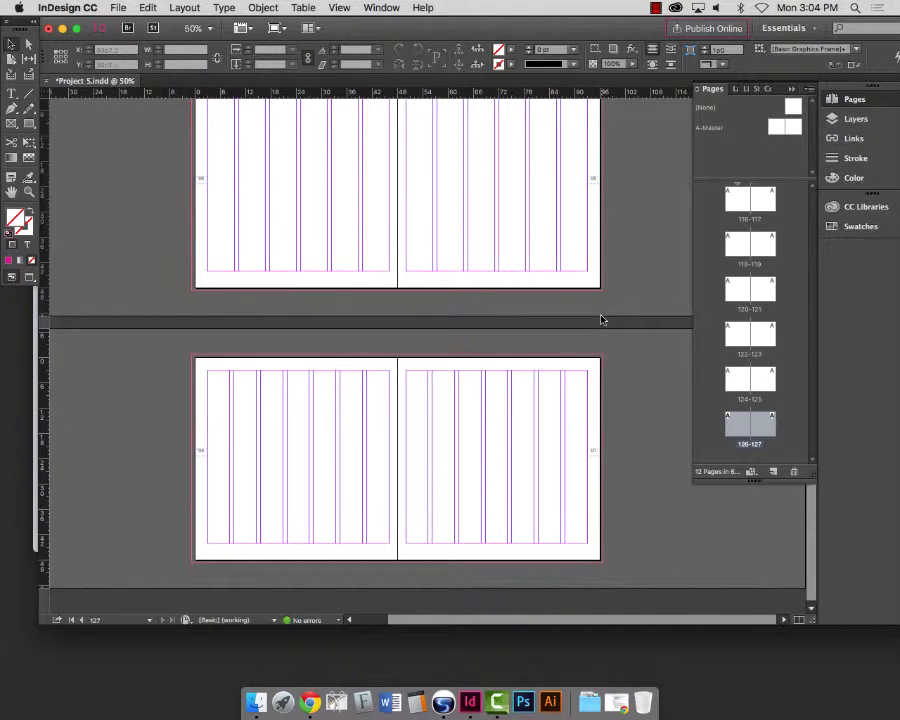
{"action": "scroll", "coordinate": [604, 321], "scroll_direction": "up", "scroll_amount": 5}
{"action": "scroll", "coordinate": [602, 321], "scroll_direction": "down", "scroll_amount": 5}
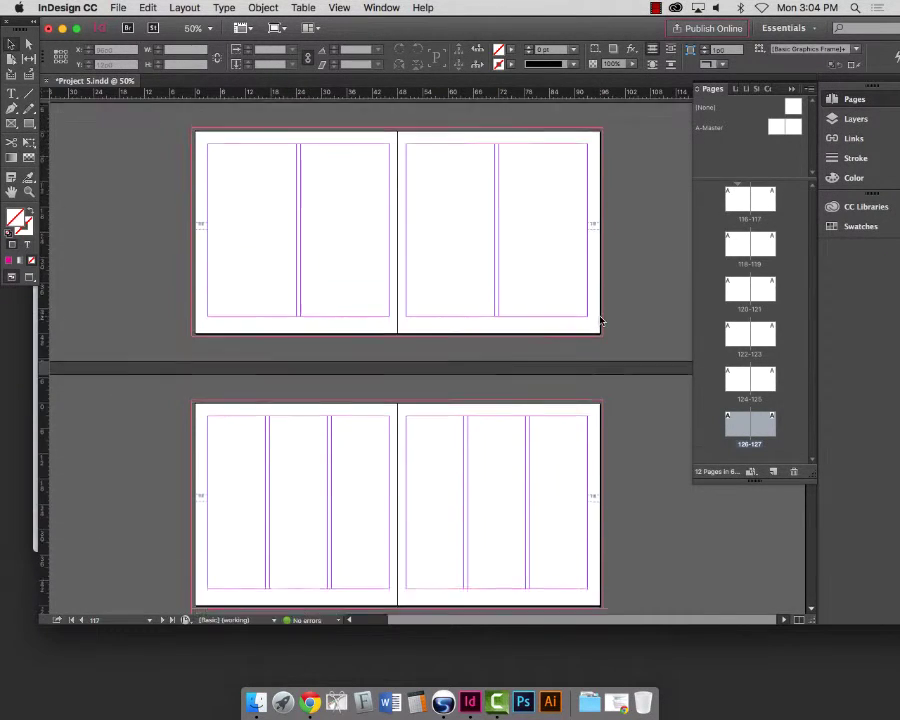
{"action": "scroll", "coordinate": [601, 321], "scroll_direction": "up", "scroll_amount": 10}
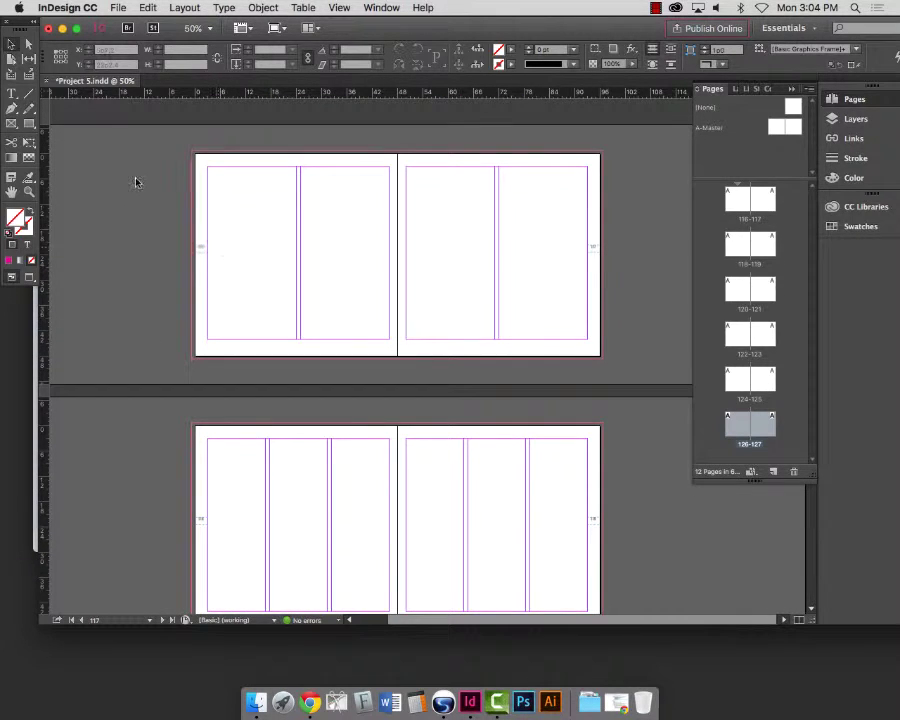
- Save the document as Project 5 in the Project 5 - Grids and Layout folder, replacing the existing file
{"action": "left_click", "coordinate": [116, 7]}
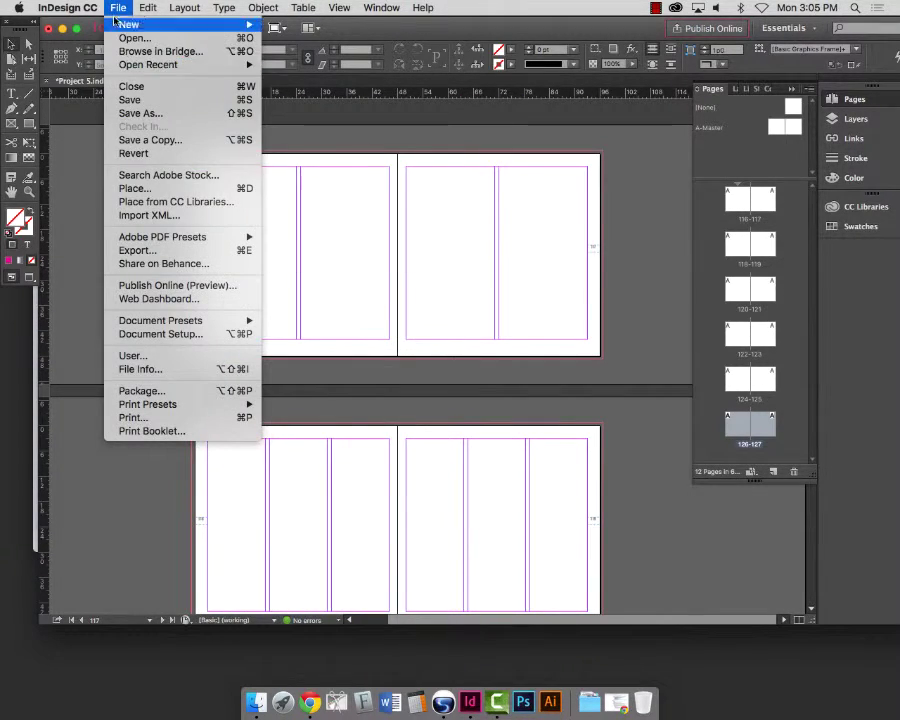
{"action": "left_click", "coordinate": [160, 113]}
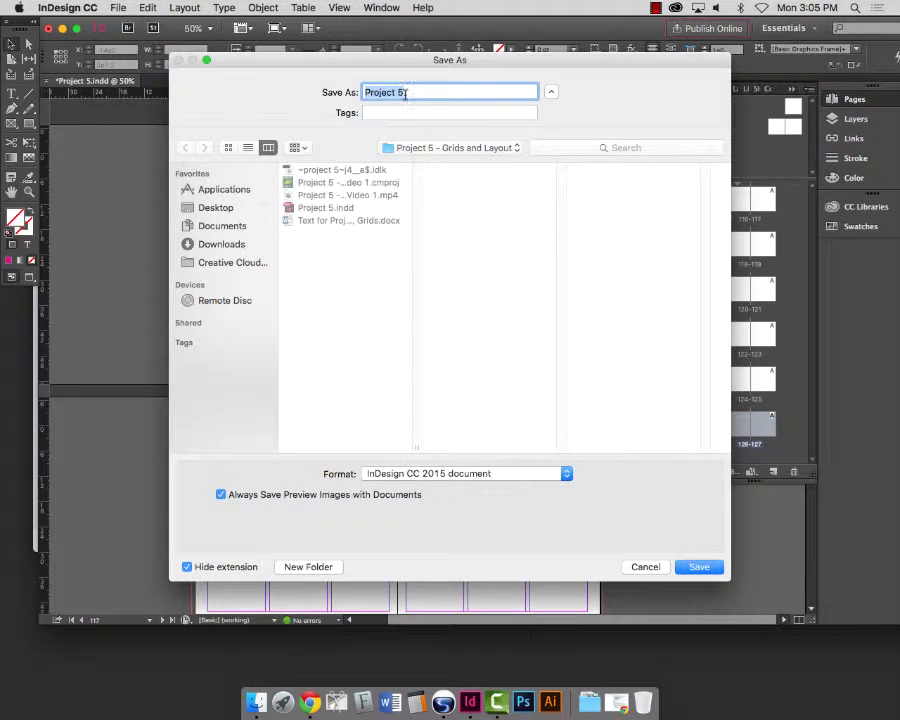
{"action": "left_click", "coordinate": [700, 568]}
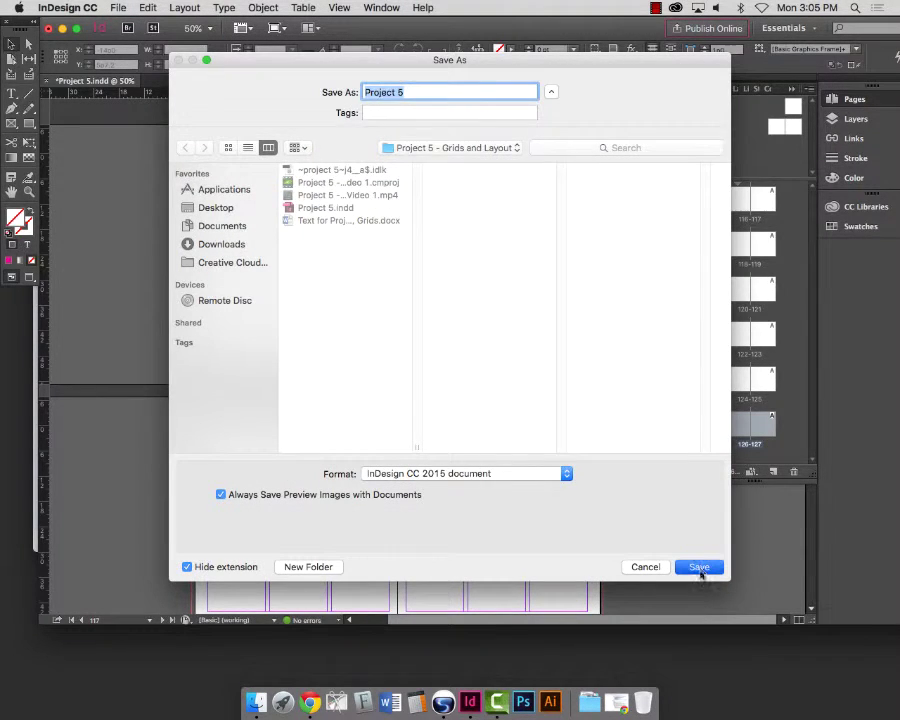
{"action": "left_click", "coordinate": [557, 151]}
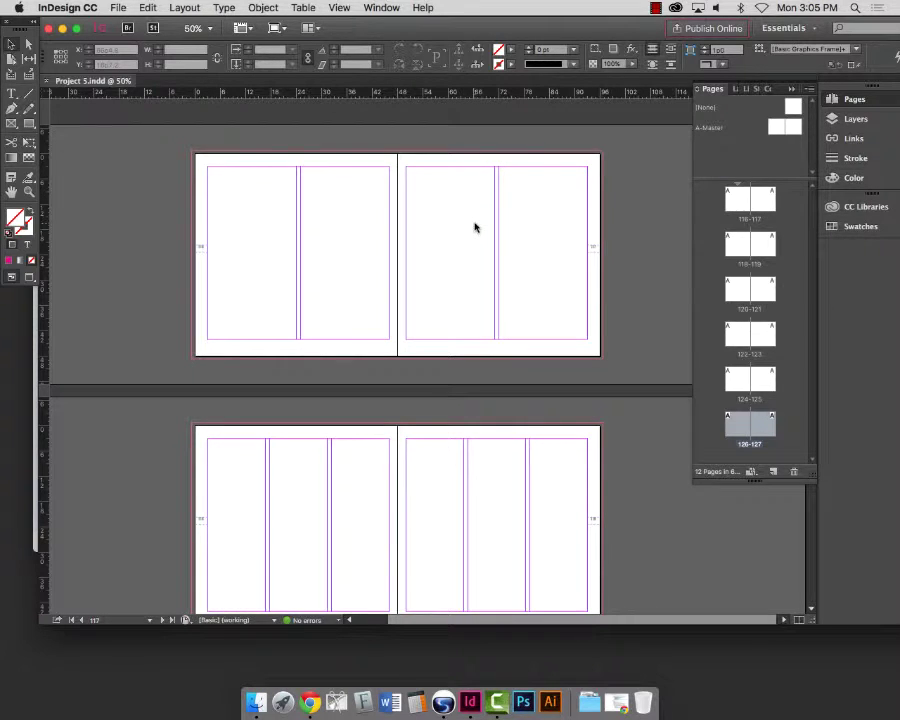
- Look over the spreads down to 126-127, and enlarge the 116-117 spread to 100% with page 116 in view
{"action": "scroll", "coordinate": [544, 238], "scroll_direction": "down", "scroll_amount": 5}
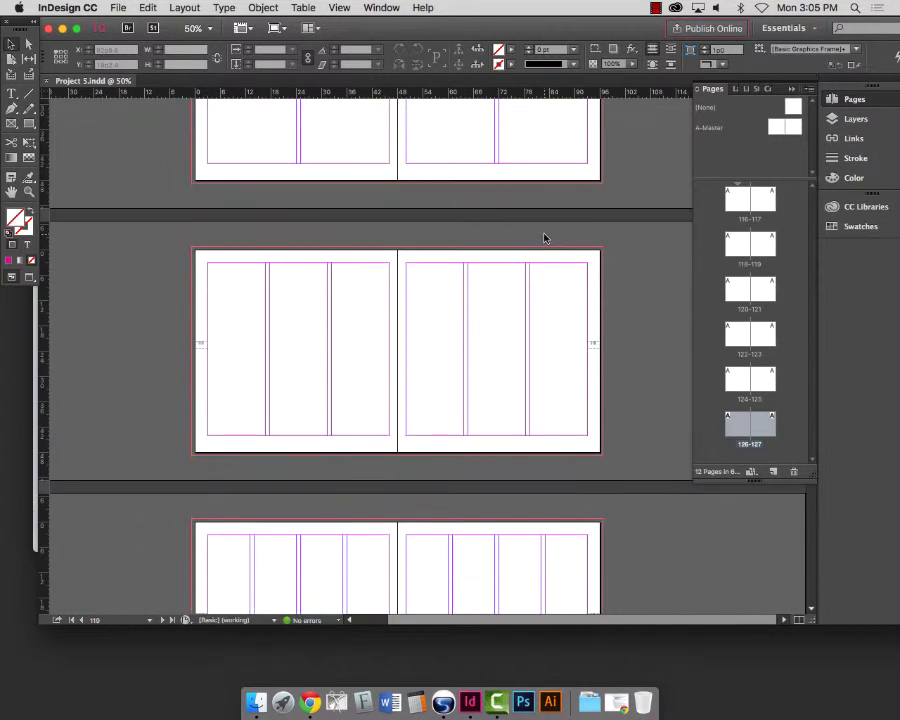
{"action": "scroll", "coordinate": [544, 238], "scroll_direction": "down", "scroll_amount": 1}
{"action": "scroll", "coordinate": [544, 238], "scroll_direction": "down", "scroll_amount": 4}
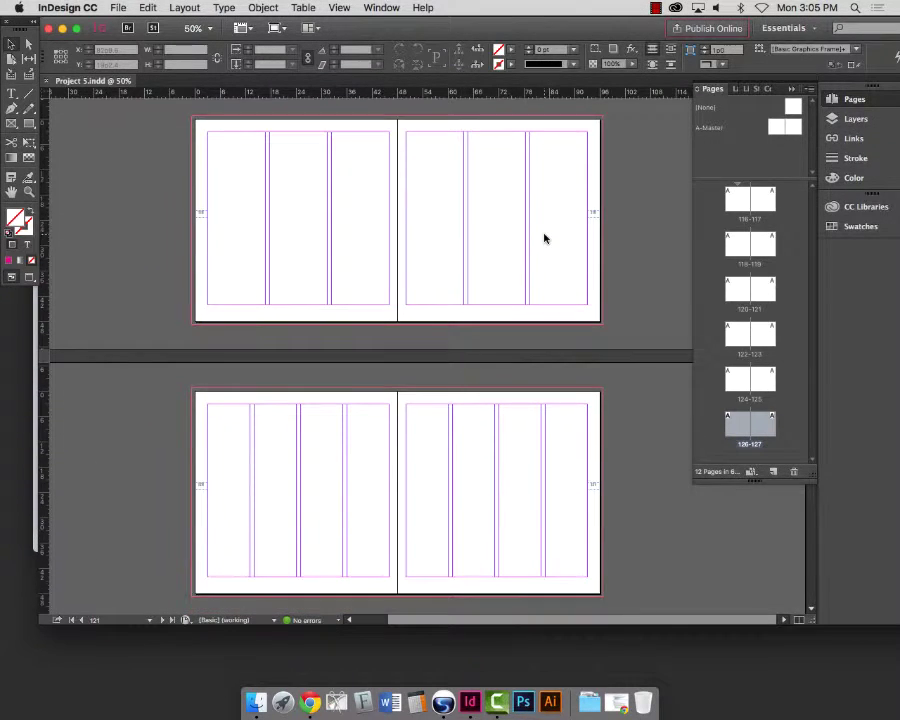
{"action": "scroll", "coordinate": [544, 238], "scroll_direction": "down", "scroll_amount": 10}
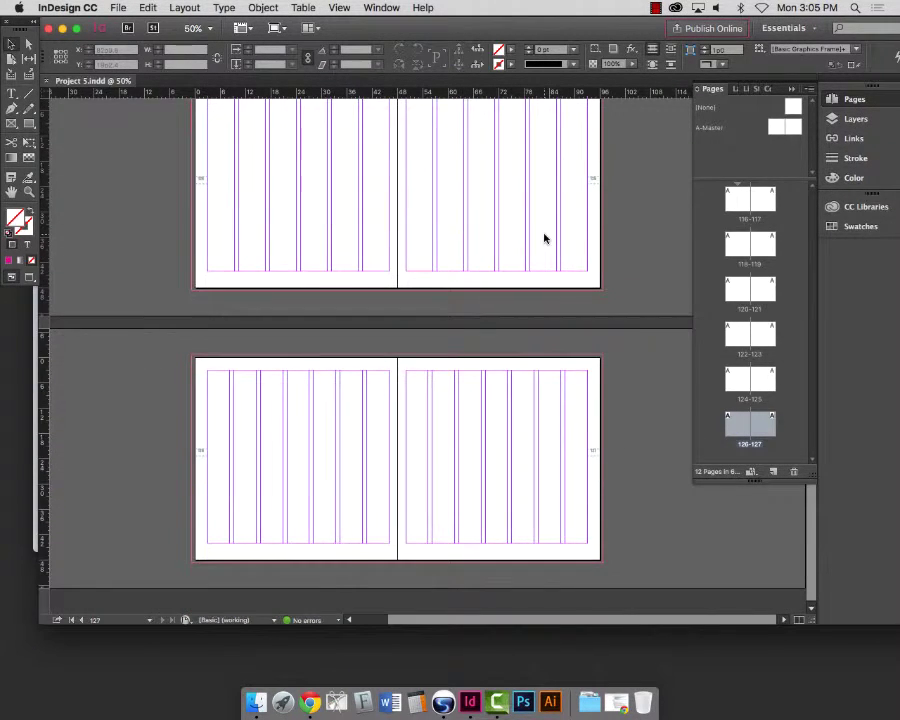
{"action": "scroll", "coordinate": [544, 238], "scroll_direction": "up", "scroll_amount": 15}
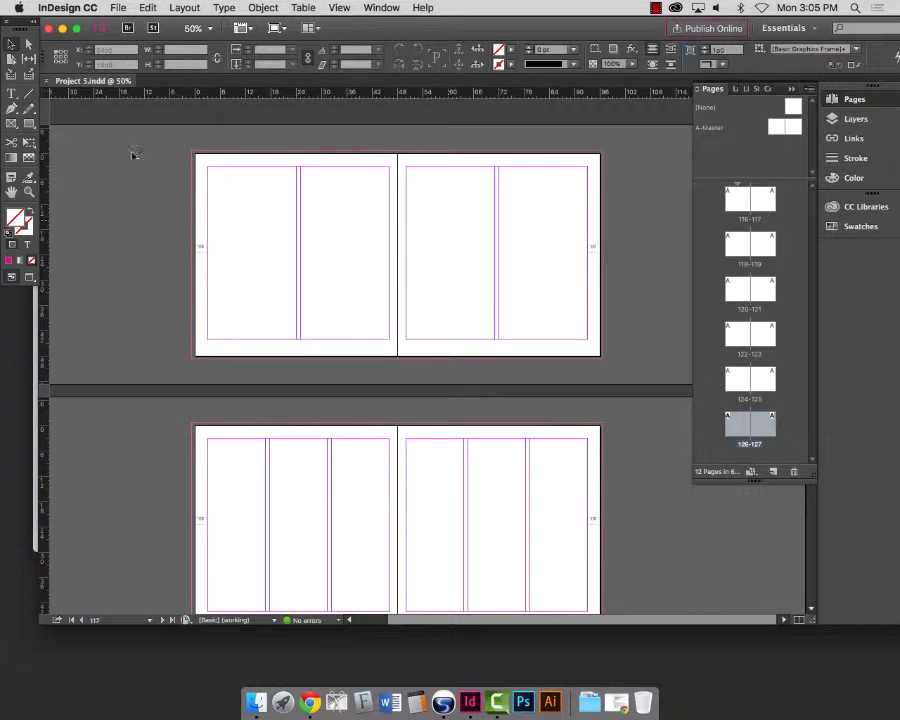
{"action": "left_click", "coordinate": [30, 193]}
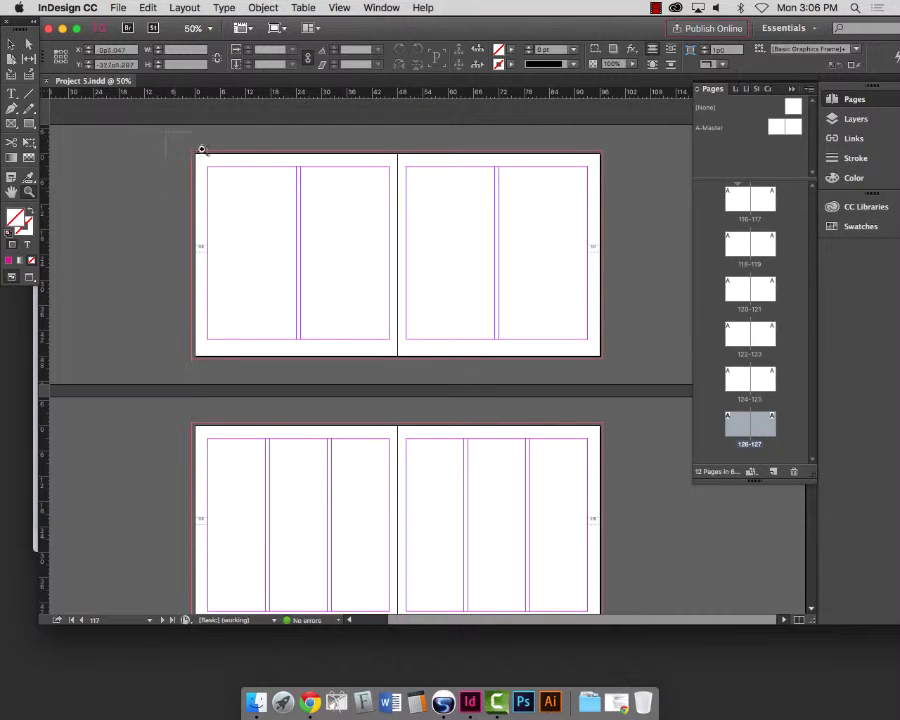
{"action": "left_click_drag", "start_coordinate": [166, 132], "coordinate": [662, 375]}
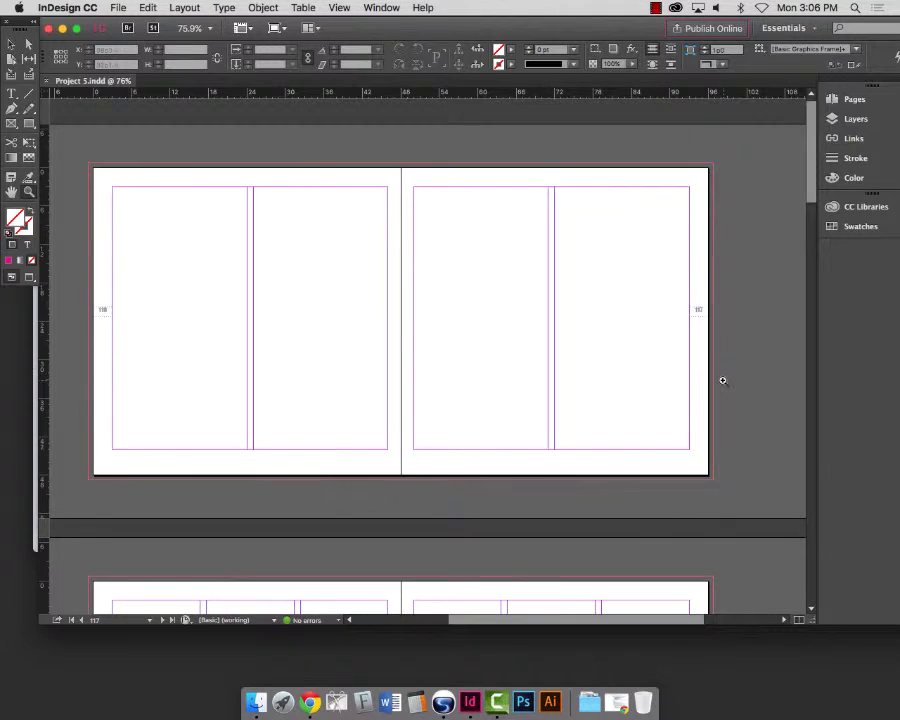
{"action": "key", "text": "super+minus"}
{"action": "key", "text": "super+equal"}
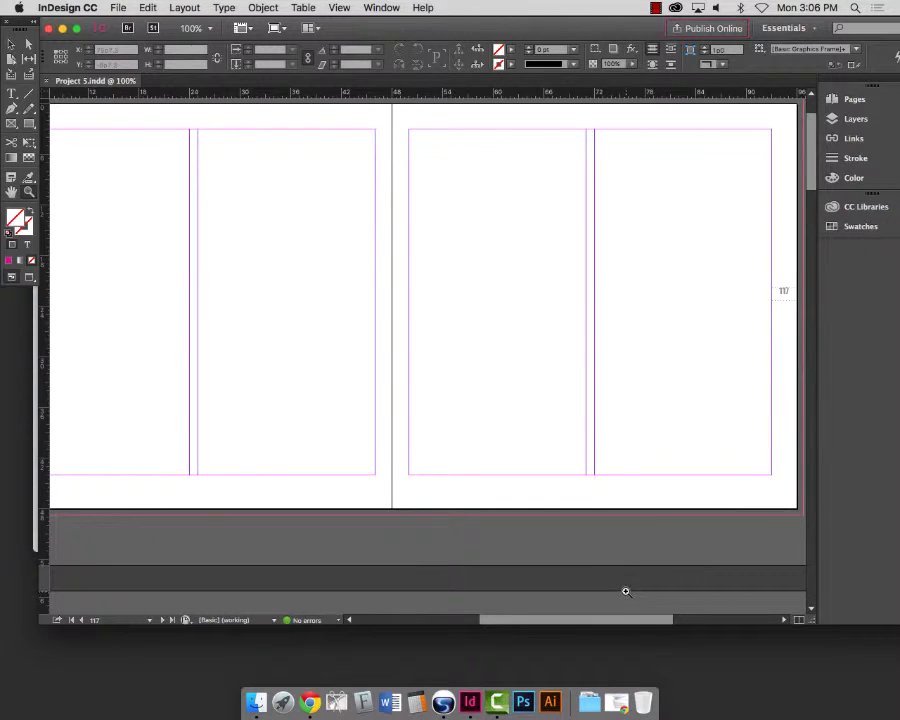
{"action": "scroll", "coordinate": [631, 585], "scroll_direction": "up", "scroll_amount": 1}
{"action": "left_click_drag", "start_coordinate": [629, 621], "coordinate": [609, 624]}
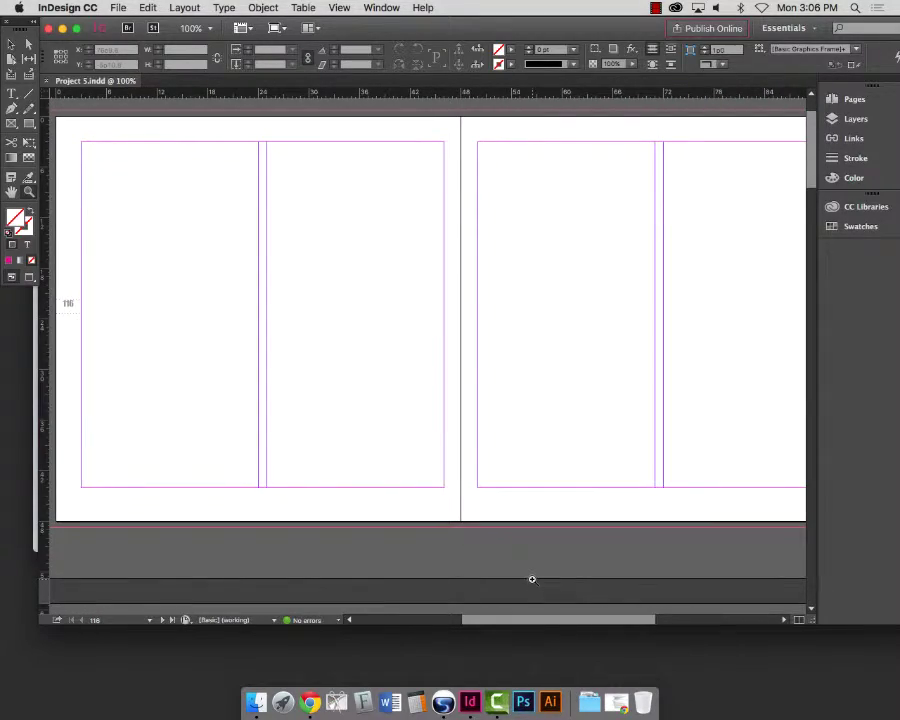
- In Chrome, start saving the linked file Text for Project 5, Grids.docx from the assignment page, and return to InDesign without saving it
{"action": "left_click", "coordinate": [310, 703]}
{"action": "scroll", "coordinate": [450, 320], "scroll_direction": "up", "scroll_amount": 5}
{"action": "scroll", "coordinate": [451, 310], "scroll_direction": "down", "scroll_amount": 5}
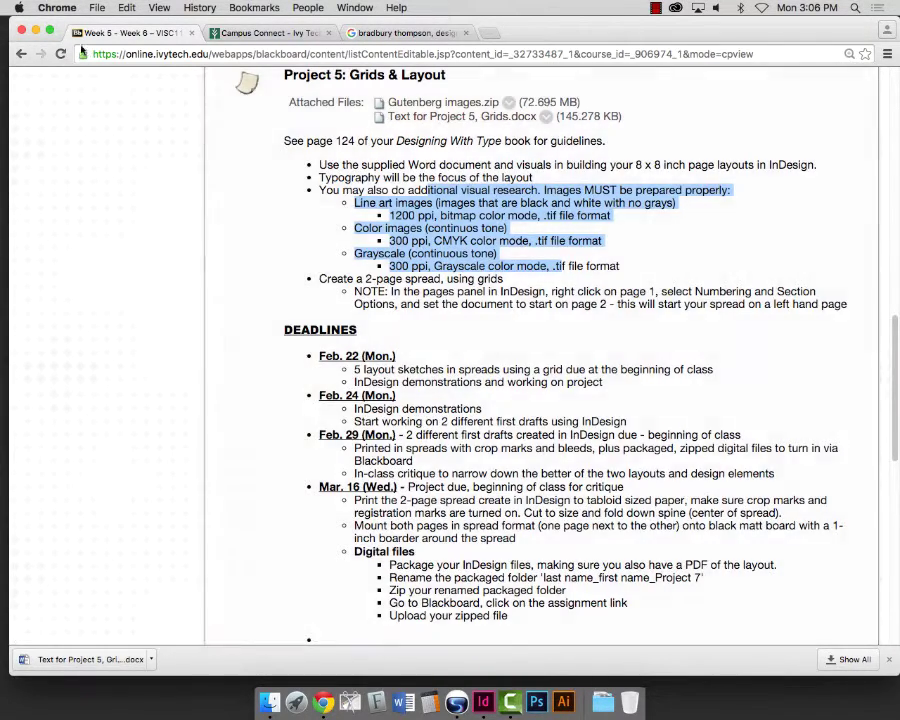
{"action": "right_click", "coordinate": [432, 118]}
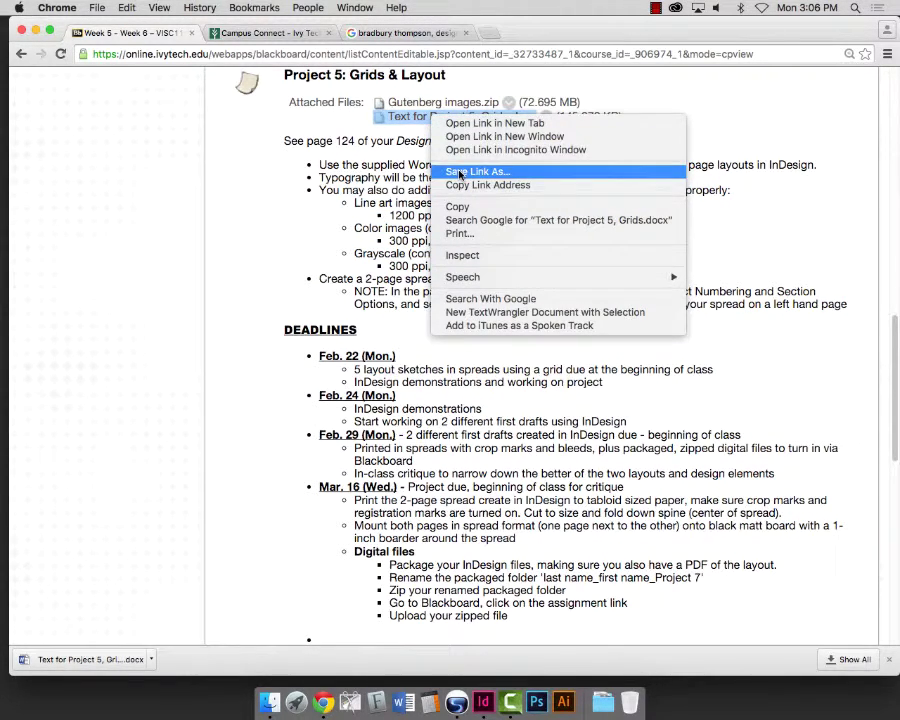
{"action": "left_click", "coordinate": [459, 174]}
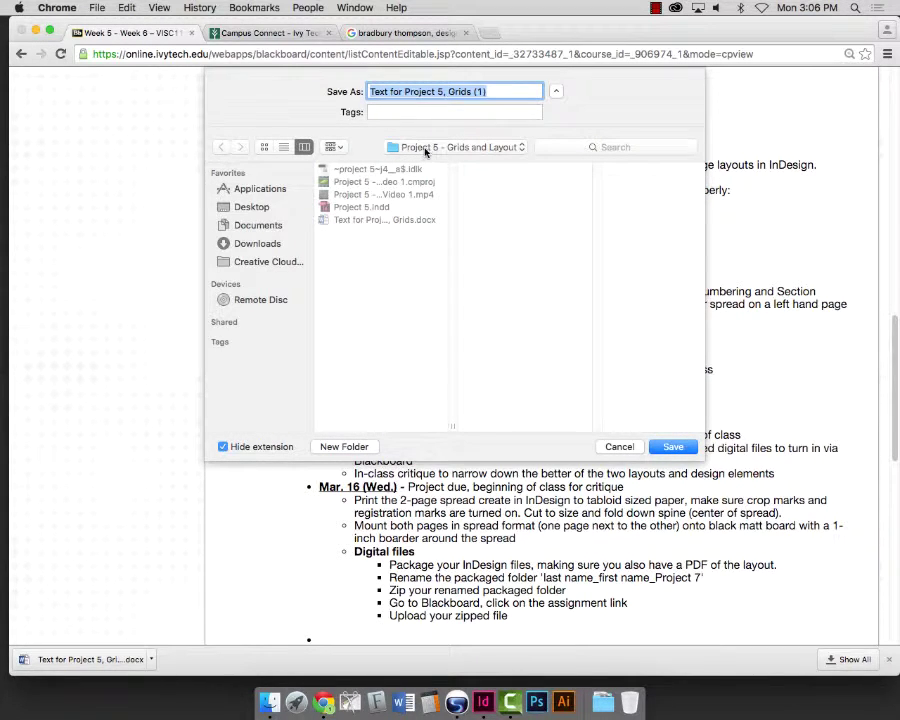
{"action": "left_click", "coordinate": [628, 446]}
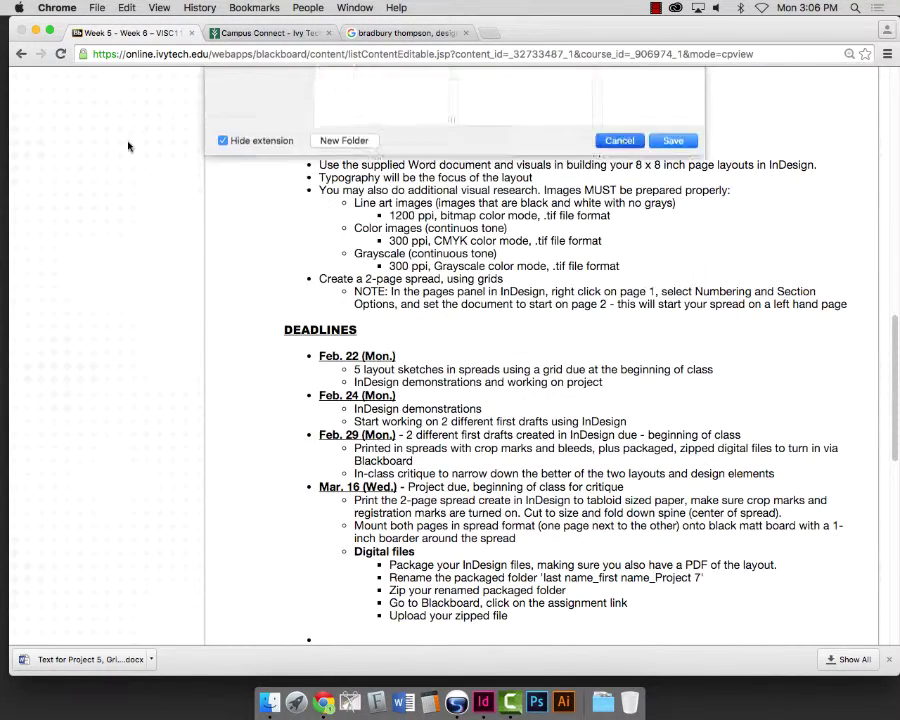
{"action": "left_click", "coordinate": [35, 32]}
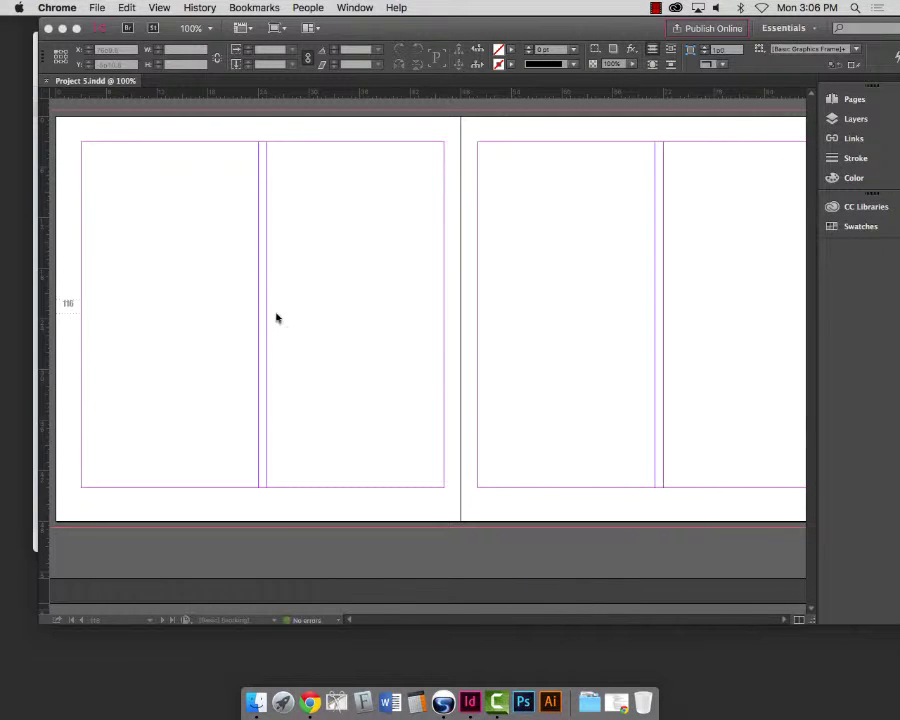
{"action": "left_click", "coordinate": [281, 551]}
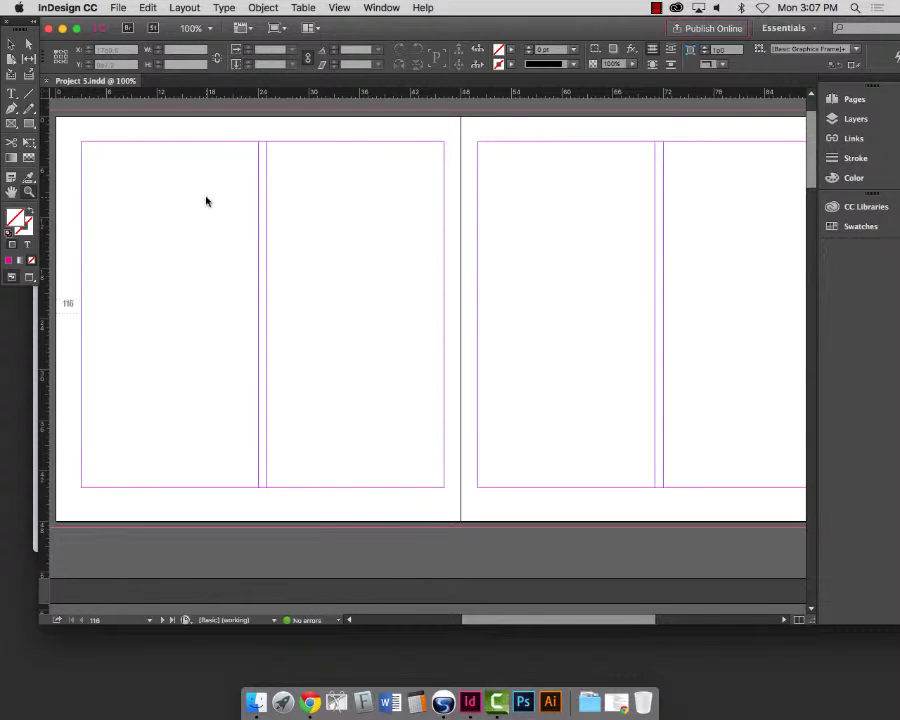
- Load the Word file Text for Project 5, Grids.docx for placement in the layout
{"action": "left_click", "coordinate": [120, 8]}
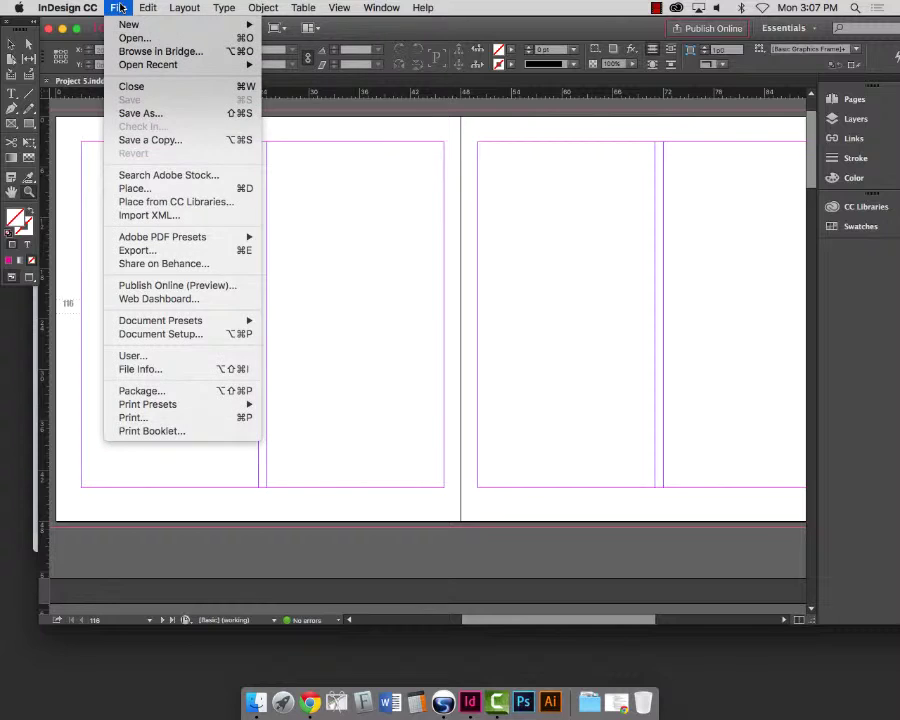
{"action": "left_click", "coordinate": [243, 189]}
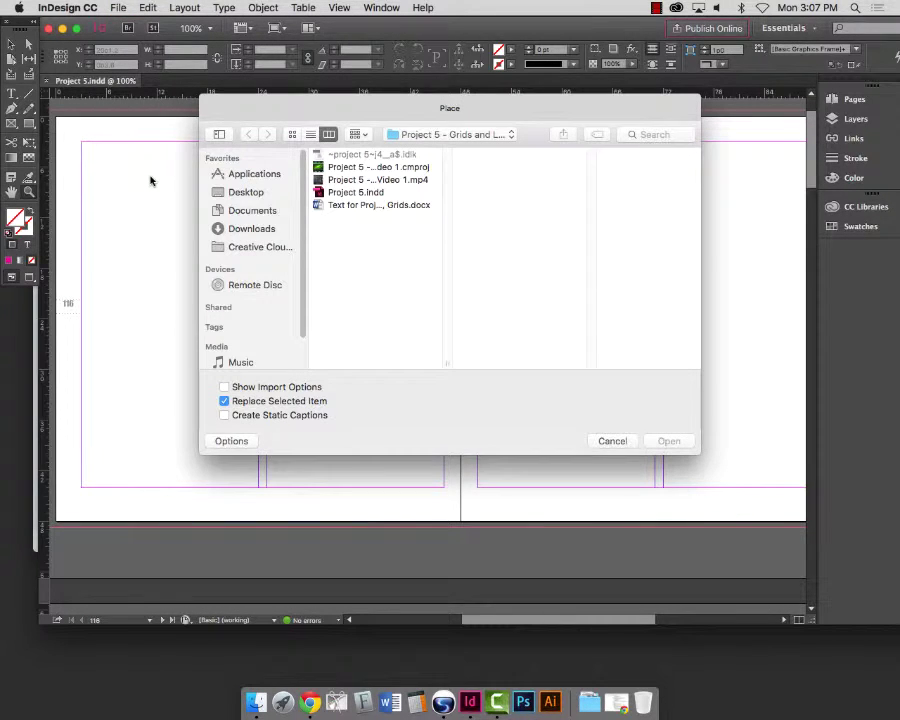
{"action": "left_click_drag", "start_coordinate": [346, 114], "coordinate": [289, 29]}
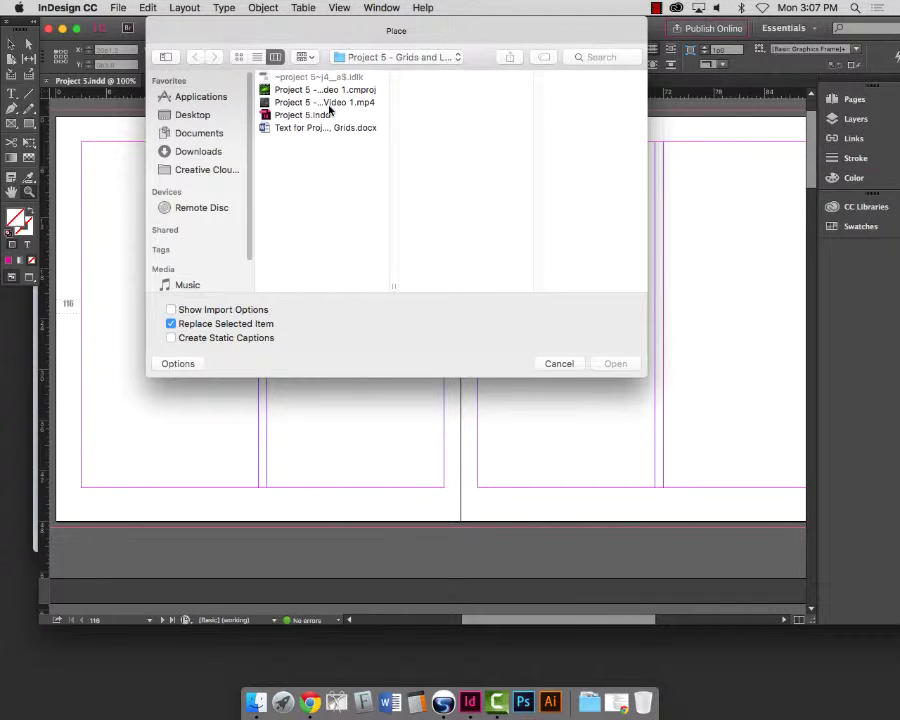
{"action": "left_click", "coordinate": [311, 131]}
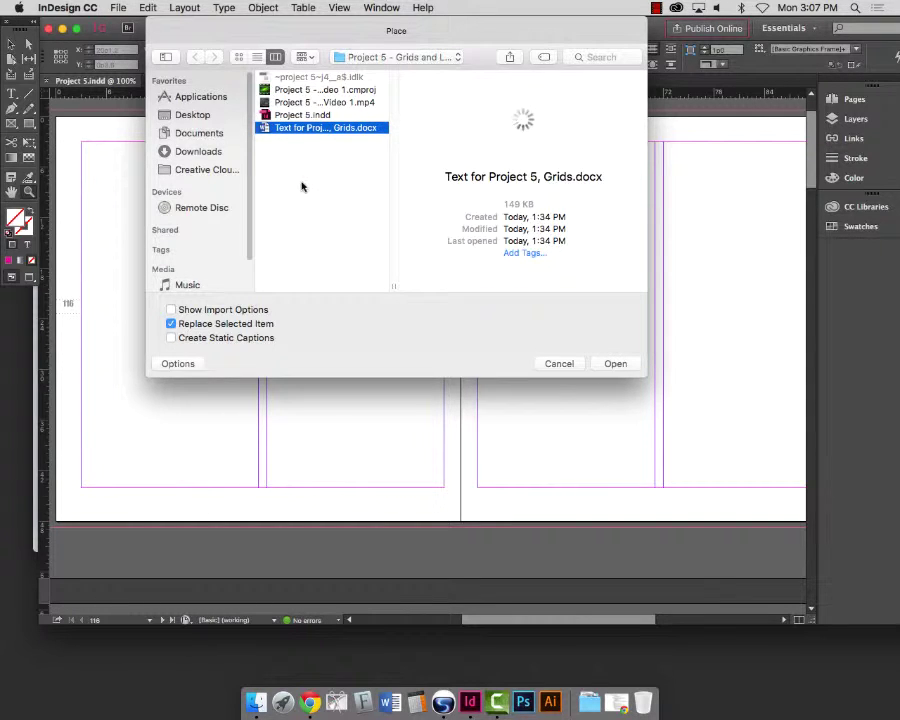
{"action": "double_click", "coordinate": [256, 133]}
{"action": "left_click", "coordinate": [253, 136]}
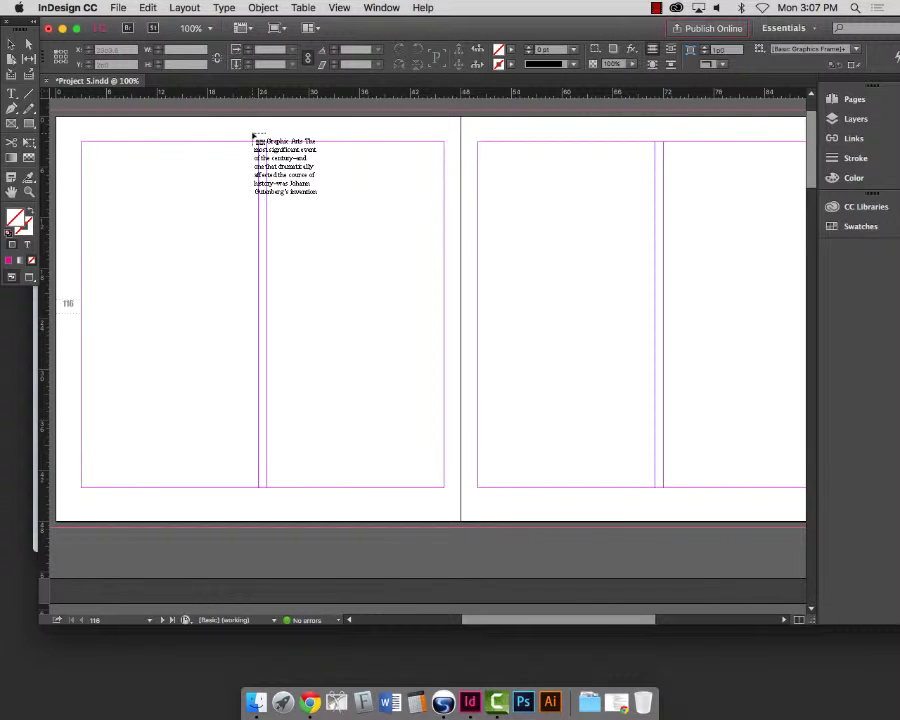
- Try placing the loaded text in the first column of page 116, and undo the trial text placements
{"action": "left_click_drag", "start_coordinate": [243, 133], "coordinate": [82, 144]}
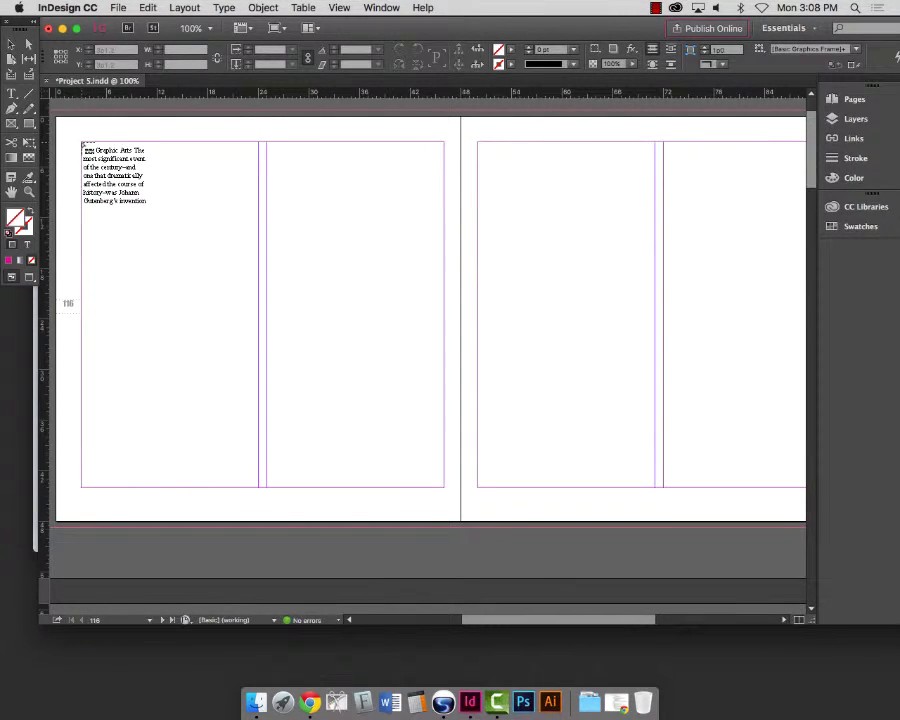
{"action": "left_click", "coordinate": [82, 144]}
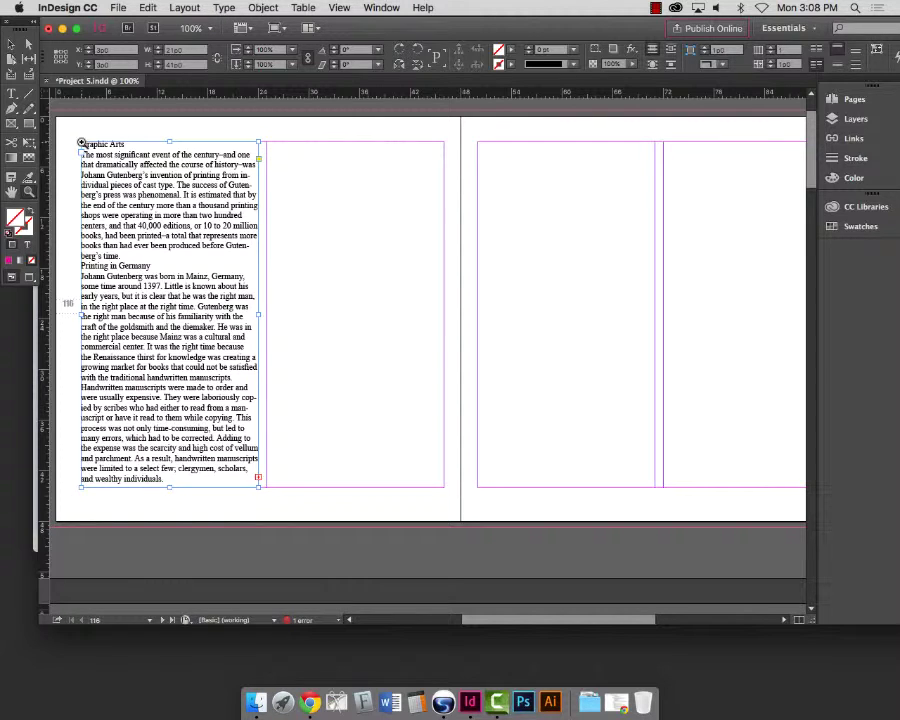
{"action": "key", "text": "super+z"}
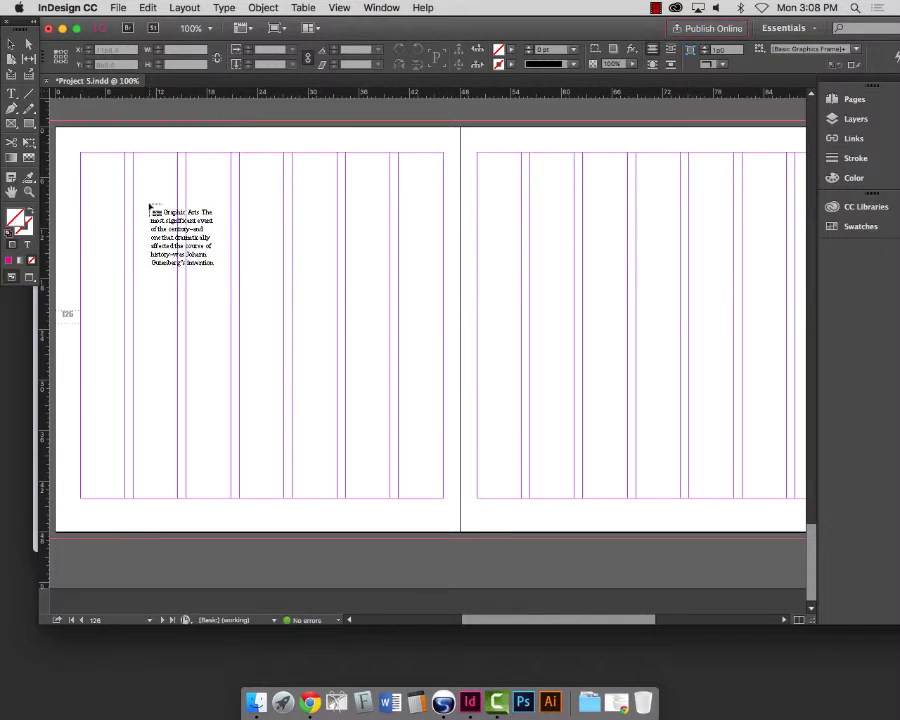
{"action": "key", "text": "super+z"}
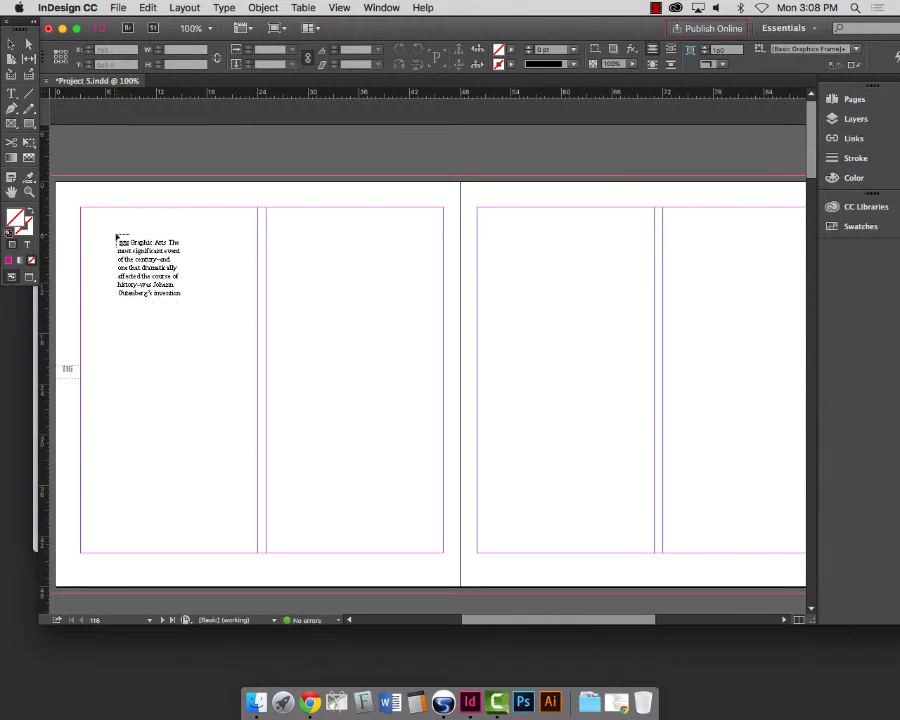
{"action": "key", "text": "super+z"}
{"action": "key", "text": "super+z"}
{"action": "key", "text": "super+z"}
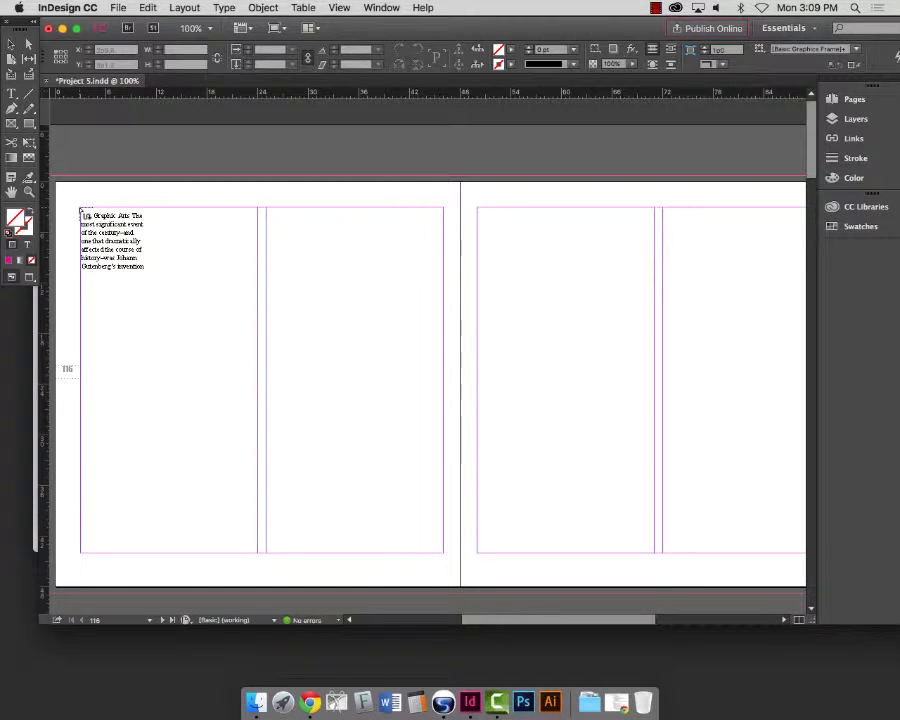
- Autoflow the loaded Word text from the first column of page 116 onto page 117, and select the whole story to check its threaded frames
{"action": "left_click", "coordinate": [80, 210], "text": "shift"}
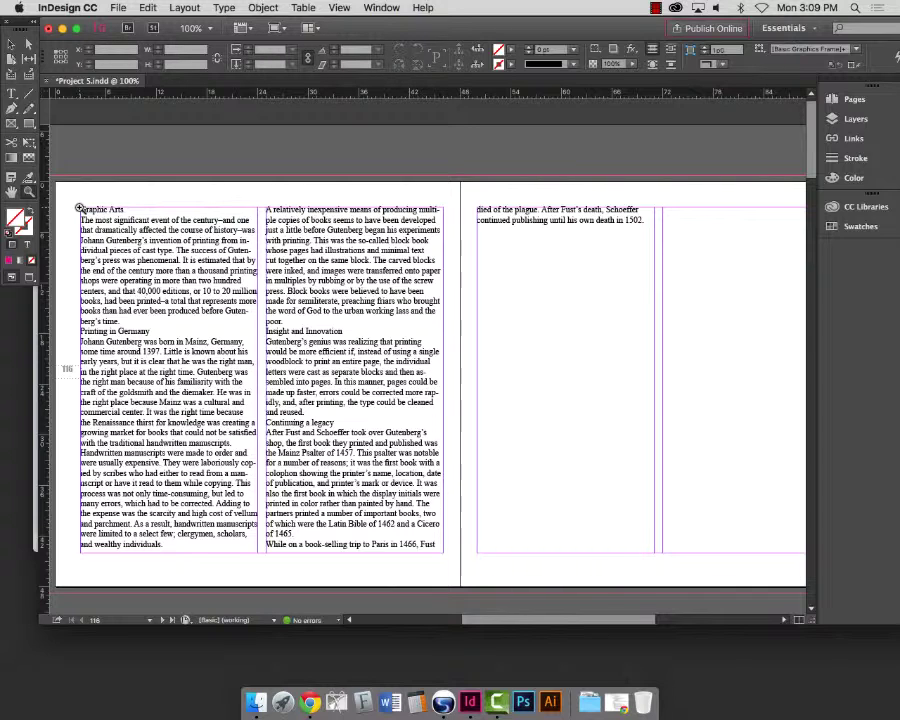
{"action": "left_click", "coordinate": [12, 93]}
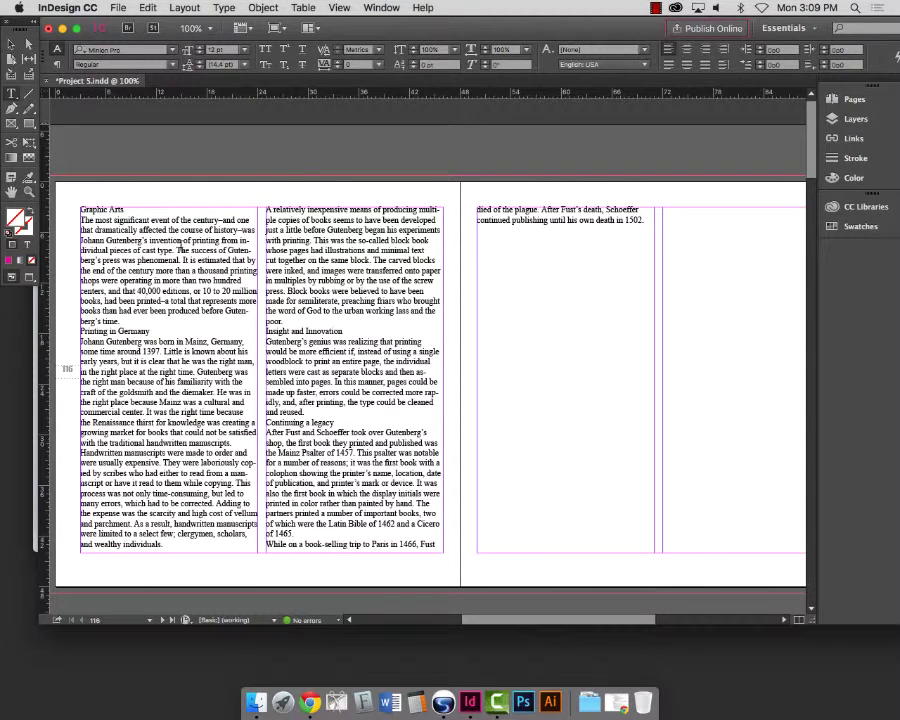
{"action": "left_click", "coordinate": [181, 241]}
{"action": "key", "text": "super+a"}
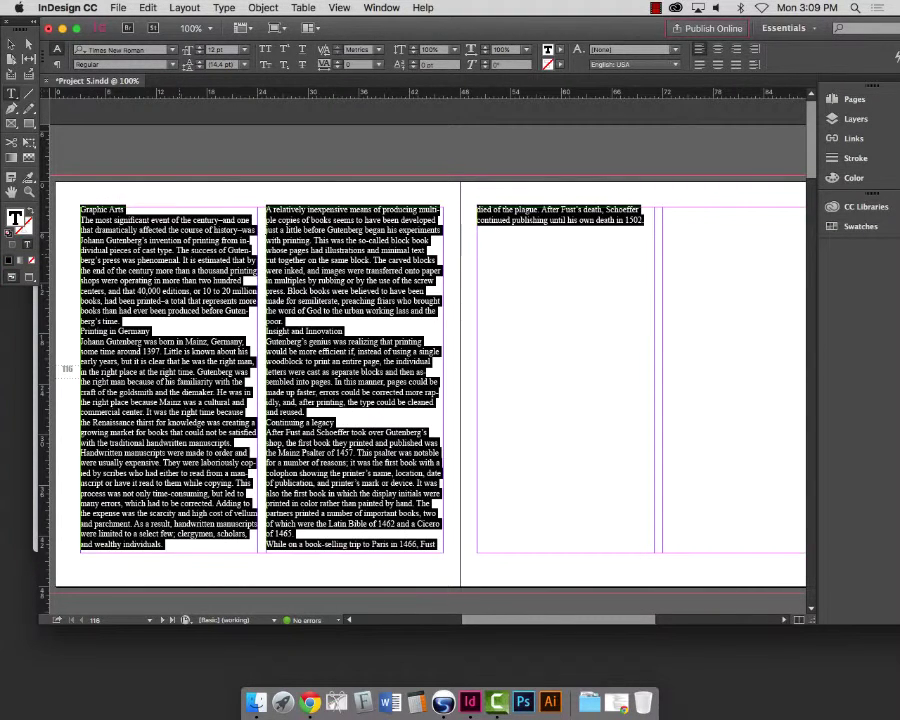
{"action": "left_click", "coordinate": [11, 43]}
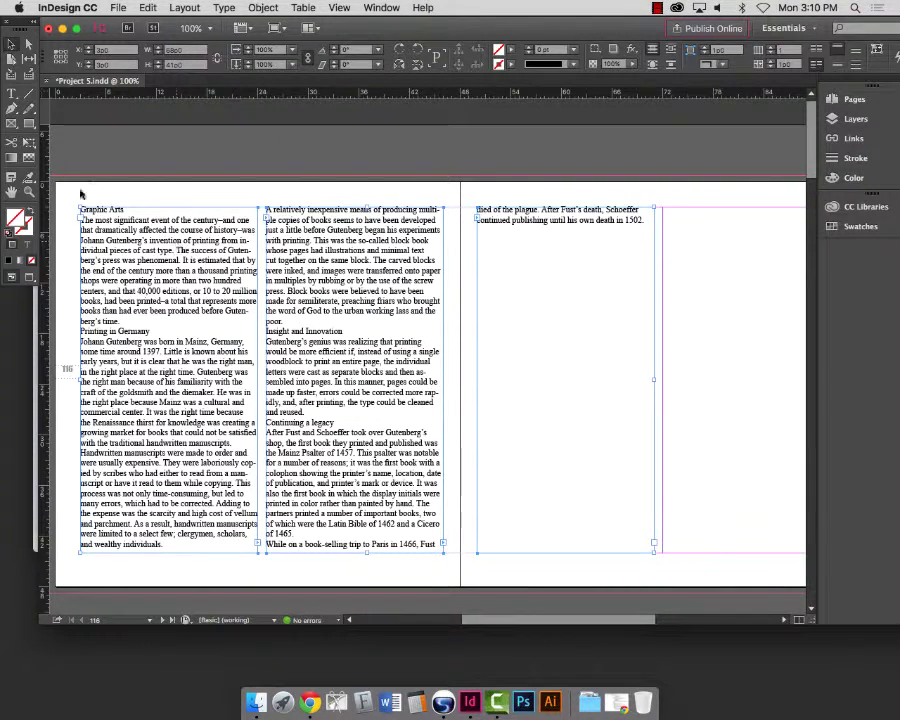
- Set the font size of the entire placed story to 9 pt
{"action": "left_click", "coordinate": [12, 93]}
{"action": "scroll", "coordinate": [84, 178], "scroll_direction": "down", "scroll_amount": 2}
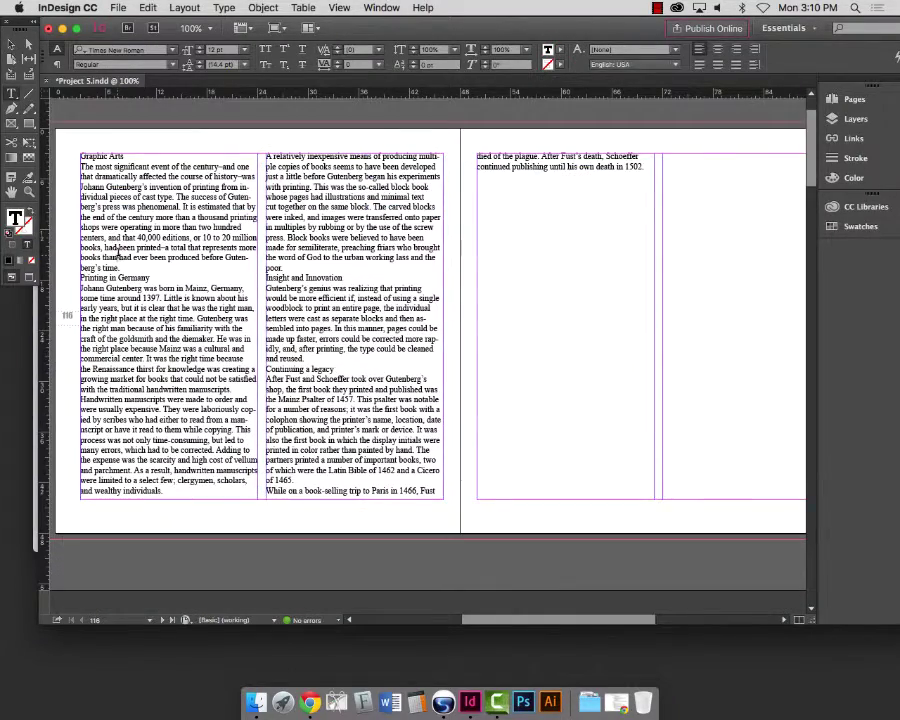
{"action": "scroll", "coordinate": [128, 250], "scroll_direction": "up", "scroll_amount": 2}
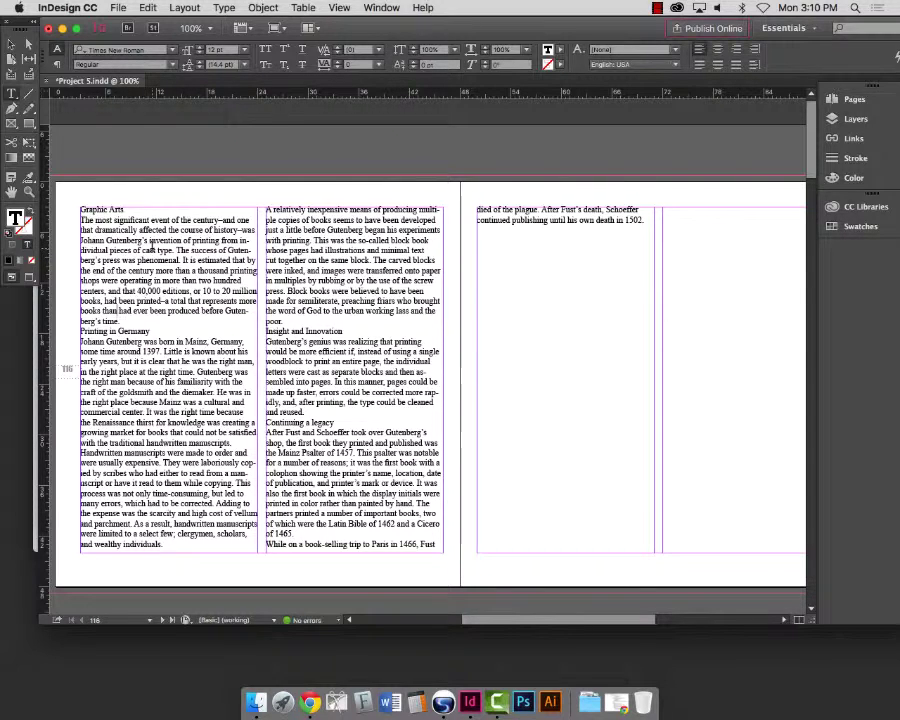
{"action": "key", "text": "super+a"}
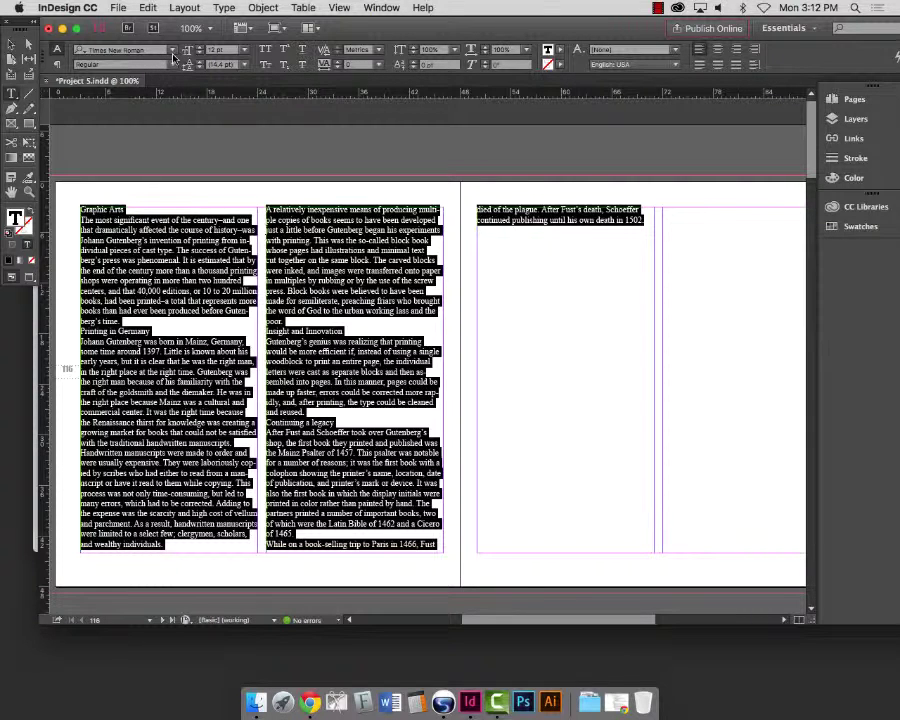
{"action": "left_click", "coordinate": [243, 51]}
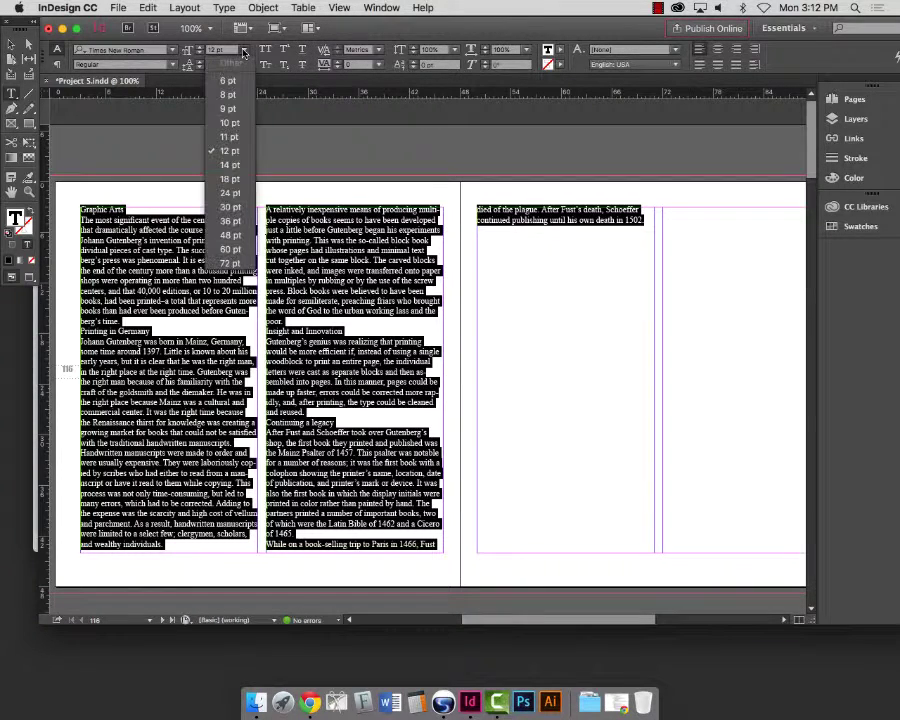
{"action": "left_click", "coordinate": [236, 110]}
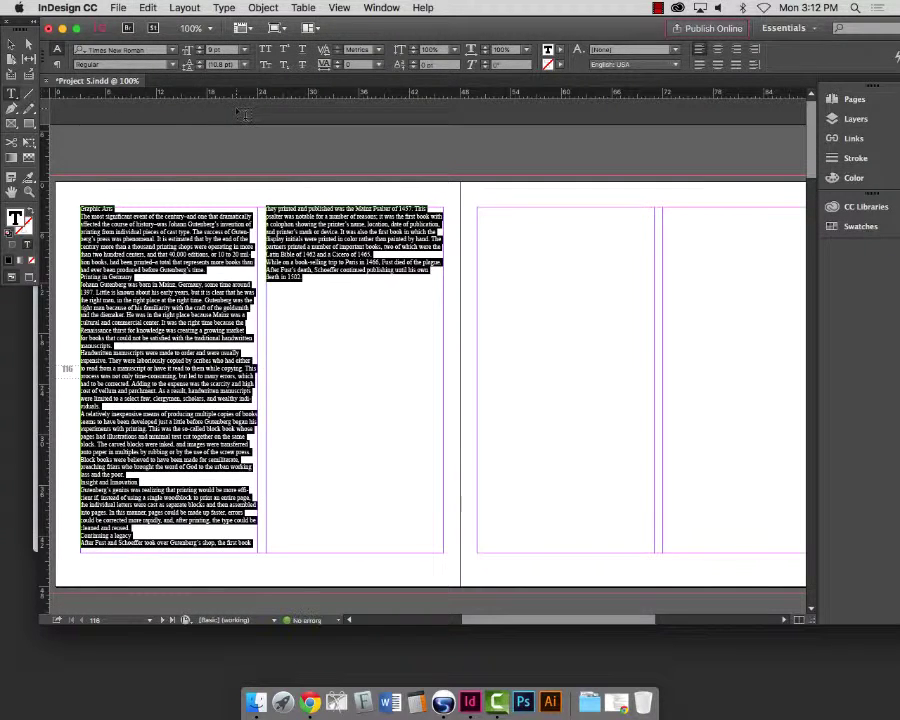
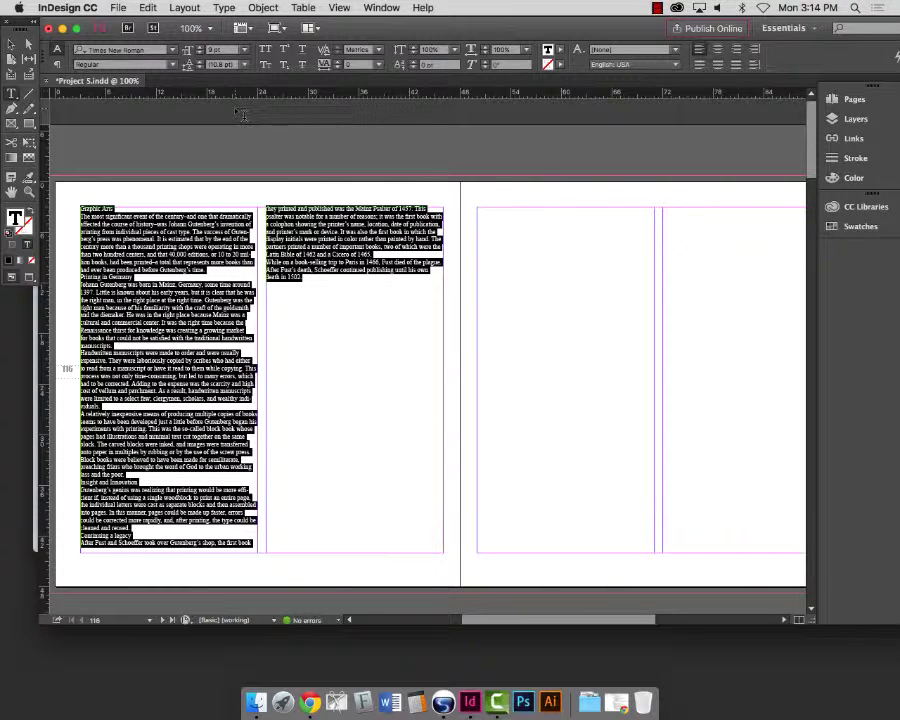
- Copy the heading "Graphic Arts" at the start of page 116 and paste it twice more on the same line
{"action": "left_click", "coordinate": [29, 191]}
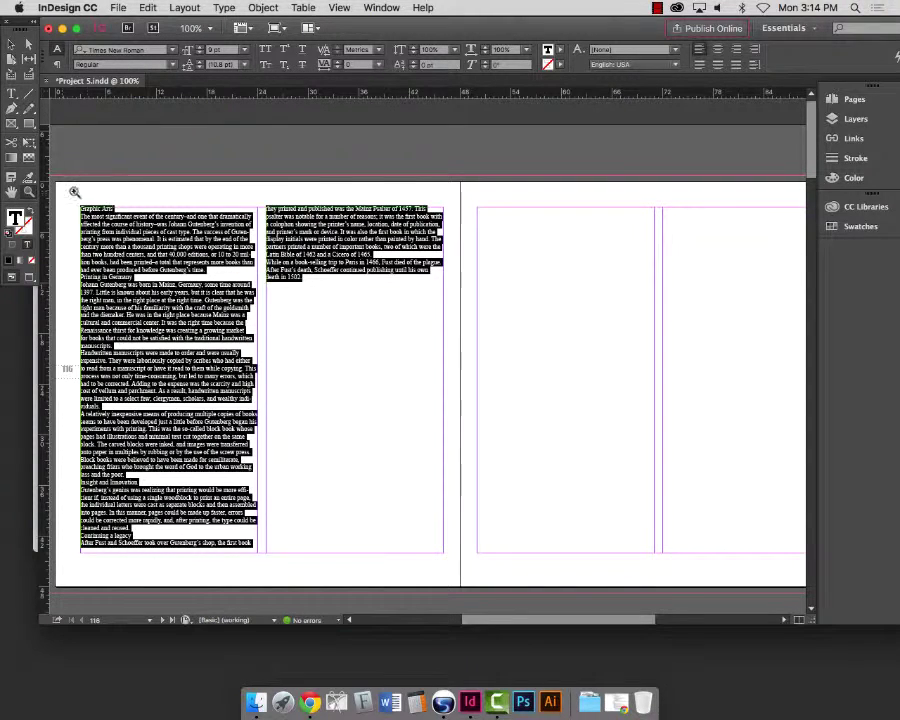
{"action": "left_click_drag", "start_coordinate": [69, 186], "coordinate": [323, 339]}
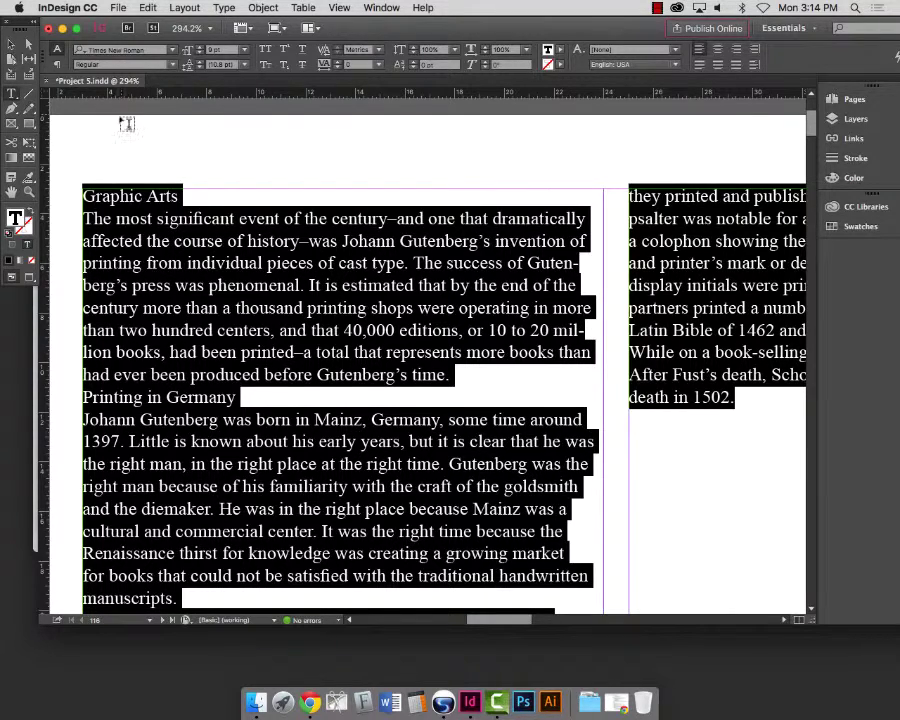
{"action": "left_click", "coordinate": [199, 184]}
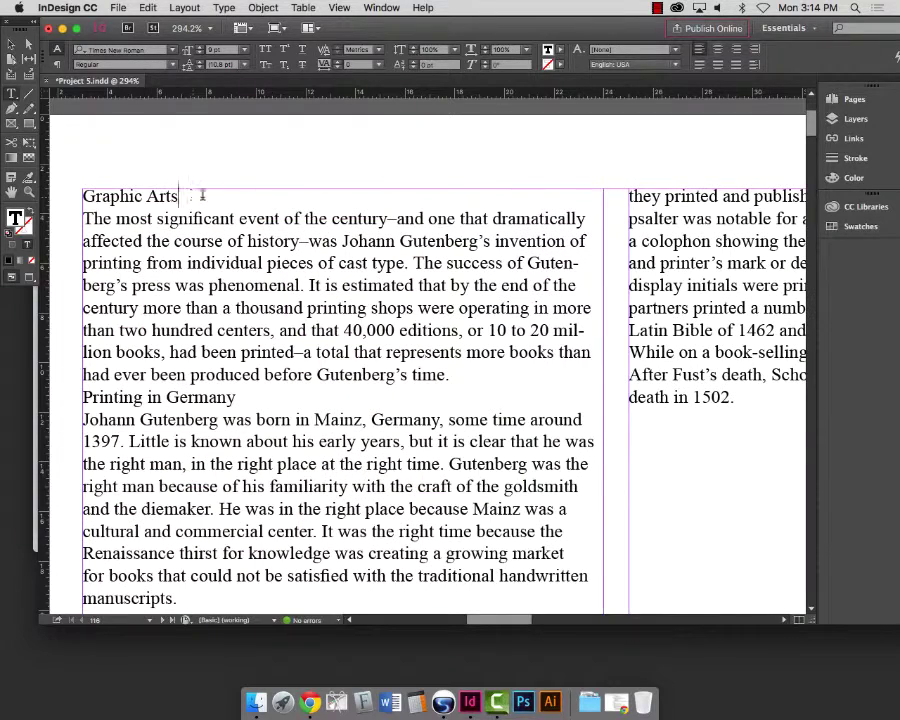
{"action": "left_click", "coordinate": [179, 196]}
{"action": "left_click_drag", "start_coordinate": [179, 196], "coordinate": [80, 194]}
{"action": "key", "text": "ctrl+c"}
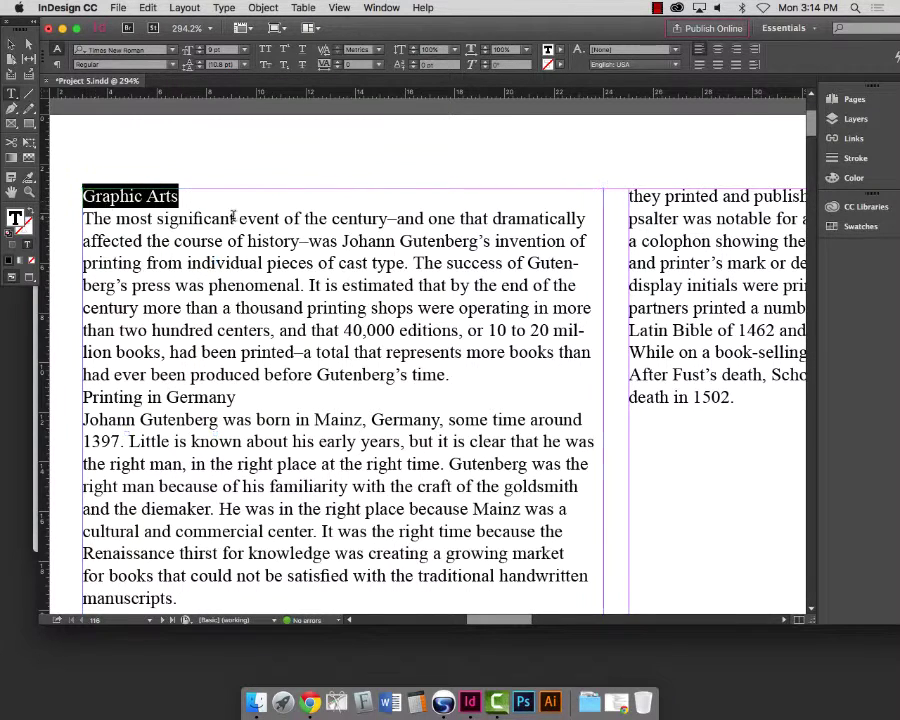
{"action": "left_click", "coordinate": [201, 195]}
{"action": "key", "text": "ctrl+v"}
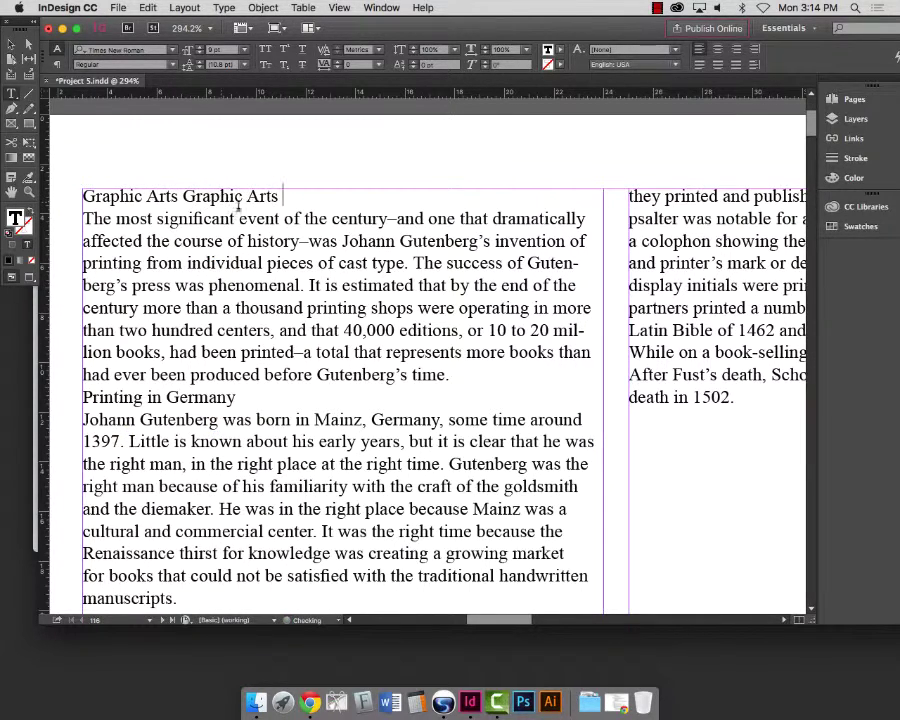
{"action": "key", "text": "ctrl+v"}
- Separate the three "Graphic Arts" samples on the heading line with tabs
{"action": "left_click", "coordinate": [286, 196]}
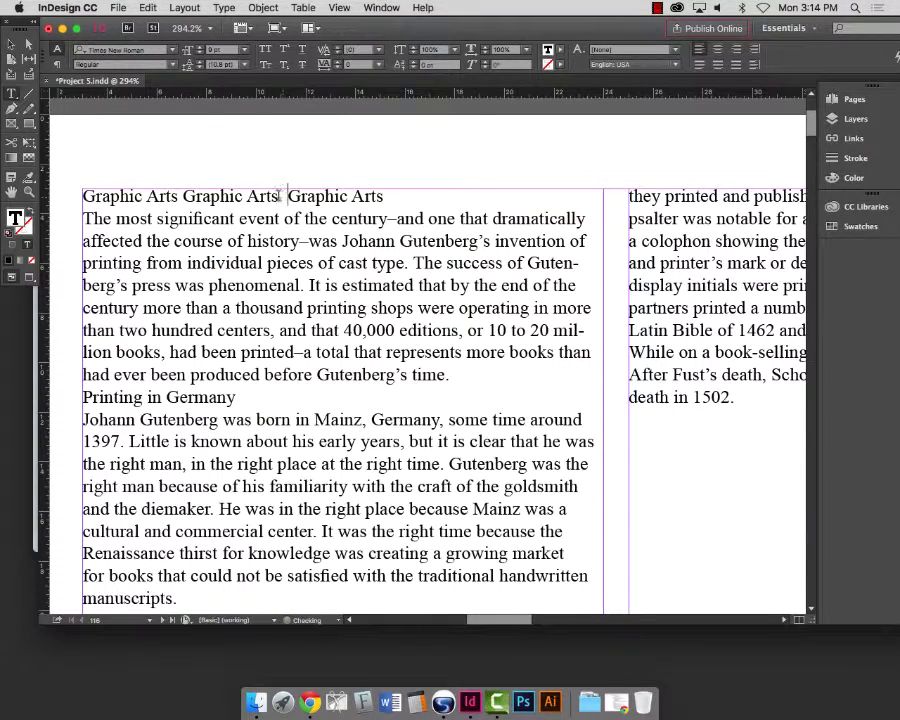
{"action": "key", "text": "Tab"}
{"action": "left_click", "coordinate": [184, 196]}
{"action": "key", "text": "Tab"}
- Set the first "Graphic Arts" sample in Adobe Garamond Pro Regular
{"action": "key", "text": "super+space"}
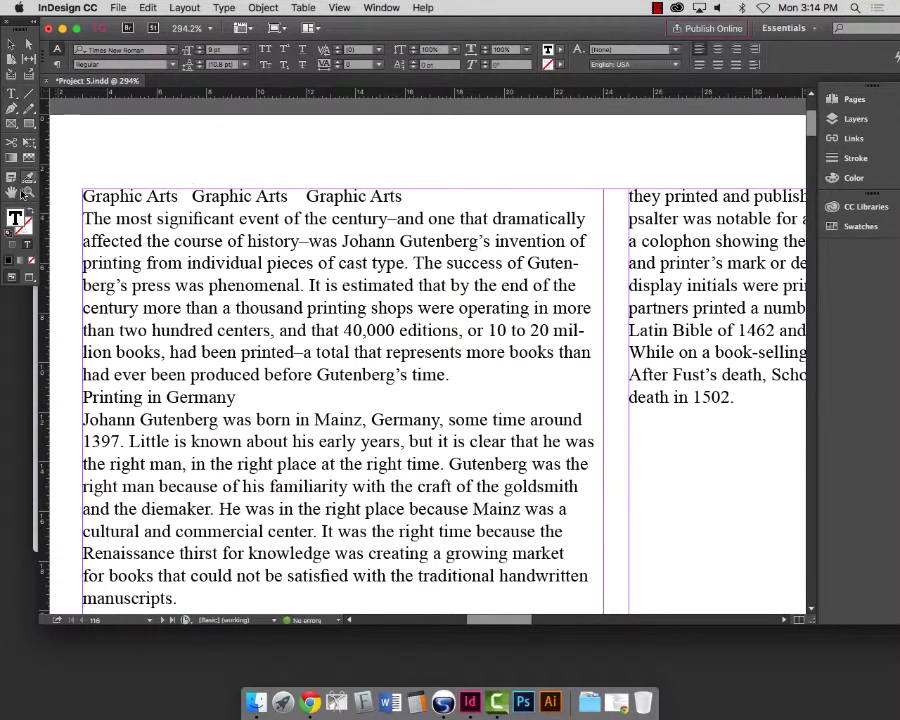
{"action": "left_click_drag", "start_coordinate": [70, 162], "coordinate": [458, 285]}
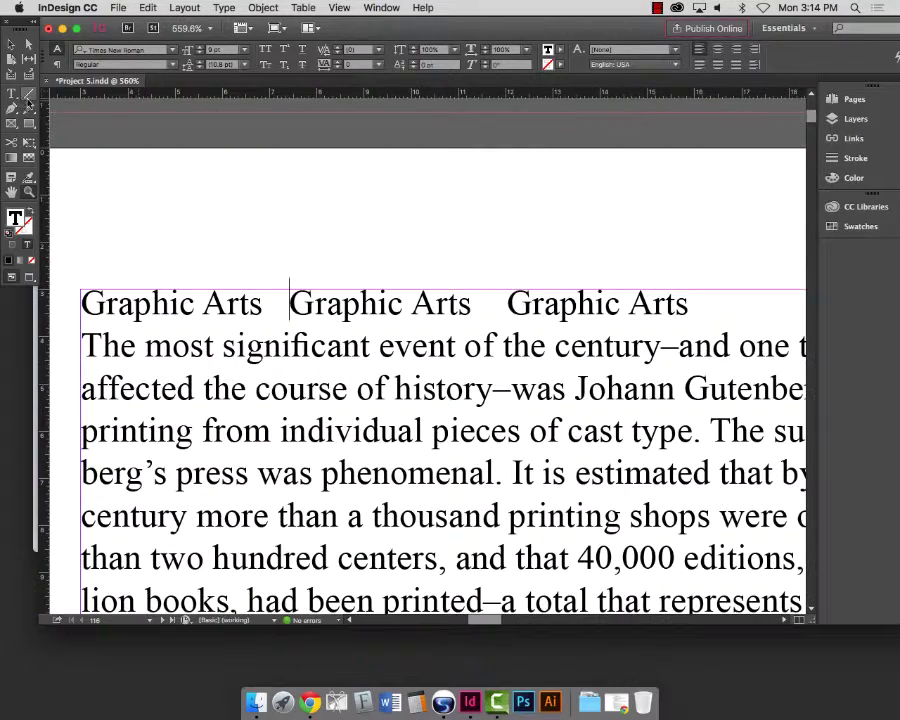
{"action": "left_click", "coordinate": [263, 303]}
{"action": "left_click_drag", "start_coordinate": [263, 303], "coordinate": [80, 303]}
{"action": "left_click", "coordinate": [72, 48]}
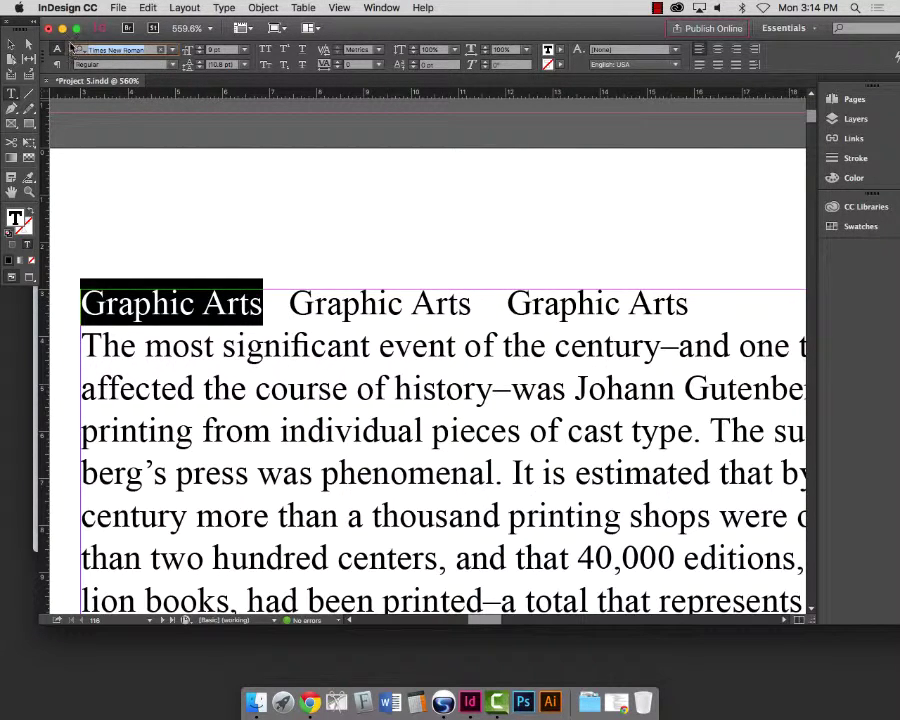
{"action": "type", "text": "gar"}
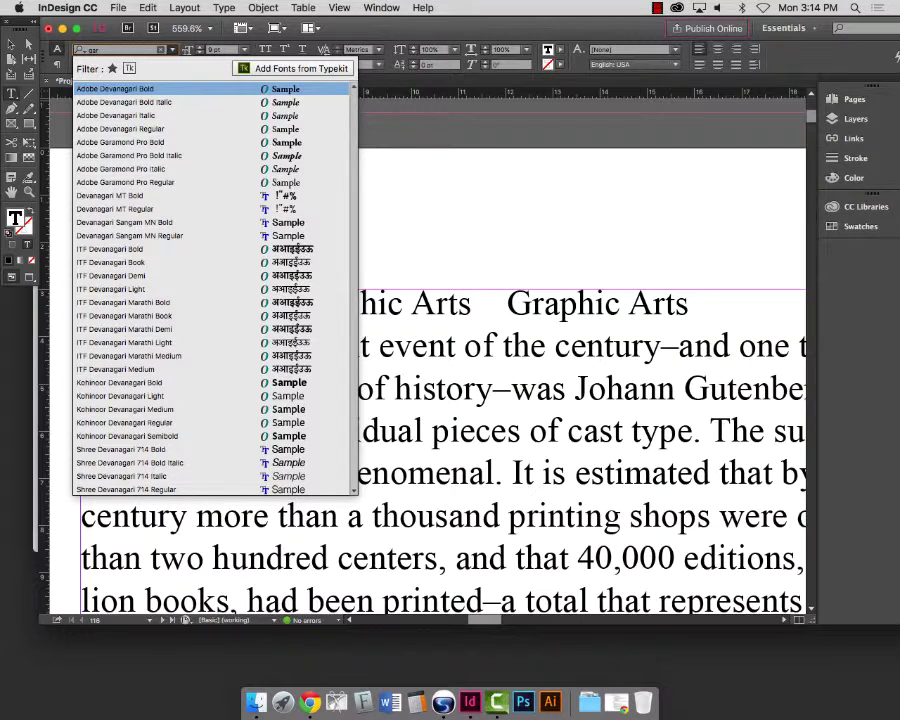
{"action": "type", "text": "am"}
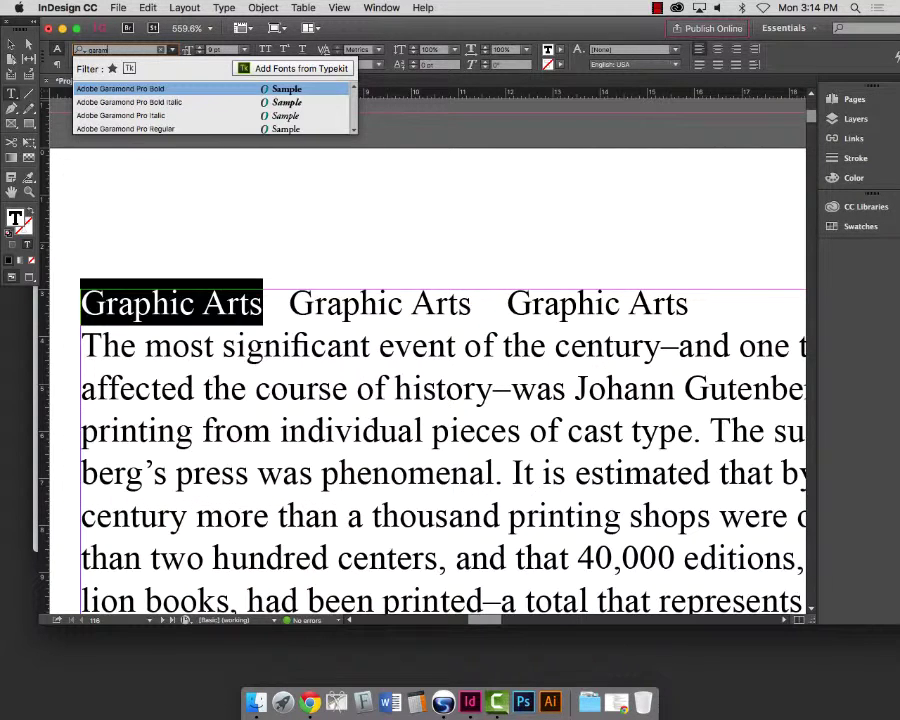
{"action": "left_click", "coordinate": [133, 129]}
- Set the second "Graphic Arts" sample in Bodoni 72 Book
{"action": "left_click_drag", "start_coordinate": [466, 305], "coordinate": [285, 305]}
{"action": "left_click", "coordinate": [86, 49]}
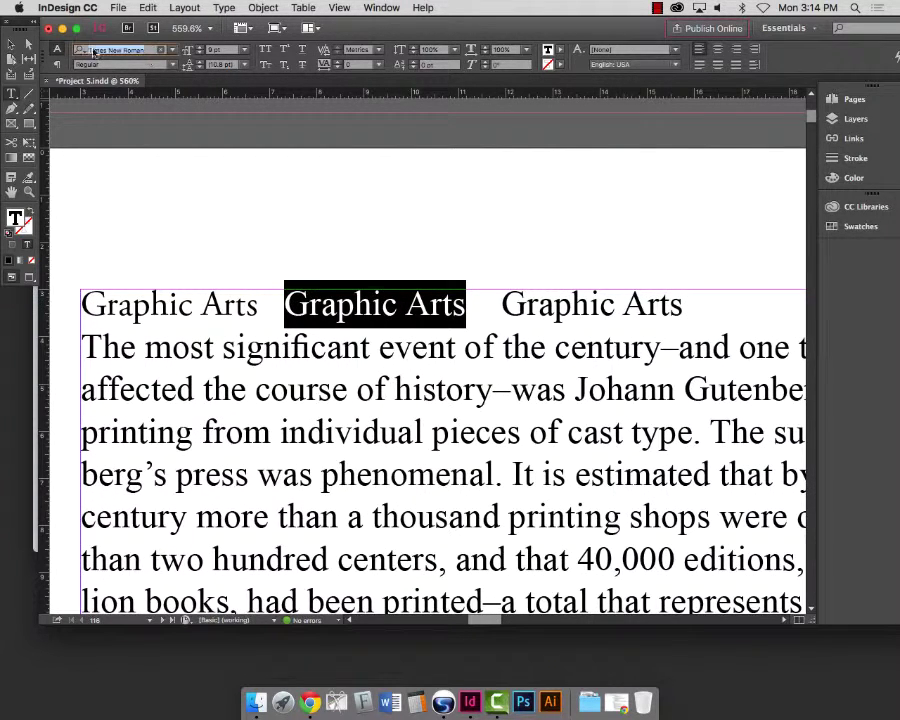
{"action": "type", "text": "bodo"}
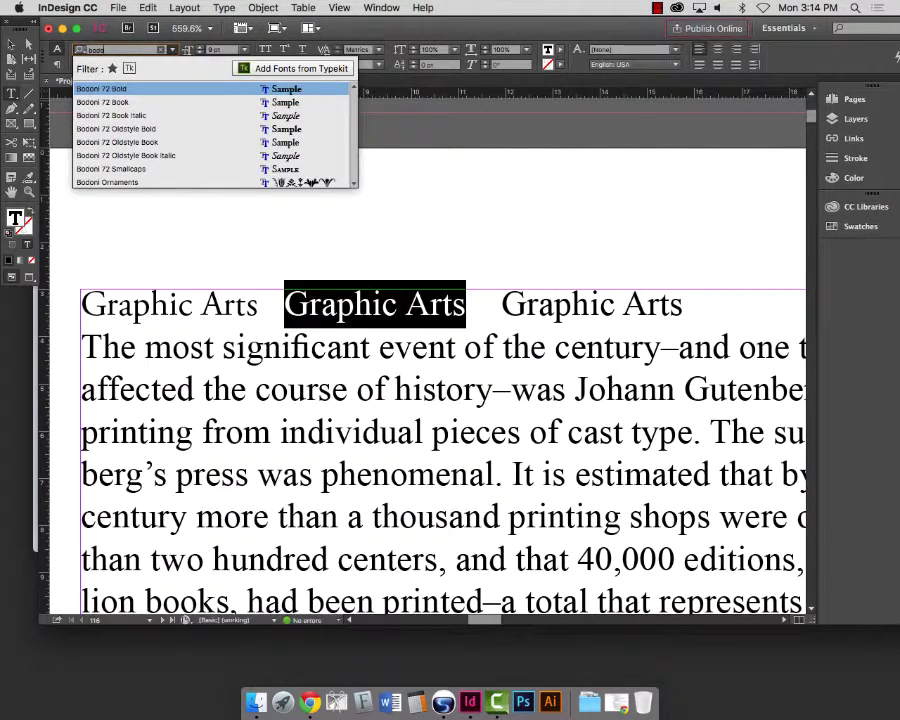
{"action": "left_click", "coordinate": [107, 103]}
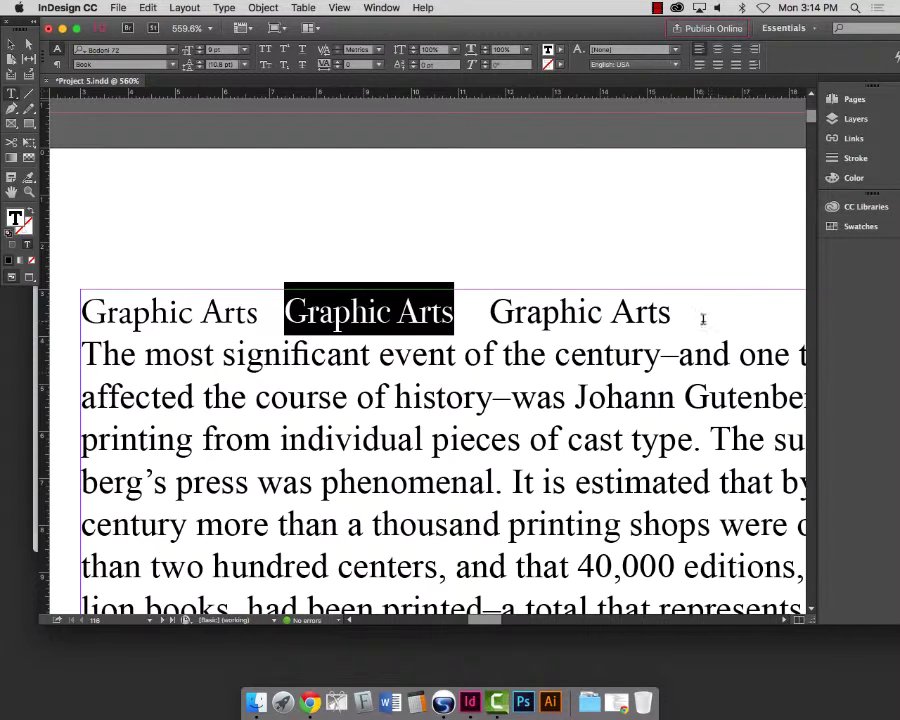
- Set the third "Graphic Arts" sample in Helvetica Regular
{"action": "left_click_drag", "start_coordinate": [698, 314], "coordinate": [490, 314]}
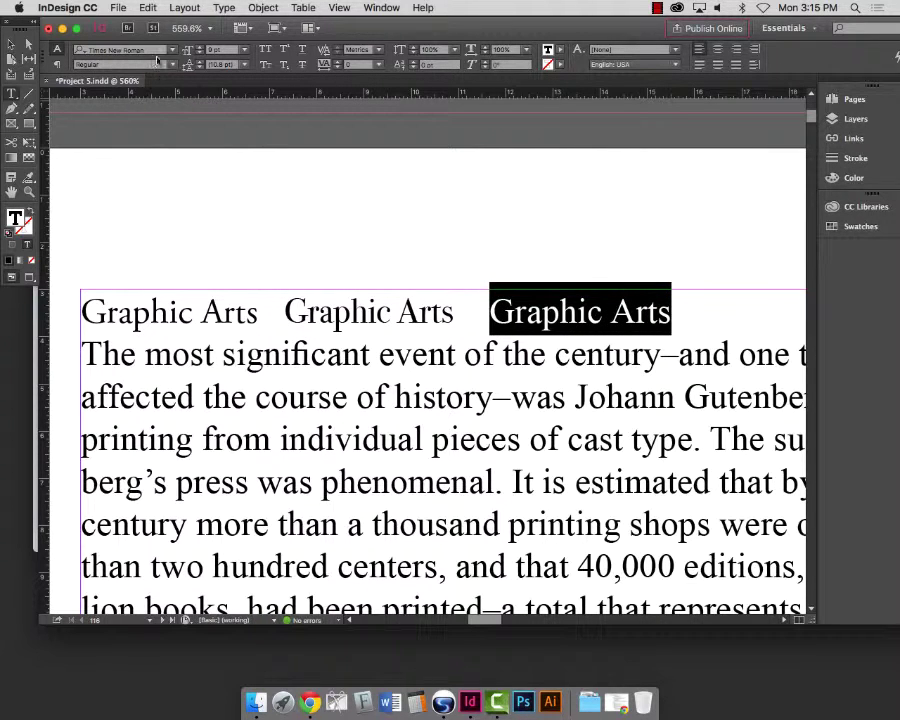
{"action": "left_click", "coordinate": [72, 53]}
{"action": "type", "text": "helv"}
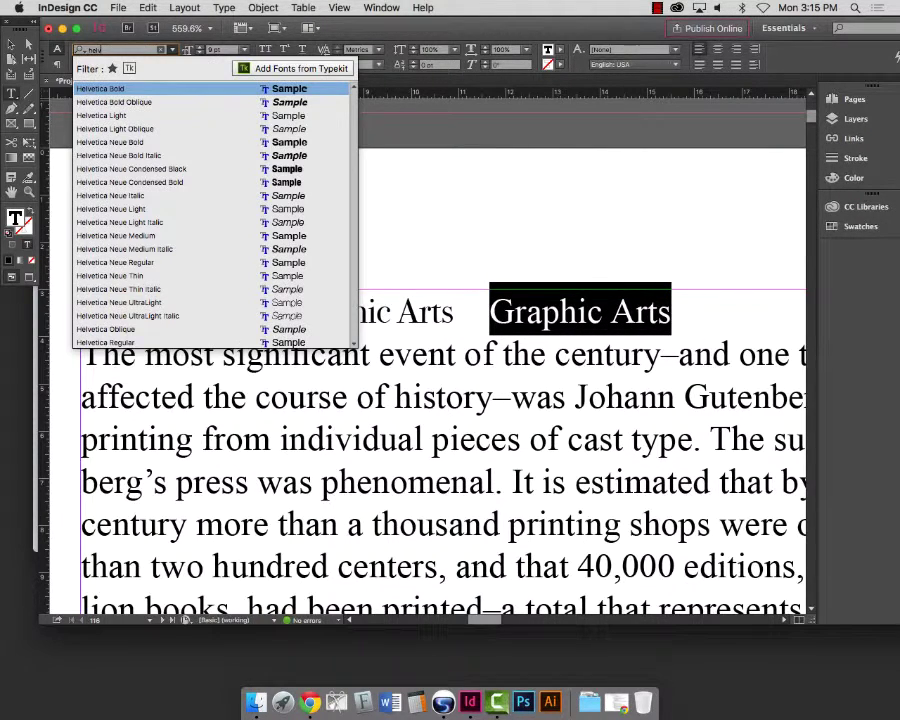
{"action": "left_click", "coordinate": [143, 345]}
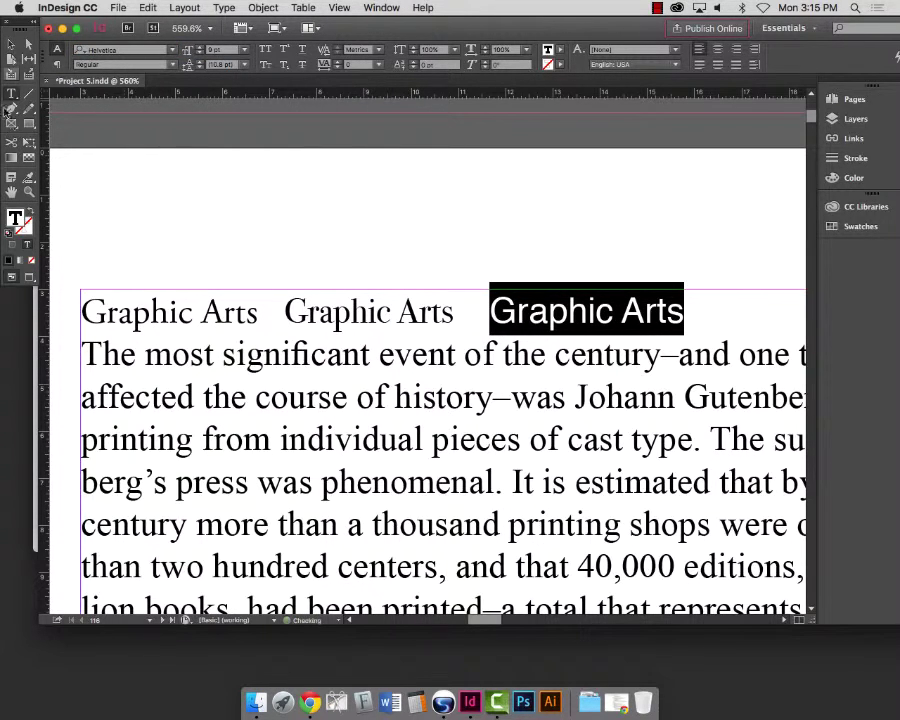
- Insert five blank lines between the "Graphic Arts" sample line and the body text that begins "The most significant event"
{"action": "left_click", "coordinate": [31, 190]}
{"action": "left_click_drag", "start_coordinate": [78, 267], "coordinate": [745, 337]}
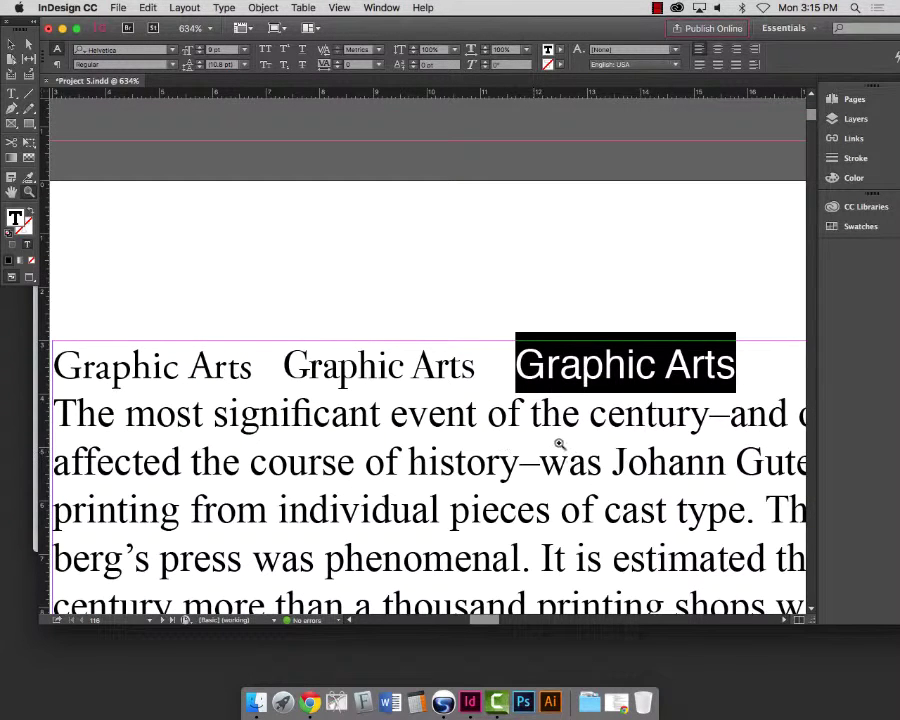
{"action": "left_click", "coordinate": [58, 413]}
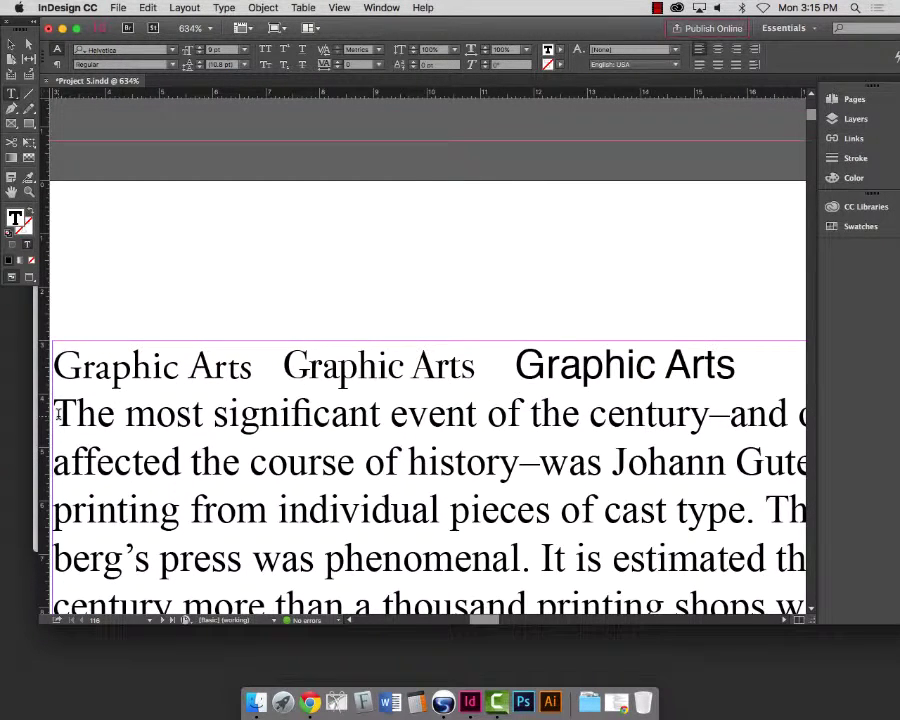
{"action": "key", "text": "Return"}
{"action": "key", "text": "Return"}
{"action": "key", "text": "Return"}
{"action": "key", "text": "Return"}
{"action": "key", "text": "Return"}
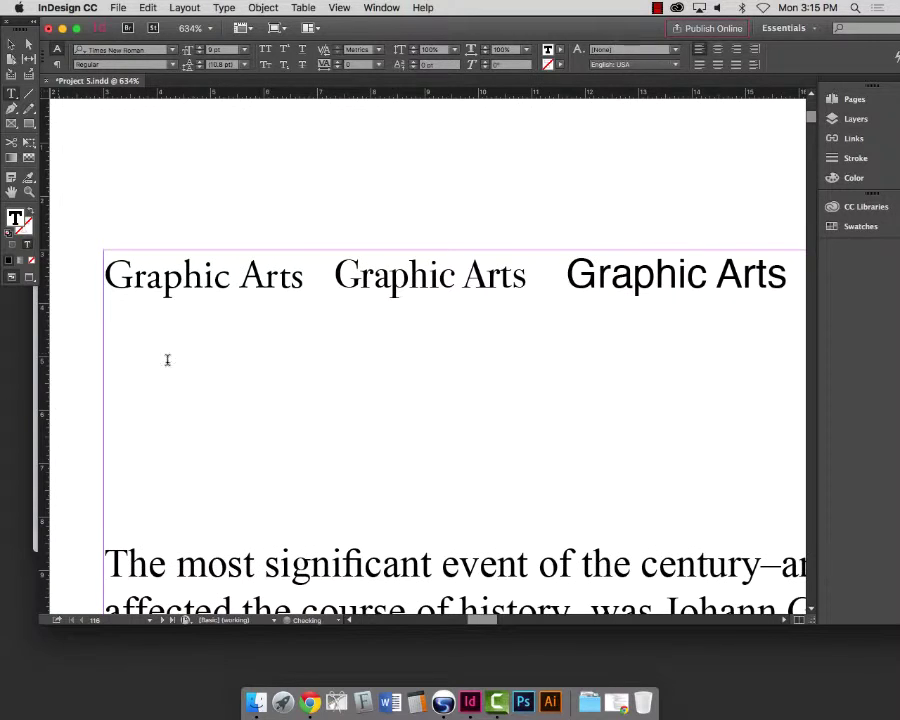
- Enlarge the "Graphic Arts" line and check the typeface and font size of each of the three samples
{"action": "left_click", "coordinate": [28, 192]}
{"action": "left_click_drag", "start_coordinate": [107, 244], "coordinate": [801, 311]}
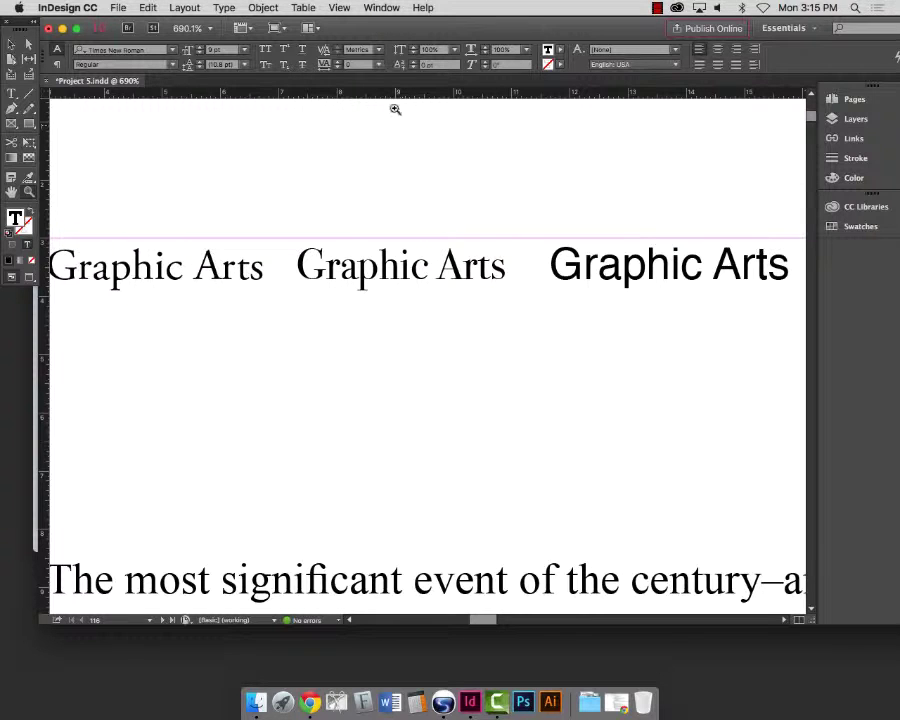
{"action": "left_click_drag", "start_coordinate": [380, 94], "coordinate": [493, 88]}
{"action": "left_click", "coordinate": [131, 267]}
{"action": "left_click_drag", "start_coordinate": [131, 267], "coordinate": [221, 267]}
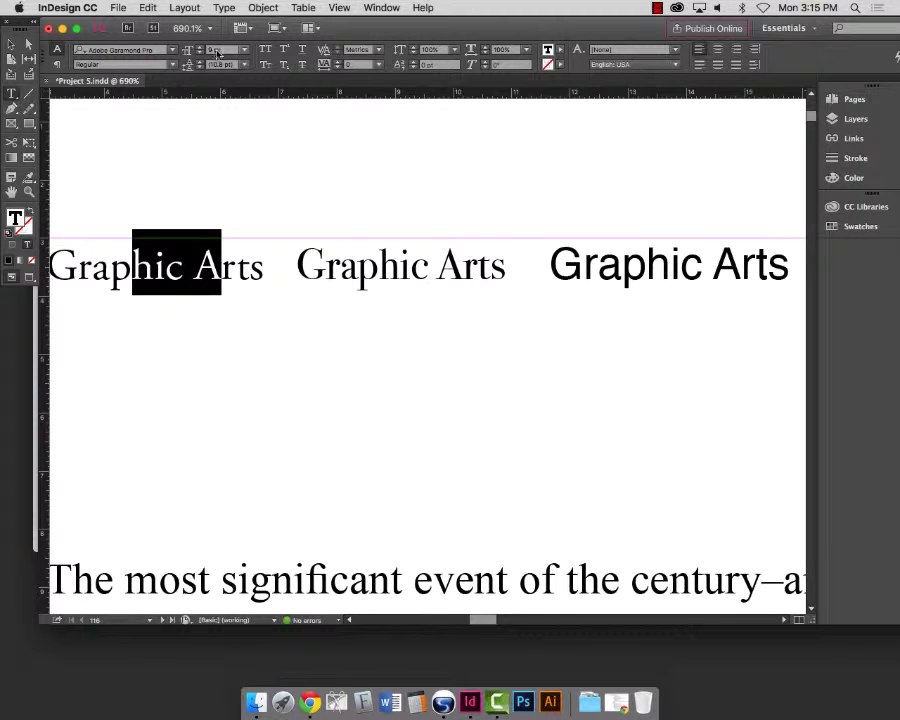
{"action": "left_click_drag", "start_coordinate": [340, 267], "coordinate": [463, 267]}
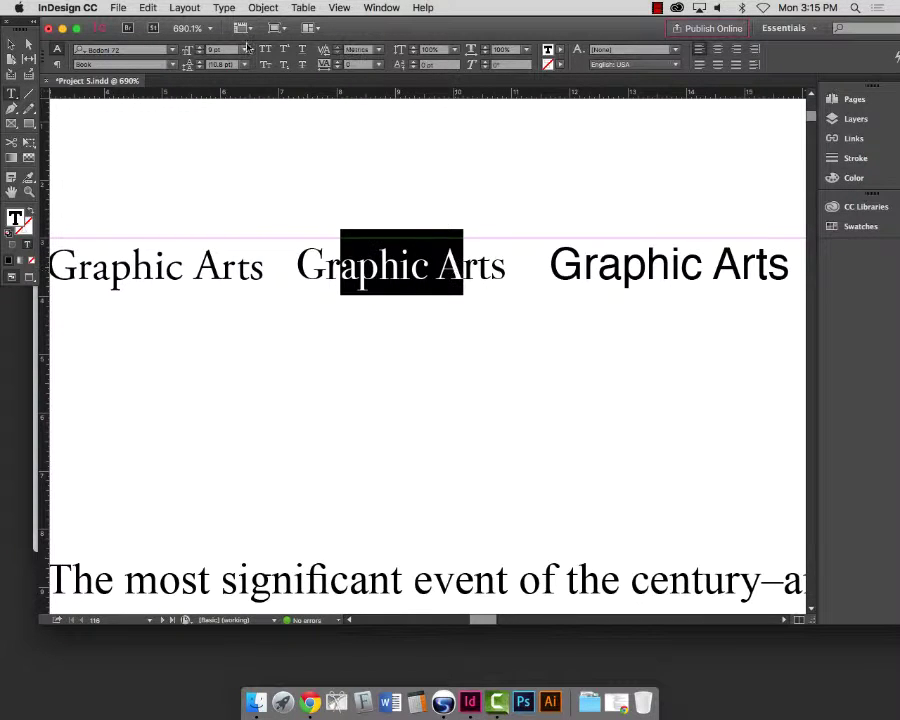
{"action": "left_click_drag", "start_coordinate": [598, 265], "coordinate": [702, 265]}
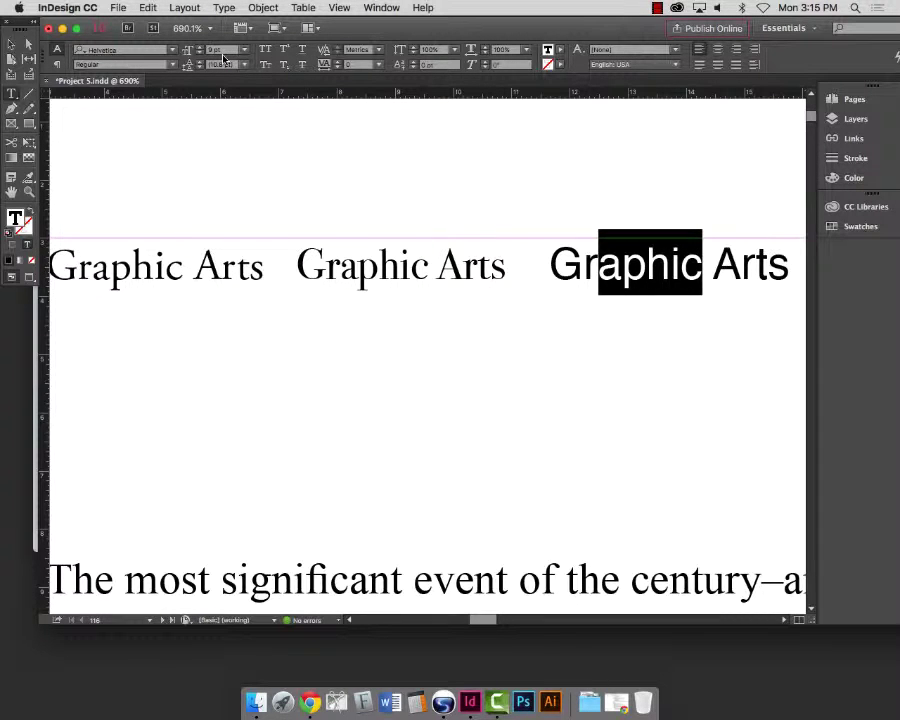
- Place a horizontal ruler guide at the baseline of the three "Graphic Arts" samples and enlarge the second sample
{"action": "key", "text": "super"}
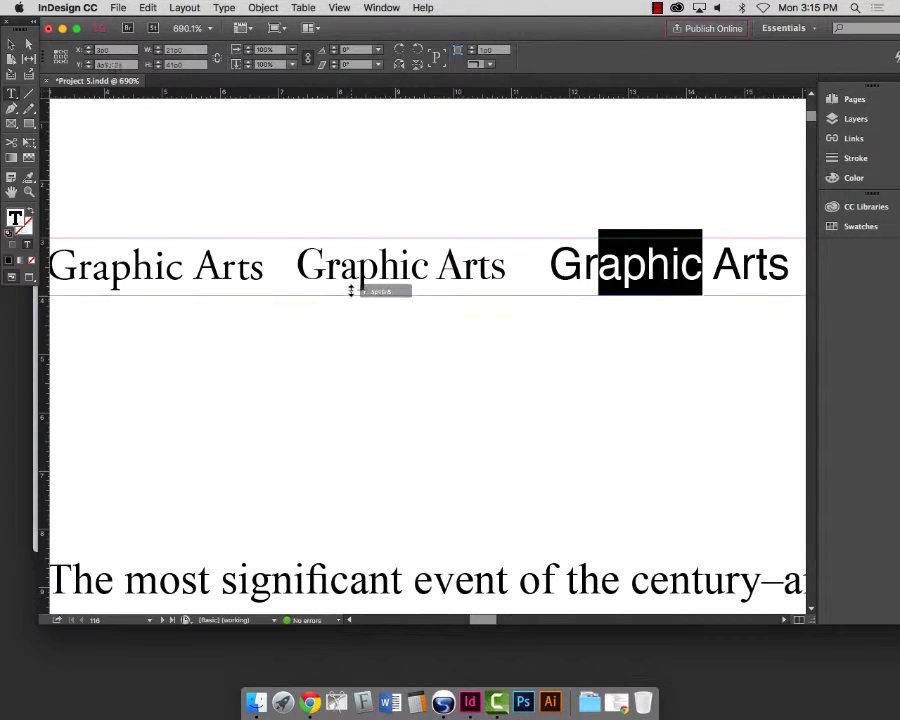
{"action": "left_click_drag", "start_coordinate": [351, 291], "coordinate": [464, 315]}
{"action": "left_click", "coordinate": [29, 191]}
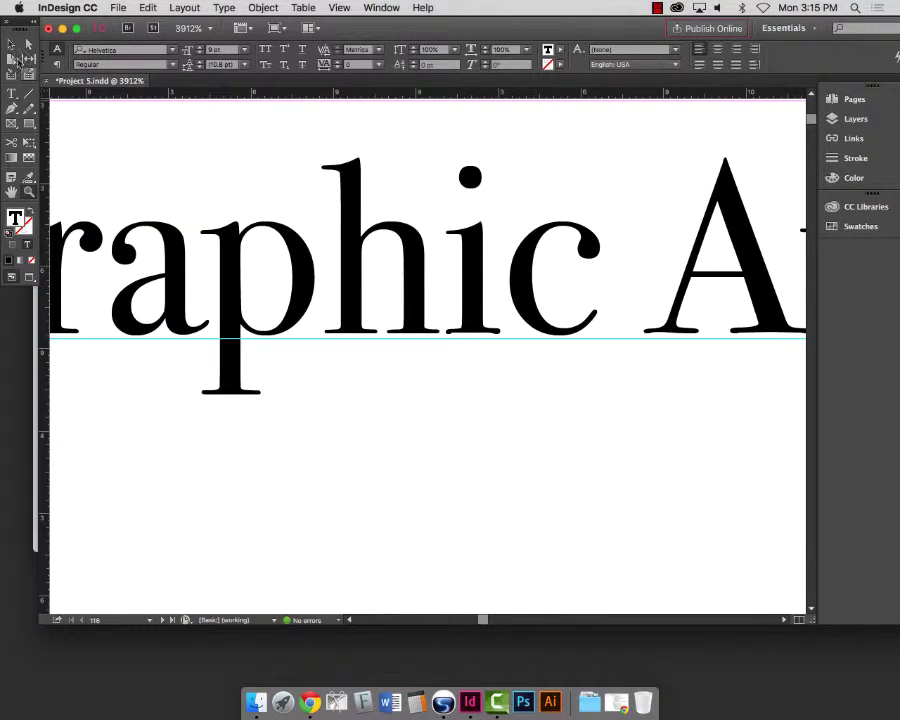
{"action": "left_click", "coordinate": [12, 45]}
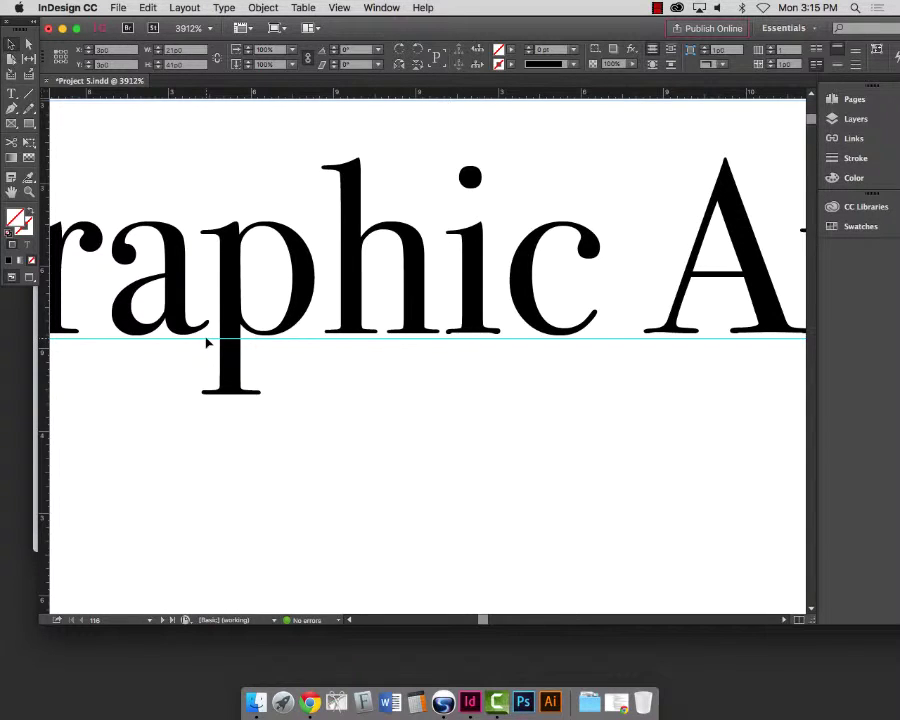
{"action": "left_click_drag", "start_coordinate": [206, 343], "coordinate": [212, 336]}
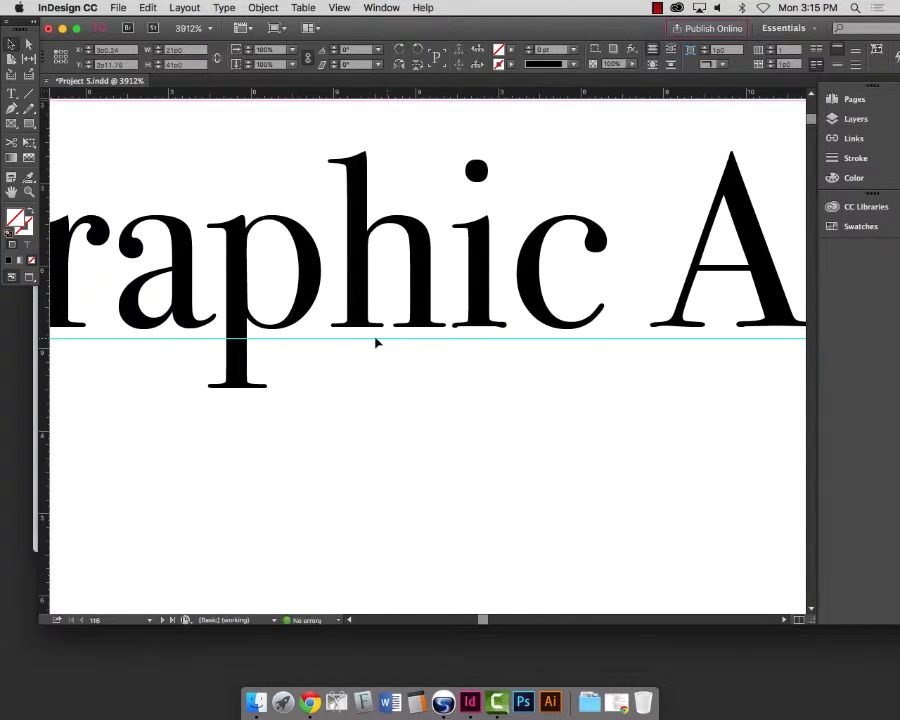
{"action": "key", "text": "super+z"}
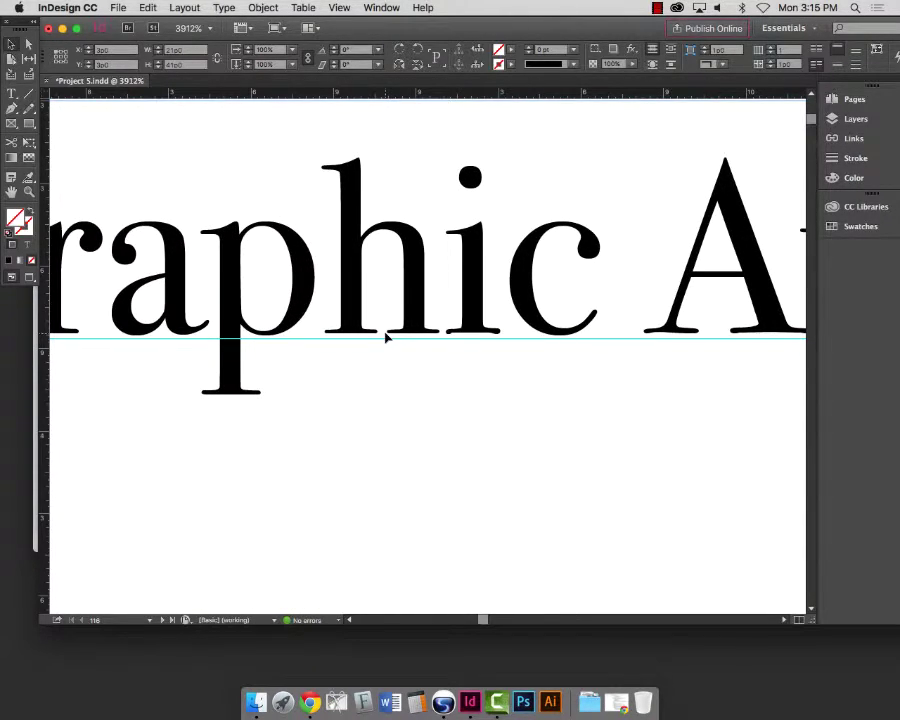
- Reposition the horizontal guide at Y 3p8.4, near the baseline of the first "Graphic Arts" sample
{"action": "key", "text": "super+minus"}
{"action": "key", "text": "super+minus"}
{"action": "key", "text": "super+minus"}
{"action": "key", "text": "super+0"}
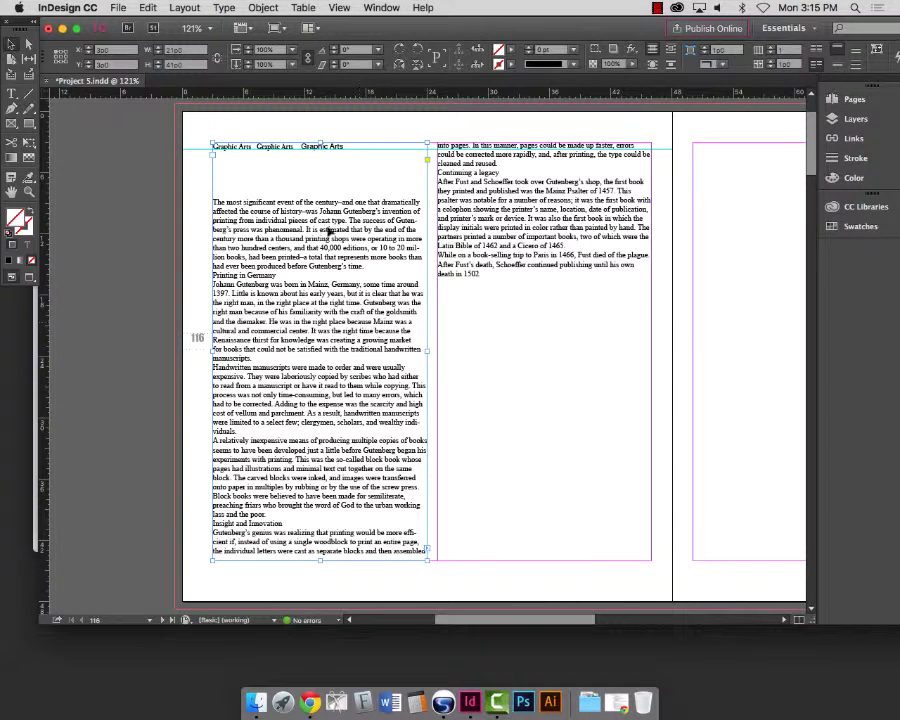
{"action": "left_click_drag", "start_coordinate": [195, 132], "coordinate": [252, 158]}
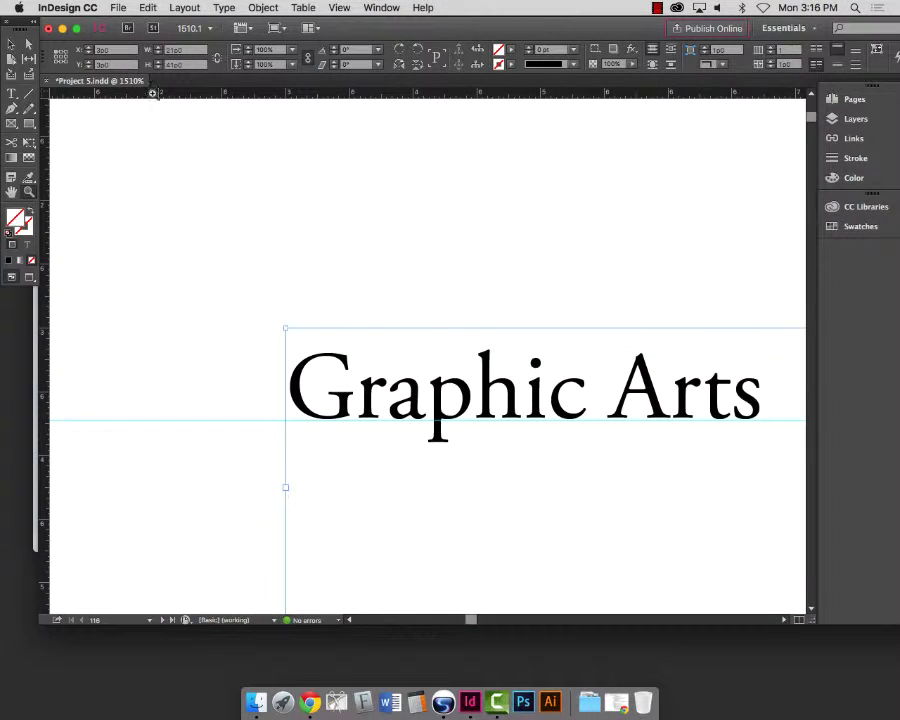
{"action": "left_click_drag", "start_coordinate": [247, 350], "coordinate": [408, 456]}
{"action": "left_click", "coordinate": [10, 45]}
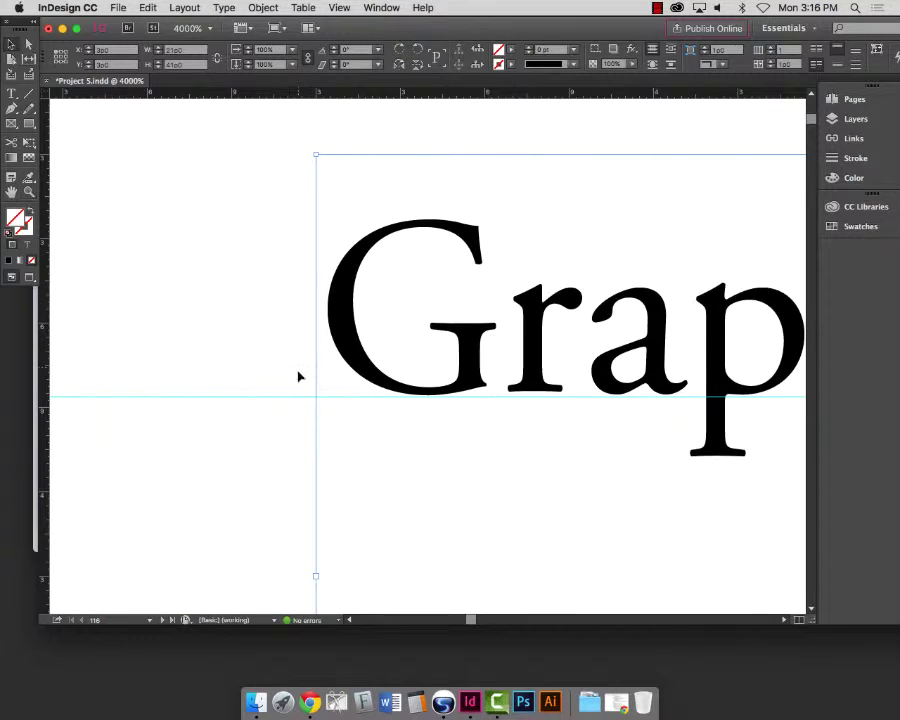
{"action": "left_click", "coordinate": [295, 404]}
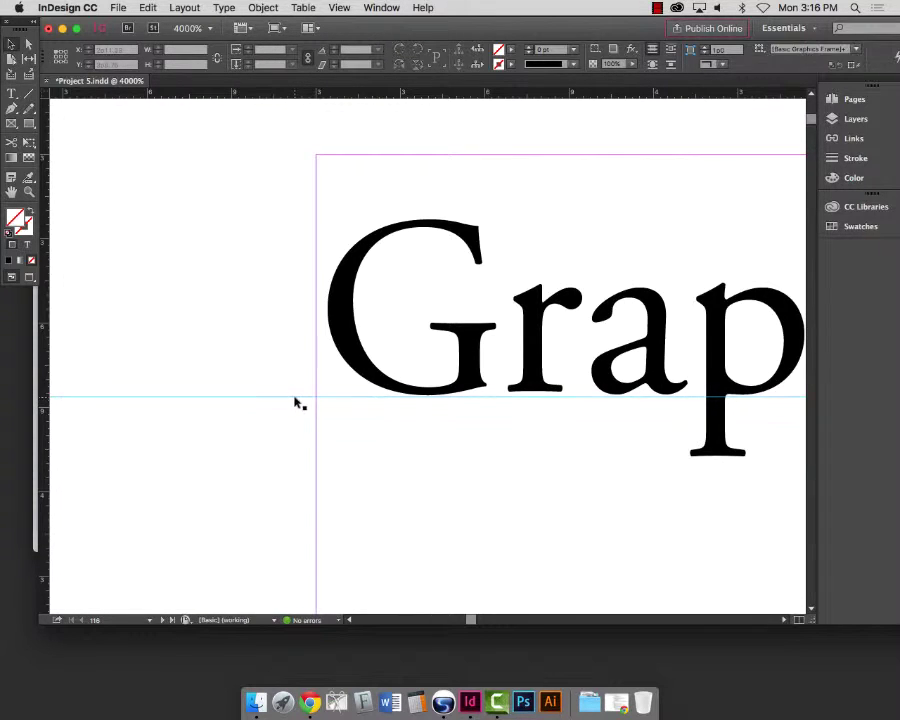
{"action": "left_click_drag", "start_coordinate": [294, 398], "coordinate": [268, 202]}
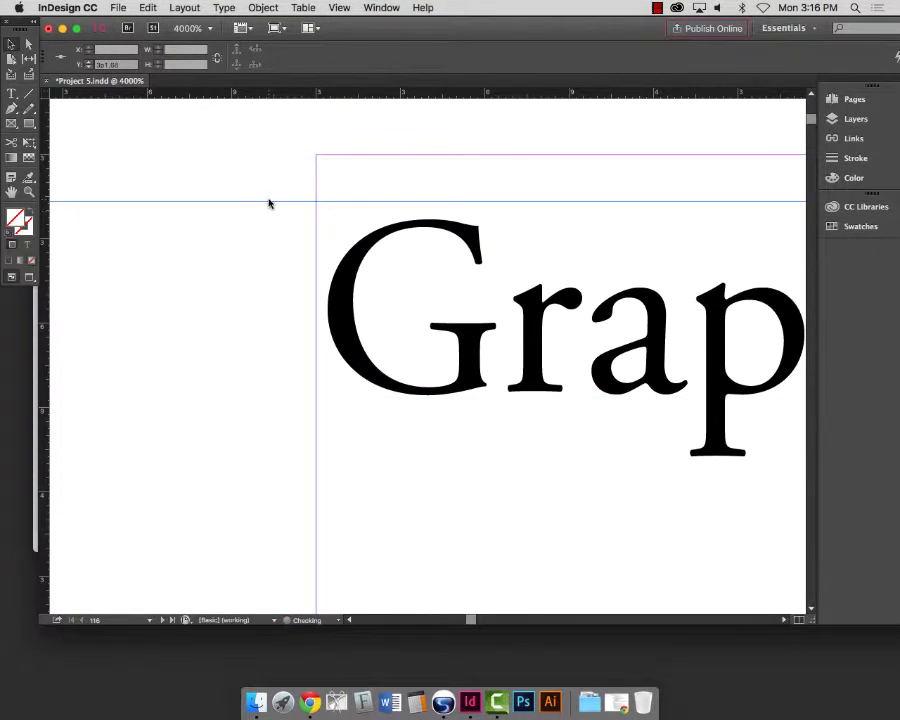
{"action": "left_click_drag", "start_coordinate": [270, 92], "coordinate": [296, 391]}
{"action": "scroll", "coordinate": [410, 410], "scroll_direction": "right", "scroll_amount": 15}
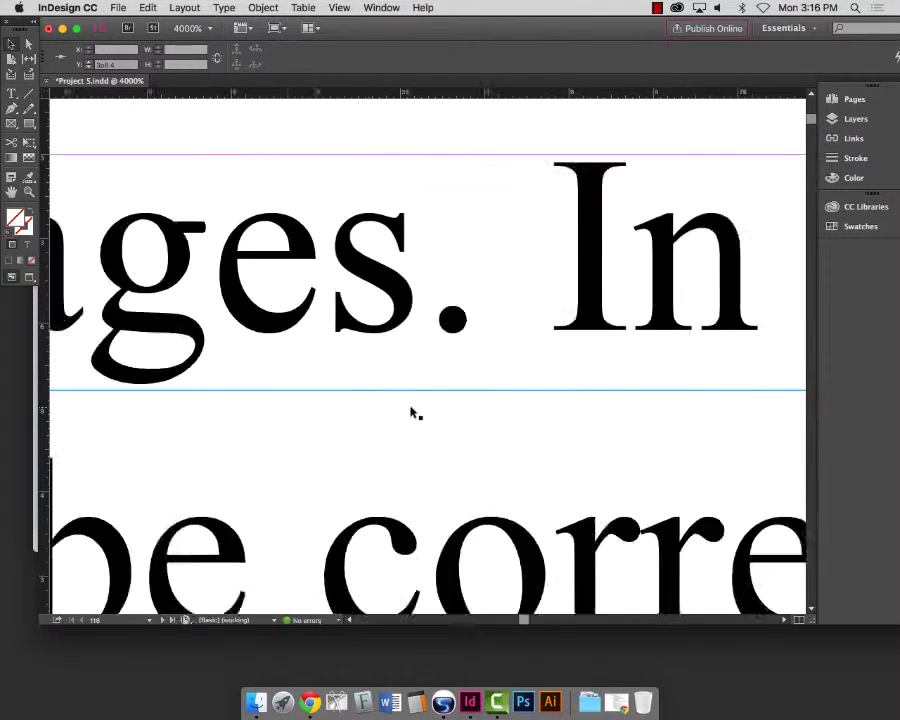
{"action": "scroll", "coordinate": [408, 409], "scroll_direction": "left", "scroll_amount": 5}
{"action": "key", "text": "super+0"}
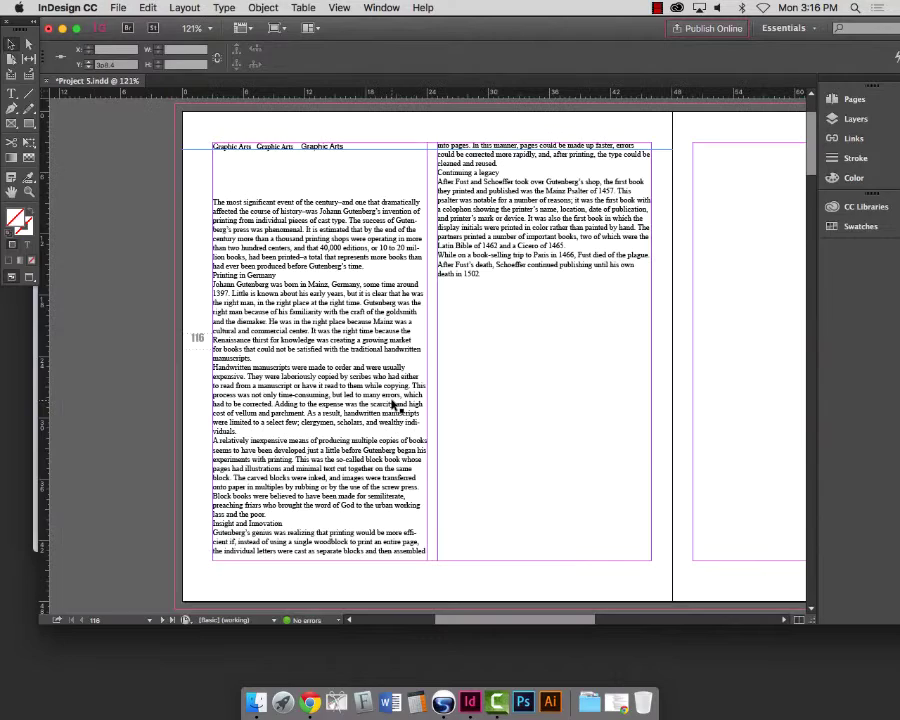
- Fine-tune the horizontal guide to Y 3p8.5 so it follows the baseline of the first "Graphic Arts" sample
{"action": "left_click", "coordinate": [12, 124]}
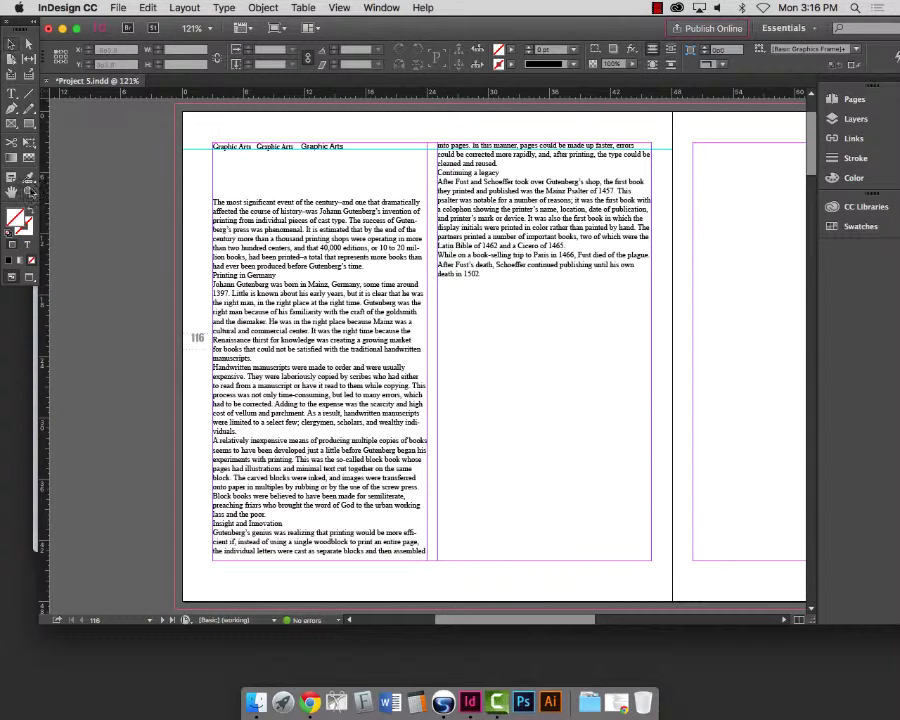
{"action": "left_click_drag", "start_coordinate": [204, 135], "coordinate": [290, 180]}
{"action": "scroll", "coordinate": [556, 262], "scroll_direction": "right", "scroll_amount": 10}
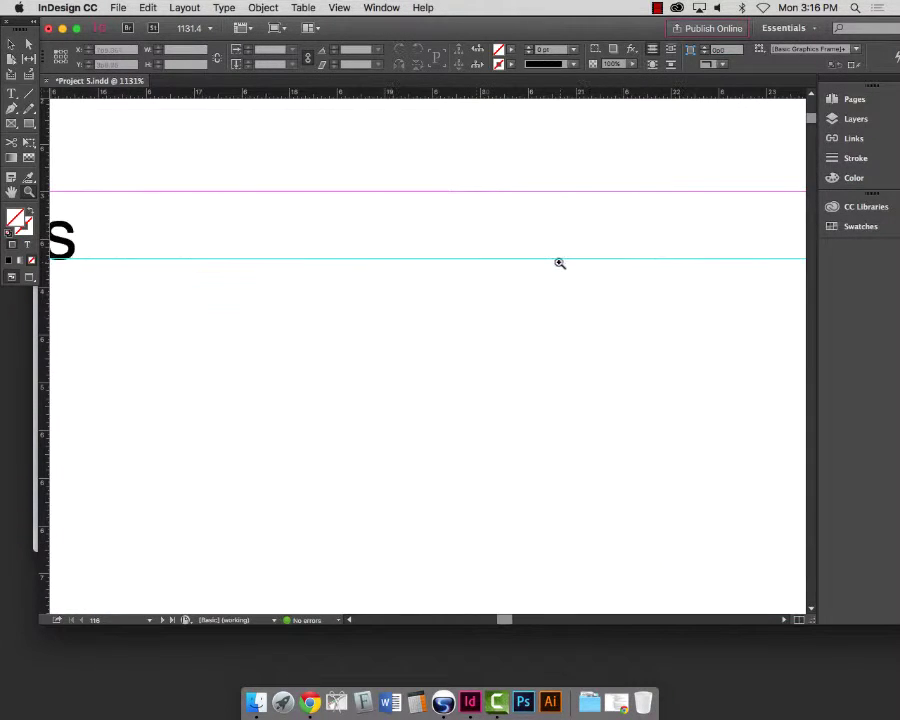
{"action": "scroll", "coordinate": [370, 241], "scroll_direction": "down", "scroll_amount": 2}
{"action": "scroll", "coordinate": [370, 241], "scroll_direction": "left", "scroll_amount": 15}
{"action": "scroll", "coordinate": [382, 242], "scroll_direction": "right", "scroll_amount": 10}
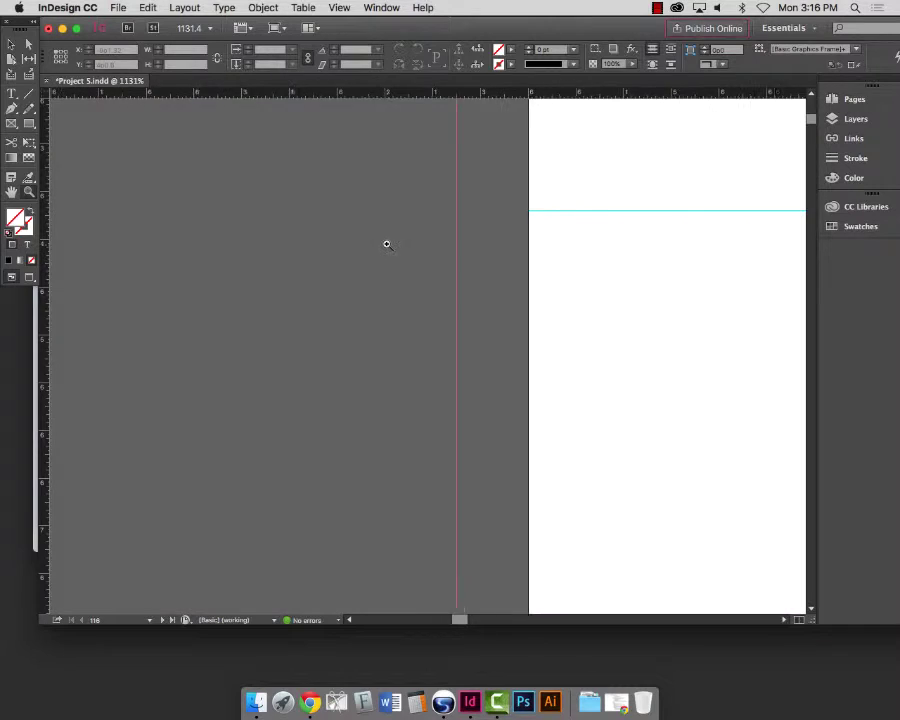
{"action": "scroll", "coordinate": [388, 245], "scroll_direction": "left", "scroll_amount": 3}
{"action": "left_click_drag", "start_coordinate": [108, 147], "coordinate": [286, 270]}
{"action": "left_click", "coordinate": [11, 44]}
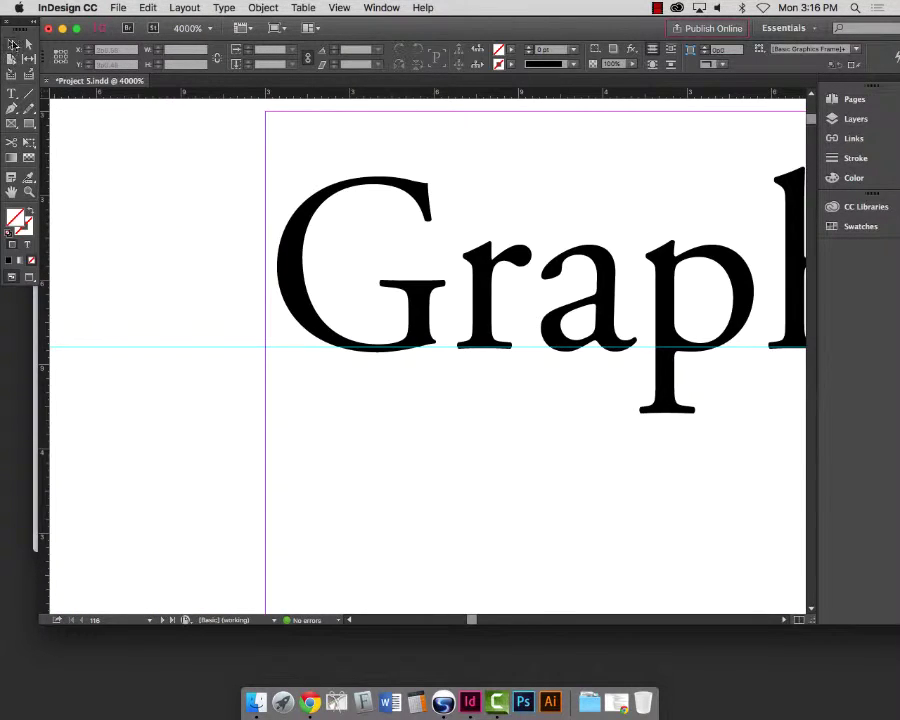
{"action": "left_click", "coordinate": [250, 348]}
{"action": "mouse_move", "coordinate": [250, 348]}
{"action": "left_mouse_down"}
{"action": "mouse_move", "coordinate": [246, 361]}
{"action": "mouse_move", "coordinate": [237, 323]}
{"action": "mouse_move", "coordinate": [238, 364]}
{"action": "mouse_move", "coordinate": [237, 348]}
{"action": "left_mouse_up"}
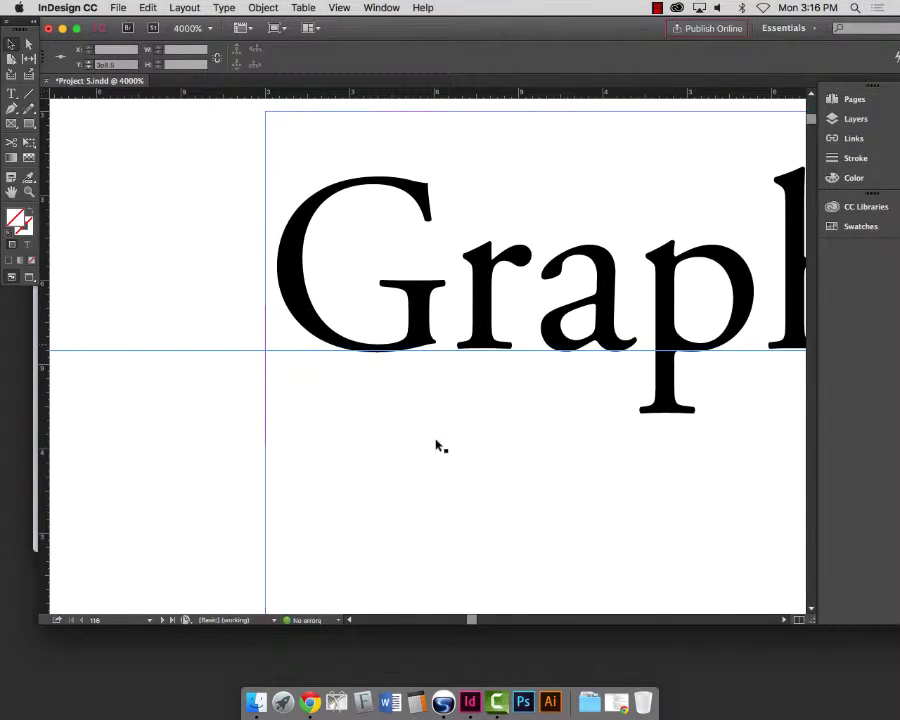
- Add a second horizontal guide at Y 3p2, level with the capital height of the Helvetica "Graphic Arts" sample
{"action": "scroll", "coordinate": [430, 442], "scroll_direction": "right", "scroll_amount": 5}
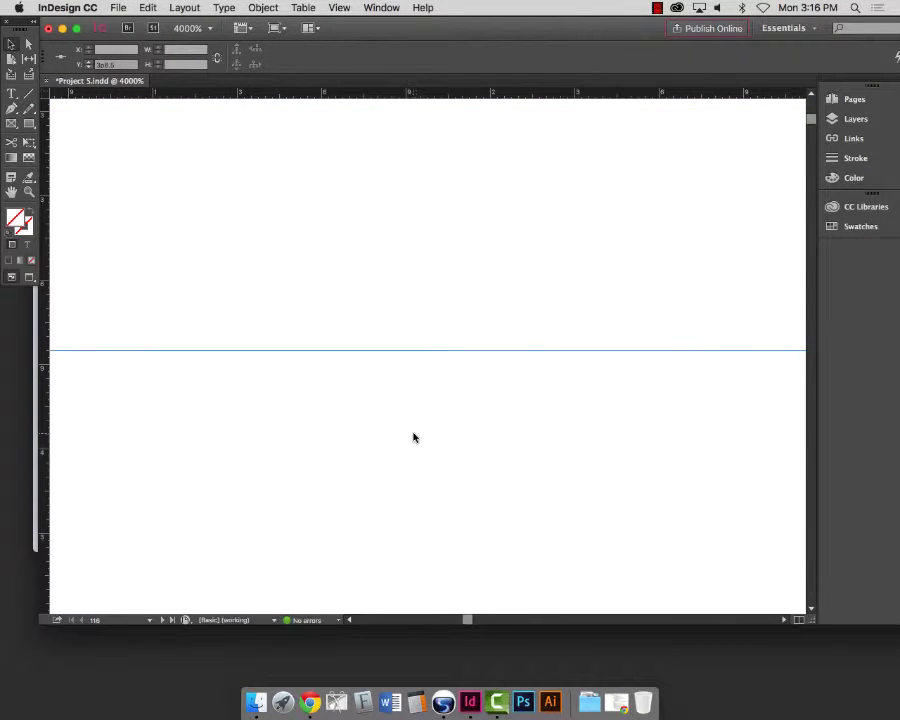
{"action": "scroll", "coordinate": [414, 437], "scroll_direction": "right", "scroll_amount": 5}
{"action": "key", "text": "super+minus"}
{"action": "key", "text": "super+minus"}
{"action": "key", "text": "super+minus"}
{"action": "key", "text": "super+minus"}
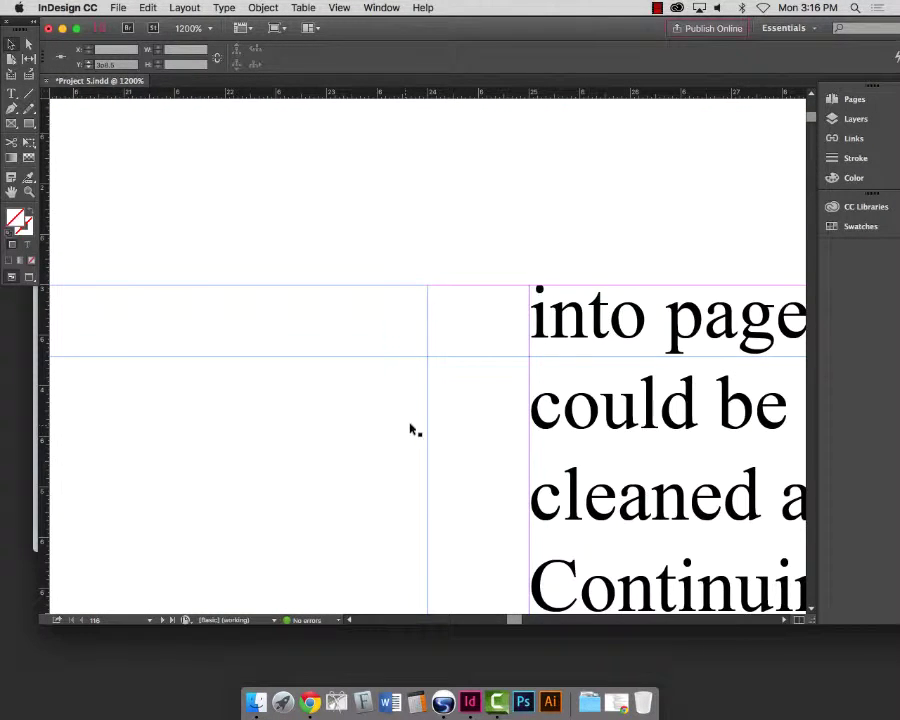
{"action": "key", "text": "super+0"}
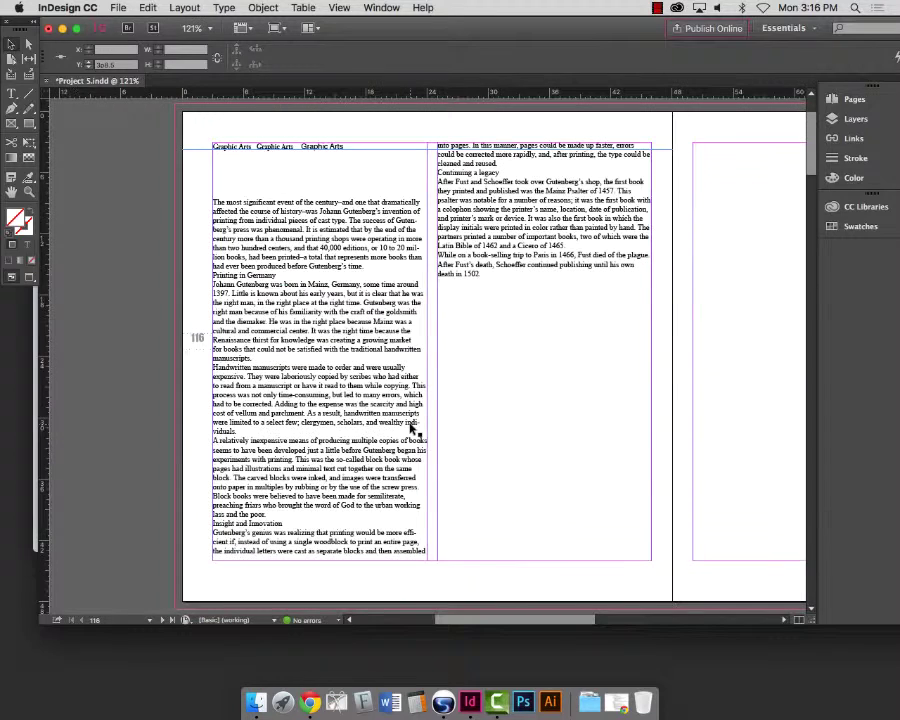
{"action": "left_click", "coordinate": [29, 192]}
{"action": "left_click_drag", "start_coordinate": [220, 128], "coordinate": [376, 205]}
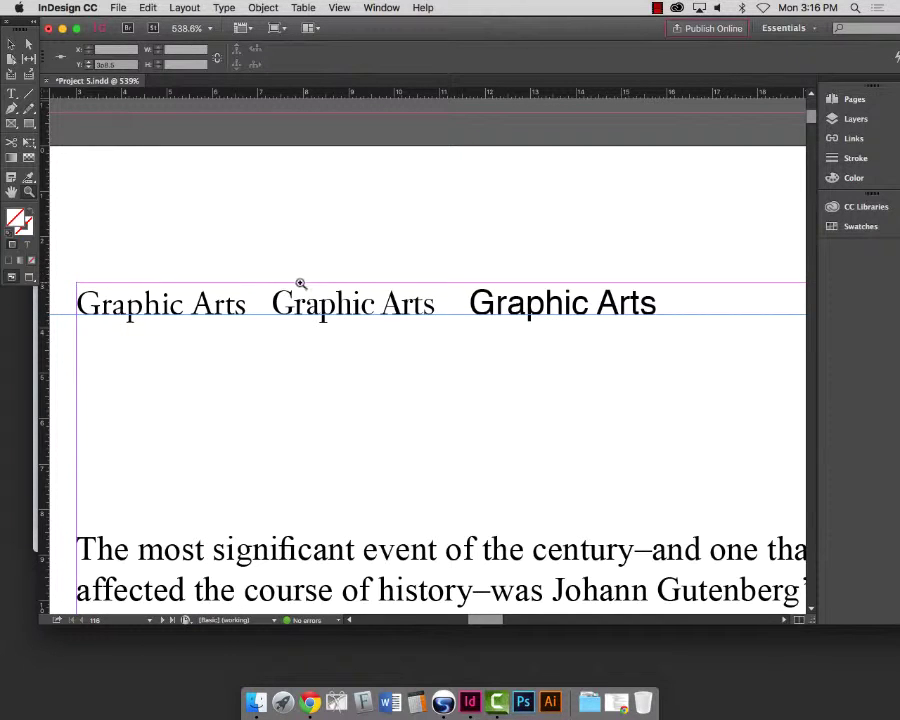
{"action": "left_click_drag", "start_coordinate": [164, 256], "coordinate": [617, 347]}
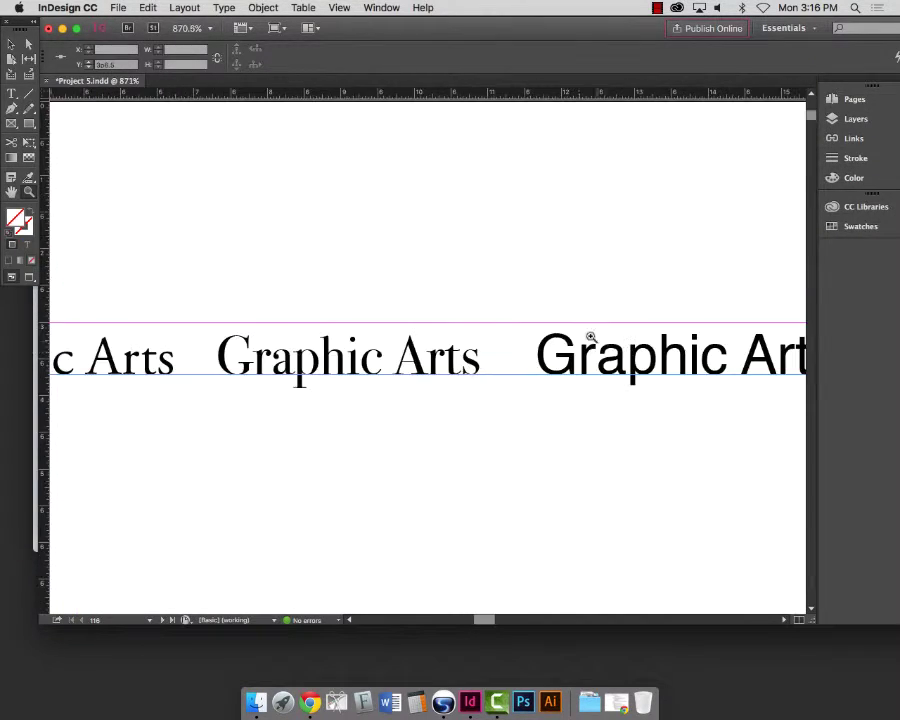
{"action": "left_click_drag", "start_coordinate": [611, 95], "coordinate": [763, 334]}
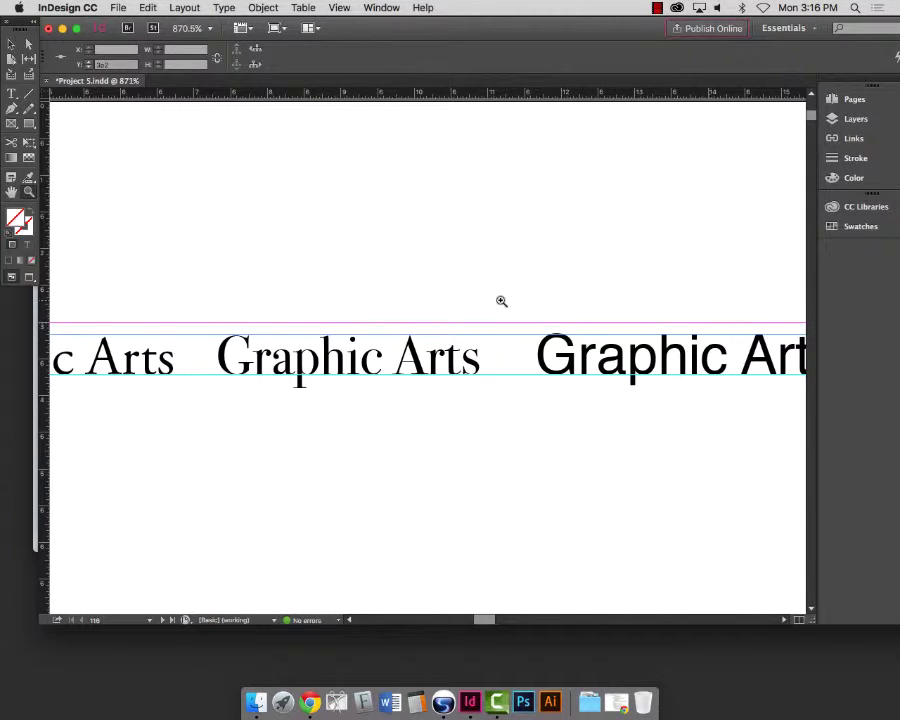
- Examine how the capitals, ascenders and x-height of the Helvetica sample sit between the two guides
{"action": "scroll", "coordinate": [502, 298], "scroll_direction": "right", "scroll_amount": 10}
{"action": "scroll", "coordinate": [148, 407], "scroll_direction": "left", "scroll_amount": 10}
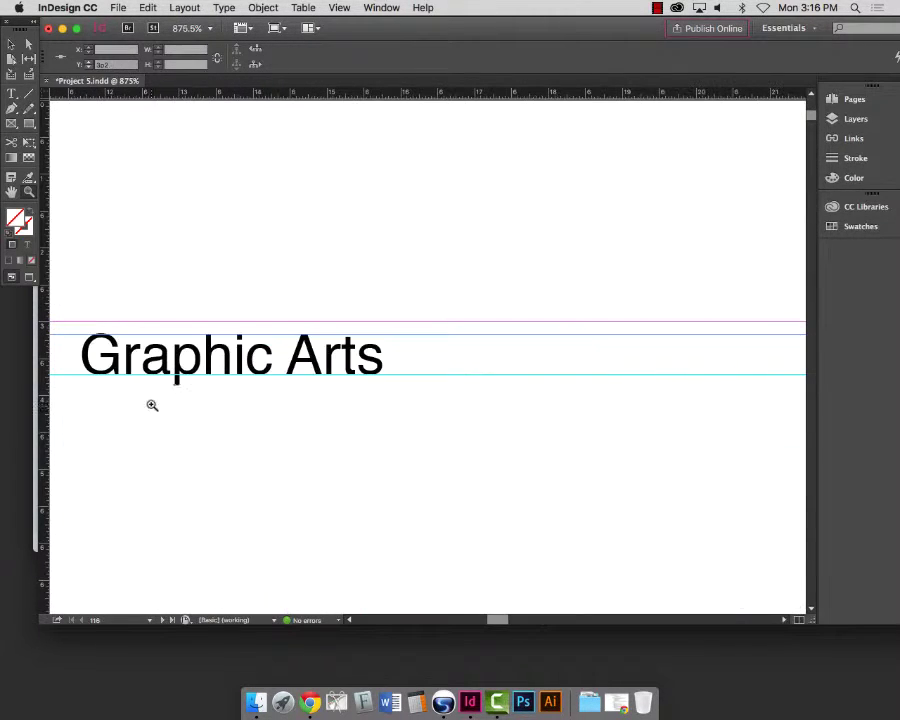
{"action": "left_click_drag", "start_coordinate": [240, 310], "coordinate": [420, 420]}
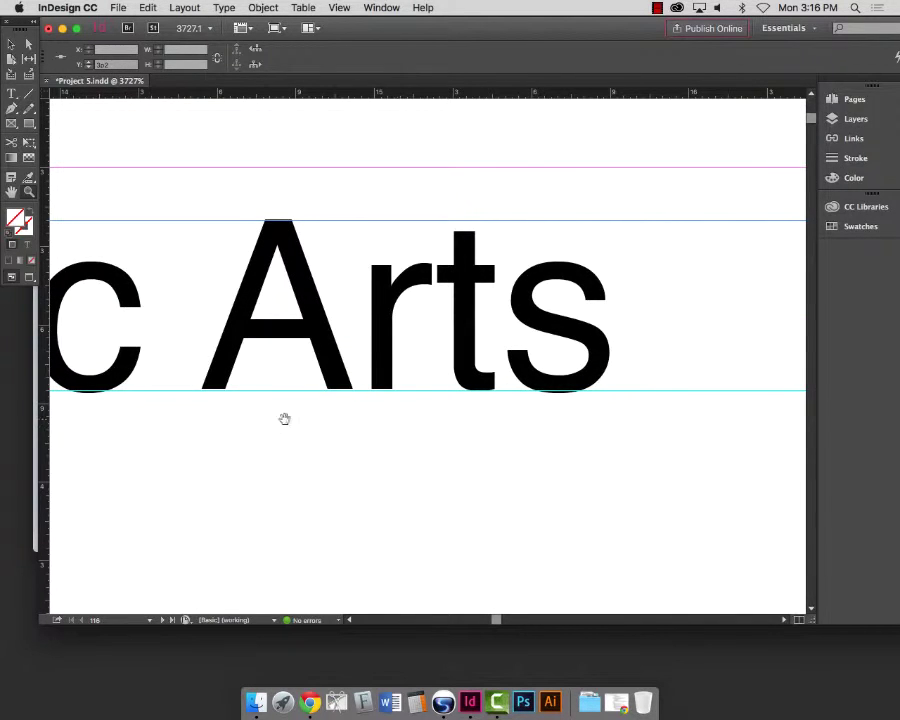
{"action": "left_click_drag", "start_coordinate": [285, 418], "coordinate": [624, 417]}
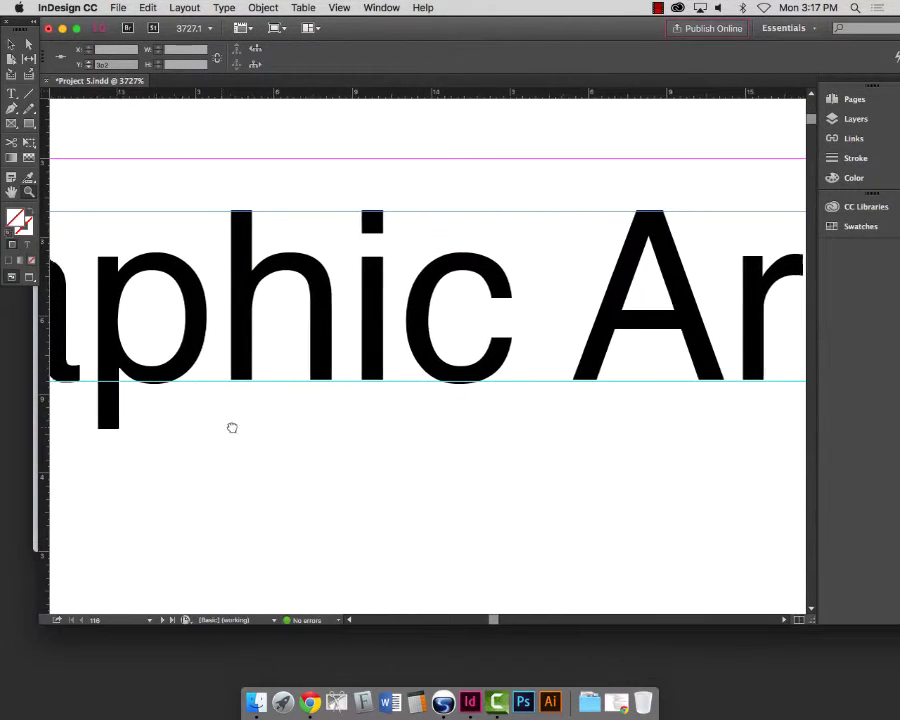
{"action": "left_click_drag", "start_coordinate": [233, 426], "coordinate": [630, 428]}
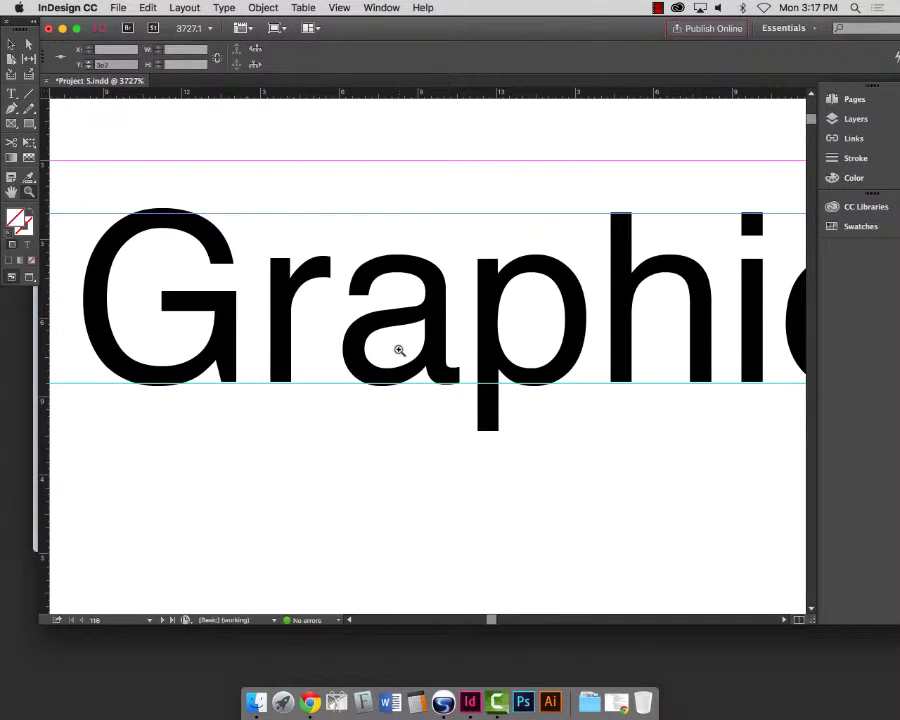
{"action": "left_click_drag", "start_coordinate": [494, 344], "coordinate": [361, 411]}
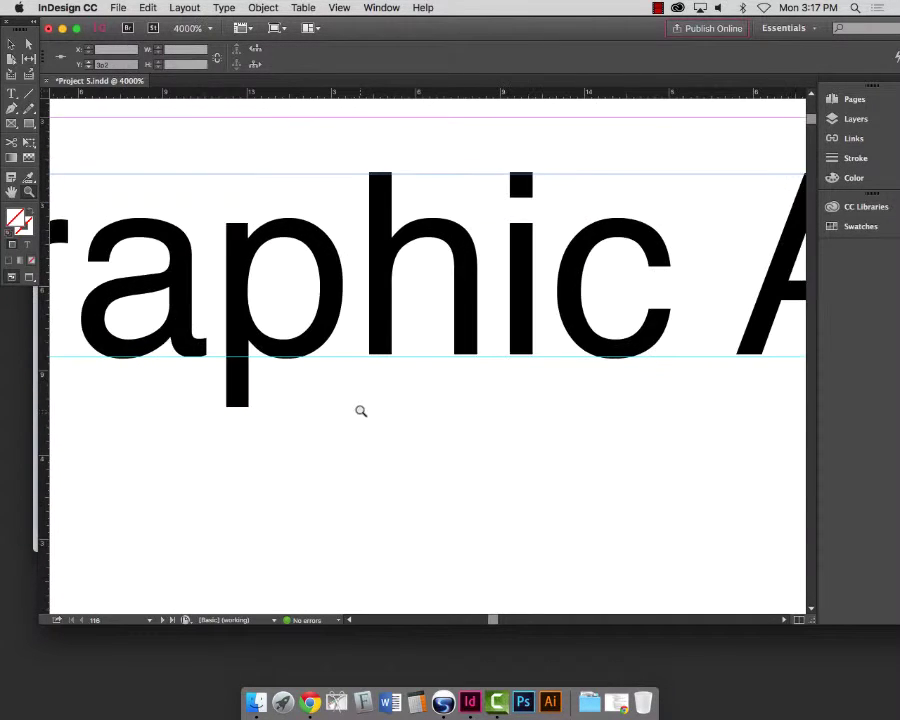
{"action": "scroll", "coordinate": [480, 410], "scroll_direction": "left", "scroll_amount": 10}
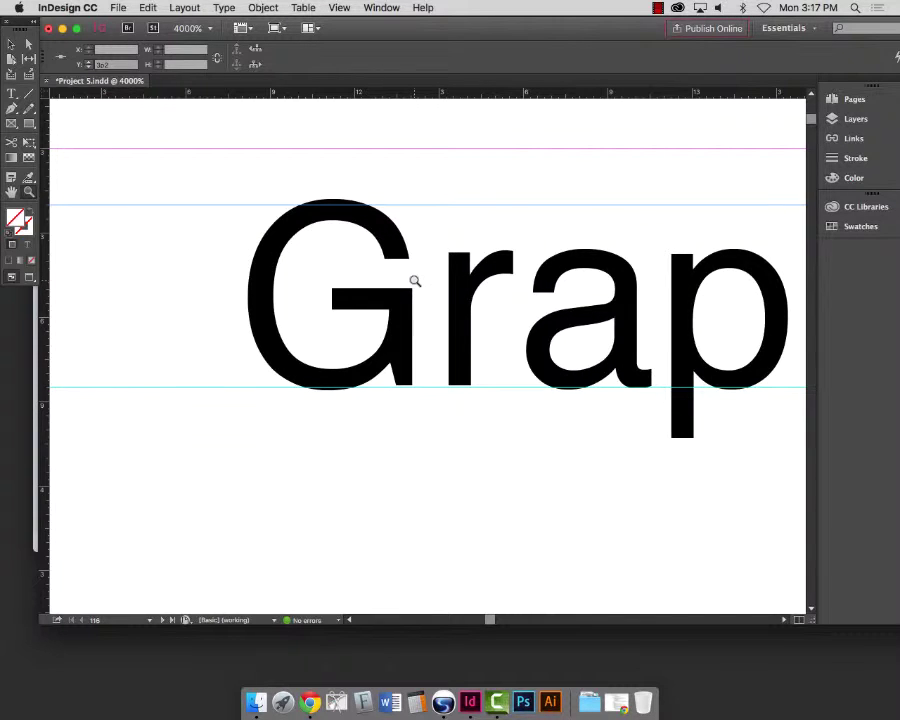
- Compare the capital heights, ascenders and baselines of the three "Graphic Arts" samples against the two horizontal guides
{"action": "key", "text": "super+minus"}
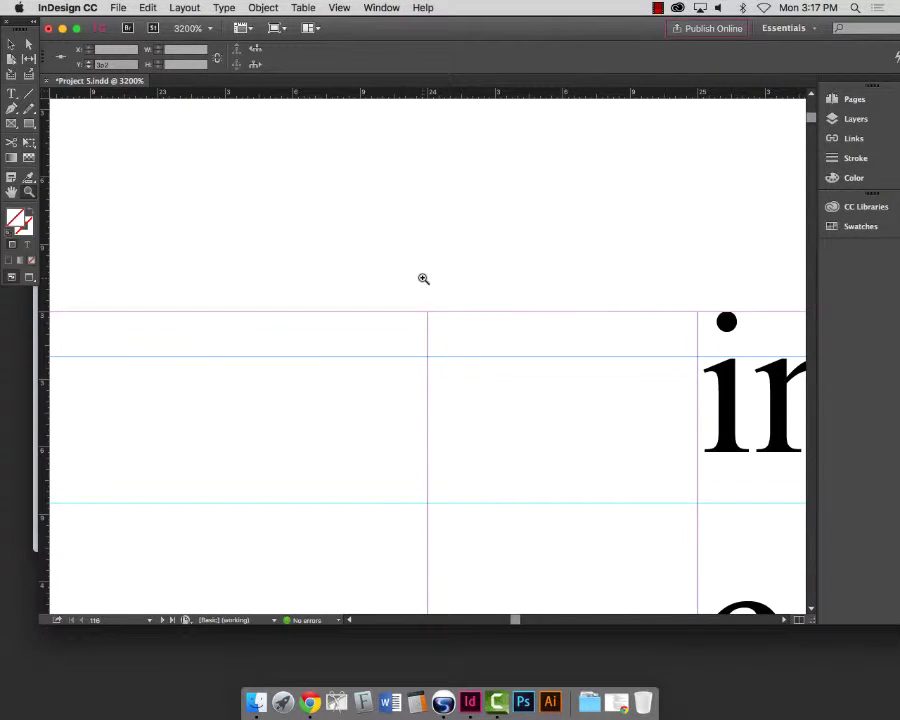
{"action": "key", "text": "super+0"}
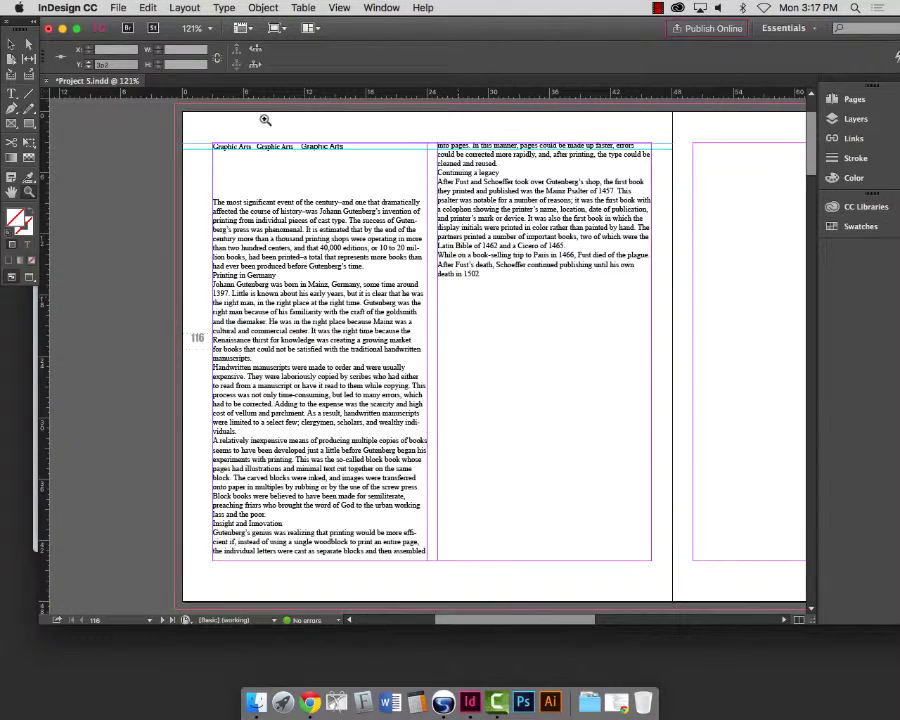
{"action": "left_click_drag", "start_coordinate": [198, 128], "coordinate": [350, 178]}
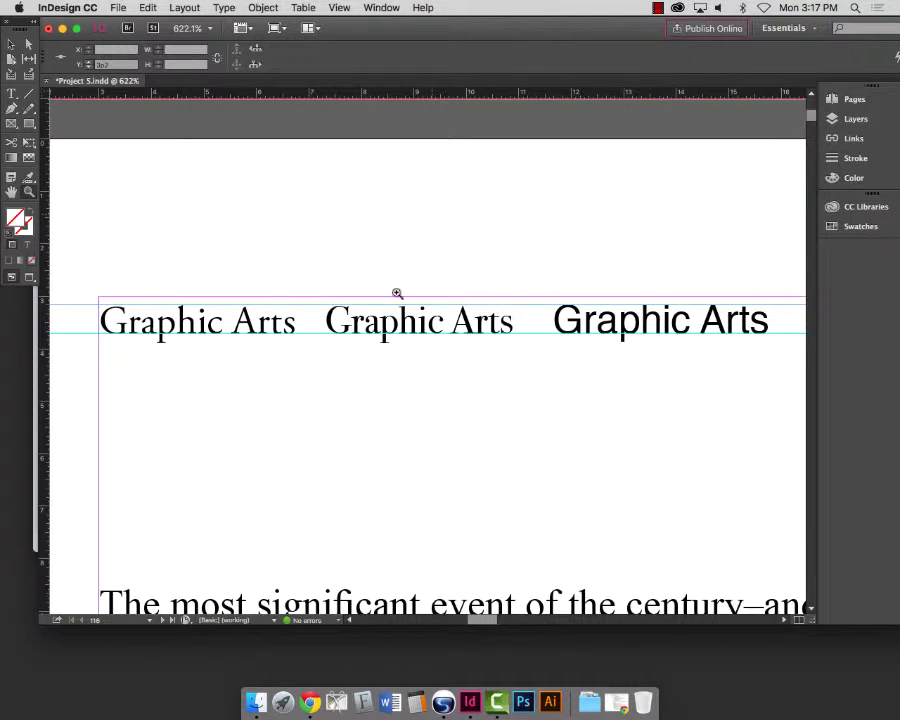
{"action": "left_click_drag", "start_coordinate": [382, 298], "coordinate": [510, 341]}
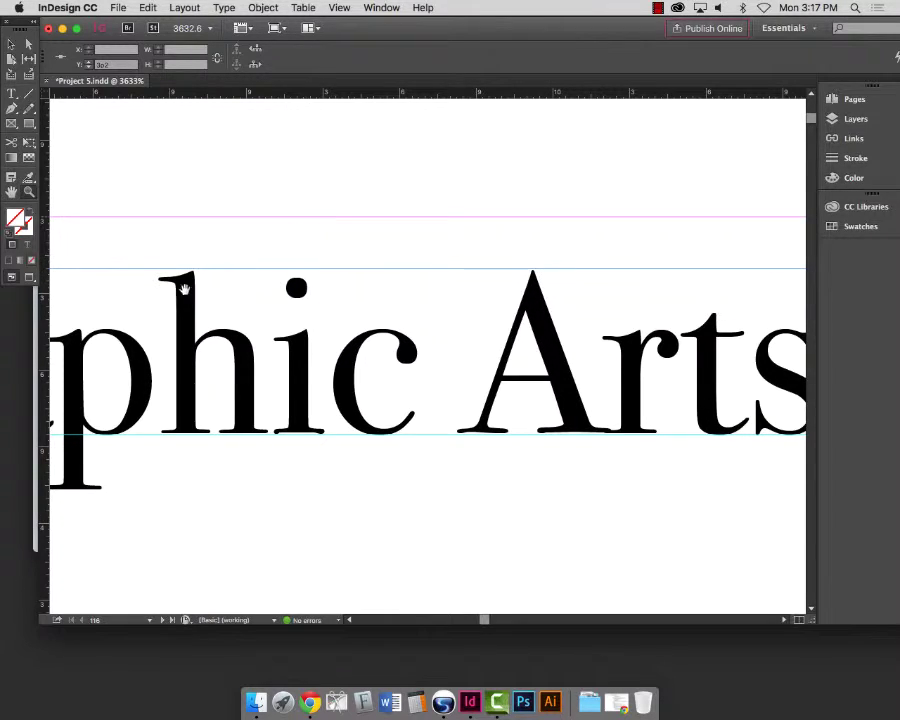
{"action": "left_click_drag", "start_coordinate": [193, 331], "coordinate": [539, 355]}
{"action": "left_click_drag", "start_coordinate": [223, 342], "coordinate": [505, 336]}
{"action": "left_click_drag", "start_coordinate": [266, 335], "coordinate": [412, 311]}
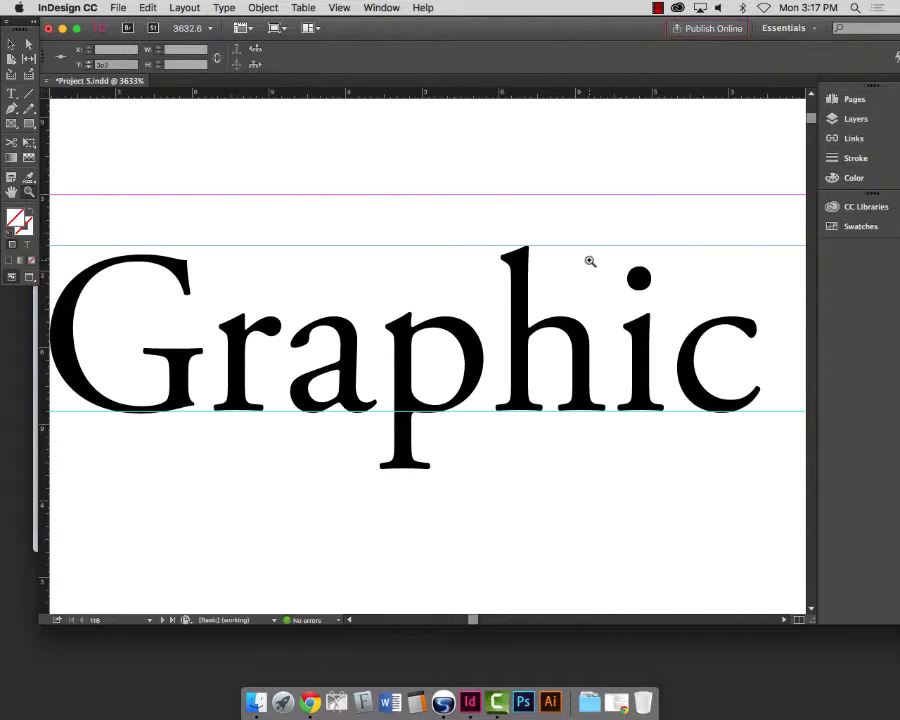
{"action": "key", "text": "space"}
{"action": "scroll", "coordinate": [643, 270], "scroll_direction": "right", "scroll_amount": 15}
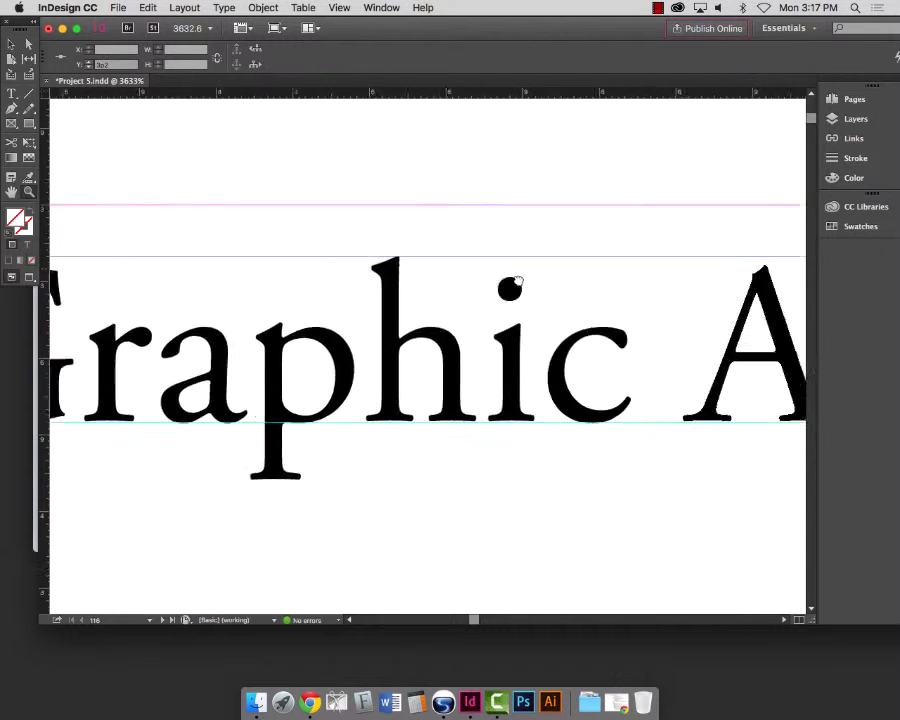
{"action": "scroll", "coordinate": [727, 270], "scroll_direction": "right", "scroll_amount": 15}
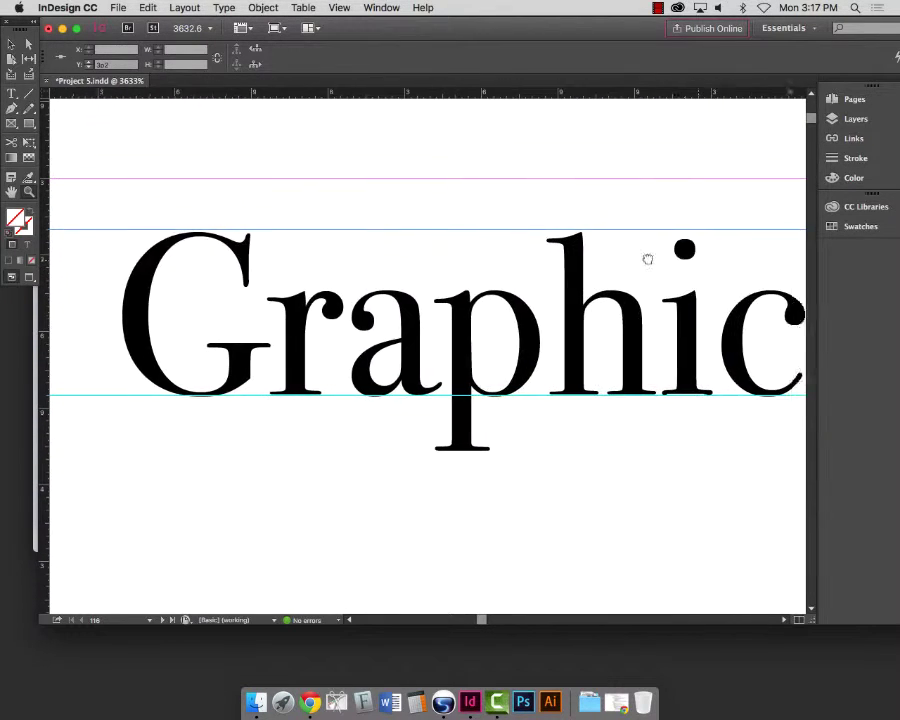
{"action": "scroll", "coordinate": [510, 235], "scroll_direction": "right", "scroll_amount": 10}
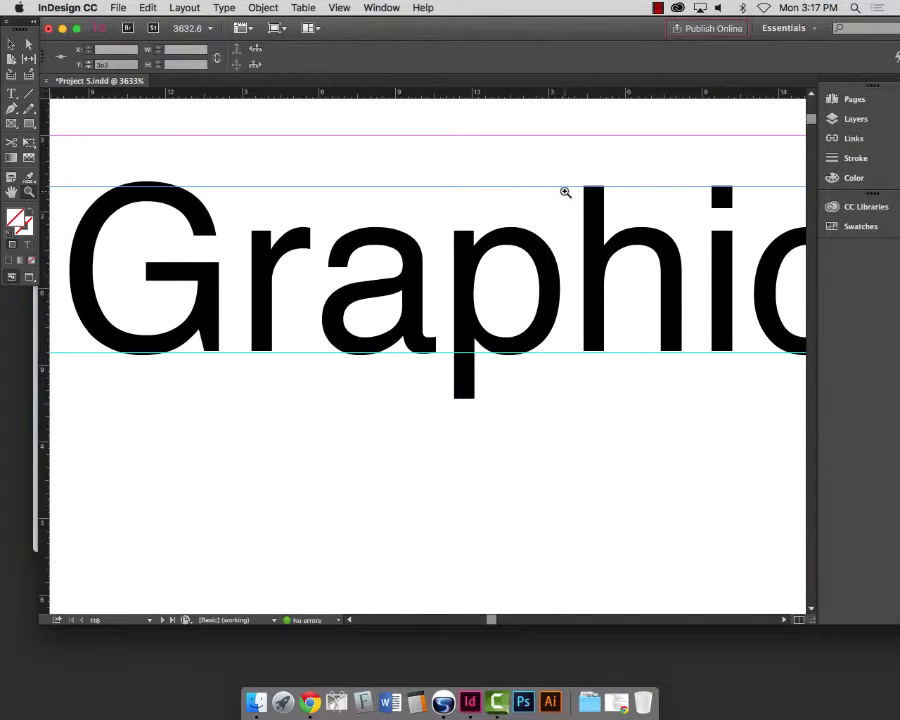
- Add a horizontal guide at Y 3p3.72, level with the x-height of the Helvetica "Graphic Arts" sample
{"action": "key", "text": "super+0"}
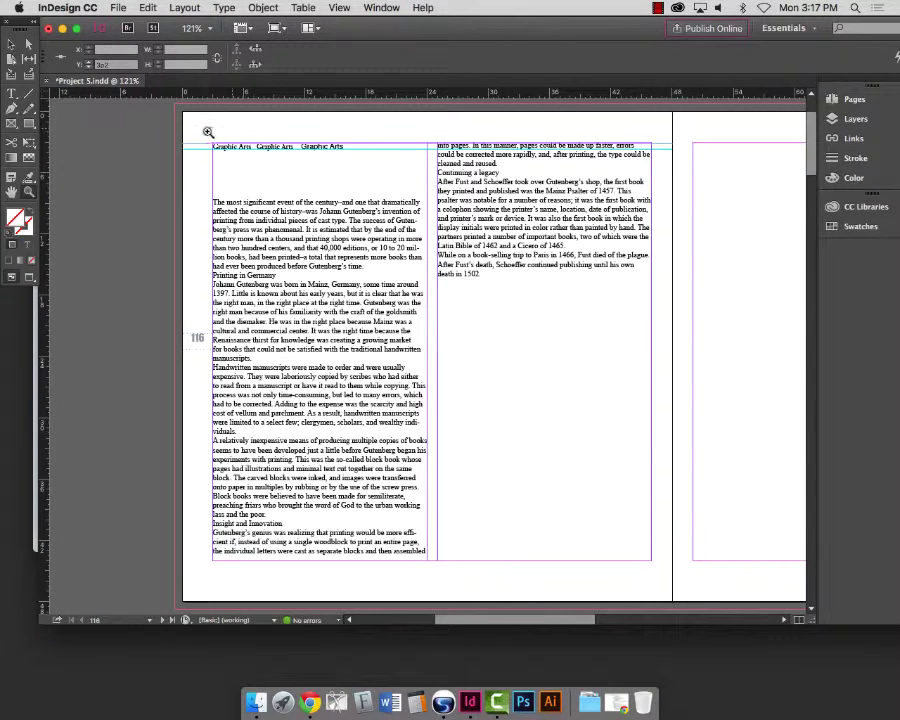
{"action": "left_click_drag", "start_coordinate": [209, 129], "coordinate": [374, 172]}
{"action": "left_click_drag", "start_coordinate": [460, 293], "coordinate": [590, 366]}
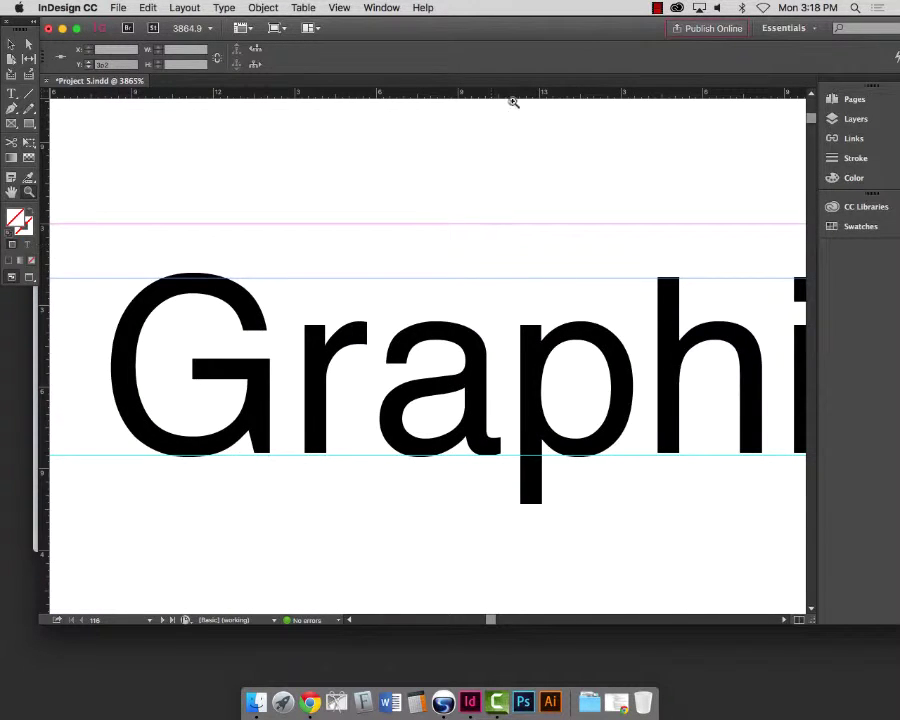
{"action": "left_click_drag", "start_coordinate": [580, 97], "coordinate": [539, 325]}
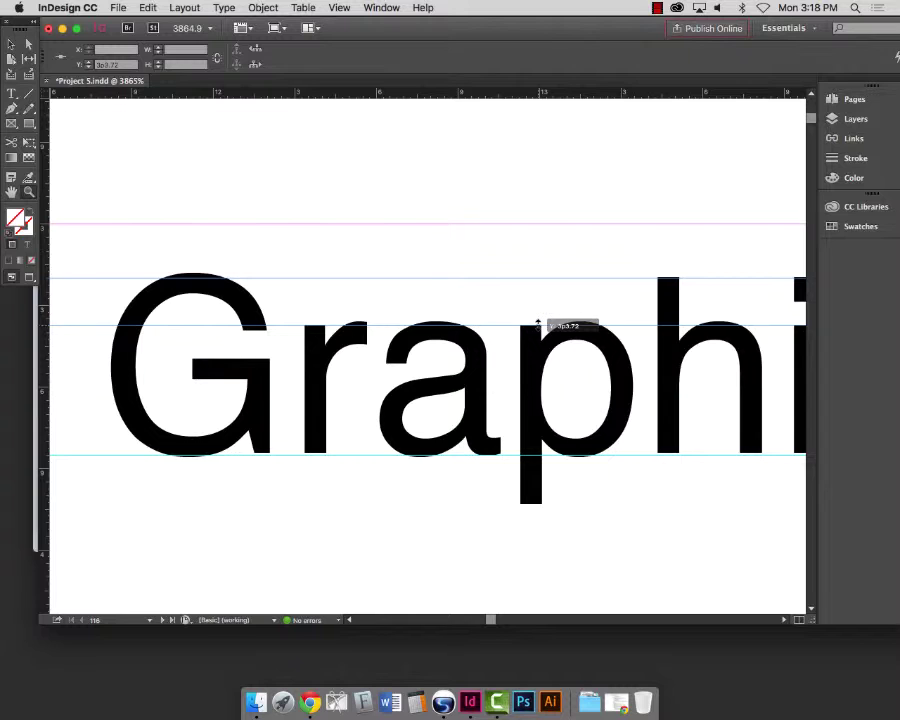
{"action": "left_click_drag", "start_coordinate": [538, 324], "coordinate": [539, 325]}
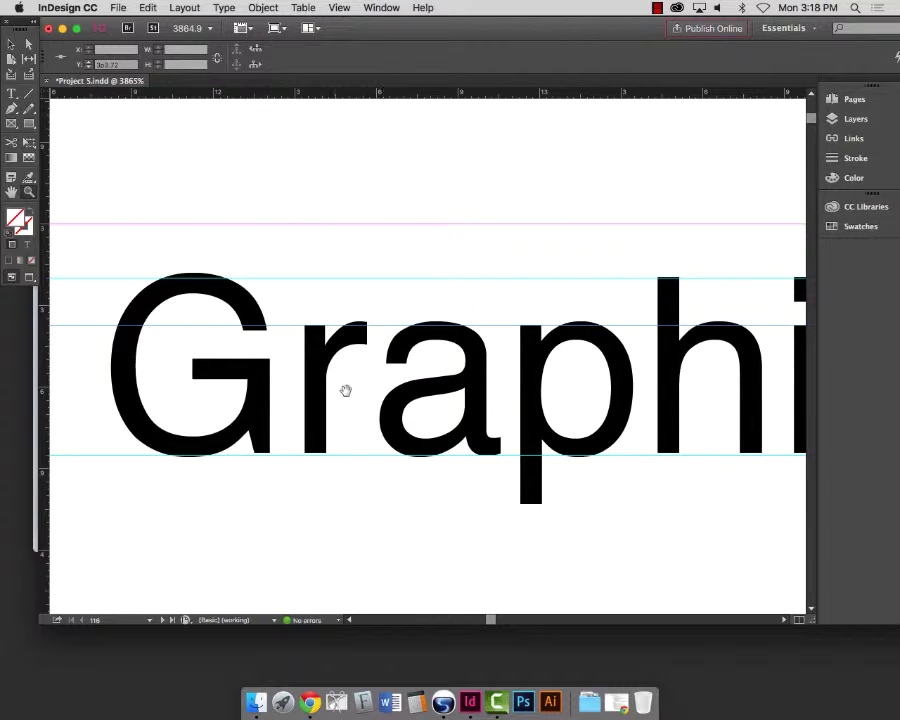
- Compare the x-height of the Bodoni 72 "Graphic Arts" sample with the Helvetica x-height guide
{"action": "scroll", "coordinate": [290, 355], "scroll_direction": "left", "scroll_amount": 10}
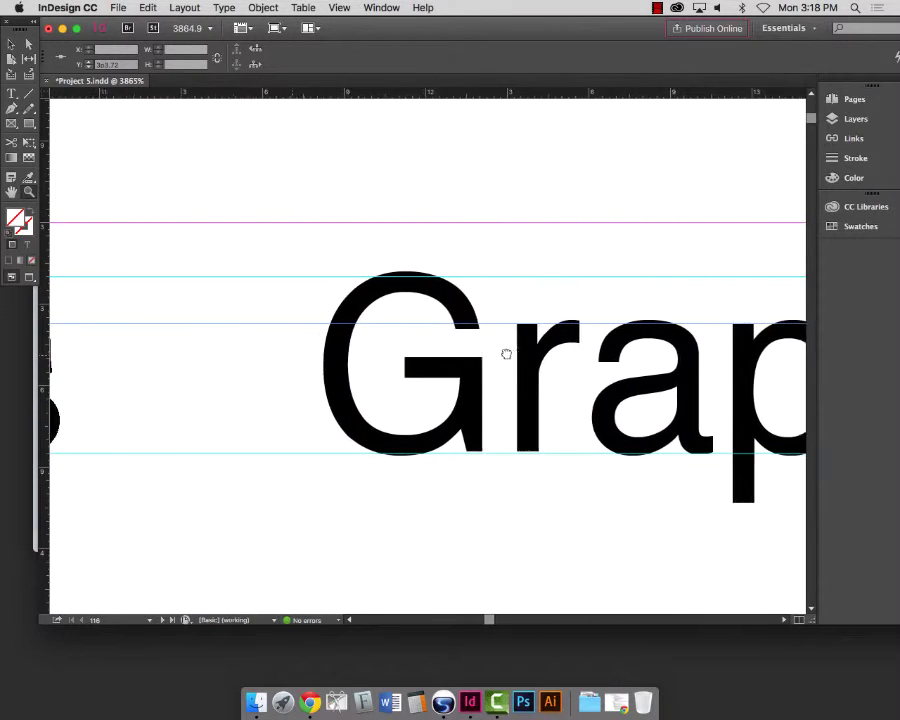
{"action": "left_click_drag", "start_coordinate": [287, 331], "coordinate": [504, 328]}
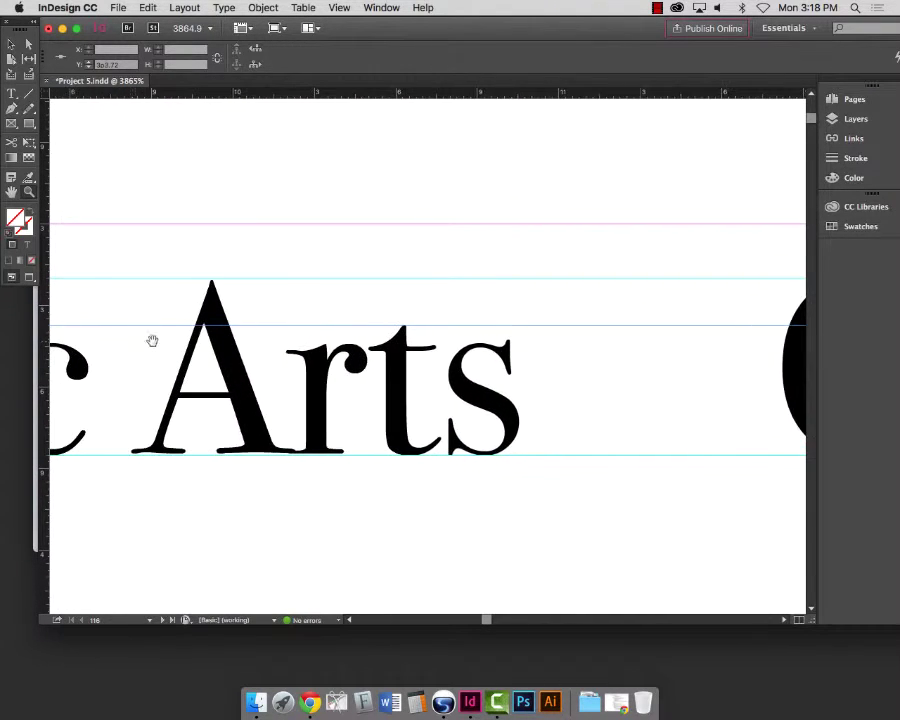
{"action": "left_click_drag", "start_coordinate": [151, 341], "coordinate": [490, 315]}
{"action": "left_click_drag", "start_coordinate": [161, 316], "coordinate": [558, 322]}
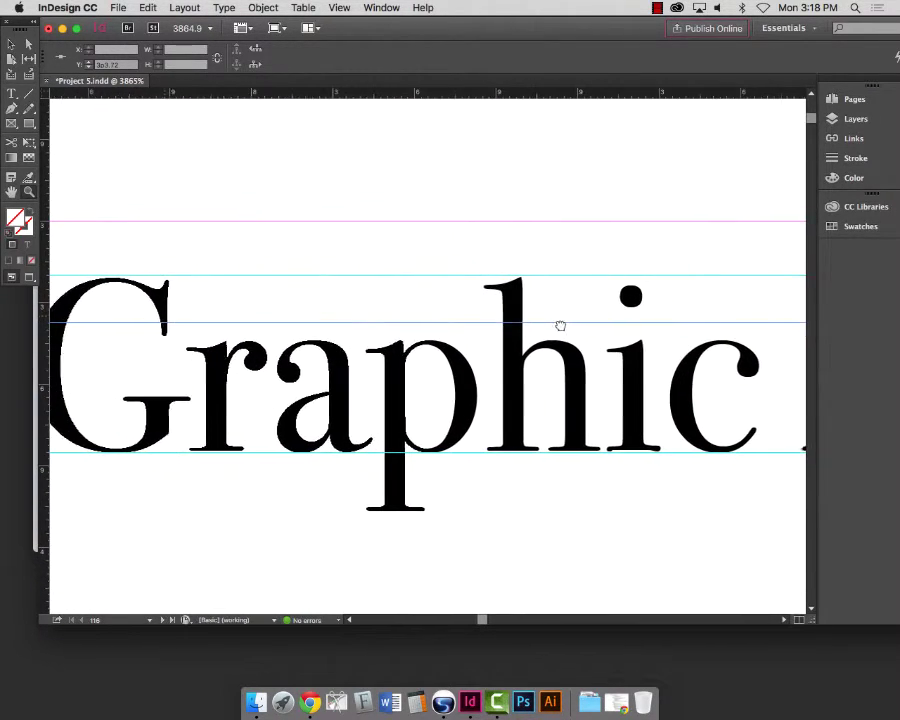
{"action": "left_click_drag", "start_coordinate": [208, 342], "coordinate": [196, 310]}
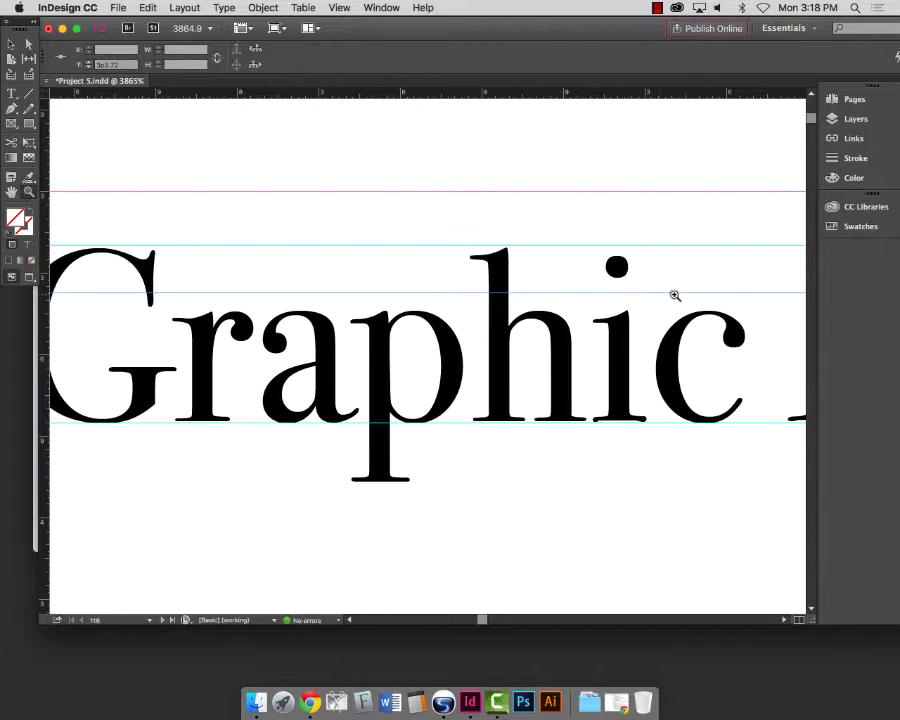
{"action": "left_click_drag", "start_coordinate": [704, 292], "coordinate": [280, 282]}
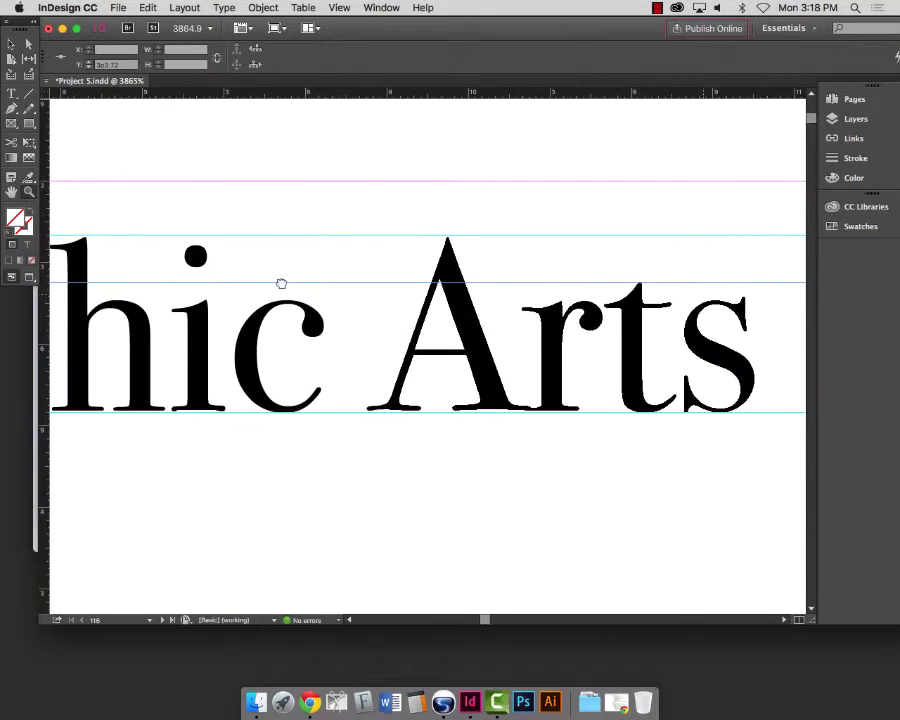
{"action": "left_click", "coordinate": [551, 296], "text": "alt"}
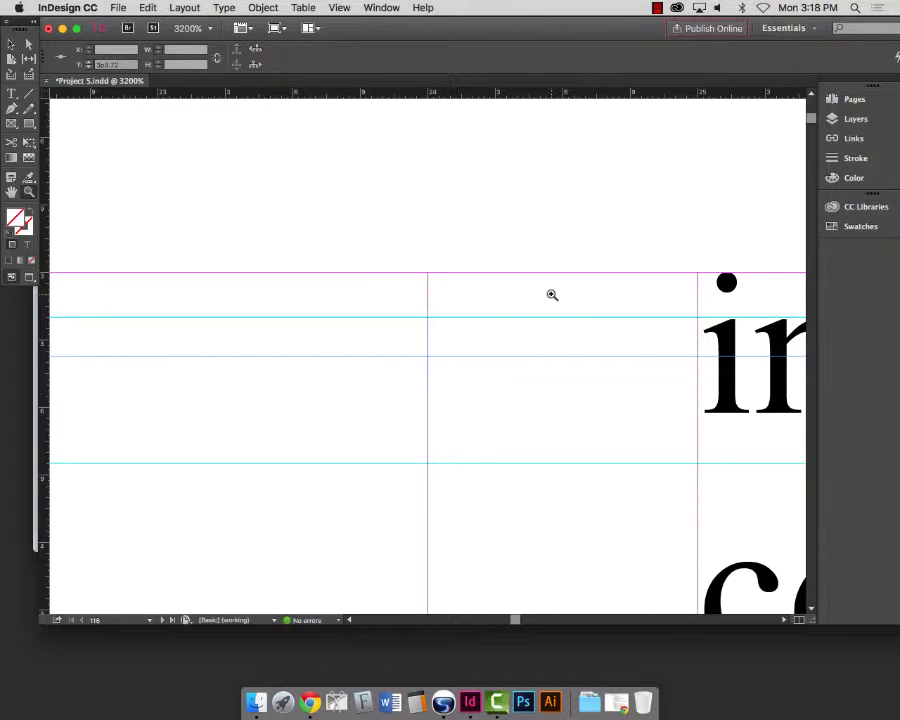
- Add a lowercase "x" to the end of the Bodoni 72 "Graphic Arts" sample
{"action": "key", "text": "super+0"}
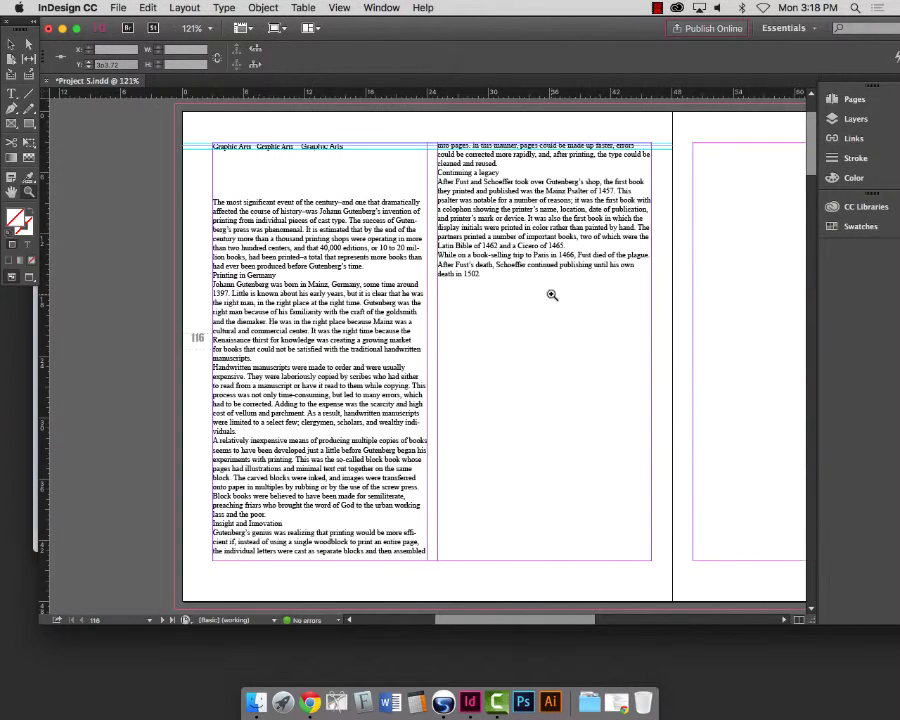
{"action": "left_click_drag", "start_coordinate": [352, 157], "coordinate": [352, 157]}
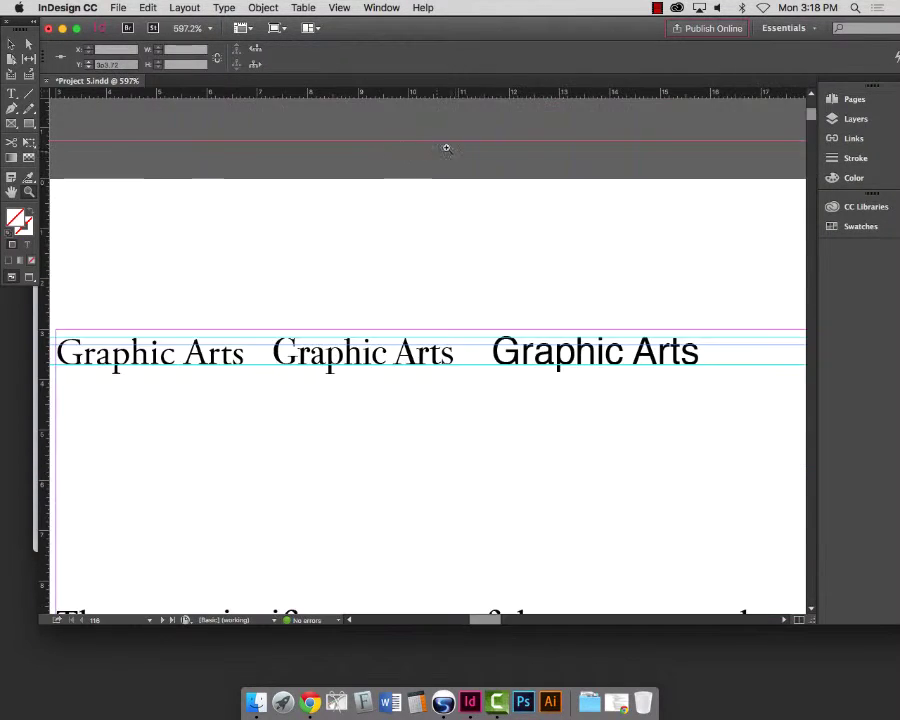
{"action": "left_click_drag", "start_coordinate": [324, 310], "coordinate": [604, 337]}
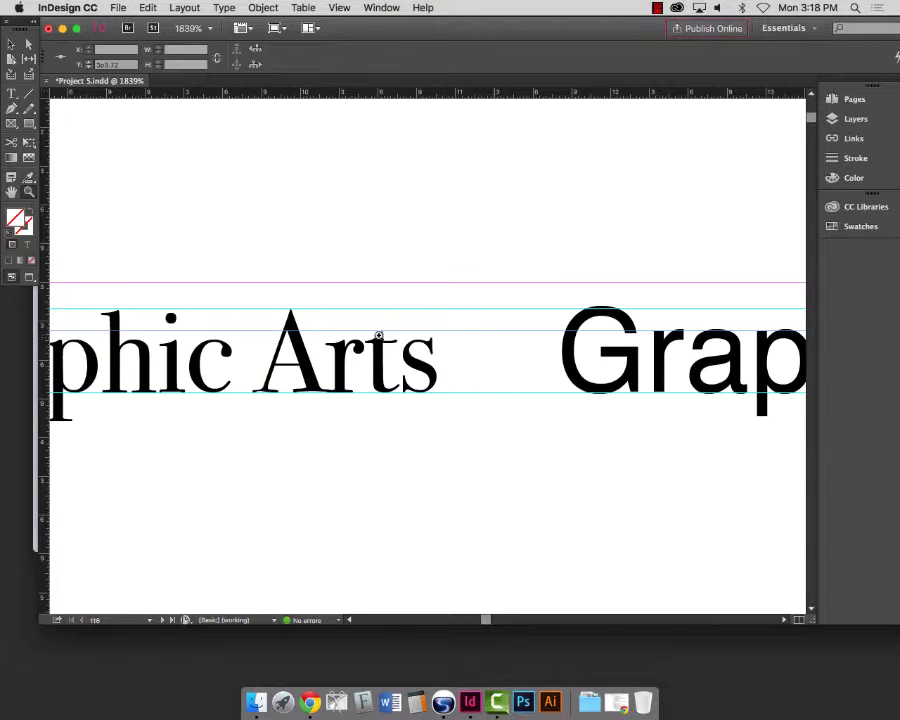
{"action": "scroll", "coordinate": [298, 314], "scroll_direction": "right", "scroll_amount": 5}
{"action": "key", "text": "t"}
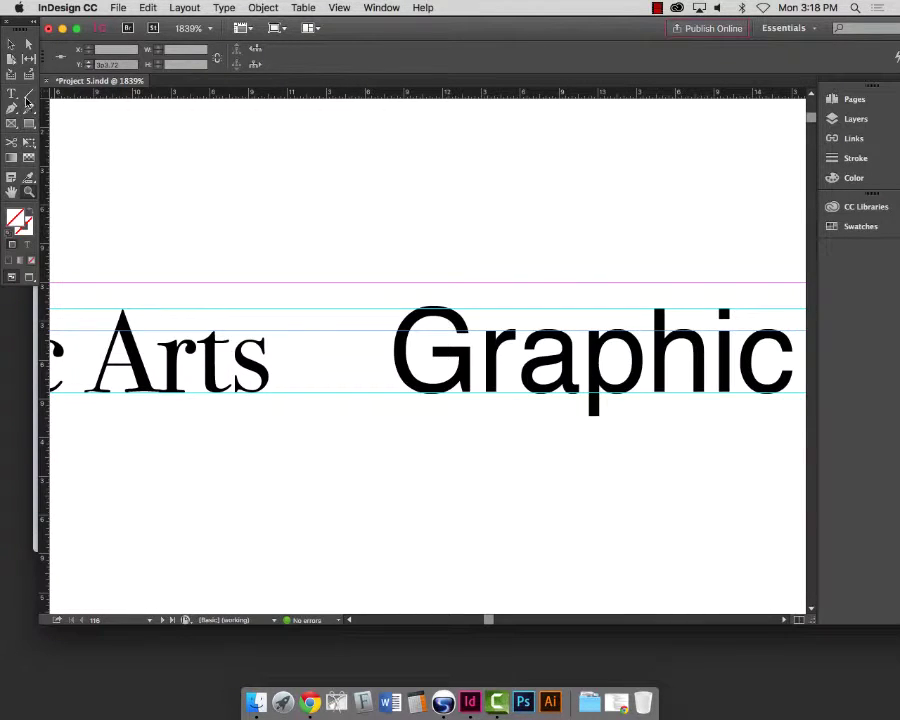
{"action": "left_click", "coordinate": [270, 370]}
{"action": "type", "text": "x"}
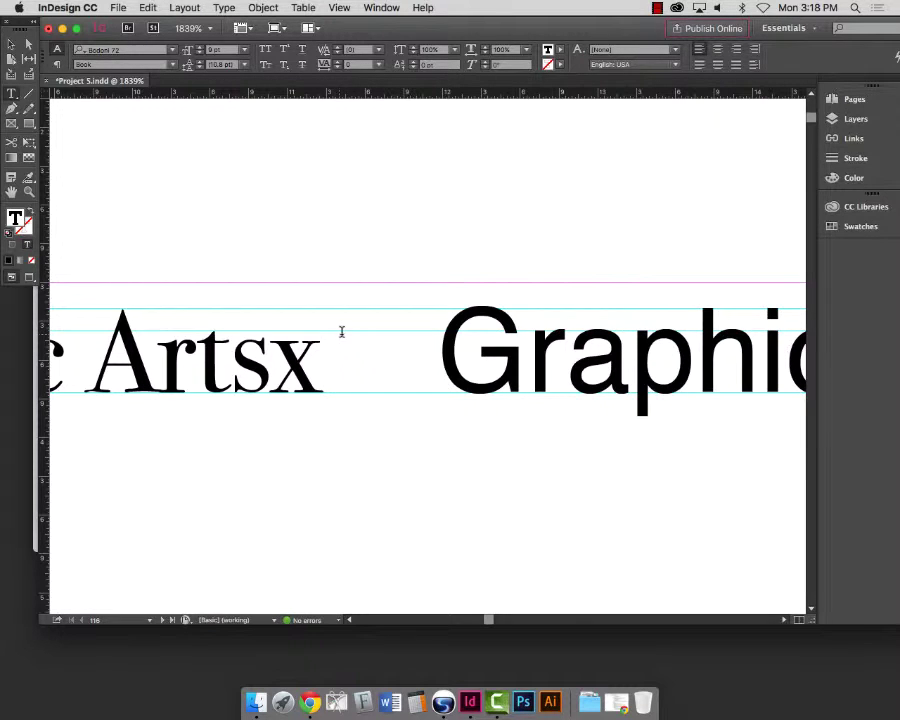
- Insert a lowercase "x" directly after the "G" in the Helvetica "Graphic Arts" sample
{"action": "left_click", "coordinate": [524, 355]}
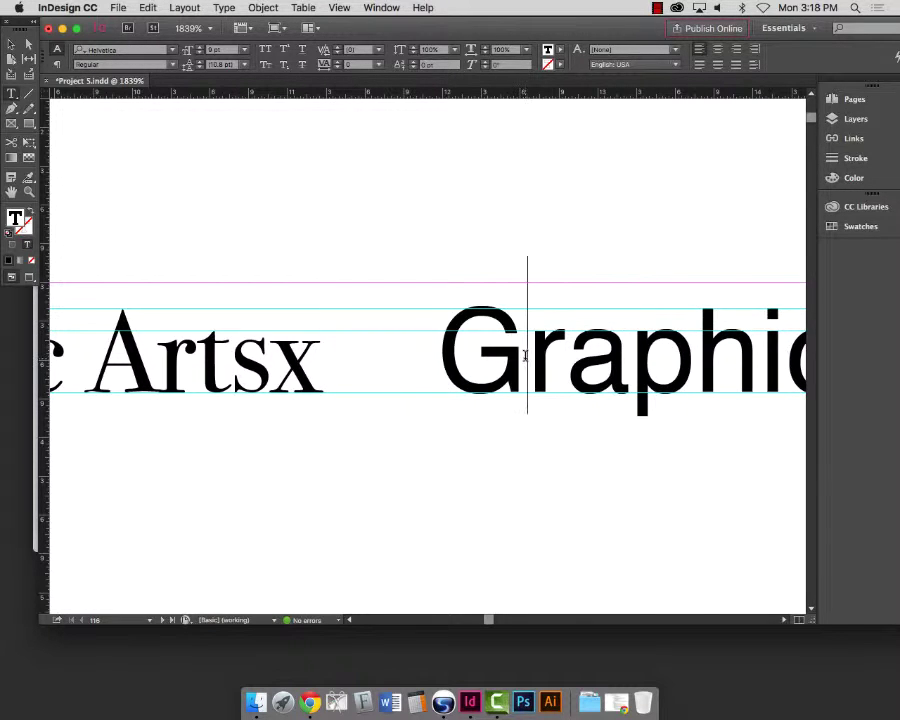
{"action": "type", "text": "x"}
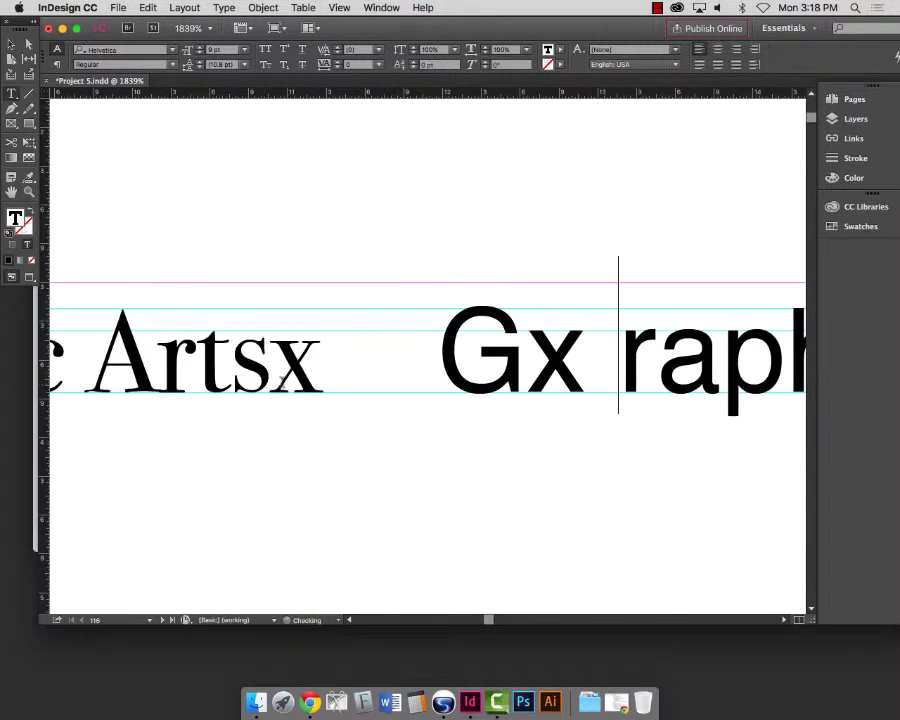
{"action": "key", "text": "BackSpace"}
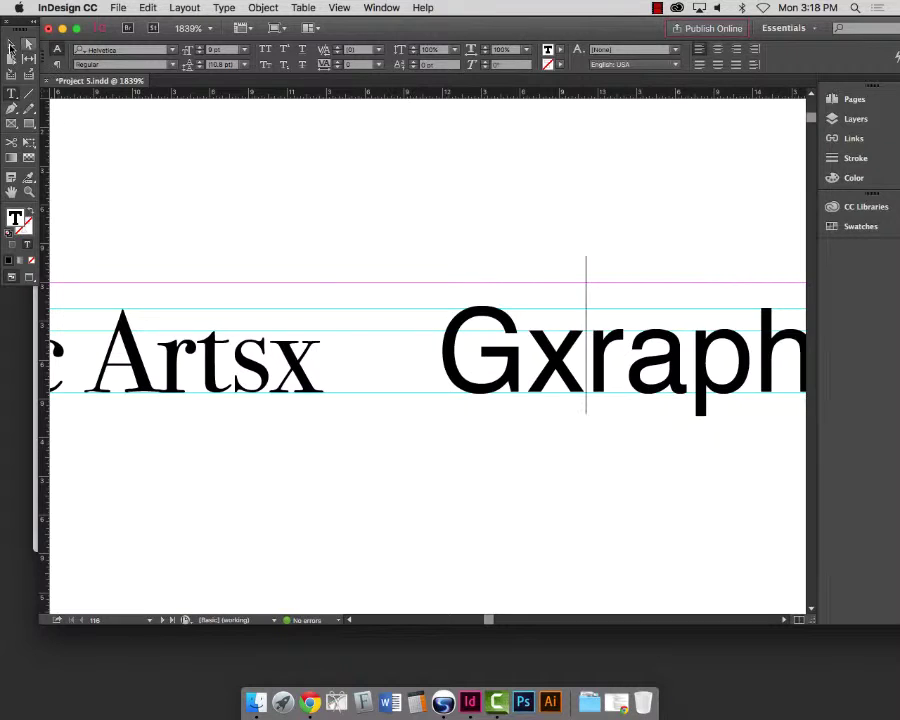
- Add a lowercase "x" to the end of the Adobe Garamond Pro "Graphic Arts" sample
{"action": "left_click", "coordinate": [10, 45]}
{"action": "scroll", "coordinate": [317, 438], "scroll_direction": "left", "scroll_amount": 10}
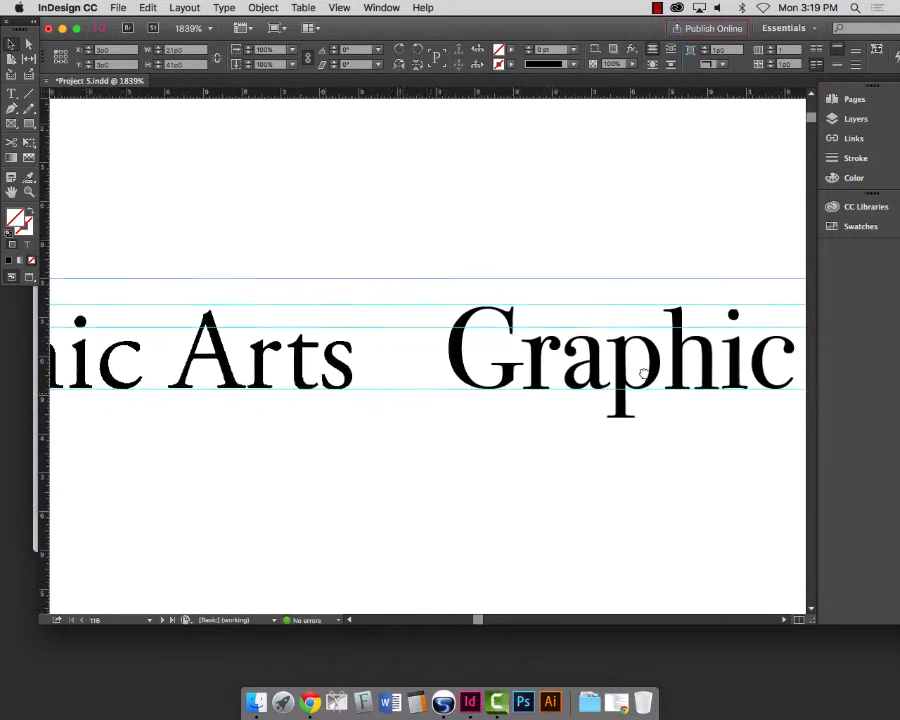
{"action": "left_click_drag", "start_coordinate": [643, 373], "coordinate": [654, 362]}
{"action": "left_click_drag", "start_coordinate": [287, 333], "coordinate": [464, 323]}
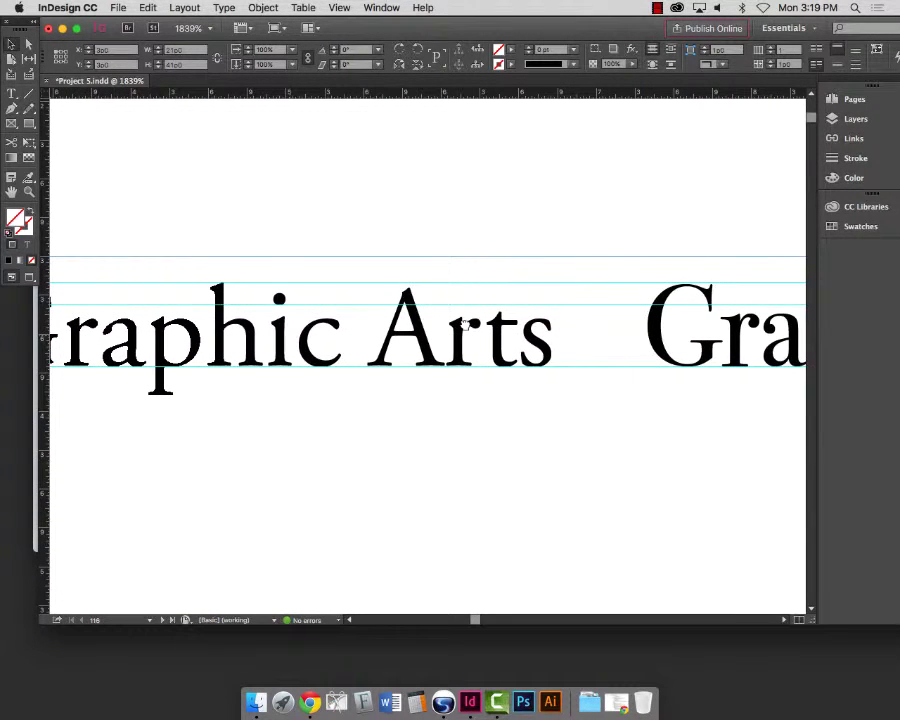
{"action": "left_click_drag", "start_coordinate": [241, 345], "coordinate": [352, 341]}
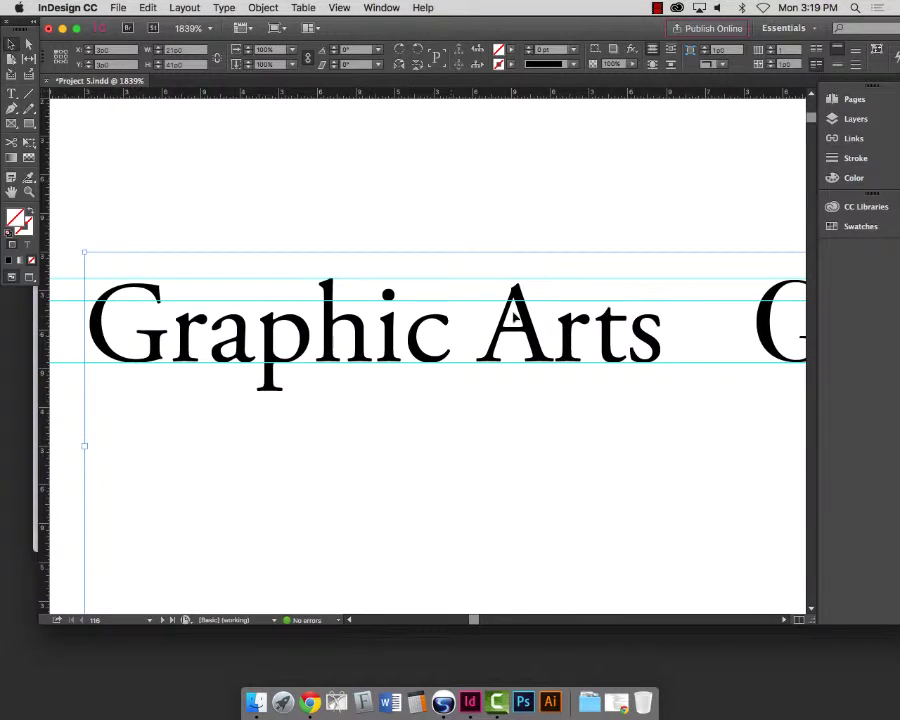
{"action": "left_click", "coordinate": [11, 92]}
{"action": "left_click", "coordinate": [657, 330]}
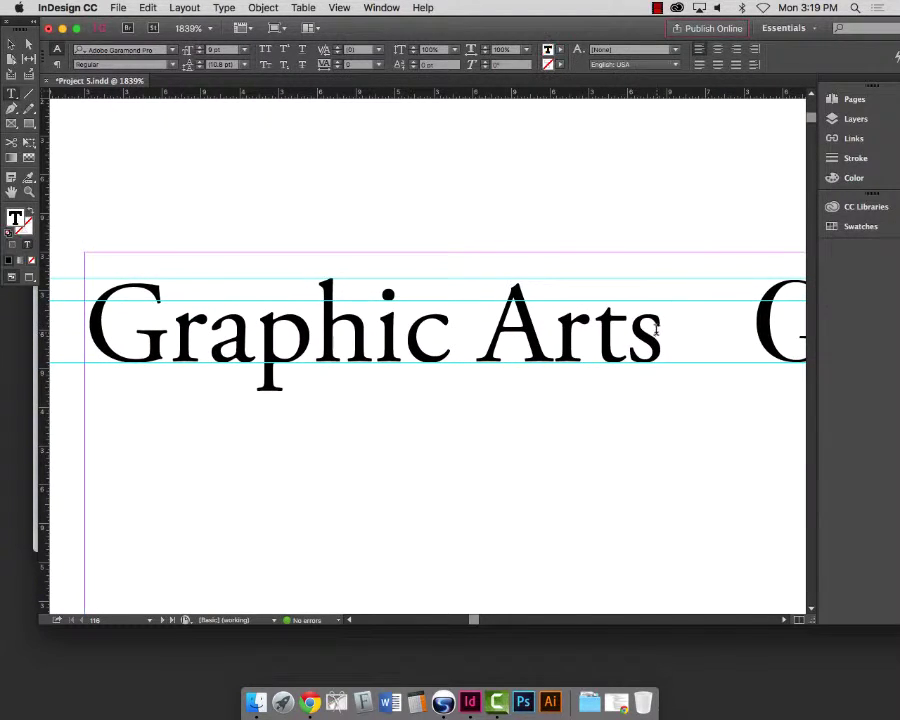
{"action": "type", "text": "x"}
- Add a horizontal guide at Y 3p4.86, level with the top of the "x" in the Adobe Garamond Pro sample
{"action": "left_click", "coordinate": [28, 193]}
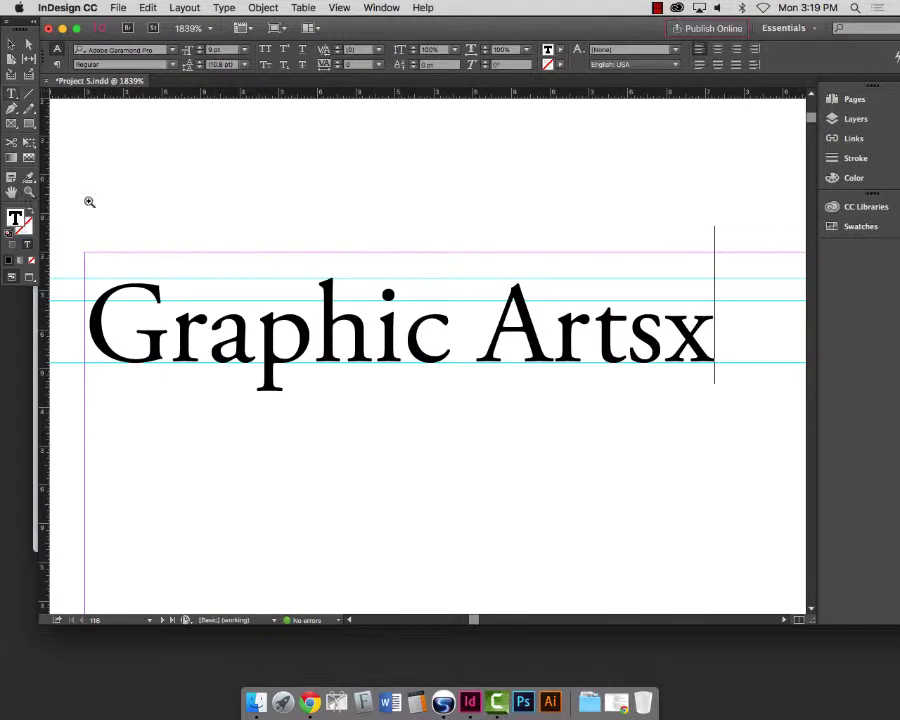
{"action": "left_click_drag", "start_coordinate": [610, 249], "coordinate": [797, 383]}
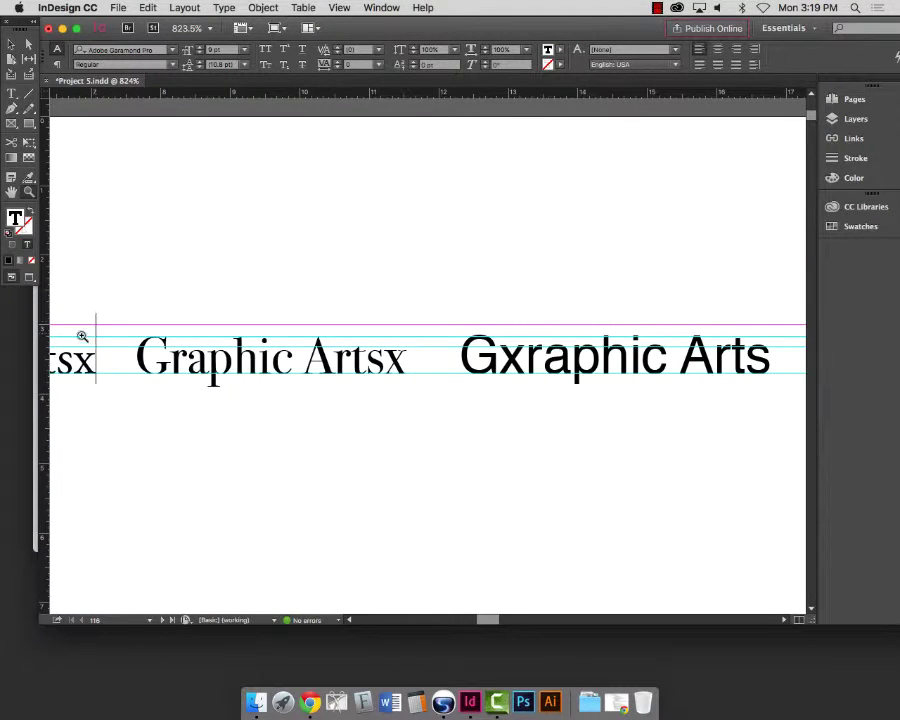
{"action": "left_click_drag", "start_coordinate": [66, 325], "coordinate": [180, 420]}
{"action": "left_click_drag", "start_coordinate": [246, 101], "coordinate": [280, 254]}
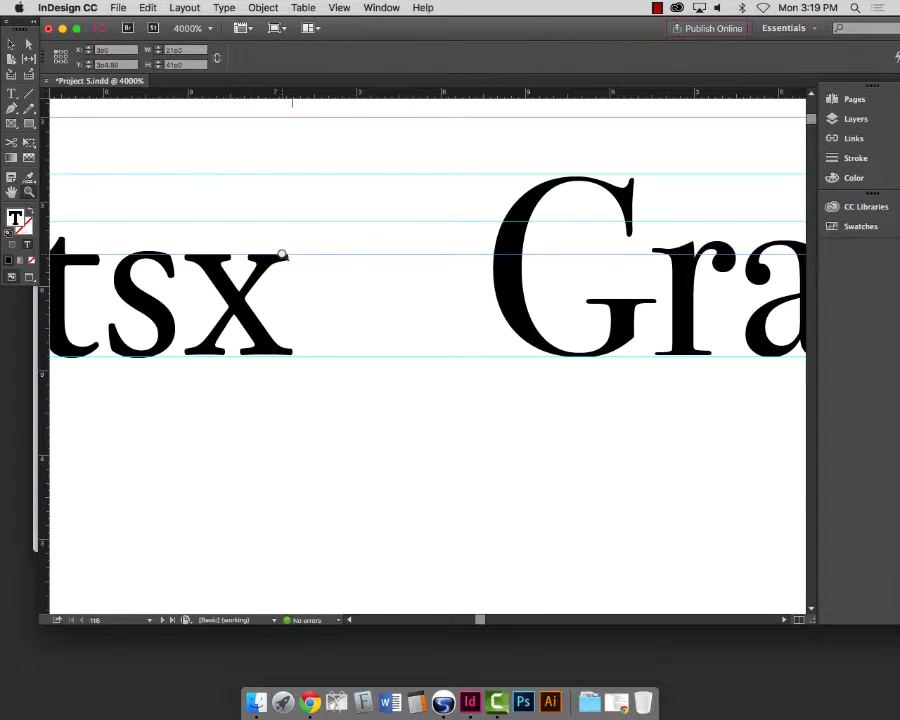
- Try to add a horizontal guide for the x-height of the Bodoni 72 "Graphic" lettering
{"action": "key", "text": "t"}
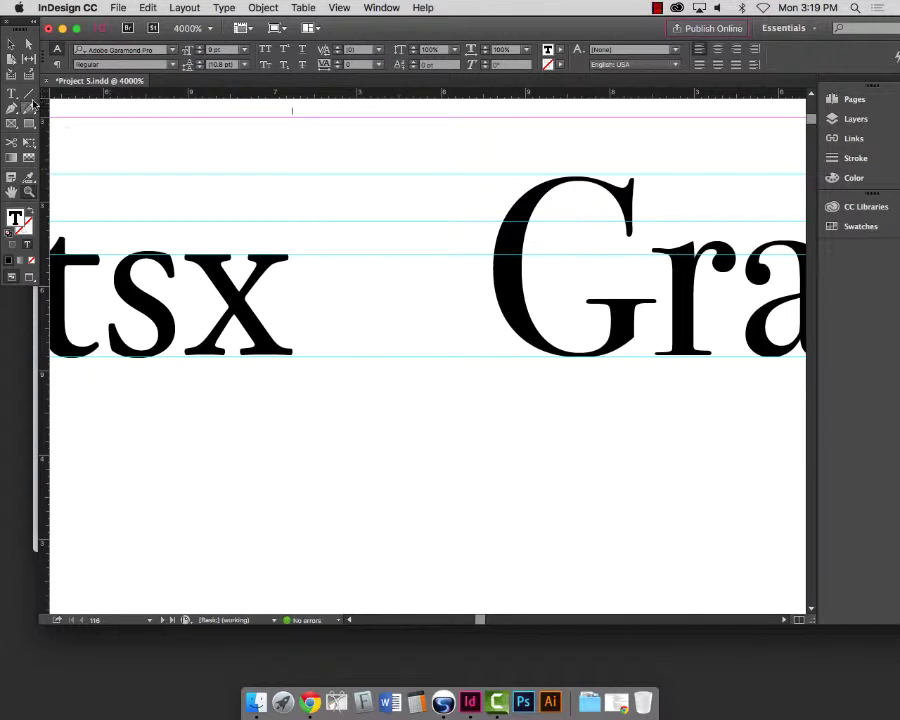
{"action": "key", "text": "Escape"}
{"action": "left_click_drag", "start_coordinate": [703, 311], "coordinate": [254, 323]}
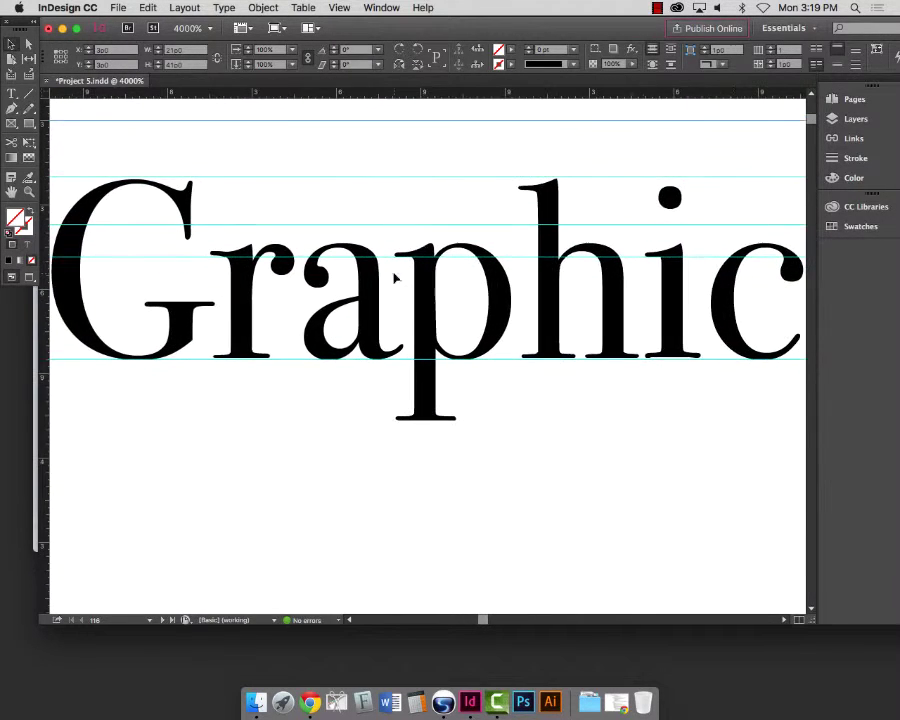
{"action": "left_click_drag", "start_coordinate": [418, 93], "coordinate": [443, 100]}
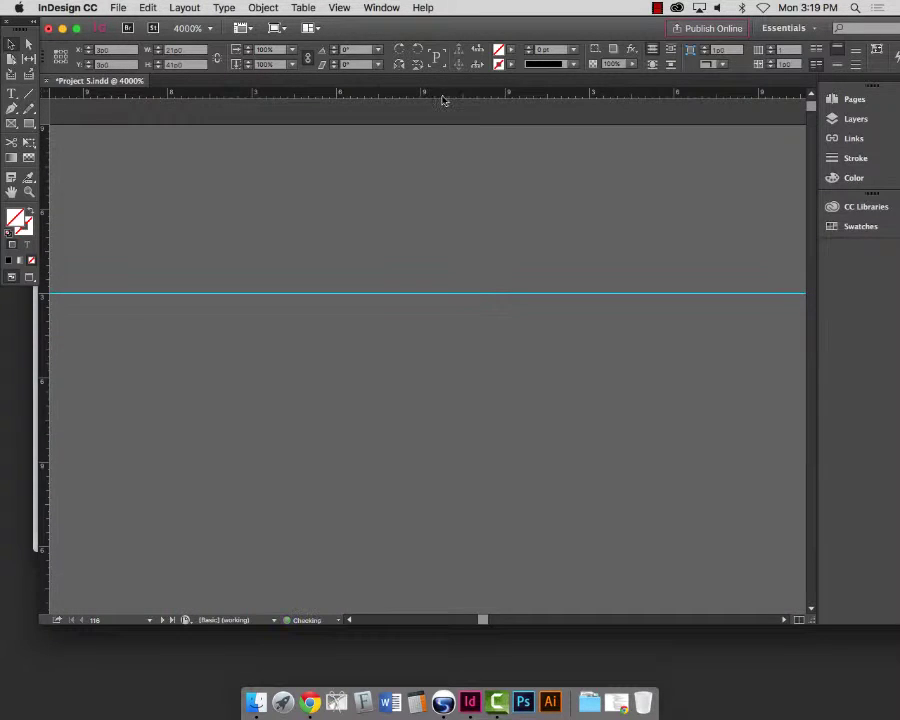
- Add a horizontal guide level with the top of the "x" in the Bodoni 72 sample
{"action": "key", "text": "super+0"}
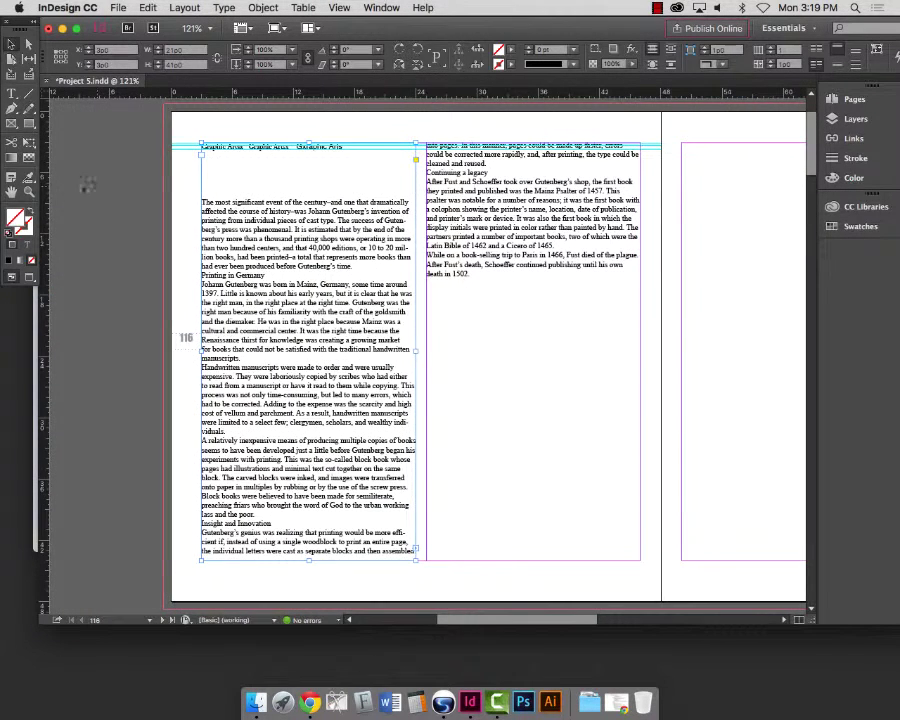
{"action": "left_click", "coordinate": [29, 190]}
{"action": "left_click_drag", "start_coordinate": [228, 136], "coordinate": [262, 160]}
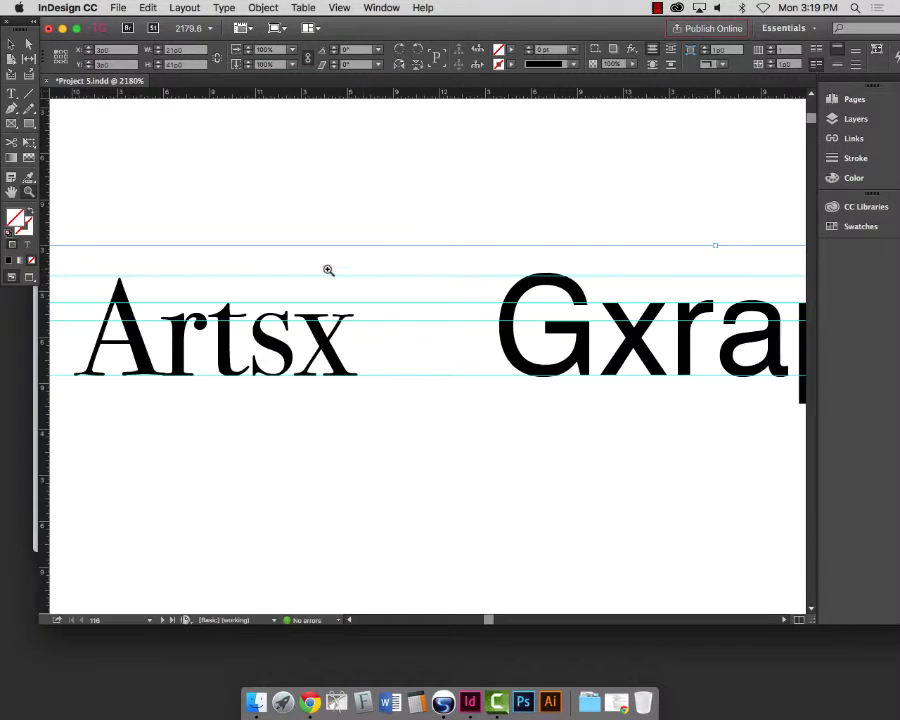
{"action": "left_click_drag", "start_coordinate": [270, 286], "coordinate": [396, 407]}
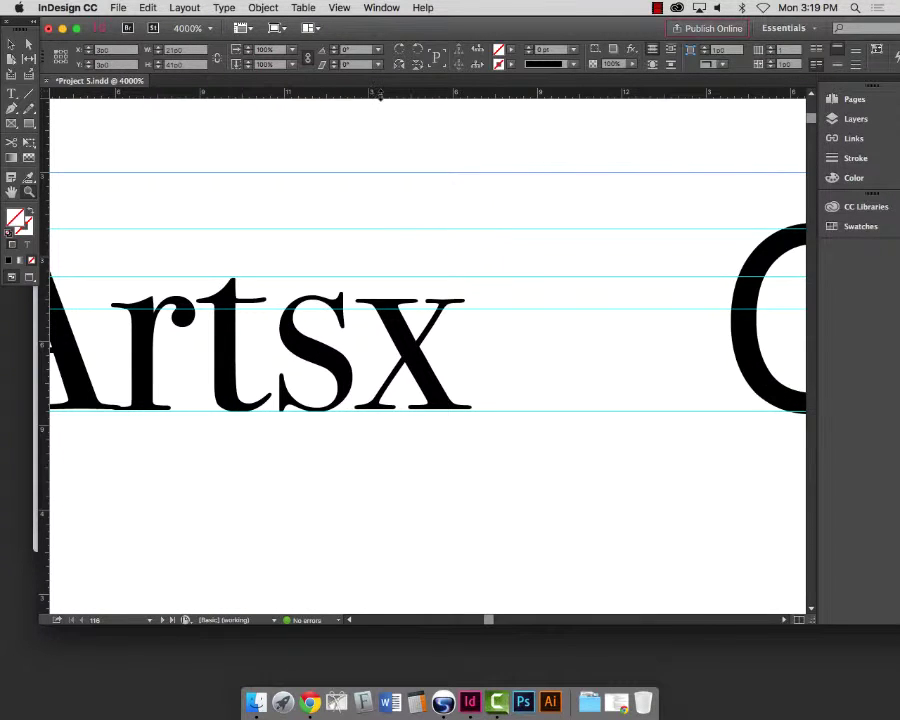
- Place a horizontal guide along the top of the lowercase x in the middle "Graphic Artsx" sample
{"action": "left_click_drag", "start_coordinate": [380, 94], "coordinate": [470, 299]}
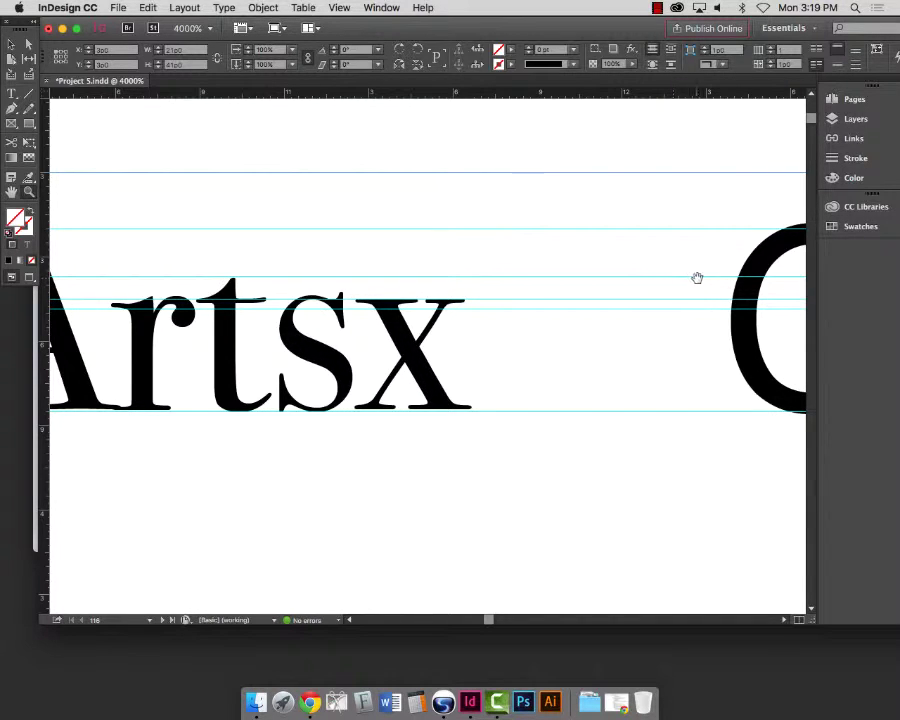
{"action": "left_click_drag", "start_coordinate": [697, 277], "coordinate": [264, 268]}
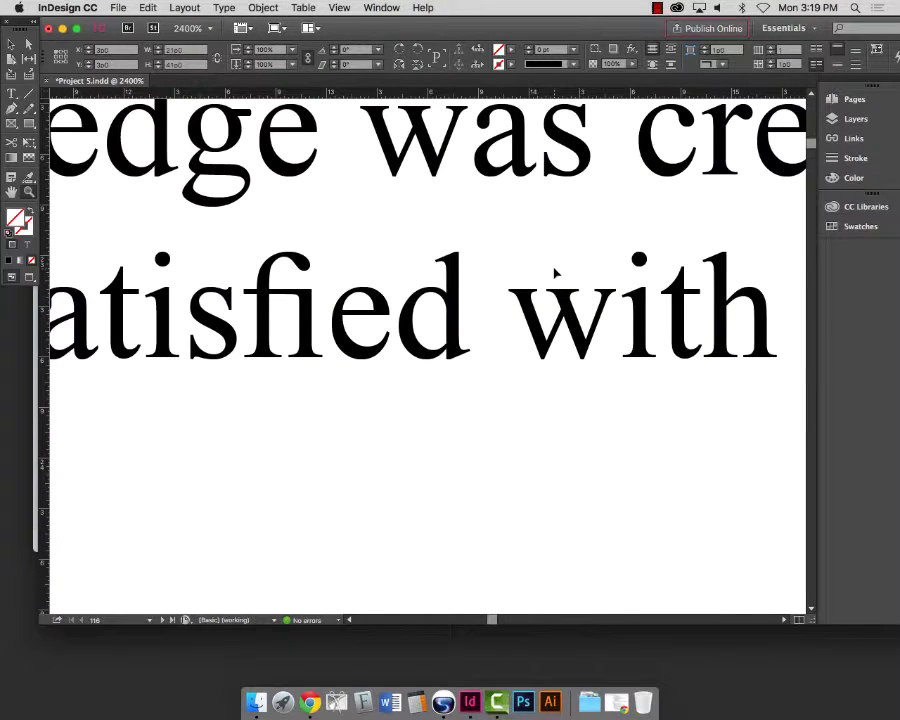
{"action": "key", "text": "super+0"}
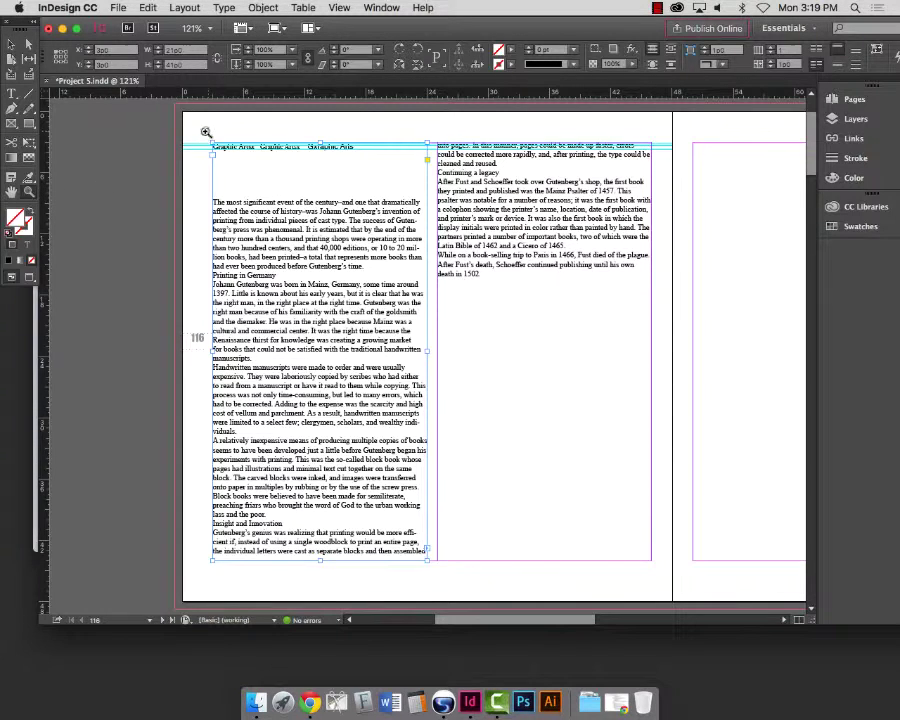
- Examine the fonts and x-heights of the three heading samples against the horizontal guides
{"action": "left_click_drag", "start_coordinate": [207, 136], "coordinate": [398, 167]}
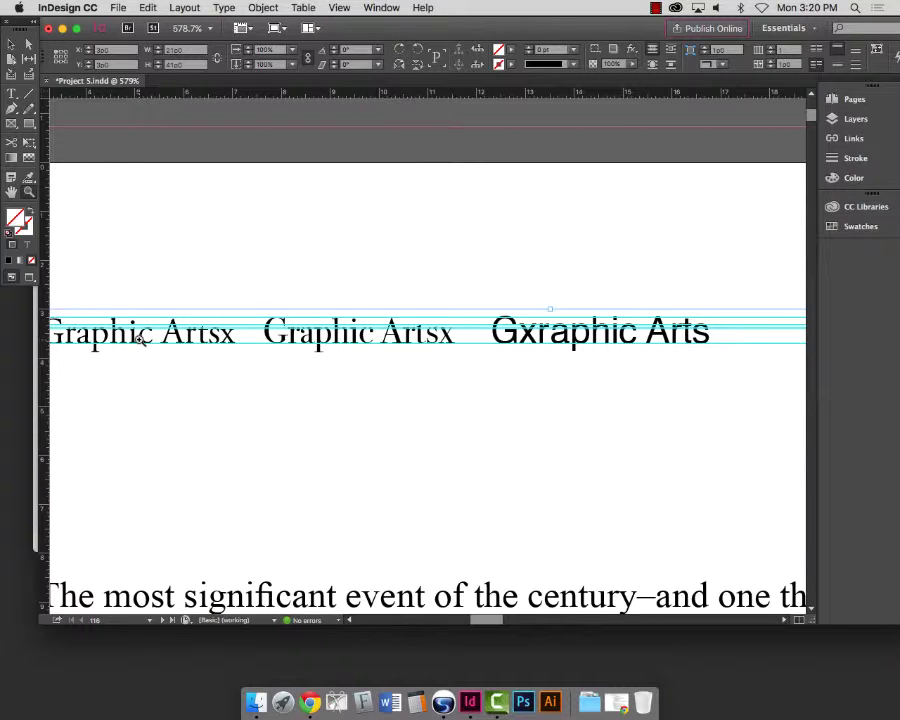
{"action": "left_click", "coordinate": [16, 96]}
{"action": "left_click", "coordinate": [571, 330]}
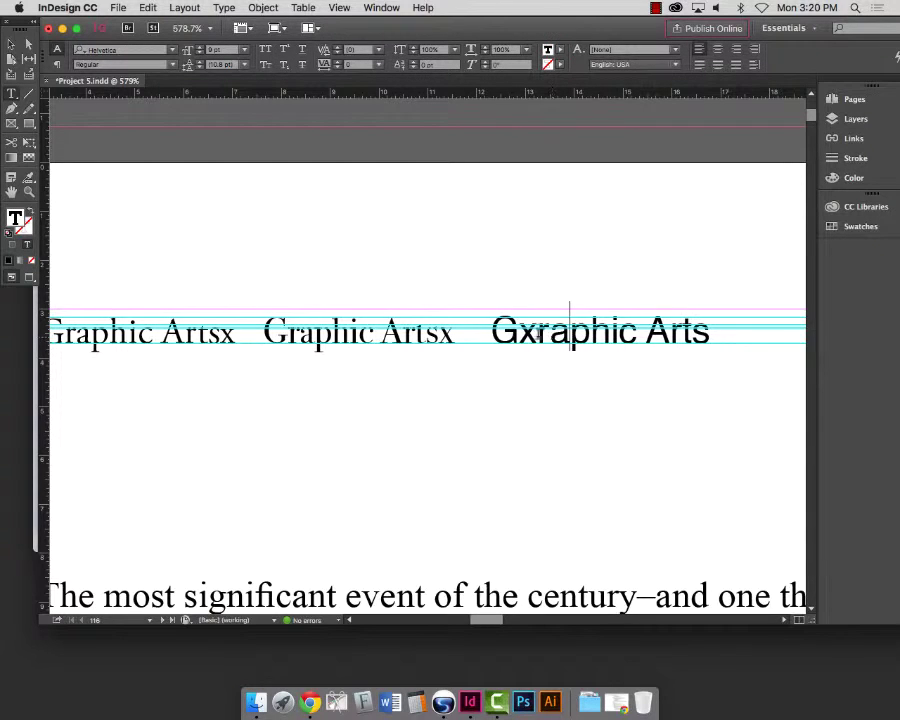
{"action": "left_click_drag", "start_coordinate": [530, 333], "coordinate": [660, 346]}
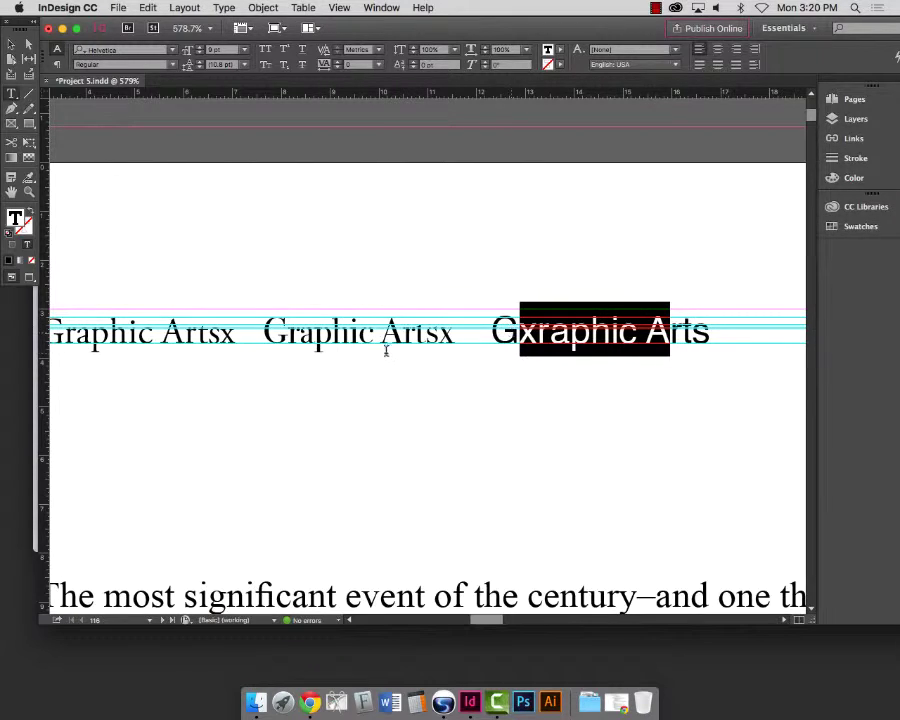
{"action": "left_click_drag", "start_coordinate": [320, 340], "coordinate": [426, 338]}
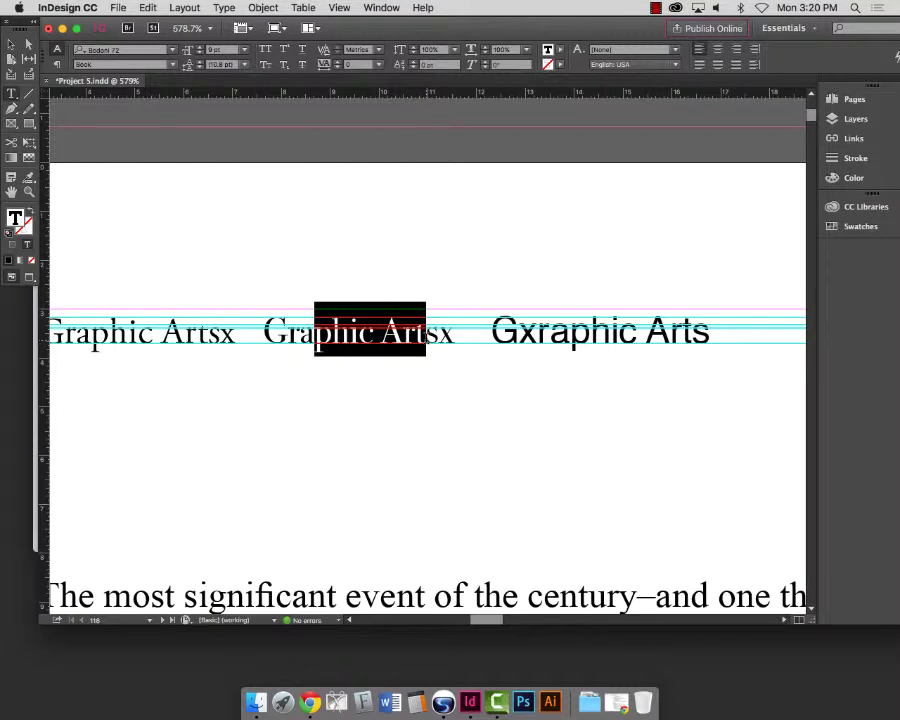
{"action": "scroll", "coordinate": [458, 432], "scroll_direction": "right", "scroll_amount": 3}
{"action": "scroll", "coordinate": [460, 432], "scroll_direction": "up", "scroll_amount": 1}
{"action": "scroll", "coordinate": [462, 431], "scroll_direction": "left", "scroll_amount": 3}
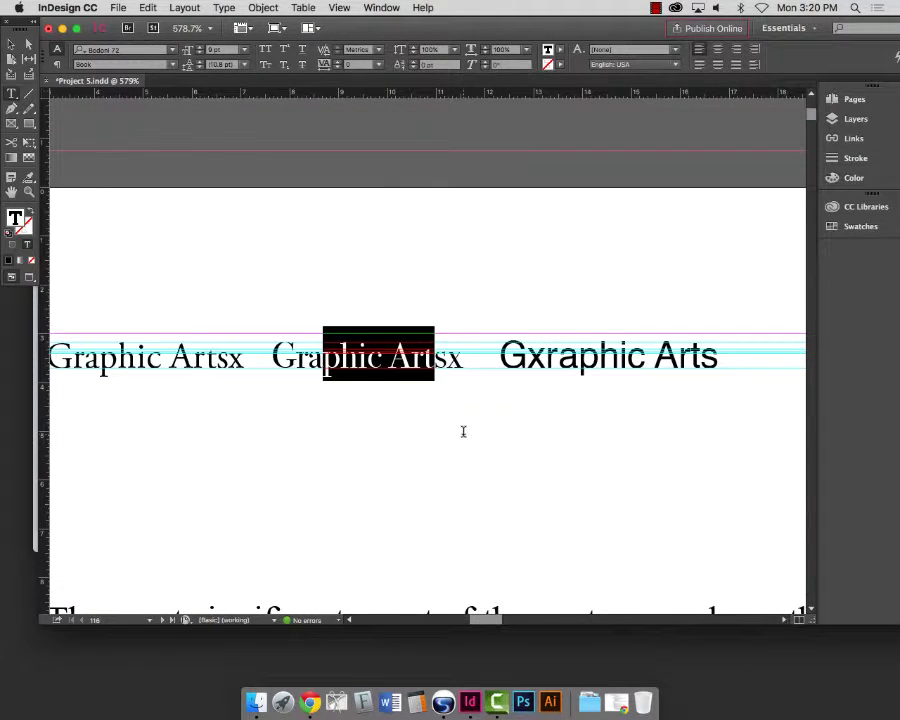
{"action": "left_click", "coordinate": [29, 191]}
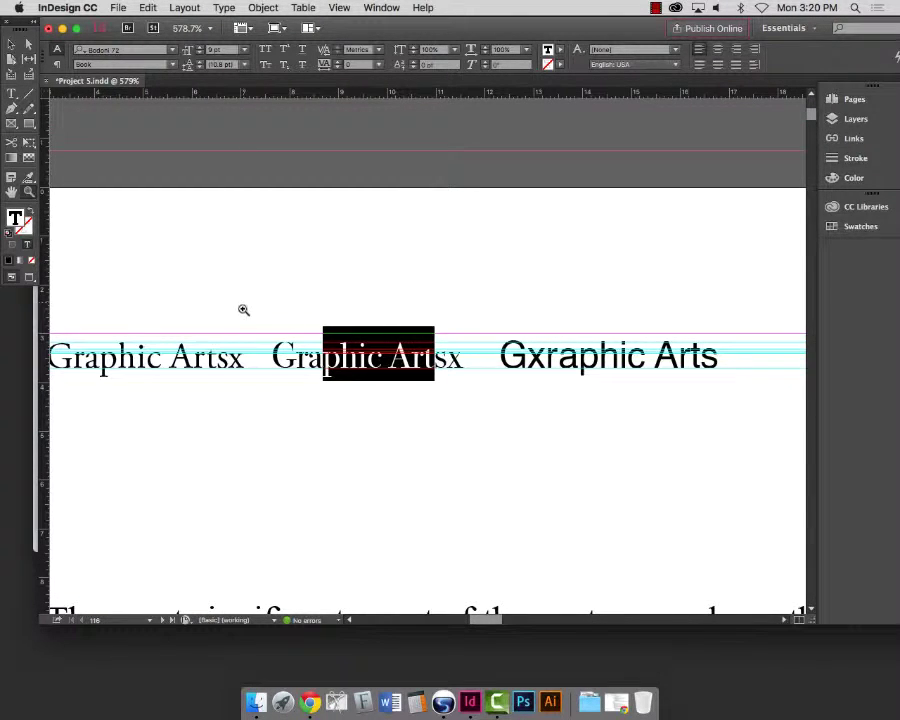
{"action": "left_click_drag", "start_coordinate": [257, 315], "coordinate": [120, 442]}
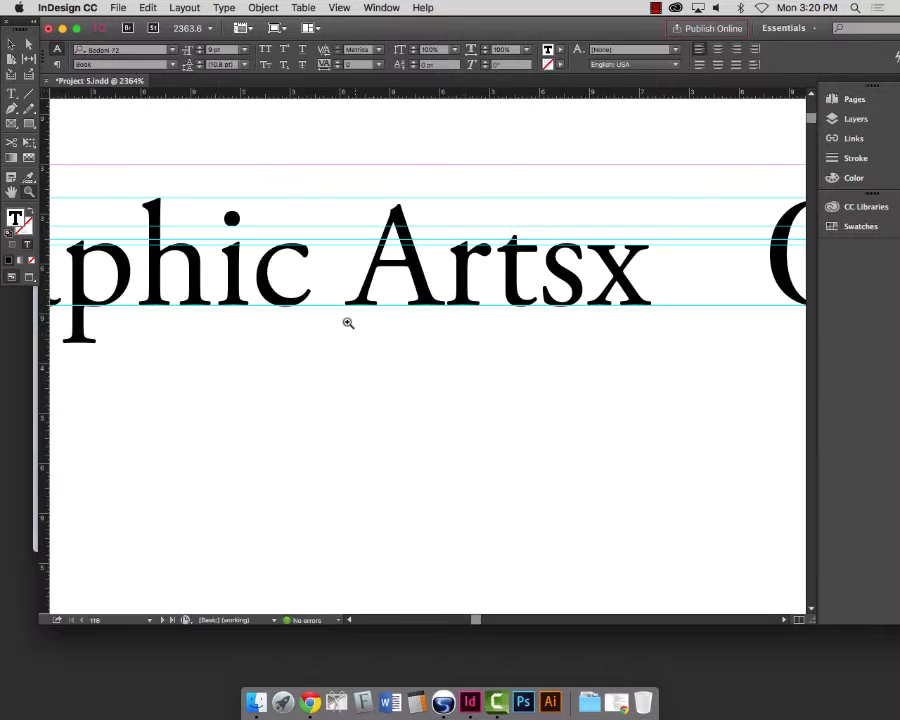
{"action": "left_click", "coordinate": [11, 93]}
{"action": "left_click_drag", "start_coordinate": [635, 265], "coordinate": [513, 270]}
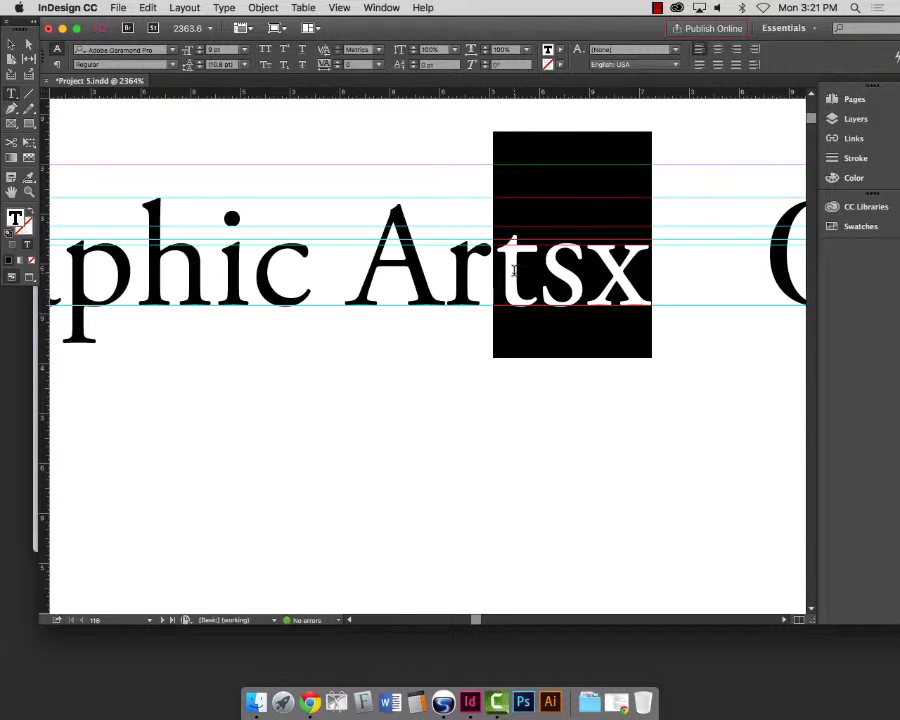
- Undo the guides, the added x letters and the blank lines between the "Graphic Arts" samples and the body text
{"action": "key", "text": "super+0"}
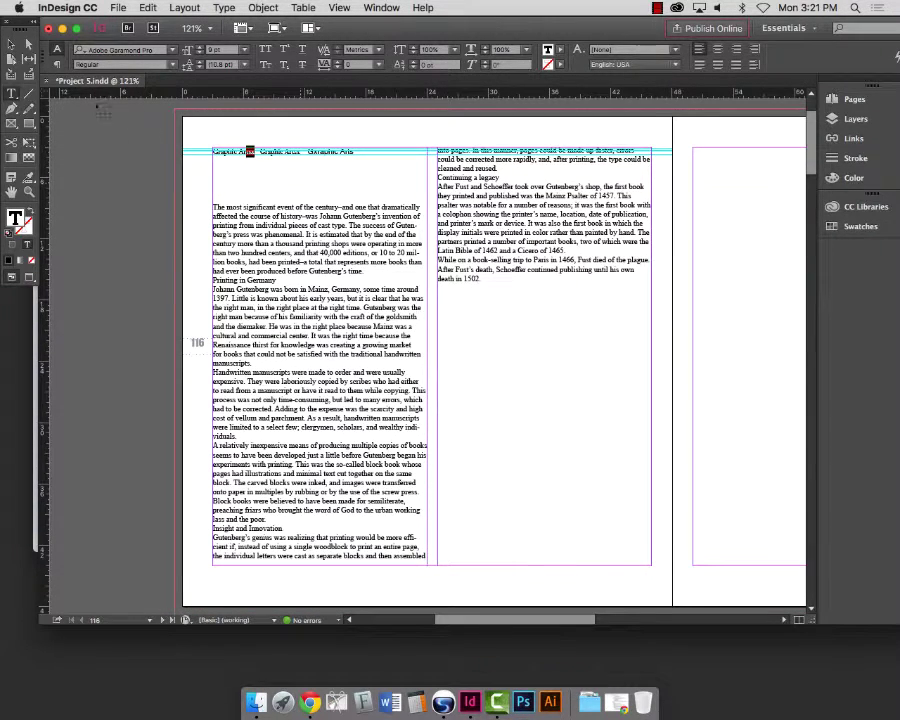
{"action": "left_click_drag", "start_coordinate": [200, 138], "coordinate": [455, 257]}
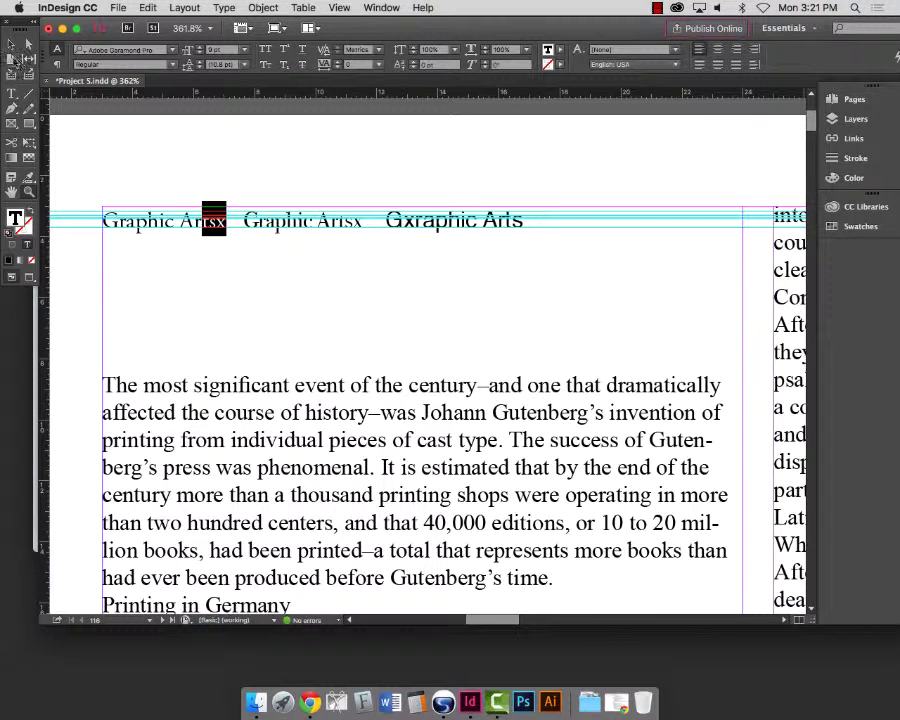
{"action": "key", "text": "super+z"}
{"action": "key", "text": "super+z"}
{"action": "key", "text": "super+z"}
{"action": "key", "text": "super+z"}
{"action": "key", "text": "super+z"}
{"action": "key", "text": "super+z"}
{"action": "key", "text": "super+z"}
{"action": "key", "text": "super+z"}
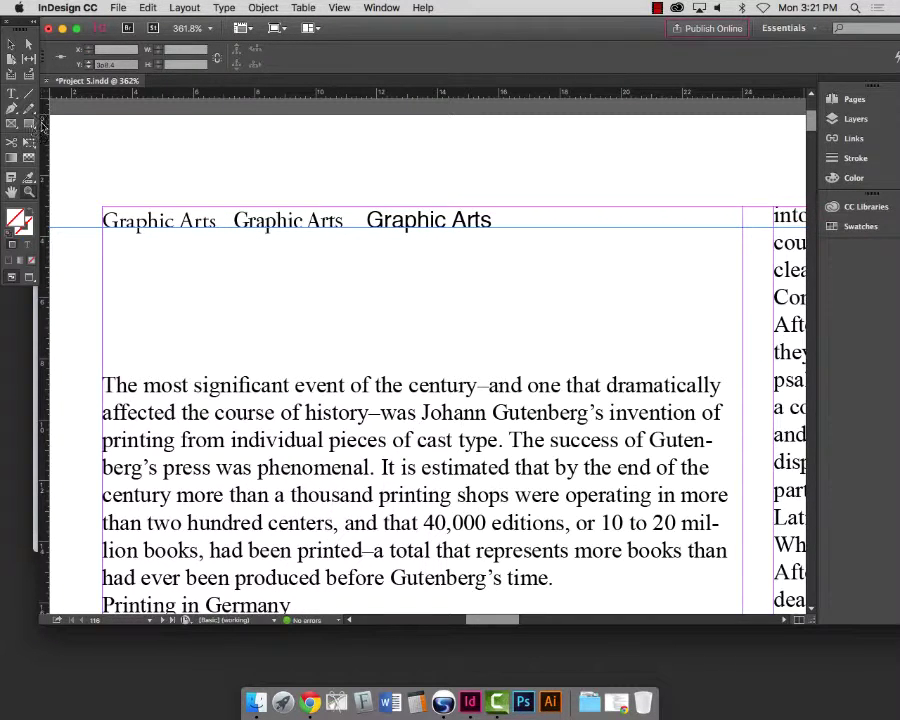
{"action": "key", "text": "super+z"}
{"action": "key", "text": "super+z"}
{"action": "key", "text": "super+z"}
{"action": "key", "text": "super+z"}
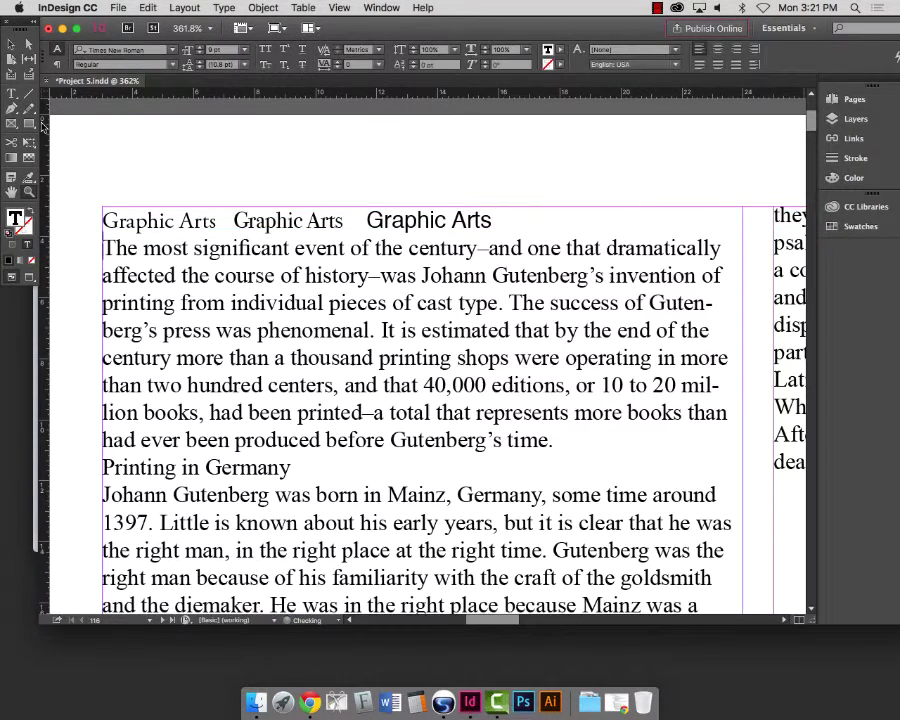
- Delete the second and third "Graphic Arts" samples, keeping the first on its own line above the body text
{"action": "left_click", "coordinate": [222, 220]}
{"action": "key", "text": "shift+End"}
{"action": "key", "text": "Delete"}
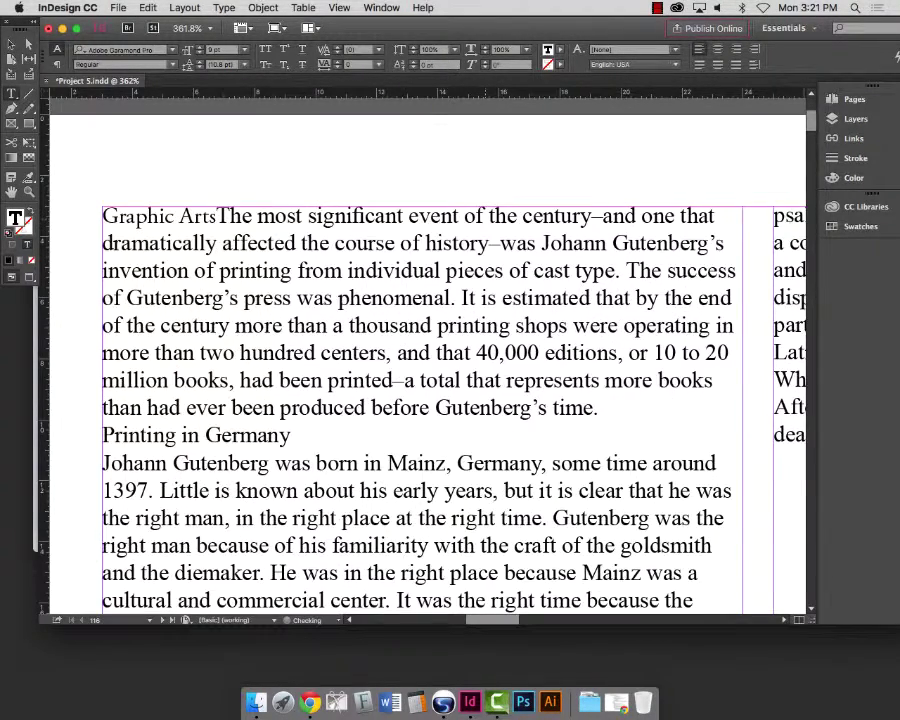
{"action": "key", "text": "Return"}
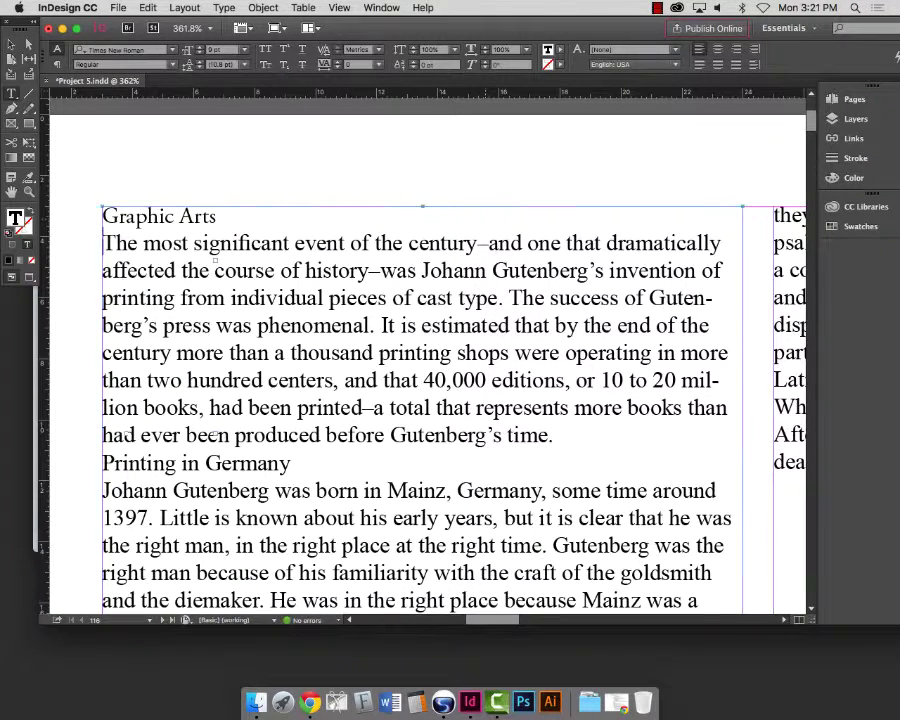
- Set the font of the entire story to Futura Medium
{"action": "key", "text": "super+a"}
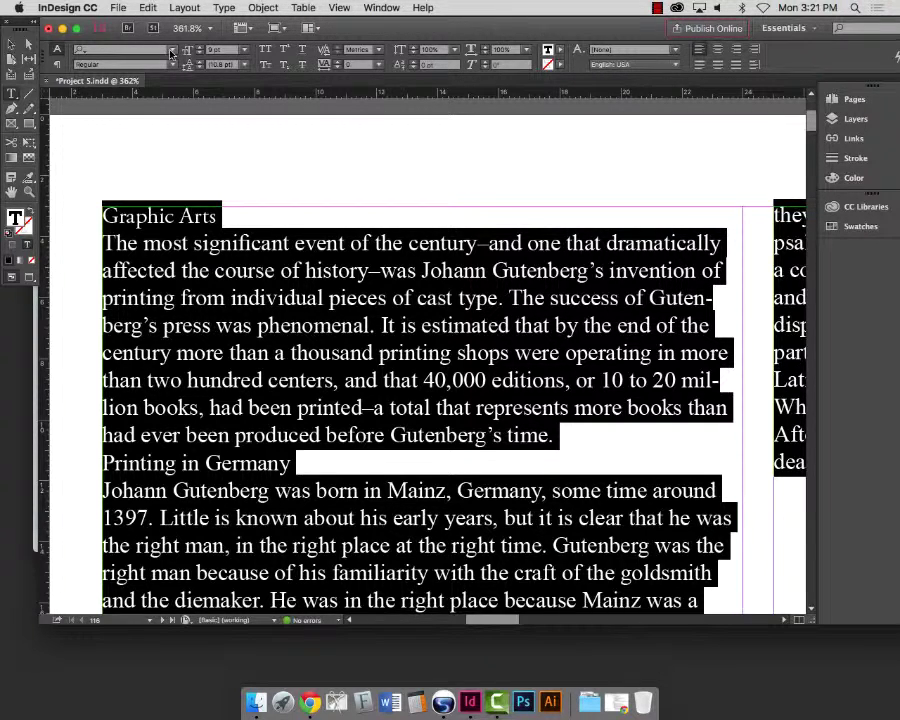
{"action": "type", "text": "Univ"}
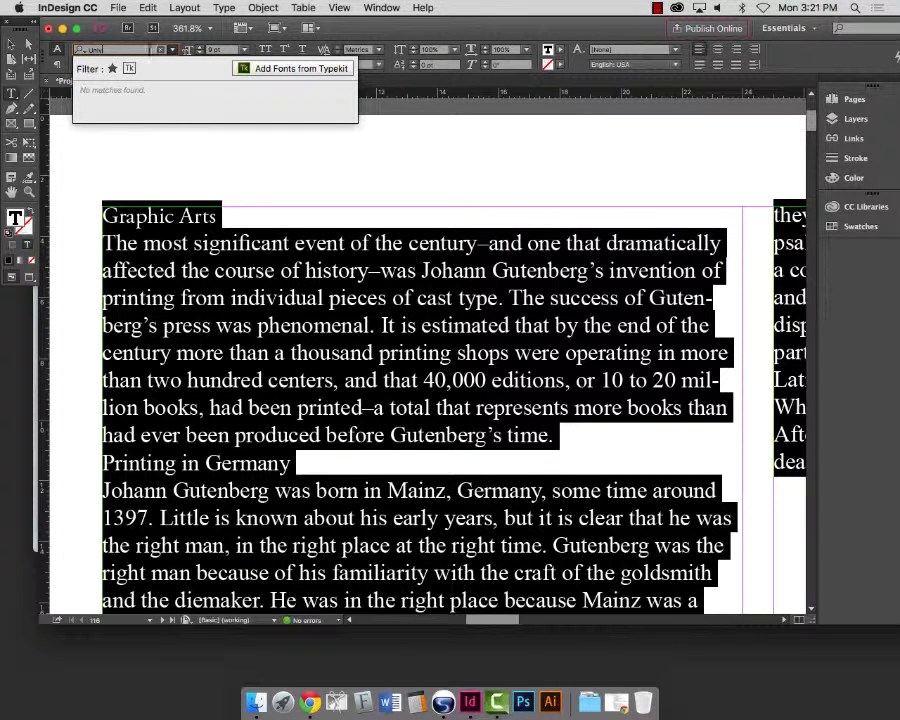
{"action": "key", "text": "BackSpace"}
{"action": "key", "text": "BackSpace"}
{"action": "key", "text": "BackSpace"}
{"action": "key", "text": "BackSpace"}
{"action": "type", "text": "Futu"}
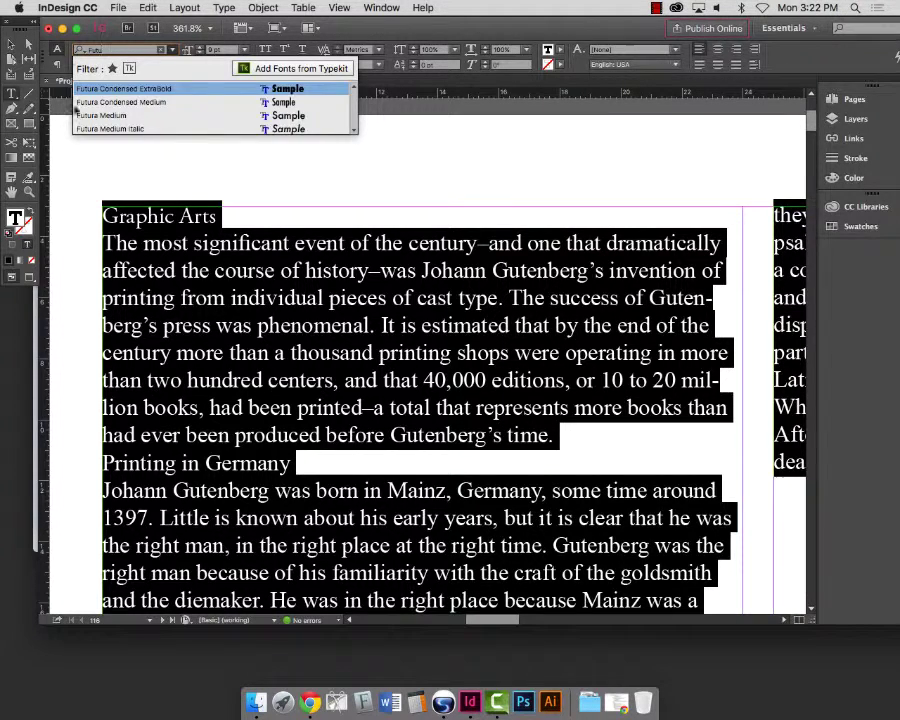
{"action": "left_click", "coordinate": [102, 115]}
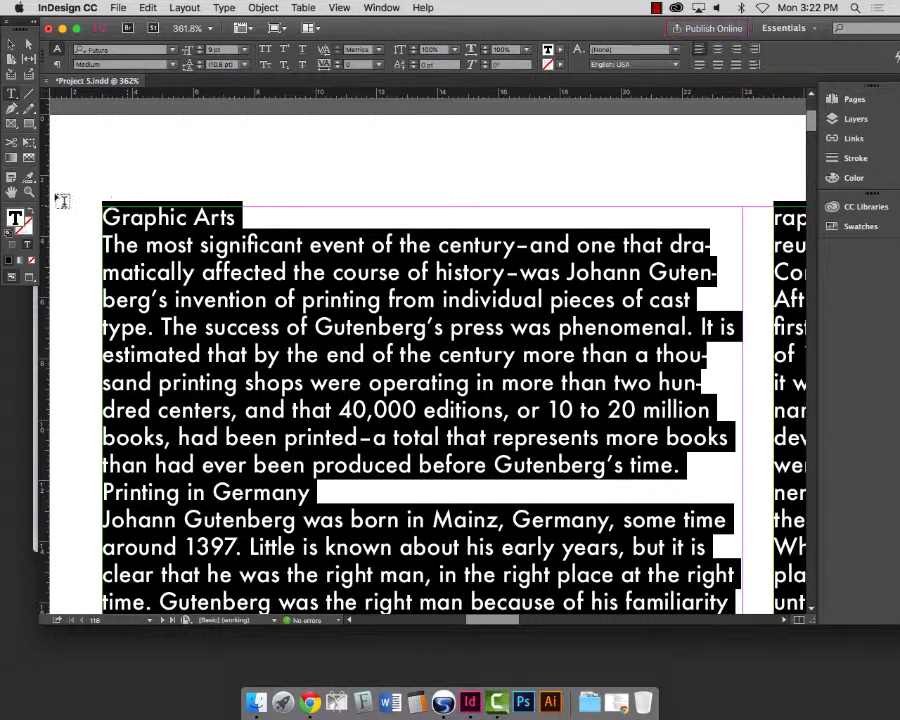
{"action": "left_click", "coordinate": [235, 243]}
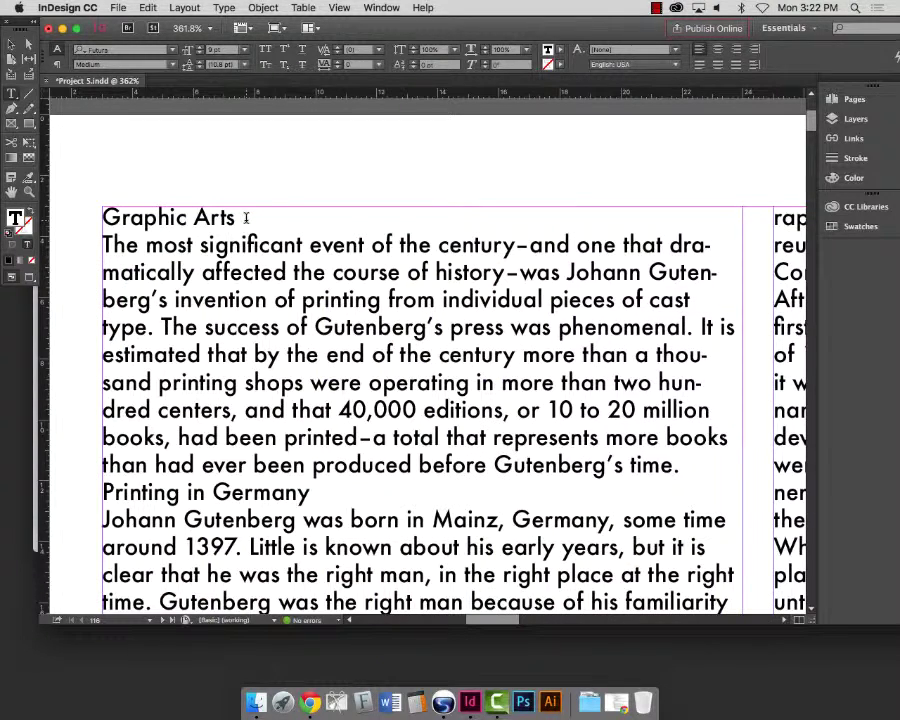
- Copy the "Graphic Arts" heading and paste a duplicate after it on the same line
{"action": "triple_click", "coordinate": [246, 217]}
{"action": "key", "text": "super+c"}
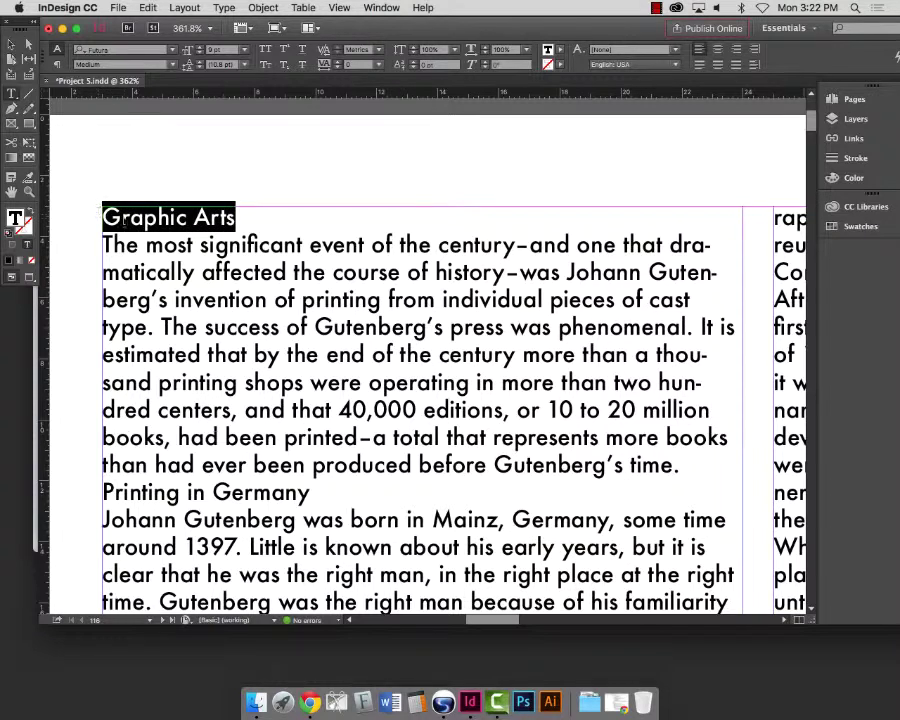
{"action": "left_click", "coordinate": [240, 215]}
{"action": "key", "text": "super+v"}
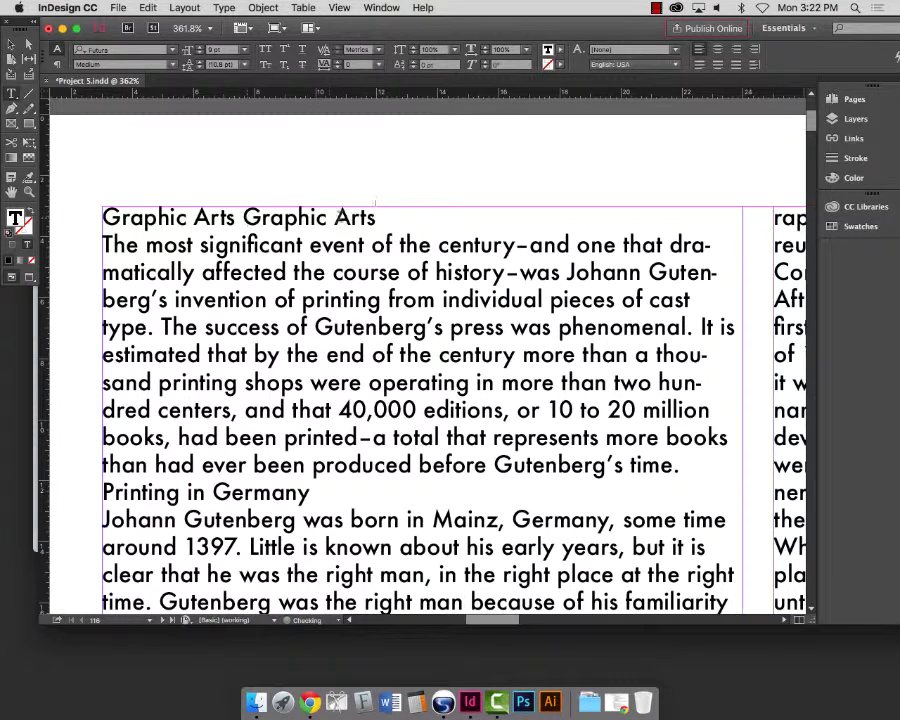
- Try to change the font of the second "Graphic Arts" to Helvetica Regular
{"action": "left_click_drag", "start_coordinate": [376, 217], "coordinate": [243, 217]}
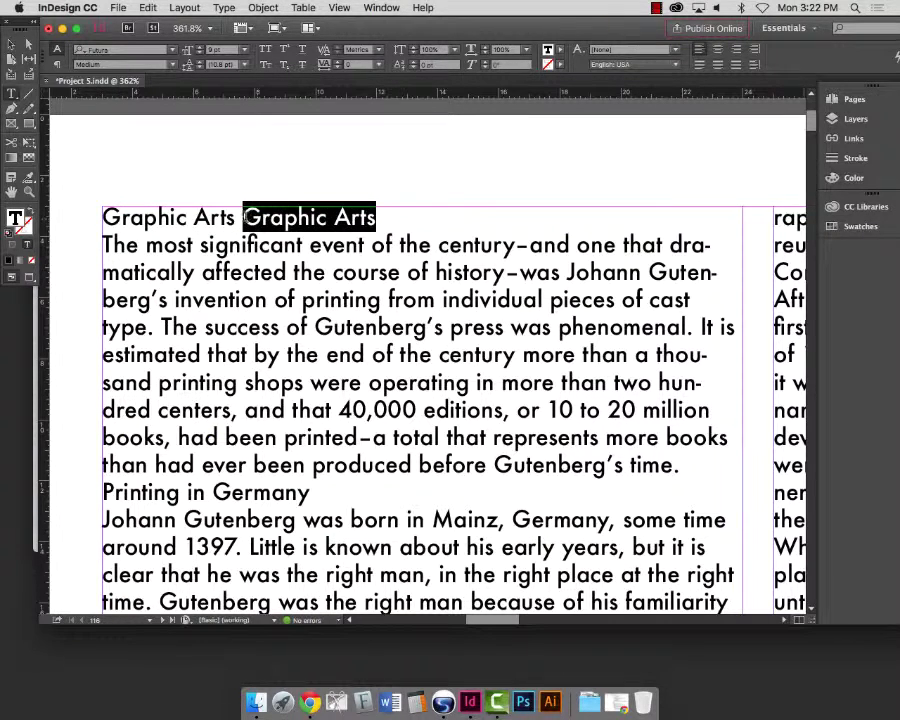
{"action": "left_click", "coordinate": [80, 49]}
{"action": "type", "text": "helve"}
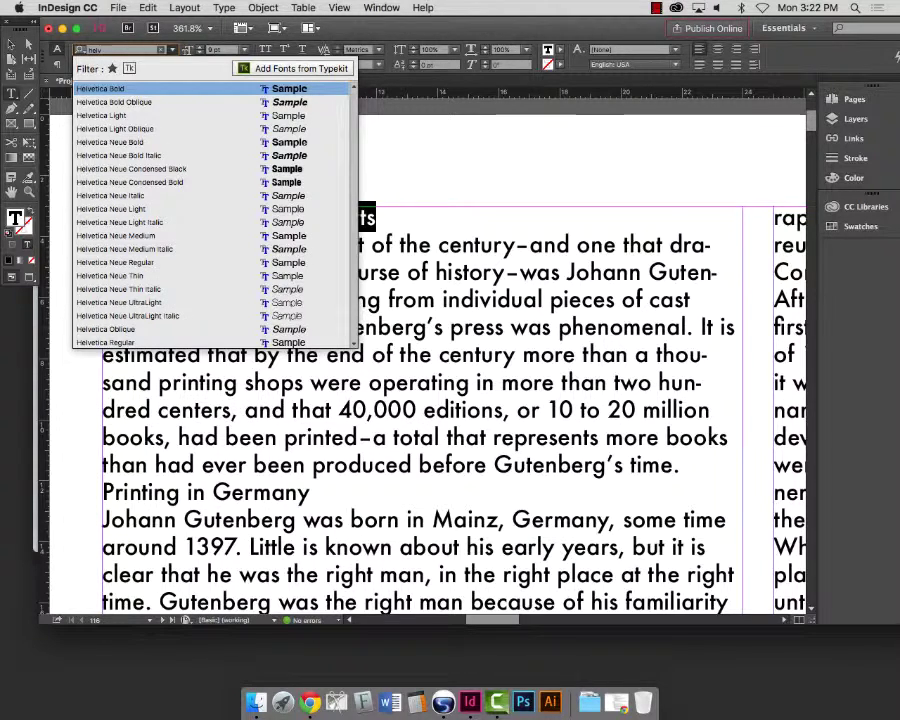
{"action": "key", "text": "Down"}
{"action": "key", "text": "Down"}
{"action": "key", "text": "Down"}
{"action": "key", "text": "Down"}
{"action": "key", "text": "Down"}
{"action": "key", "text": "Down"}
{"action": "key", "text": "Down"}
{"action": "key", "text": "Down"}
{"action": "key", "text": "Down"}
{"action": "key", "text": "Down"}
{"action": "key", "text": "Down"}
{"action": "key", "text": "Down"}
{"action": "key", "text": "Down"}
{"action": "key", "text": "Down"}
{"action": "key", "text": "Down"}
{"action": "key", "text": "Down"}
{"action": "key", "text": "Down"}
{"action": "key", "text": "Down"}
{"action": "key", "text": "Down"}
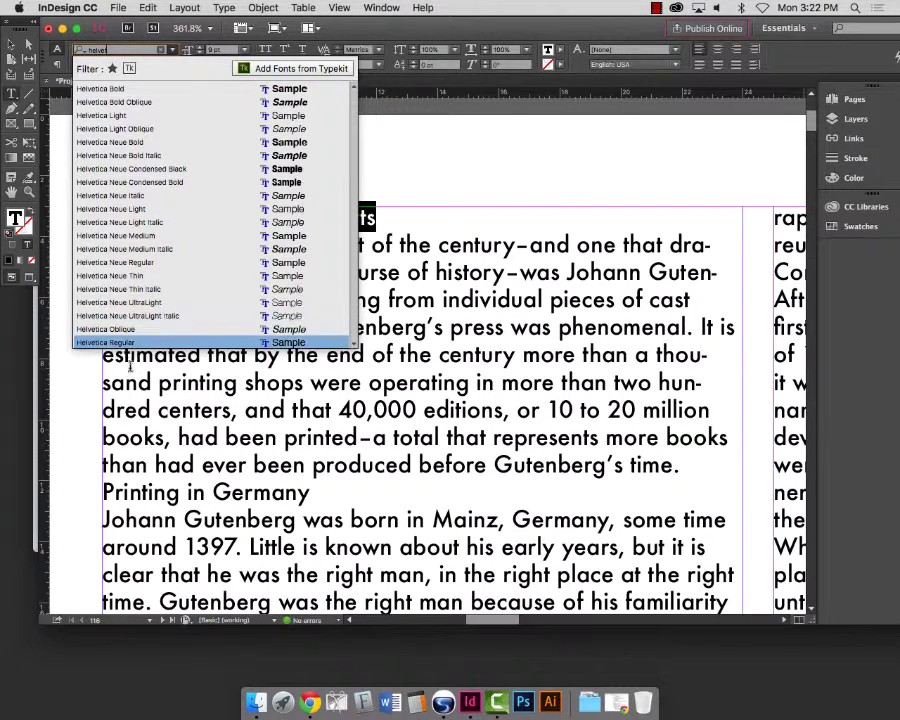
{"action": "left_click", "coordinate": [122, 355]}
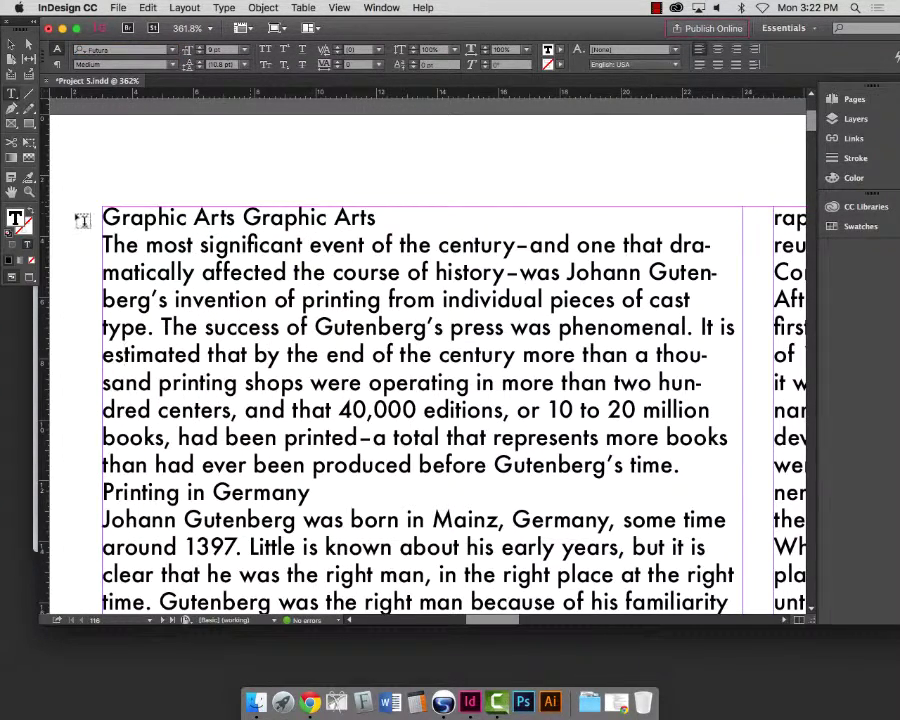
- Apply Helvetica Regular to the second "Graphic Arts" on the heading line
{"action": "key", "text": "super+space"}
{"action": "left_click_drag", "start_coordinate": [110, 192], "coordinate": [462, 250]}
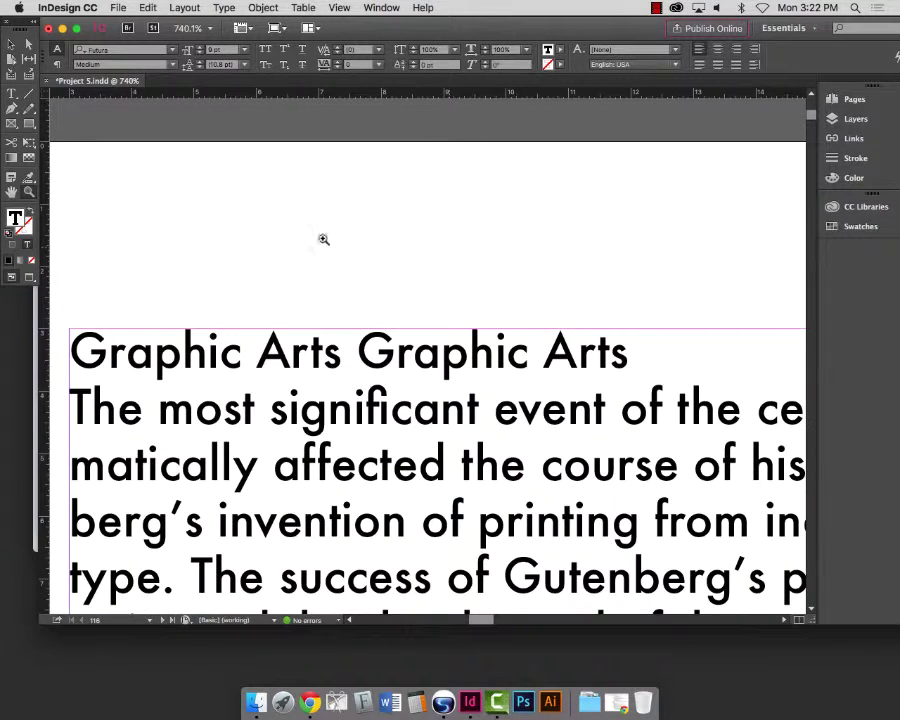
{"action": "left_click_drag", "start_coordinate": [74, 324], "coordinate": [680, 390]}
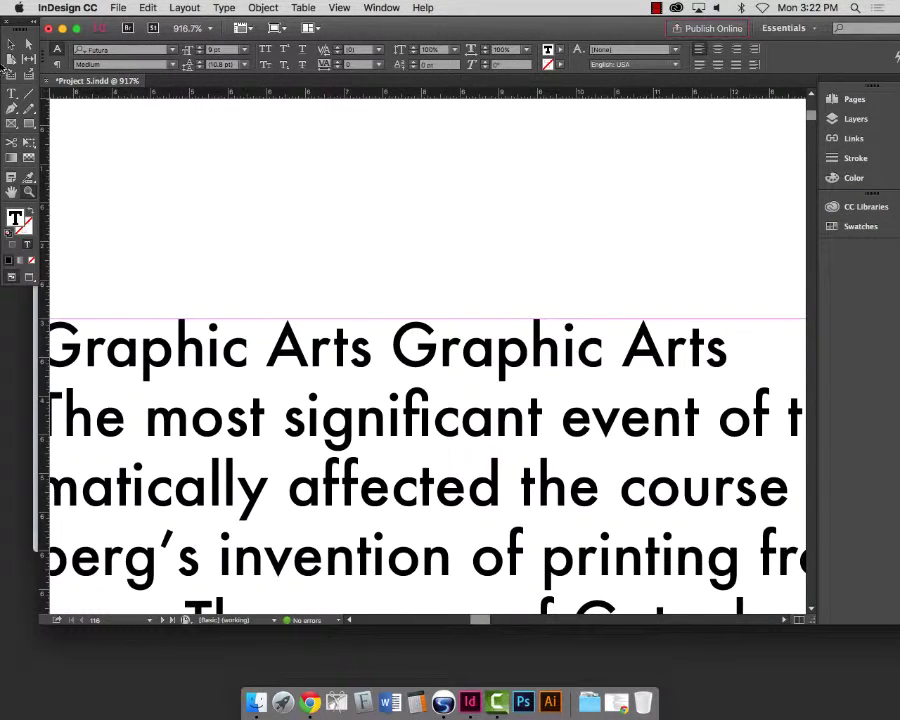
{"action": "left_click_drag", "start_coordinate": [733, 345], "coordinate": [391, 345]}
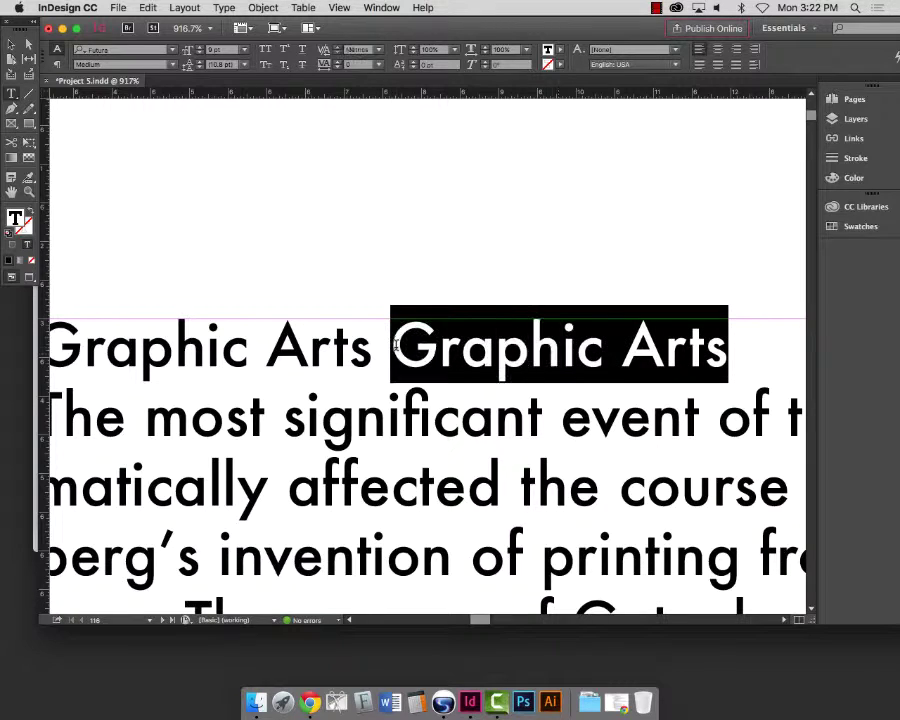
{"action": "left_click", "coordinate": [124, 50]}
{"action": "type", "text": "hel"}
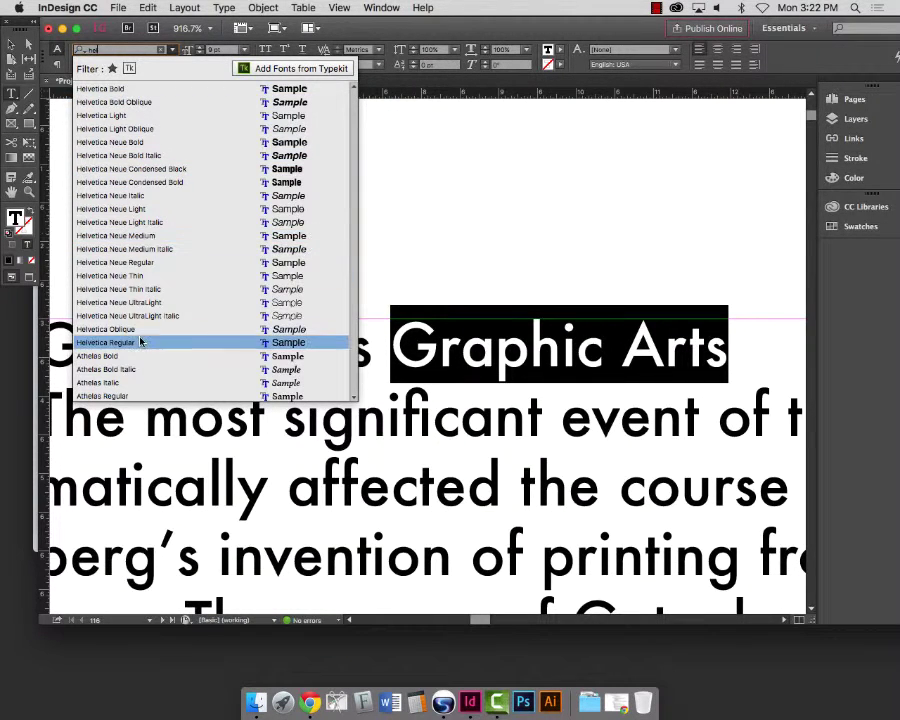
{"action": "left_click", "coordinate": [170, 342]}
{"action": "left_click", "coordinate": [401, 325]}
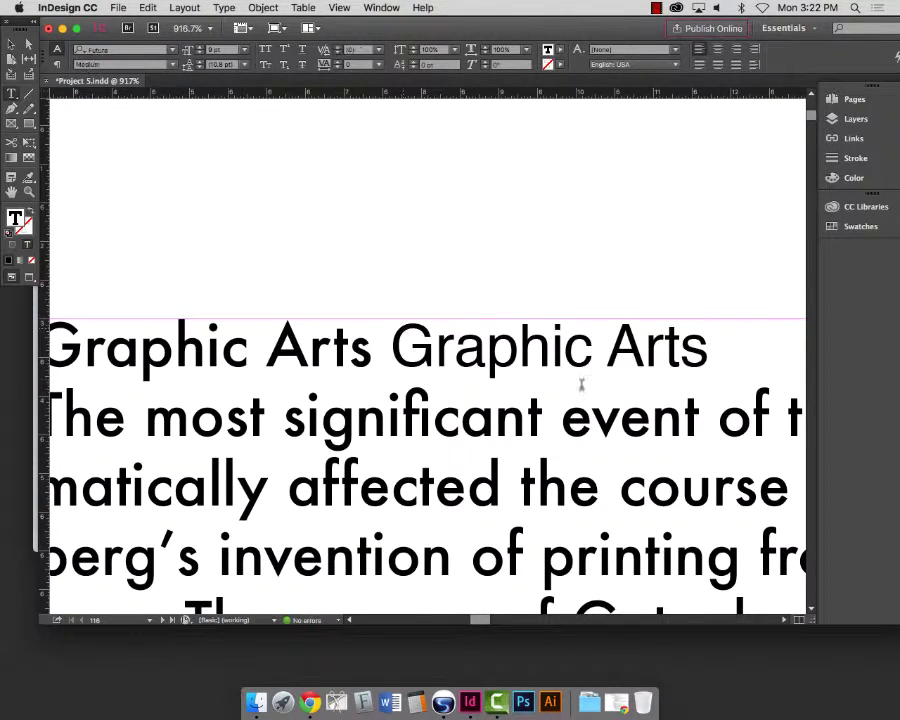
- Place a horizontal guide at the x-height of the lowercase letters in the Helvetica "Graphic Arts"
{"action": "left_click_drag", "start_coordinate": [273, 263], "coordinate": [526, 382]}
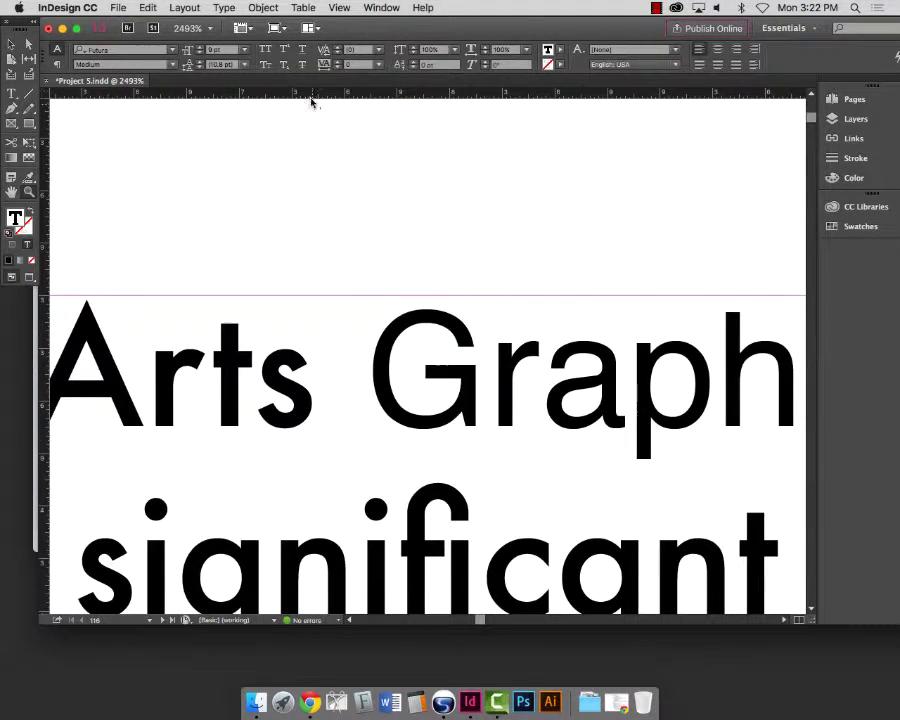
{"action": "left_click_drag", "start_coordinate": [311, 93], "coordinate": [540, 343]}
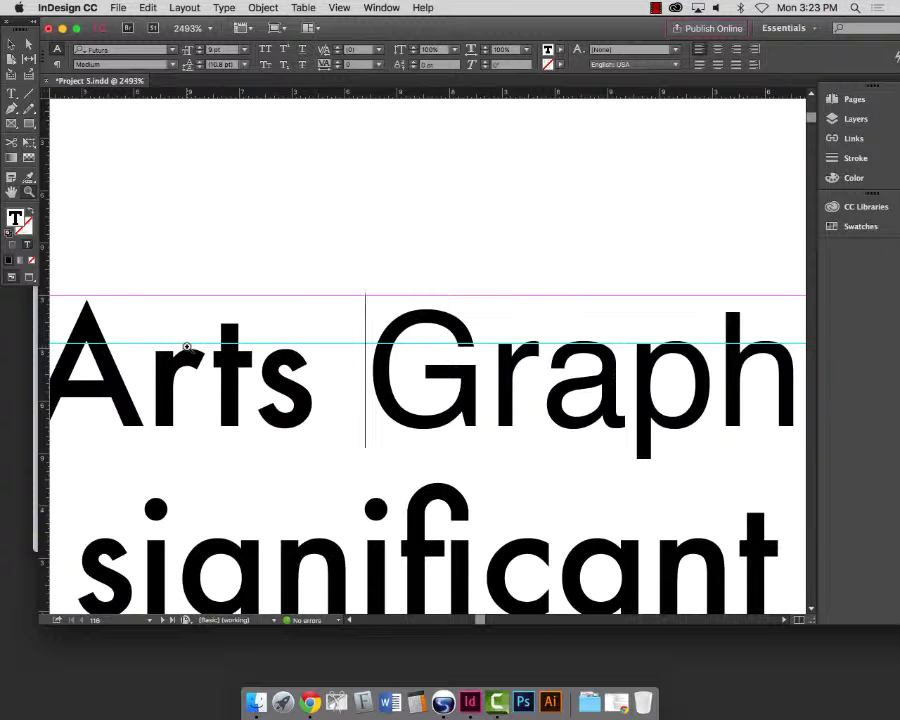
- Remove the x-height guide and delete the duplicate Helvetica "Graphic Arts" from the heading line
{"action": "key", "text": "Escape"}
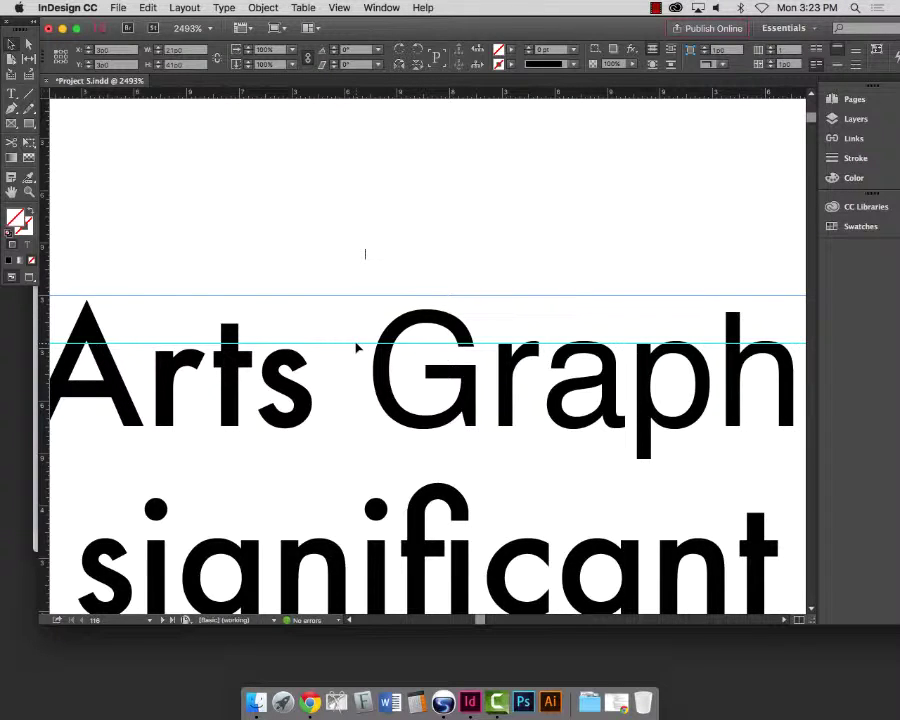
{"action": "key", "text": "super+0"}
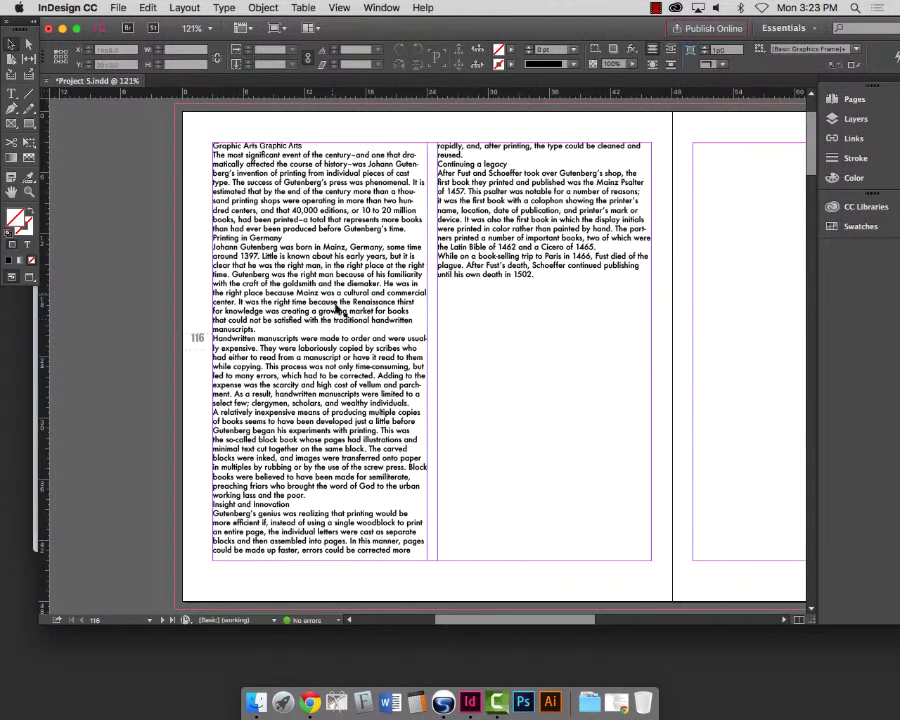
{"action": "left_click", "coordinate": [29, 192]}
{"action": "left_click_drag", "start_coordinate": [207, 113], "coordinate": [258, 253]}
{"action": "left_click", "coordinate": [12, 93]}
{"action": "key", "text": "BackSpace"}
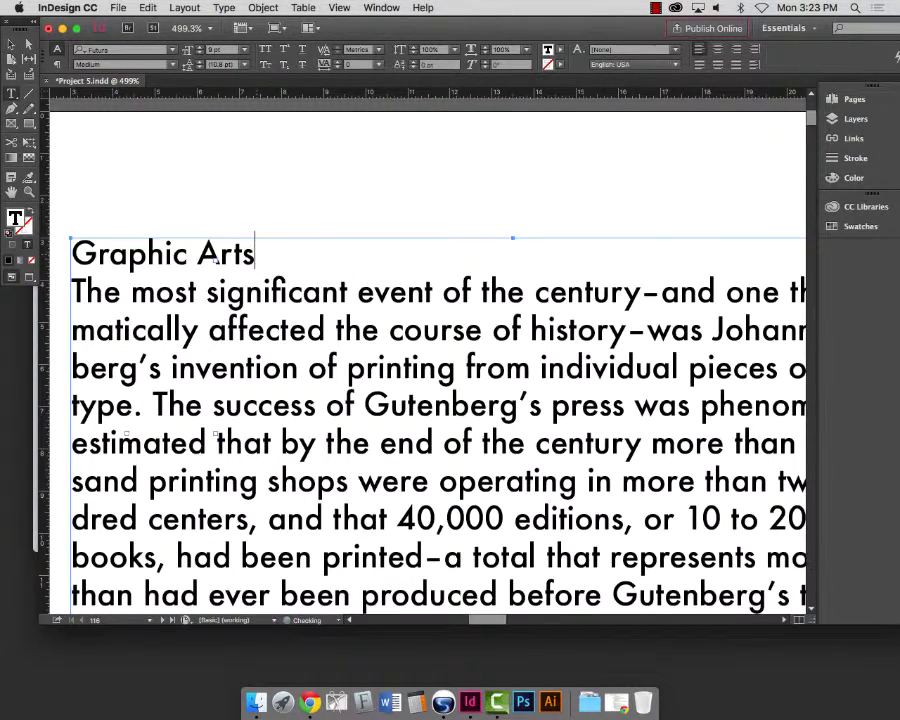
- Set the font size of all the text in the threaded columns to 10 pt
{"action": "key", "text": "super+alt+2"}
{"action": "key", "text": "super+a"}
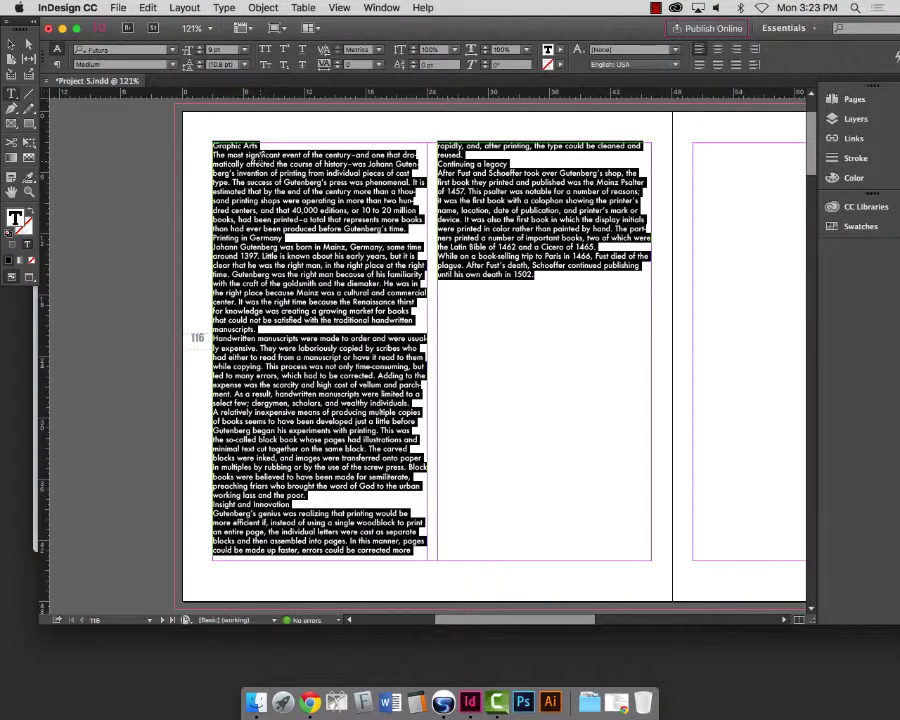
{"action": "left_click", "coordinate": [290, 160]}
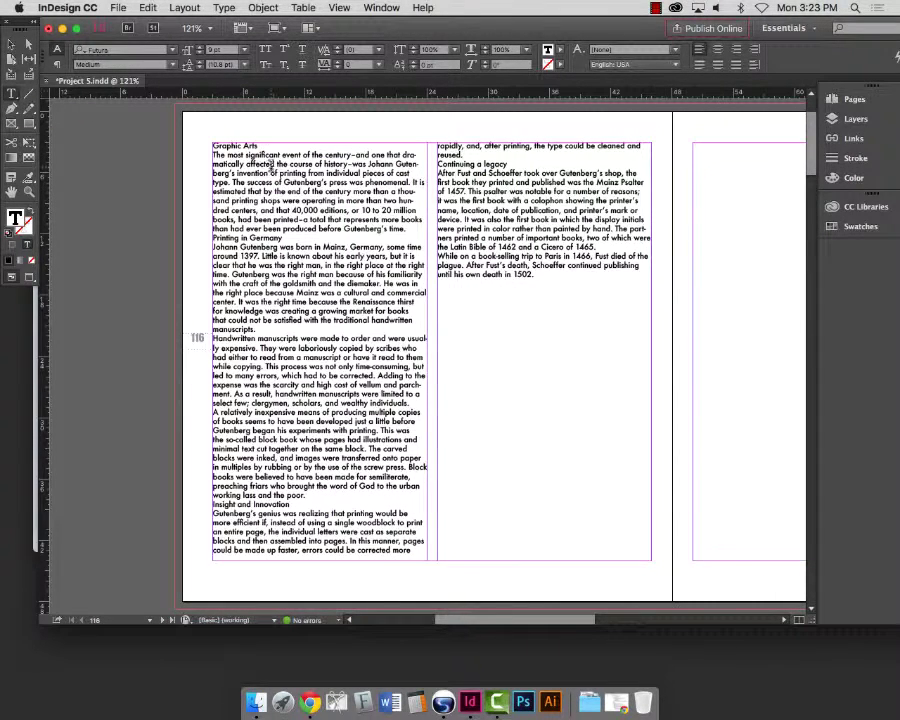
{"action": "key", "text": "super+a"}
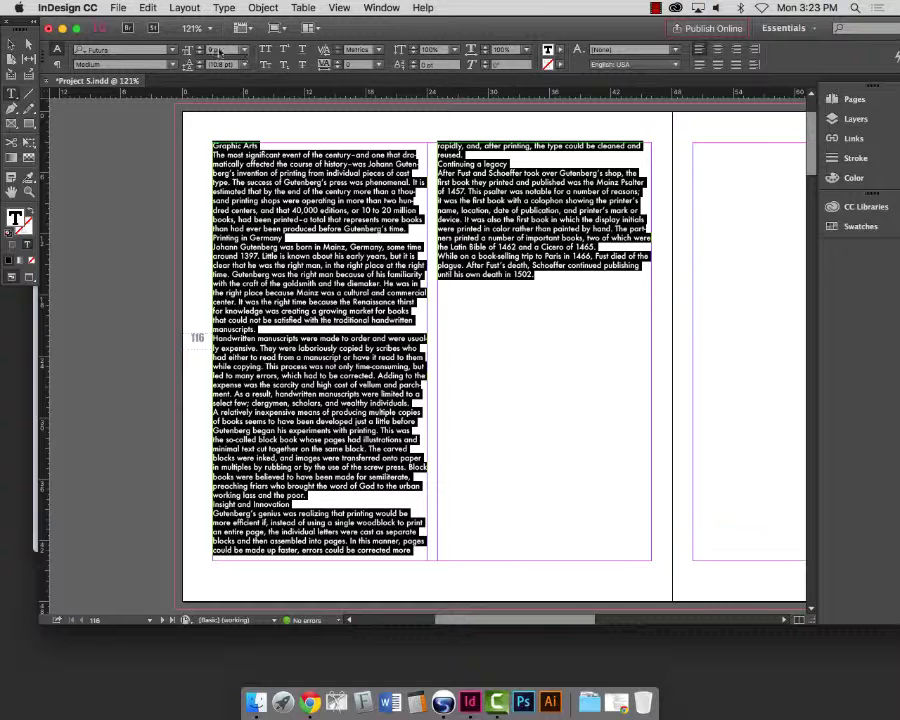
{"action": "left_click", "coordinate": [243, 50]}
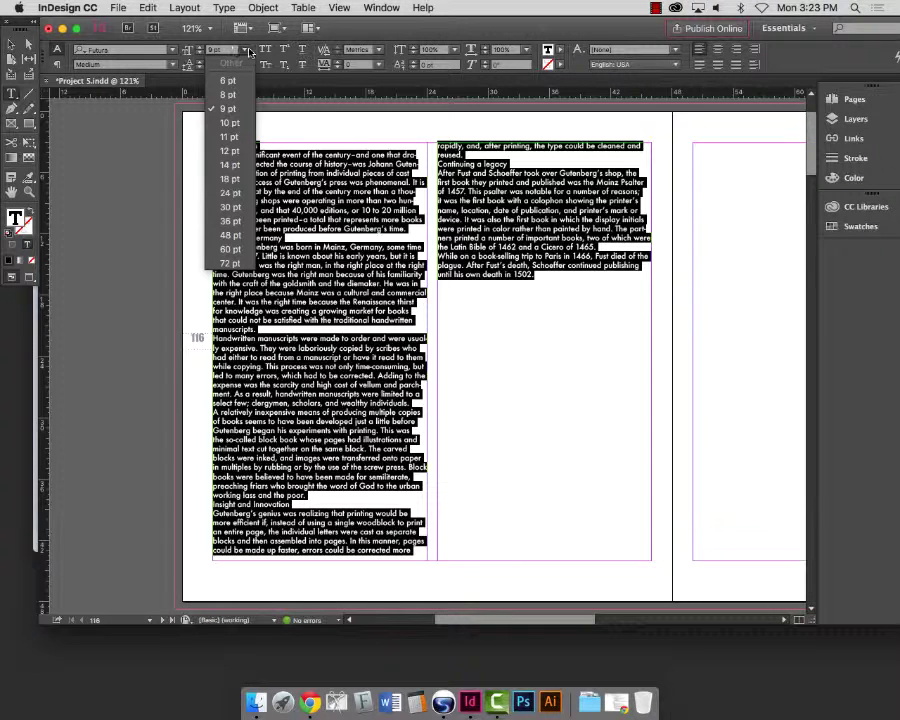
{"action": "left_click", "coordinate": [244, 52]}
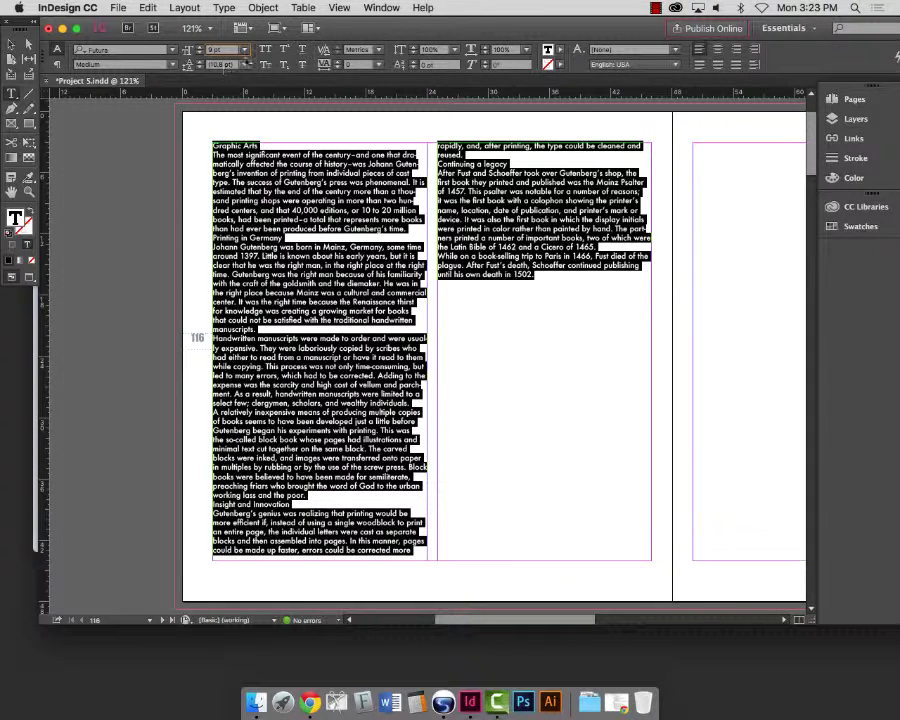
{"action": "left_click", "coordinate": [243, 51]}
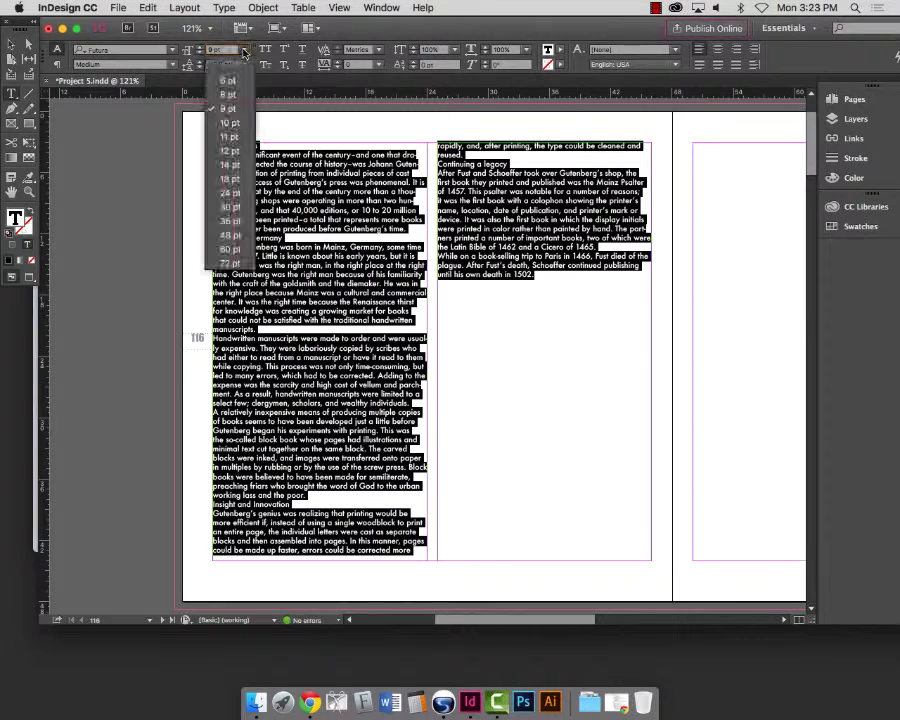
{"action": "left_click", "coordinate": [237, 123]}
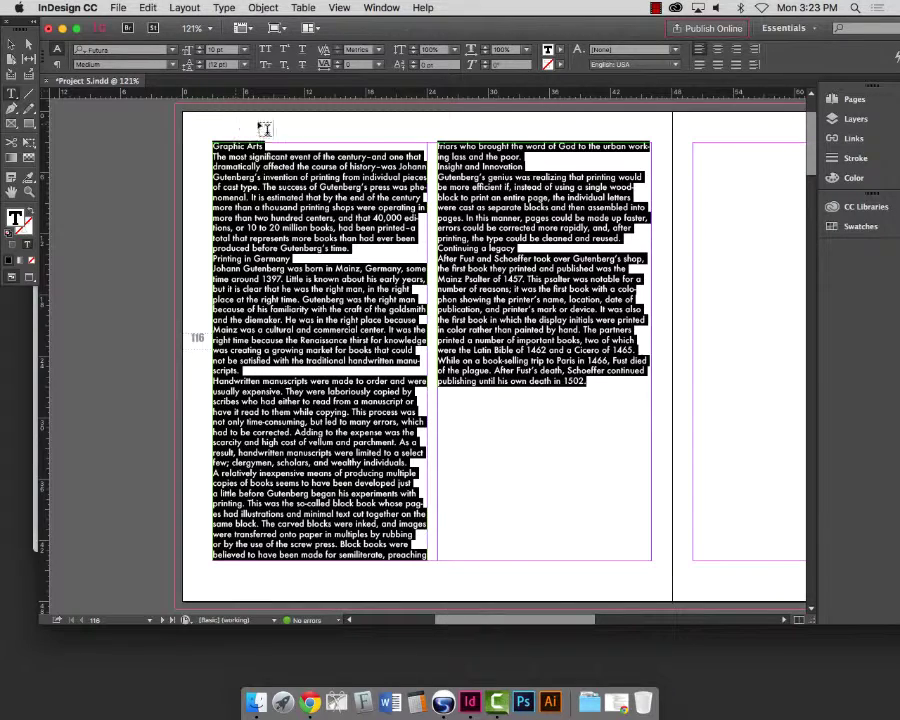
- Set the leading of all the text to 10 pt and inspect the line spacing up close
{"action": "left_click", "coordinate": [243, 65]}
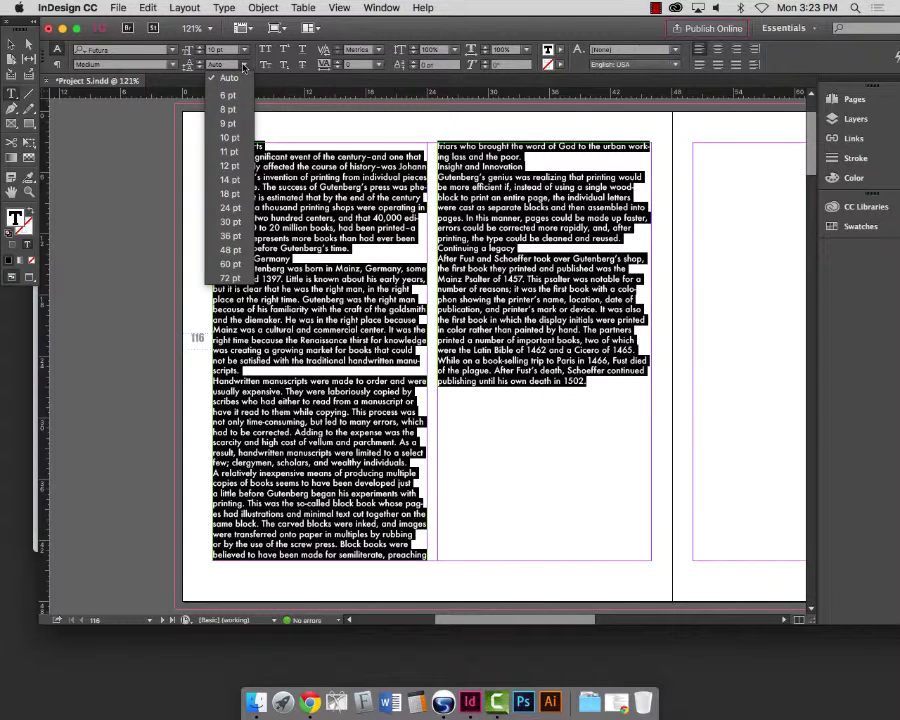
{"action": "left_click", "coordinate": [245, 137]}
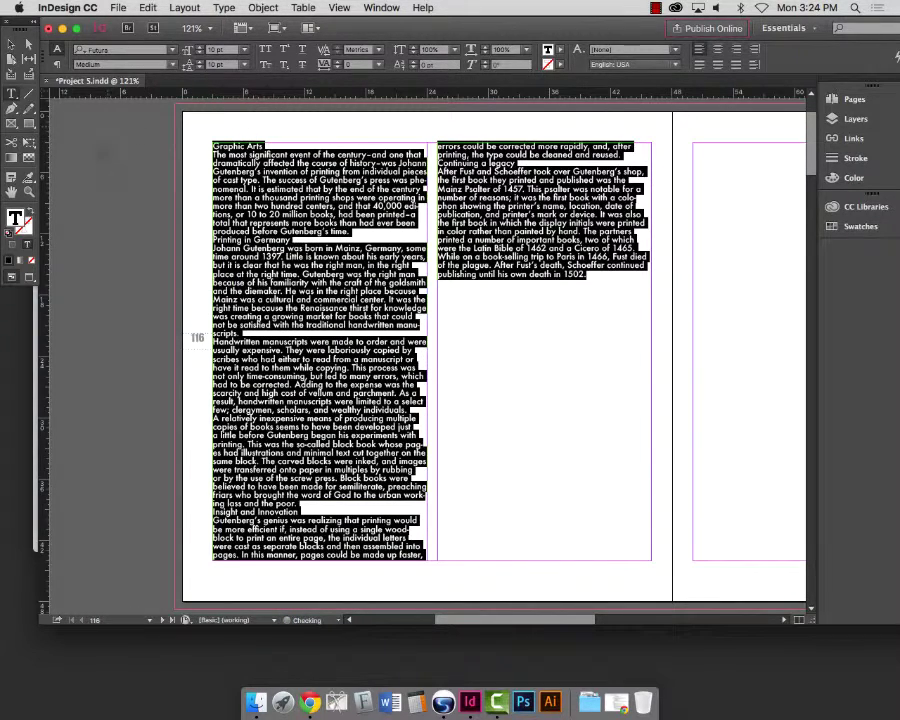
{"action": "left_click", "coordinate": [11, 43]}
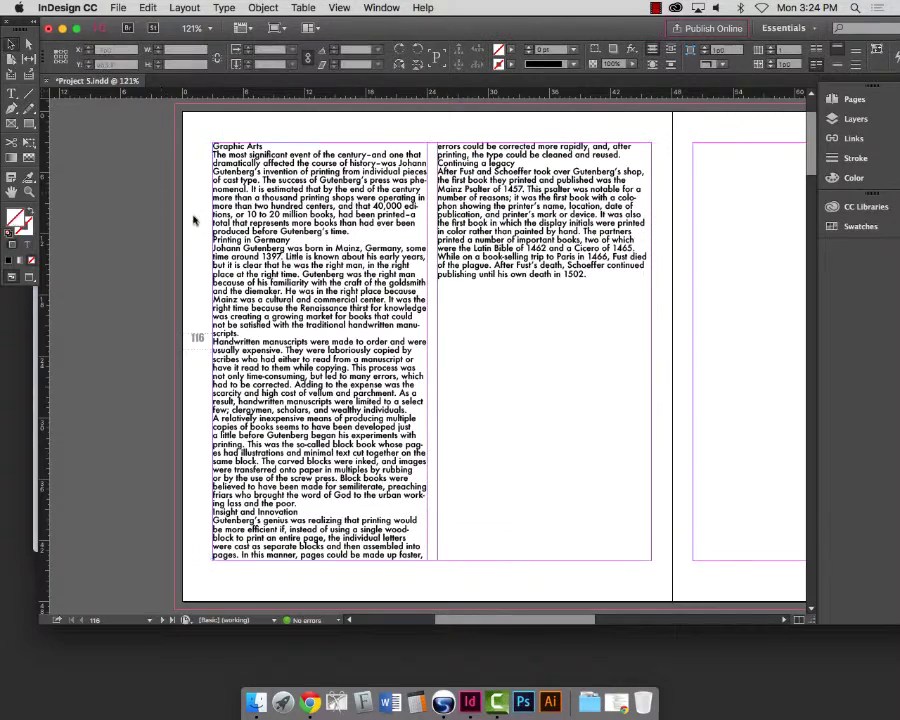
{"action": "left_click", "coordinate": [137, 155]}
{"action": "left_click_drag", "start_coordinate": [191, 130], "coordinate": [480, 344]}
{"action": "left_click", "coordinate": [12, 94]}
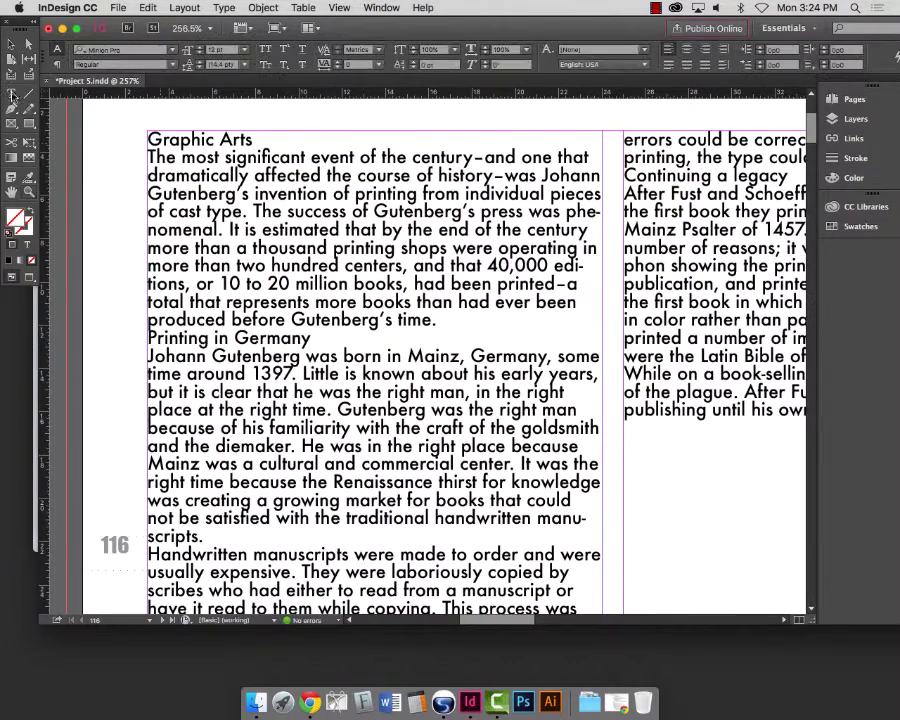
{"action": "left_click", "coordinate": [337, 210]}
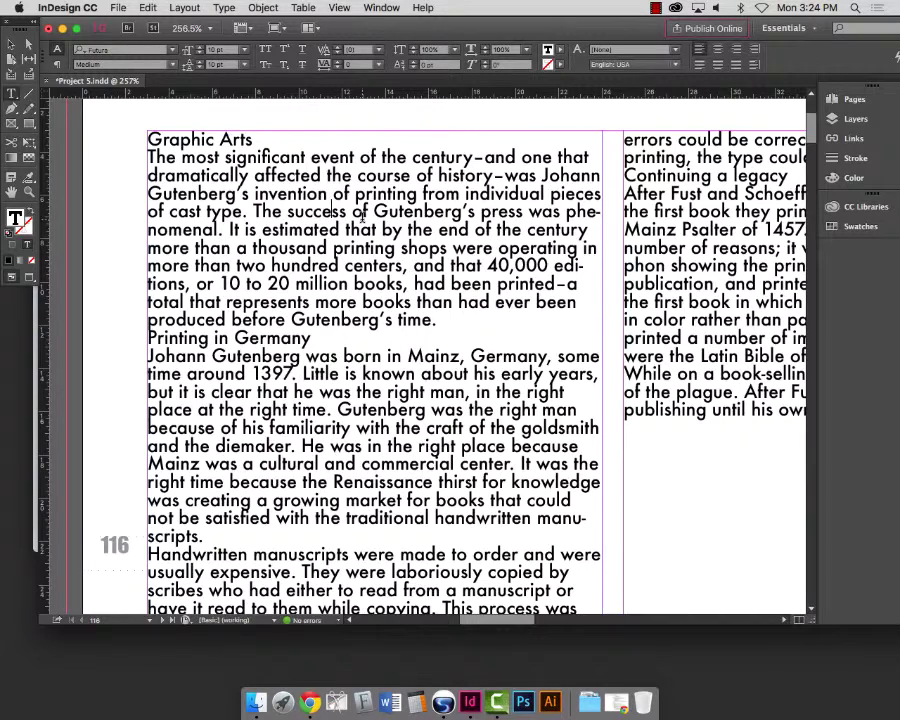
- Set the leading of all the text to 11 pt and inspect the spacing around the "Continuing a legacy" line
{"action": "key", "text": "super+minus"}
{"action": "key", "text": "super+minus"}
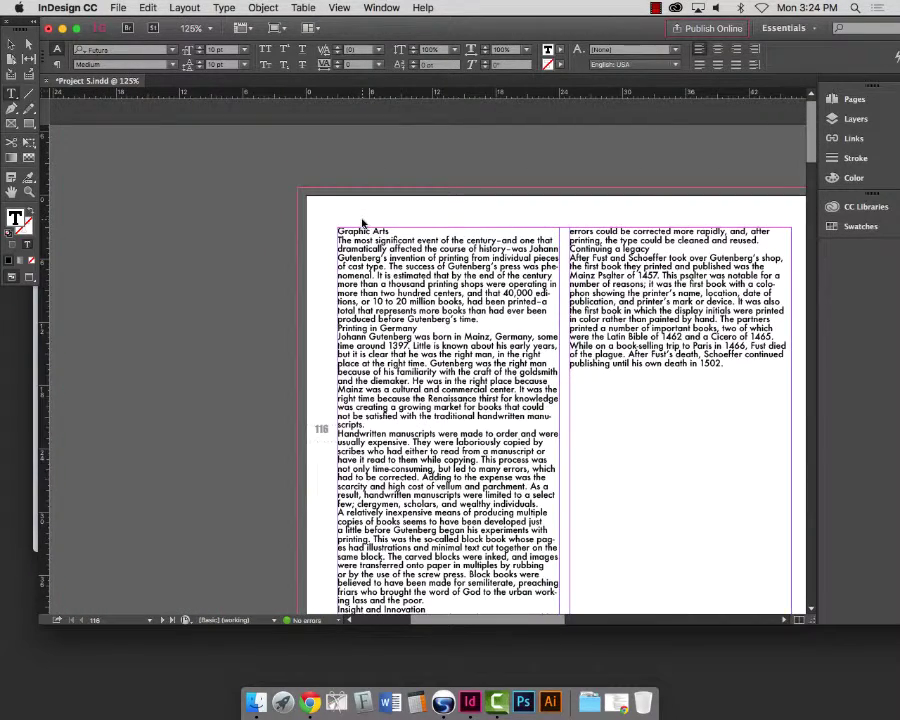
{"action": "key", "text": "super+a"}
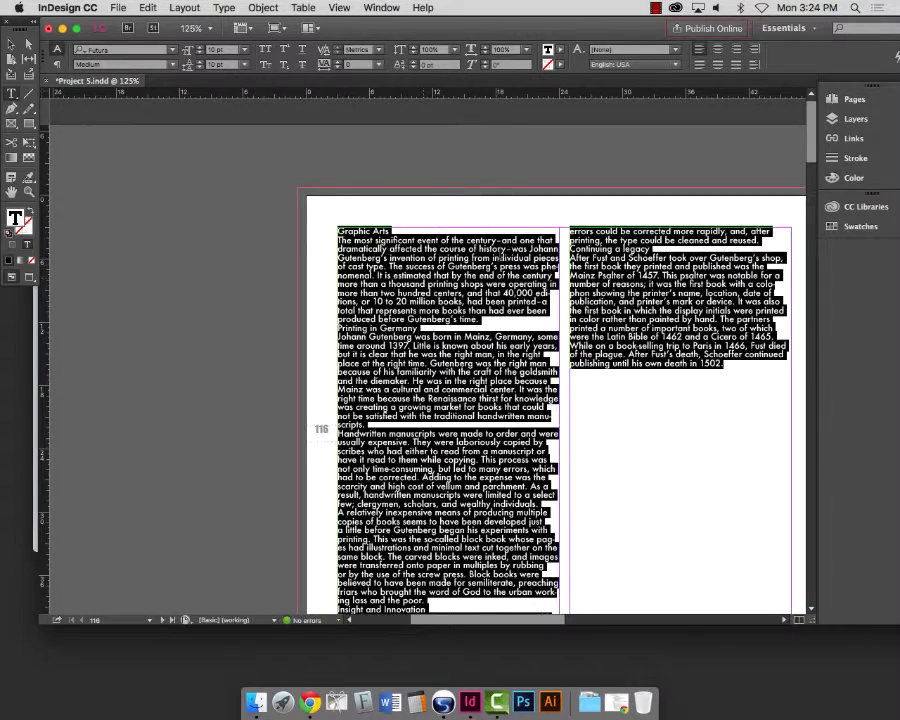
{"action": "left_click", "coordinate": [215, 66]}
{"action": "type", "text": "11"}
{"action": "key", "text": "Return"}
{"action": "left_click", "coordinate": [660, 328]}
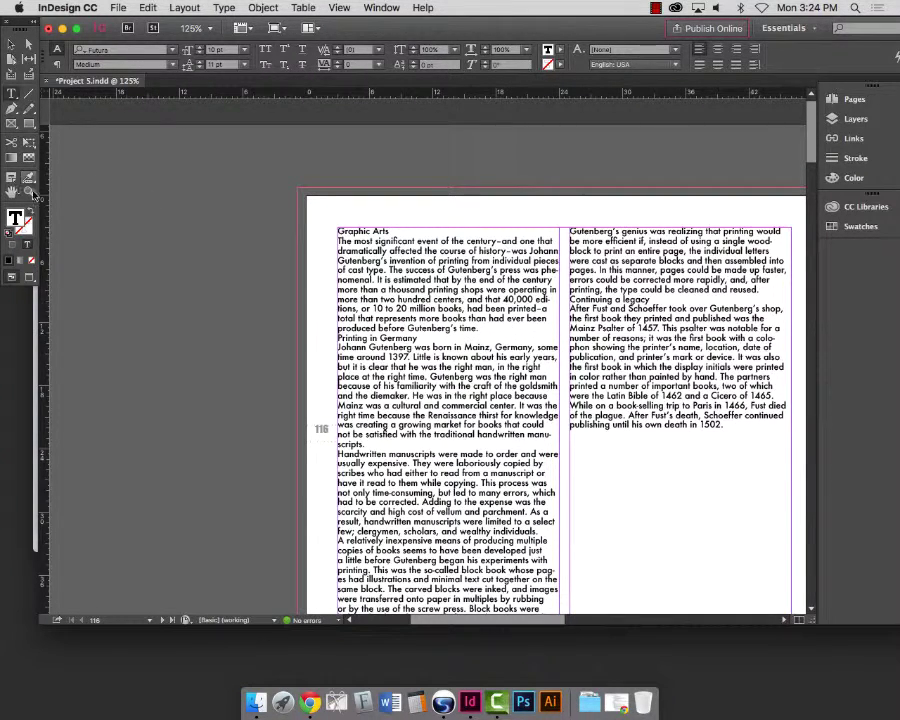
{"action": "left_click_drag", "start_coordinate": [616, 292], "coordinate": [655, 318]}
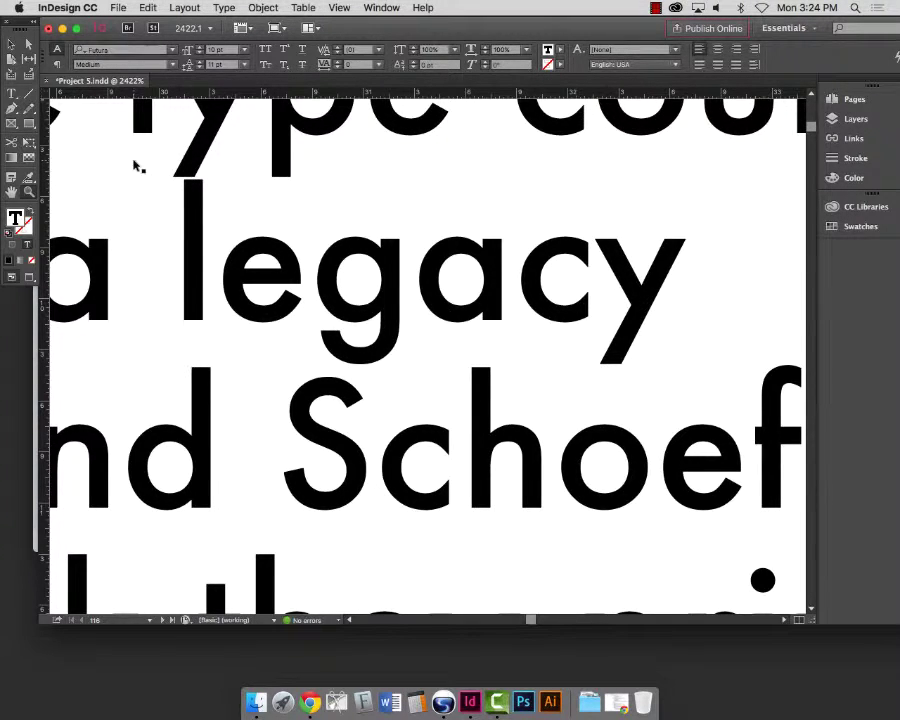
- Set the leading of all the text to 12 pt and inspect the gaps between ascenders and descenders
{"action": "key", "text": "super+0"}
{"action": "left_click", "coordinate": [11, 94]}
{"action": "left_click", "coordinate": [294, 193]}
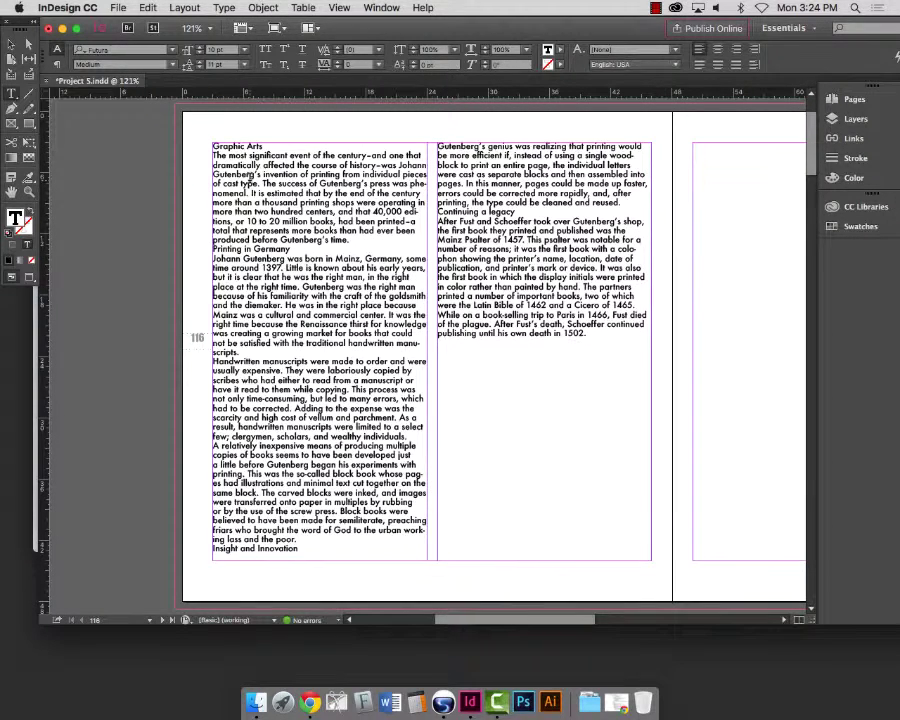
{"action": "key", "text": "super+a"}
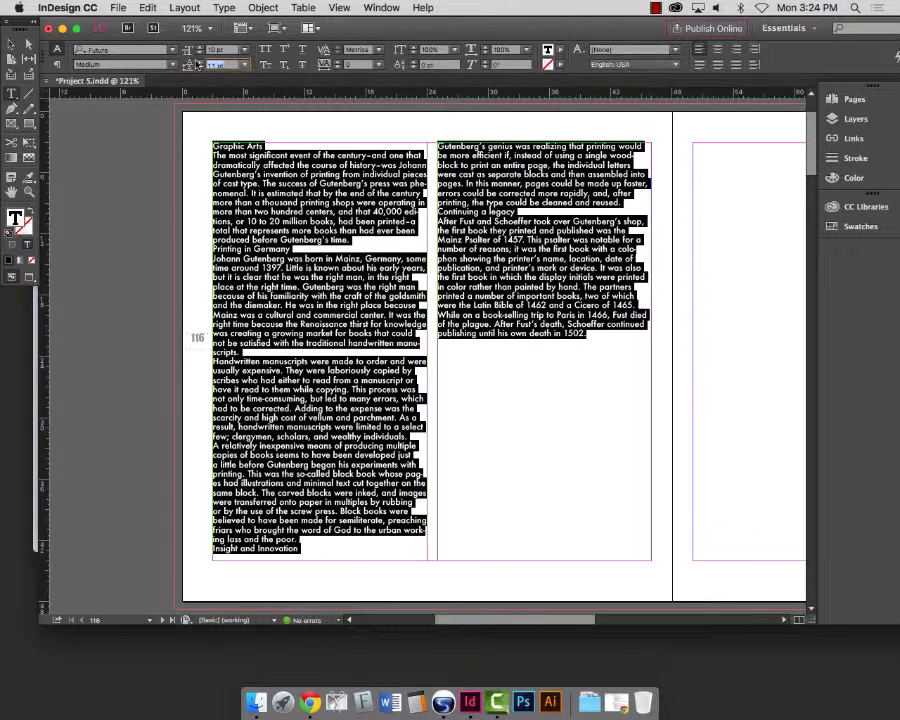
{"action": "left_click", "coordinate": [198, 61]}
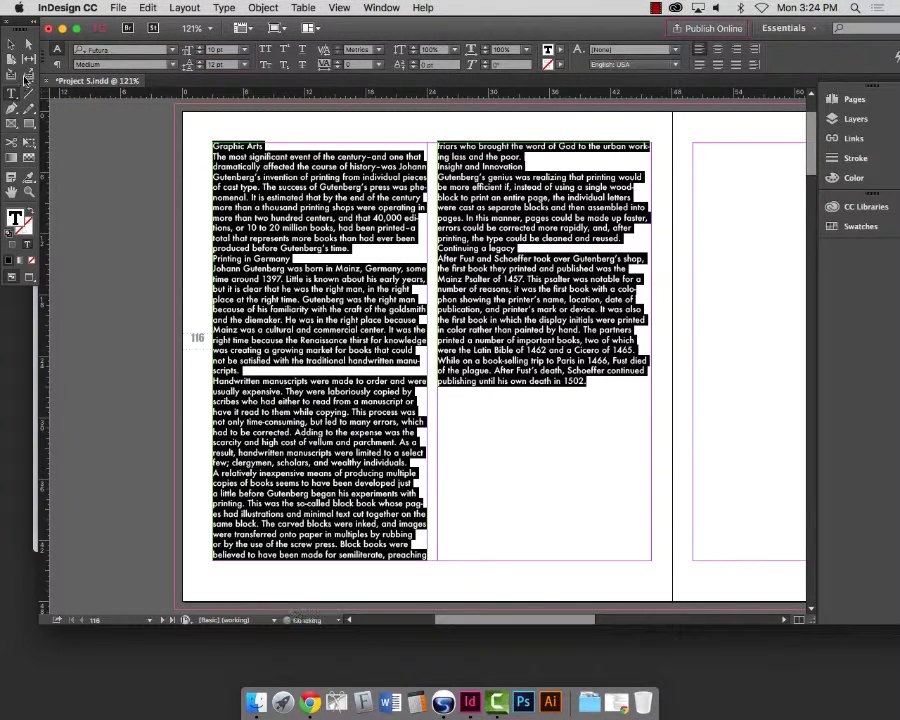
{"action": "left_click_drag", "start_coordinate": [477, 228], "coordinate": [534, 262]}
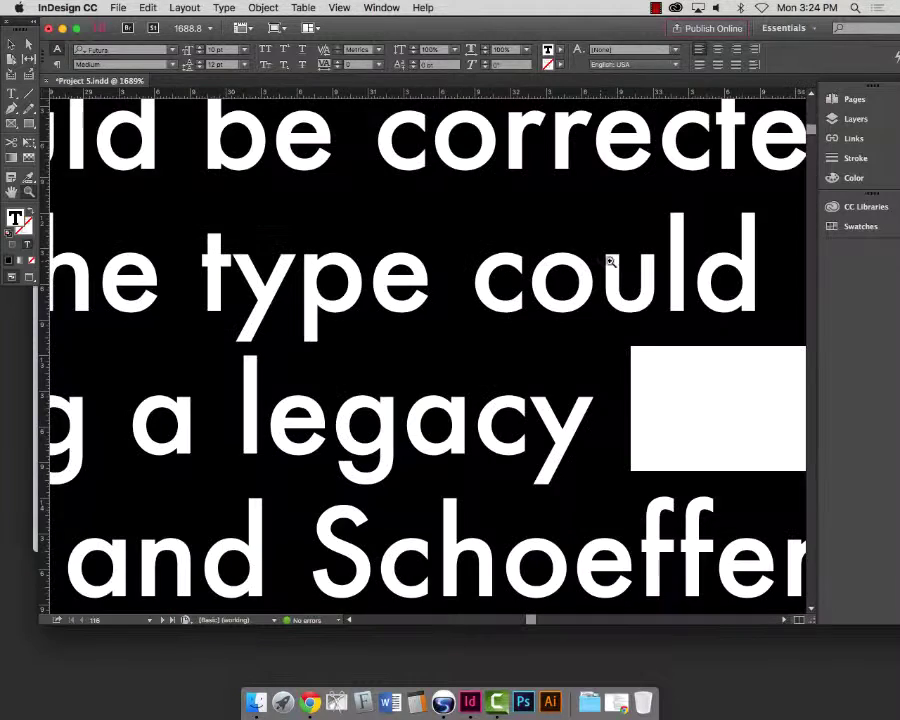
{"action": "left_click", "coordinate": [247, 345]}
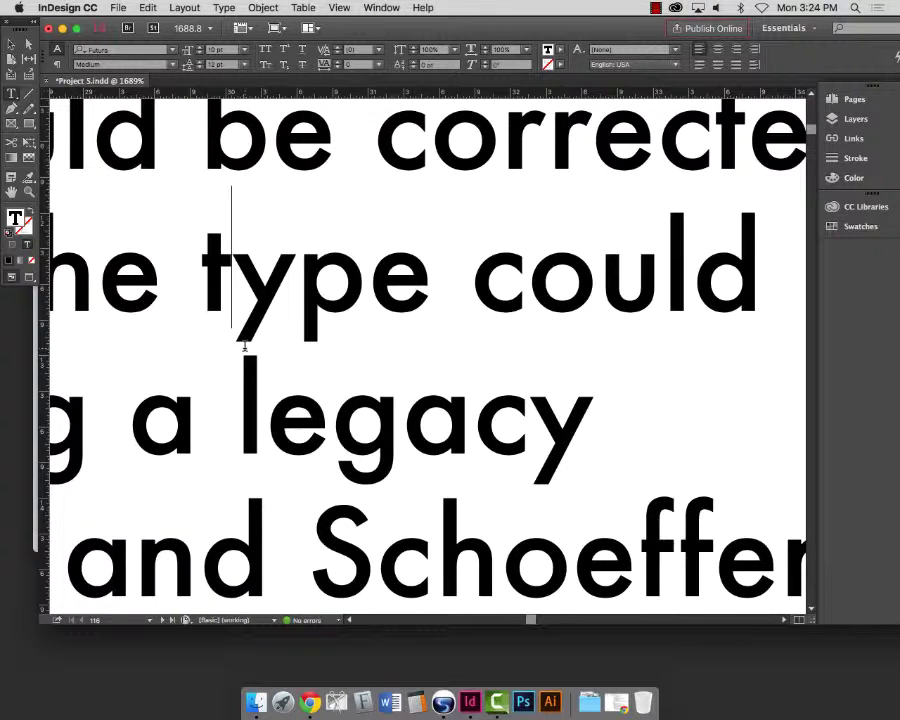
- Turn off hyphenation for all the text in both columns on page 116
{"action": "key", "text": "super+0"}
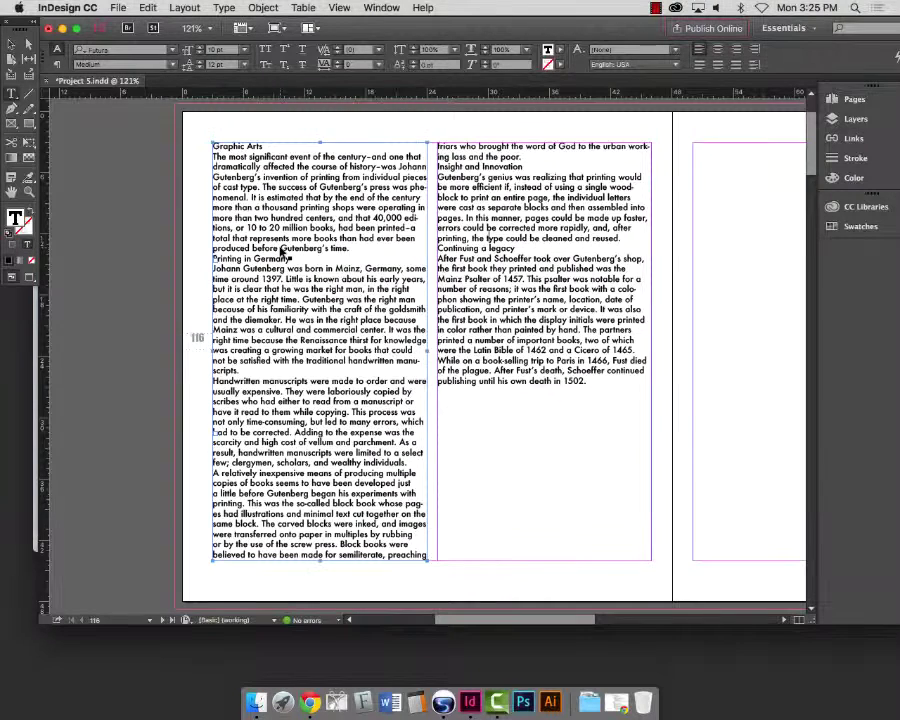
{"action": "key", "text": "super+minus"}
{"action": "key", "text": "super+minus"}
{"action": "scroll", "coordinate": [427, 289], "scroll_direction": "right", "scroll_amount": 1}
{"action": "scroll", "coordinate": [427, 289], "scroll_direction": "right", "scroll_amount": 2}
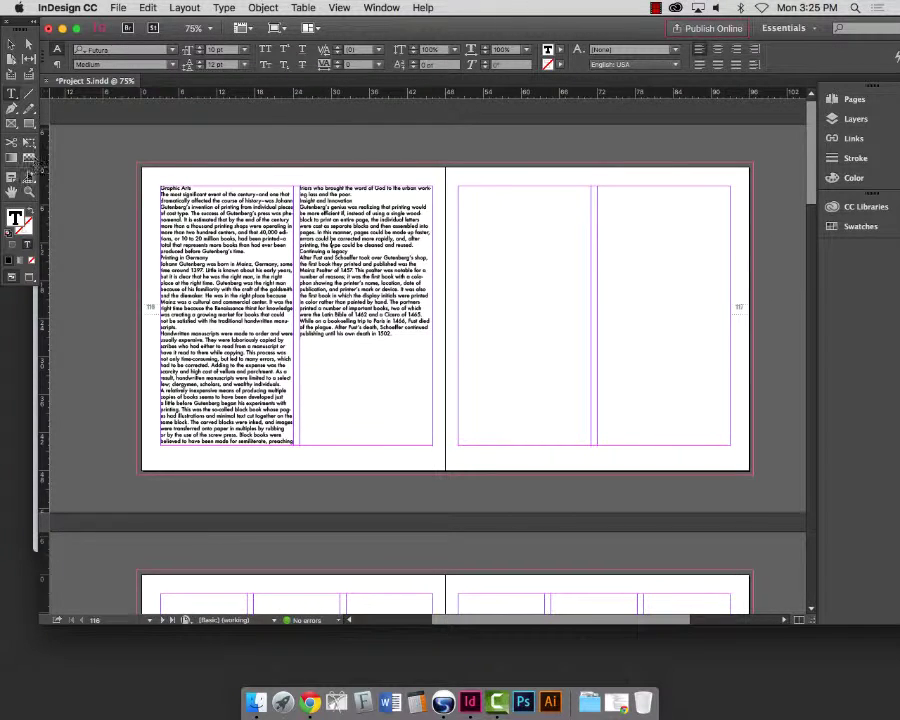
{"action": "left_click_drag", "start_coordinate": [116, 157], "coordinate": [551, 469]}
{"action": "left_click", "coordinate": [12, 92]}
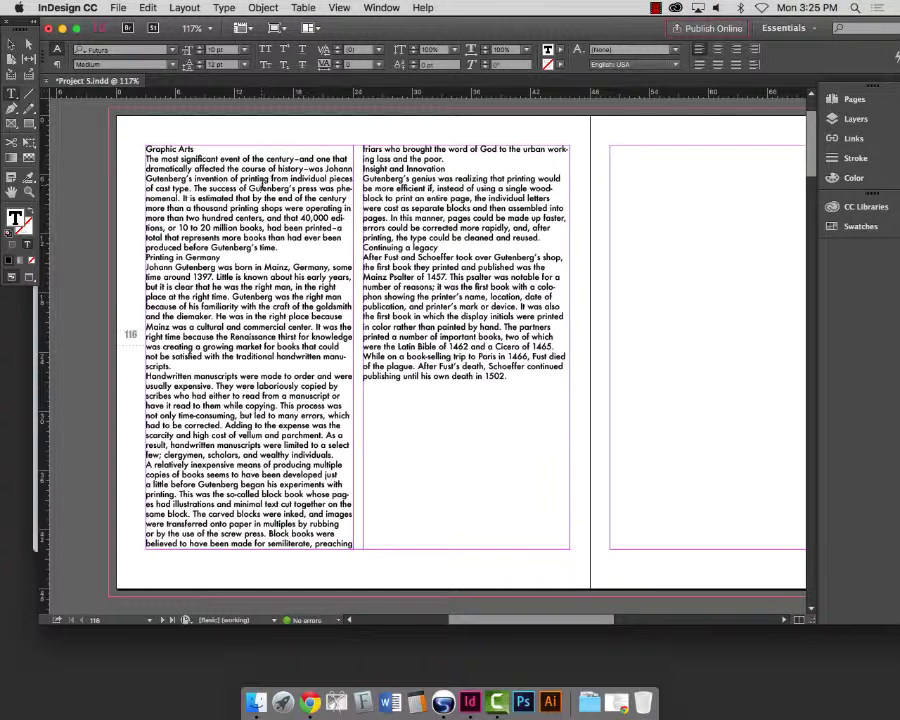
{"action": "key", "text": "super+a"}
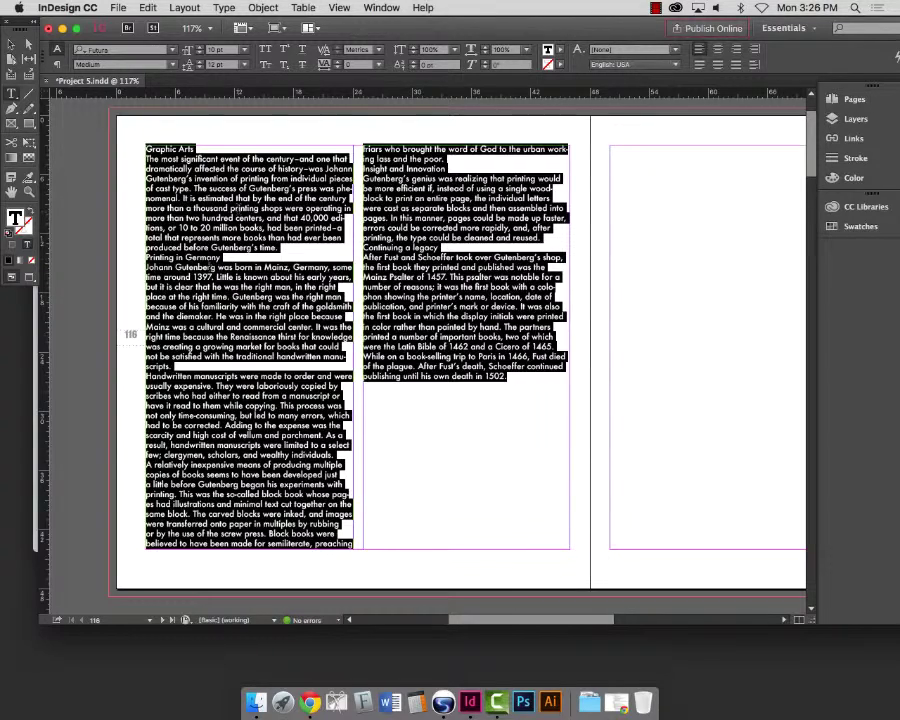
{"action": "left_click", "coordinate": [216, 241]}
{"action": "key", "text": "super+a"}
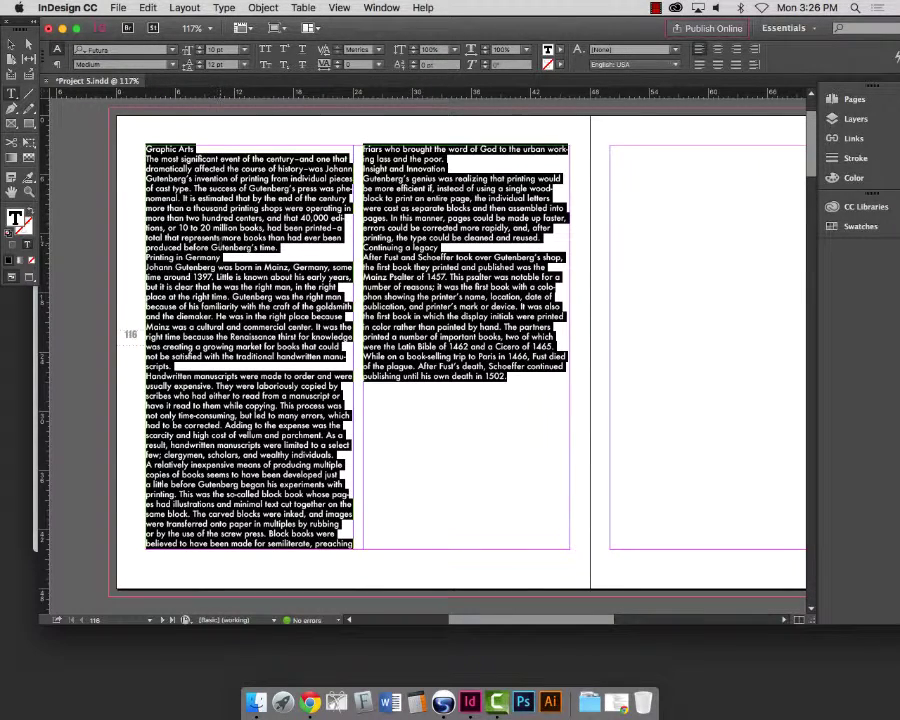
{"action": "left_click", "coordinate": [55, 64]}
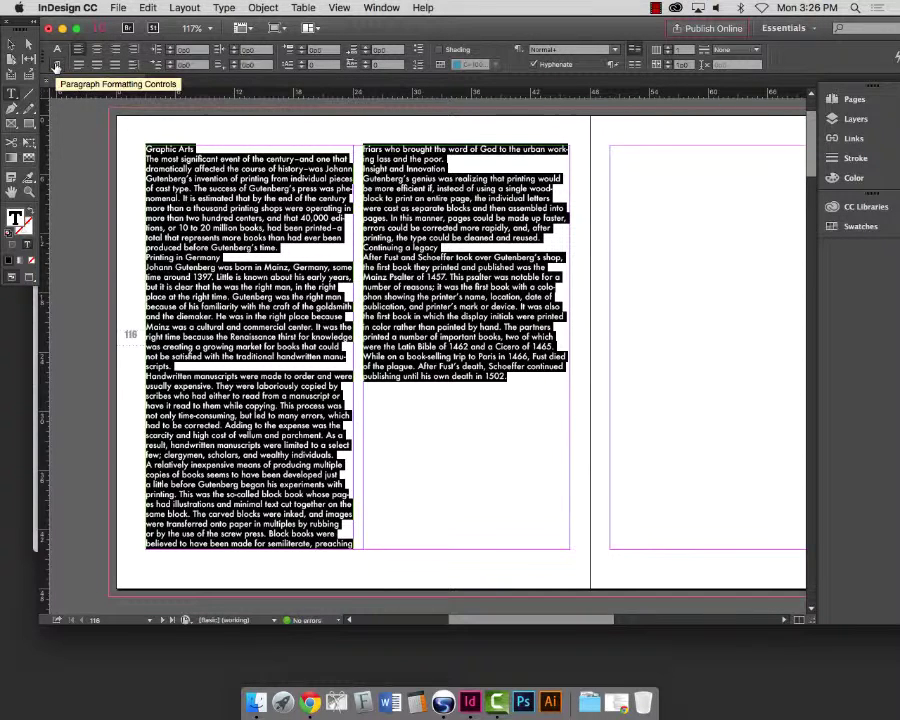
{"action": "left_click", "coordinate": [535, 66]}
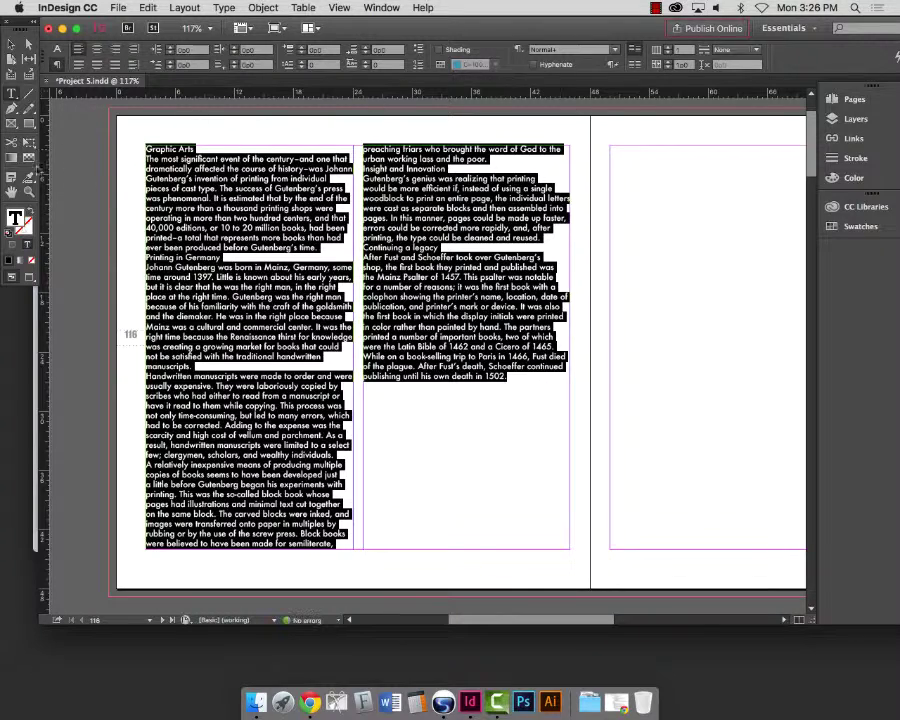
- Deselect the text frames and save the document
{"action": "left_click", "coordinate": [11, 44]}
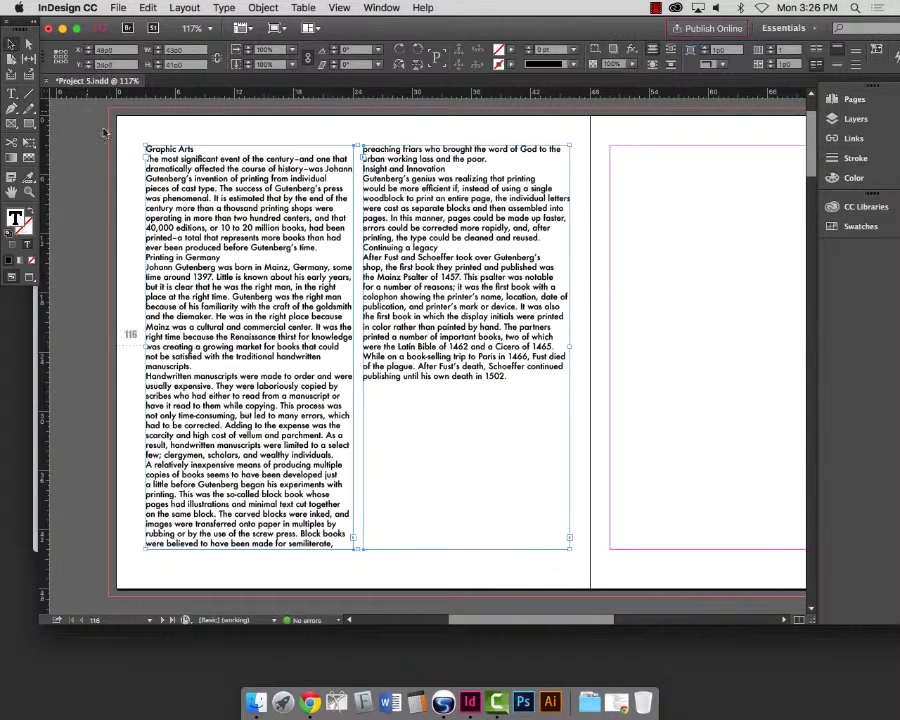
{"action": "left_click", "coordinate": [96, 152]}
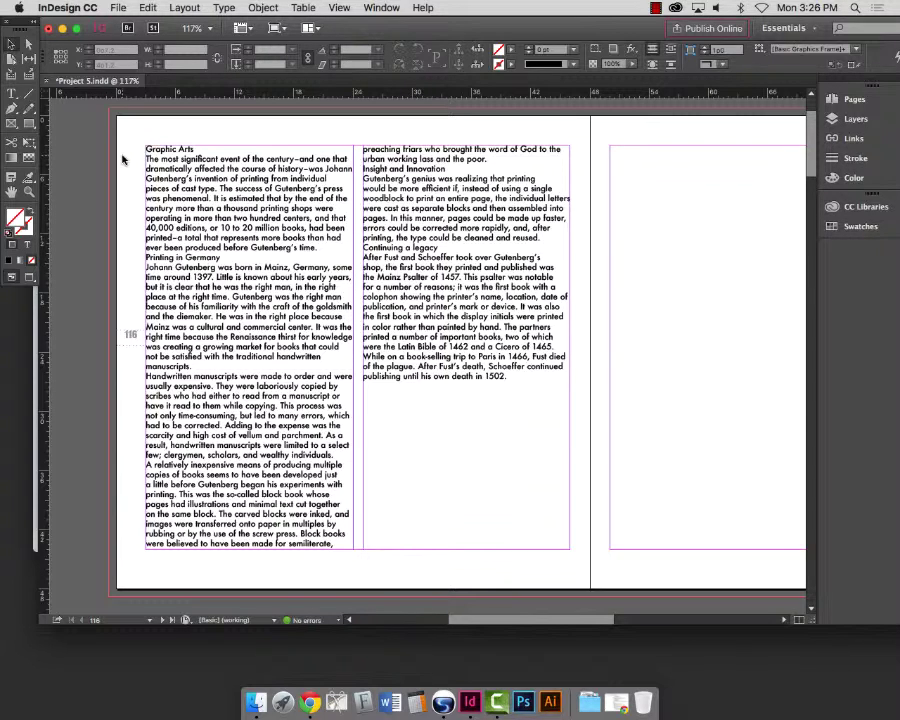
{"action": "key", "text": "super+s"}
{"action": "key", "text": "t"}
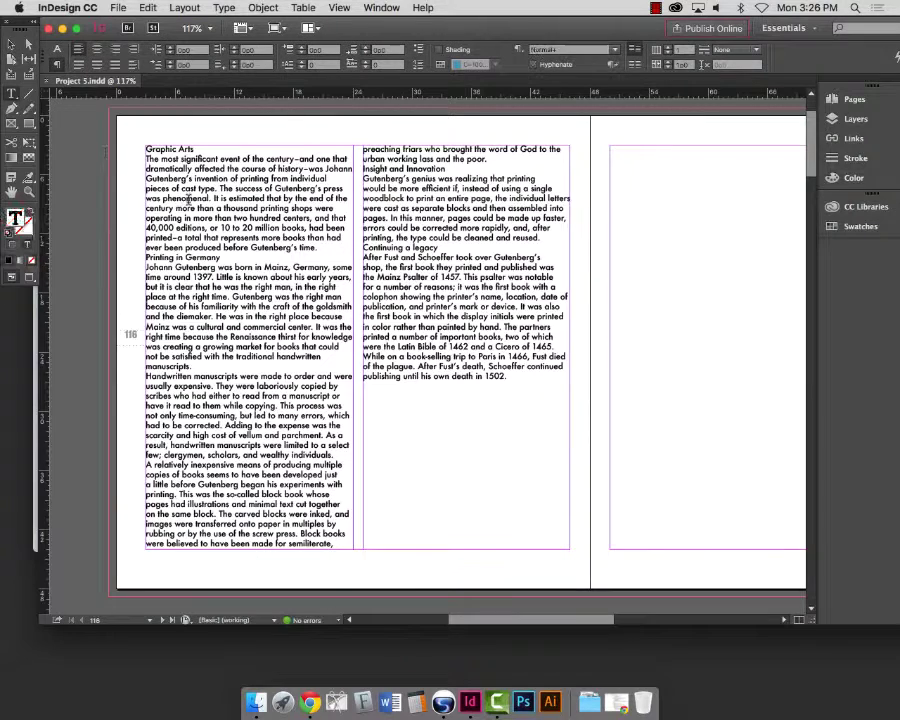
{"action": "key", "text": "super+a"}
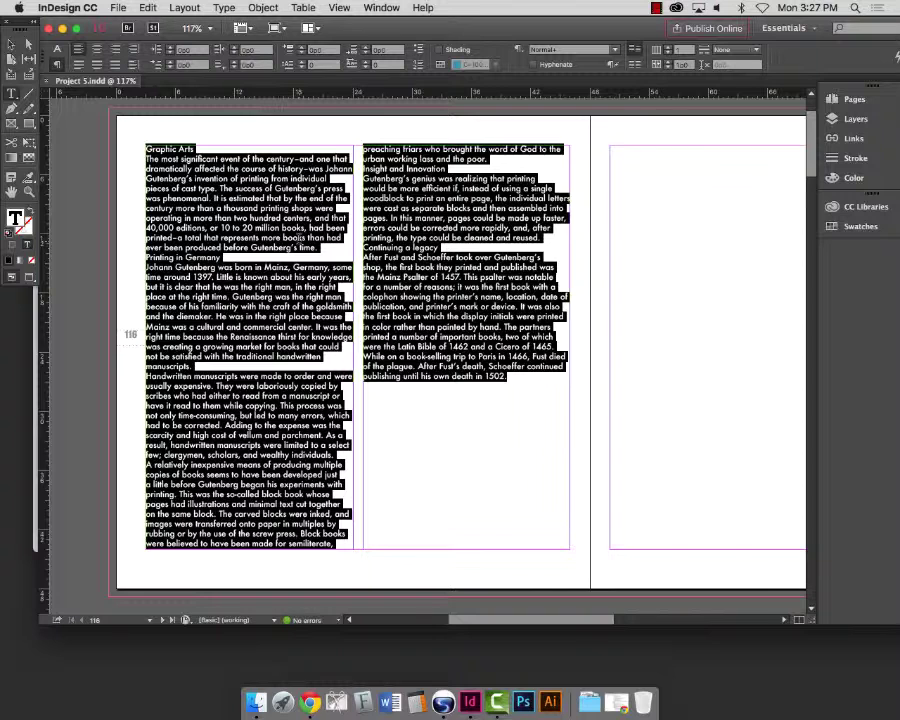
{"action": "left_click", "coordinate": [207, 164]}
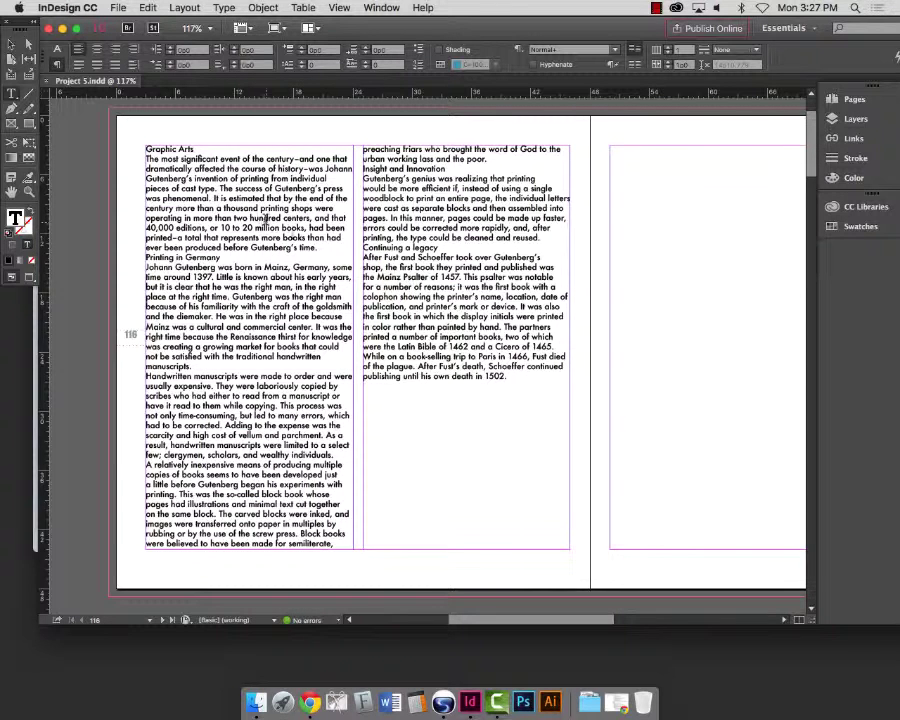
- Apply a three-line drop cap to the paragraph beginning "The most significant event" below the "Graphic Arts" line
{"action": "left_click", "coordinate": [147, 160]}
{"action": "left_click_drag", "start_coordinate": [147, 160], "coordinate": [219, 198]}
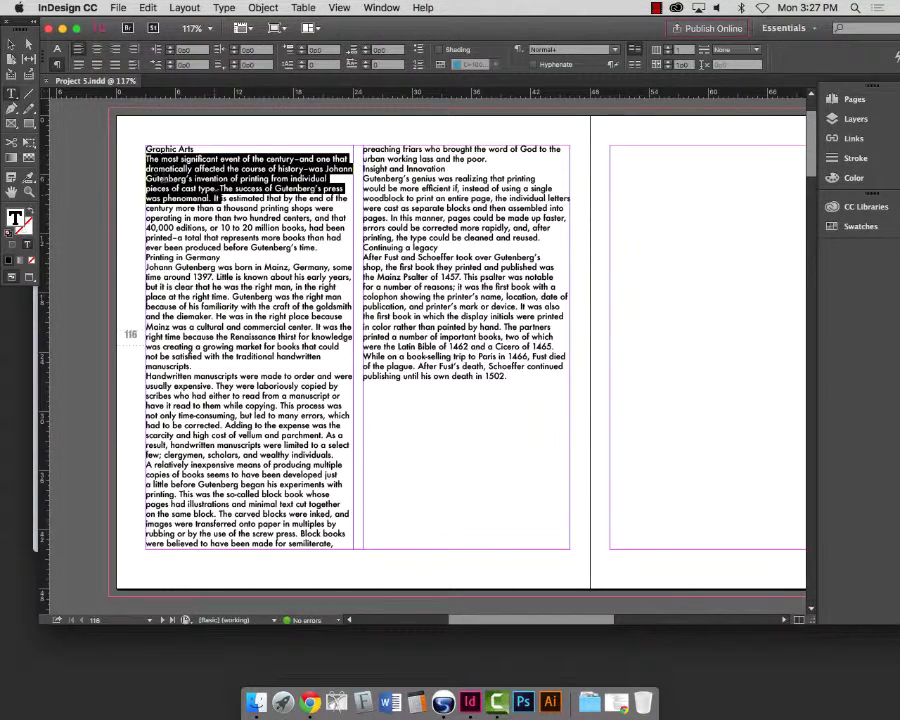
{"action": "left_click", "coordinate": [28, 192]}
{"action": "left_click_drag", "start_coordinate": [123, 129], "coordinate": [412, 318]}
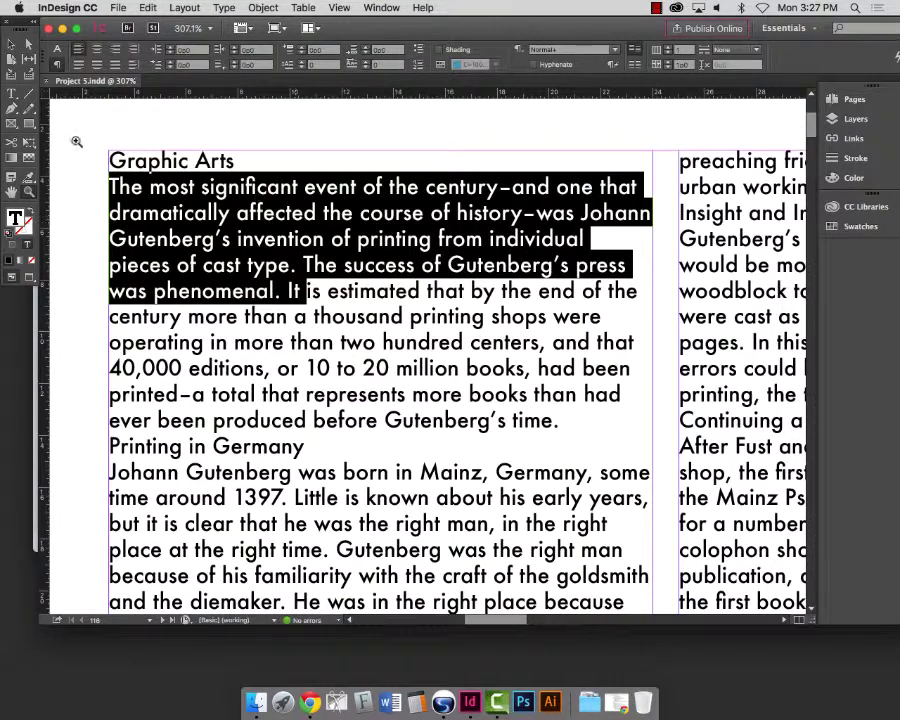
{"action": "left_click", "coordinate": [11, 93]}
{"action": "left_click_drag", "start_coordinate": [119, 186], "coordinate": [246, 265]}
{"action": "double_click", "coordinate": [125, 186]}
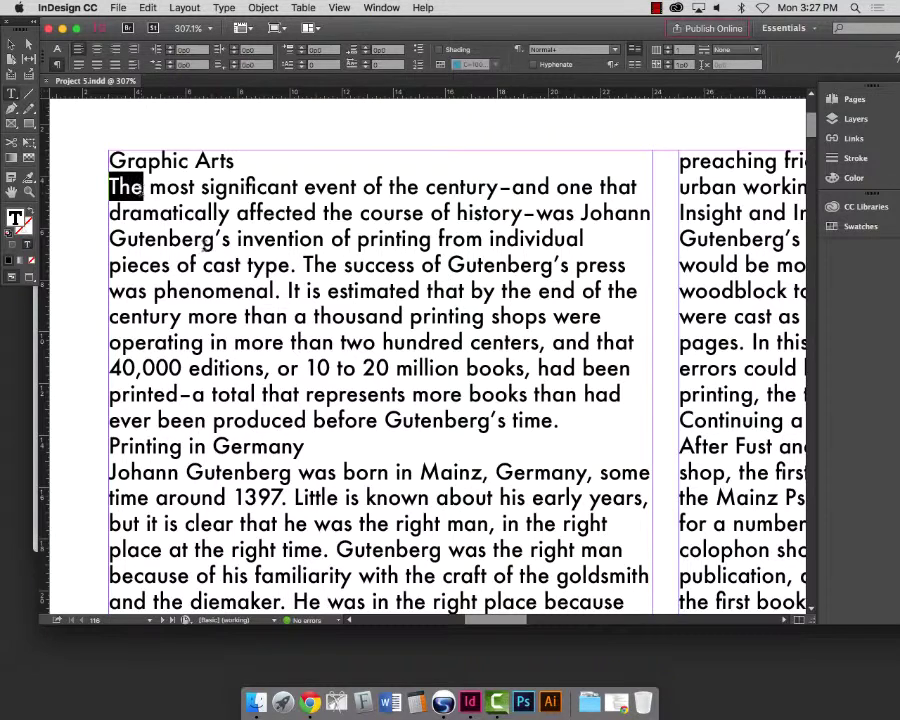
{"action": "left_click_drag", "start_coordinate": [120, 186], "coordinate": [182, 212]}
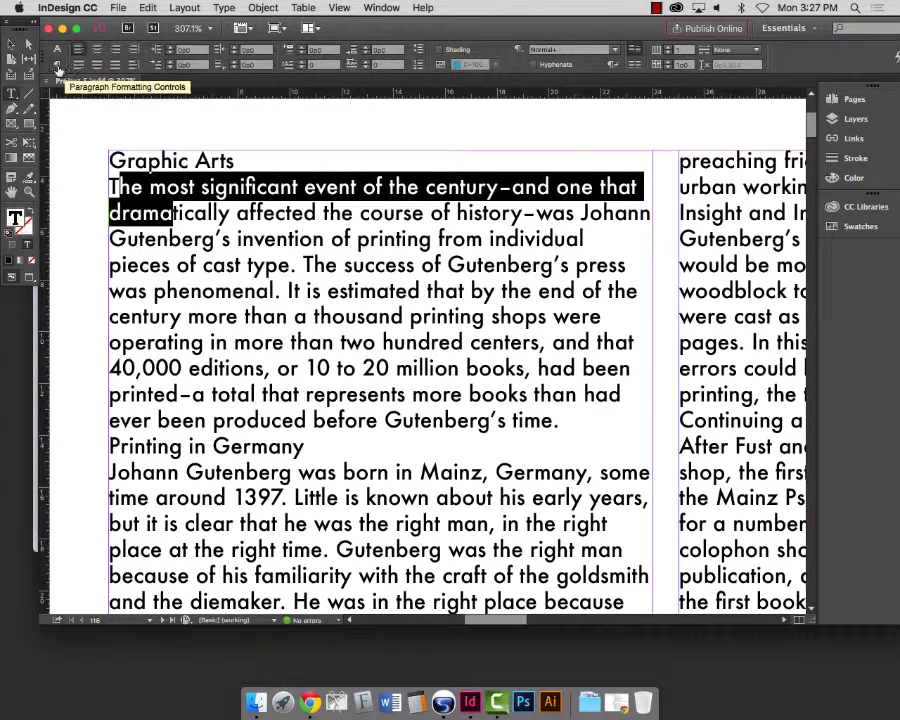
{"action": "left_click", "coordinate": [303, 65]}
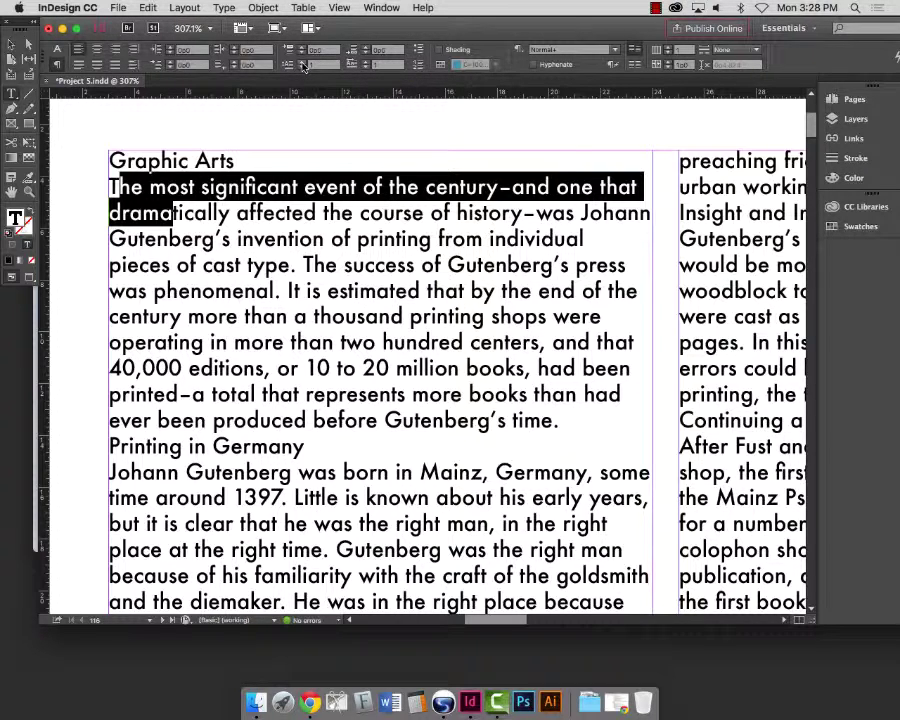
{"action": "left_click", "coordinate": [303, 64]}
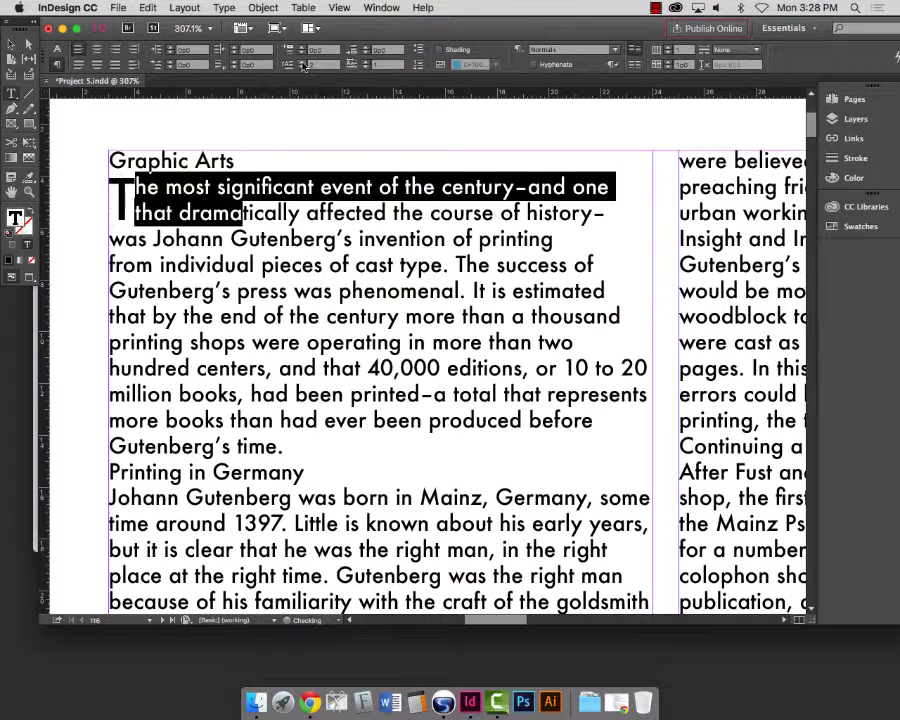
{"action": "left_click", "coordinate": [303, 64]}
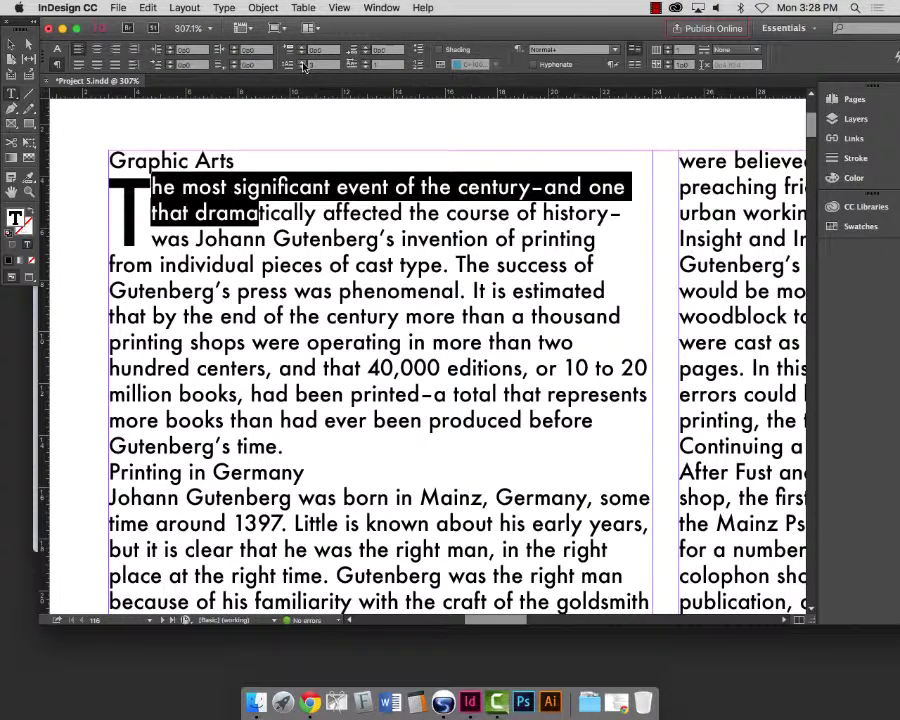
{"action": "left_click", "coordinate": [296, 250]}
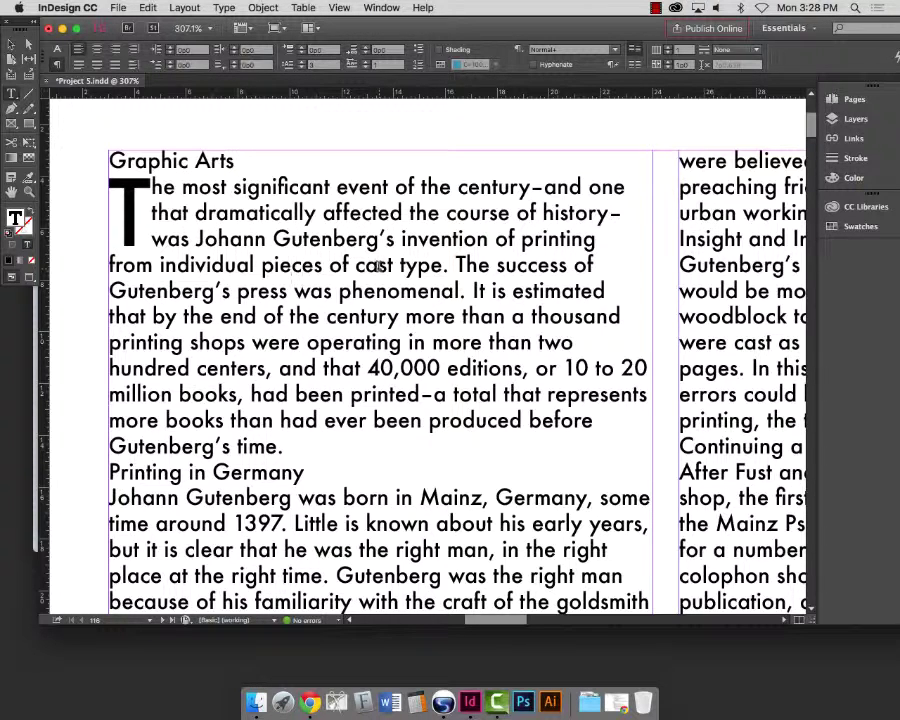
{"action": "left_click_drag", "start_coordinate": [151, 190], "coordinate": [205, 240]}
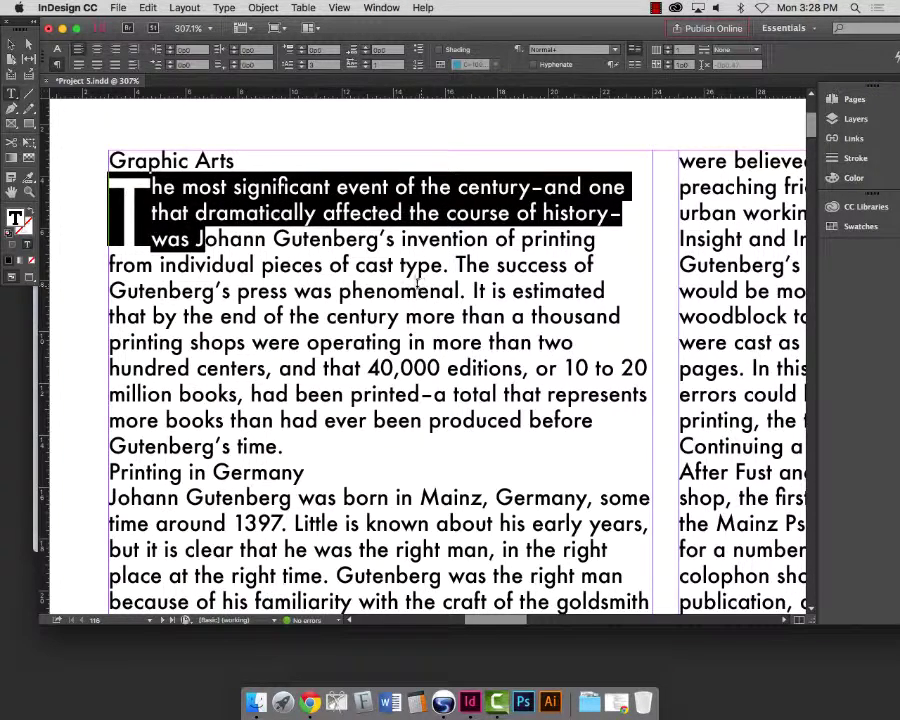
{"action": "key", "text": "Escape"}
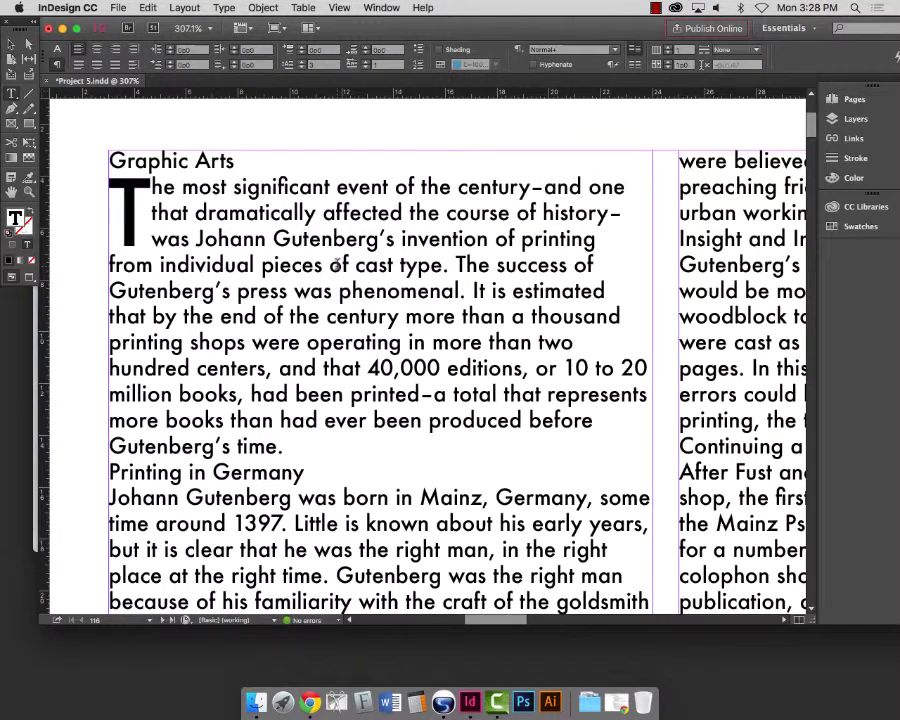
{"action": "key", "text": "super+0"}
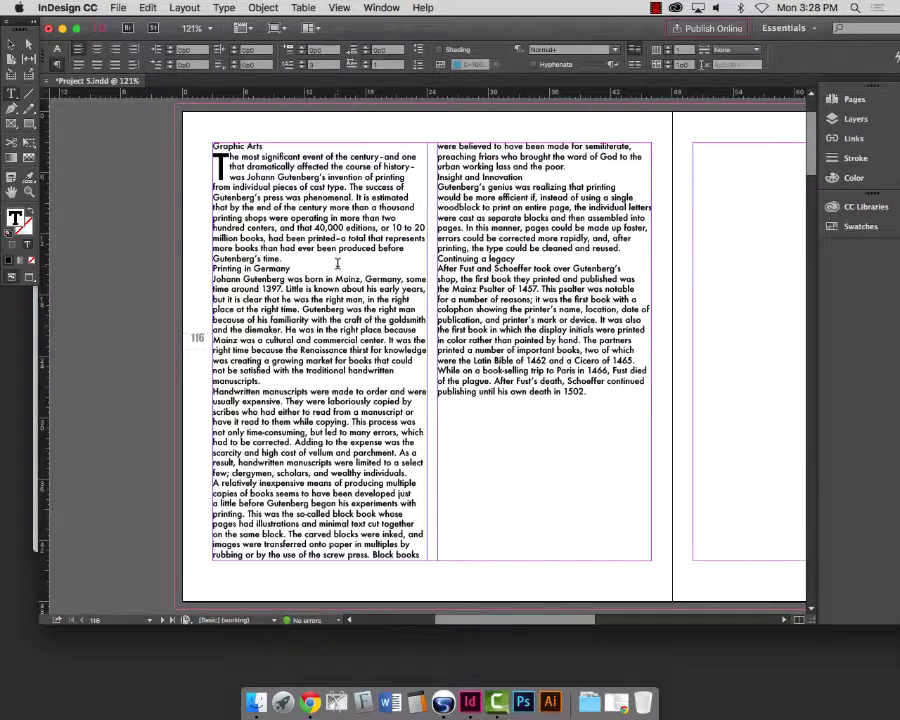
{"action": "left_click_drag", "start_coordinate": [270, 187], "coordinate": [266, 198]}
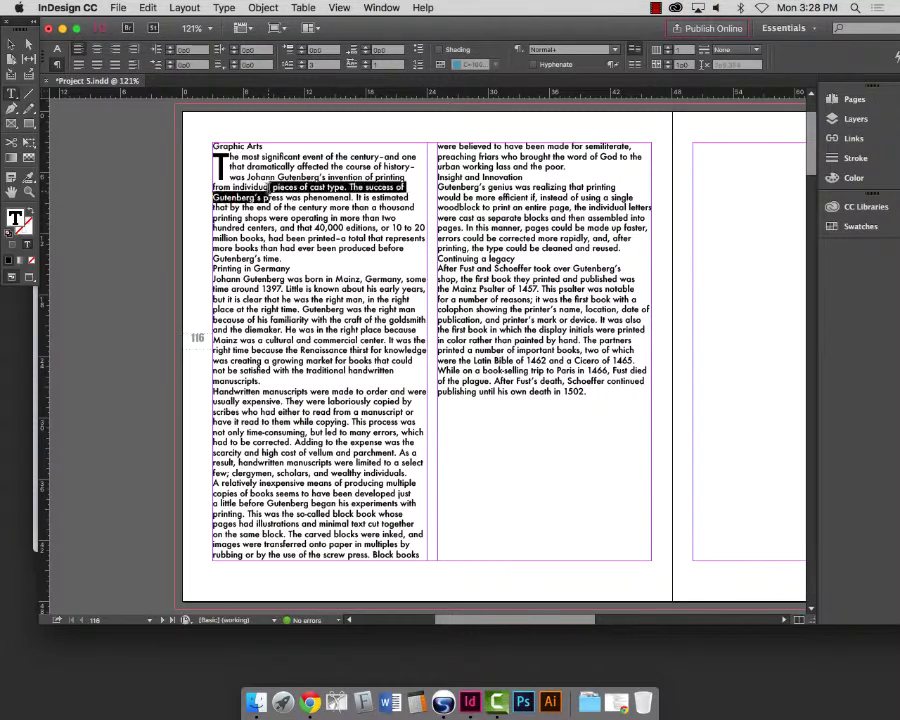
{"action": "key", "text": "super+a"}
{"action": "left_click", "coordinate": [449, 229]}
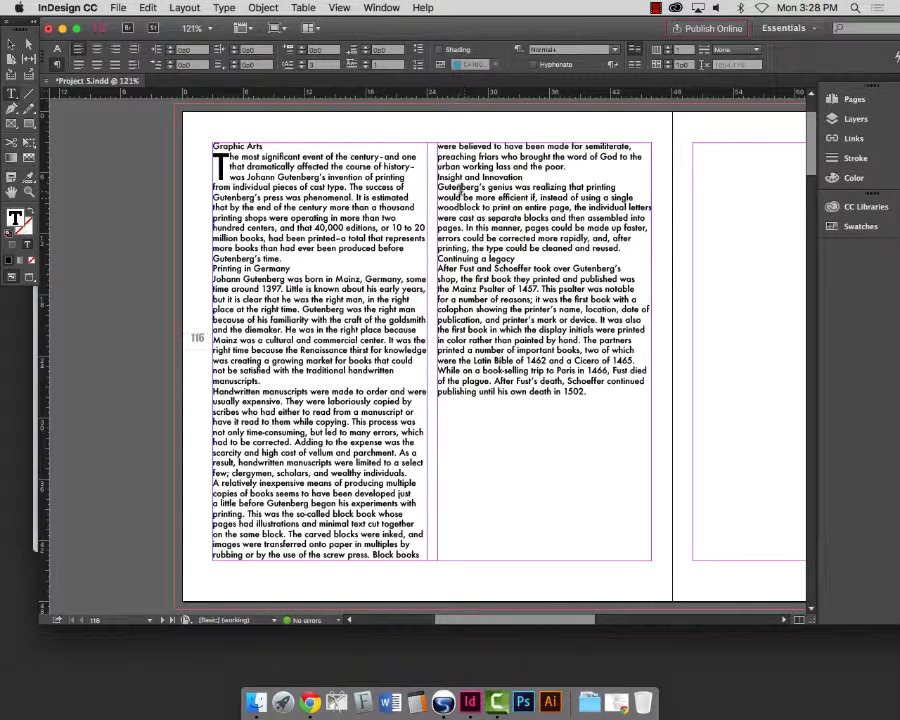
{"action": "left_click_drag", "start_coordinate": [438, 187], "coordinate": [517, 208]}
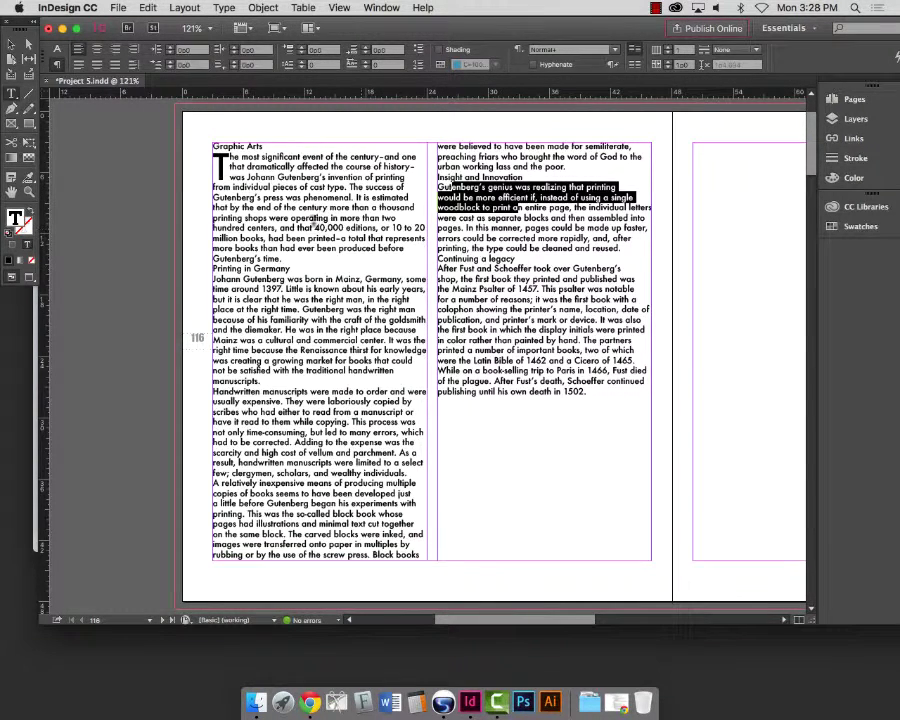
{"action": "left_click_drag", "start_coordinate": [290, 217], "coordinate": [291, 228]}
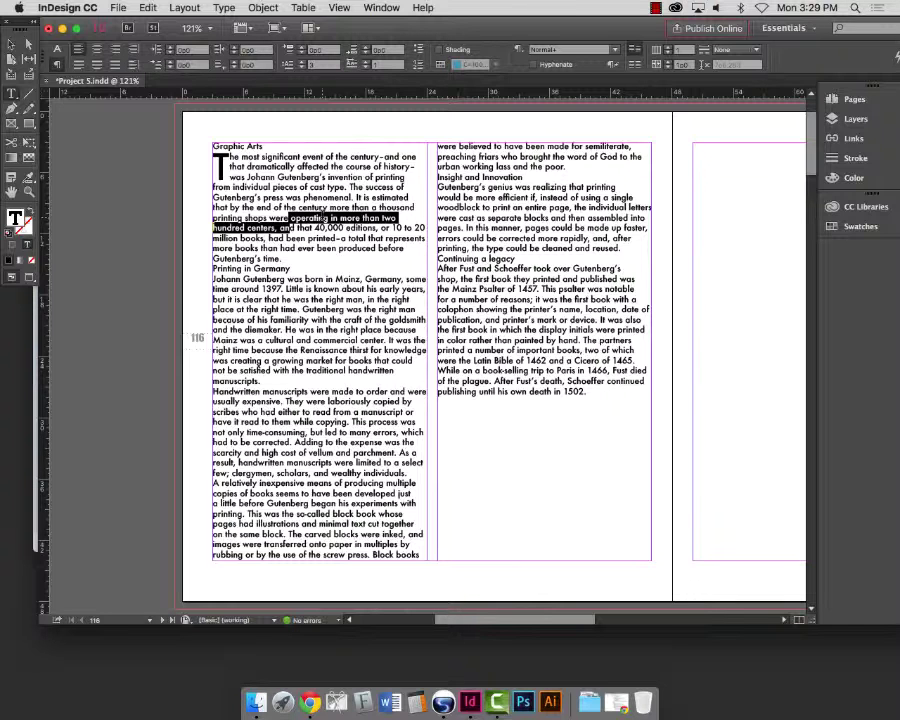
- Set the space after to 1p0 for all paragraphs from the drop-cap paragraph to the end of the story
{"action": "left_click", "coordinate": [577, 333]}
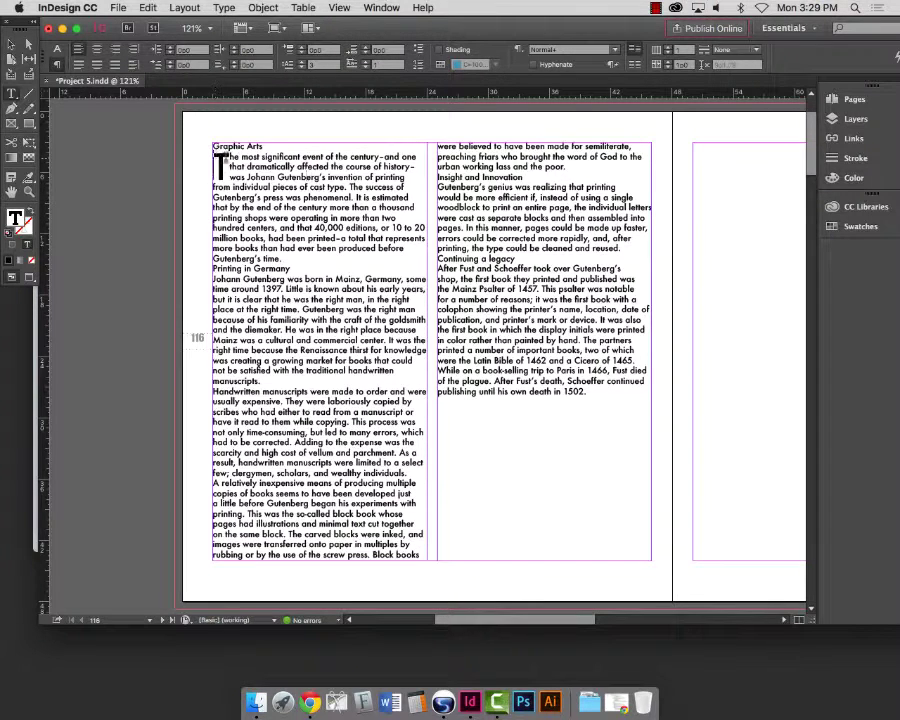
{"action": "key", "text": "super+a"}
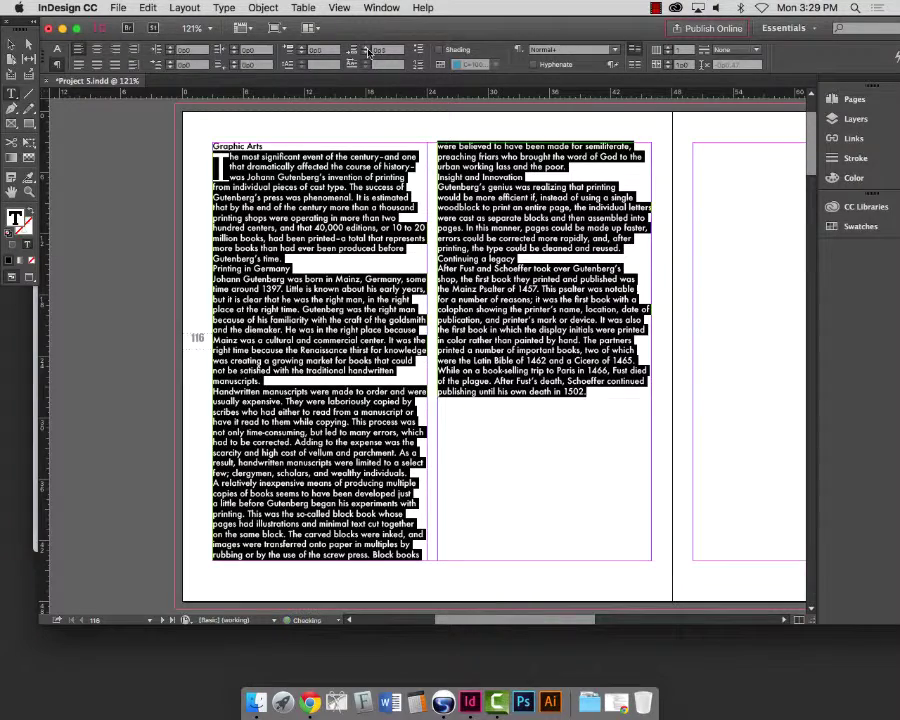
{"action": "left_click", "coordinate": [366, 48]}
{"action": "left_click", "coordinate": [366, 48]}
{"action": "left_click", "coordinate": [366, 48]}
{"action": "left_click", "coordinate": [366, 48]}
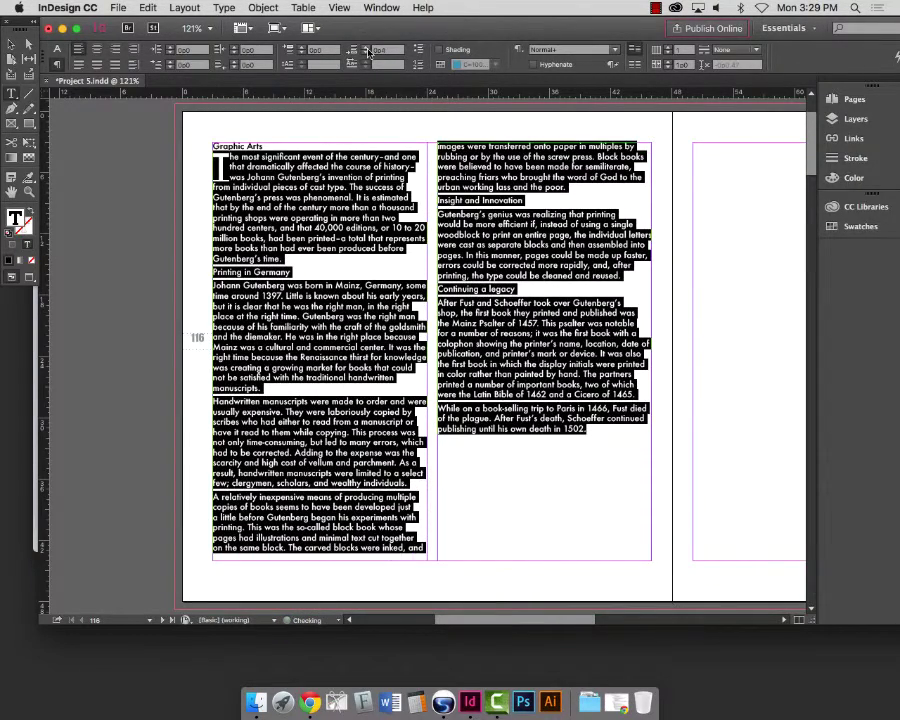
{"action": "left_click", "coordinate": [366, 48]}
{"action": "left_click", "coordinate": [368, 50]}
{"action": "left_click", "coordinate": [368, 50]}
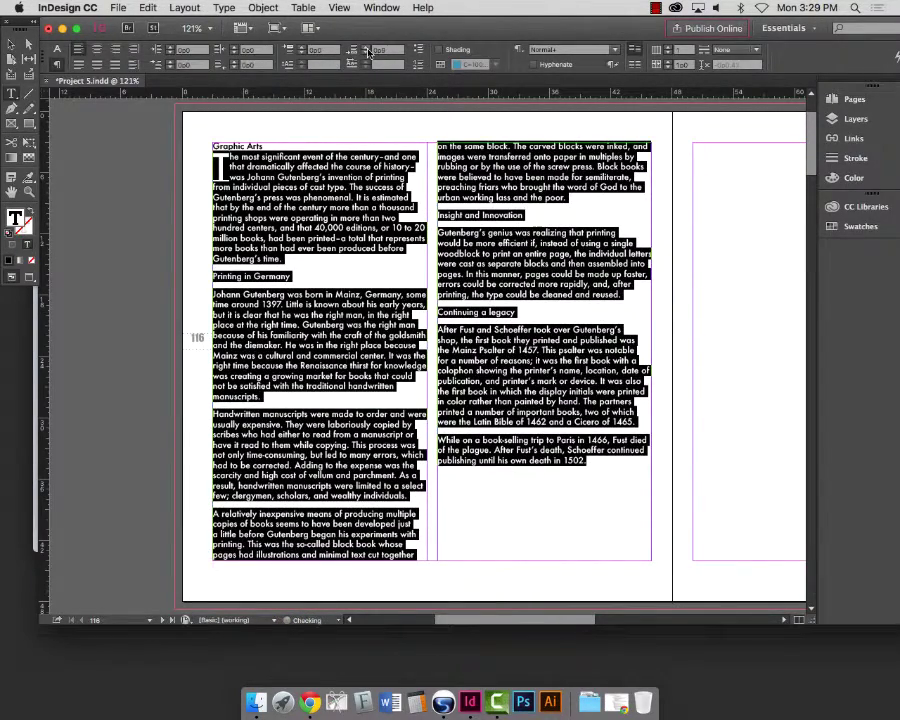
{"action": "left_click", "coordinate": [368, 50]}
{"action": "left_click", "coordinate": [368, 50]}
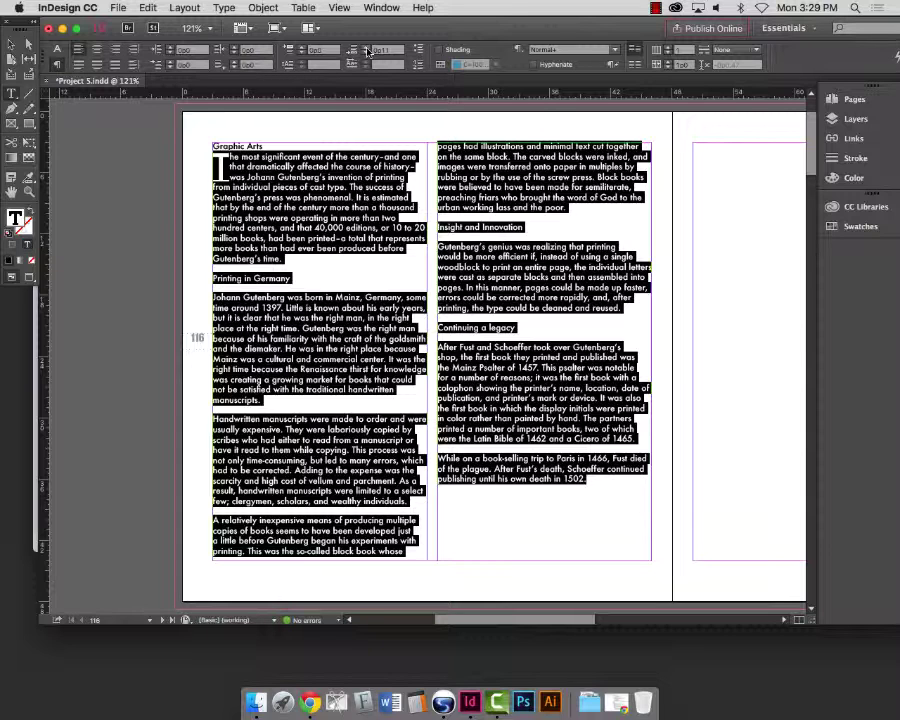
{"action": "left_click", "coordinate": [366, 52]}
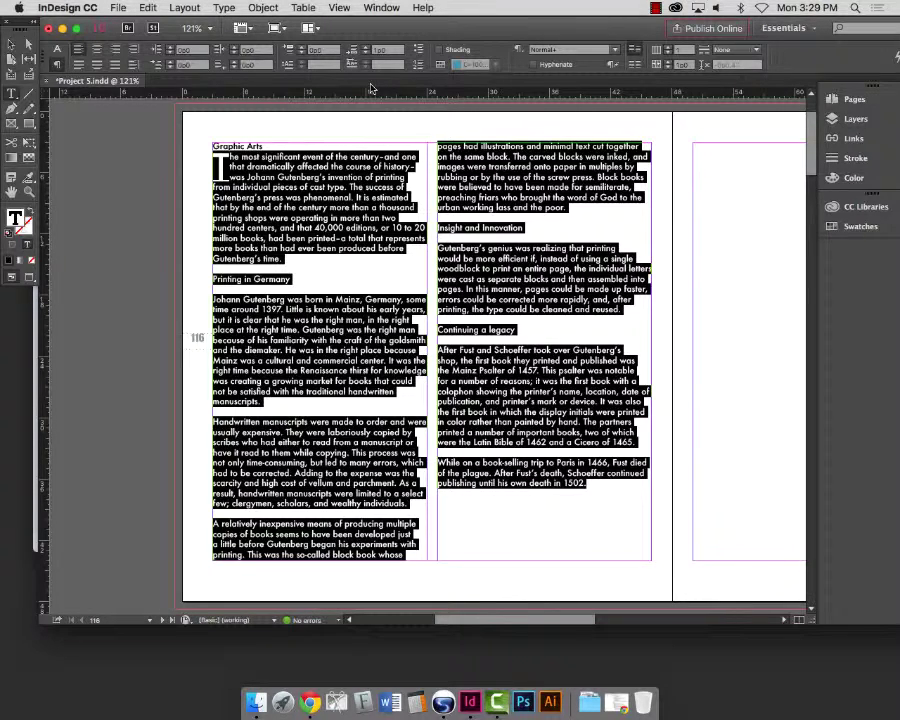
- Check whether the text baselines align across both columns using a temporary horizontal ruler guide, and delete the guide
{"action": "left_click", "coordinate": [12, 45]}
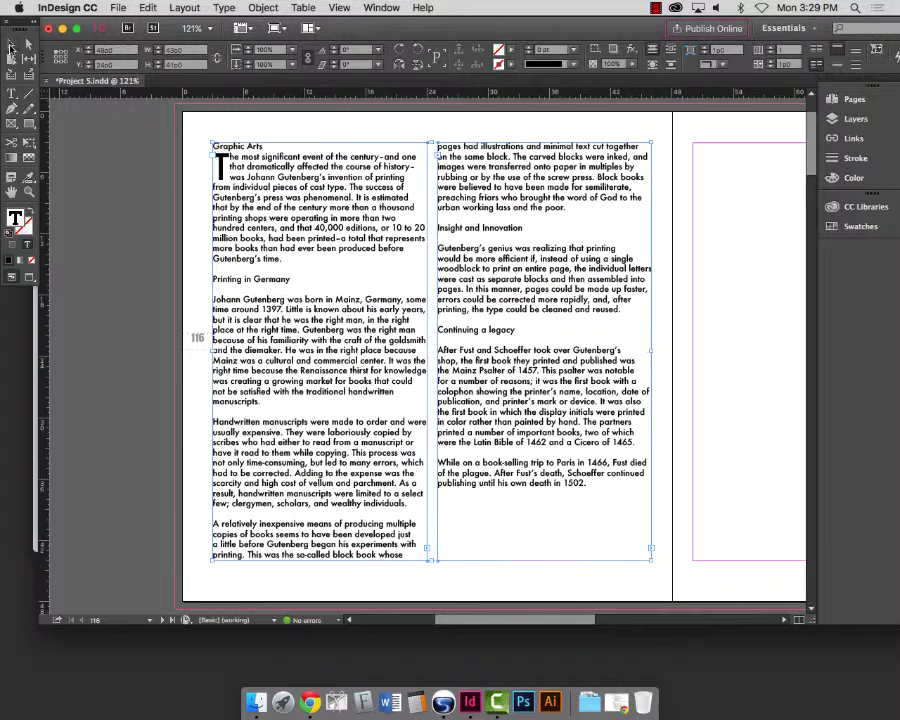
{"action": "left_click", "coordinate": [379, 307]}
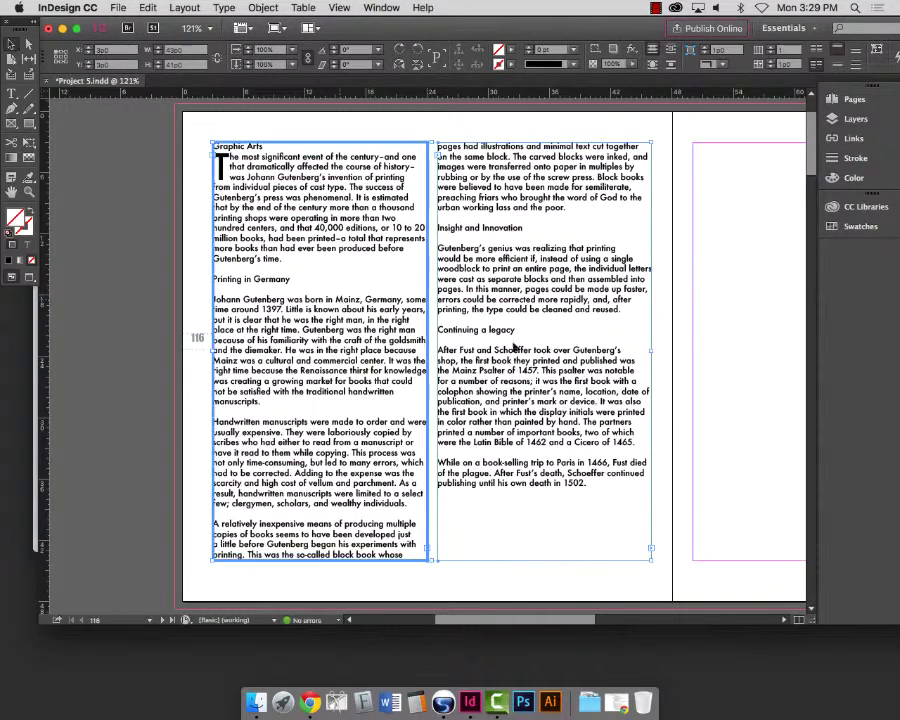
{"action": "left_click", "coordinate": [83, 180]}
{"action": "left_click_drag", "start_coordinate": [195, 131], "coordinate": [649, 321]}
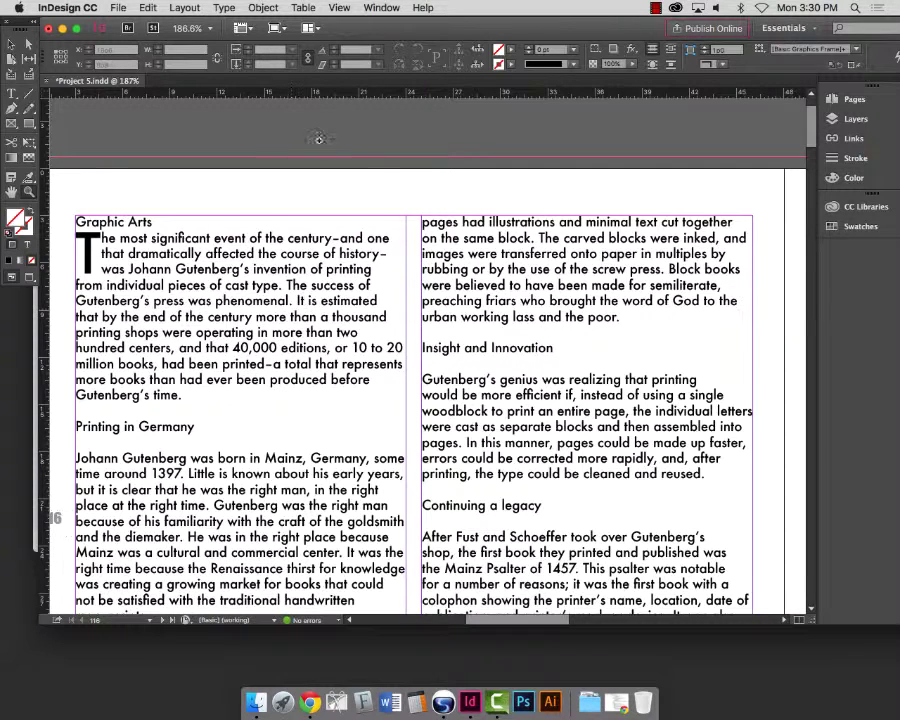
{"action": "left_click_drag", "start_coordinate": [358, 93], "coordinate": [376, 322]}
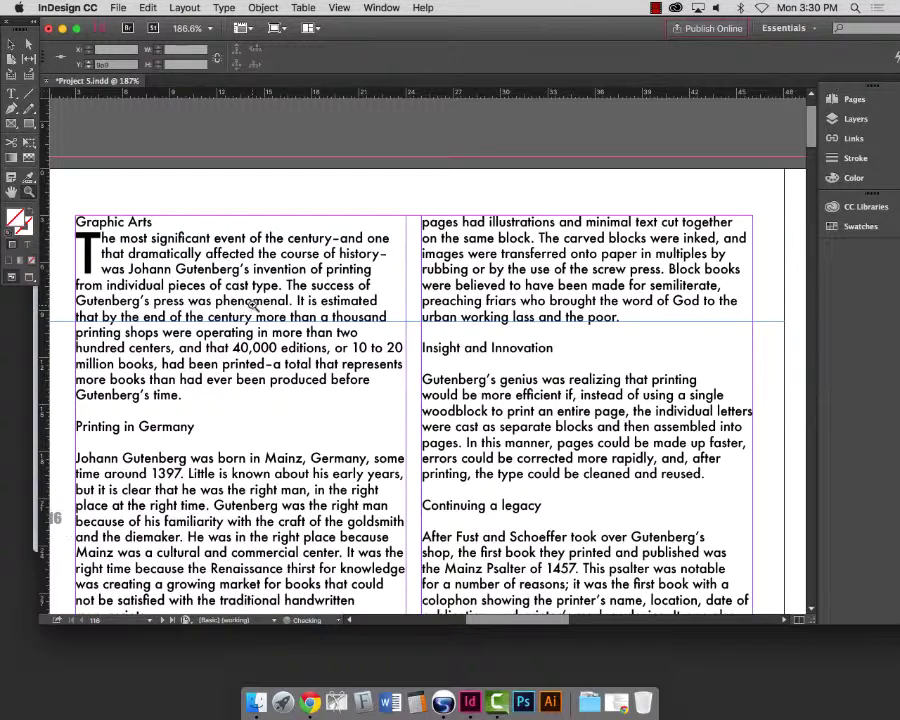
{"action": "key", "text": "Delete"}
- Set the space after every paragraph to 12 pt, including the "Graphic Arts" line, and save the document
{"action": "left_click", "coordinate": [12, 94]}
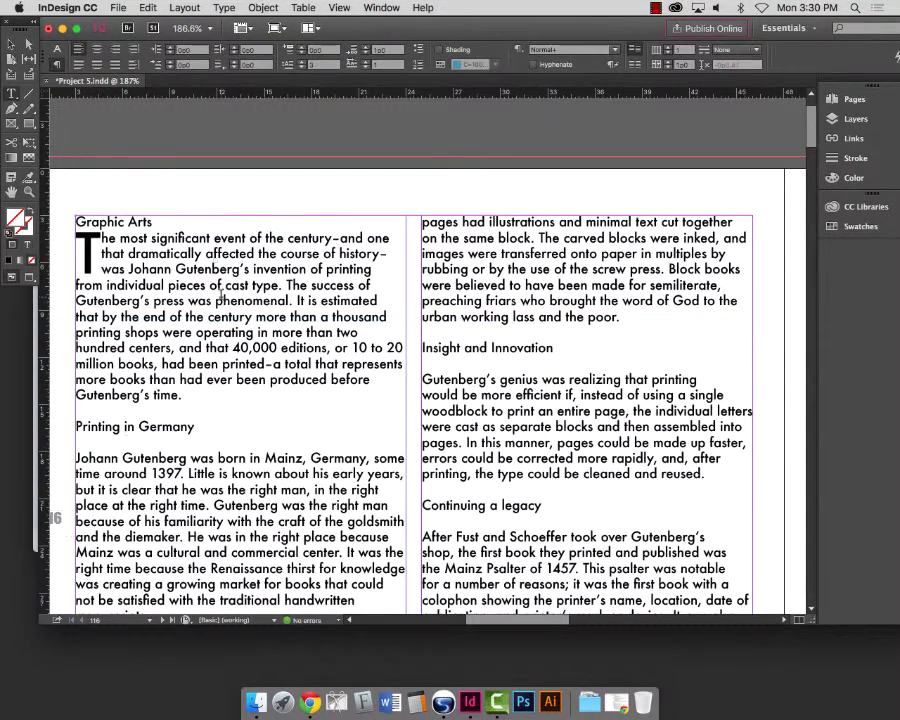
{"action": "left_click", "coordinate": [224, 286]}
{"action": "key", "text": "super+a"}
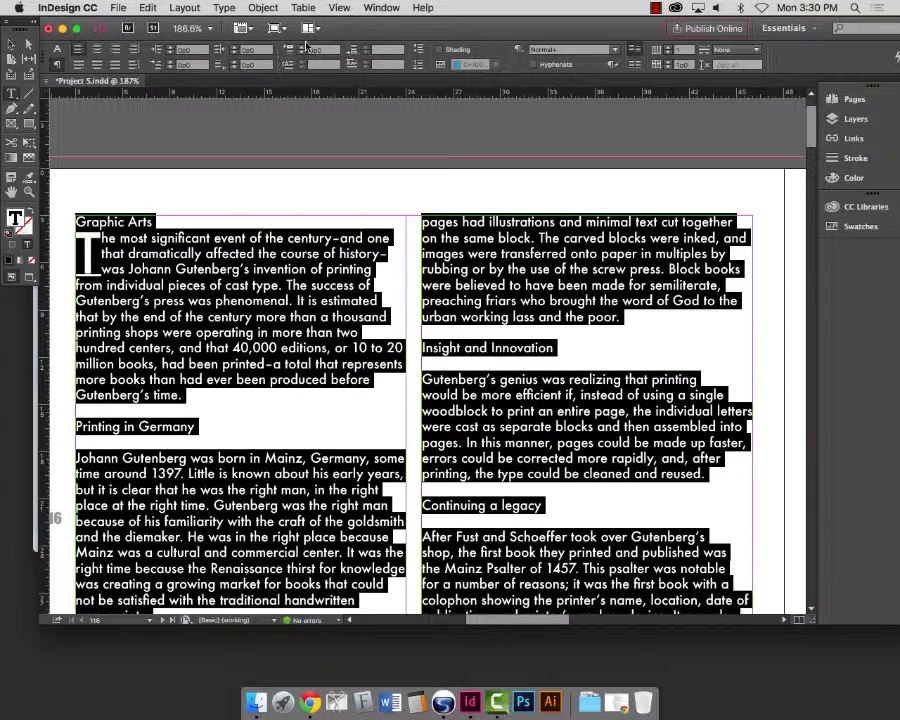
{"action": "left_click", "coordinate": [378, 48]}
{"action": "type", "text": "12pt"}
{"action": "key", "text": "Return"}
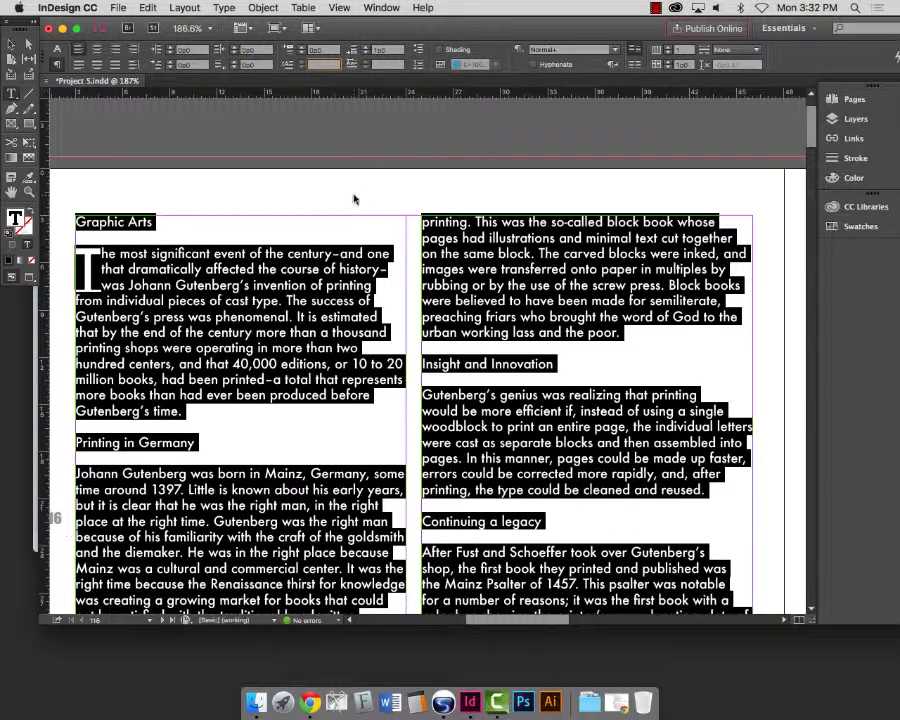
{"action": "key", "text": "super+s"}
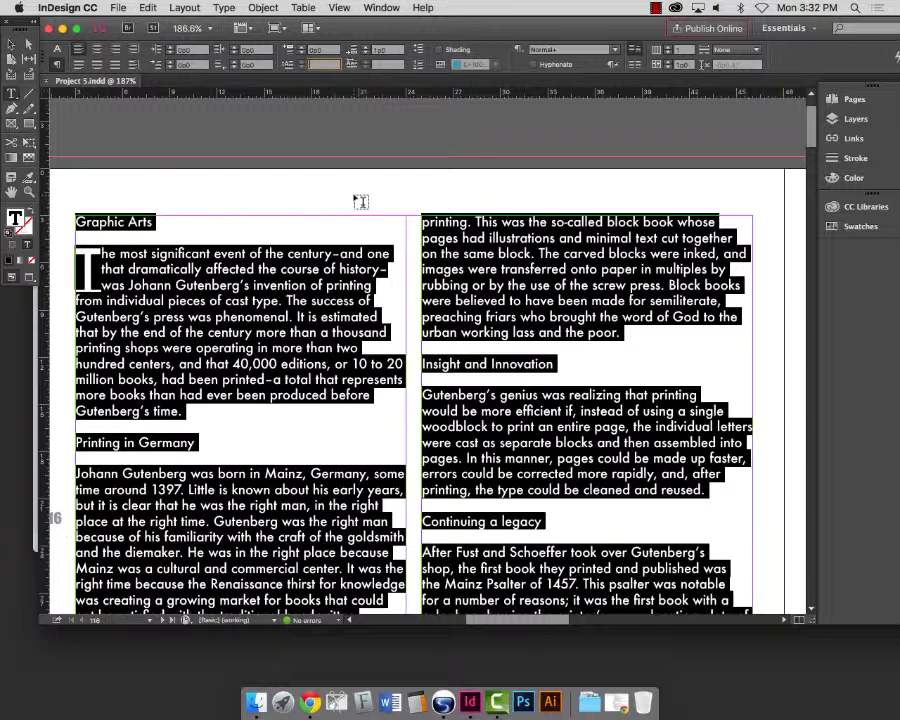
- Leave text editing and examine the "Graphic Arts" line and the drop-cap paragraph up close
{"action": "key", "text": "super+0"}
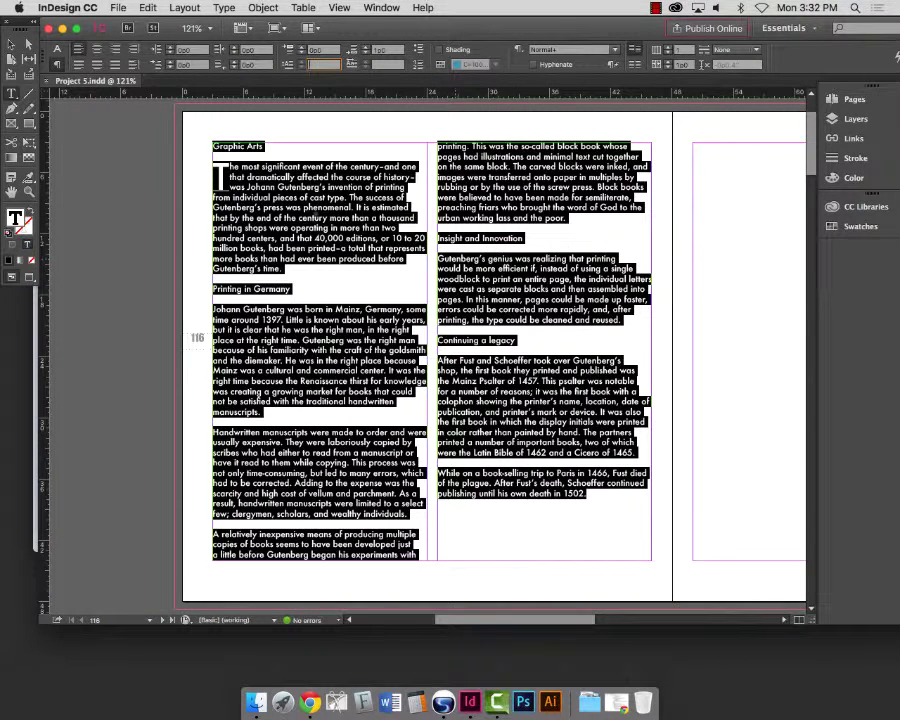
{"action": "key", "text": "Escape"}
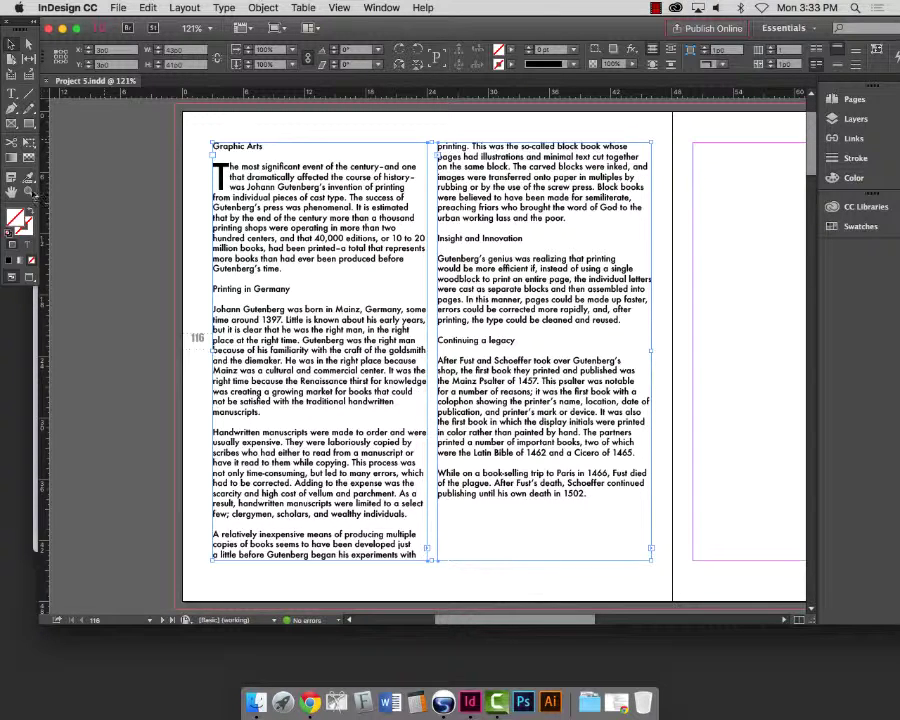
{"action": "key", "text": "z"}
{"action": "left_click_drag", "start_coordinate": [214, 134], "coordinate": [489, 325]}
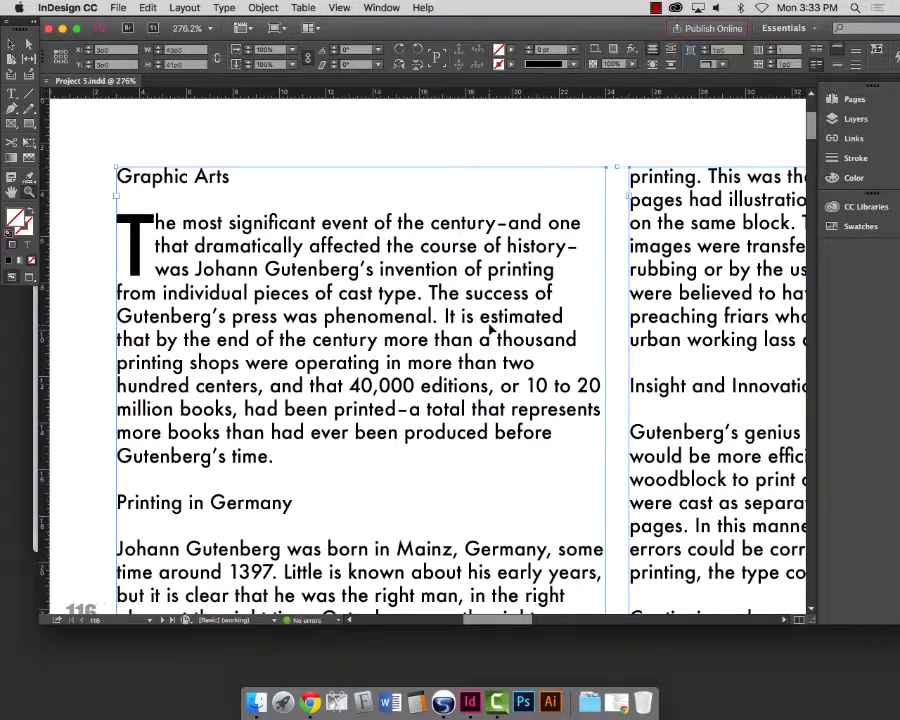
- Shorten the first column's text frame on page 116 to about 14p2 high so it holds only the "Graphic Arts" section
{"action": "key", "text": "super+minus"}
{"action": "key", "text": "super+minus"}
{"action": "key", "text": "super+minus"}
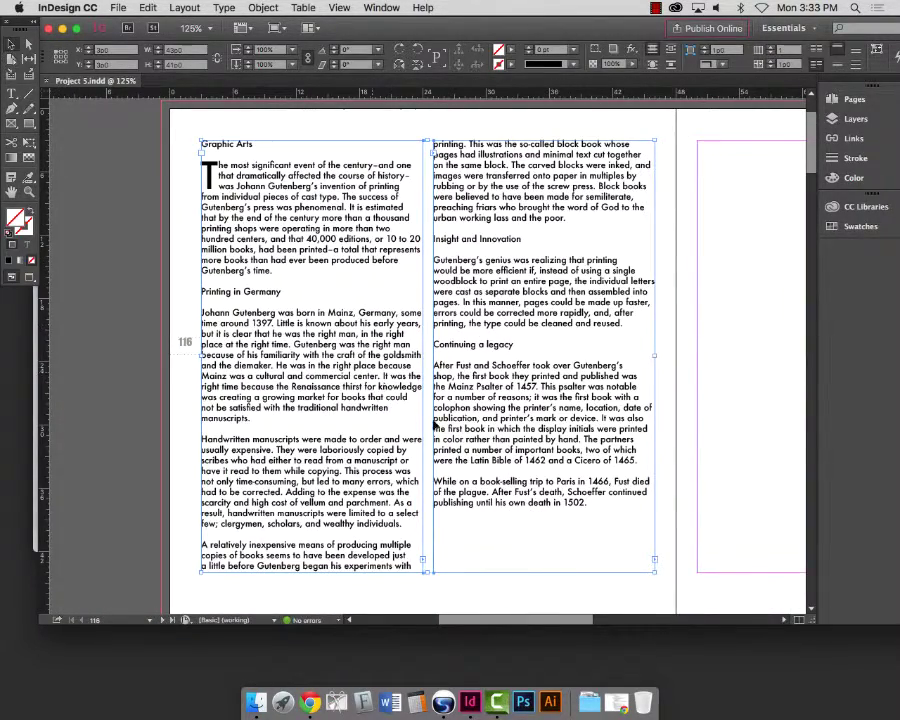
{"action": "left_click", "coordinate": [214, 306]}
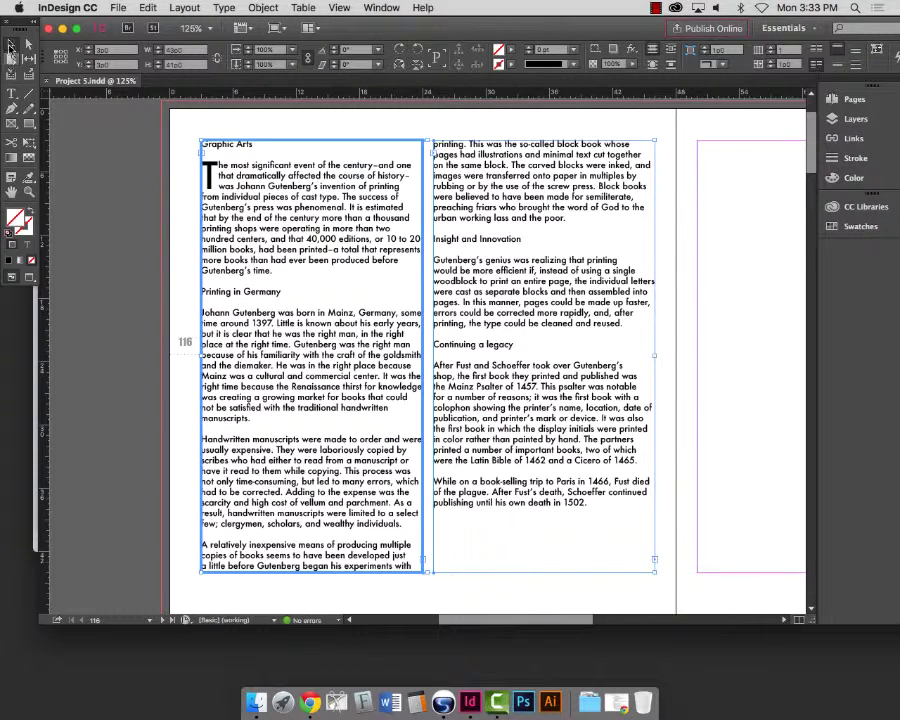
{"action": "left_click", "coordinate": [152, 192]}
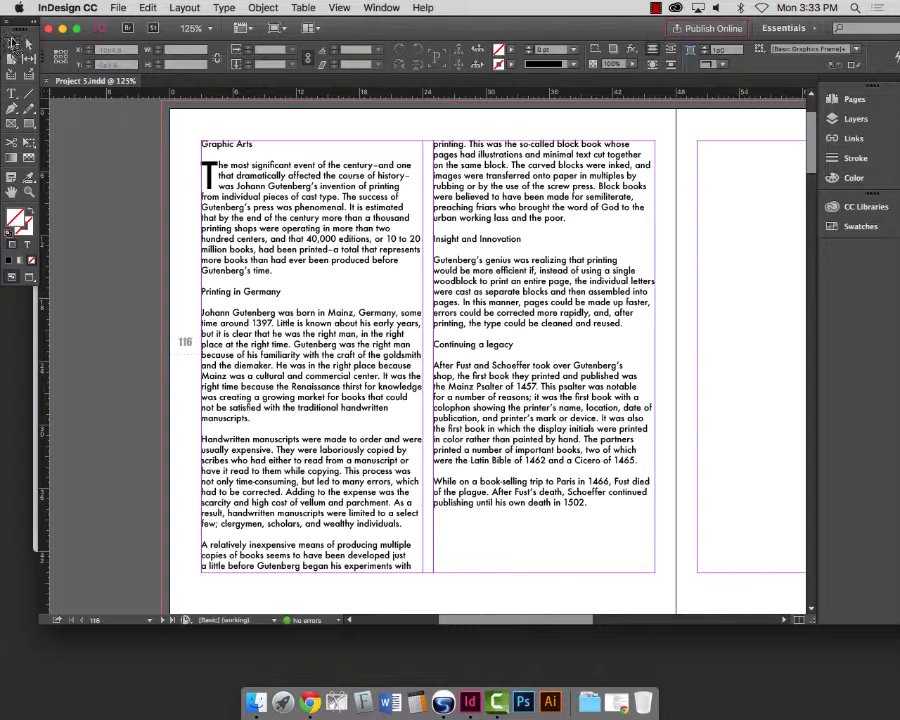
{"action": "left_click", "coordinate": [320, 257]}
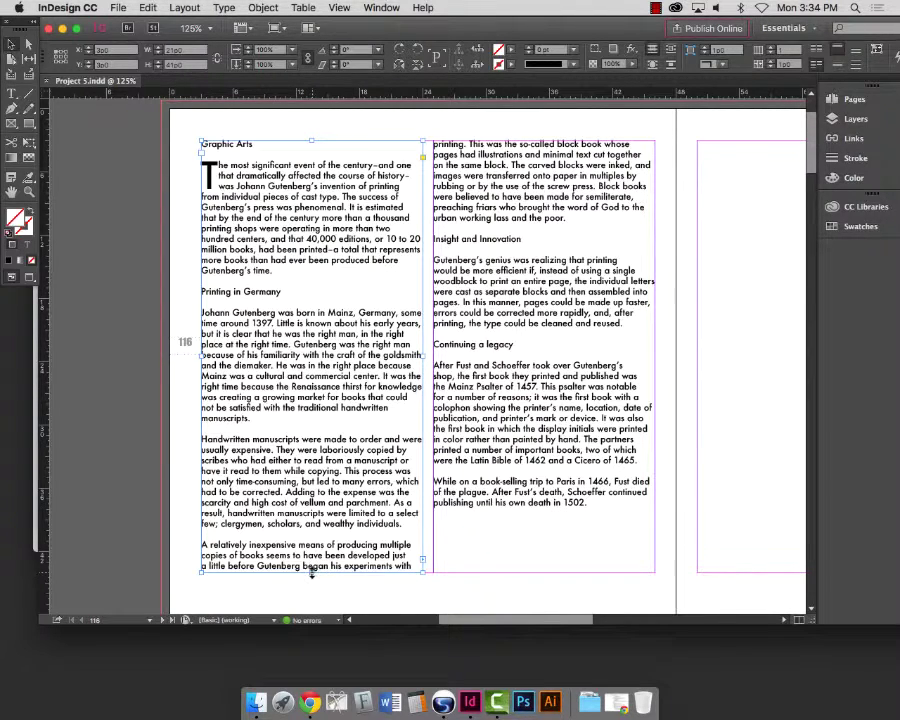
{"action": "left_click_drag", "start_coordinate": [313, 572], "coordinate": [313, 290]}
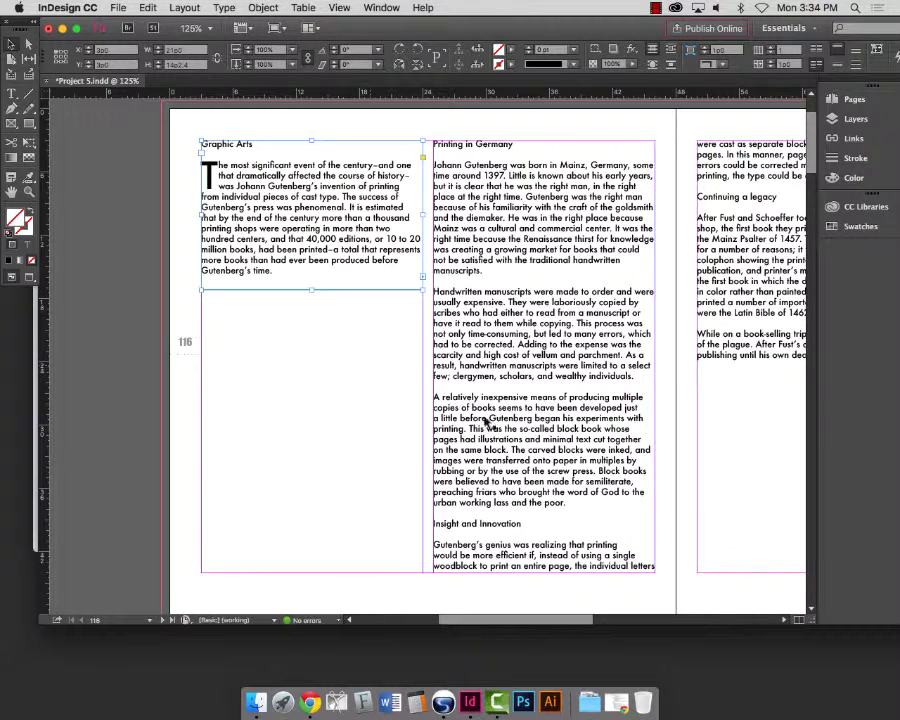
- Move the "Printing in Germany" text frame from the second column into the first column, below the "Graphic Arts" frame, at about Y 21p2
{"action": "left_click_drag", "start_coordinate": [545, 619], "coordinate": [572, 615]}
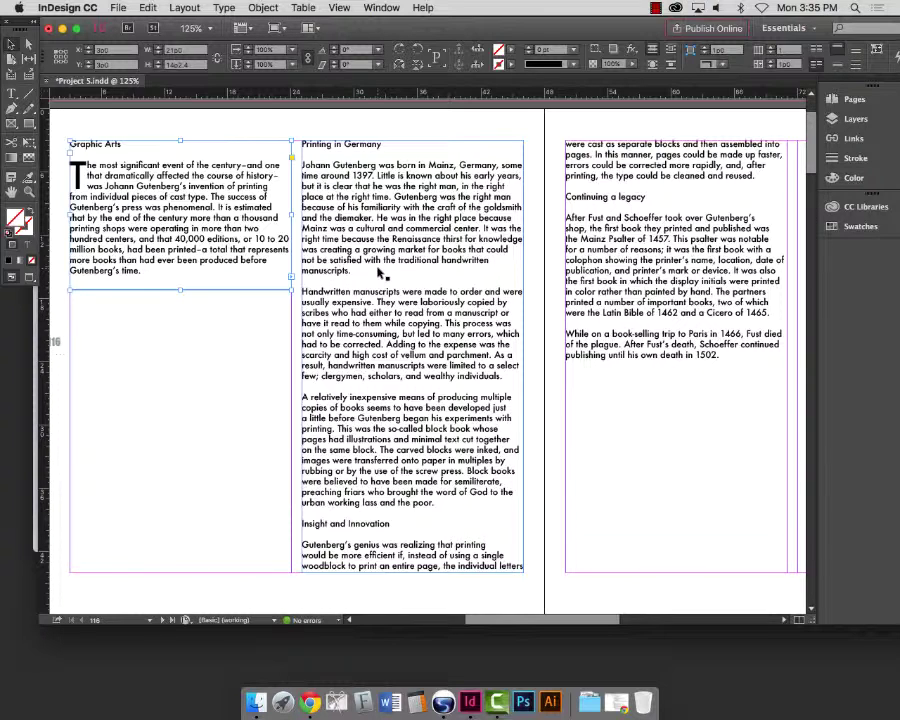
{"action": "key", "text": "super+minus"}
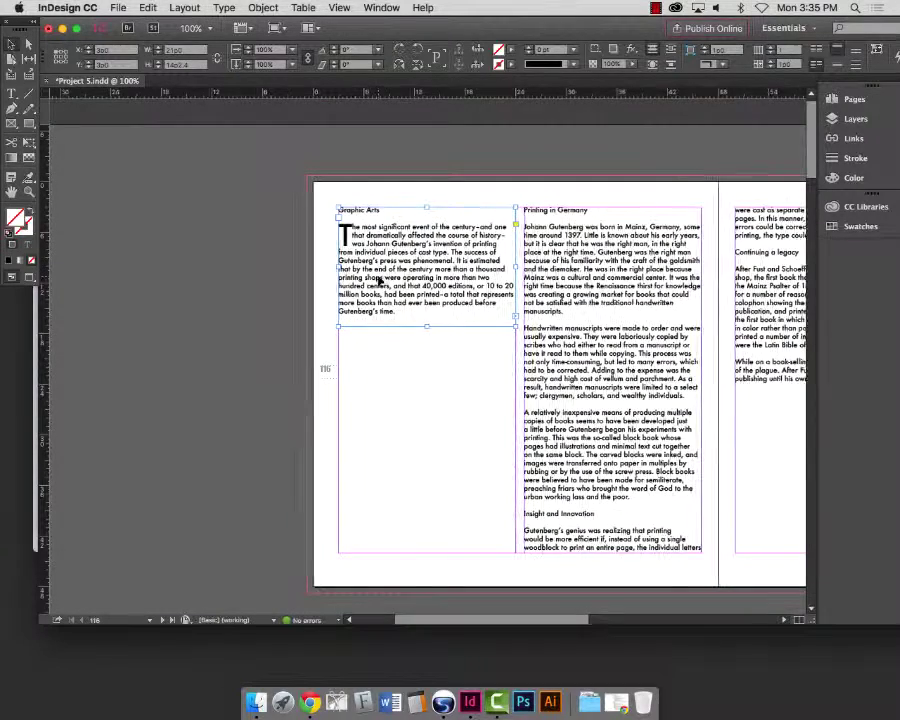
{"action": "scroll", "coordinate": [377, 275], "scroll_direction": "right", "scroll_amount": 5}
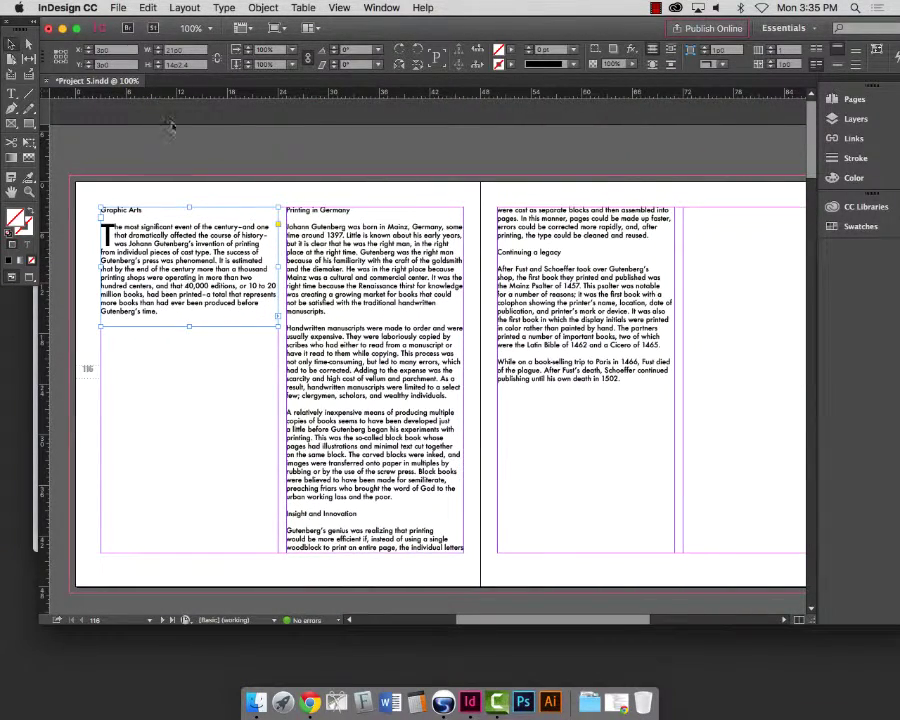
{"action": "left_click", "coordinate": [367, 231]}
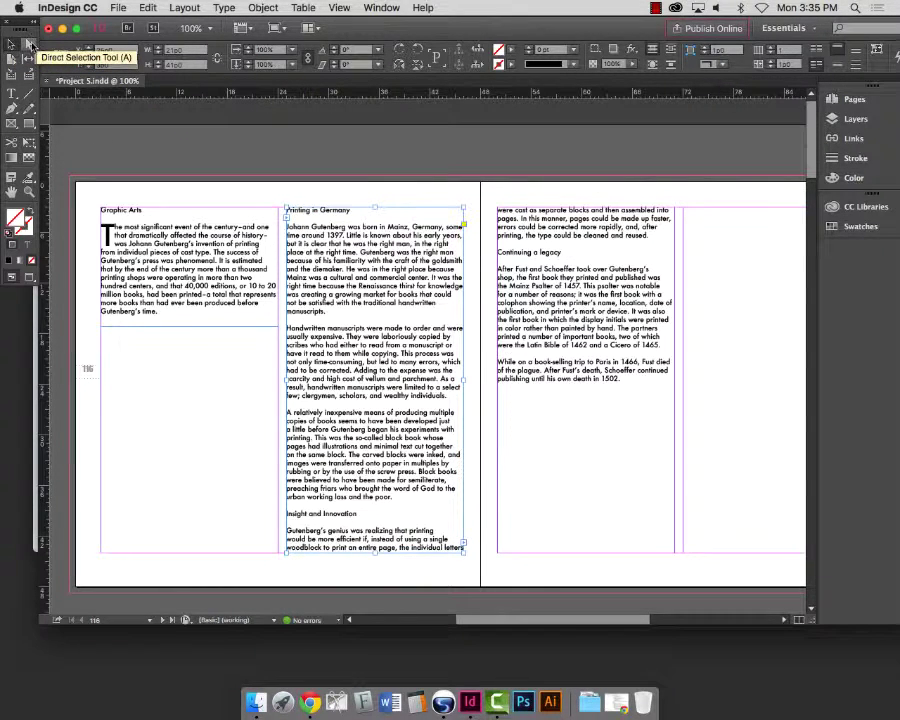
{"action": "left_click", "coordinate": [10, 44]}
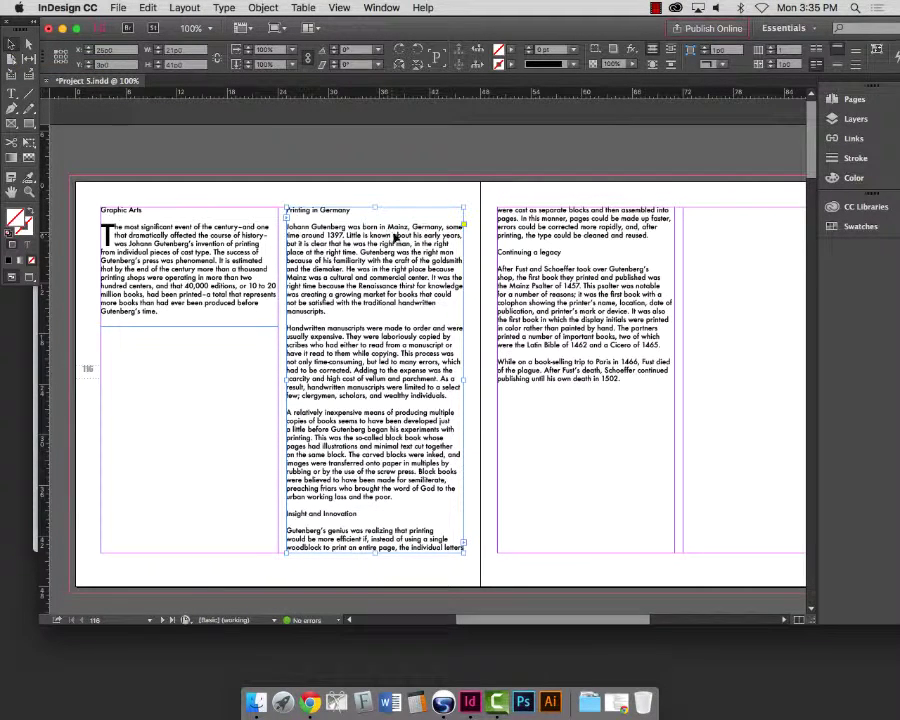
{"action": "left_click_drag", "start_coordinate": [400, 247], "coordinate": [213, 398]}
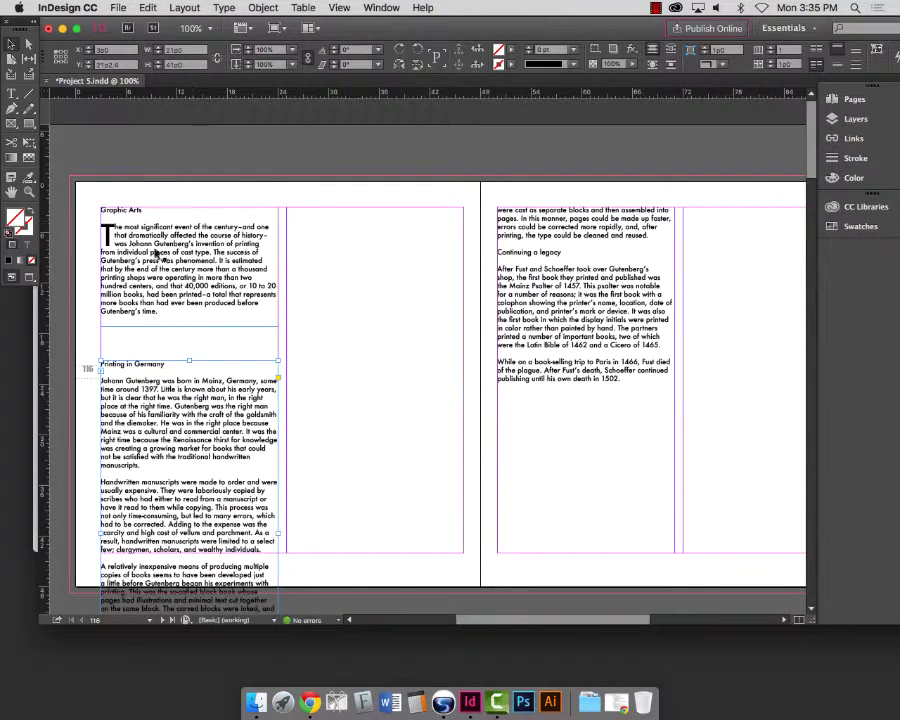
- Shorten the "Printing in Germany" frame to about 14p2 high, ending after "manuscripts.", and move it down to the first column's bottom margin
{"action": "scroll", "coordinate": [408, 282], "scroll_direction": "down", "scroll_amount": 3}
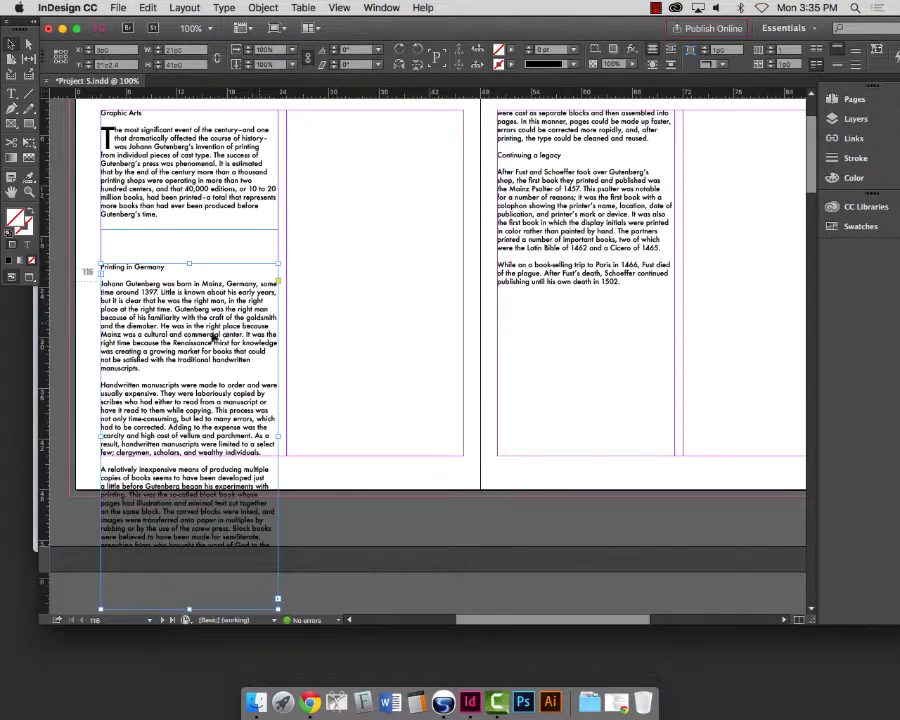
{"action": "scroll", "coordinate": [357, 345], "scroll_direction": "down", "scroll_amount": 1}
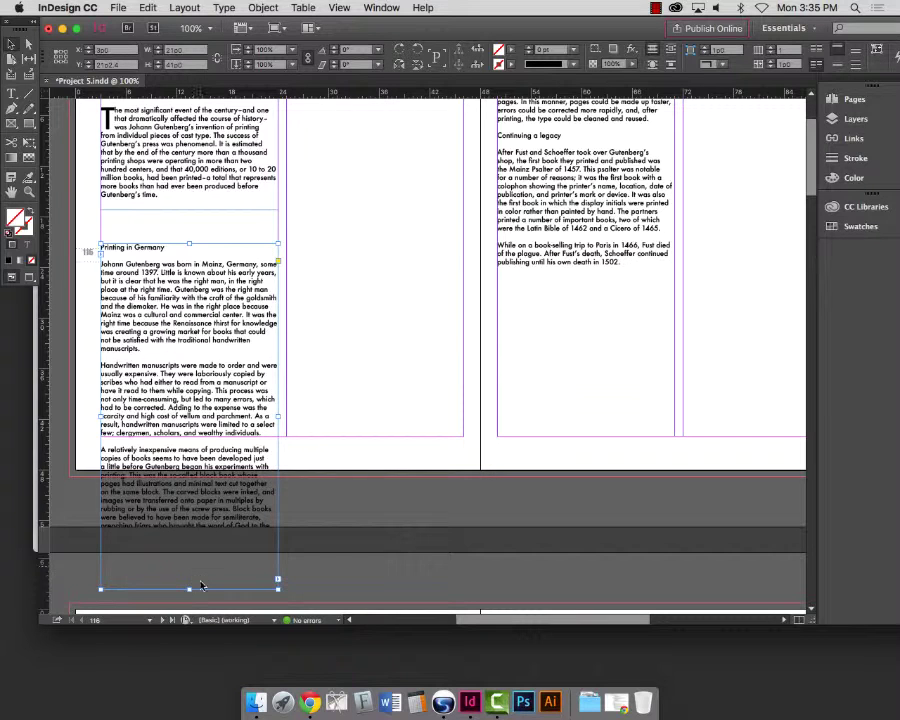
{"action": "scroll", "coordinate": [360, 488], "scroll_direction": "down", "scroll_amount": 8}
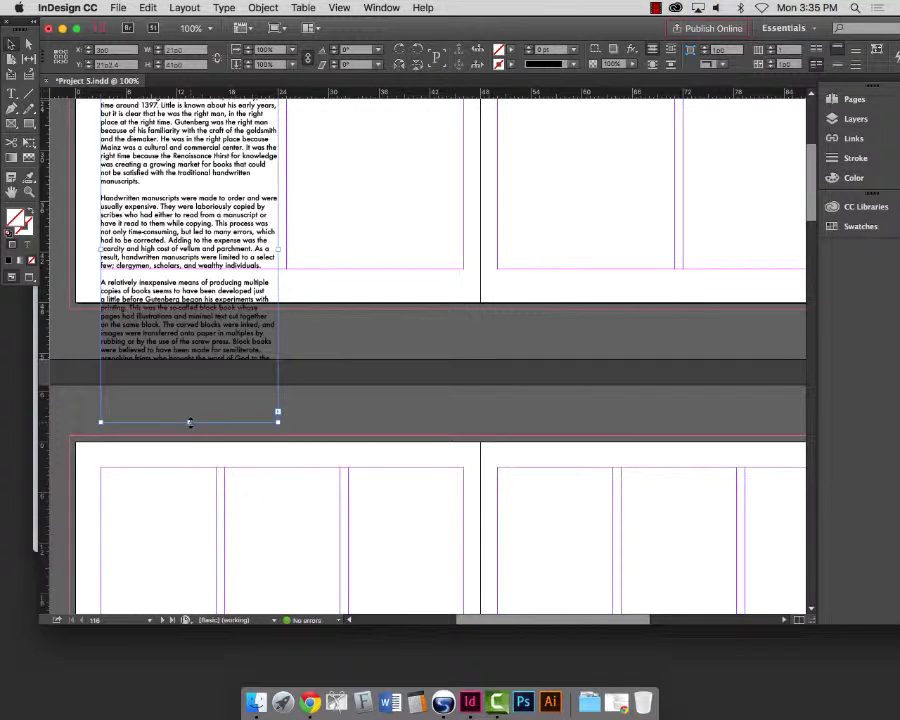
{"action": "left_click_drag", "start_coordinate": [190, 422], "coordinate": [201, 279]}
{"action": "scroll", "coordinate": [337, 315], "scroll_direction": "up", "scroll_amount": 12}
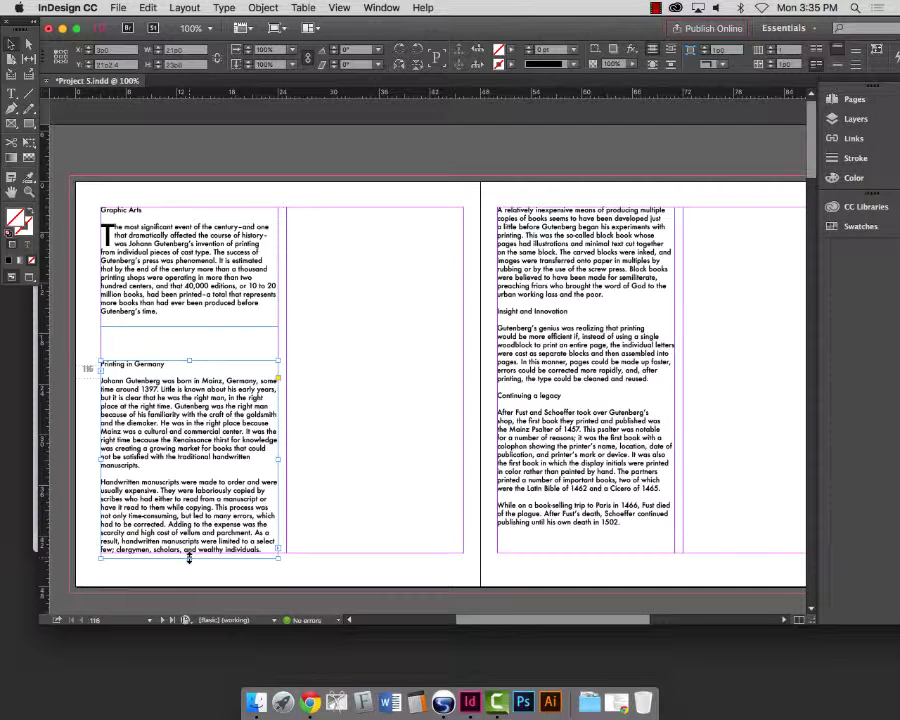
{"action": "left_click_drag", "start_coordinate": [213, 509], "coordinate": [200, 480]}
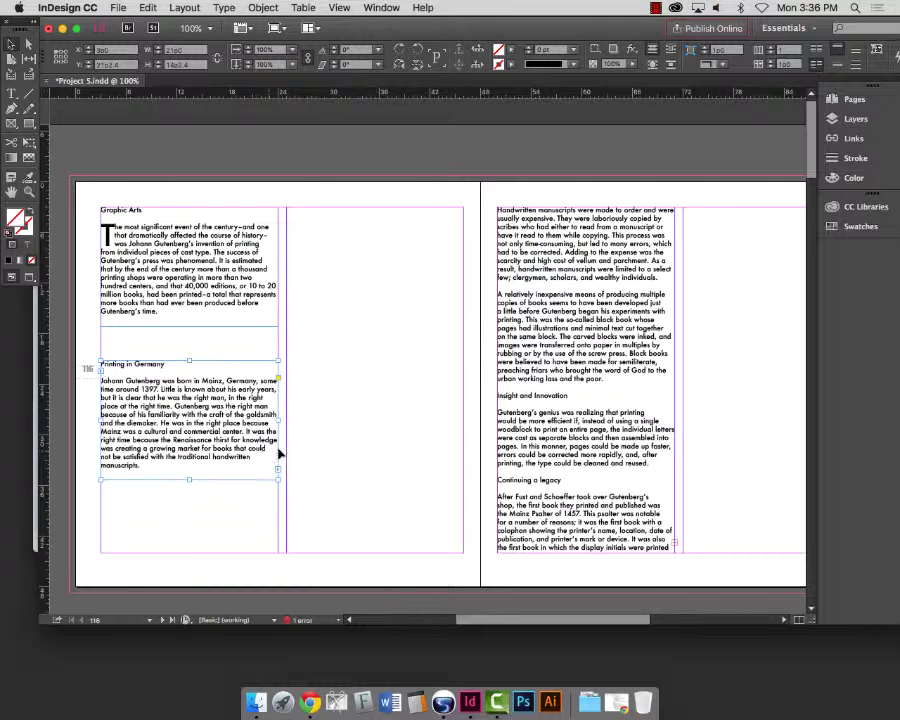
{"action": "left_click_drag", "start_coordinate": [257, 443], "coordinate": [257, 517]}
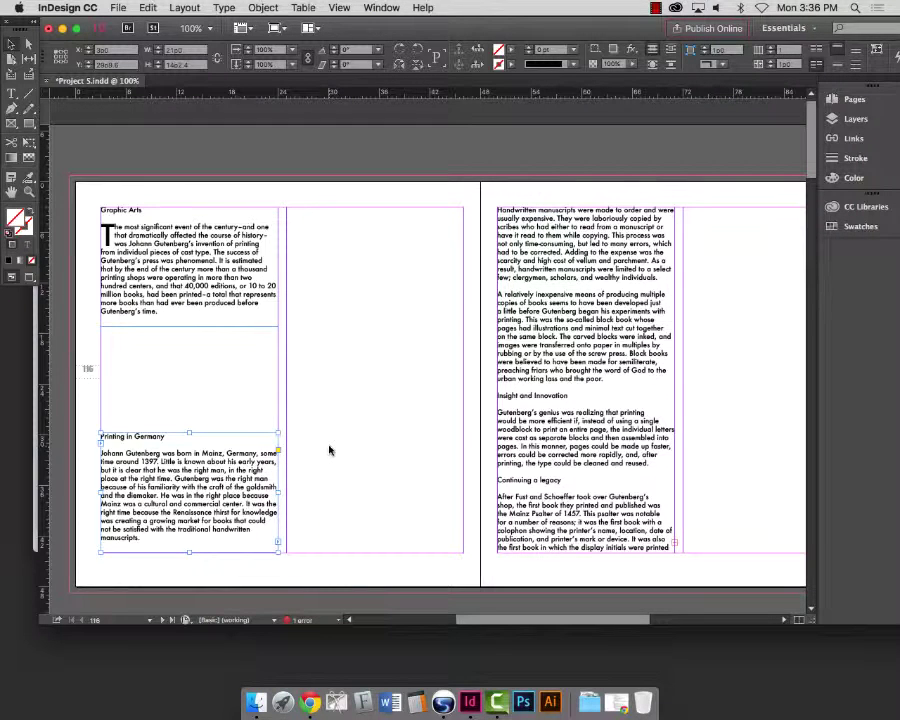
- Shorten the "Handwritten manuscripts" frame on page 117 to about 22p5 high and move it to the bottom of page 116's second column
{"action": "left_click", "coordinate": [560, 255]}
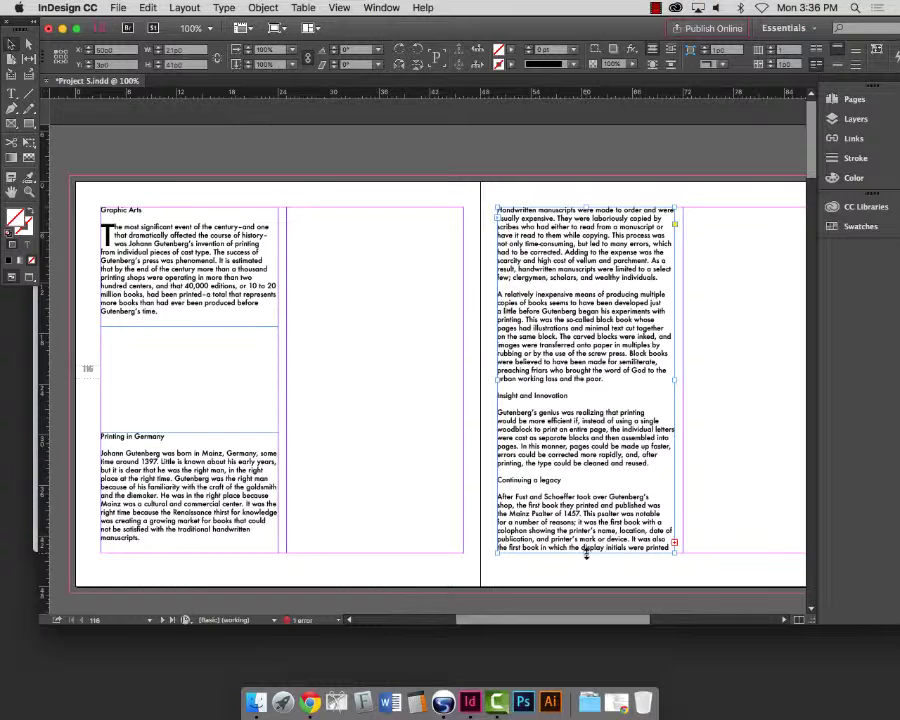
{"action": "left_click_drag", "start_coordinate": [586, 553], "coordinate": [589, 400]}
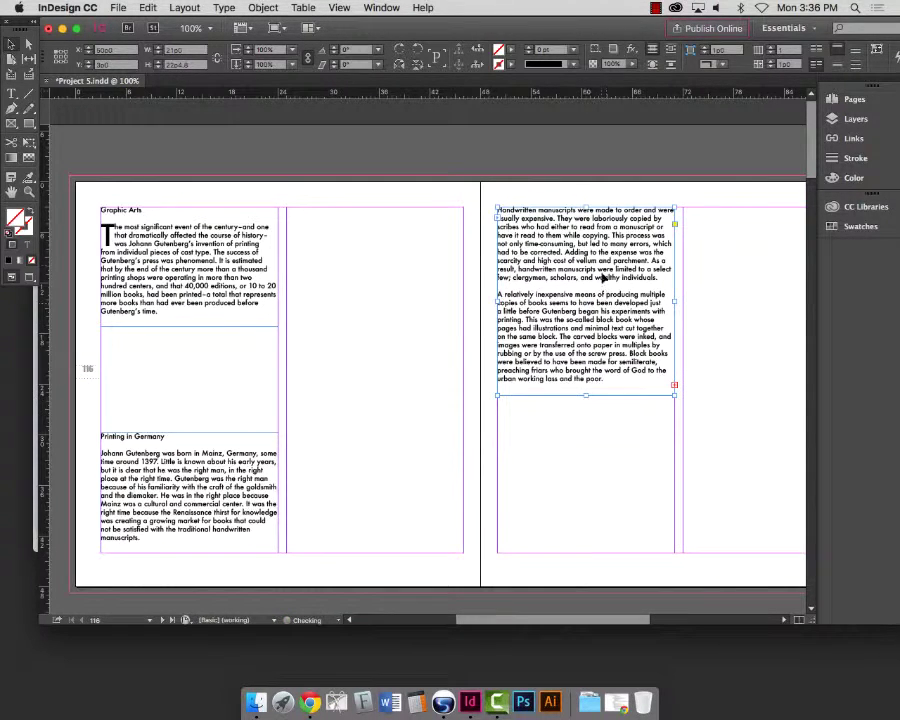
{"action": "left_click_drag", "start_coordinate": [603, 279], "coordinate": [393, 438]}
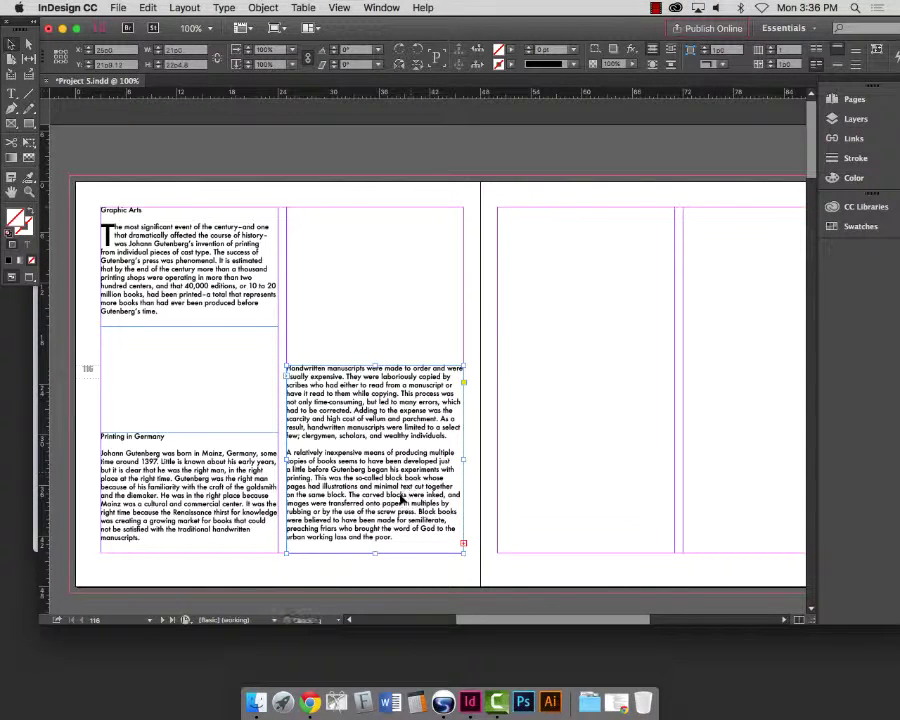
- Lower the bottom text frames in both columns of page 116 to about Y 31p2 and Y 23p0, bringing their last lines near the bottom margin
{"action": "left_click_drag", "start_coordinate": [402, 499], "coordinate": [406, 506]}
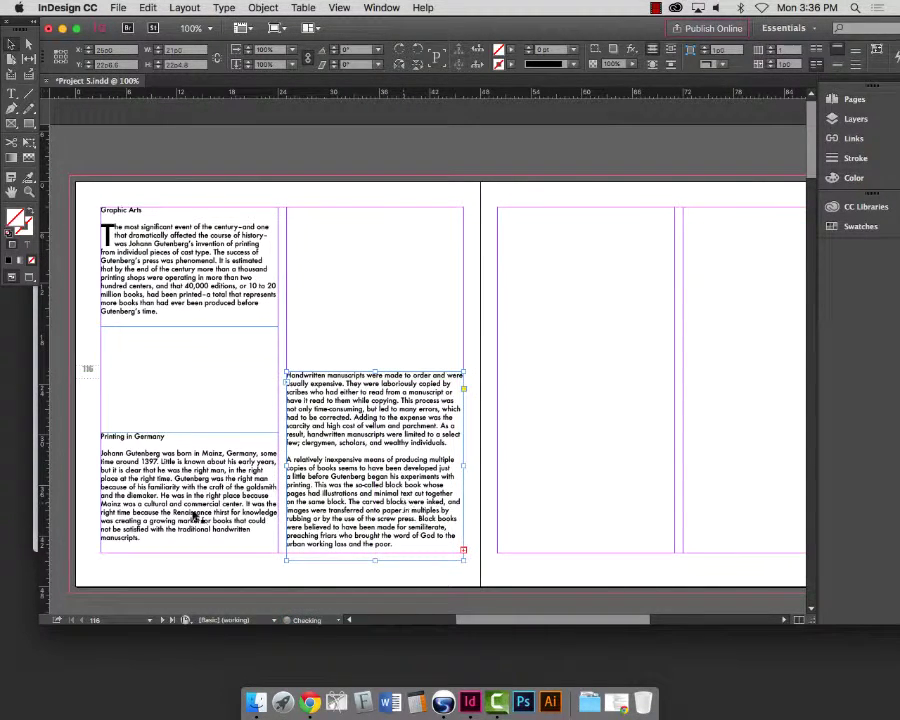
{"action": "left_click_drag", "start_coordinate": [200, 507], "coordinate": [206, 518]}
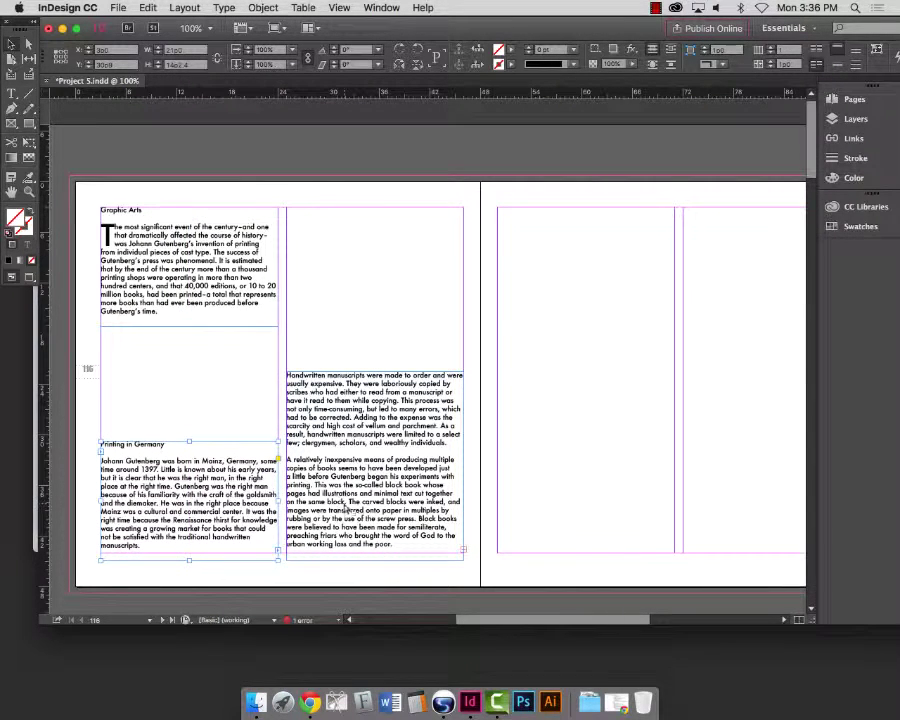
{"action": "left_click_drag", "start_coordinate": [345, 508], "coordinate": [346, 512]}
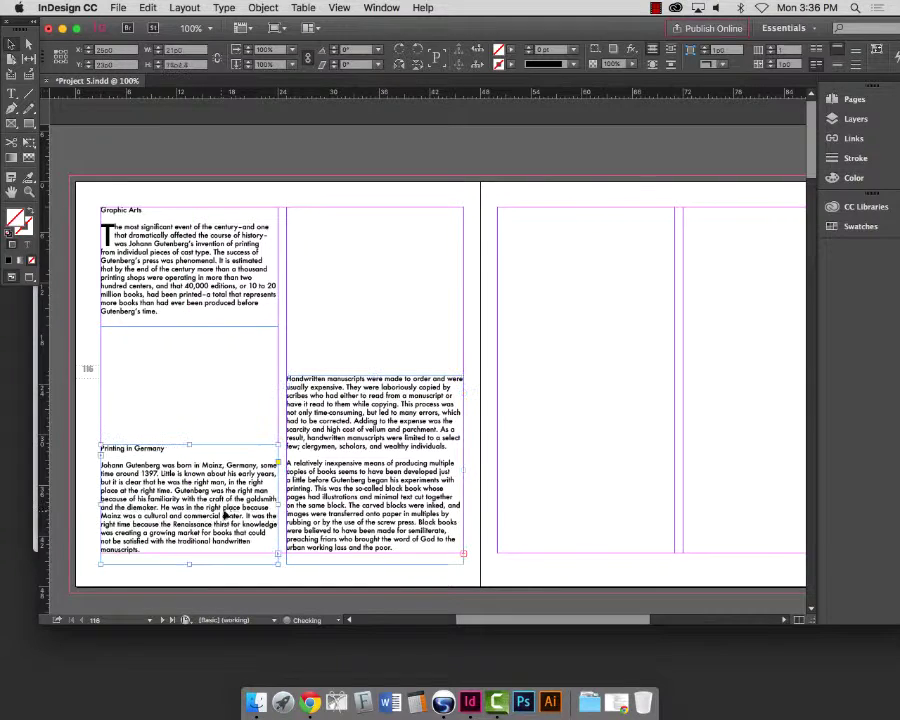
{"action": "left_click_drag", "start_coordinate": [432, 507], "coordinate": [432, 508]}
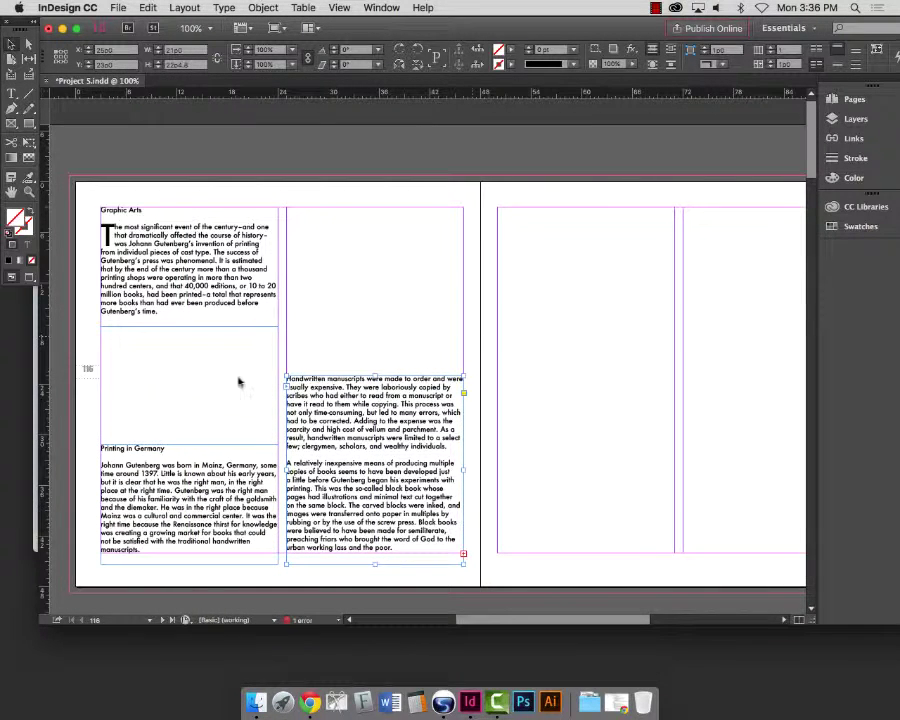
- Fine-tune both lower frames slightly downward so their last text lines sit on the bottom margin, placing the second column's frame at about Y 23p4
{"action": "left_click", "coordinate": [30, 192]}
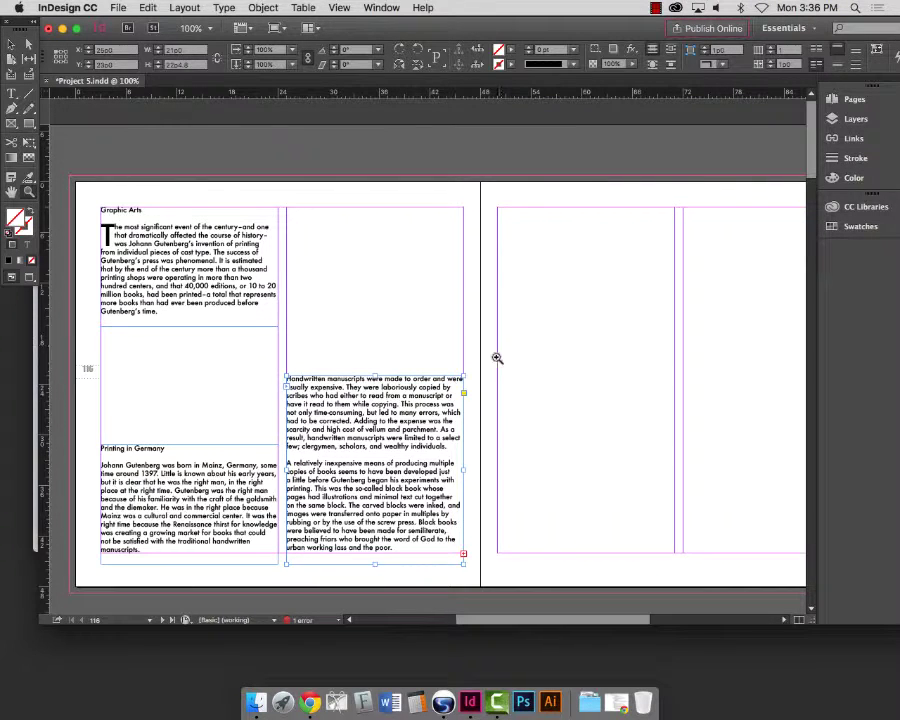
{"action": "left_click_drag", "start_coordinate": [496, 356], "coordinate": [96, 578]}
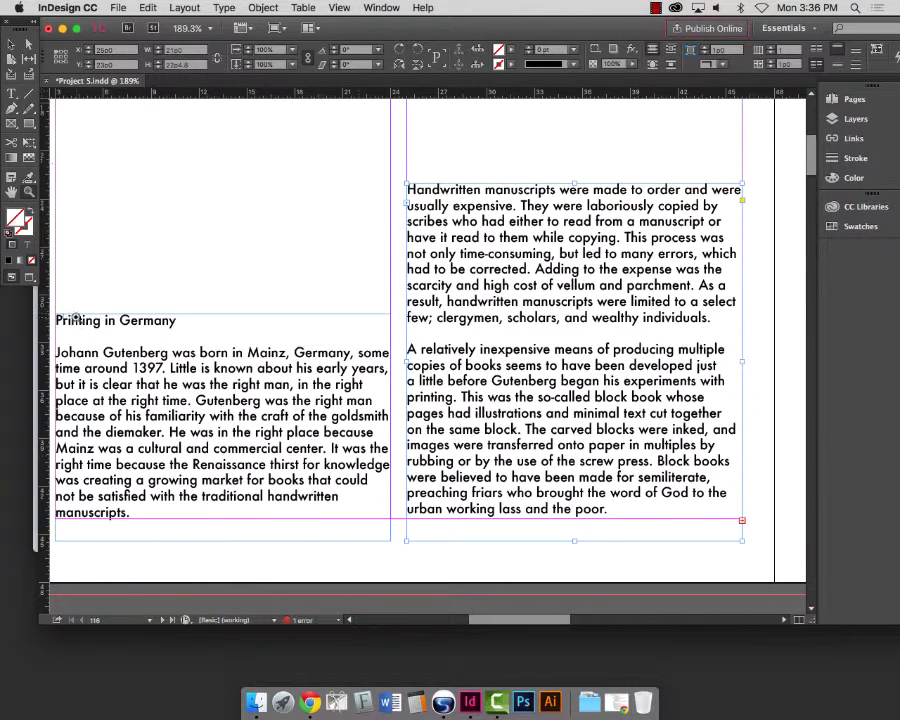
{"action": "left_click", "coordinate": [11, 45]}
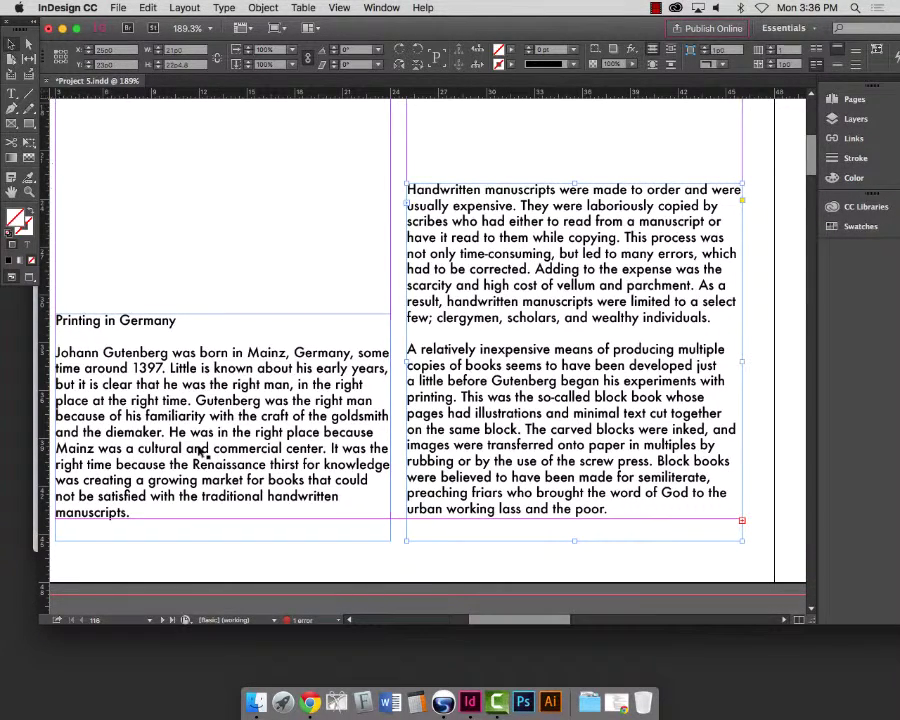
{"action": "left_click", "coordinate": [201, 452]}
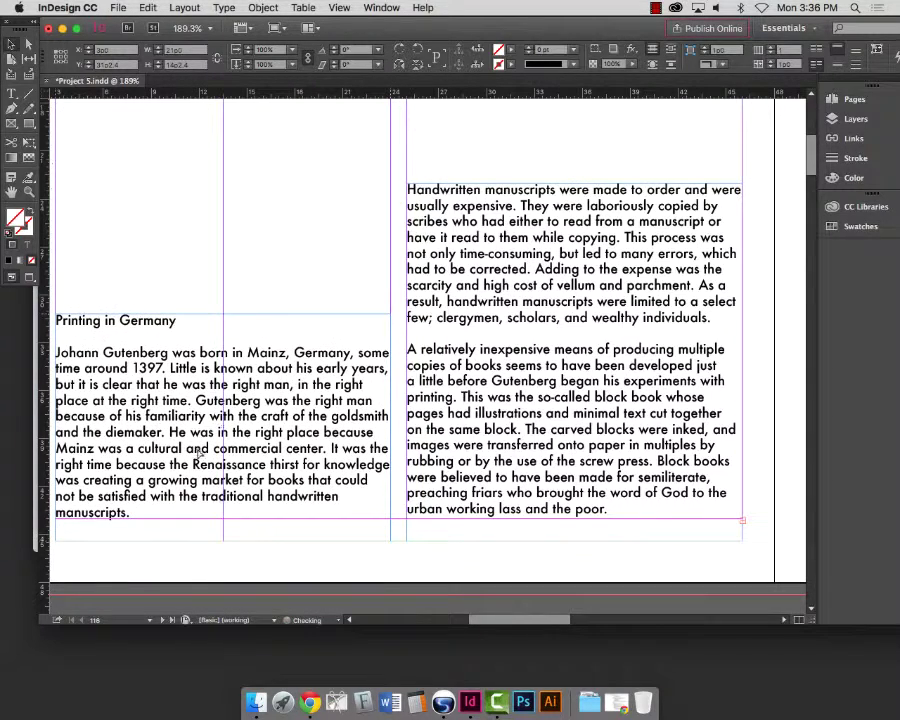
{"action": "left_click_drag", "start_coordinate": [199, 453], "coordinate": [200, 456]}
{"action": "left_click", "coordinate": [533, 425]}
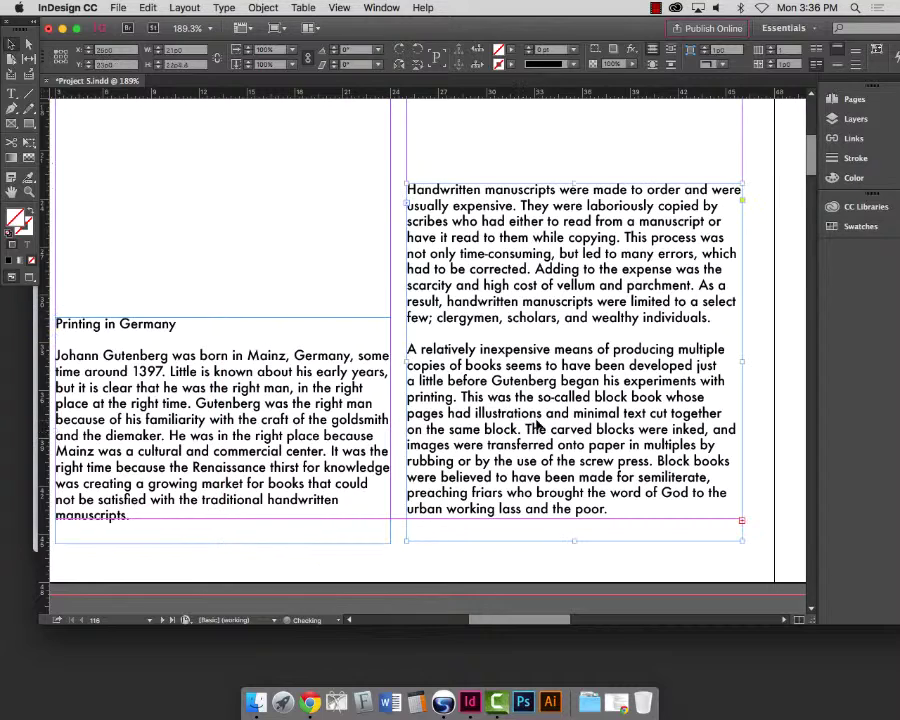
{"action": "left_click_drag", "start_coordinate": [537, 425], "coordinate": [537, 430]}
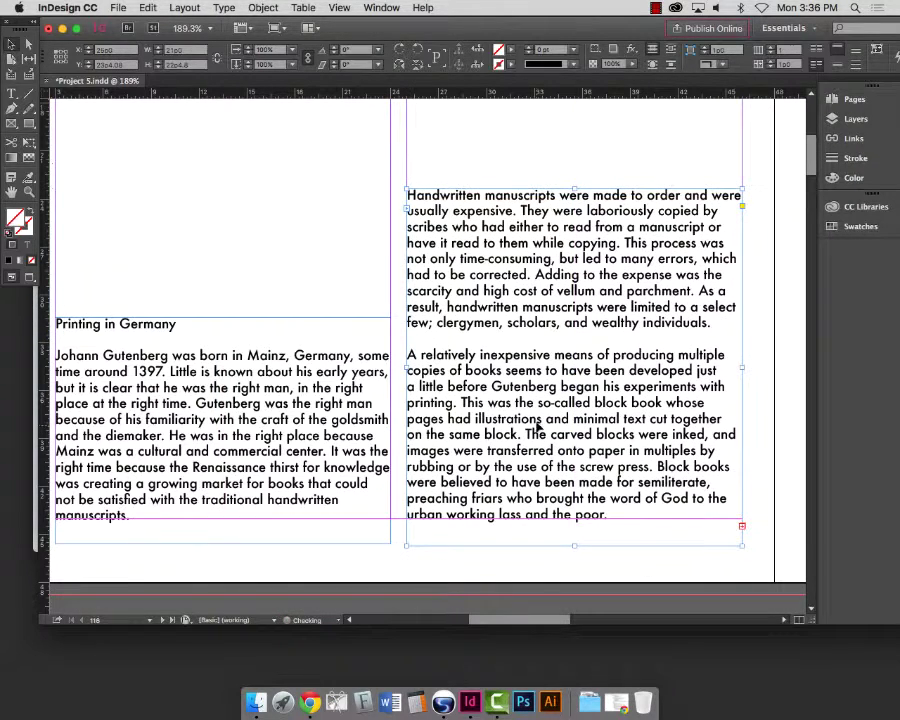
- Flow the overset text from page 116's second column into page 117's first column and shorten that frame to 10p6 high, ending after "reused."
{"action": "key", "text": "super+0"}
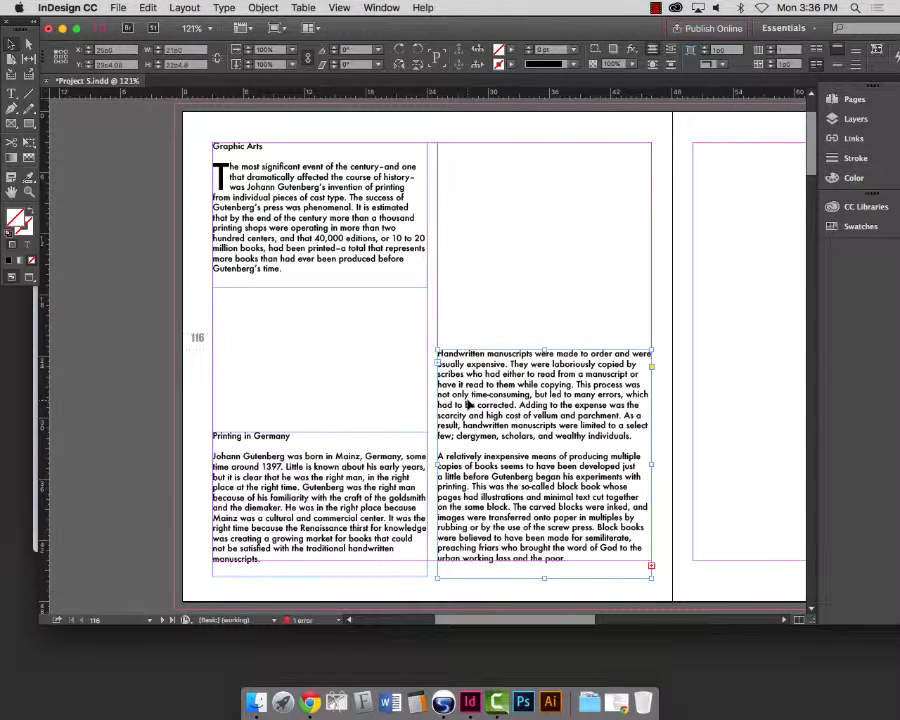
{"action": "key", "text": "super+minus"}
{"action": "key", "text": "super+minus"}
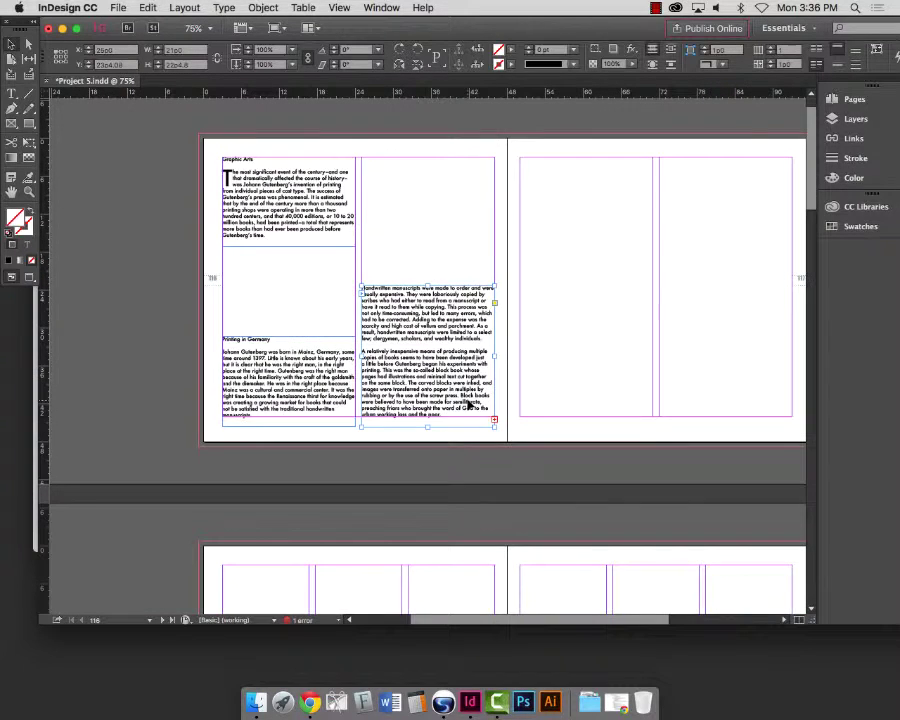
{"action": "left_click", "coordinate": [29, 191]}
{"action": "left_click_drag", "start_coordinate": [172, 147], "coordinate": [692, 464]}
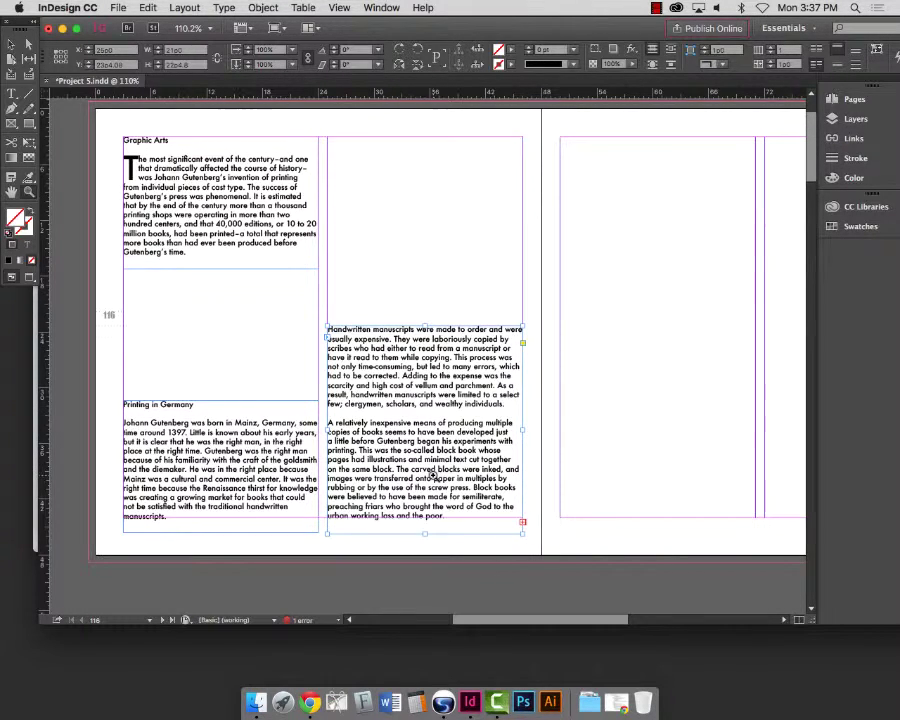
{"action": "scroll", "coordinate": [444, 474], "scroll_direction": "right", "scroll_amount": 5}
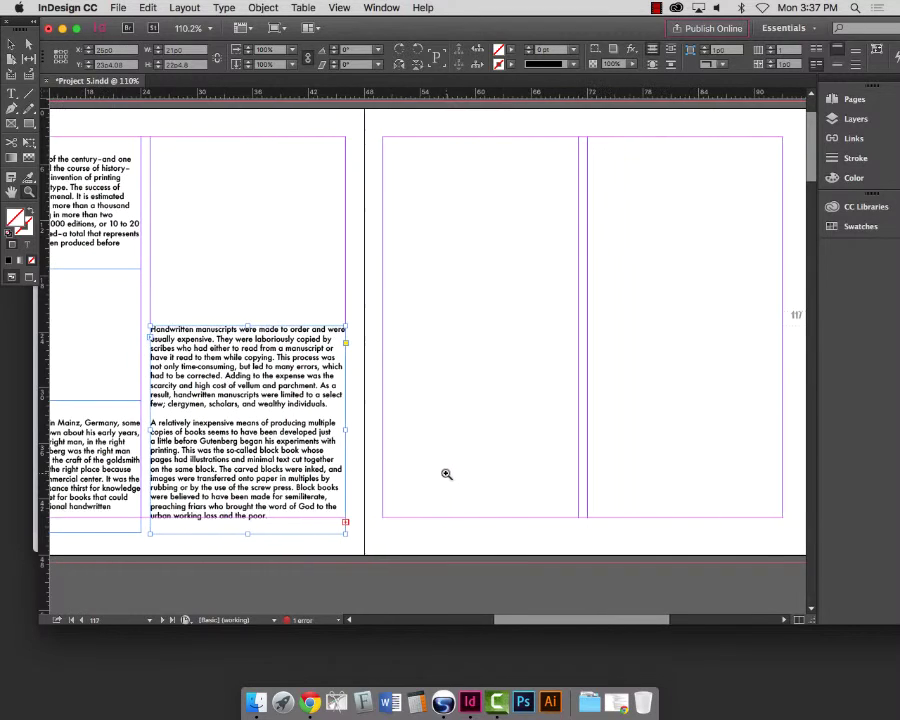
{"action": "scroll", "coordinate": [446, 474], "scroll_direction": "right", "scroll_amount": 1}
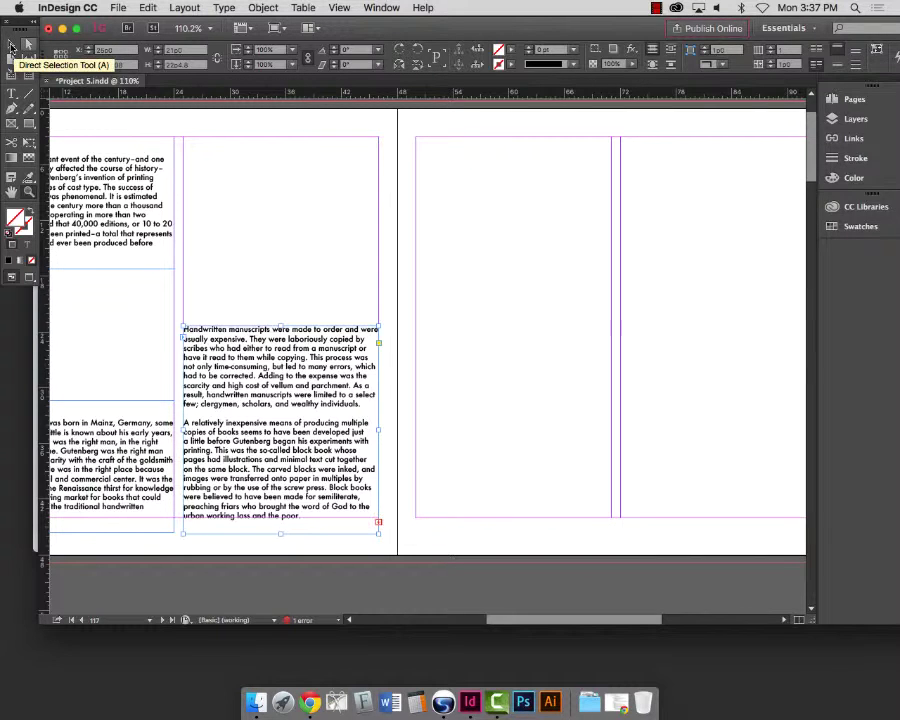
{"action": "left_click", "coordinate": [12, 45]}
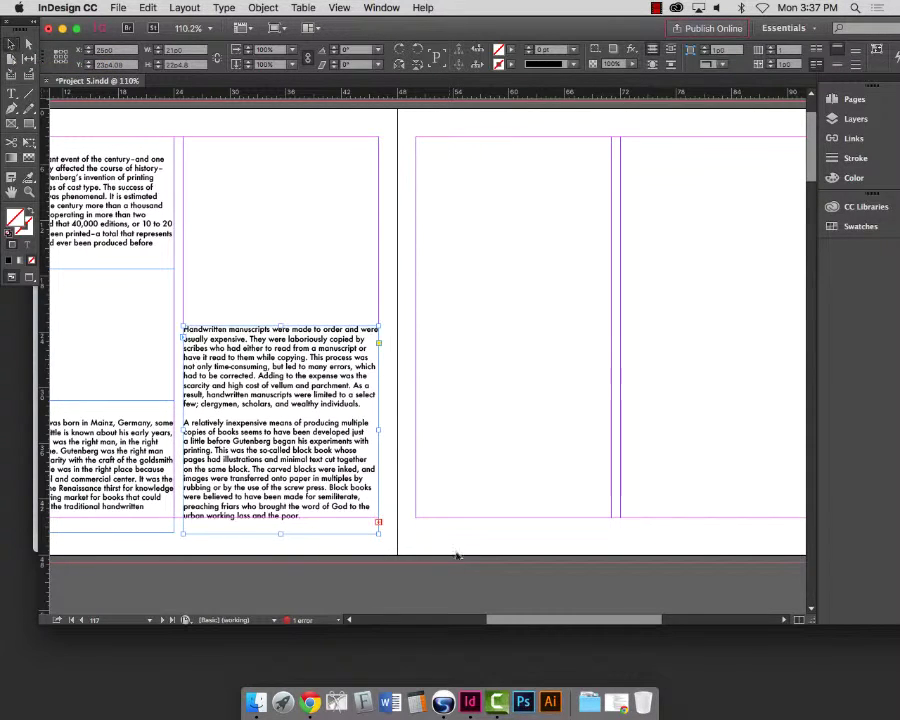
{"action": "left_click", "coordinate": [379, 522]}
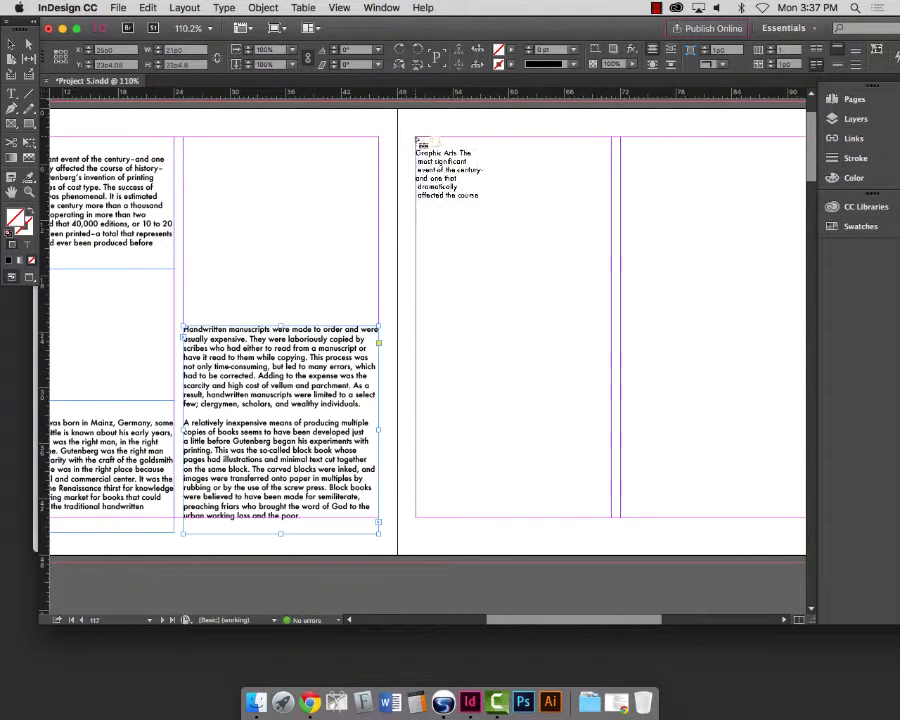
{"action": "left_click", "coordinate": [418, 140]}
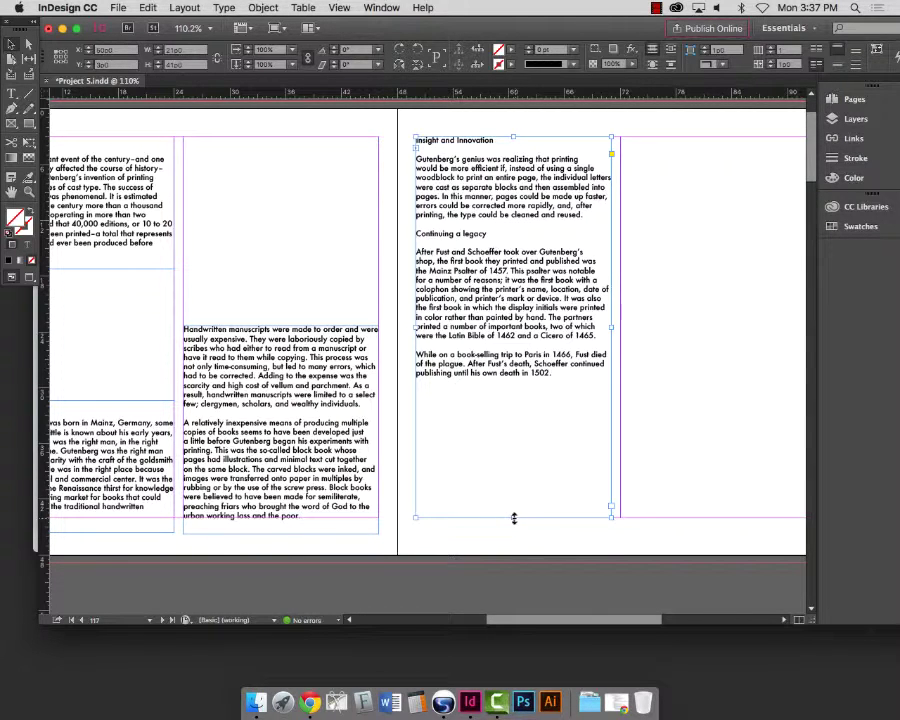
{"action": "left_click_drag", "start_coordinate": [514, 519], "coordinate": [526, 234]}
- Flow the "Continuing a legacy" text into page 117's second column, lower the frame's top edge to Y 28p2.4, and extend its bottom edge slightly
{"action": "scroll", "coordinate": [566, 465], "scroll_direction": "right", "scroll_amount": 5}
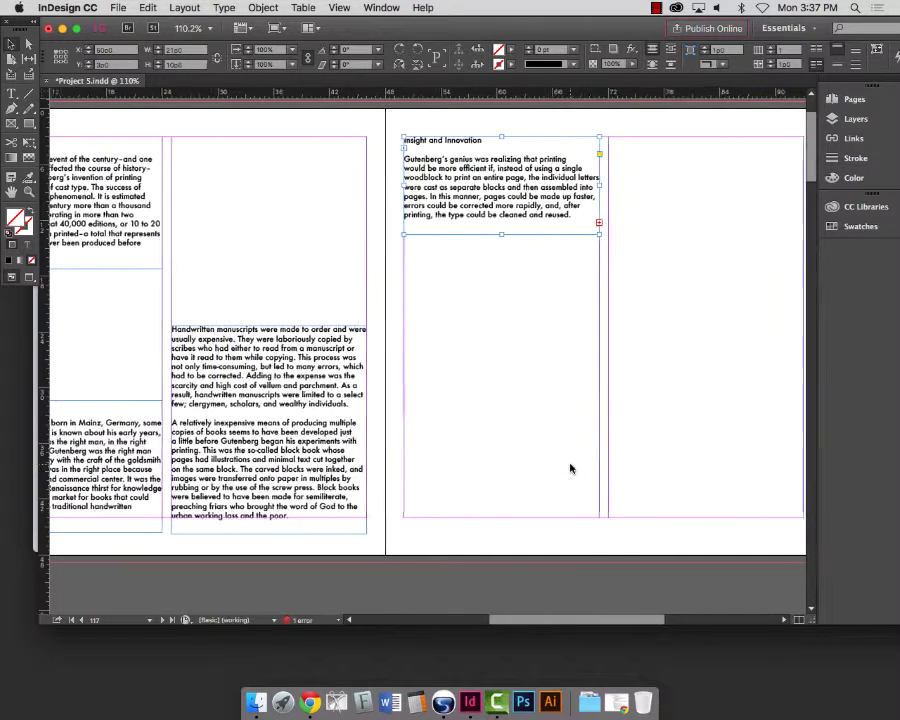
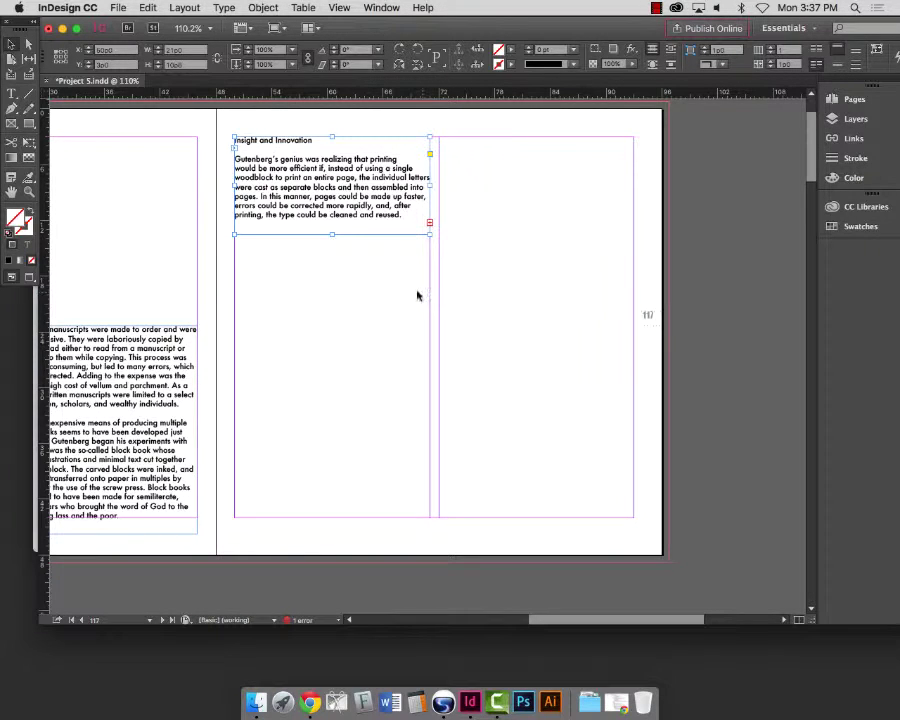
{"action": "left_click", "coordinate": [431, 223]}
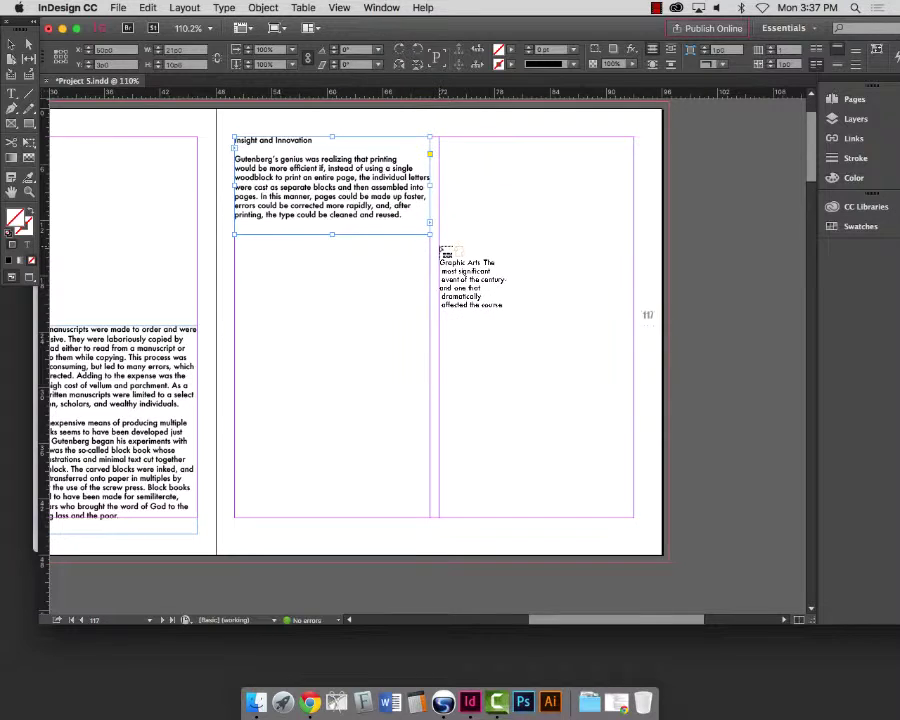
{"action": "left_click", "coordinate": [440, 248]}
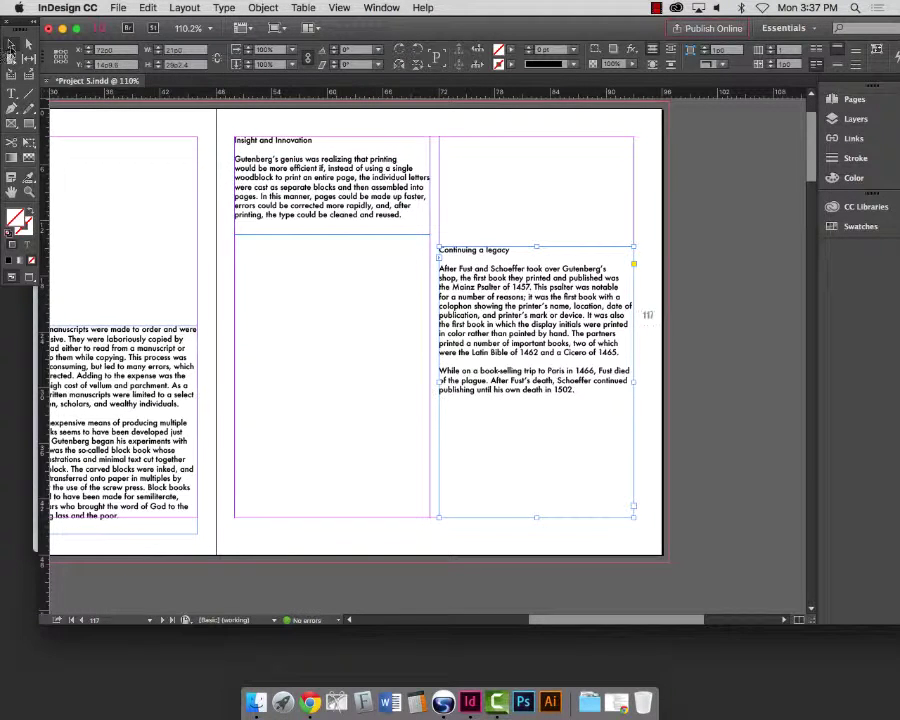
{"action": "left_click_drag", "start_coordinate": [536, 246], "coordinate": [537, 371]}
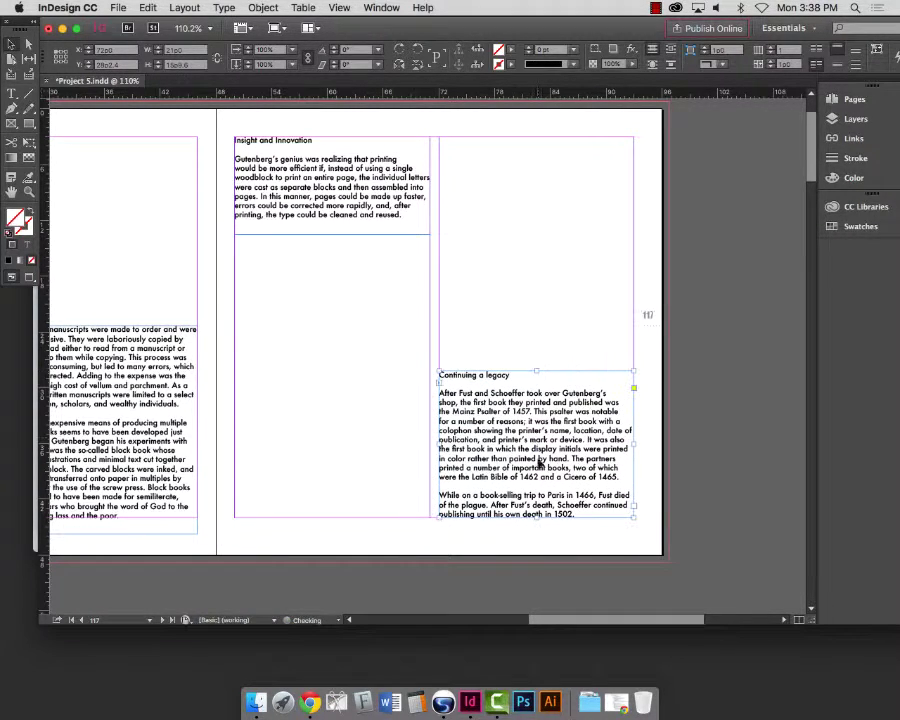
{"action": "left_click_drag", "start_coordinate": [536, 516], "coordinate": [537, 522]}
{"action": "left_click", "coordinate": [389, 535]}
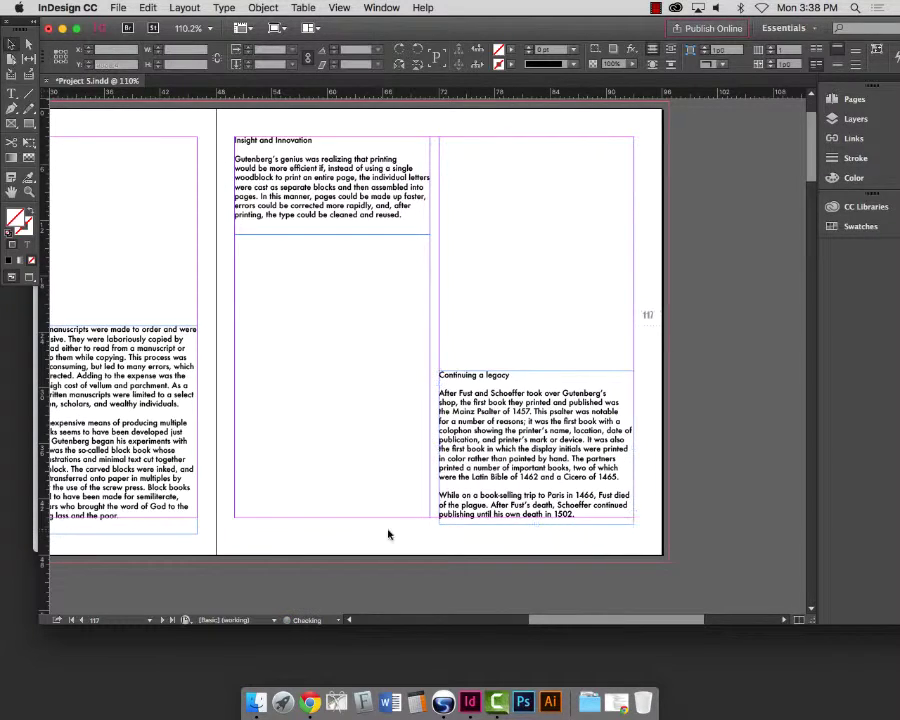
- Move the "Insight and Innovation" frame to the top of page 117's second column at X 72p0, Y 3p0, and save the document
{"action": "key", "text": "super+minus"}
{"action": "key", "text": "super+minus"}
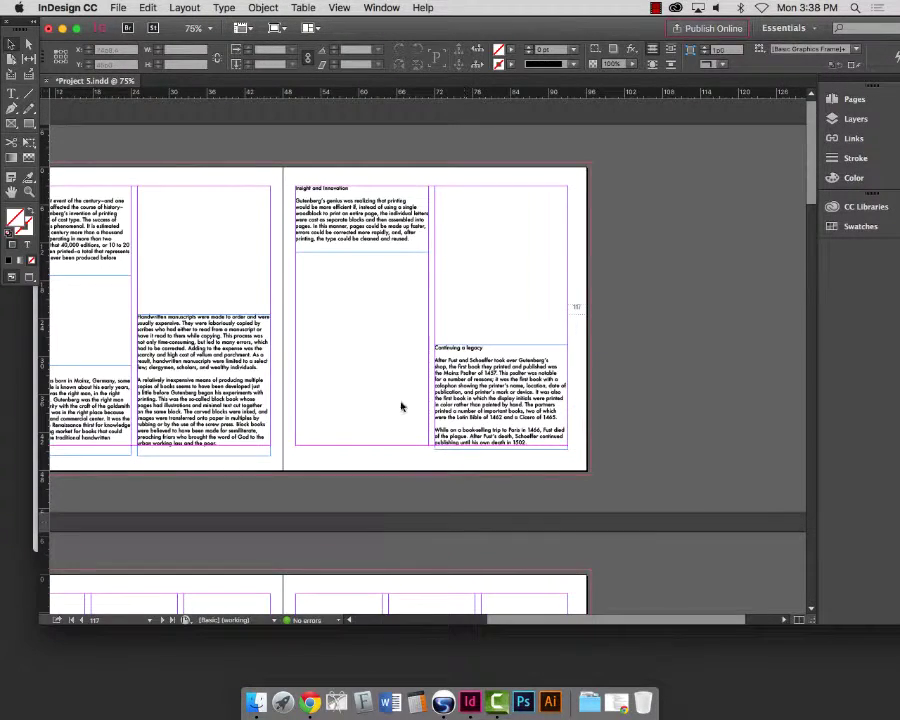
{"action": "scroll", "coordinate": [316, 373], "scroll_direction": "left", "scroll_amount": 5}
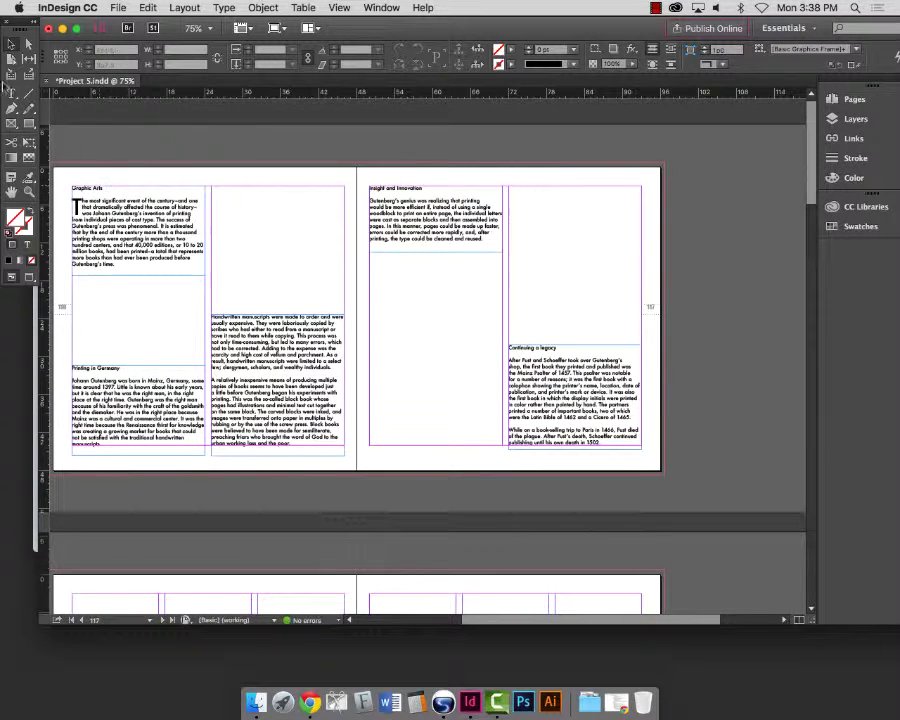
{"action": "scroll", "coordinate": [238, 267], "scroll_direction": "left", "scroll_amount": 2}
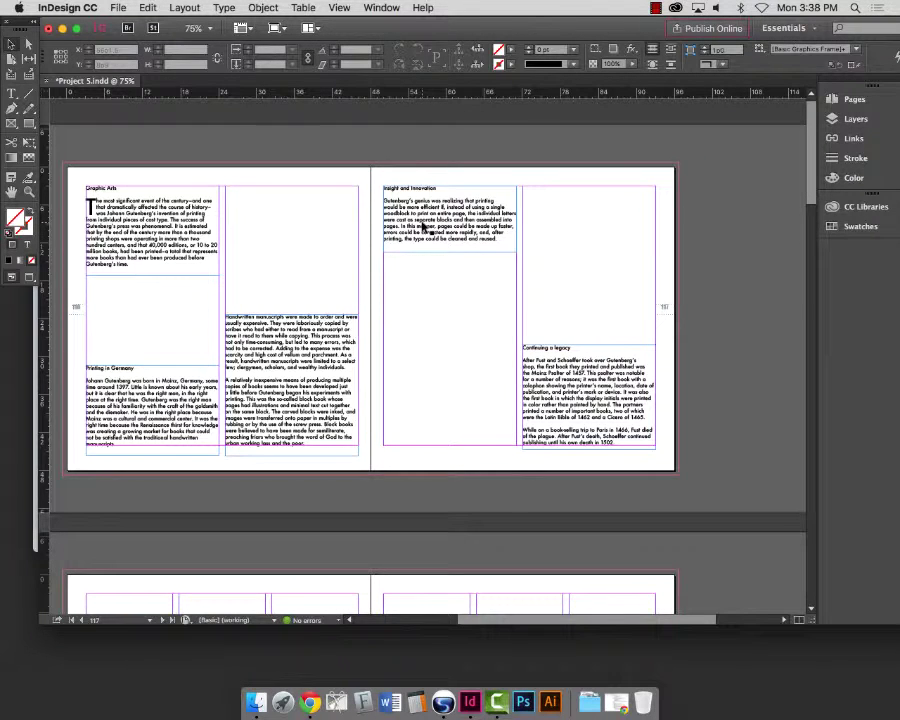
{"action": "left_click_drag", "start_coordinate": [422, 227], "coordinate": [564, 228]}
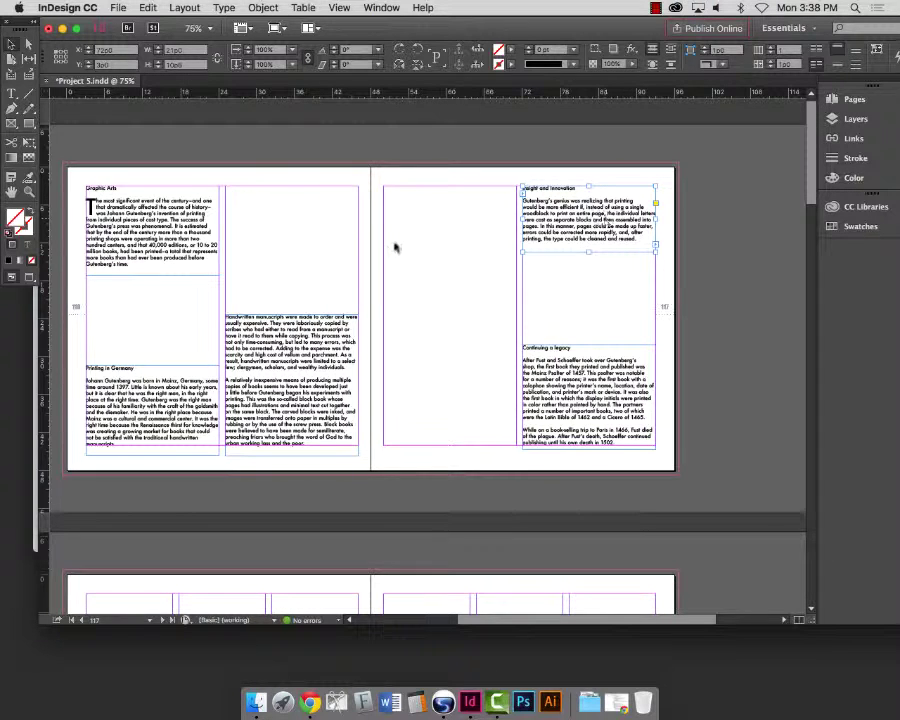
{"action": "left_click", "coordinate": [494, 230]}
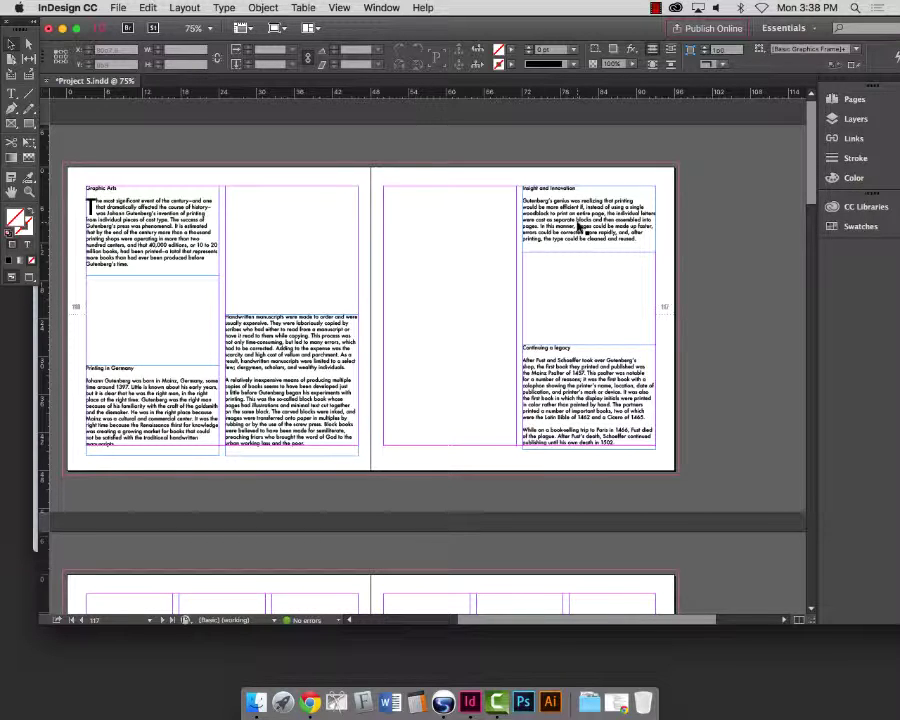
{"action": "key", "text": "super+s"}
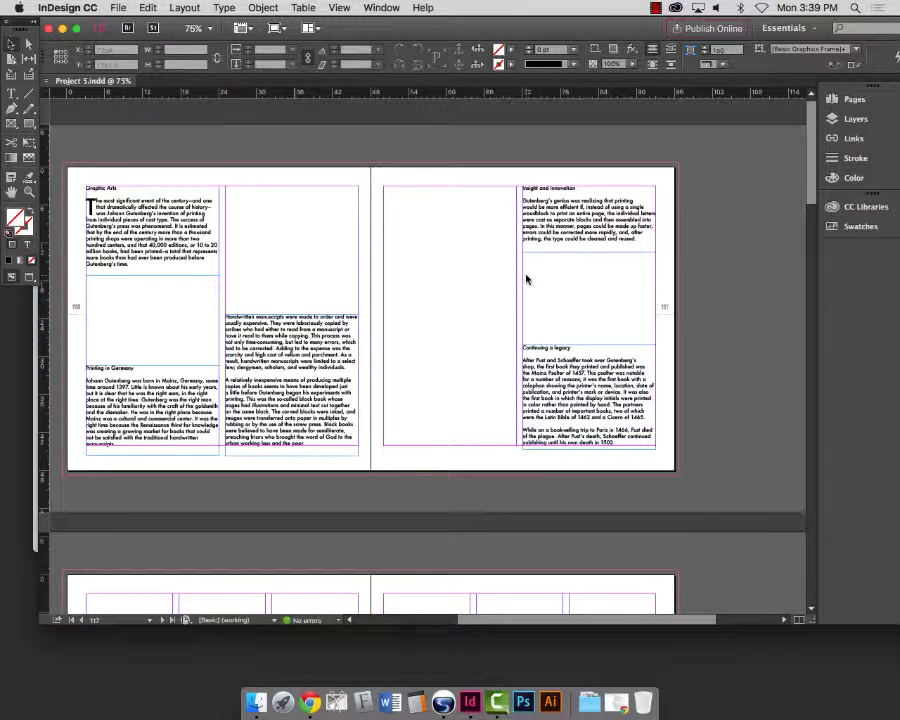
{"action": "scroll", "coordinate": [368, 390], "scroll_direction": "down", "scroll_amount": 10}
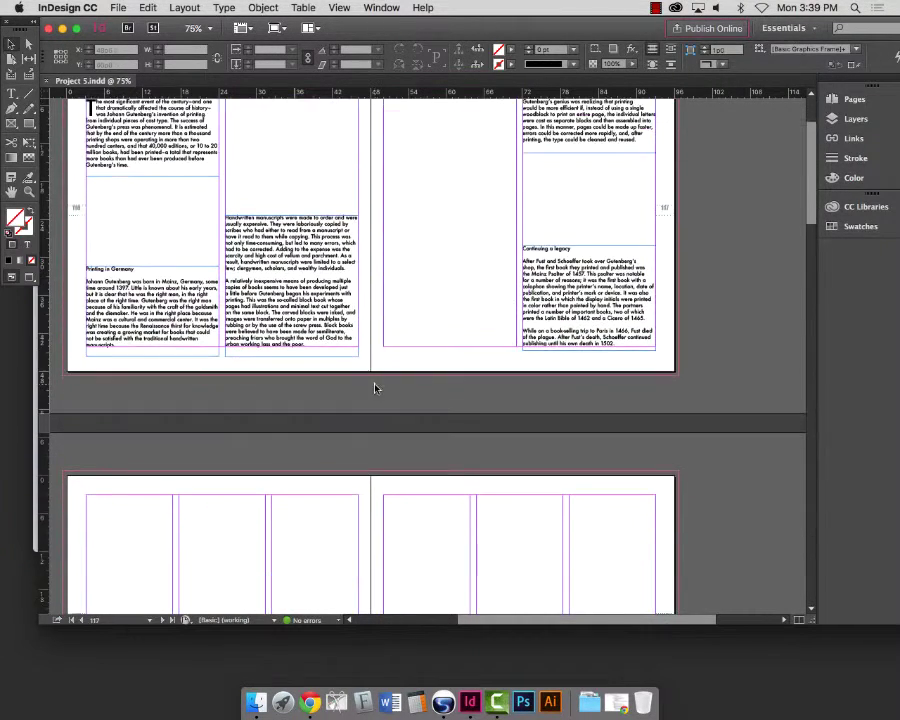
{"action": "scroll", "coordinate": [476, 303], "scroll_direction": "down", "scroll_amount": 15}
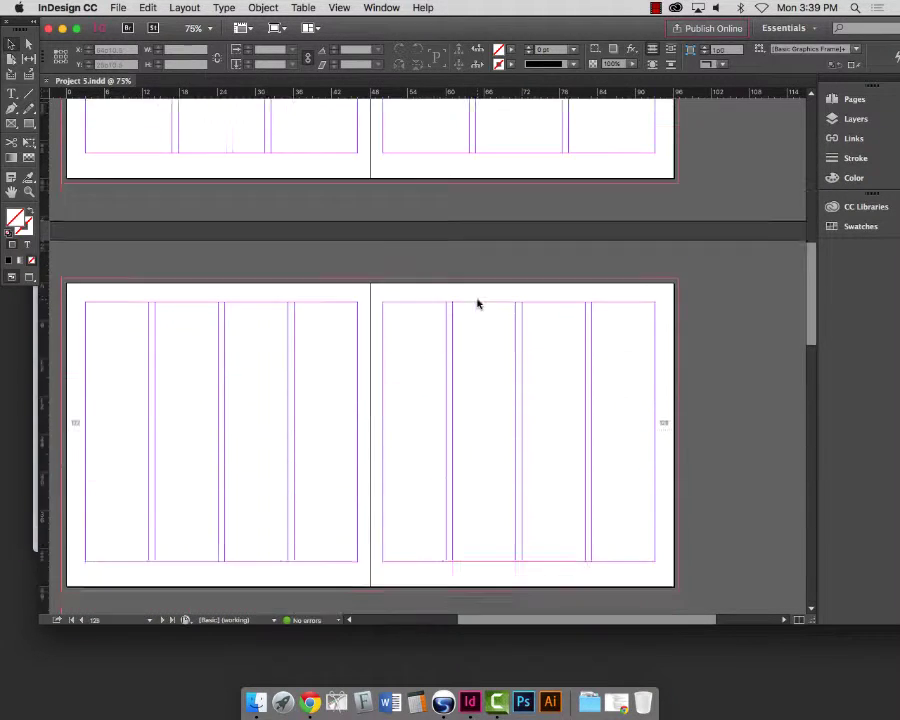
{"action": "scroll", "coordinate": [477, 303], "scroll_direction": "up", "scroll_amount": 18}
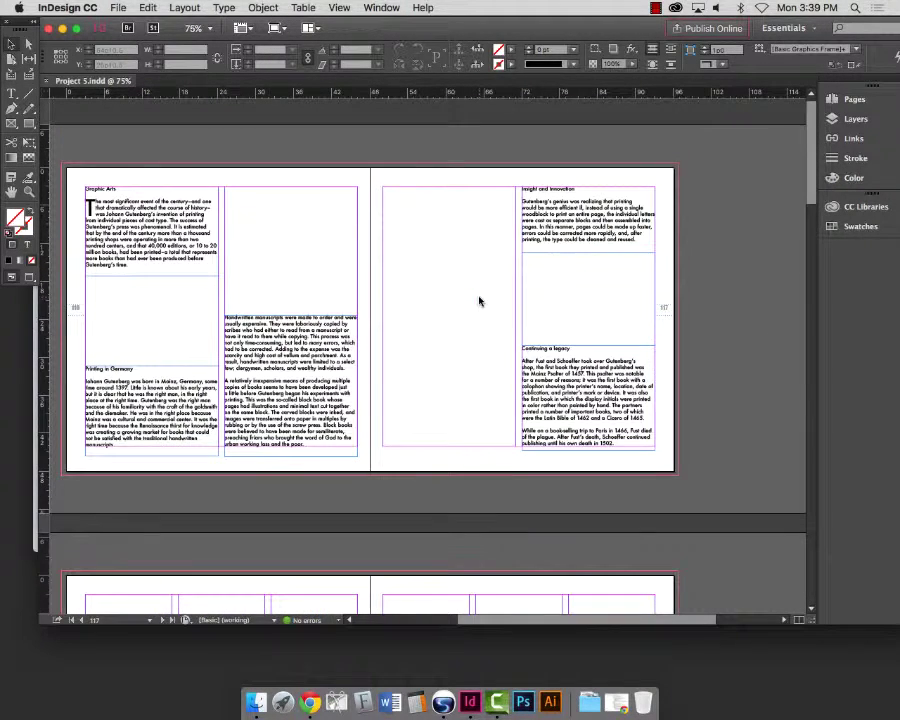
{"action": "scroll", "coordinate": [596, 279], "scroll_direction": "down", "scroll_amount": 5}
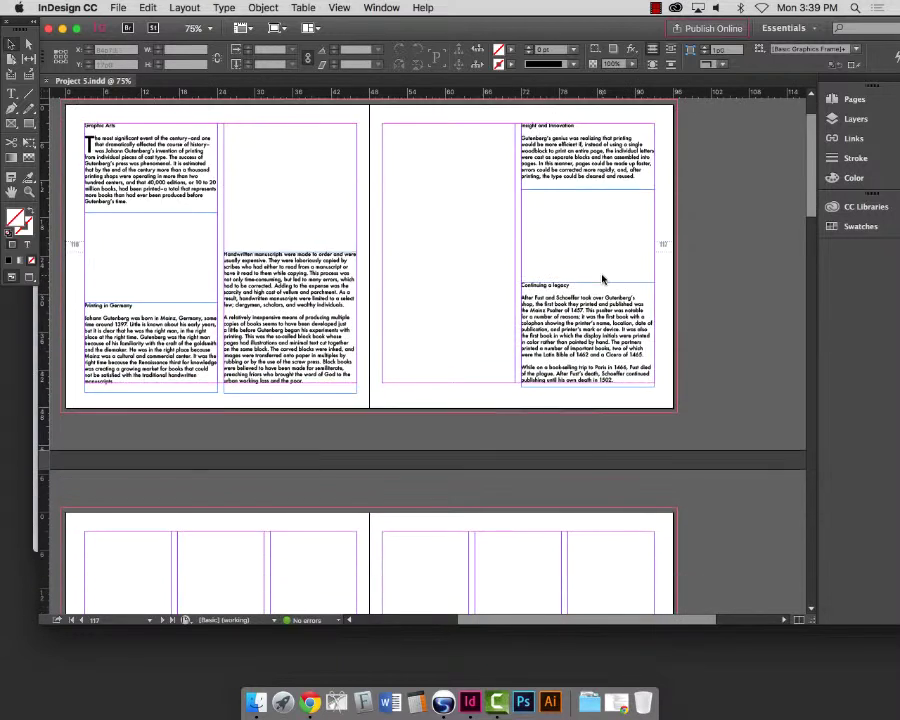
{"action": "scroll", "coordinate": [633, 279], "scroll_direction": "up", "scroll_amount": 5}
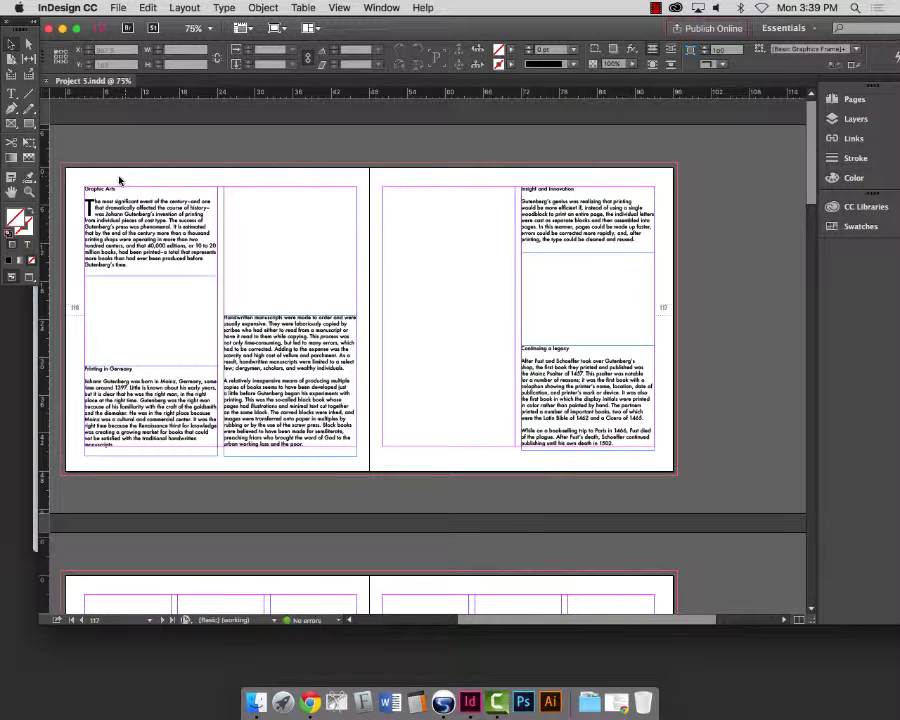
- Try to paste the selected article frames from pages 116 and 117 in place on the three-column spread, and undo the paste
{"action": "left_click_drag", "start_coordinate": [119, 178], "coordinate": [590, 435]}
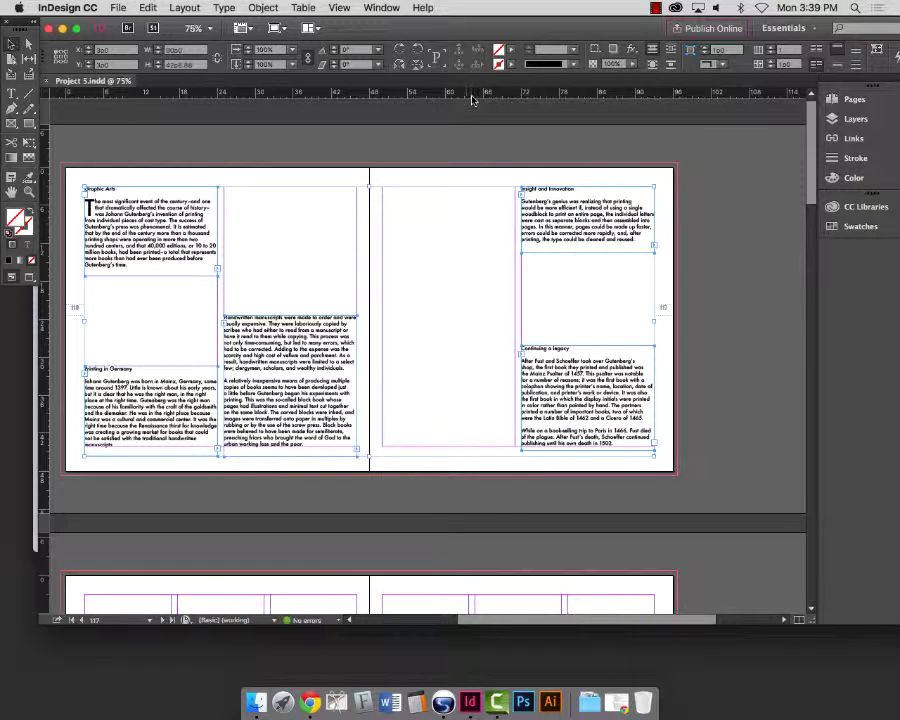
{"action": "scroll", "coordinate": [440, 320], "scroll_direction": "down", "scroll_amount": 3}
{"action": "scroll", "coordinate": [441, 320], "scroll_direction": "down", "scroll_amount": 10}
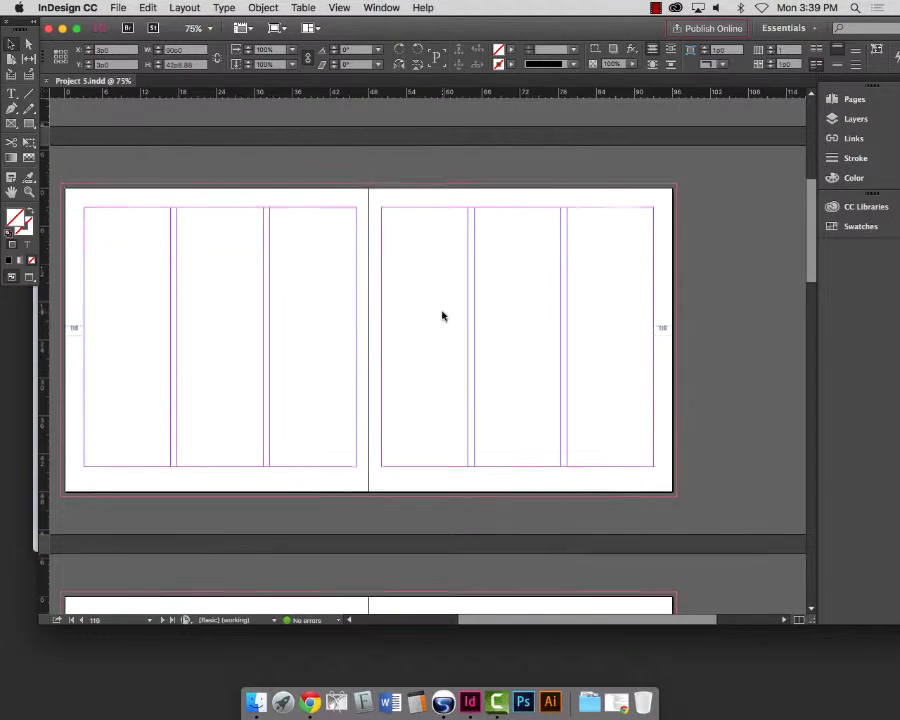
{"action": "scroll", "coordinate": [445, 318], "scroll_direction": "down", "scroll_amount": 2}
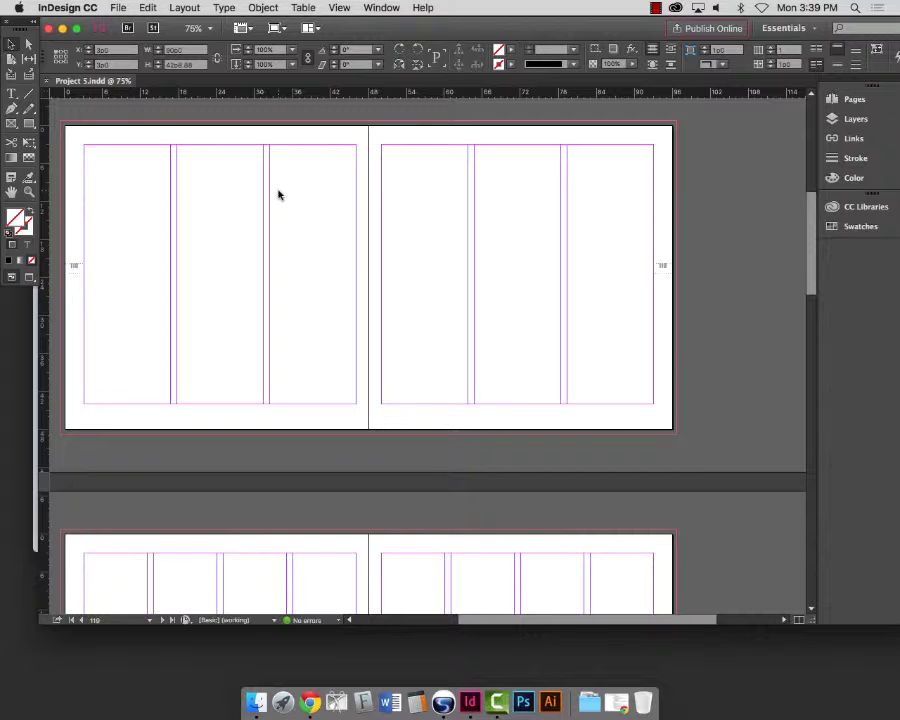
{"action": "left_click", "coordinate": [148, 8]}
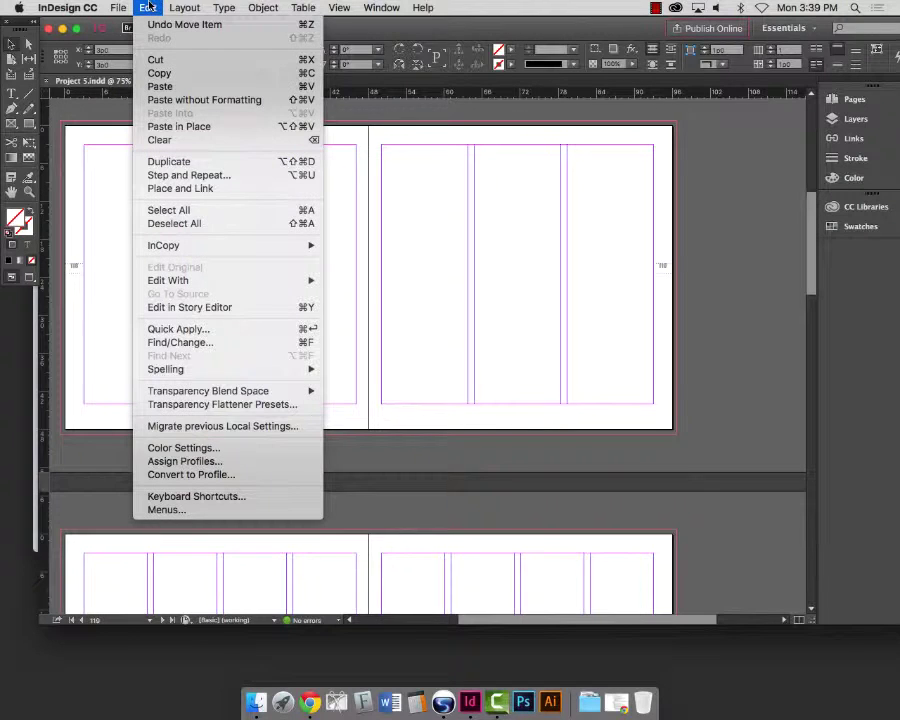
{"action": "left_click", "coordinate": [180, 126]}
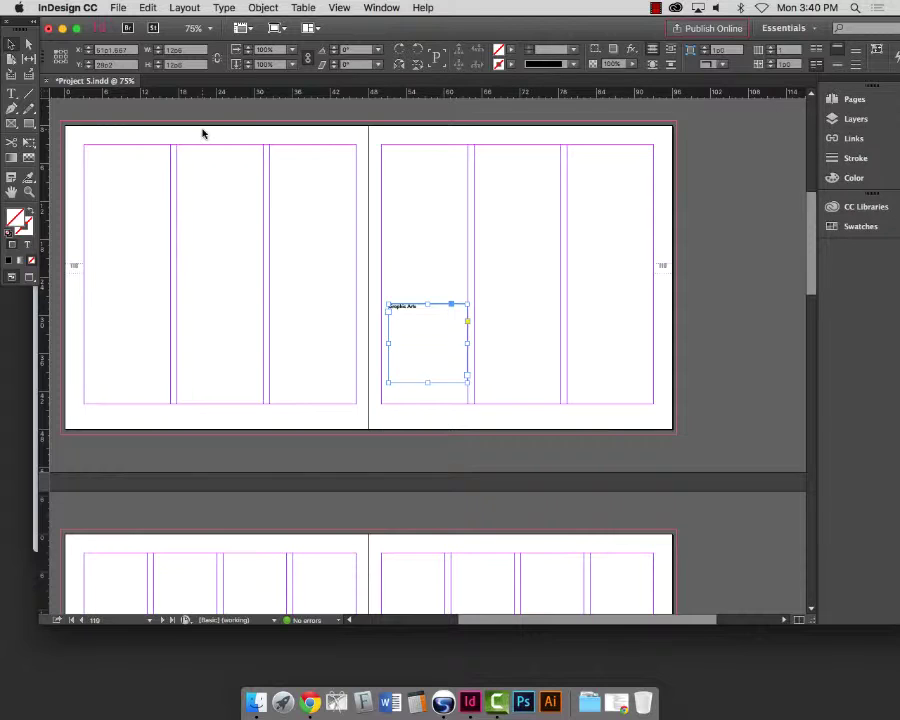
{"action": "key", "text": "super+z"}
- Copy all article text frames from pages 116 and 117 and paste them in place on pages 118 and 119
{"action": "key", "text": "super+0"}
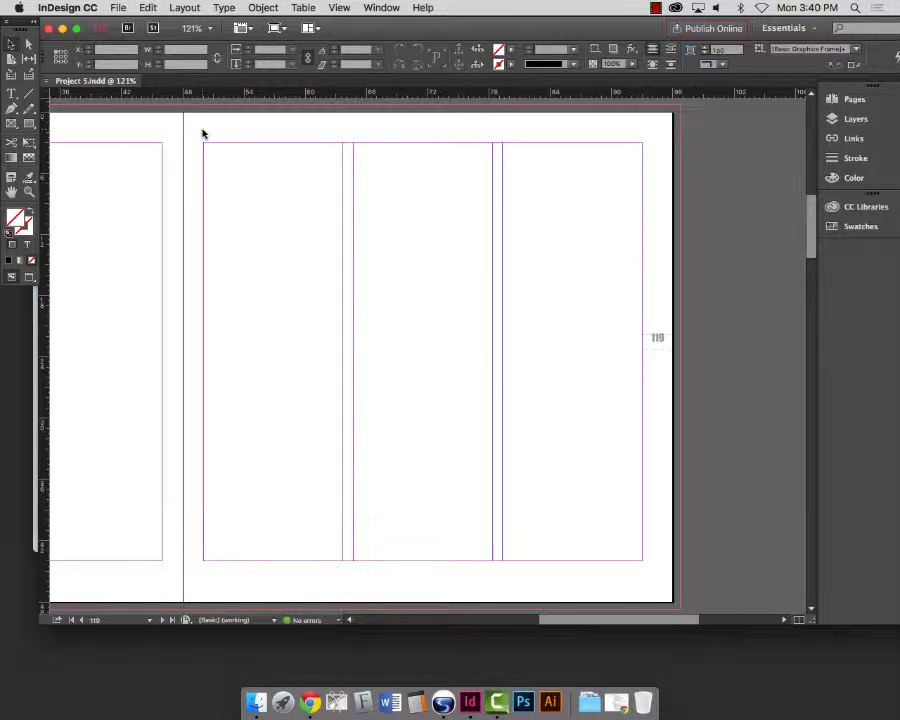
{"action": "key", "text": "super+minus"}
{"action": "key", "text": "super+minus"}
{"action": "key", "text": "super+minus"}
{"action": "scroll", "coordinate": [216, 155], "scroll_direction": "up", "scroll_amount": 3}
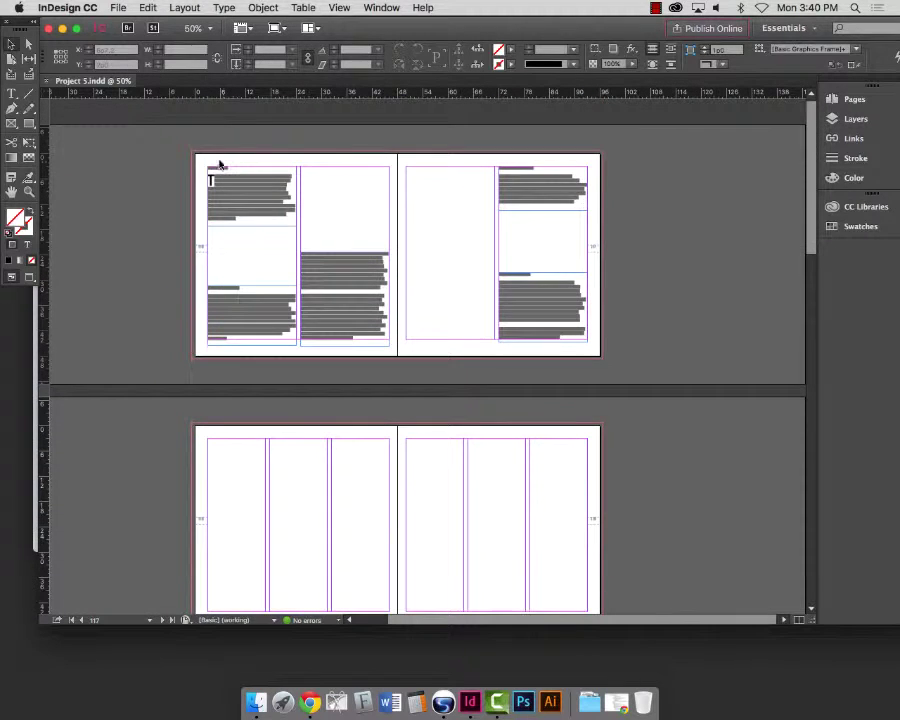
{"action": "left_click", "coordinate": [12, 44]}
{"action": "left_click_drag", "start_coordinate": [169, 144], "coordinate": [629, 390]}
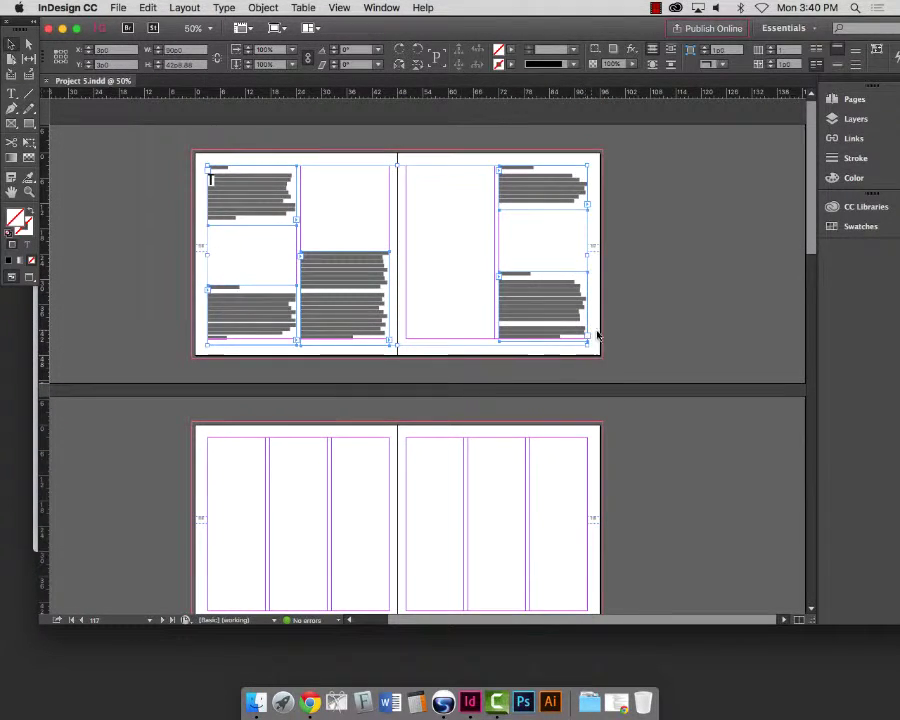
{"action": "left_click", "coordinate": [855, 99]}
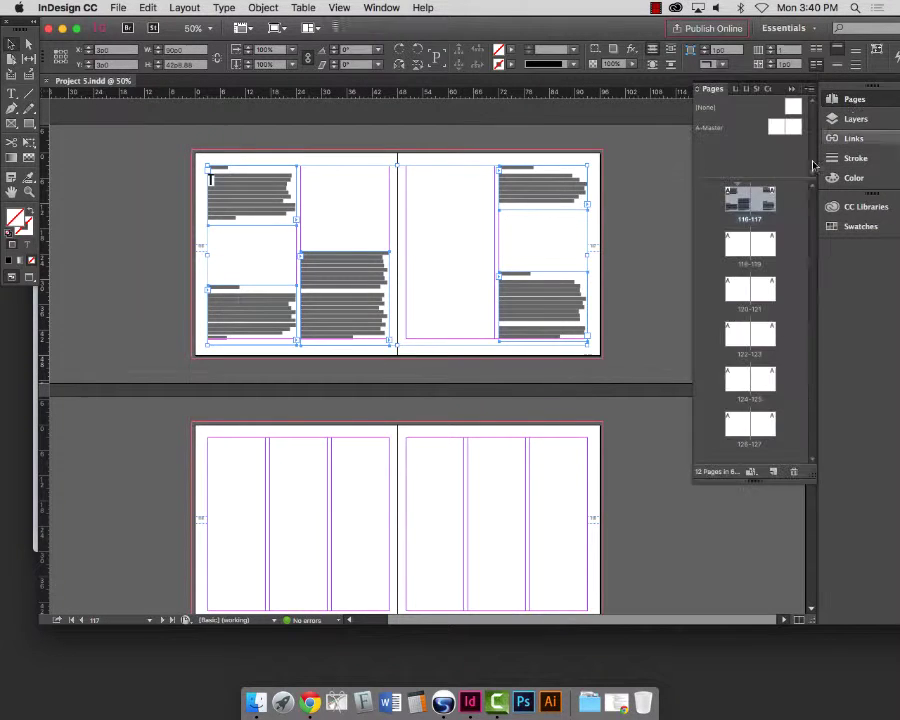
{"action": "double_click", "coordinate": [744, 245]}
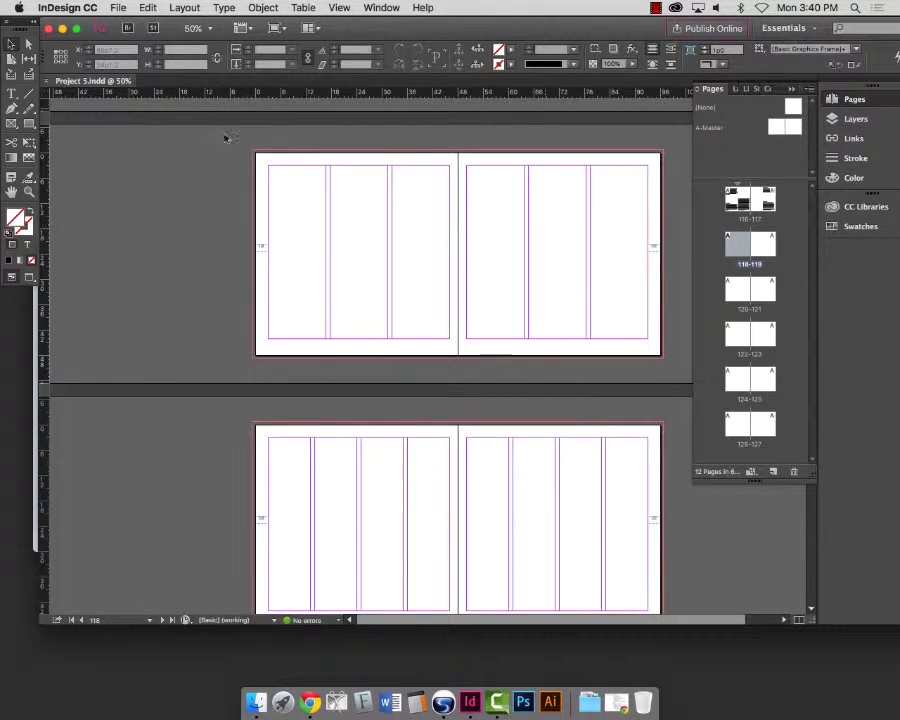
{"action": "left_click", "coordinate": [118, 8]}
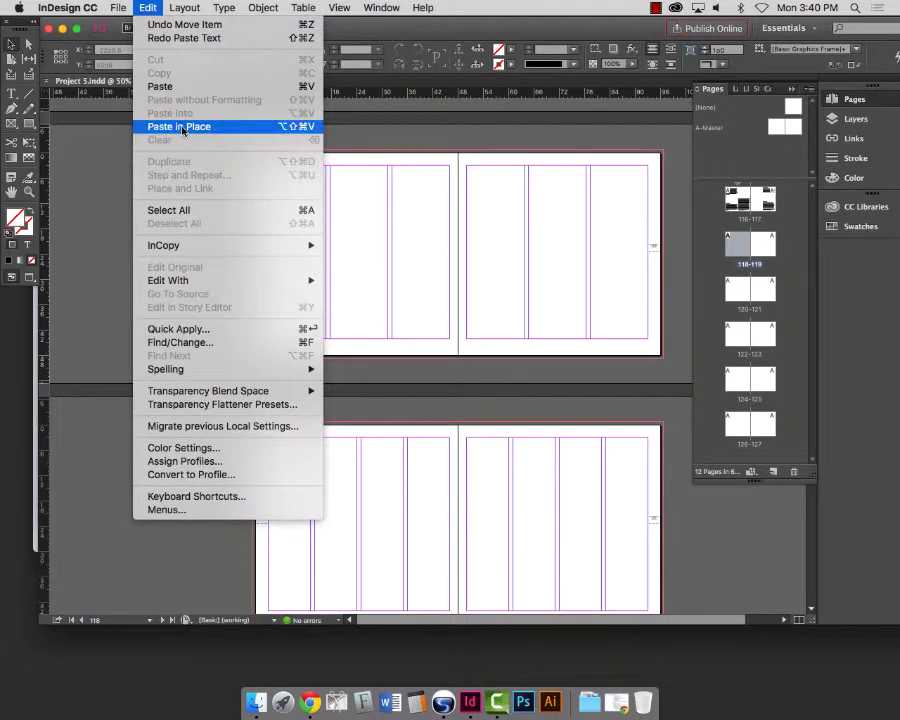
{"action": "left_click", "coordinate": [170, 127]}
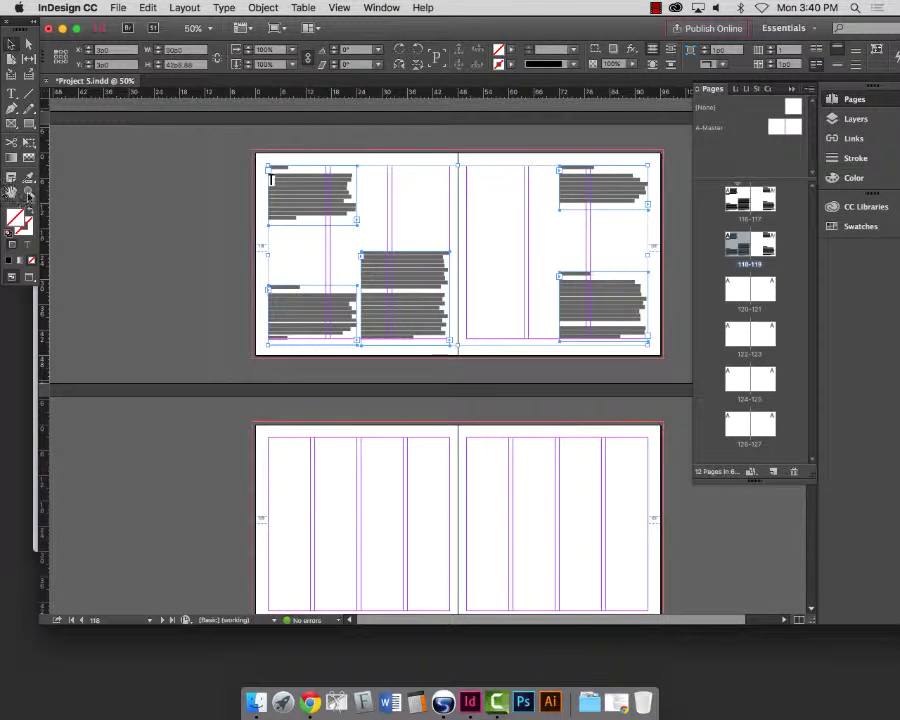
- Resize the "Graphic Arts" frame to 28p4 wide and 11p3 high and move it to X 17p8, Y 3p0 on page 118
{"action": "left_click_drag", "start_coordinate": [584, 284], "coordinate": [726, 366]}
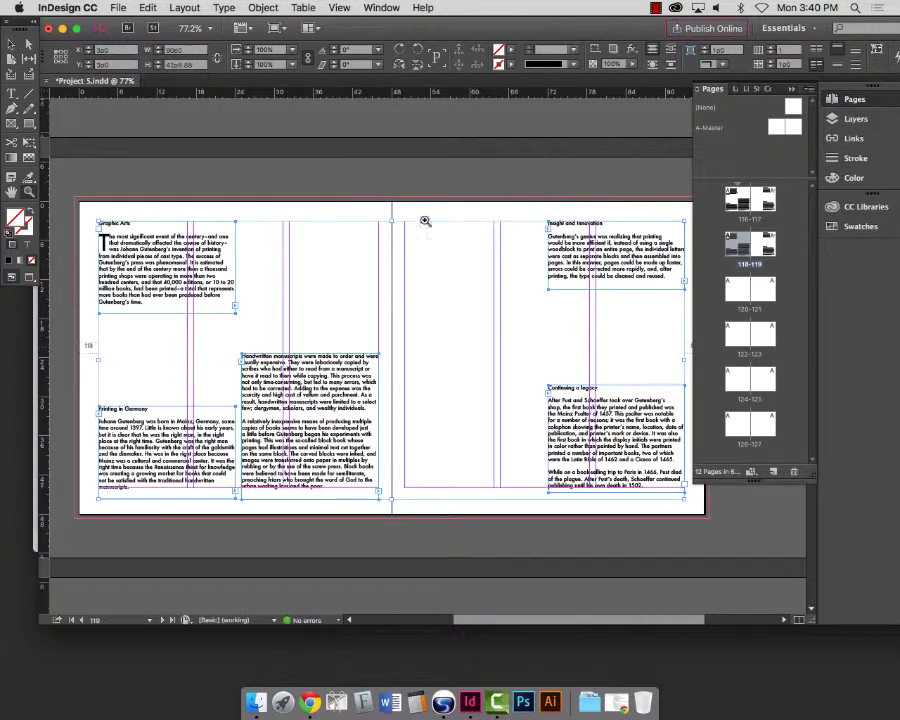
{"action": "left_click", "coordinate": [11, 45]}
{"action": "left_click", "coordinate": [193, 158]}
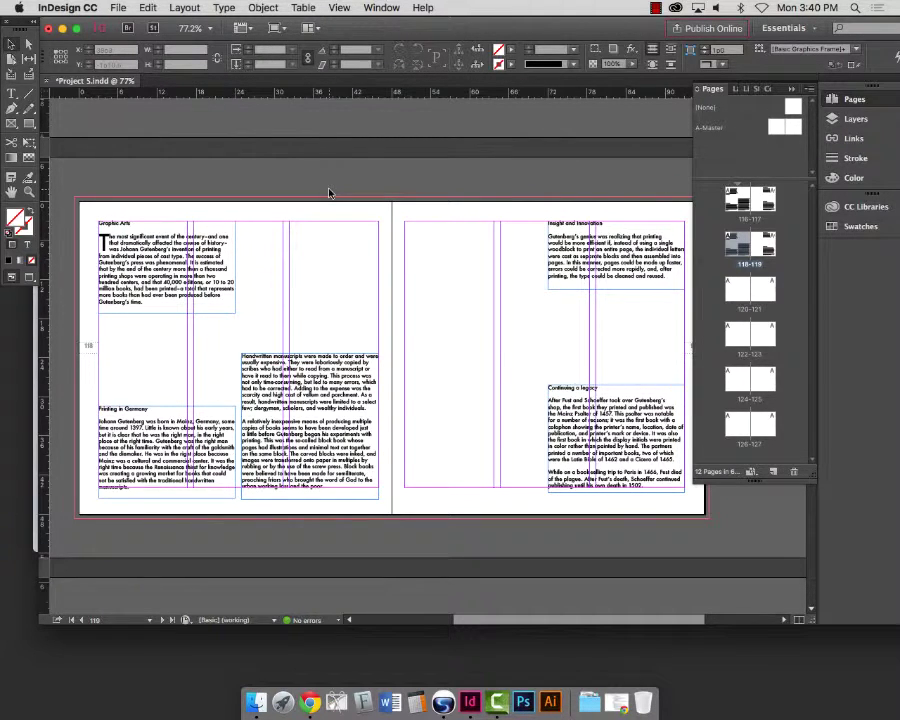
{"action": "left_click", "coordinate": [187, 286]}
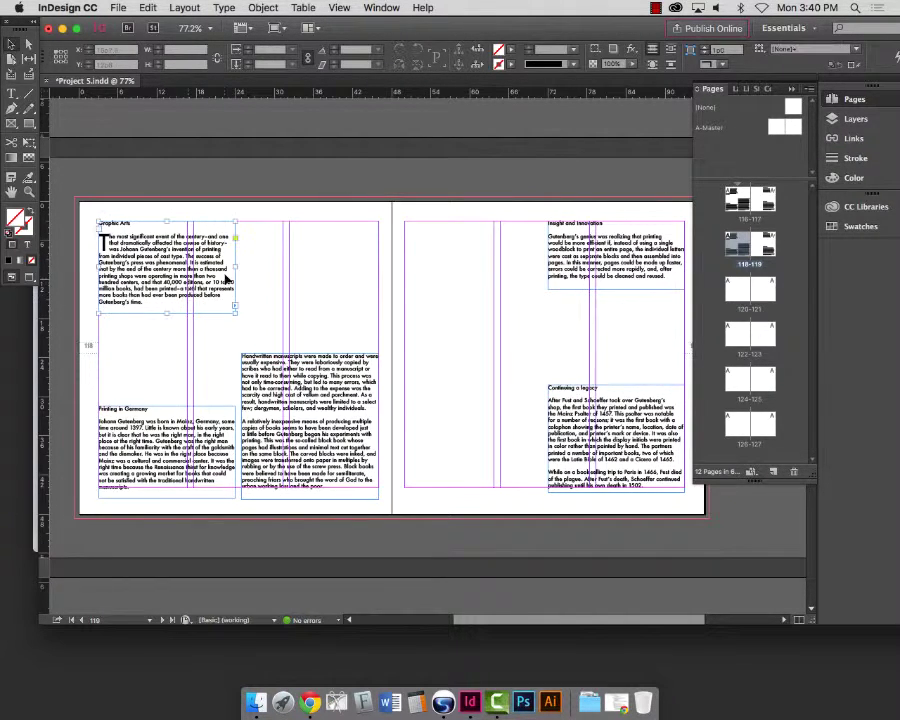
{"action": "left_click_drag", "start_coordinate": [236, 267], "coordinate": [284, 268]}
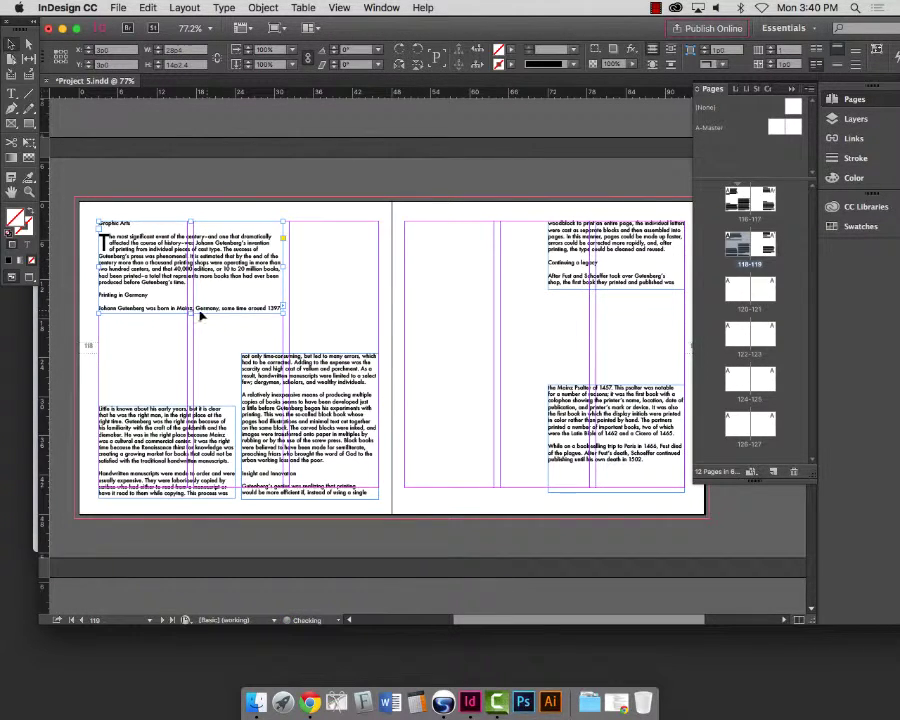
{"action": "left_click_drag", "start_coordinate": [187, 313], "coordinate": [308, 280]}
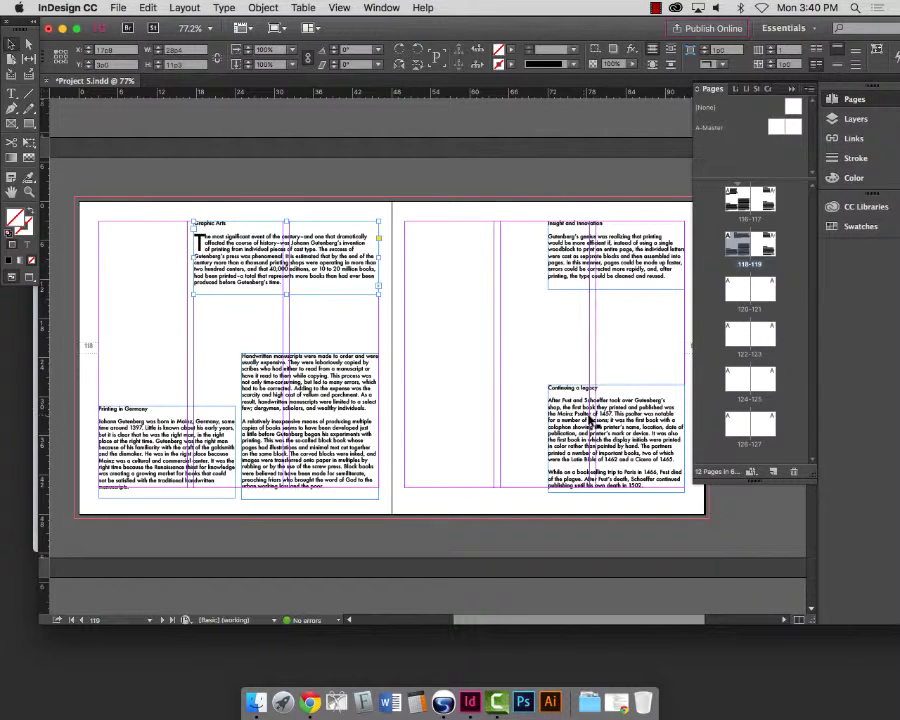
- Widen the "Continuing a legacy" frame across page 119's last two columns and try the same width on the "Insight and Innovation" frame
{"action": "left_click", "coordinate": [590, 425]}
{"action": "left_click_drag", "start_coordinate": [548, 437], "coordinate": [500, 438]}
{"action": "left_click", "coordinate": [583, 279]}
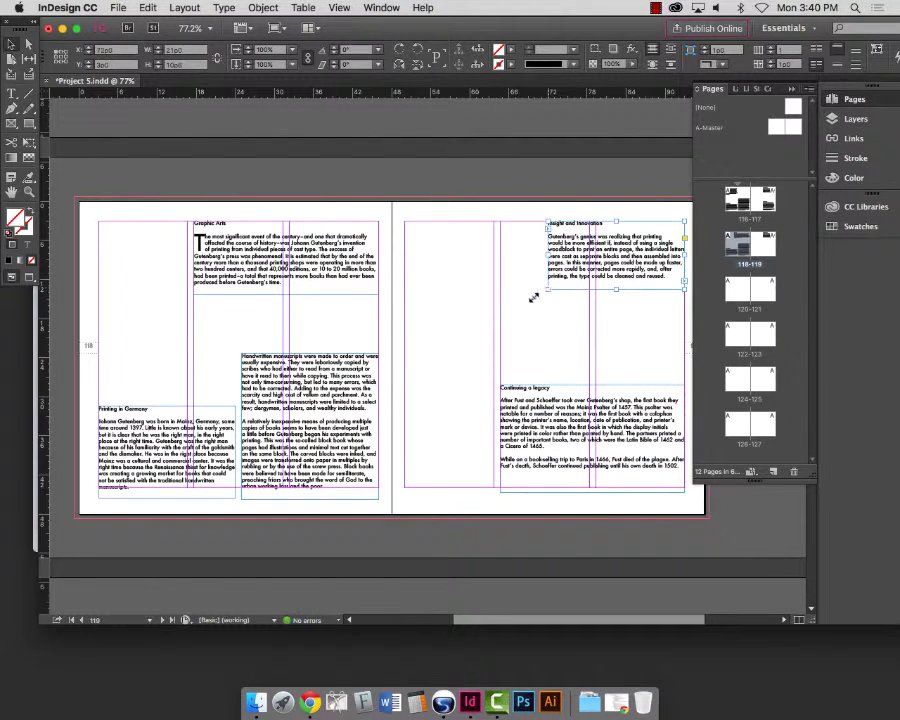
{"action": "left_click_drag", "start_coordinate": [534, 297], "coordinate": [501, 311]}
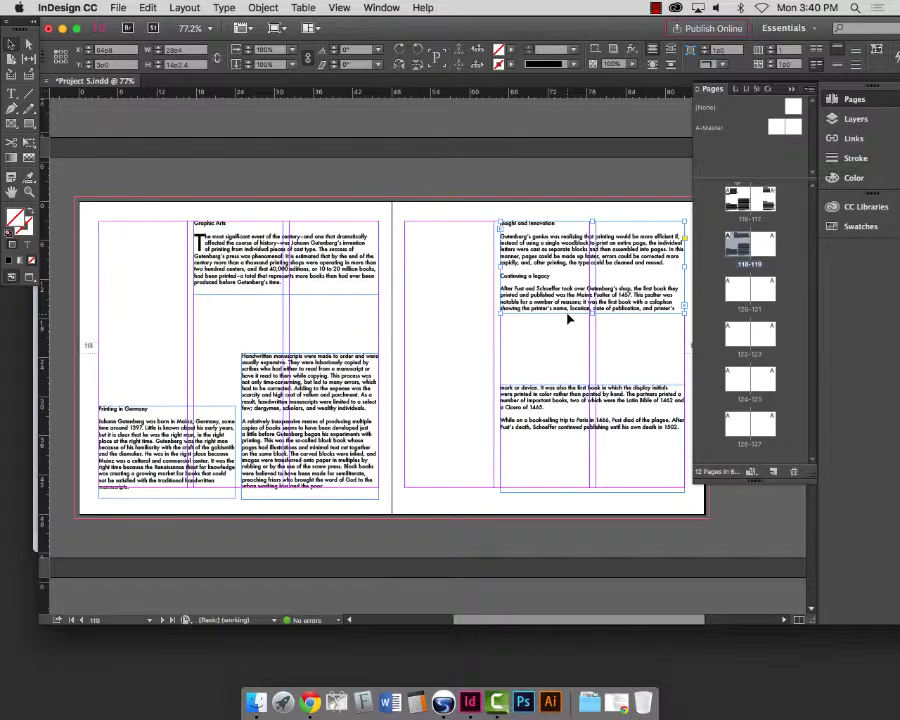
{"action": "key", "text": "super+z"}
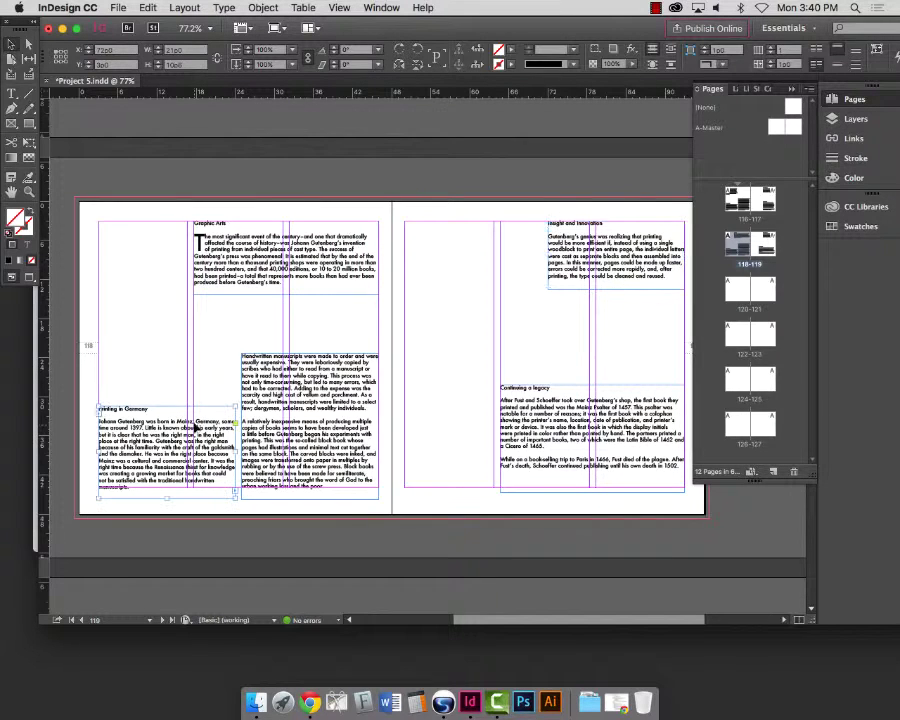
- Fit the "Printing in Germany" frame and the next frame into page 118's first two columns at 13p8 wide, and thread a third-column frame
{"action": "left_click_drag", "start_coordinate": [167, 404], "coordinate": [167, 362]}
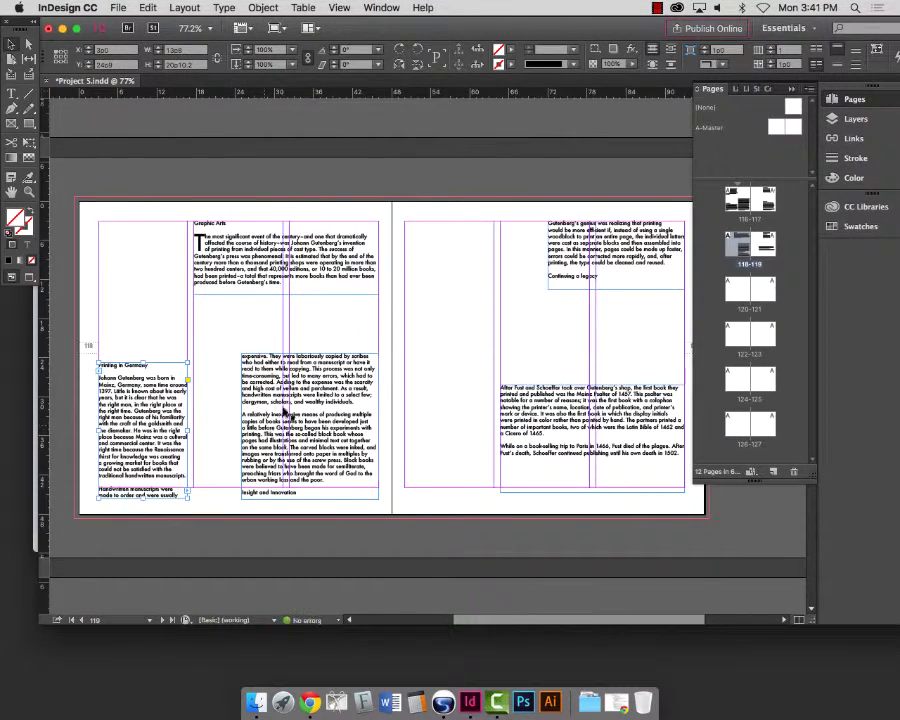
{"action": "left_click_drag", "start_coordinate": [232, 436], "coordinate": [242, 414]}
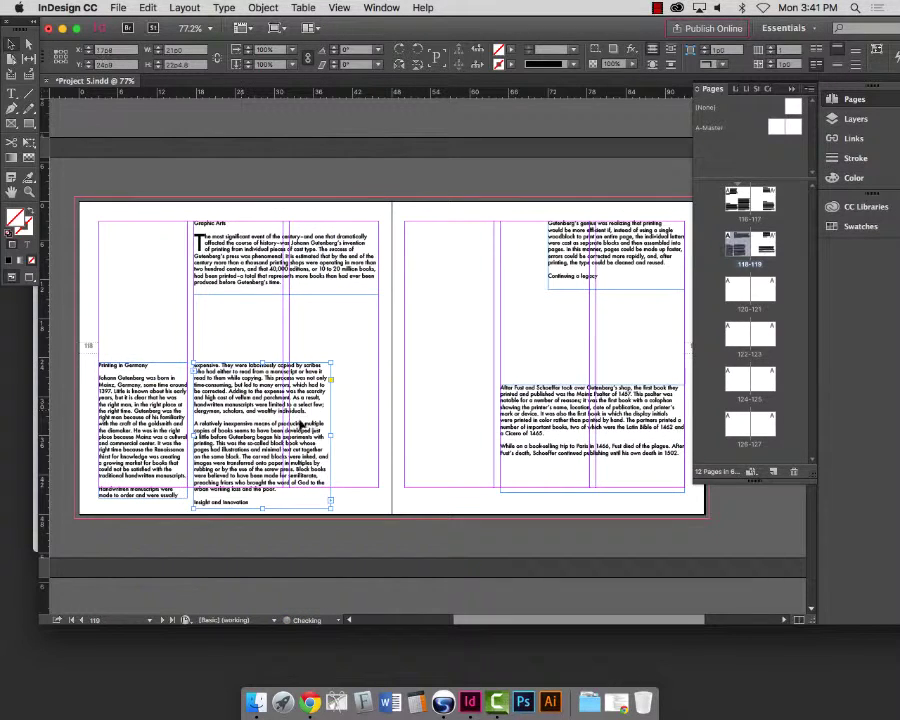
{"action": "left_click_drag", "start_coordinate": [330, 436], "coordinate": [284, 436]}
{"action": "left_click", "coordinate": [284, 501]}
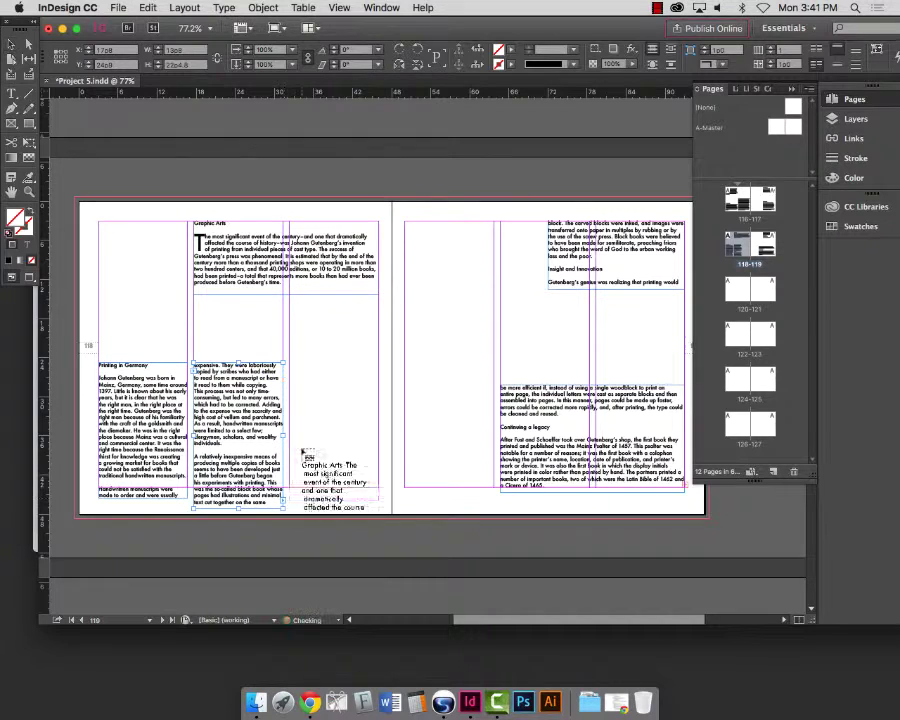
{"action": "left_click_drag", "start_coordinate": [289, 357], "coordinate": [378, 487]}
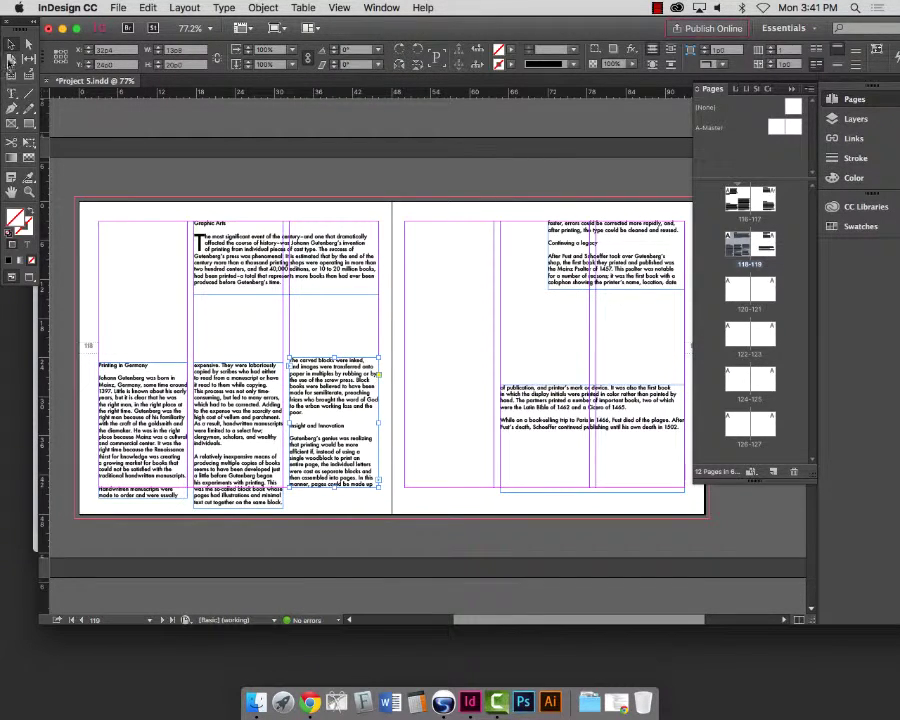
- Adjust the heights and vertical positions of page 118's three lower frames so each column ends at a paragraph break
{"action": "left_click", "coordinate": [144, 494]}
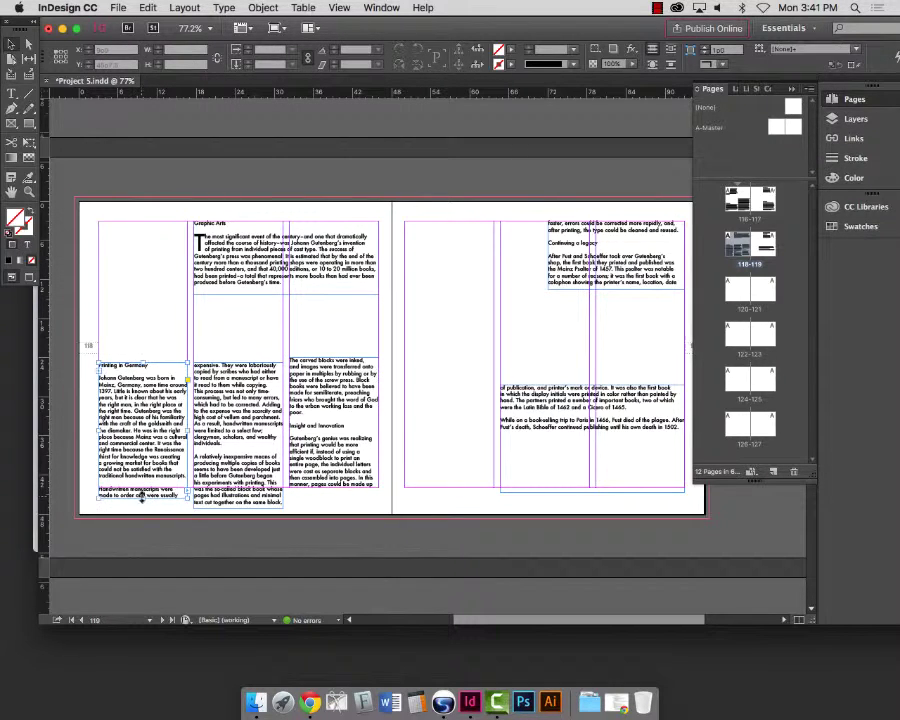
{"action": "key", "text": "Delete"}
{"action": "key", "text": "ctrl+z"}
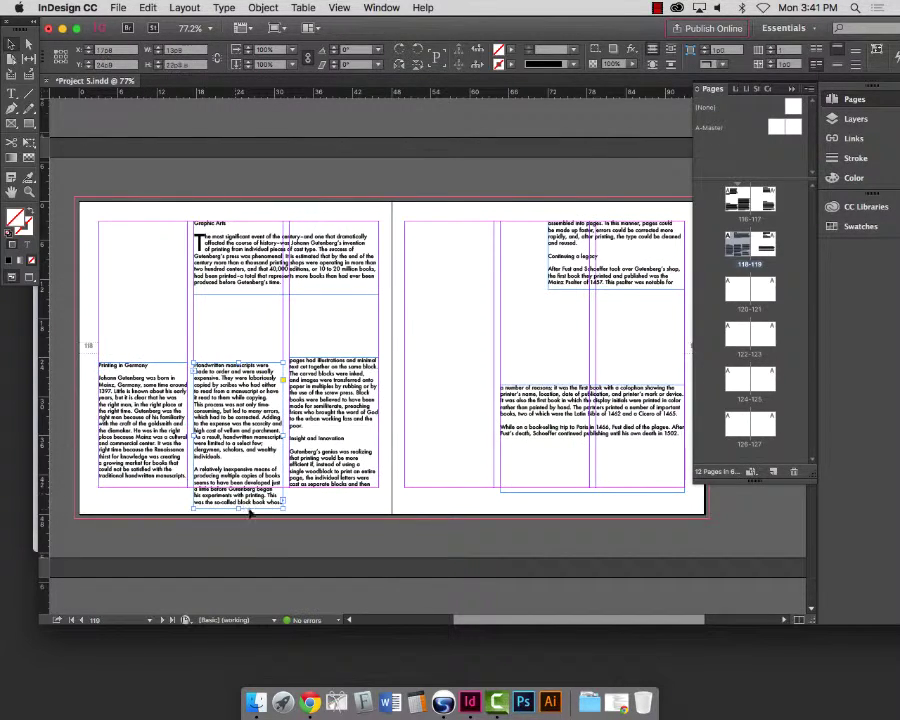
{"action": "left_click_drag", "start_coordinate": [237, 509], "coordinate": [266, 426]}
{"action": "left_click", "coordinate": [337, 483]}
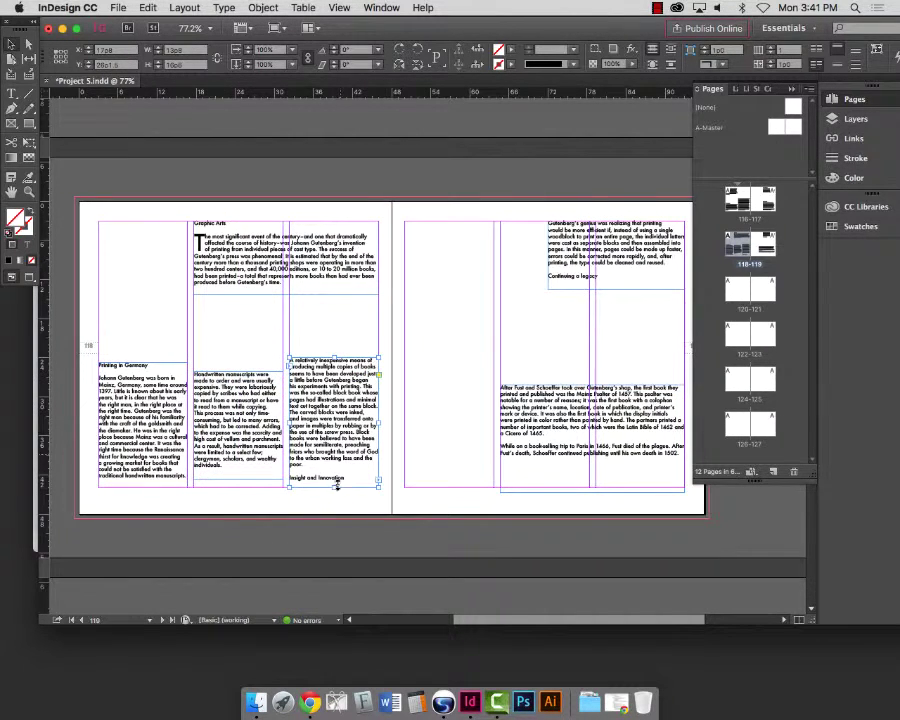
{"action": "left_click_drag", "start_coordinate": [337, 488], "coordinate": [333, 434]}
{"action": "left_click_drag", "start_coordinate": [258, 422], "coordinate": [259, 427]}
{"action": "left_click_drag", "start_coordinate": [331, 427], "coordinate": [333, 430]}
{"action": "left_click_drag", "start_coordinate": [256, 427], "coordinate": [256, 431]}
{"action": "left_click", "coordinate": [434, 418]}
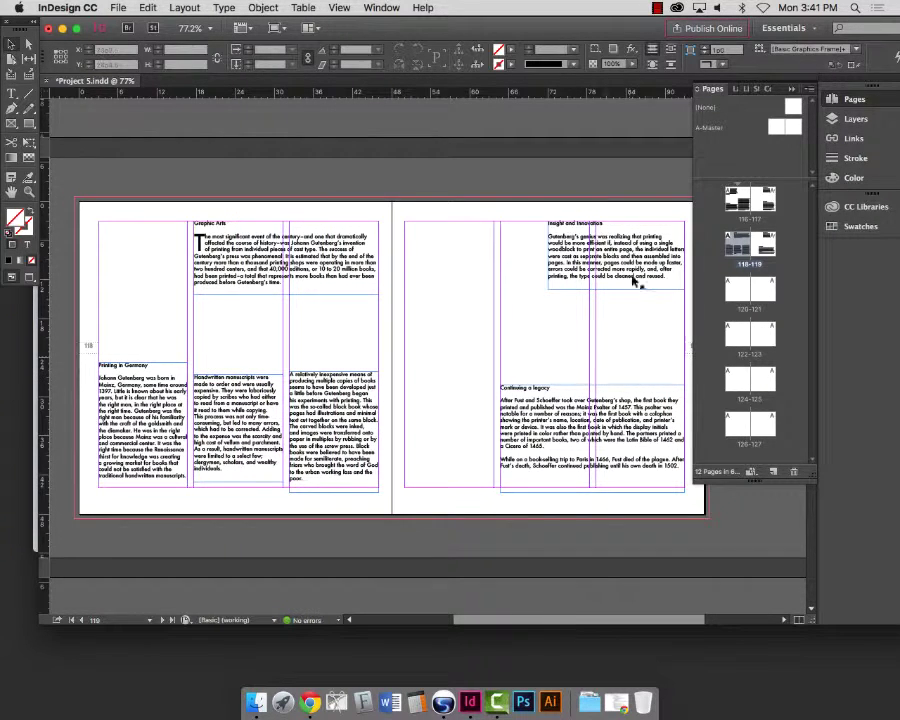
- Move the "Insight and Innovation" frame to the top of page 119's first column and lower the "Continuing a legacy" frame slightly
{"action": "left_click_drag", "start_coordinate": [633, 281], "coordinate": [363, 260]}
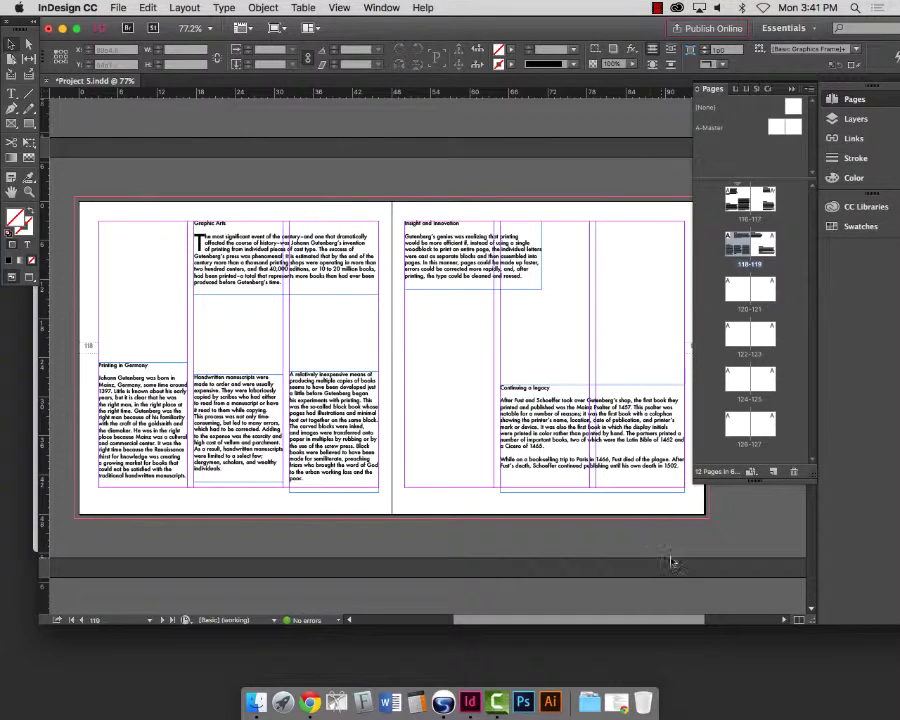
{"action": "mouse_move", "coordinate": [623, 473]}
{"action": "left_mouse_down"}
{"action": "mouse_move", "coordinate": [619, 520]}
{"action": "mouse_move", "coordinate": [626, 479]}
{"action": "left_mouse_up"}
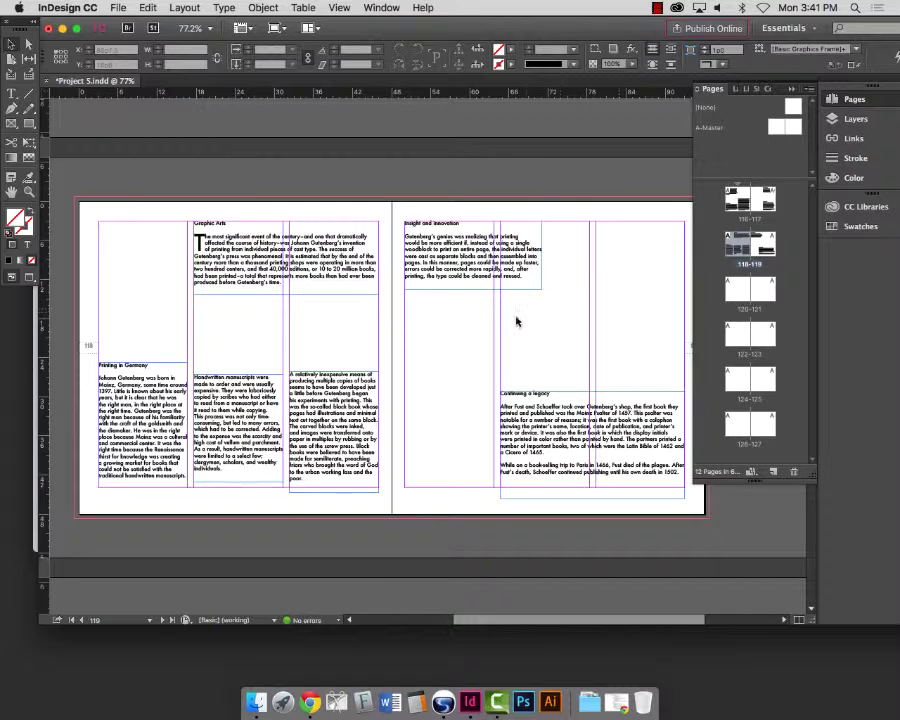
{"action": "scroll", "coordinate": [570, 355], "scroll_direction": "right", "scroll_amount": 3}
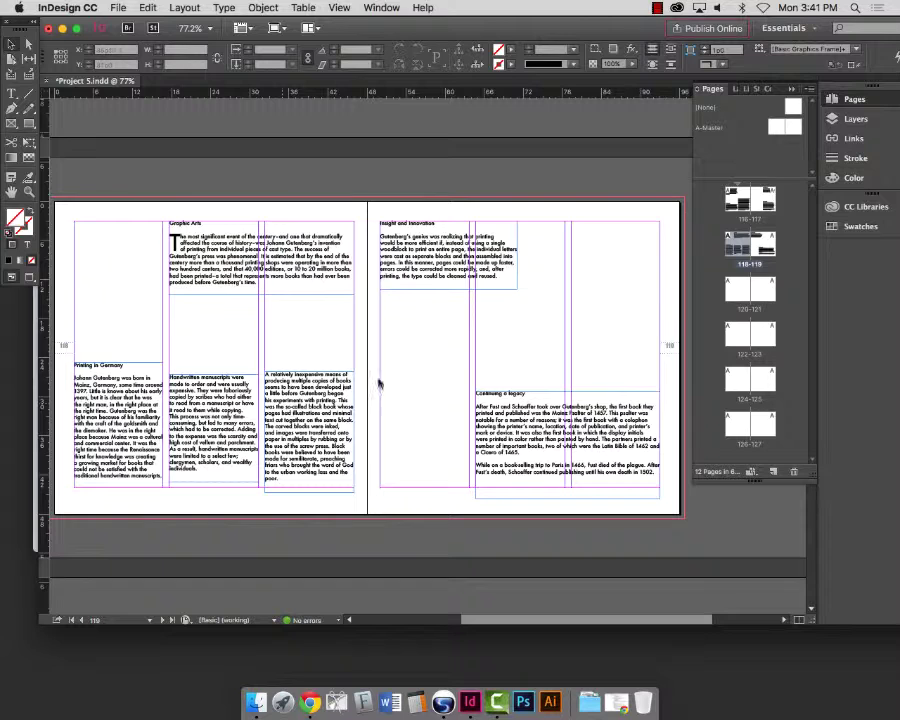
- Resize the "Insight and Innovation" frame to fit page 119's first column, 13p8 wide and 15p7.6 high
{"action": "left_click", "coordinate": [500, 250]}
{"action": "left_click_drag", "start_coordinate": [517, 256], "coordinate": [565, 256]}
{"action": "left_click_drag", "start_coordinate": [471, 284], "coordinate": [472, 270]}
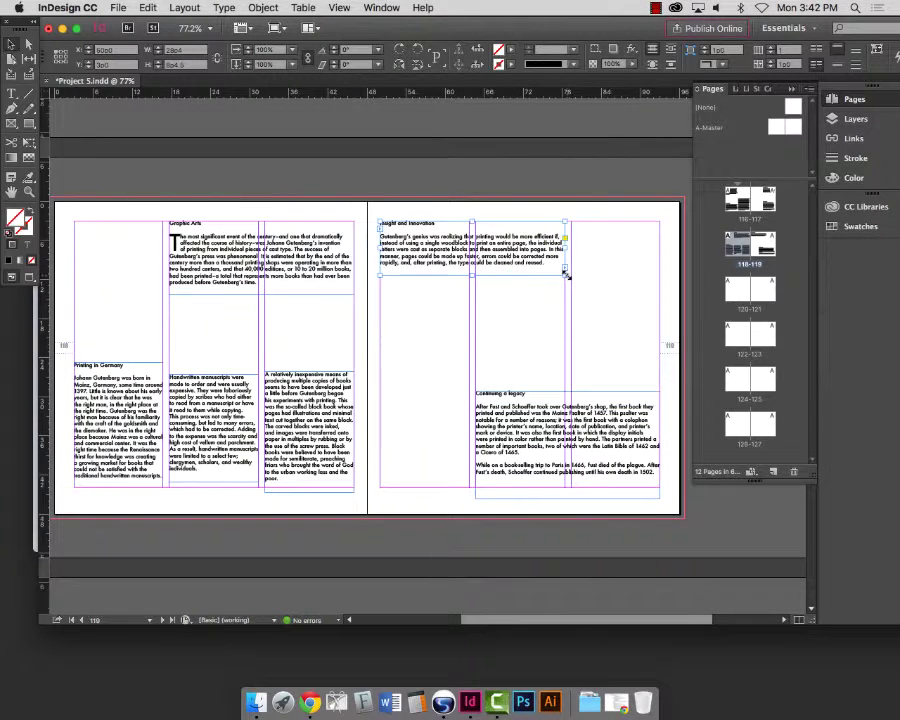
{"action": "left_click_drag", "start_coordinate": [565, 273], "coordinate": [427, 322]}
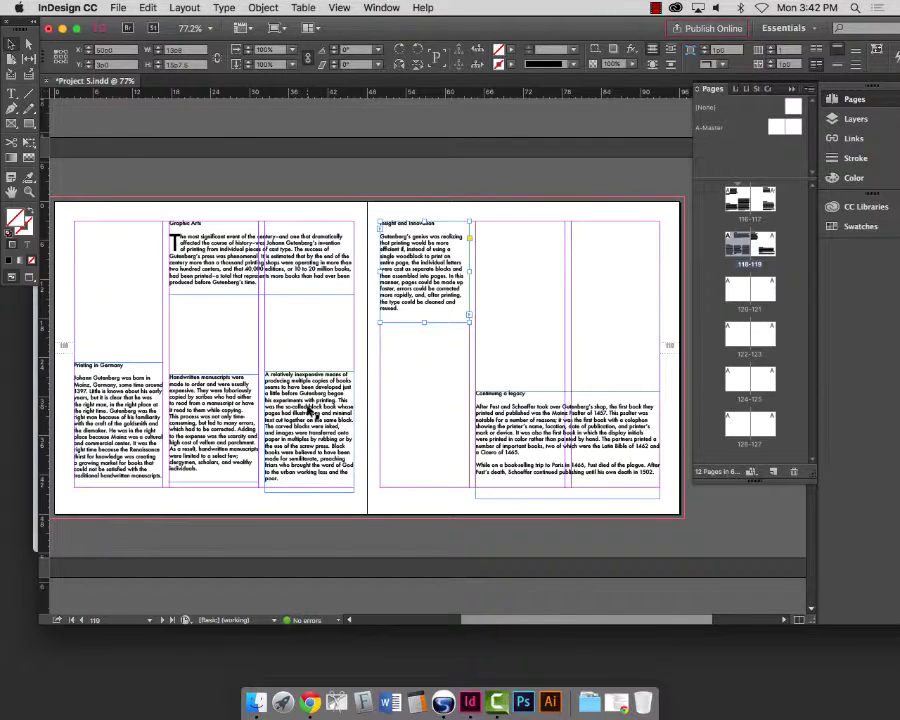
- Undo all the frame edits and the paste on pages 118 and 119
{"action": "key", "text": "super+z"}
{"action": "key", "text": "super+z"}
{"action": "key", "text": "super+z"}
{"action": "key", "text": "super+z"}
{"action": "key", "text": "super+z"}
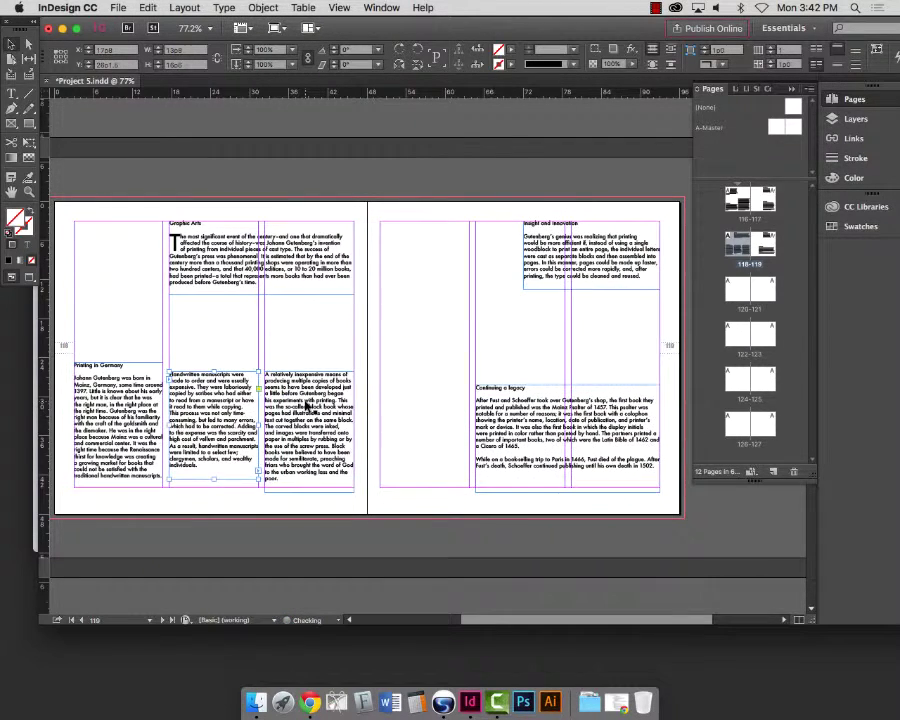
{"action": "key", "text": "super+z"}
{"action": "key", "text": "super+z"}
{"action": "key", "text": "super+z"}
{"action": "key", "text": "super+z"}
{"action": "key", "text": "super+z"}
{"action": "key", "text": "super+z"}
{"action": "key", "text": "super+z"}
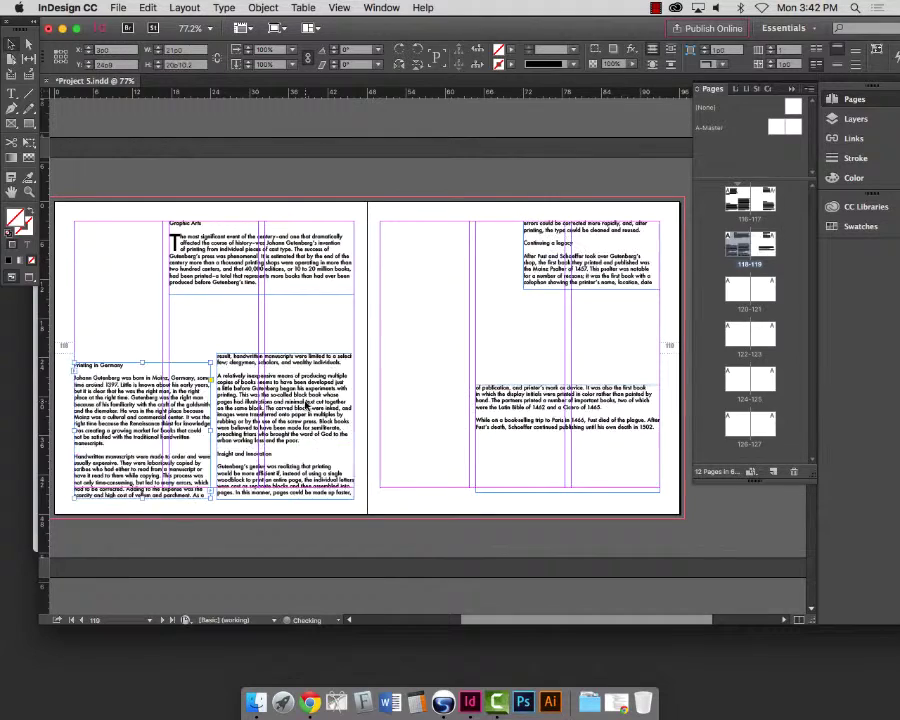
{"action": "key", "text": "super+z"}
{"action": "key", "text": "super+z"}
{"action": "key", "text": "super+z"}
{"action": "key", "text": "super+z"}
{"action": "key", "text": "super+z"}
{"action": "key", "text": "super+z"}
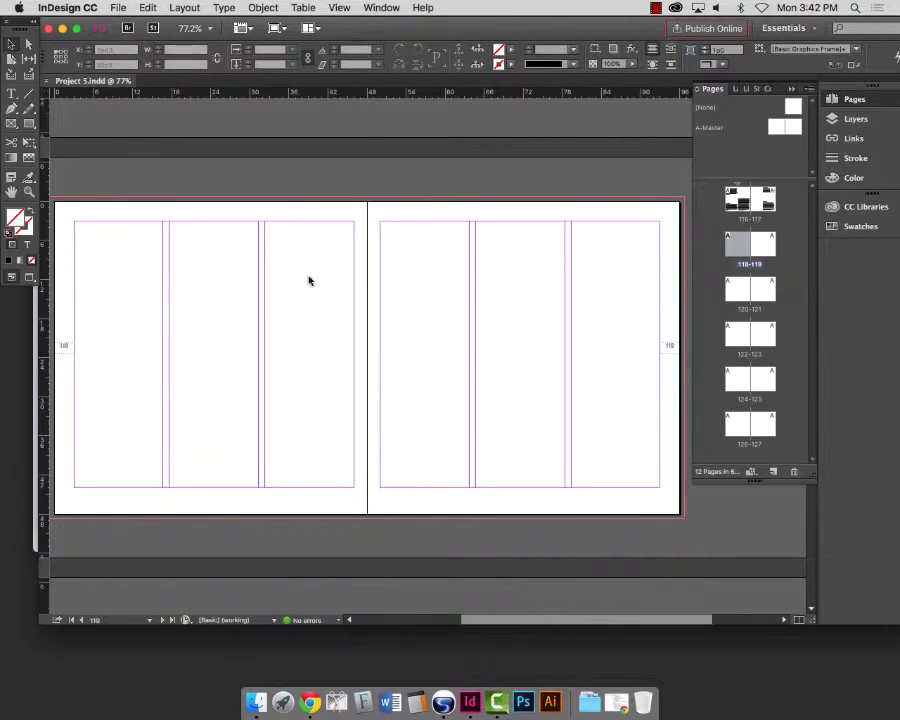
- Paste all the text frames from pages 116 and 117 in place on pages 118 and 119
{"action": "scroll", "coordinate": [306, 292], "scroll_direction": "up", "scroll_amount": 8}
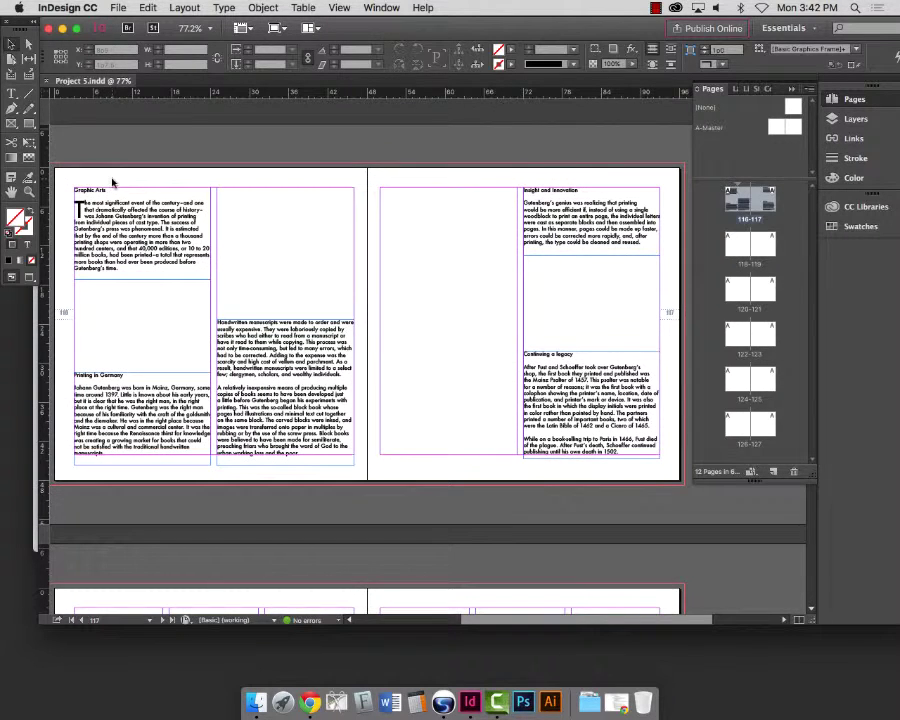
{"action": "key", "text": "super+a"}
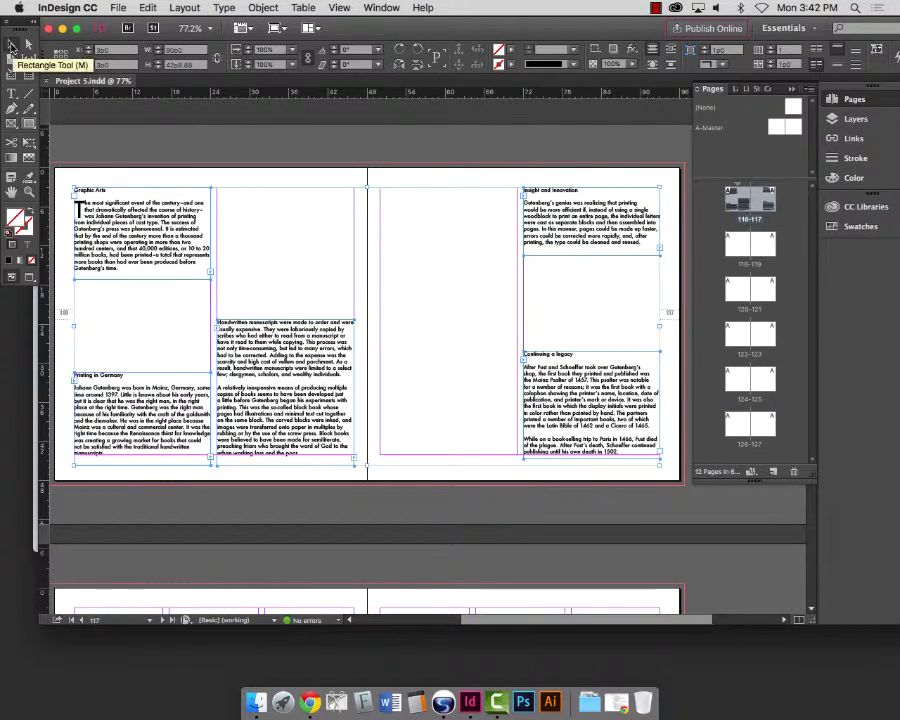
{"action": "double_click", "coordinate": [735, 251]}
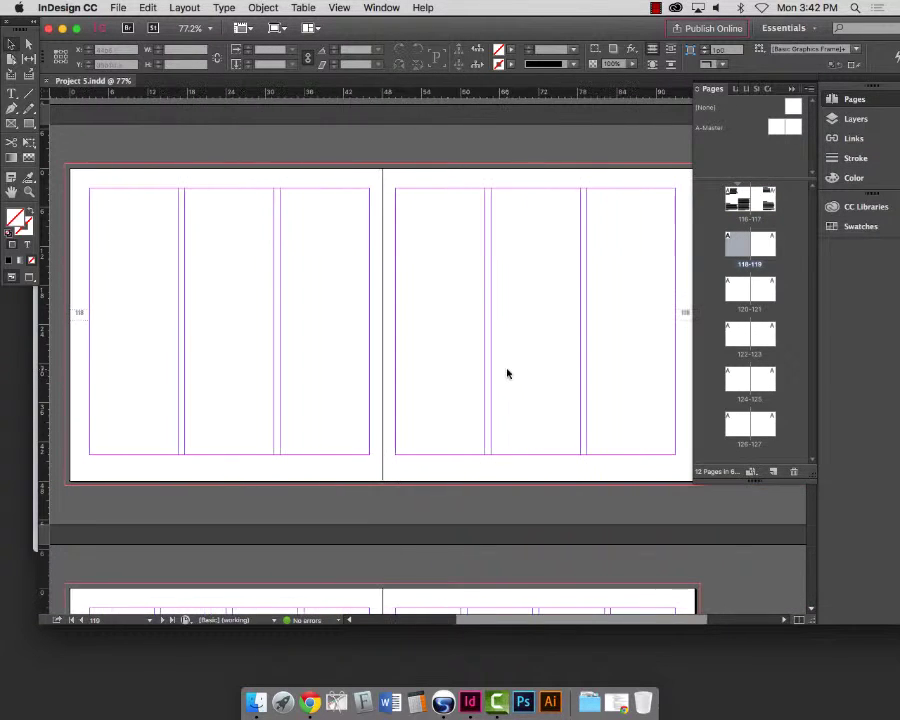
{"action": "left_click", "coordinate": [150, 7]}
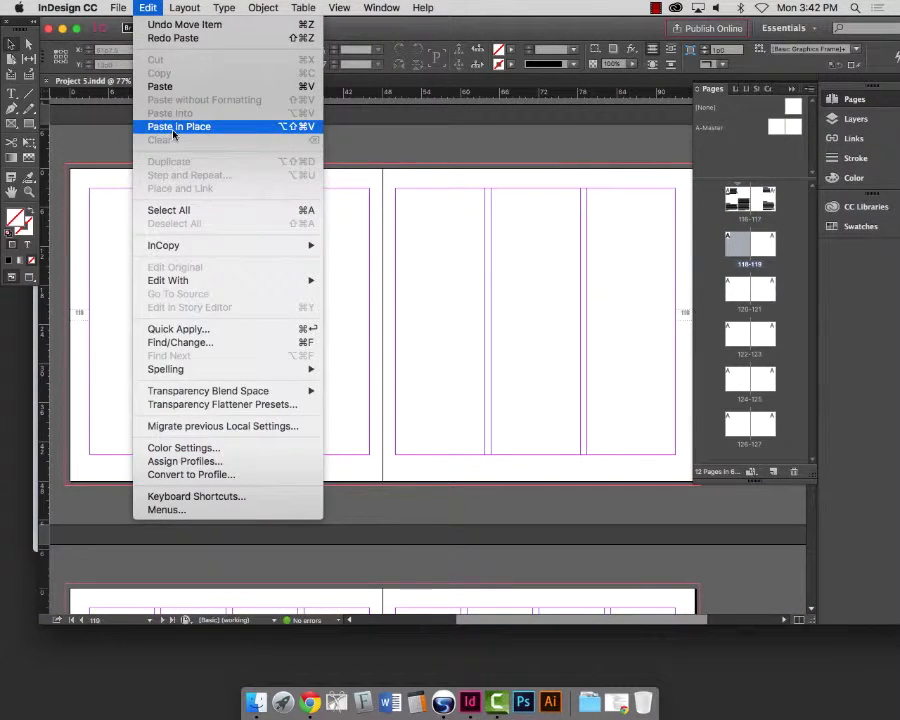
{"action": "left_click", "coordinate": [211, 124]}
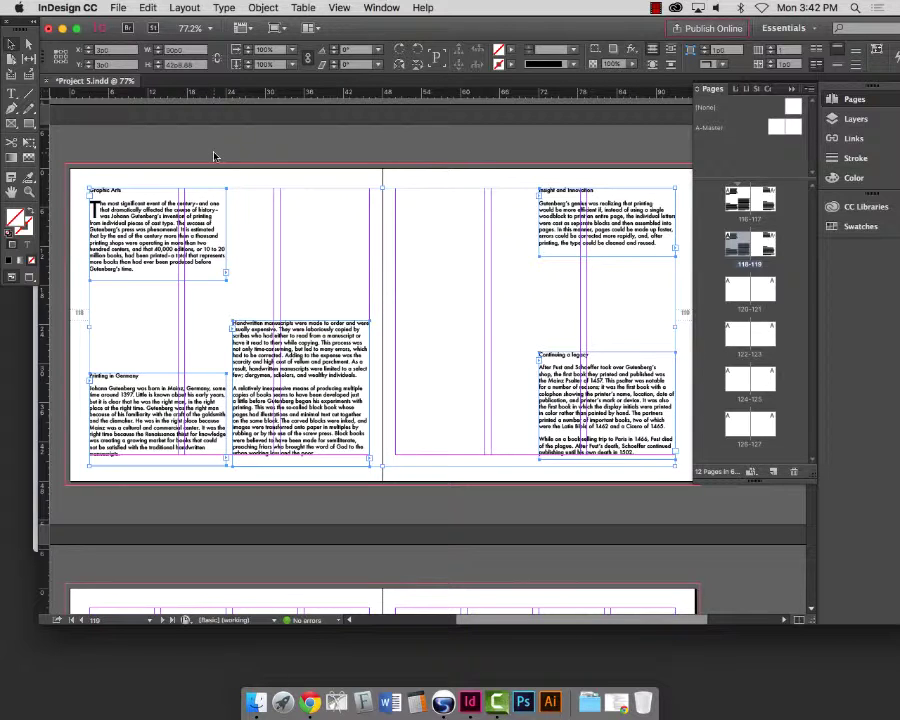
- Move the "Graphic Arts" frame to the top of page 118's second and third columns and resize it to 28p4 by 11p4.5
{"action": "left_click", "coordinate": [269, 208]}
{"action": "left_click_drag", "start_coordinate": [127, 226], "coordinate": [226, 231]}
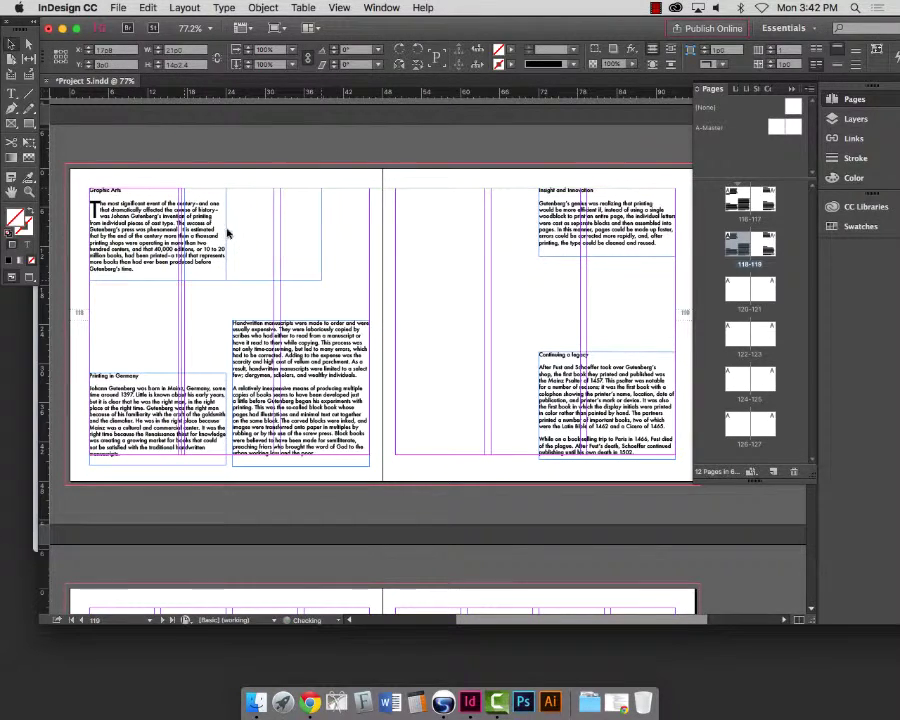
{"action": "left_click_drag", "start_coordinate": [323, 233], "coordinate": [370, 236]}
{"action": "left_click_drag", "start_coordinate": [278, 281], "coordinate": [278, 256]}
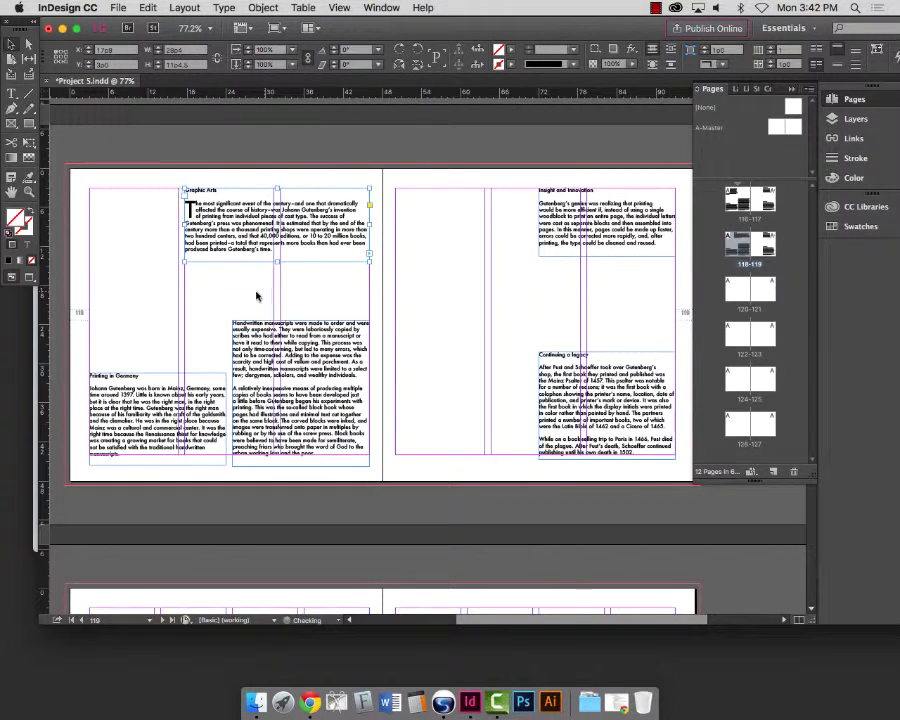
- Fit "Printing in Germany" to page 118's first column, 13p8 by 19p7.2, and "Handwritten manuscripts" to the second, 13p8 by 15p4.5
{"action": "left_click", "coordinate": [187, 411]}
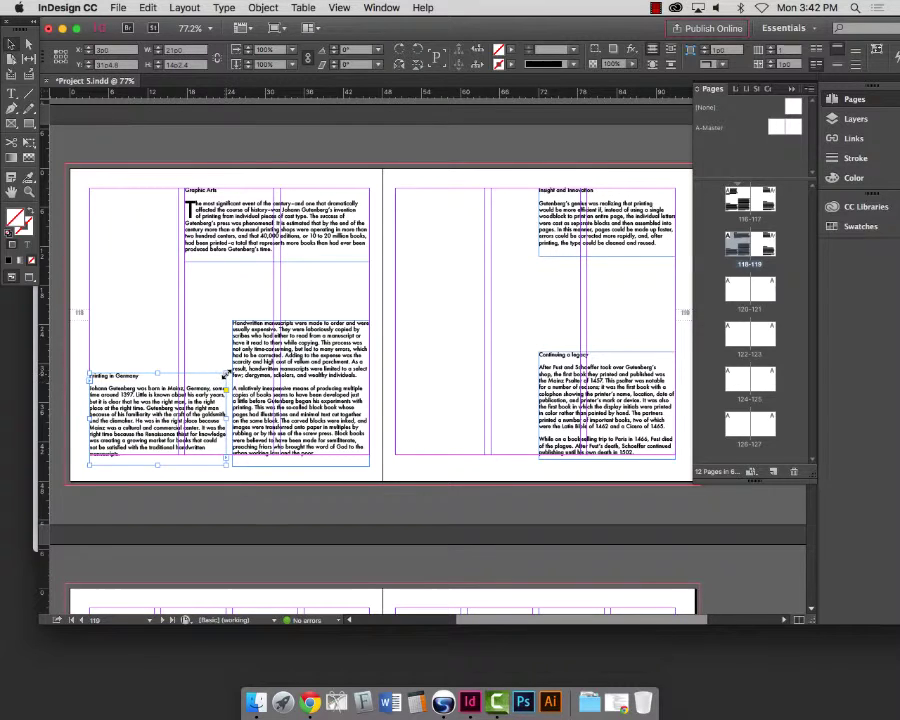
{"action": "left_click_drag", "start_coordinate": [227, 374], "coordinate": [178, 338]}
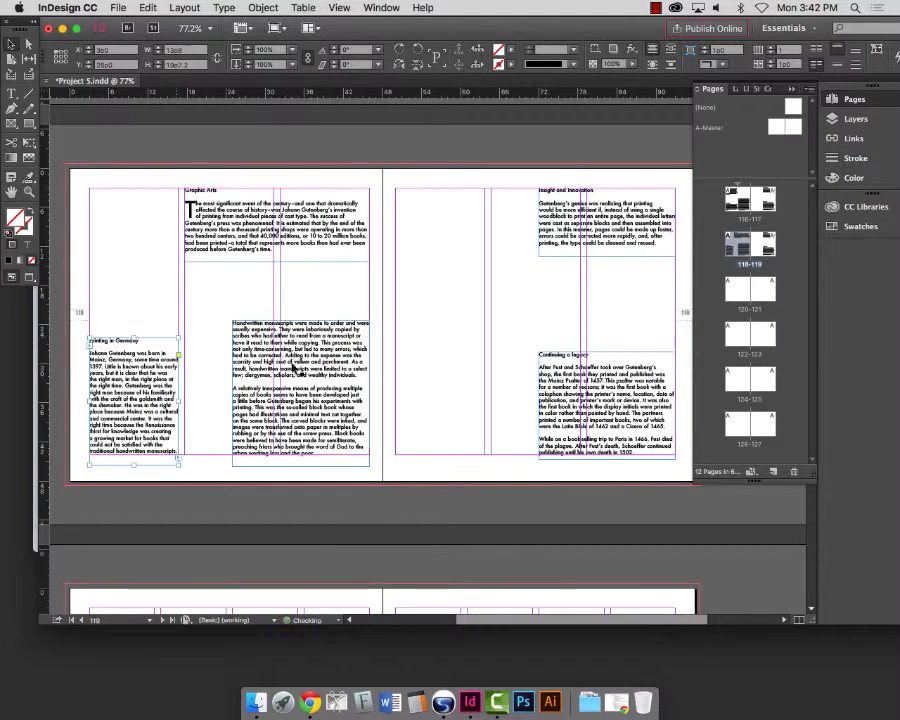
{"action": "left_click", "coordinate": [291, 375]}
{"action": "left_click_drag", "start_coordinate": [291, 375], "coordinate": [243, 382]}
{"action": "left_click_drag", "start_coordinate": [322, 327], "coordinate": [275, 340]}
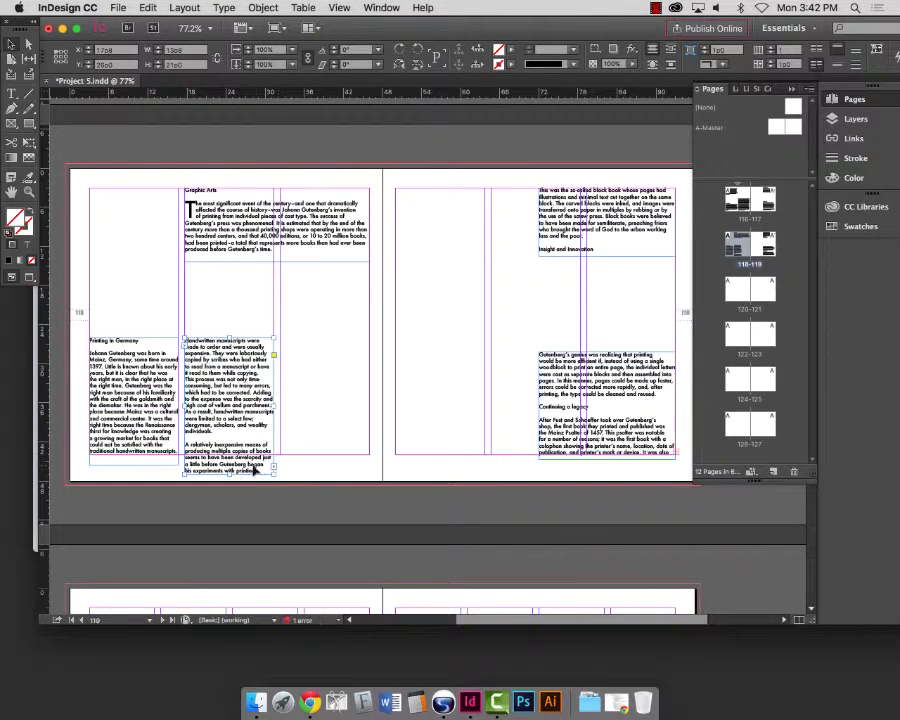
{"action": "left_click_drag", "start_coordinate": [229, 477], "coordinate": [230, 437]}
{"action": "left_click_drag", "start_coordinate": [232, 384], "coordinate": [232, 399]}
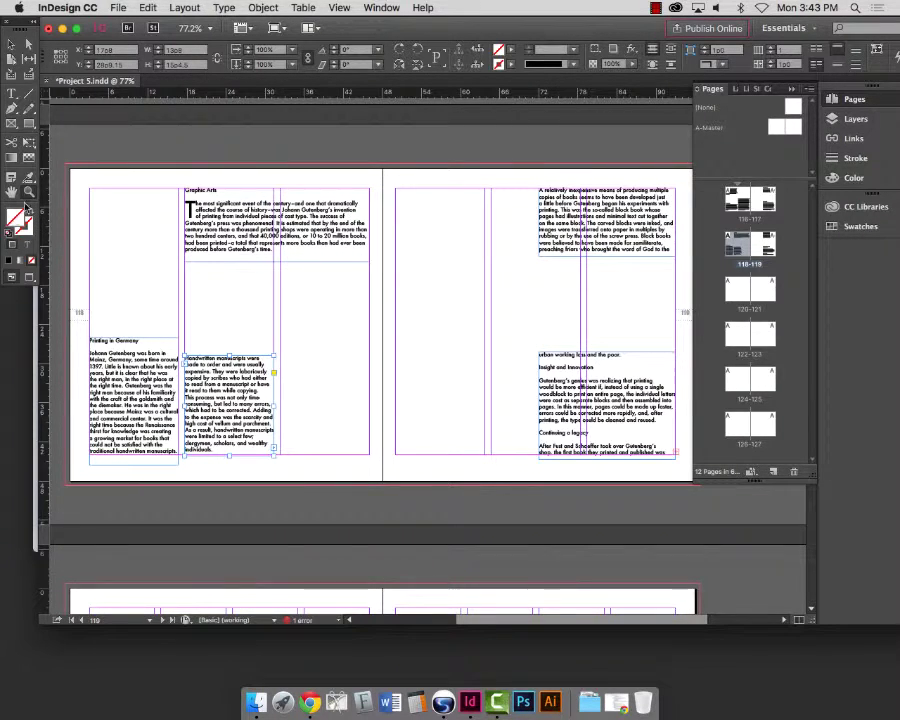
- Thread the "Handwritten manuscripts" overflow into a new frame low in page 118's third column, 13p8 wide and 18p0 high
{"action": "left_click_drag", "start_coordinate": [419, 481], "coordinate": [418, 480]}
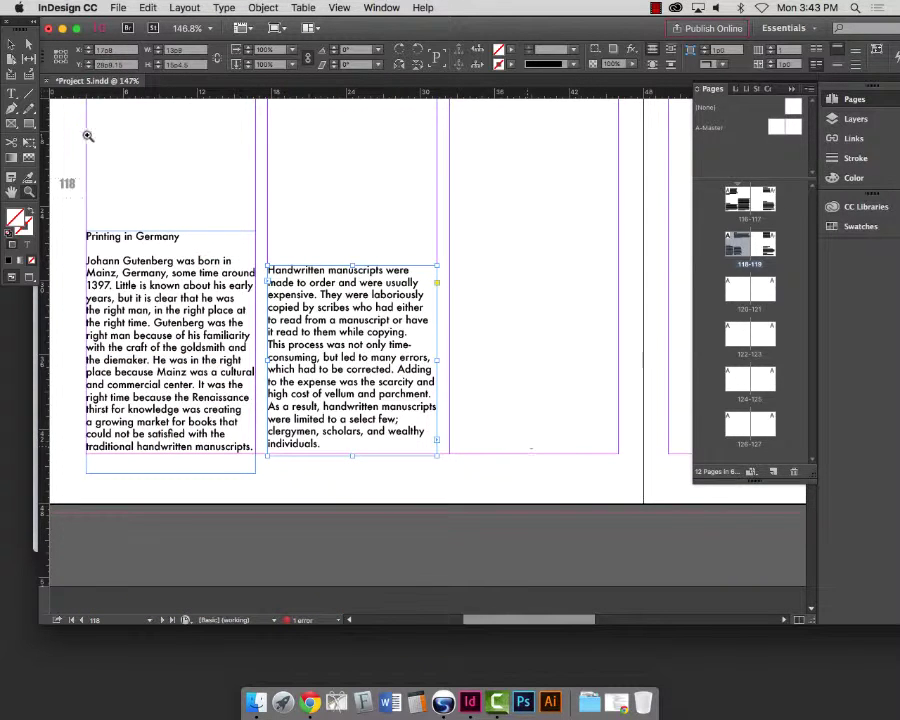
{"action": "left_click", "coordinate": [10, 44]}
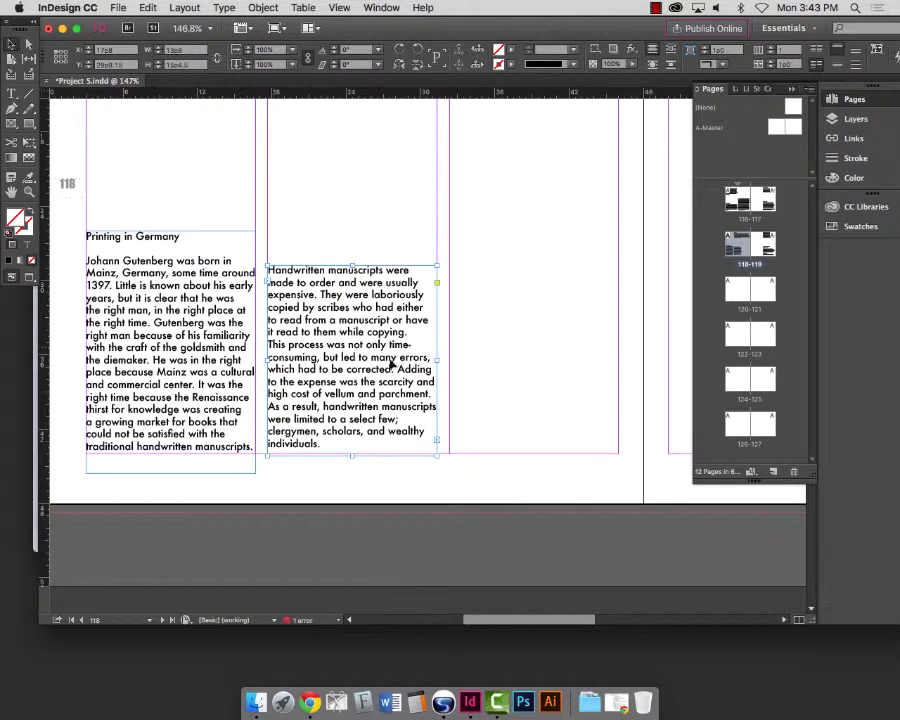
{"action": "left_click", "coordinate": [438, 444]}
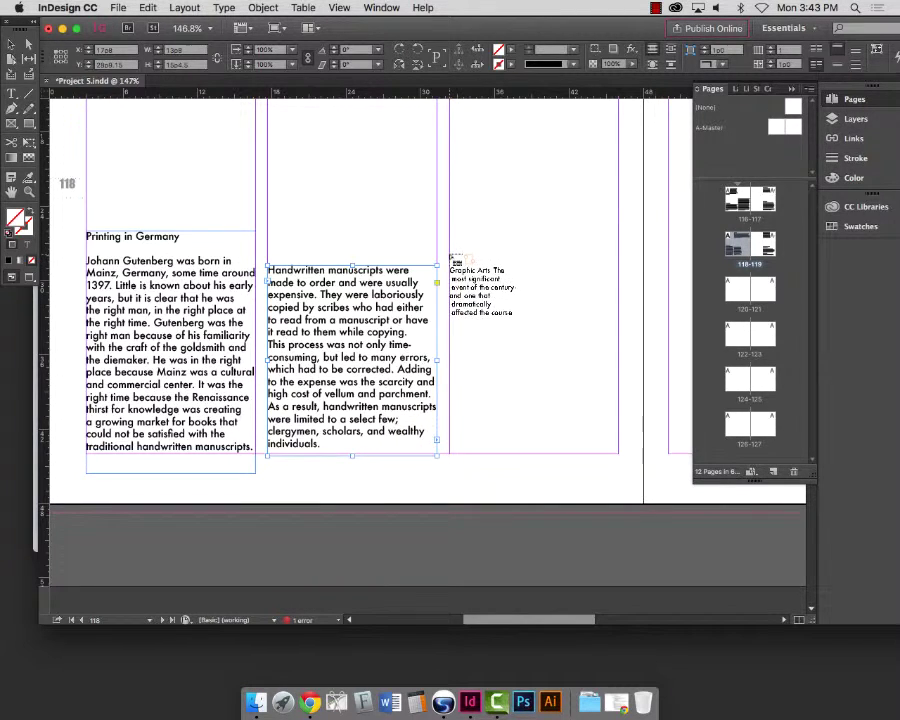
{"action": "left_click_drag", "start_coordinate": [449, 253], "coordinate": [619, 454]}
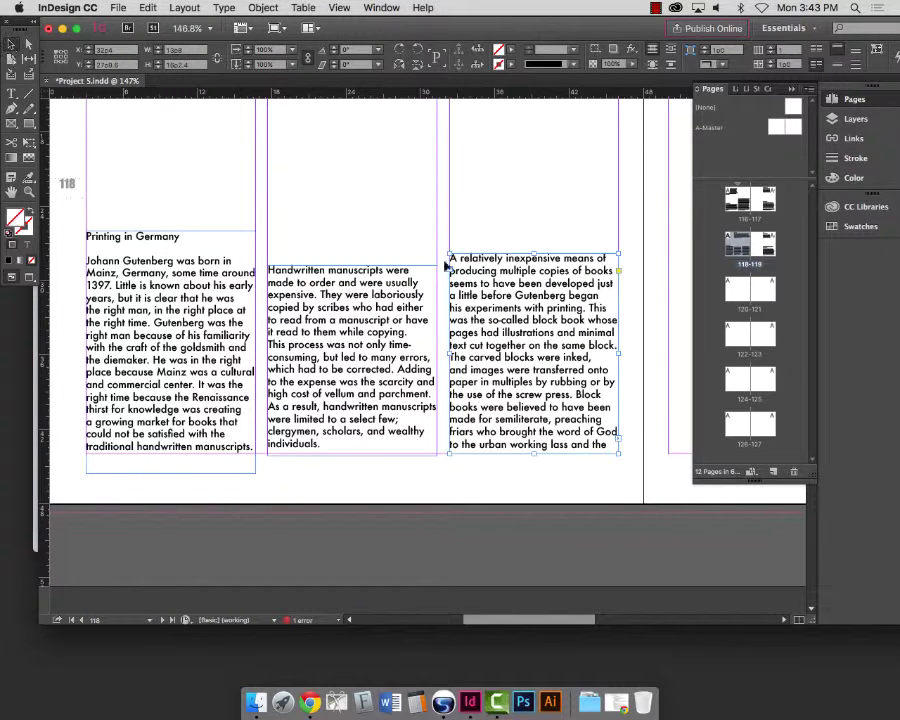
{"action": "left_click_drag", "start_coordinate": [534, 252], "coordinate": [535, 230]}
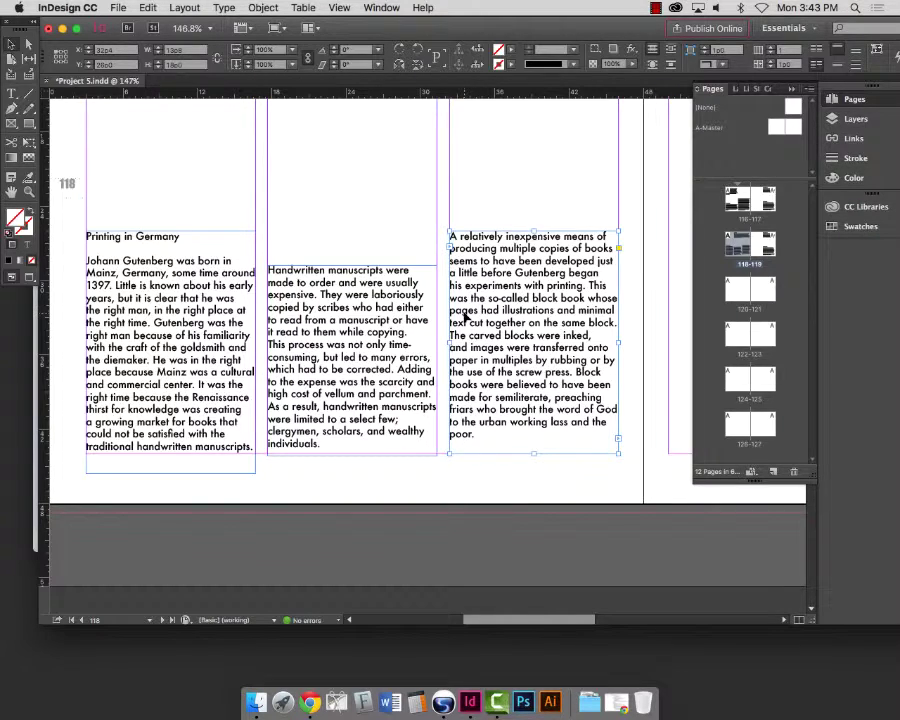
- Widen the "Insight and Innovation" frame to 28p4 across page 119's second and third columns and shorten it to end below its paragraph
{"action": "key", "text": "super+minus"}
{"action": "key", "text": "super+minus"}
{"action": "key", "text": "super+minus"}
{"action": "key", "text": "super+minus"}
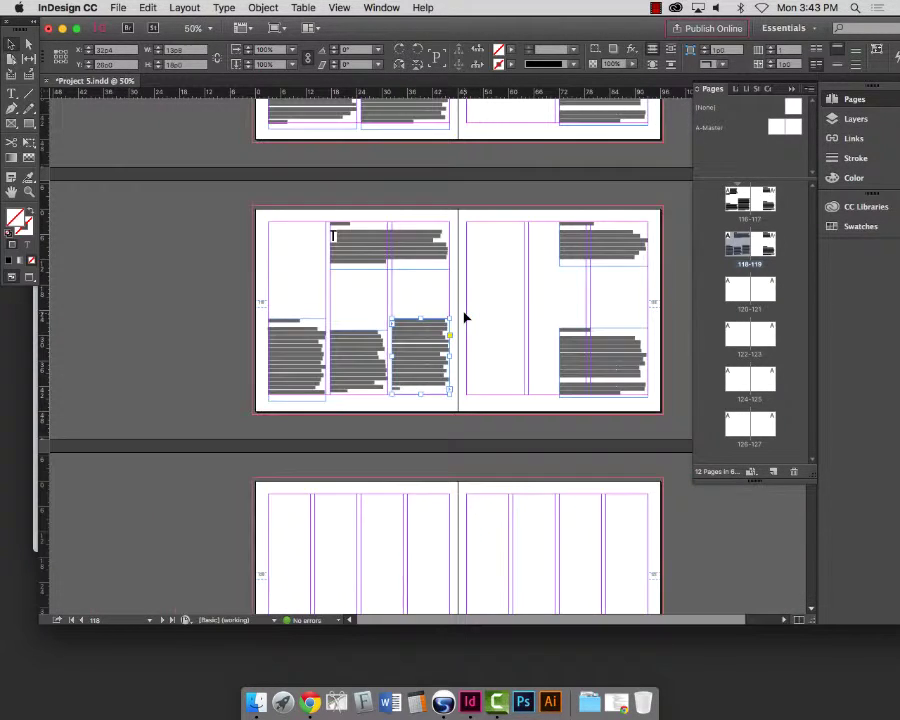
{"action": "left_click", "coordinate": [29, 192]}
{"action": "left_click_drag", "start_coordinate": [283, 225], "coordinate": [719, 406]}
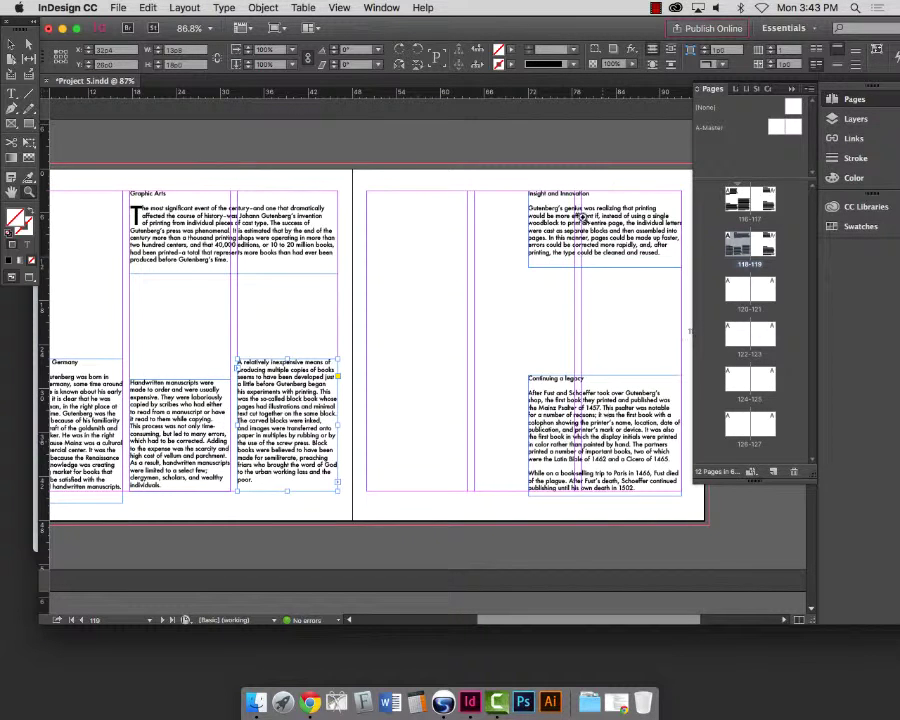
{"action": "key", "text": "v"}
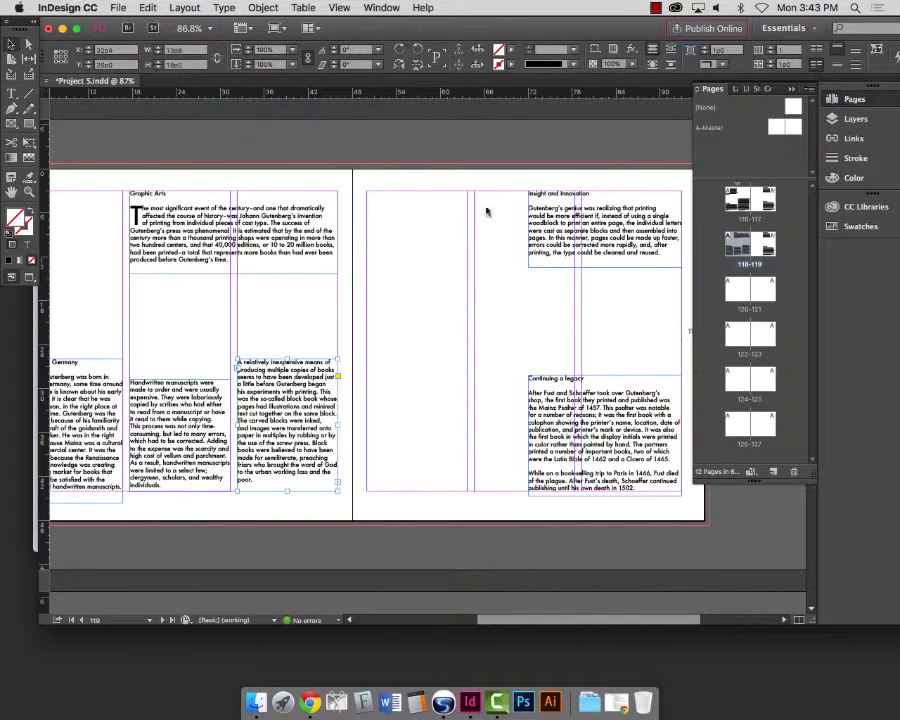
{"action": "left_click", "coordinate": [548, 232]}
{"action": "left_click_drag", "start_coordinate": [525, 230], "coordinate": [474, 230]}
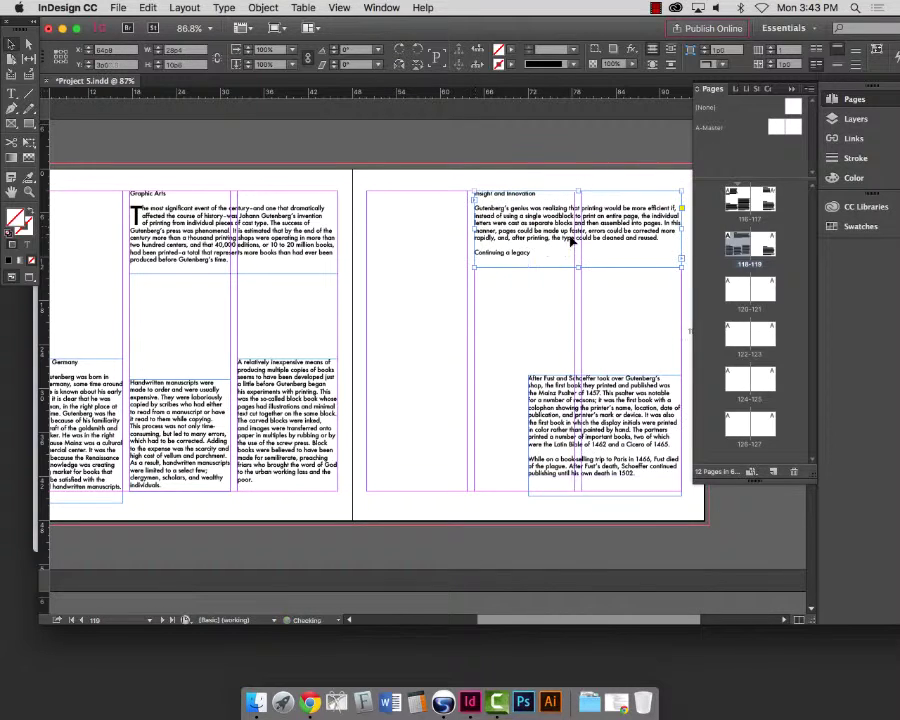
{"action": "left_click_drag", "start_coordinate": [578, 267], "coordinate": [578, 254]}
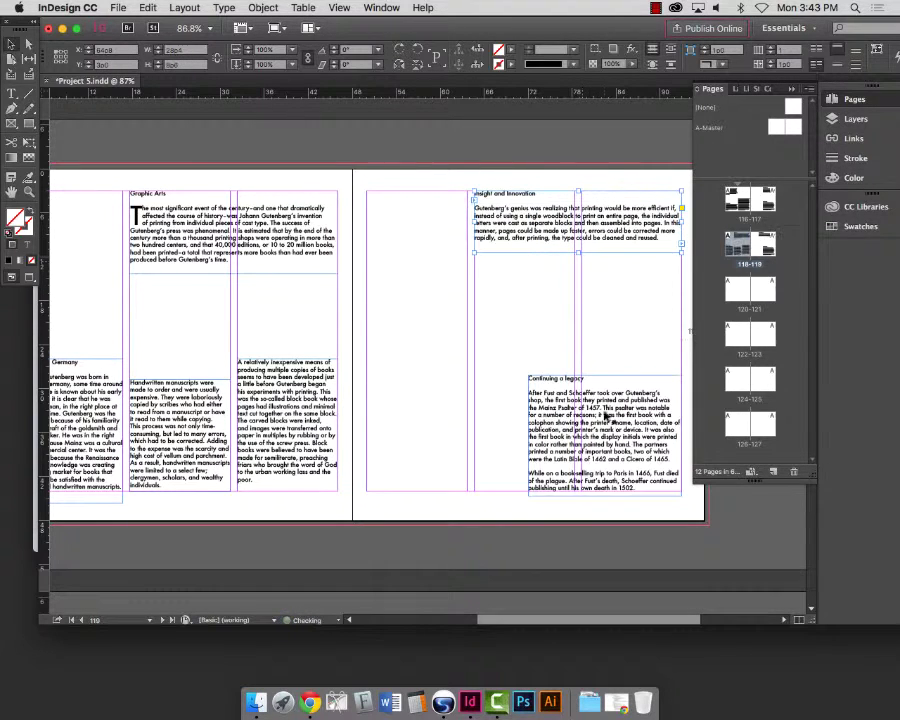
- Widen the "Continuing a legacy" frame to 28p4 across page 119's second and third columns and reduce its height to 14p7.2
{"action": "left_click", "coordinate": [530, 433]}
{"action": "left_click_drag", "start_coordinate": [530, 433], "coordinate": [474, 433]}
{"action": "left_click_drag", "start_coordinate": [579, 374], "coordinate": [579, 389]}
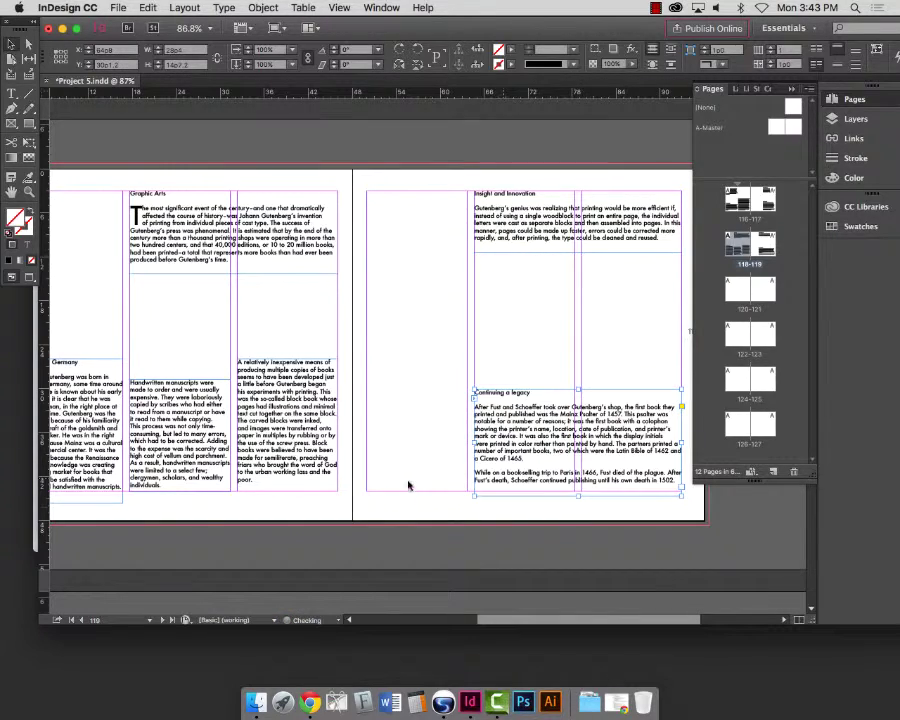
- Align the tops of the lower text frames in page 118's second and third columns at a Y position of 27p1.4
{"action": "scroll", "coordinate": [390, 520], "scroll_direction": "left", "scroll_amount": 5}
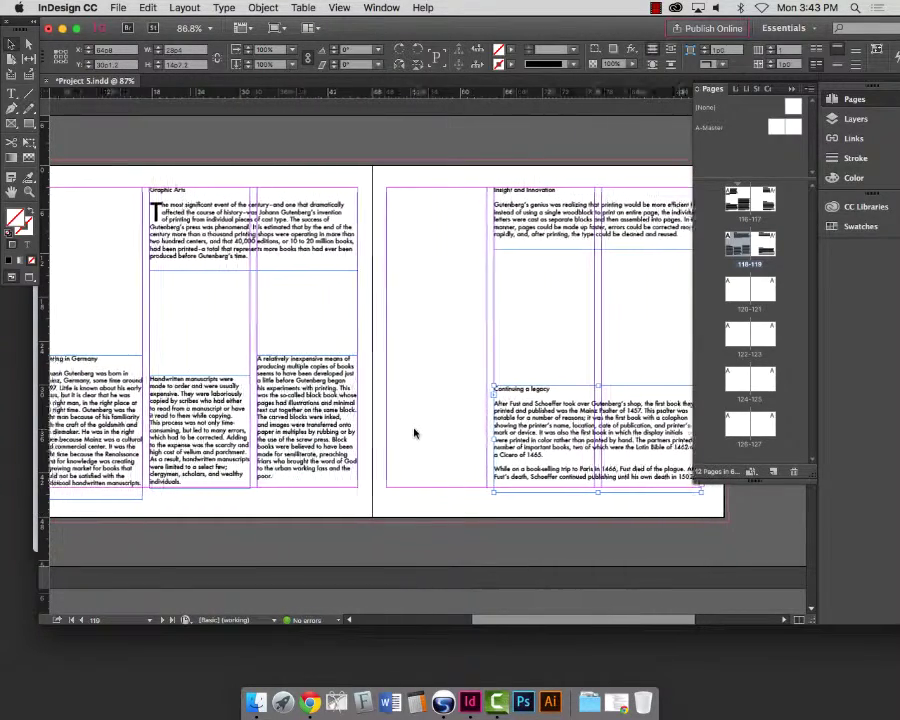
{"action": "left_click_drag", "start_coordinate": [350, 445], "coordinate": [315, 452]}
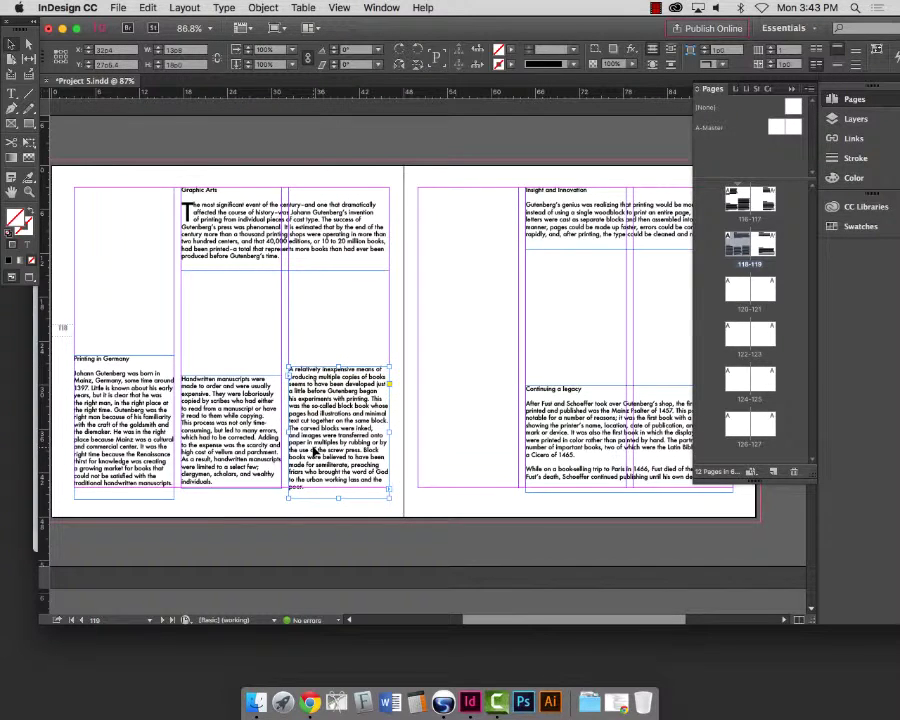
{"action": "key", "text": "Up"}
{"action": "key", "text": "Up"}
{"action": "key", "text": "Up"}
{"action": "key", "text": "Up"}
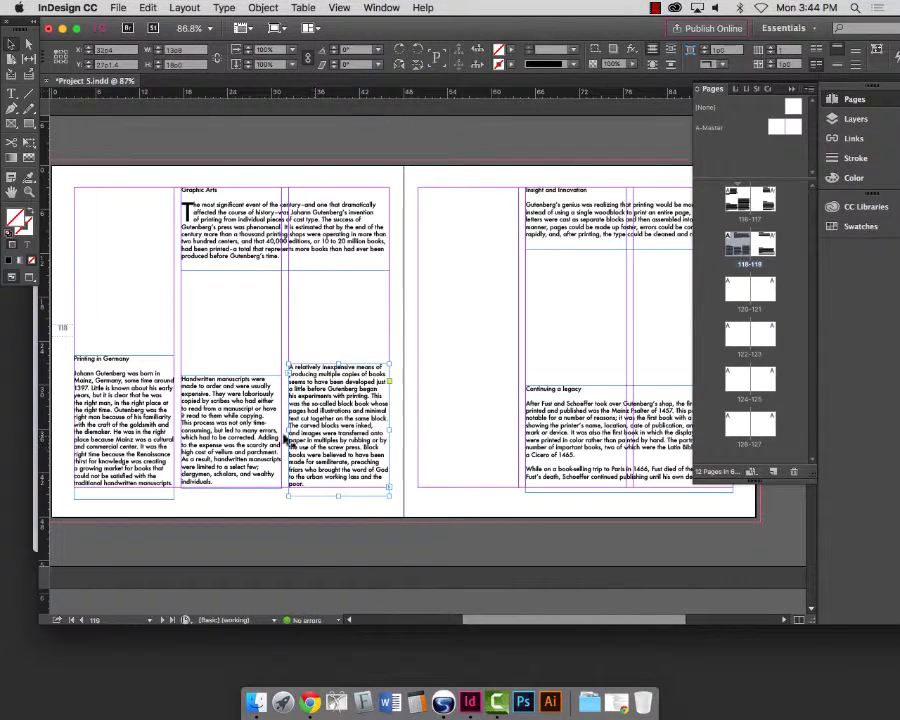
{"action": "left_click_drag", "start_coordinate": [182, 420], "coordinate": [163, 407]}
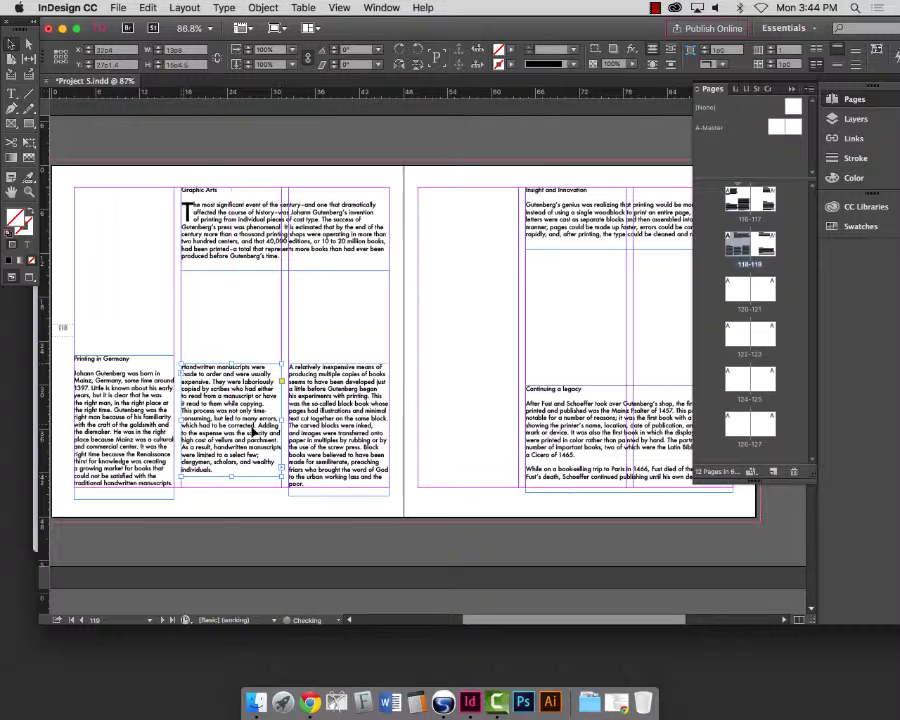
- Nudge the "Printing in Germany" frame up until its body text lines up with the neighbouring columns, and deselect it
{"action": "left_click", "coordinate": [150, 409]}
{"action": "key", "text": "Up"}
{"action": "key", "text": "Up"}
{"action": "key", "text": "Up"}
{"action": "key", "text": "Up"}
{"action": "key", "text": "Up"}
{"action": "key", "text": "Up"}
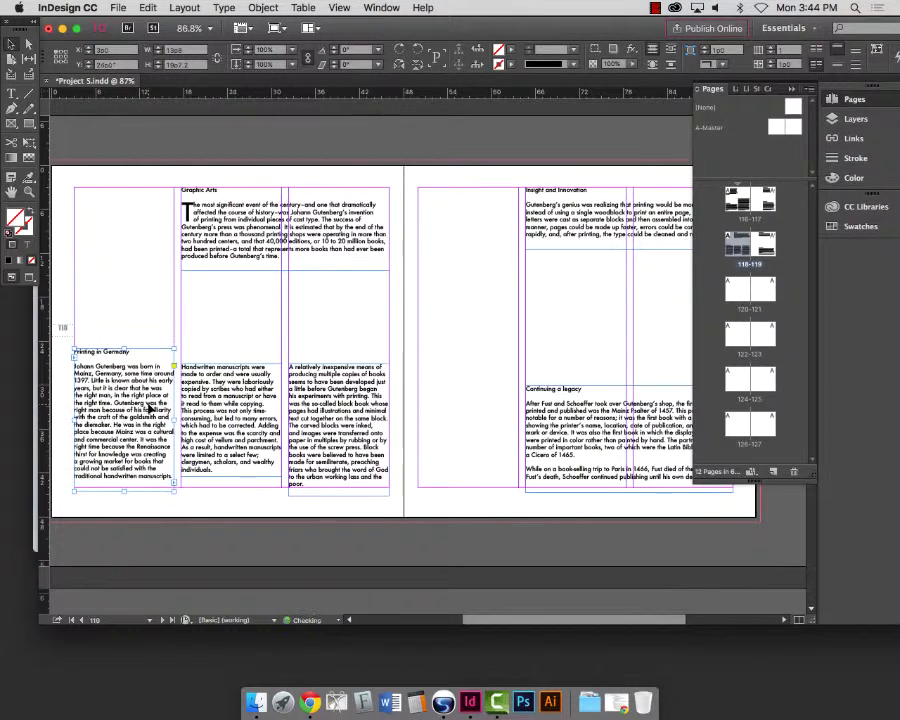
{"action": "left_click", "coordinate": [251, 507]}
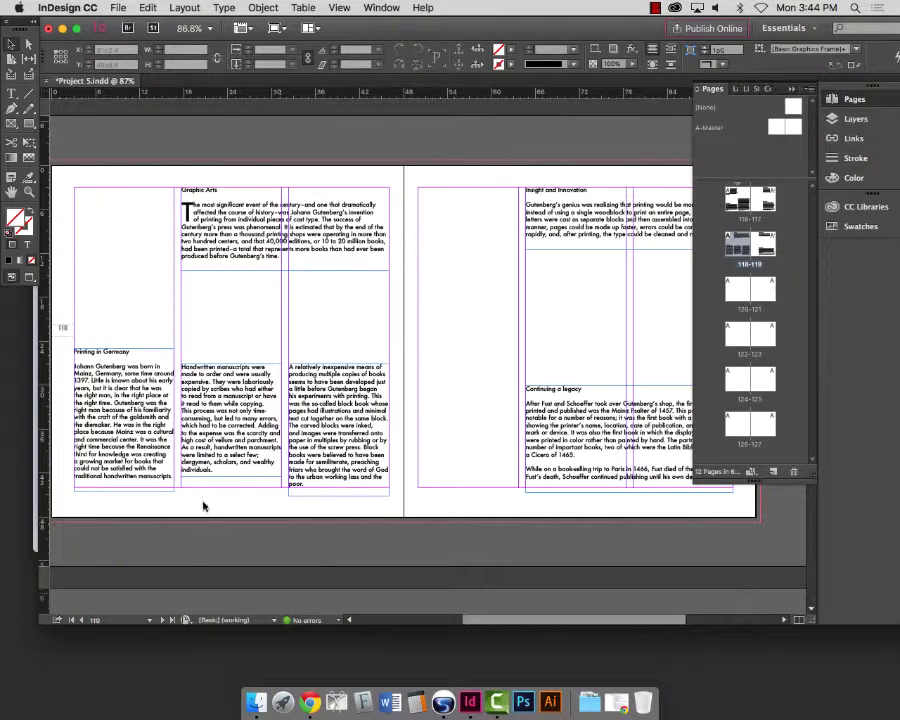
- Preview pages 118 and 119 without guides, review the layout of both pages, and view the four-column spread on pages 120 and 121
{"action": "key", "text": "w"}
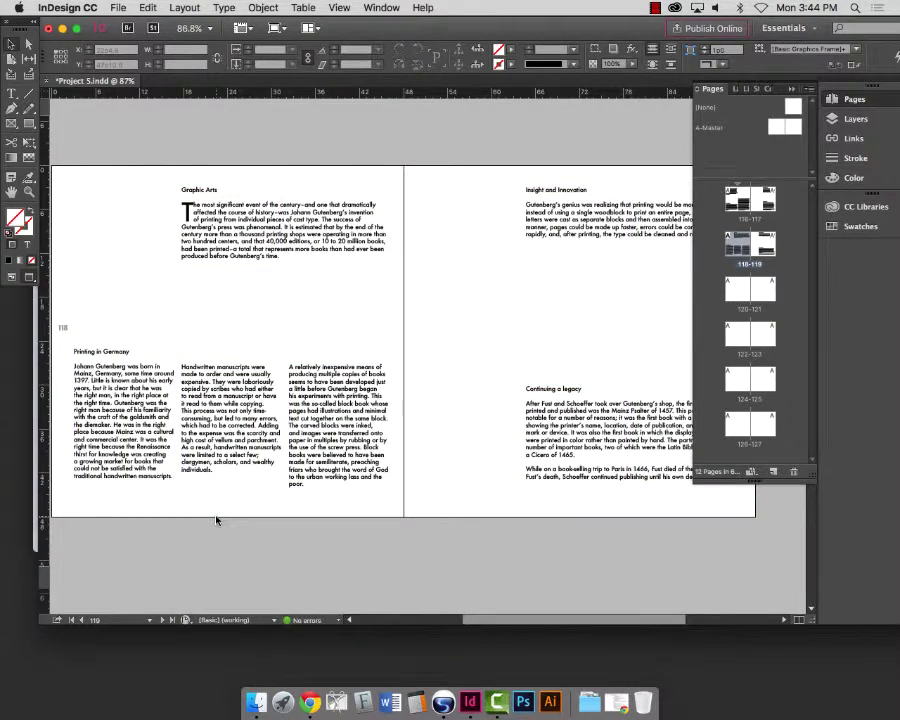
{"action": "key", "text": "w"}
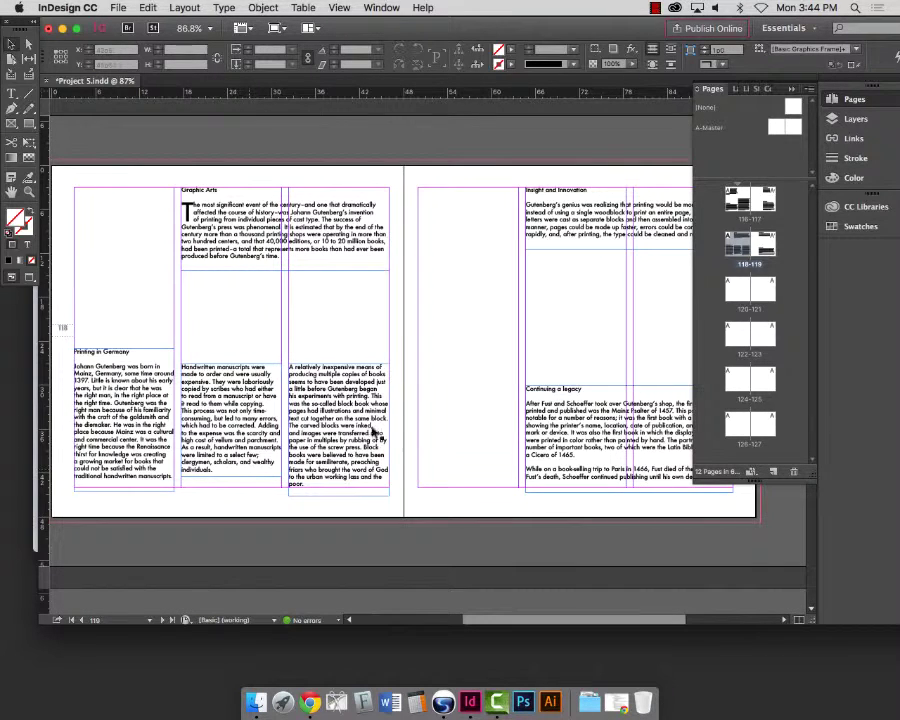
{"action": "scroll", "coordinate": [368, 432], "scroll_direction": "right", "scroll_amount": 3}
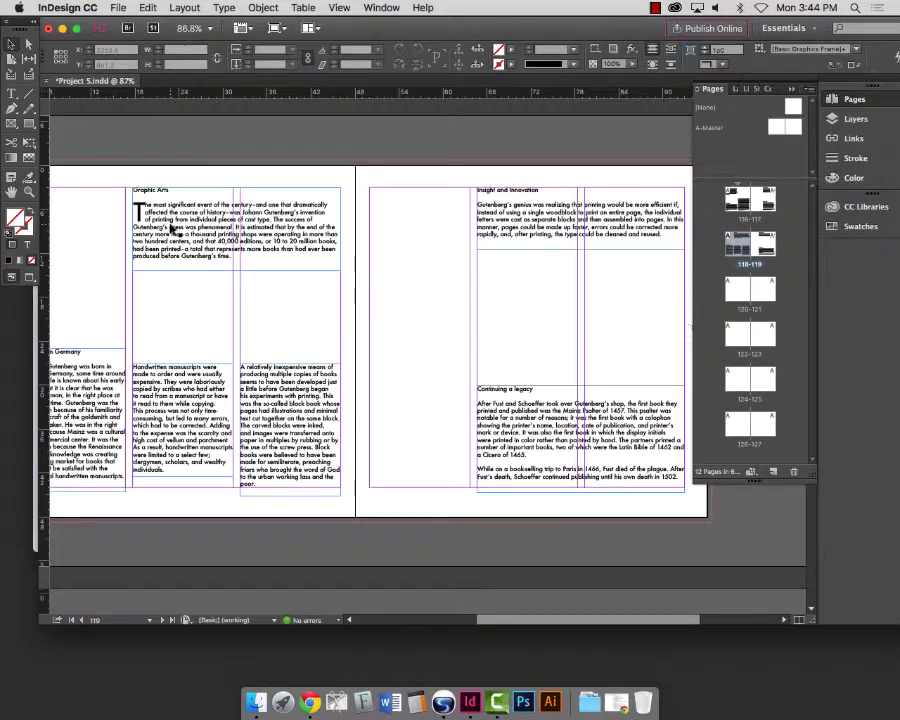
{"action": "scroll", "coordinate": [297, 261], "scroll_direction": "left", "scroll_amount": 6}
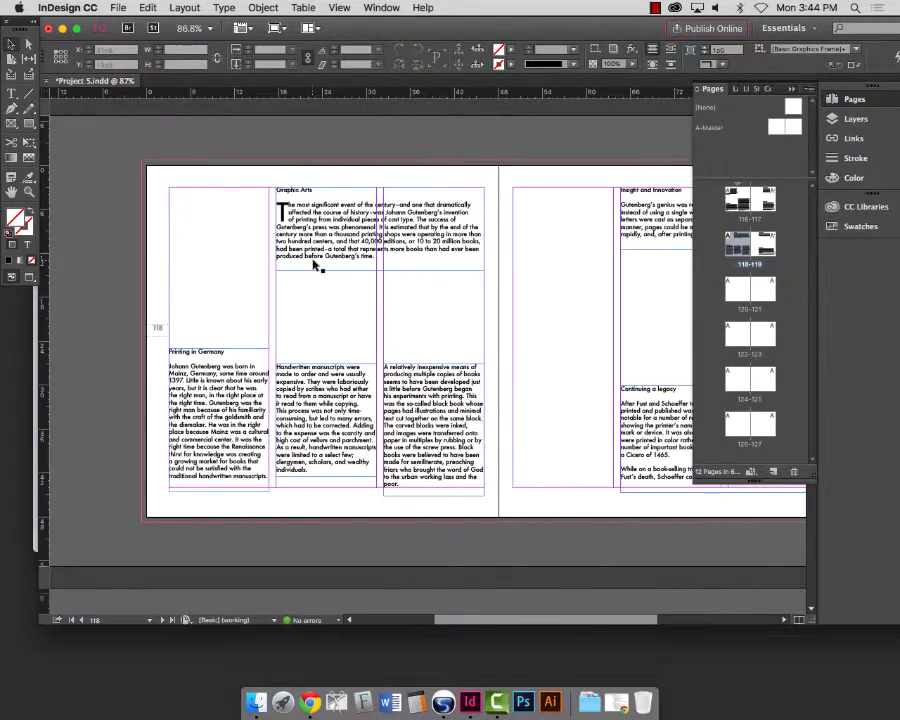
{"action": "scroll", "coordinate": [313, 263], "scroll_direction": "right", "scroll_amount": 15}
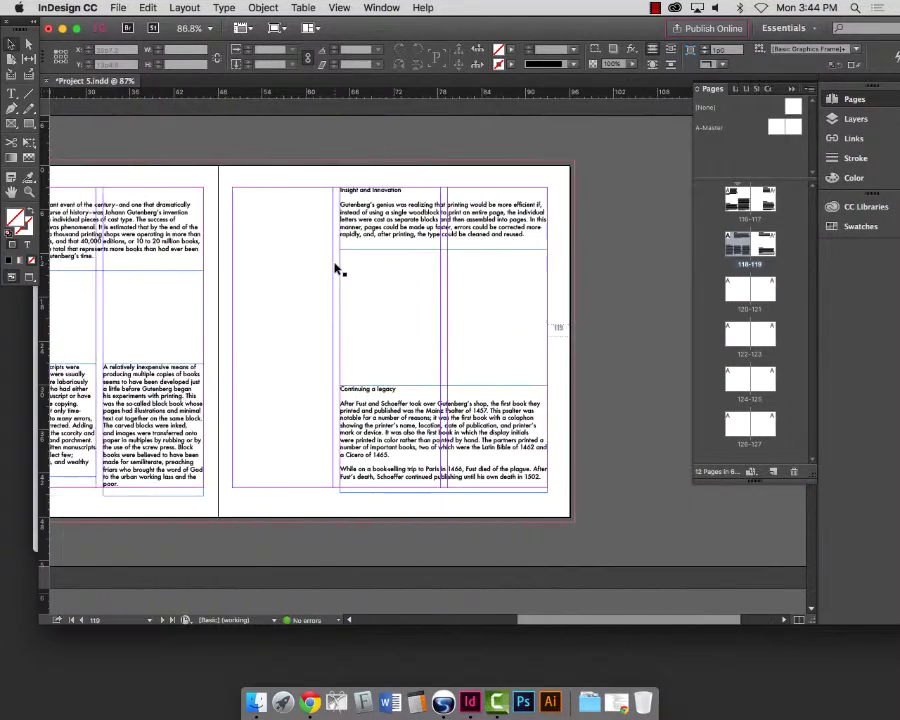
{"action": "scroll", "coordinate": [336, 268], "scroll_direction": "left", "scroll_amount": 9}
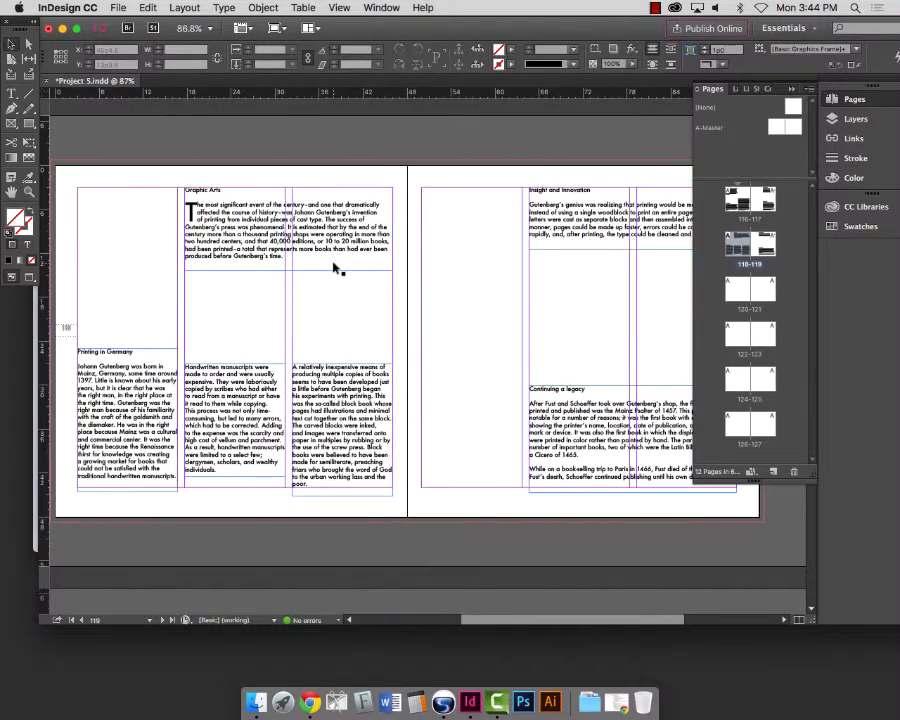
{"action": "scroll", "coordinate": [334, 267], "scroll_direction": "right", "scroll_amount": 6}
{"action": "scroll", "coordinate": [333, 266], "scroll_direction": "down", "scroll_amount": 15}
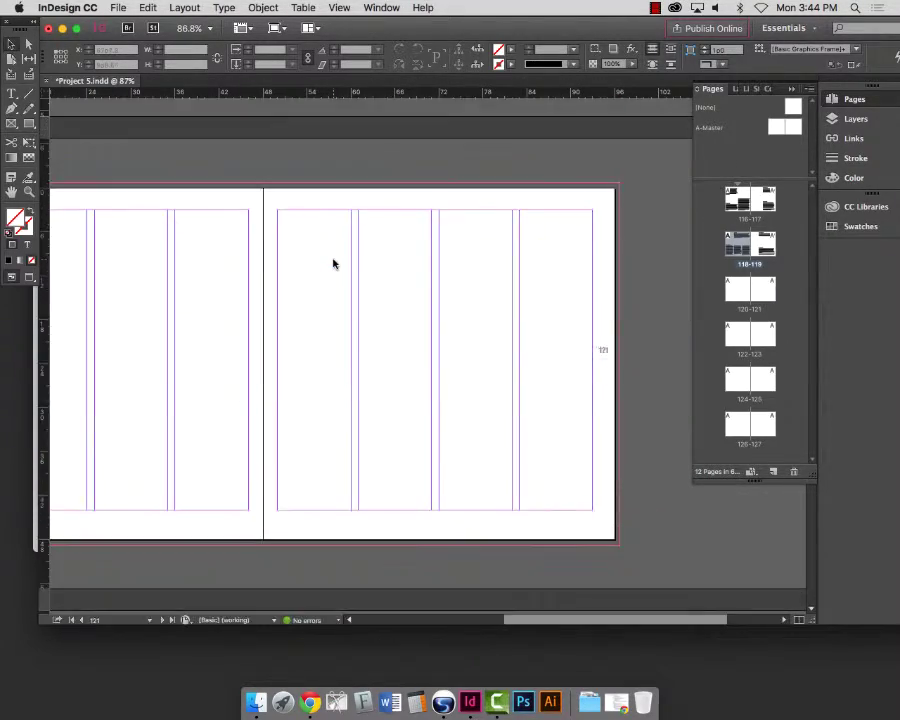
- Set the first-line indent of the three body paragraphs under "Printing in Germany" on page 118 to 0p9
{"action": "scroll", "coordinate": [333, 265], "scroll_direction": "up", "scroll_amount": 9}
{"action": "scroll", "coordinate": [333, 265], "scroll_direction": "up", "scroll_amount": 6}
{"action": "scroll", "coordinate": [258, 268], "scroll_direction": "left", "scroll_amount": 8}
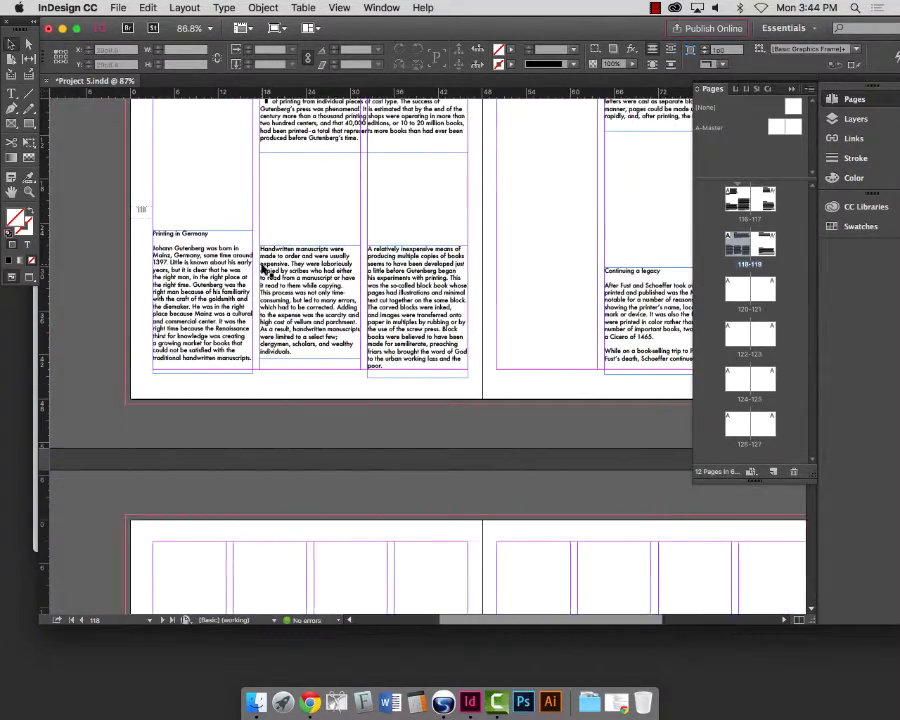
{"action": "scroll", "coordinate": [262, 270], "scroll_direction": "right", "scroll_amount": 10}
{"action": "scroll", "coordinate": [263, 270], "scroll_direction": "down", "scroll_amount": 3}
{"action": "scroll", "coordinate": [265, 266], "scroll_direction": "up", "scroll_amount": 4}
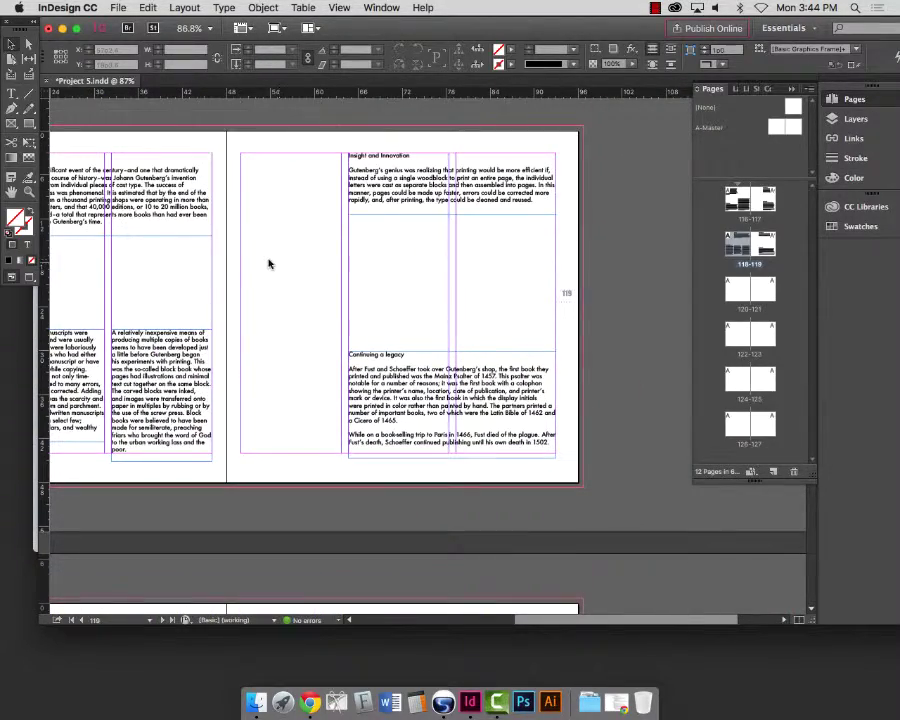
{"action": "scroll", "coordinate": [272, 264], "scroll_direction": "left", "scroll_amount": 10}
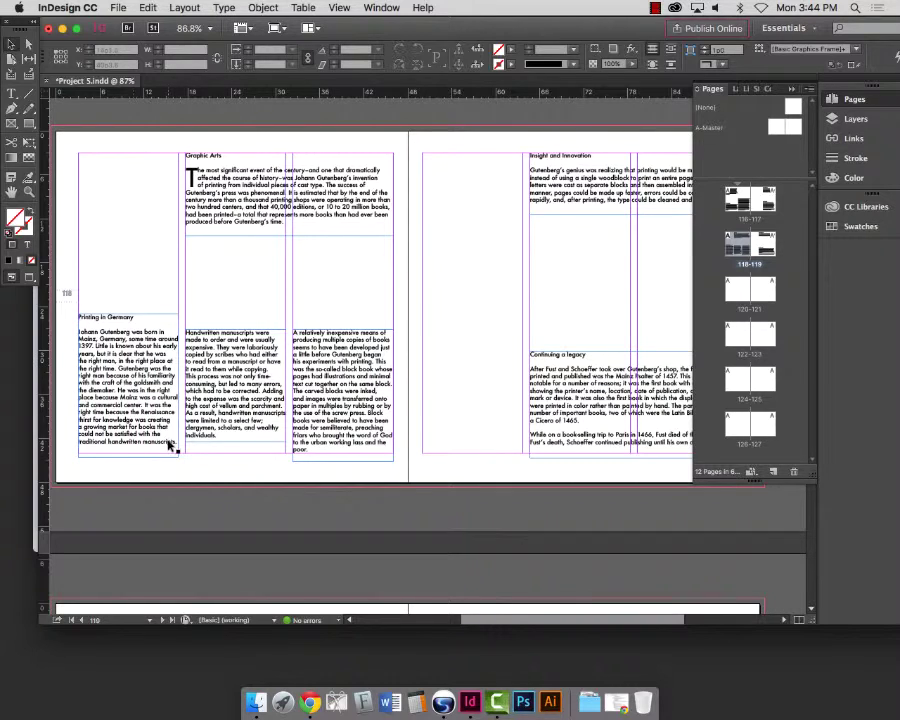
{"action": "key", "text": "t"}
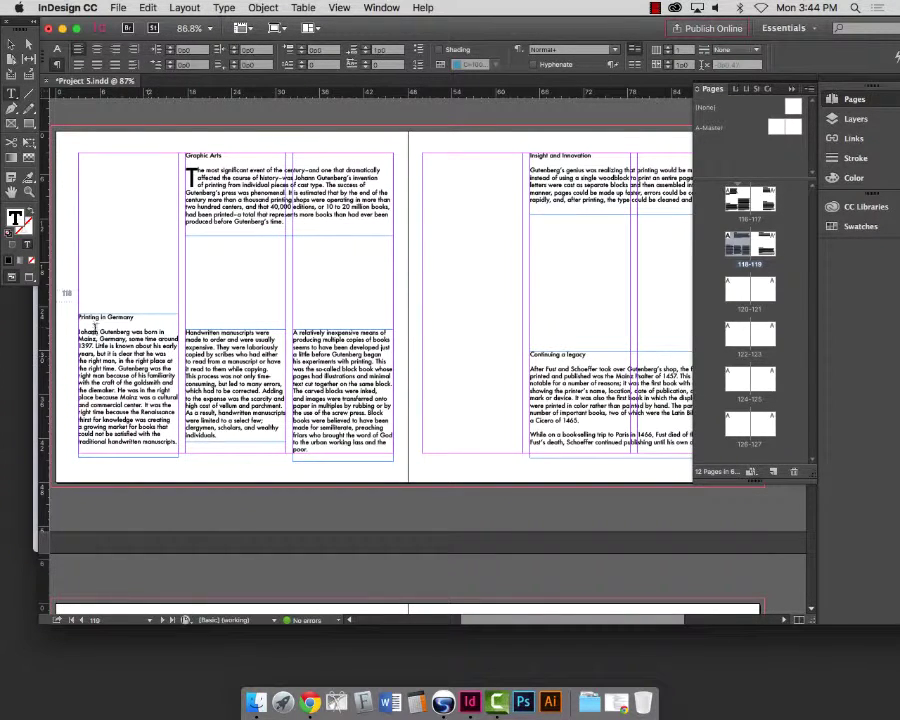
{"action": "left_click_drag", "start_coordinate": [78, 331], "coordinate": [407, 409]}
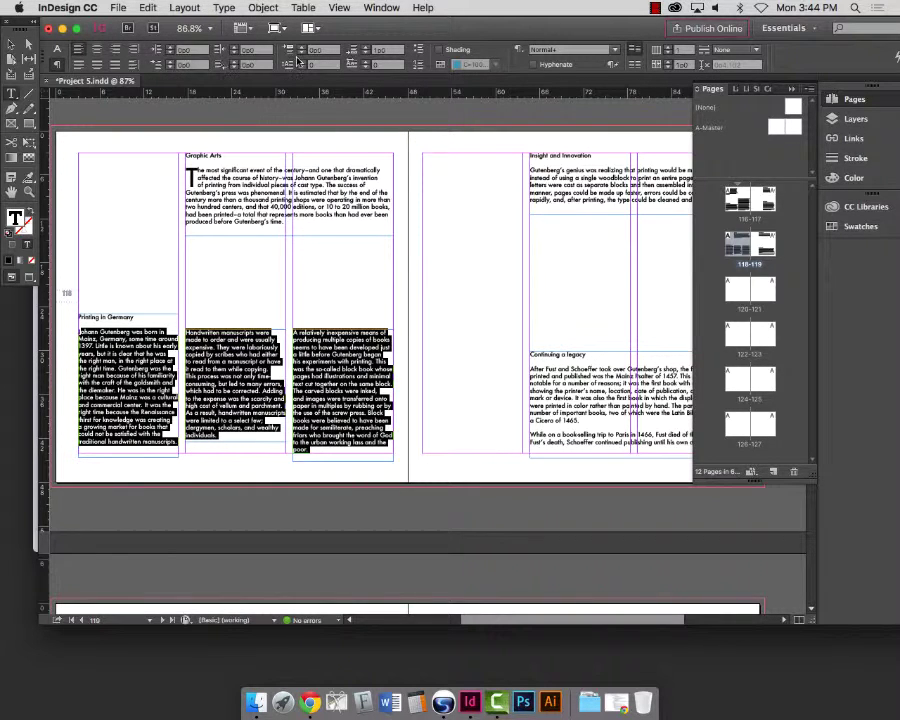
{"action": "left_click", "coordinate": [305, 52]}
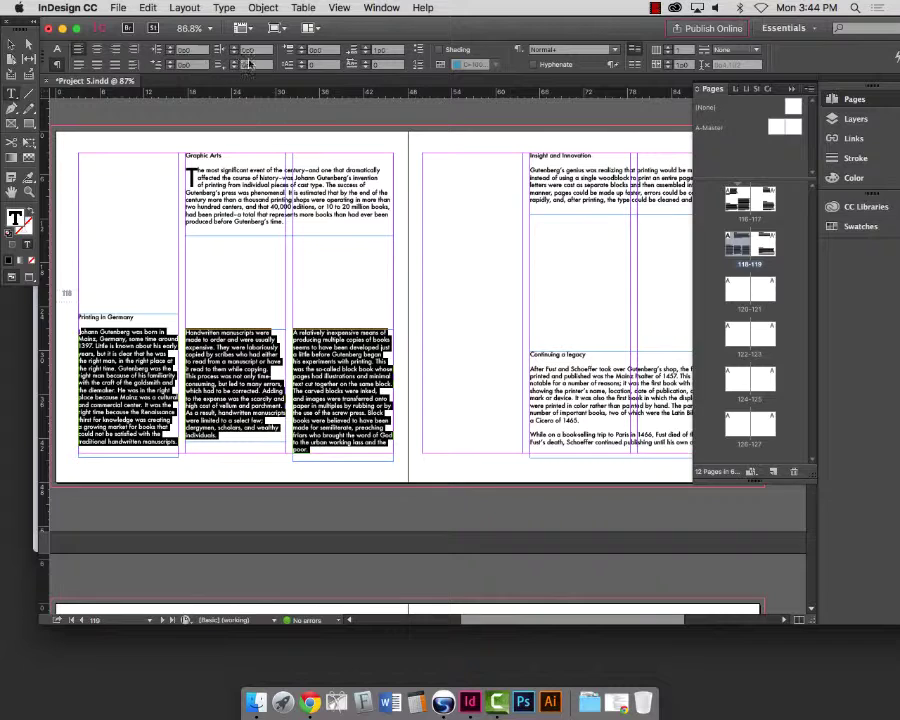
{"action": "left_click", "coordinate": [170, 64]}
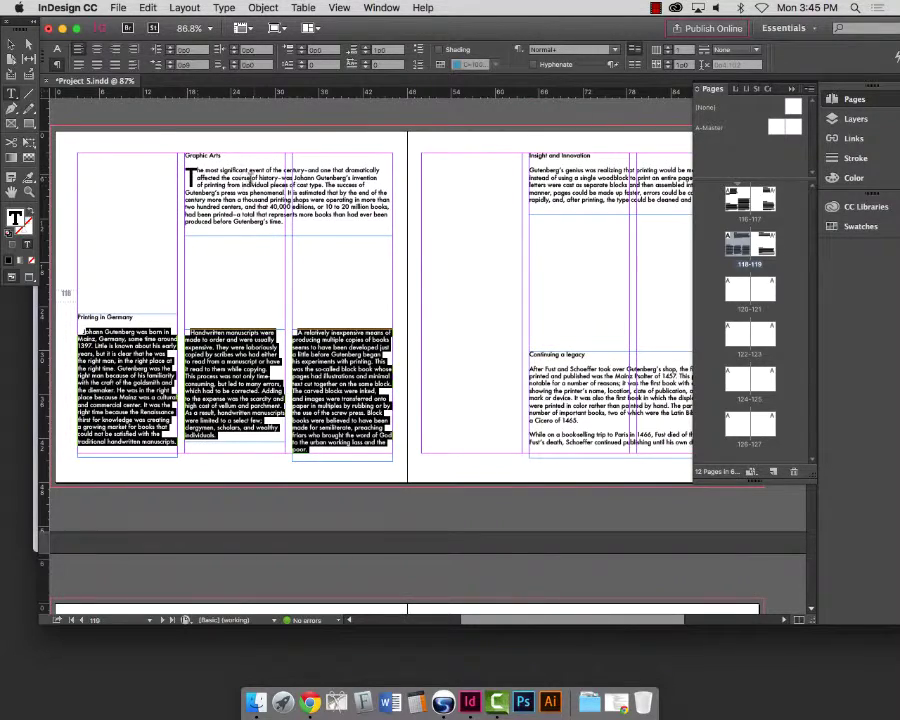
- Set the first-line indent of the "Insight and Innovation" body paragraph on page 119 to 0p9
{"action": "scroll", "coordinate": [177, 128], "scroll_direction": "down", "scroll_amount": 1}
{"action": "scroll", "coordinate": [370, 300], "scroll_direction": "right", "scroll_amount": 2}
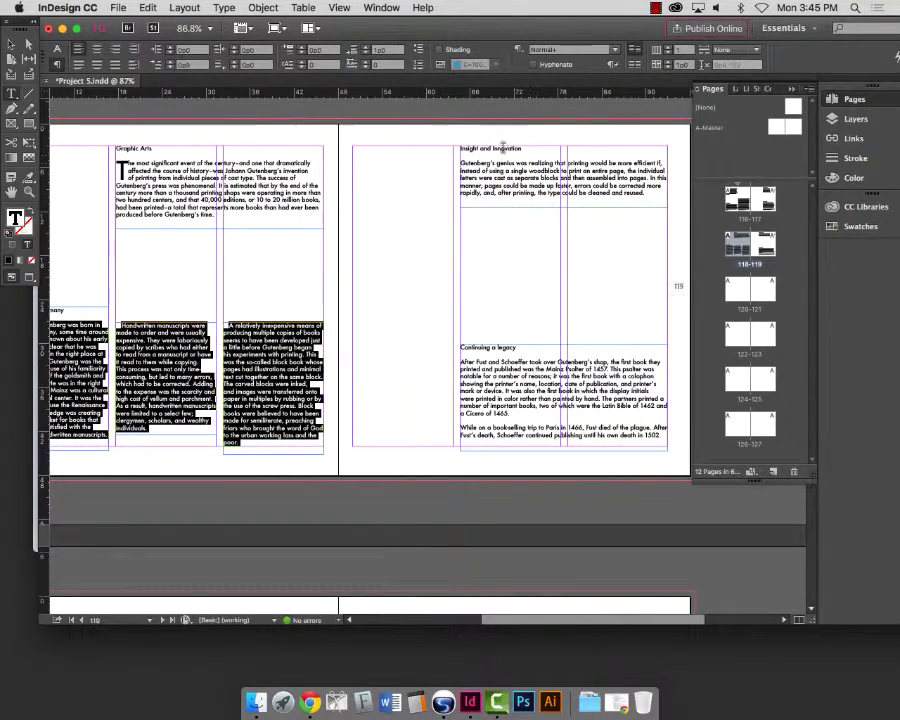
{"action": "left_click_drag", "start_coordinate": [461, 162], "coordinate": [652, 201]}
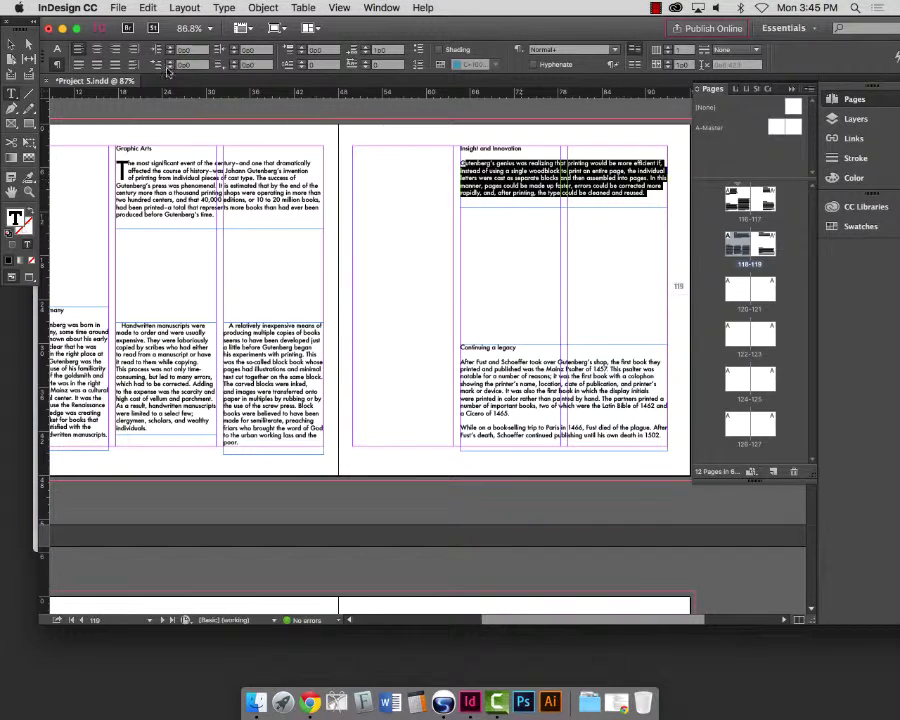
{"action": "left_click_drag", "start_coordinate": [140, 331], "coordinate": [209, 356]}
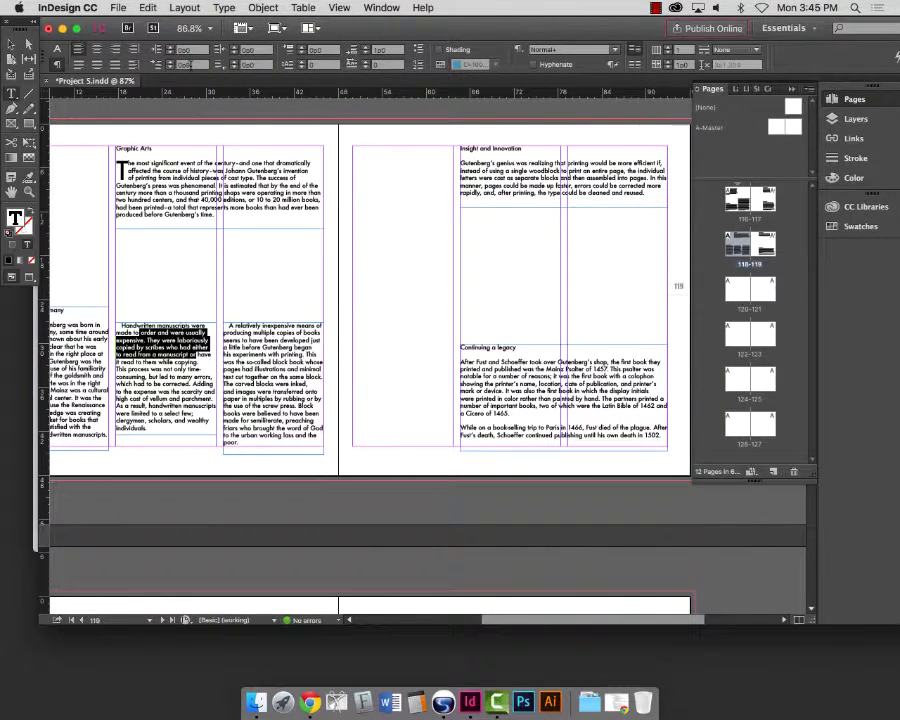
{"action": "left_click", "coordinate": [462, 161]}
{"action": "left_click_drag", "start_coordinate": [460, 161], "coordinate": [624, 204]}
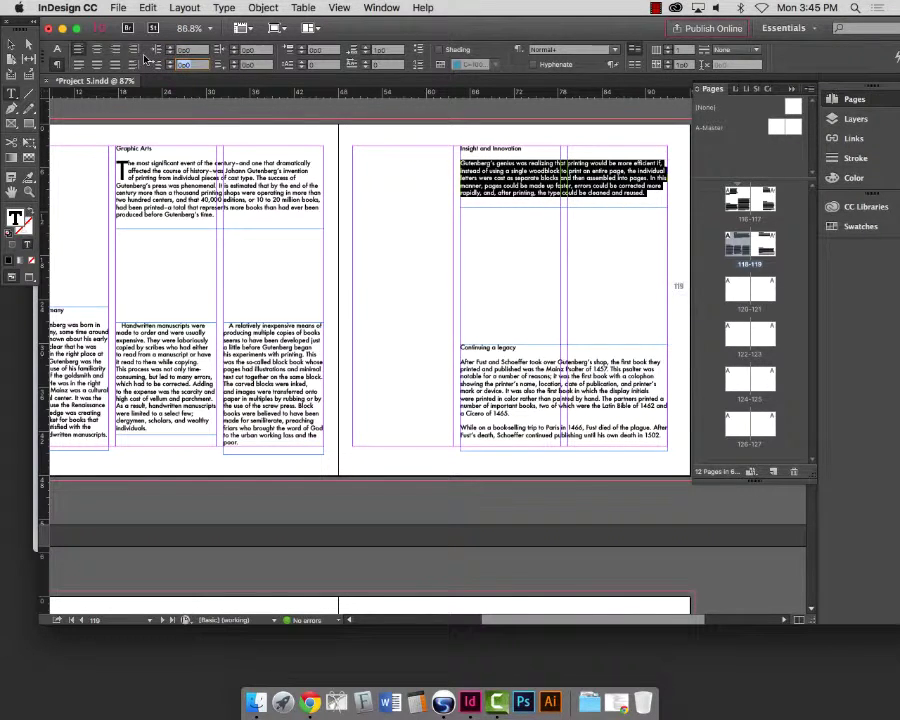
{"action": "left_click", "coordinate": [182, 63]}
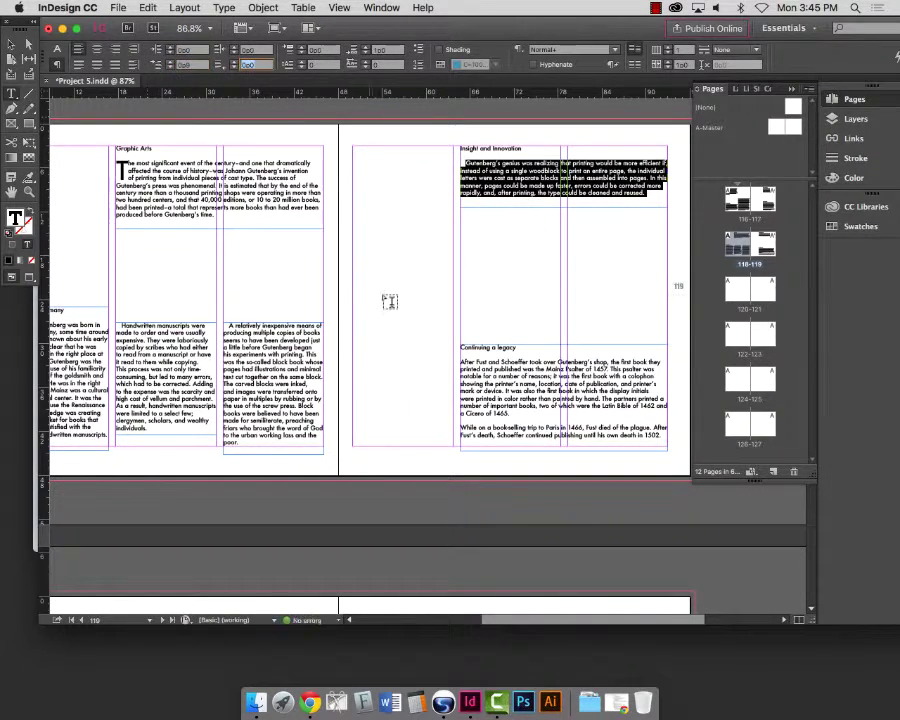
- Set the first-line indent of both "Continuing a legacy" paragraphs to 0p9 and clear the text selection
{"action": "left_click_drag", "start_coordinate": [461, 361], "coordinate": [679, 445]}
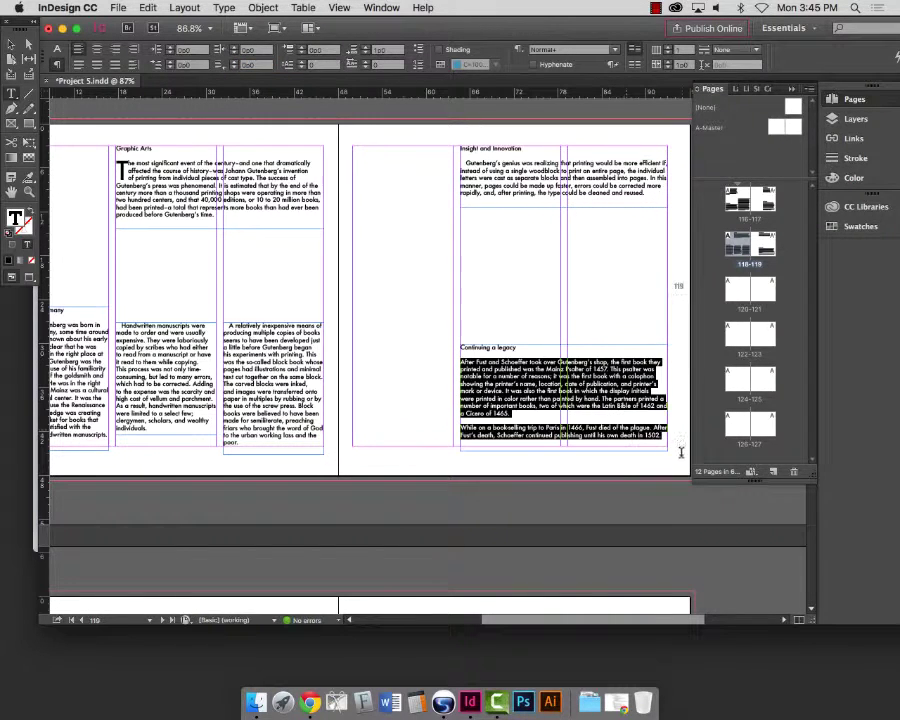
{"action": "left_click", "coordinate": [172, 64]}
{"action": "type", "text": "0p9"}
{"action": "key", "text": "Return"}
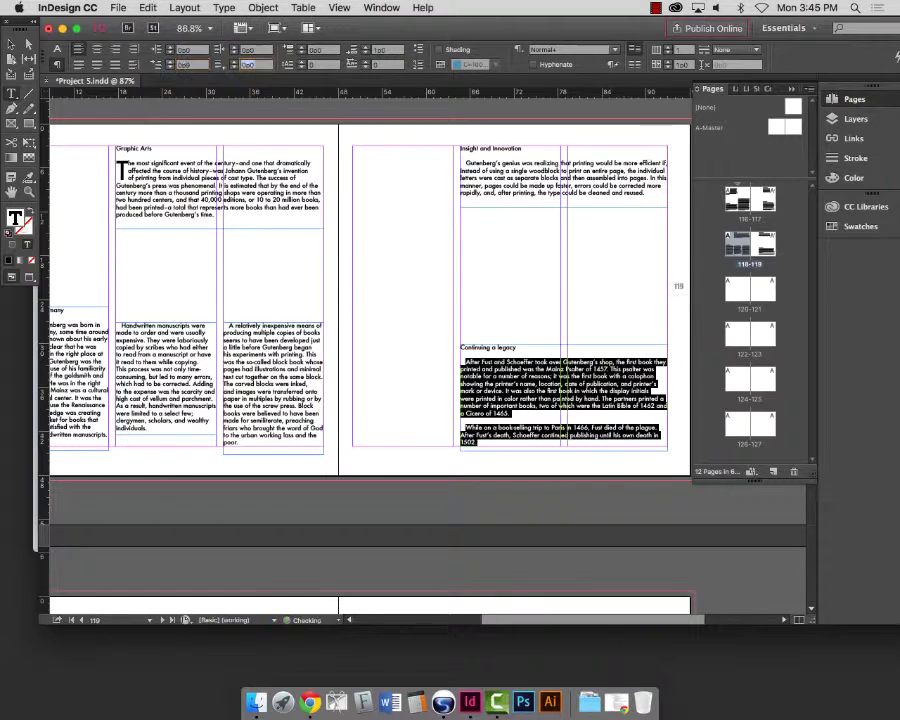
{"action": "left_click", "coordinate": [519, 228]}
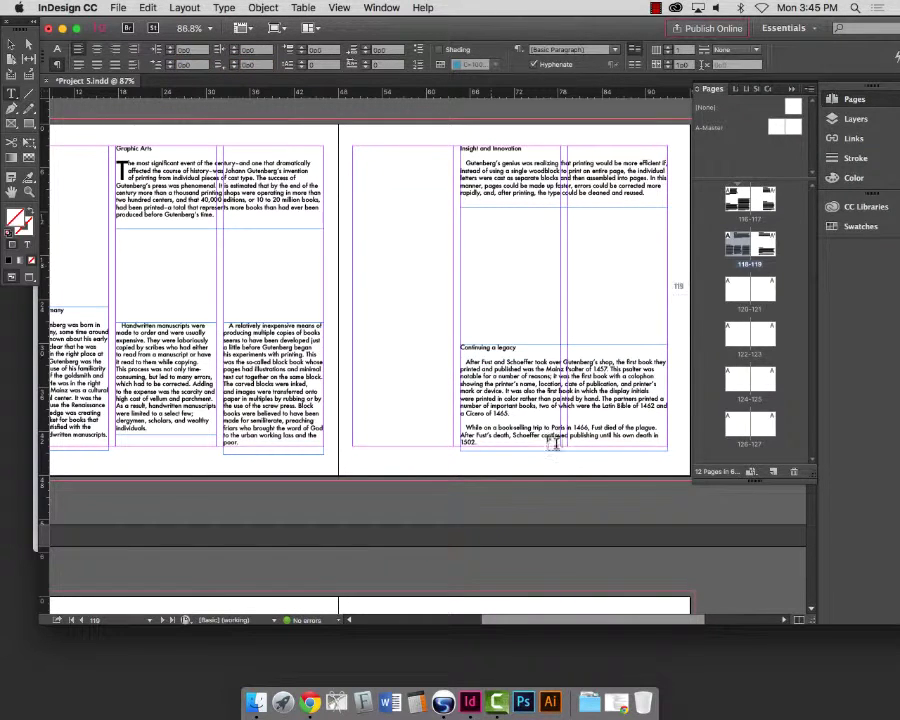
- Select all the text of the linked story and set its paragraphs' space after to 0p0
{"action": "left_click", "coordinate": [170, 162]}
{"action": "key", "text": "super+a"}
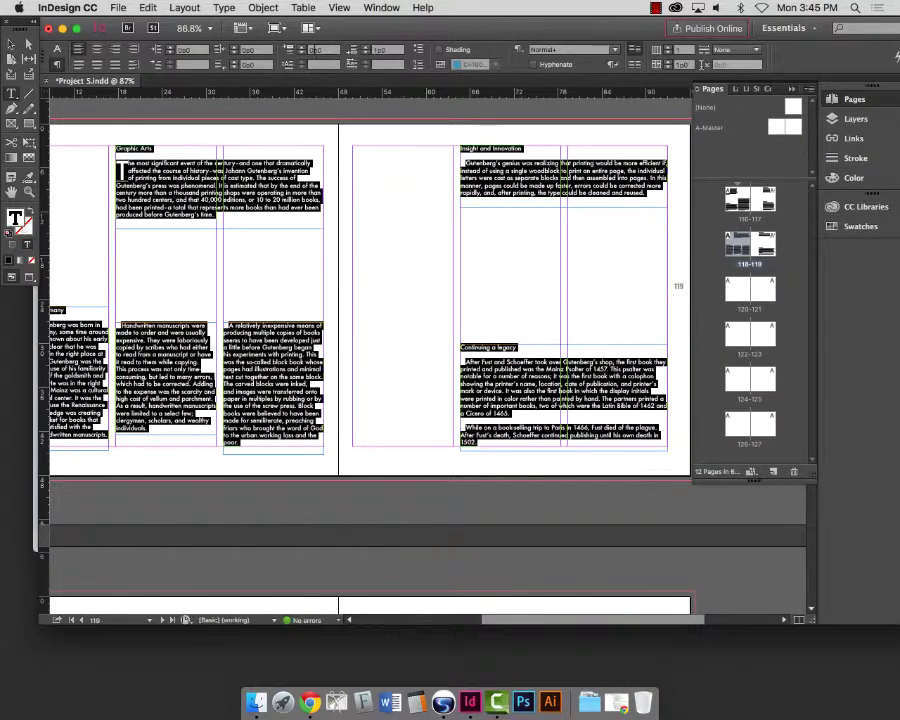
{"action": "left_click", "coordinate": [367, 53]}
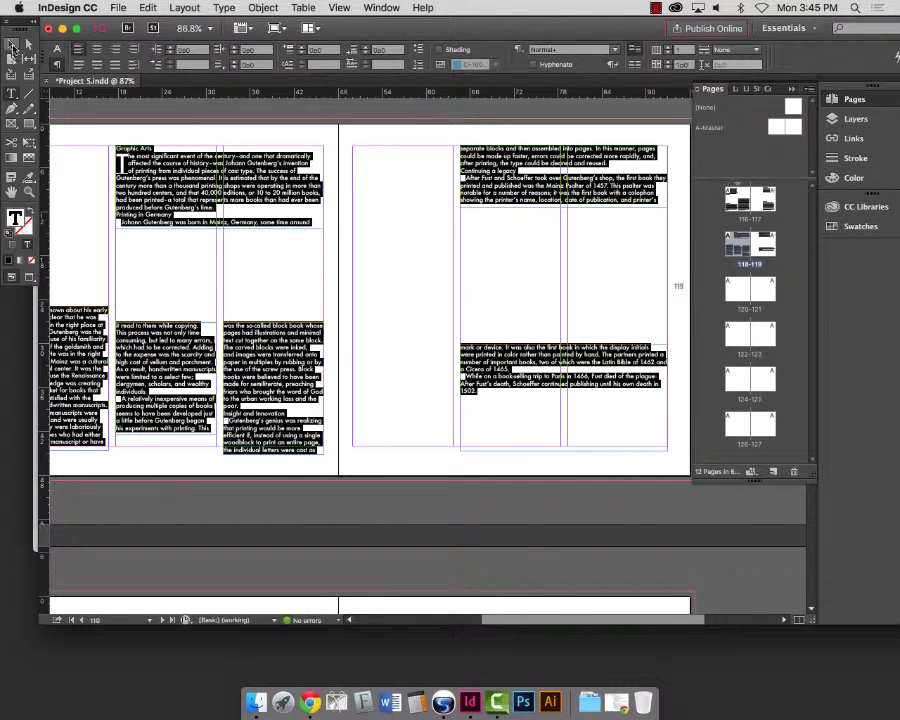
- Reduce the "Graphic Arts" frame's height to about 10p1 and place it just below page 118's top margin
{"action": "left_click", "coordinate": [12, 45]}
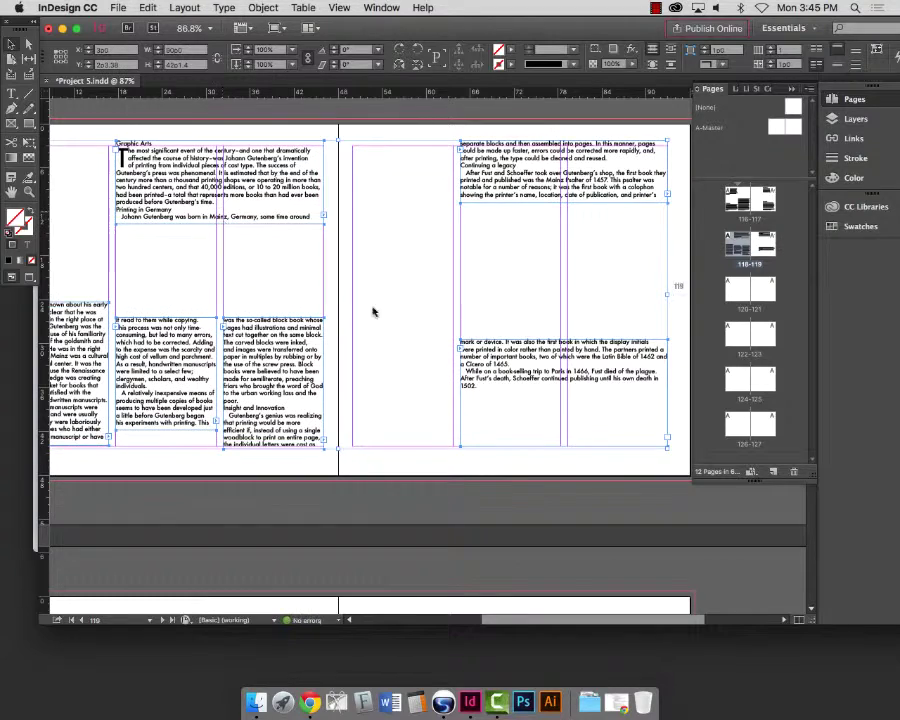
{"action": "scroll", "coordinate": [372, 308], "scroll_direction": "left", "scroll_amount": 5}
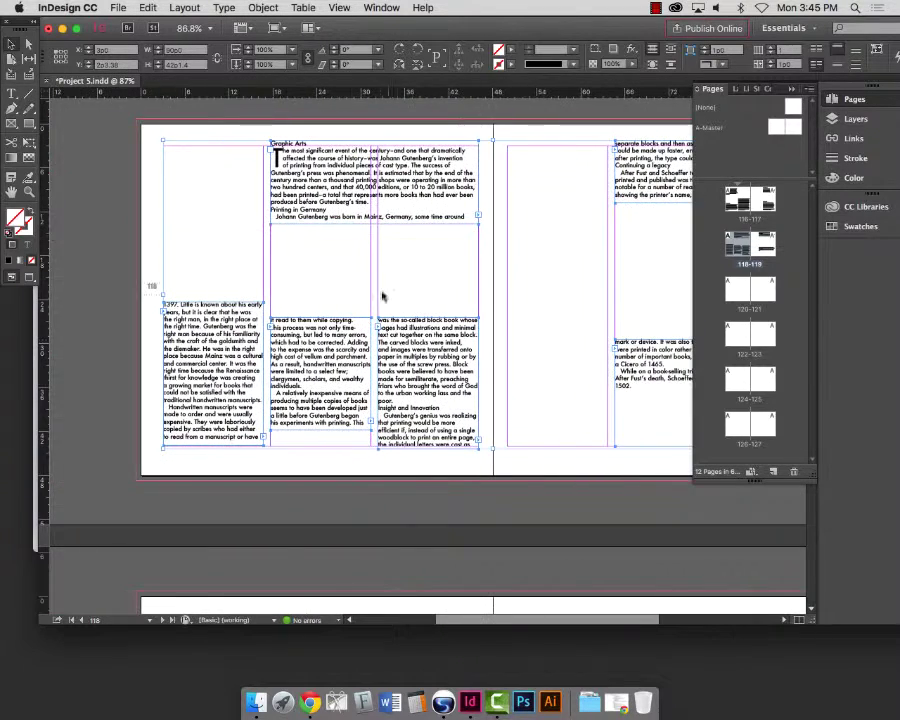
{"action": "left_click", "coordinate": [106, 165]}
{"action": "left_click", "coordinate": [400, 207]}
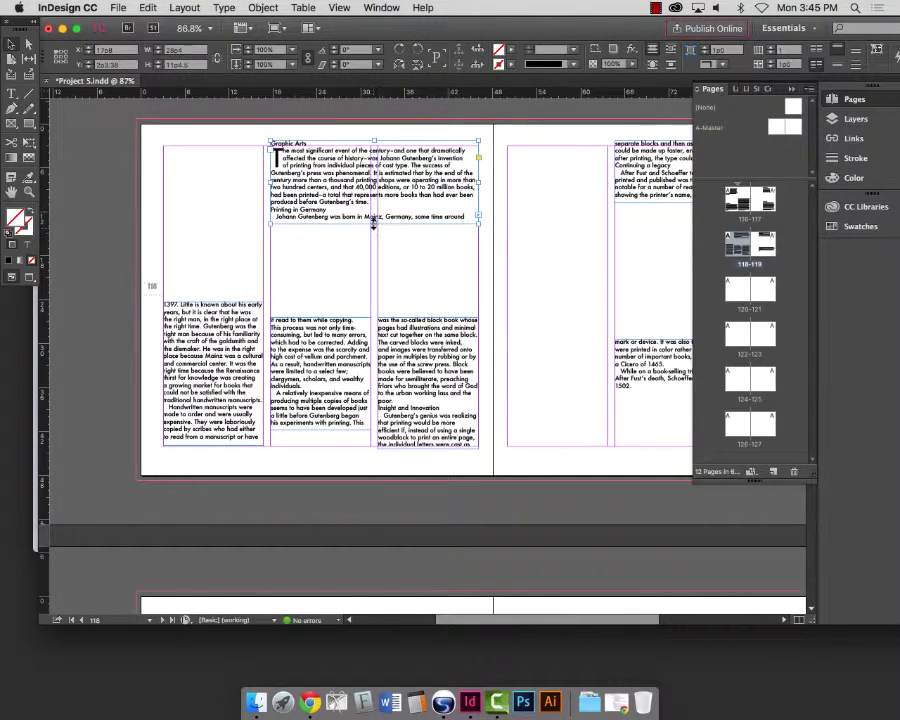
{"action": "left_click_drag", "start_coordinate": [376, 222], "coordinate": [376, 212]}
{"action": "left_click_drag", "start_coordinate": [358, 170], "coordinate": [358, 179]}
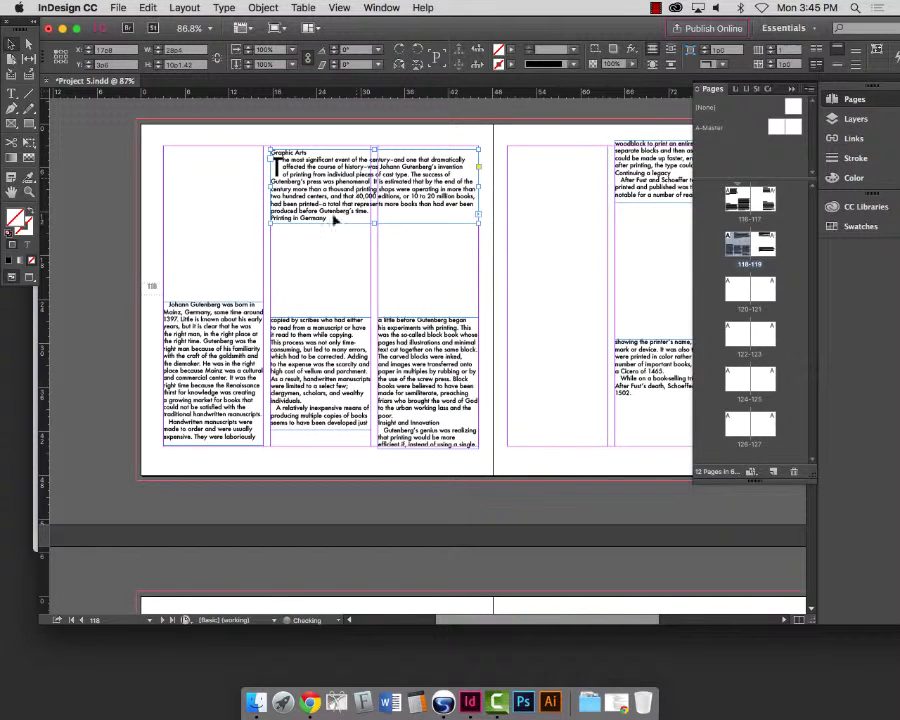
- Shorten page 118's first-column frame to about 16p0 high, and lower both the first- and second-column frames
{"action": "left_click", "coordinate": [209, 403]}
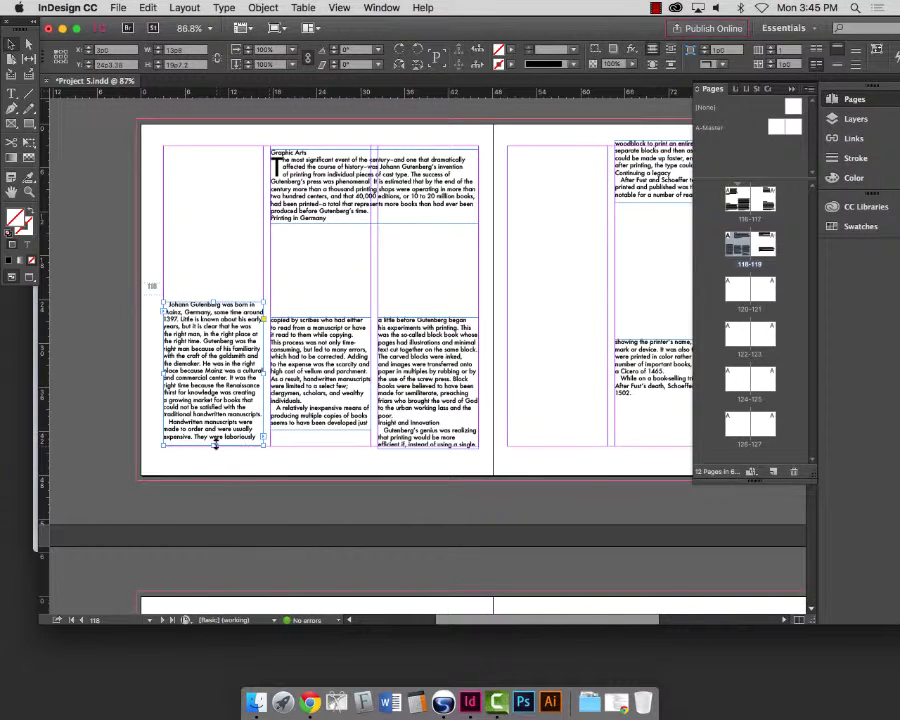
{"action": "mouse_move", "coordinate": [212, 445]}
{"action": "left_mouse_down"}
{"action": "mouse_move", "coordinate": [224, 424]}
{"action": "mouse_move", "coordinate": [212, 422]}
{"action": "left_mouse_up"}
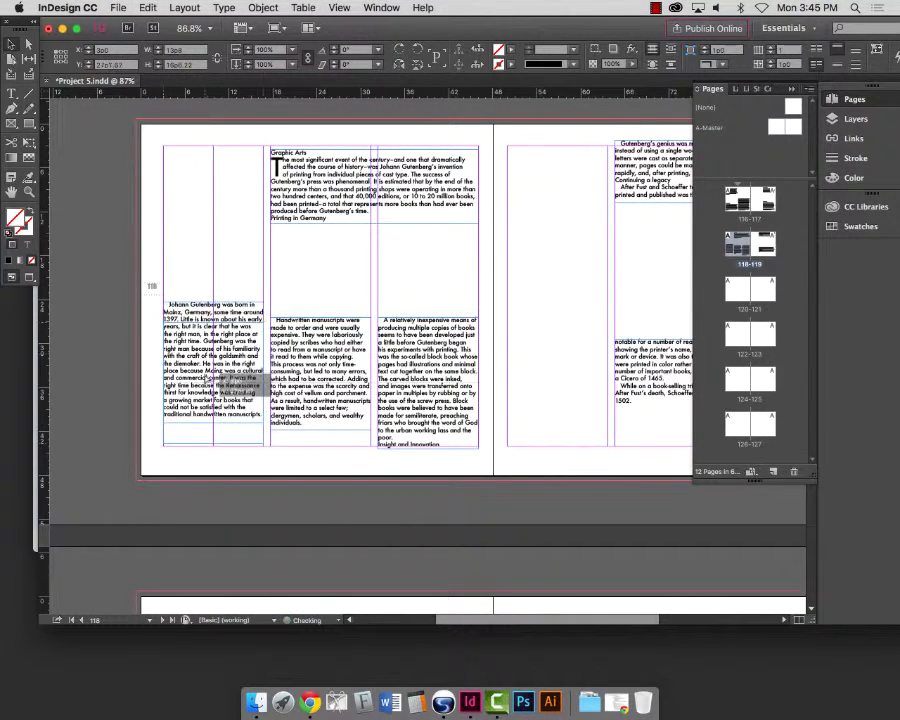
{"action": "key", "text": "shift+Down"}
{"action": "key", "text": "shift+Down"}
{"action": "left_click", "coordinate": [316, 366]}
{"action": "left_click_drag", "start_coordinate": [316, 366], "coordinate": [318, 376]}
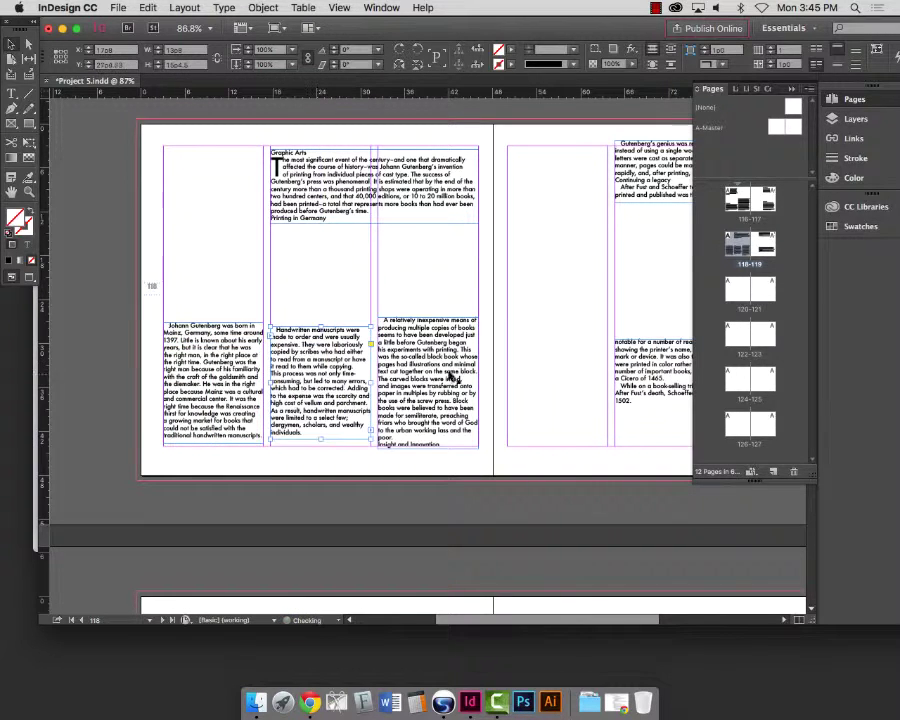
- Shorten the "Graphic Arts" frame from its bottom edge so the "Printing in Germany" heading flows into the first-column frame
{"action": "left_click", "coordinate": [450, 374]}
{"action": "left_click", "coordinate": [364, 222]}
{"action": "mouse_move", "coordinate": [374, 219]}
{"action": "left_mouse_down"}
{"action": "mouse_move", "coordinate": [381, 221]}
{"action": "mouse_move", "coordinate": [374, 210]}
{"action": "left_mouse_up"}
- Fit the first-column frame to the "Printing in Germany" section, and shorten the third-column frame to push the "Insight and Innovation" heading onto page 119
{"action": "left_click", "coordinate": [205, 321]}
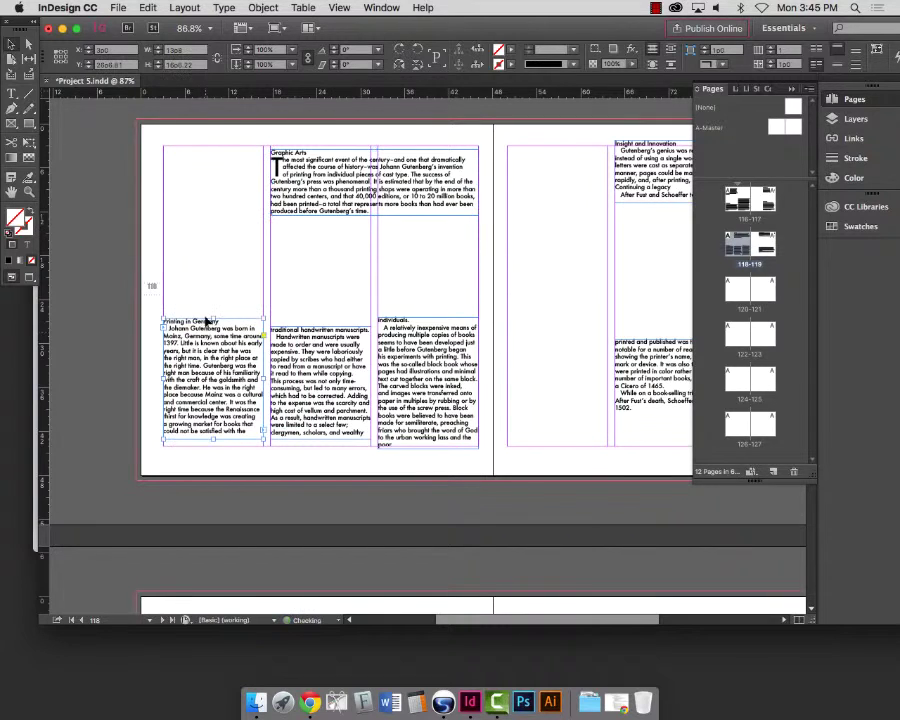
{"action": "mouse_move", "coordinate": [211, 316]}
{"action": "left_mouse_down"}
{"action": "mouse_move", "coordinate": [220, 310]}
{"action": "mouse_move", "coordinate": [212, 308]}
{"action": "left_mouse_up"}
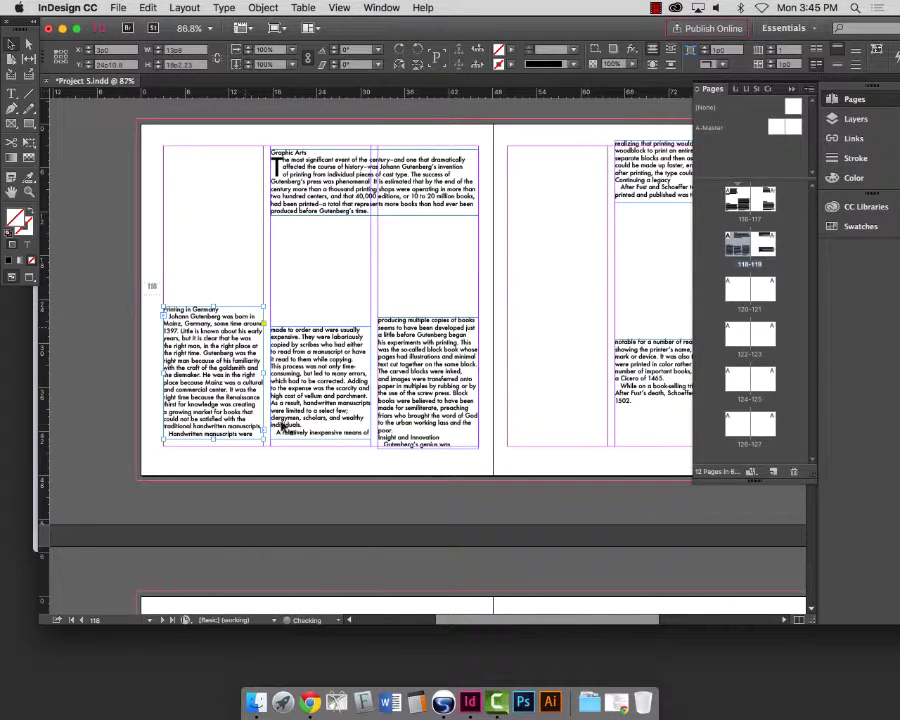
{"action": "left_click_drag", "start_coordinate": [217, 441], "coordinate": [218, 433]}
{"action": "left_click", "coordinate": [433, 447]}
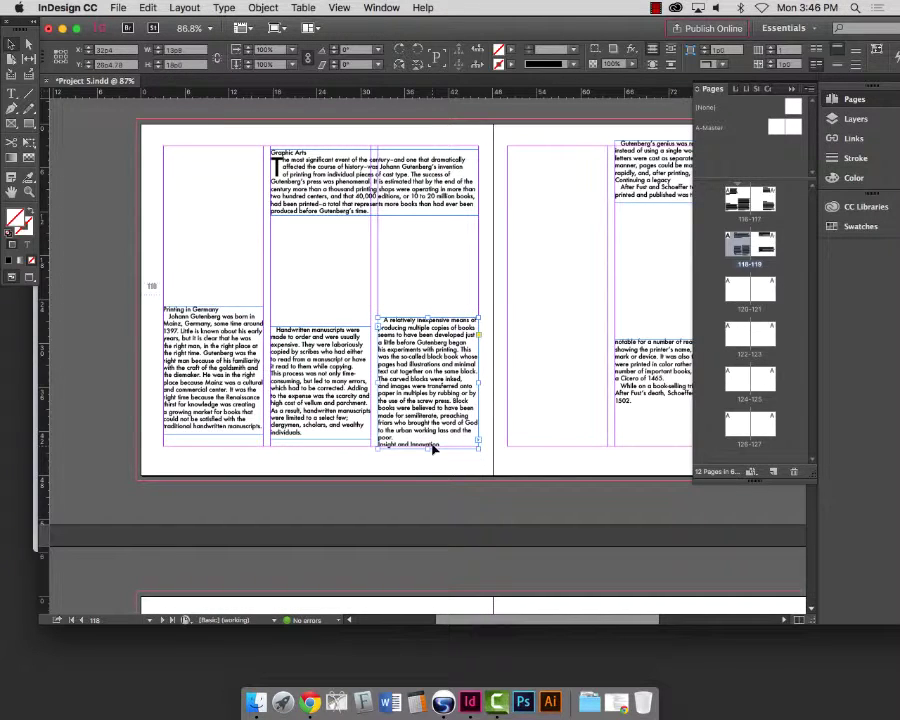
{"action": "left_click_drag", "start_coordinate": [427, 450], "coordinate": [434, 442]}
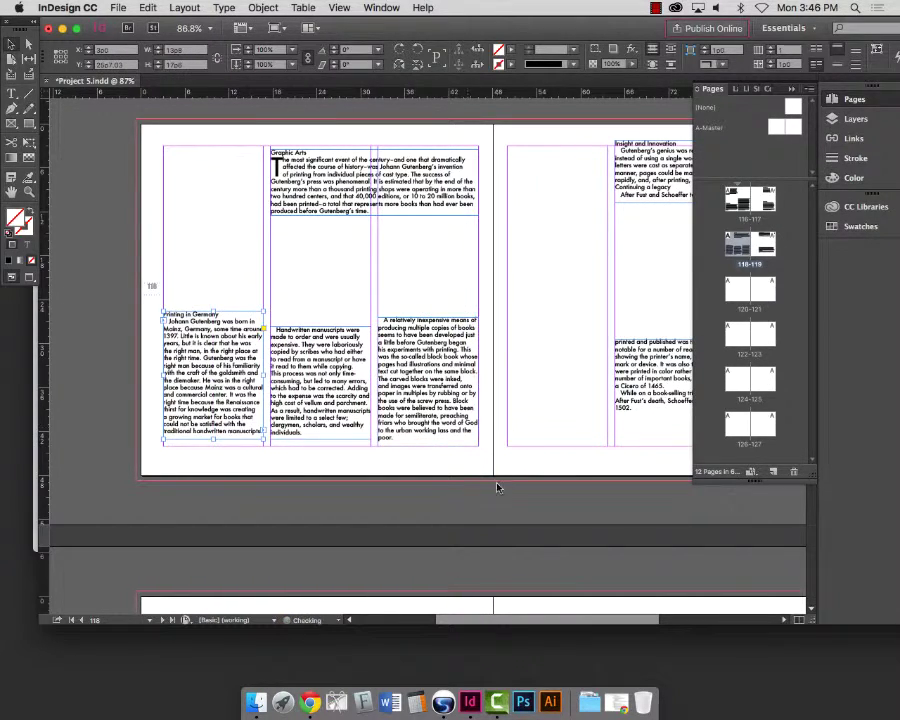
- Place the "Insight and Innovation" frame at page 119's top margin and shorten it so the "Continuing a legacy" heading flows to the lower frame
{"action": "scroll", "coordinate": [490, 478], "scroll_direction": "right", "scroll_amount": 5}
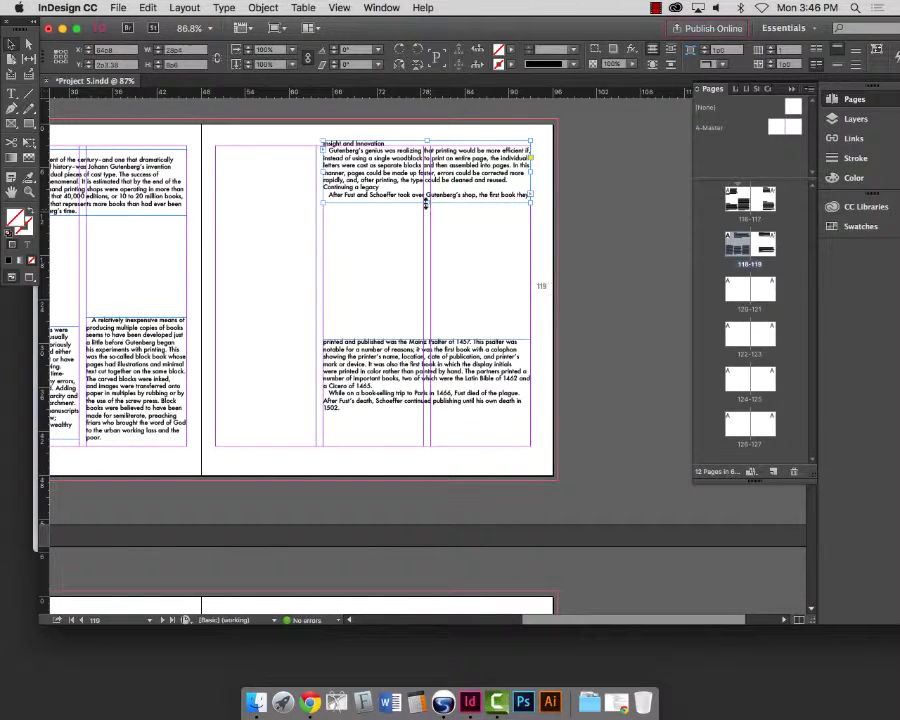
{"action": "left_click_drag", "start_coordinate": [428, 195], "coordinate": [427, 193]}
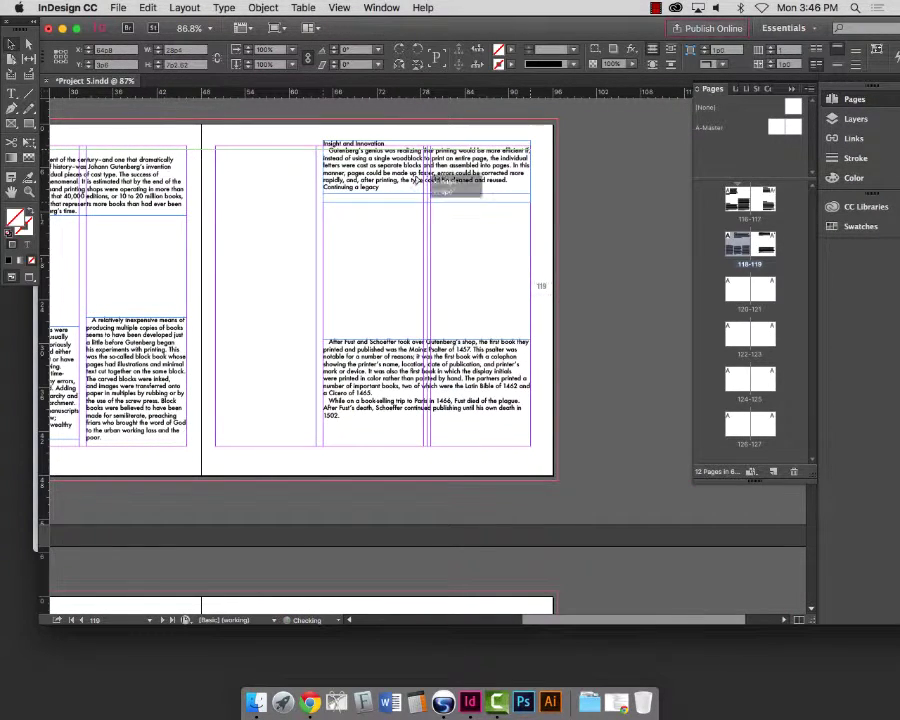
{"action": "scroll", "coordinate": [450, 350], "scroll_direction": "right", "scroll_amount": 1}
{"action": "left_click", "coordinate": [432, 352]}
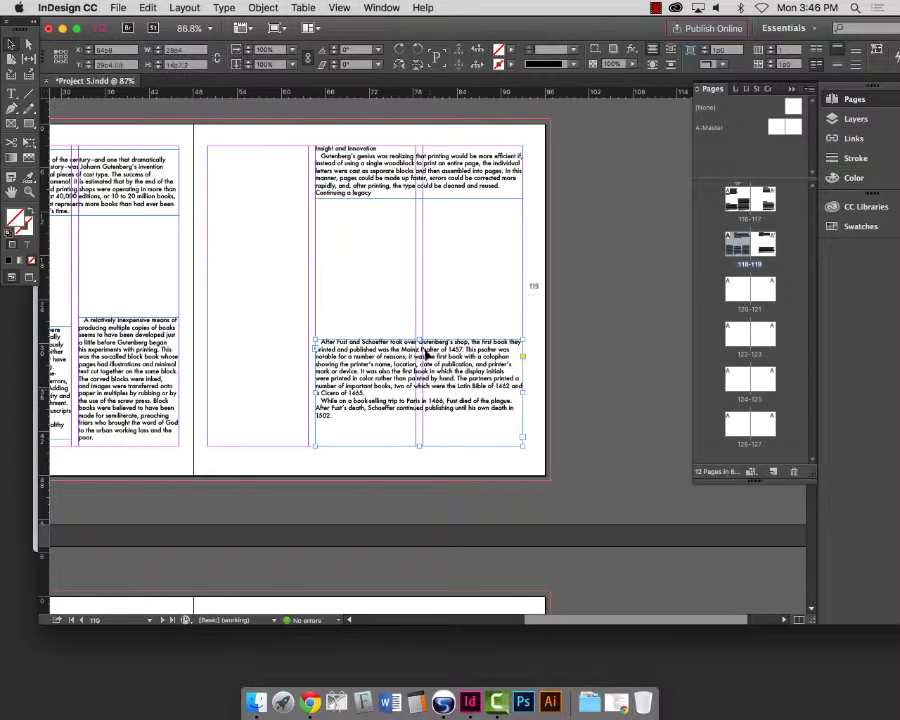
{"action": "left_click", "coordinate": [420, 196]}
{"action": "left_click_drag", "start_coordinate": [420, 196], "coordinate": [419, 194]}
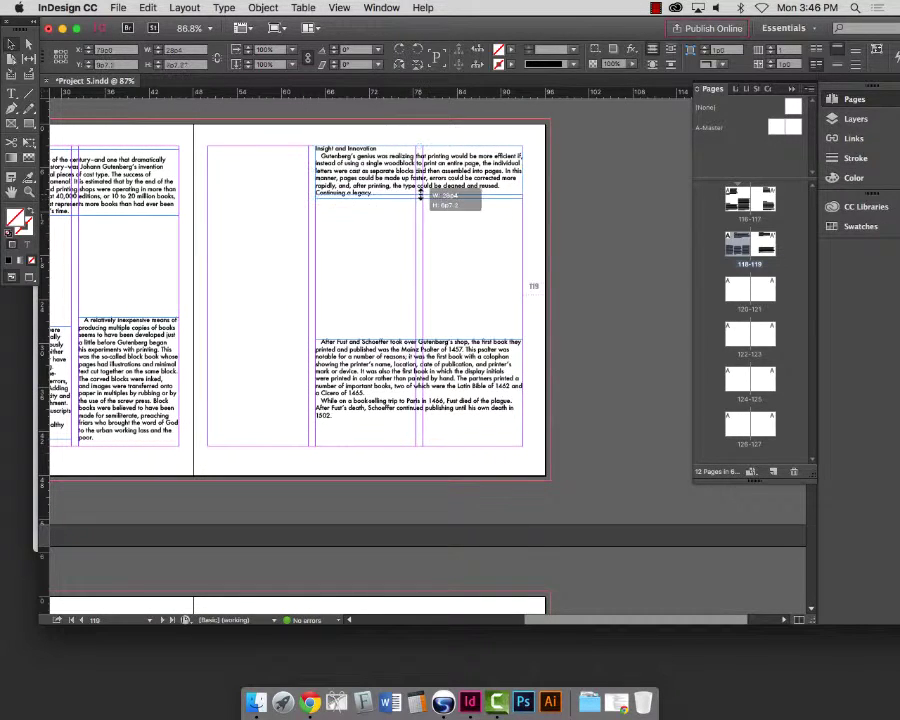
- Lower the top edge of the "Continuing a legacy" frame on page 119, deselect it, and review both pages of the spread
{"action": "left_click", "coordinate": [418, 338]}
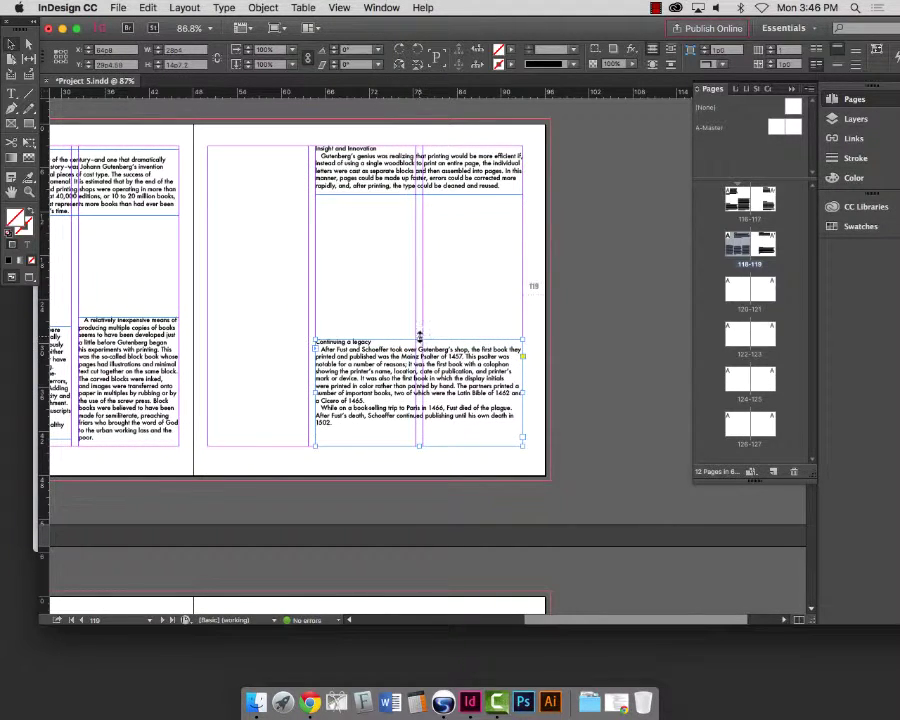
{"action": "left_click_drag", "start_coordinate": [418, 338], "coordinate": [421, 348]}
{"action": "left_click", "coordinate": [605, 380]}
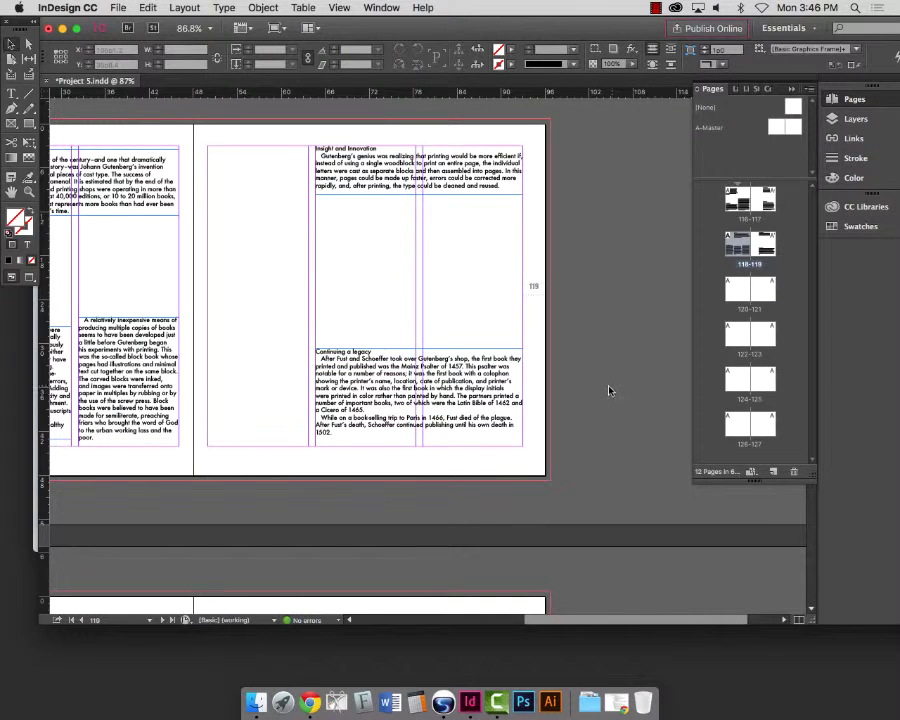
{"action": "scroll", "coordinate": [606, 386], "scroll_direction": "right", "scroll_amount": 1}
{"action": "scroll", "coordinate": [607, 388], "scroll_direction": "left", "scroll_amount": 3}
{"action": "scroll", "coordinate": [600, 388], "scroll_direction": "left", "scroll_amount": 5}
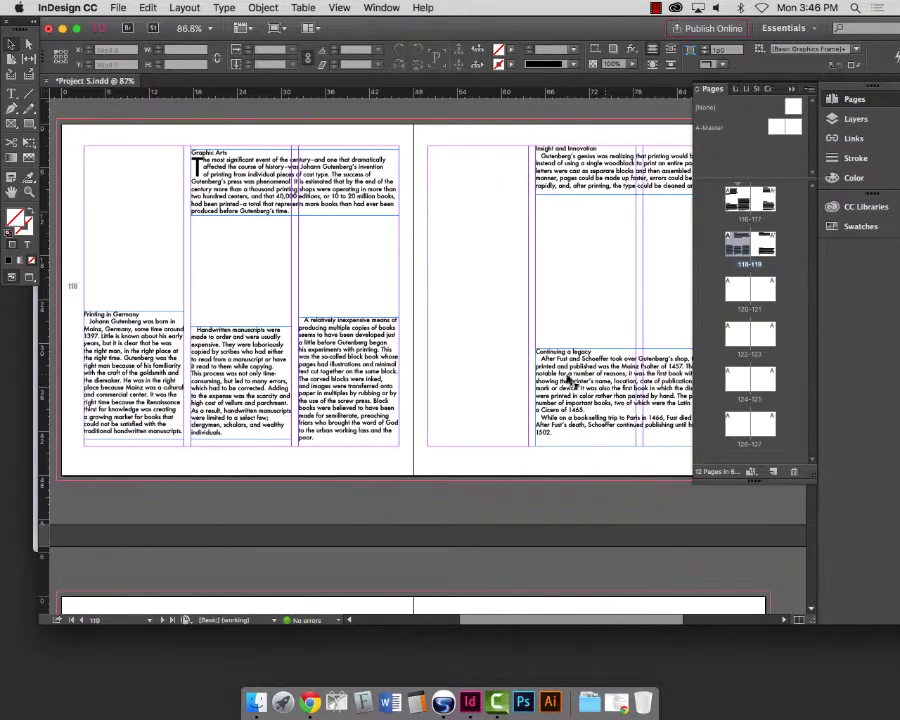
- Move the "Graphic Arts" frame up to page 118's top margin and save the document
{"action": "left_click", "coordinate": [284, 187]}
{"action": "left_click_drag", "start_coordinate": [284, 185], "coordinate": [284, 181]}
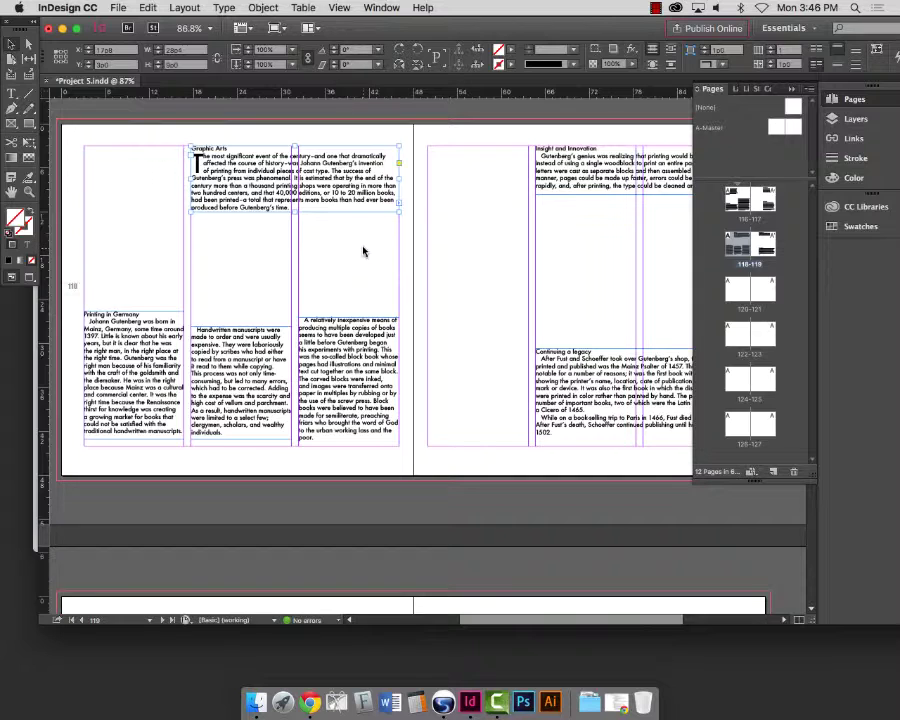
{"action": "key", "text": "super+s"}
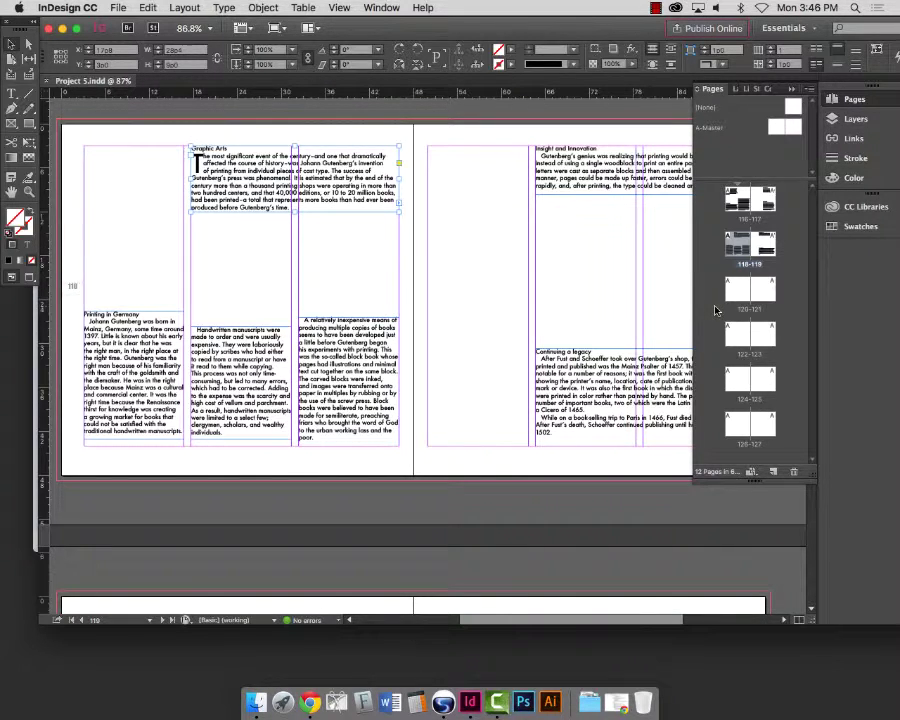
- Copy all the linked text frames from spread 118–119 and paste them in place on spread 120–121
{"action": "double_click", "coordinate": [743, 204]}
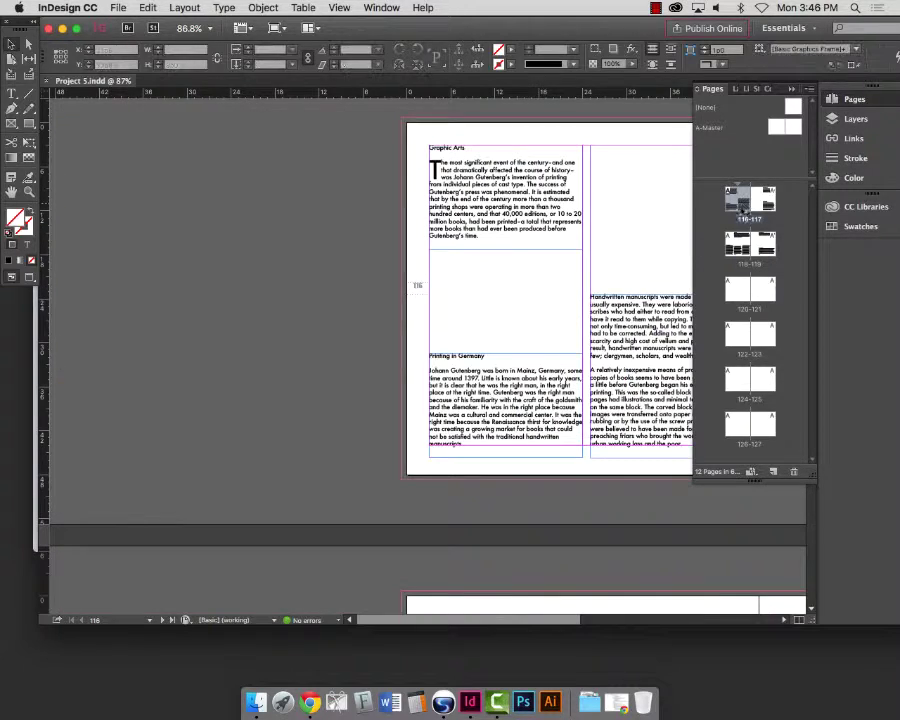
{"action": "scroll", "coordinate": [559, 318], "scroll_direction": "left", "scroll_amount": 3}
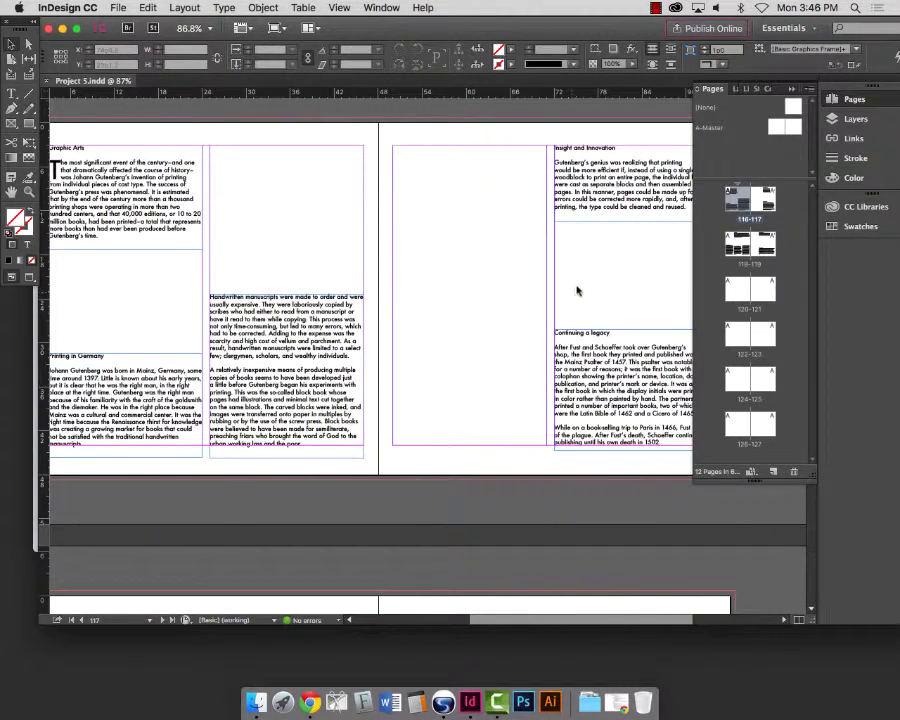
{"action": "key", "text": "super+minus"}
{"action": "key", "text": "super+minus"}
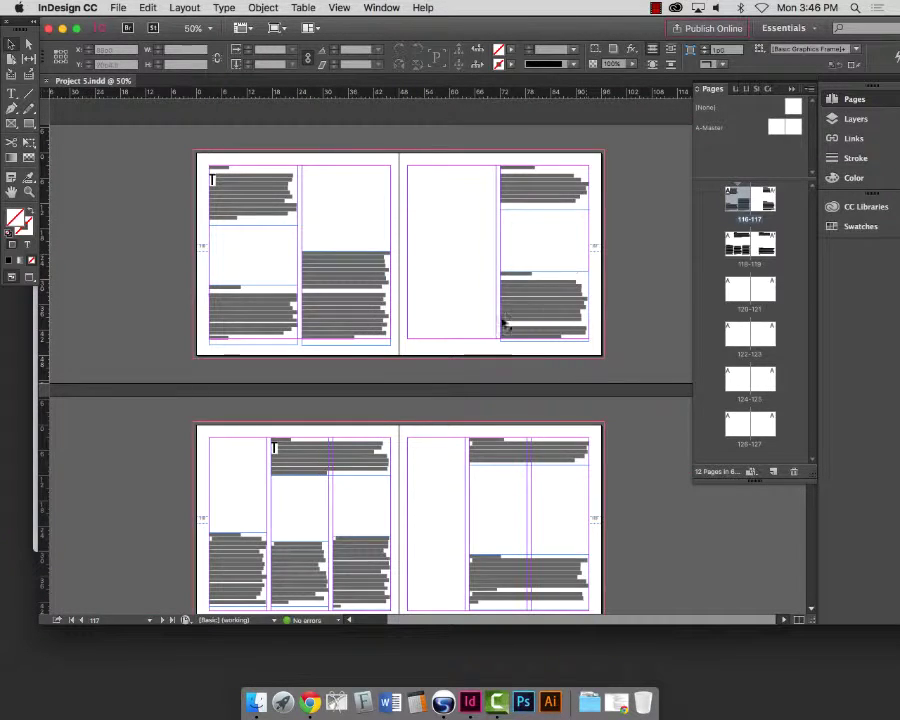
{"action": "scroll", "coordinate": [506, 318], "scroll_direction": "down", "scroll_amount": 1}
{"action": "scroll", "coordinate": [507, 316], "scroll_direction": "down", "scroll_amount": 10}
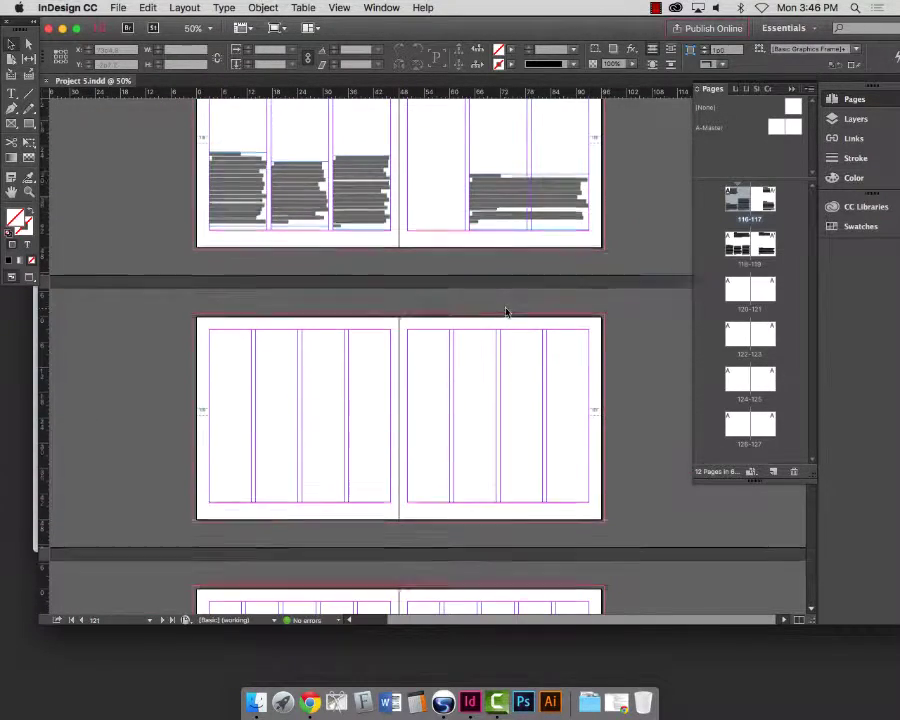
{"action": "scroll", "coordinate": [520, 313], "scroll_direction": "up", "scroll_amount": 10}
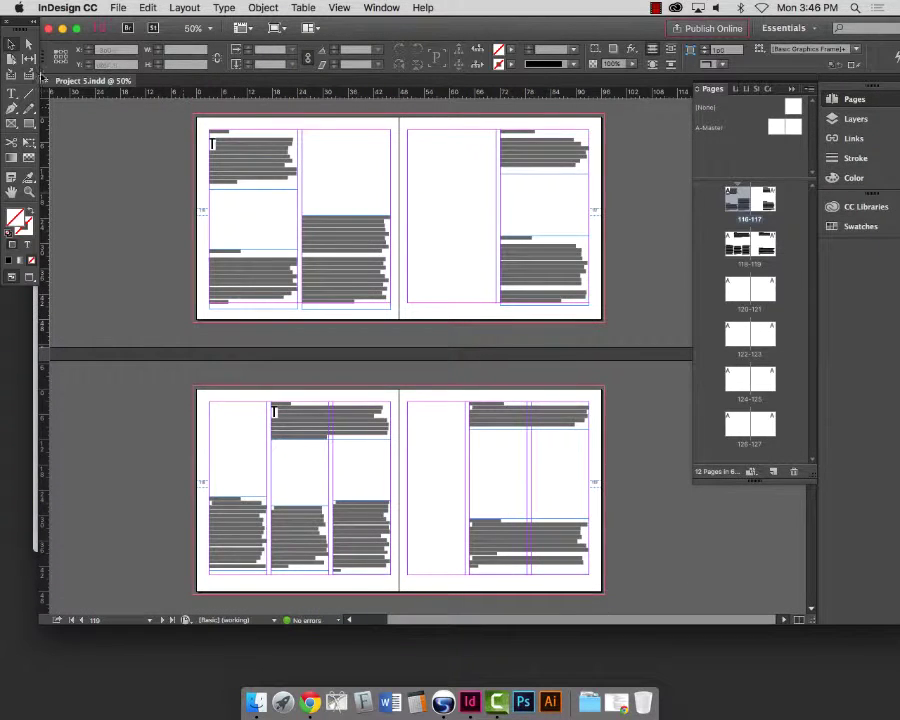
{"action": "left_click_drag", "start_coordinate": [188, 400], "coordinate": [604, 572]}
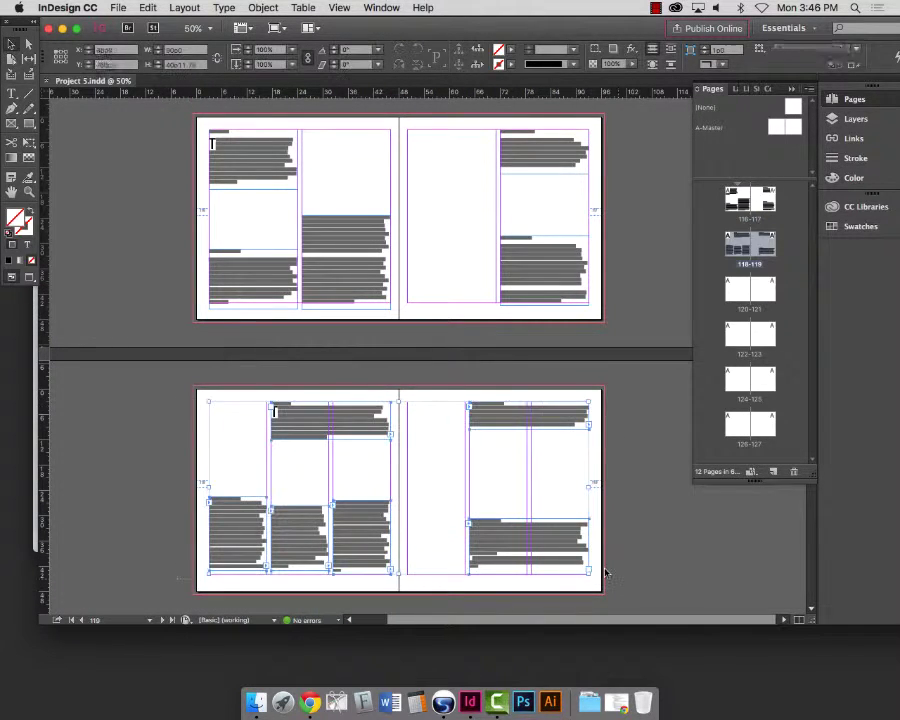
{"action": "scroll", "coordinate": [538, 472], "scroll_direction": "up", "scroll_amount": 1}
{"action": "scroll", "coordinate": [550, 470], "scroll_direction": "down", "scroll_amount": 8}
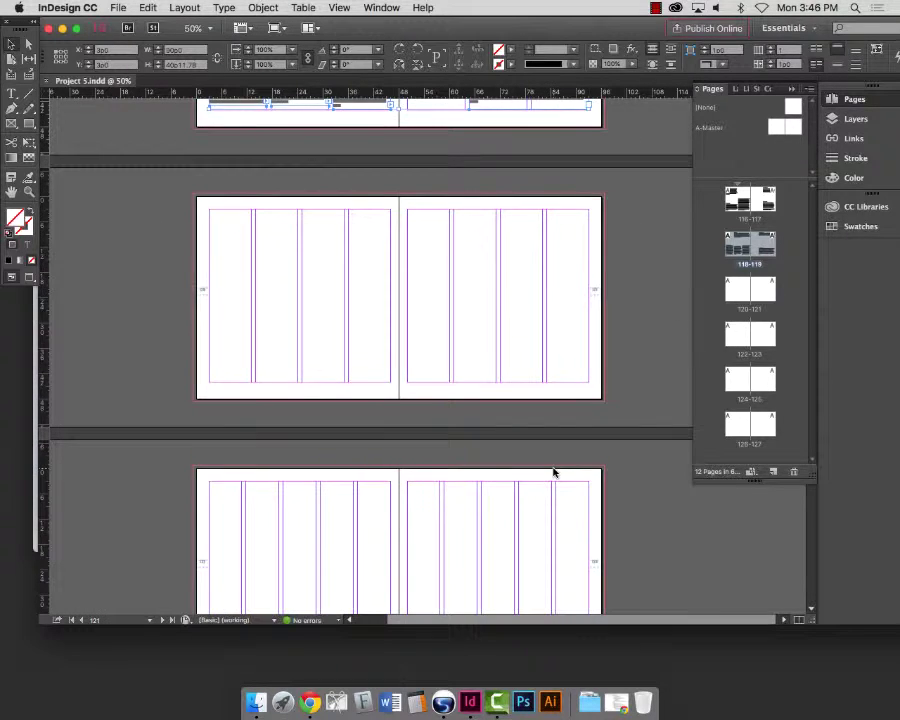
{"action": "left_click", "coordinate": [129, 179]}
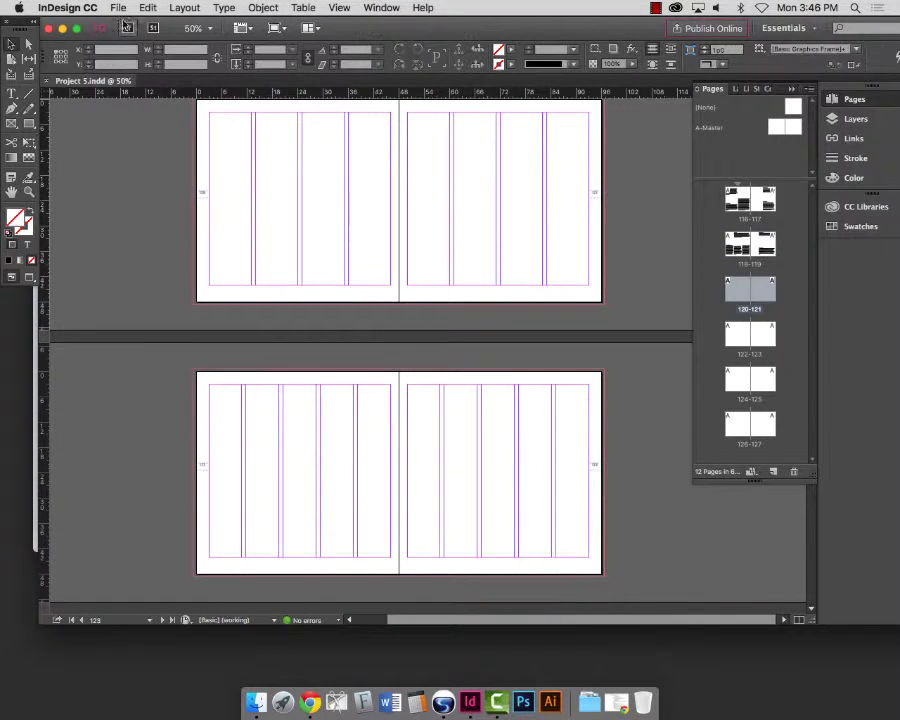
{"action": "left_click", "coordinate": [148, 7]}
{"action": "left_click", "coordinate": [180, 127]}
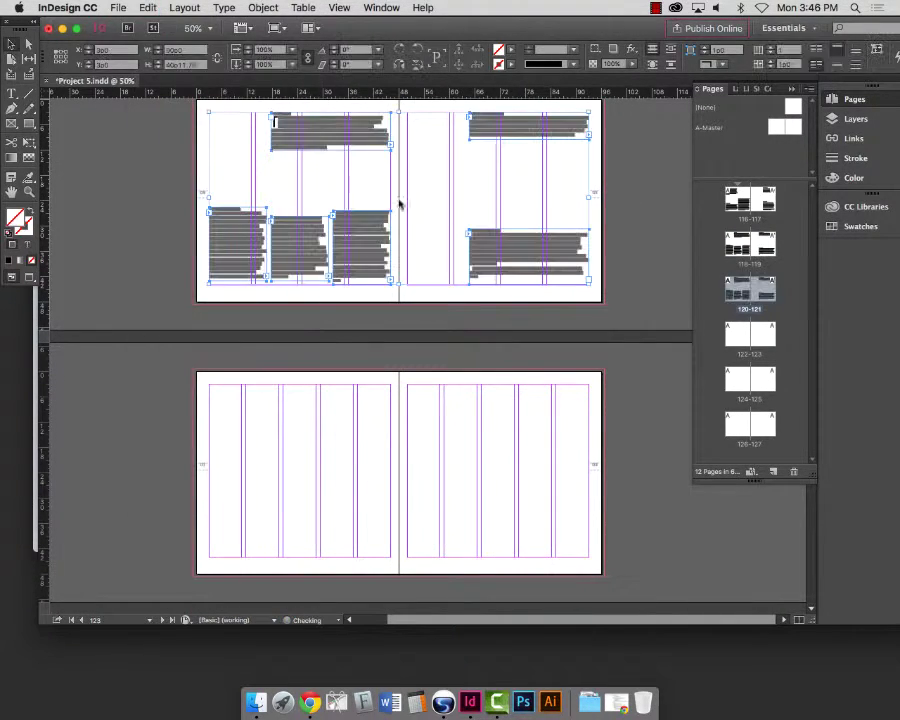
- Widen page 120's "Graphic Arts" frame to 32p0 across the last three columns and shorten it so "Printing in Germany" flows to the lower frame
{"action": "left_click", "coordinate": [28, 191]}
{"action": "left_click_drag", "start_coordinate": [224, 104], "coordinate": [588, 286]}
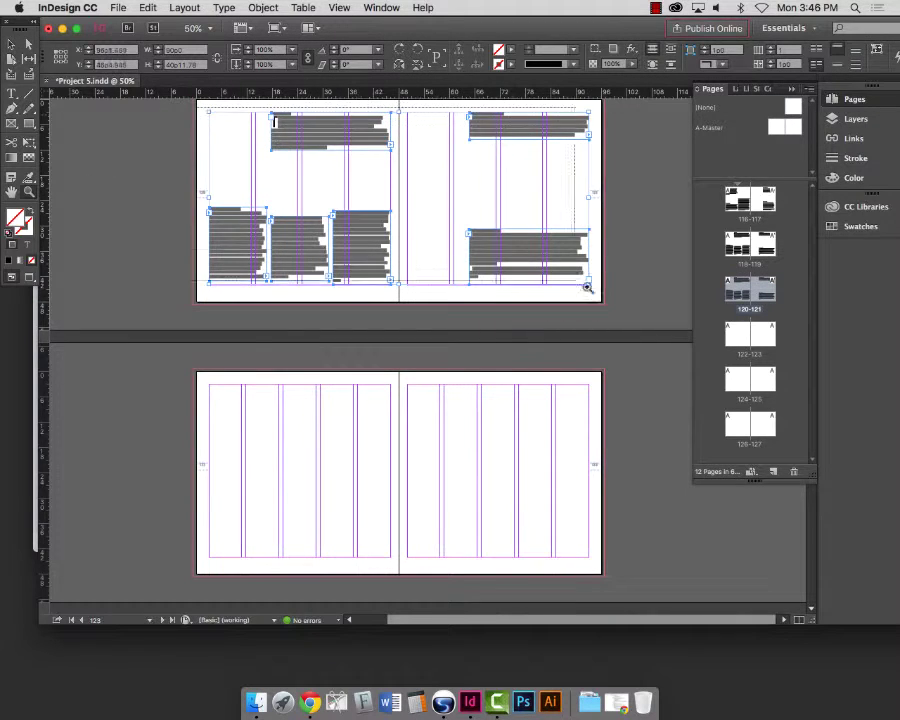
{"action": "left_click", "coordinate": [11, 44]}
{"action": "left_click", "coordinate": [187, 165]}
{"action": "scroll", "coordinate": [187, 165], "scroll_direction": "right", "scroll_amount": 1}
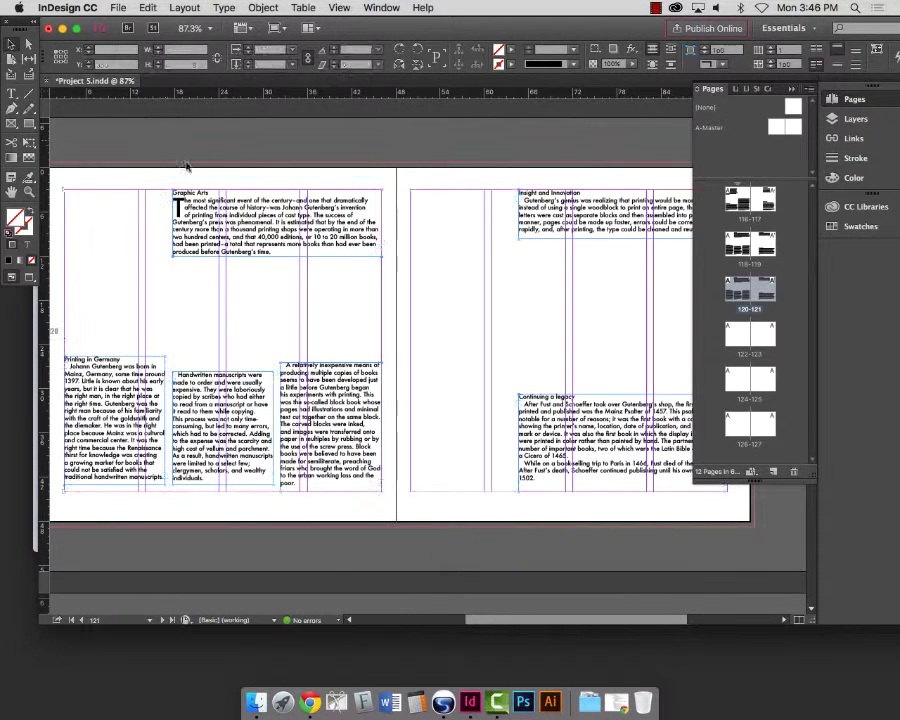
{"action": "left_click", "coordinate": [323, 243]}
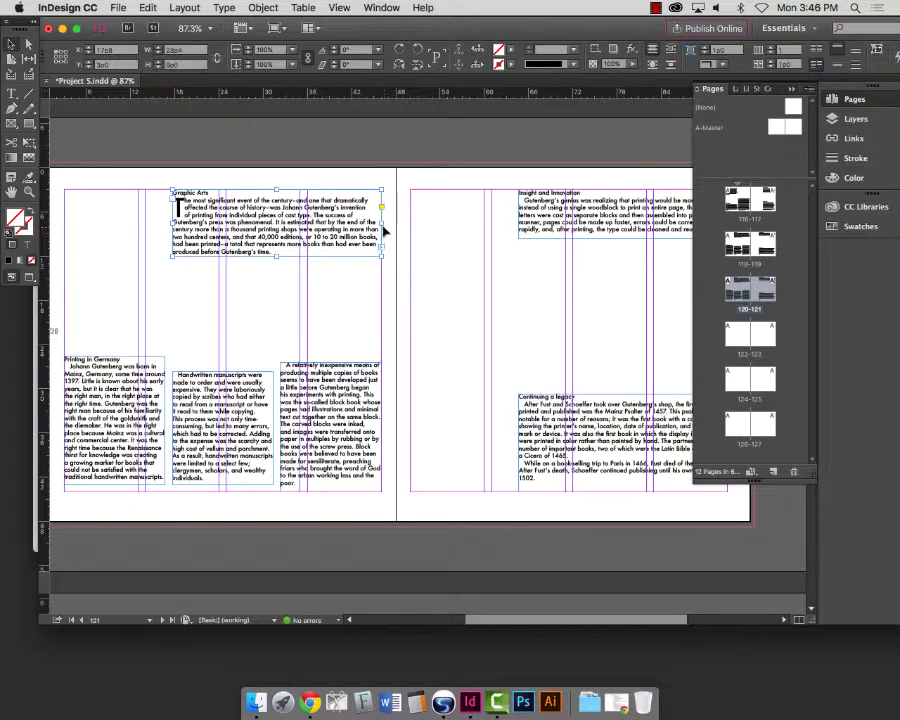
{"action": "left_click_drag", "start_coordinate": [173, 221], "coordinate": [145, 223]}
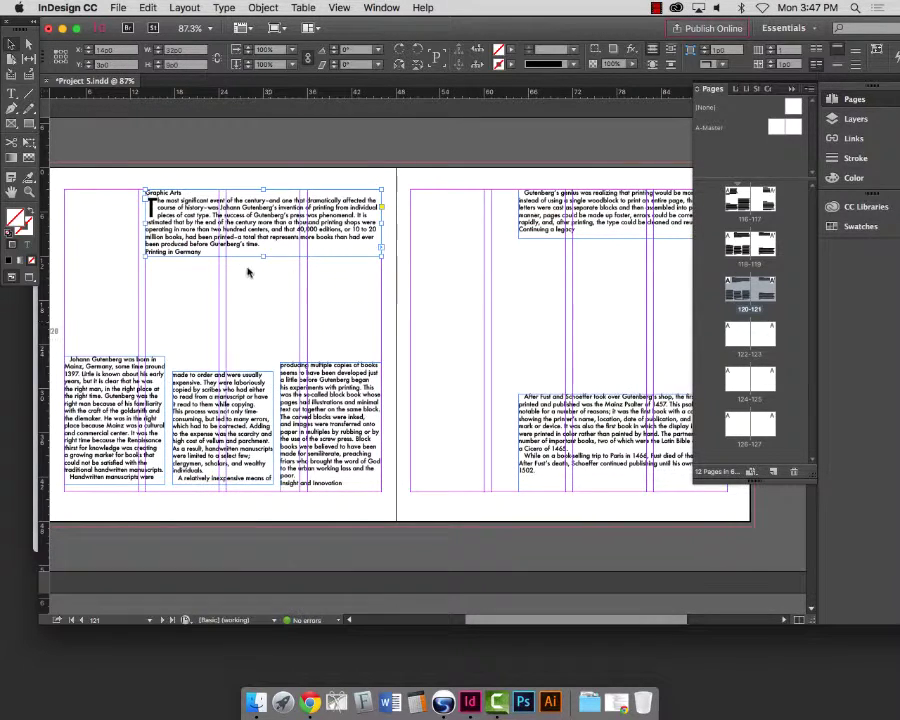
{"action": "left_click_drag", "start_coordinate": [262, 256], "coordinate": [262, 250]}
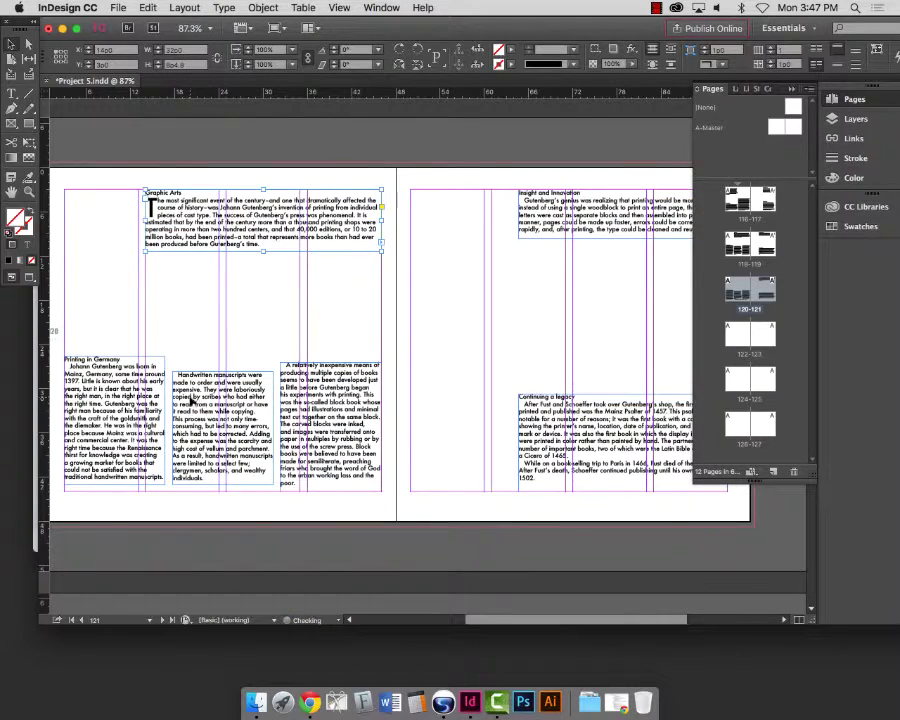
- Delete the rightmost lower text frame on page 120 and move the middle lower frame against the inner and bottom margins
{"action": "scroll", "coordinate": [313, 408], "scroll_direction": "right", "scroll_amount": 1}
{"action": "left_click", "coordinate": [313, 408]}
{"action": "key", "text": "Delete"}
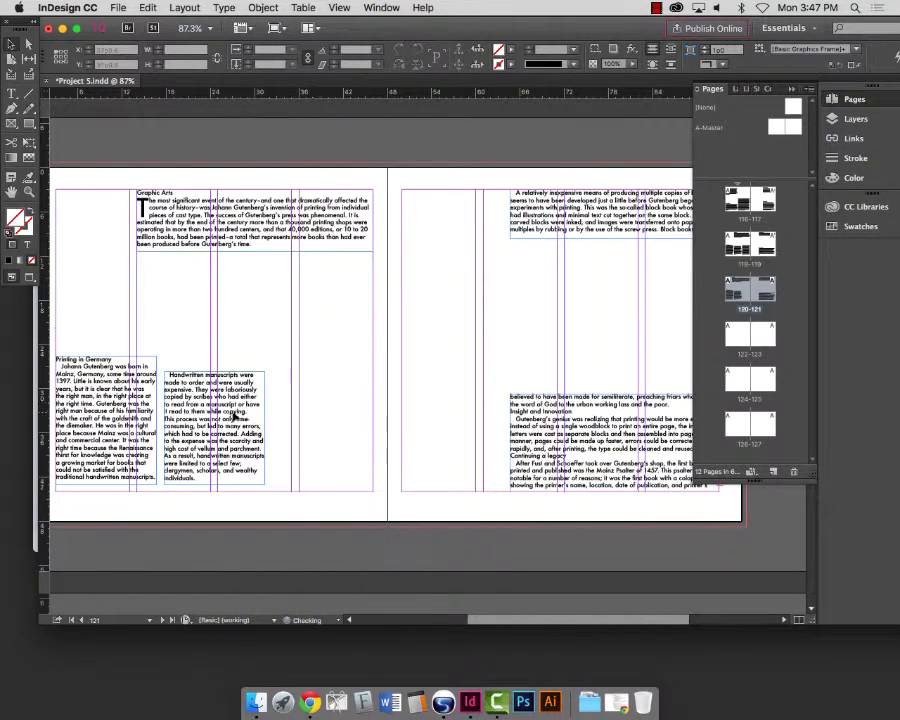
{"action": "left_click_drag", "start_coordinate": [235, 416], "coordinate": [341, 422]}
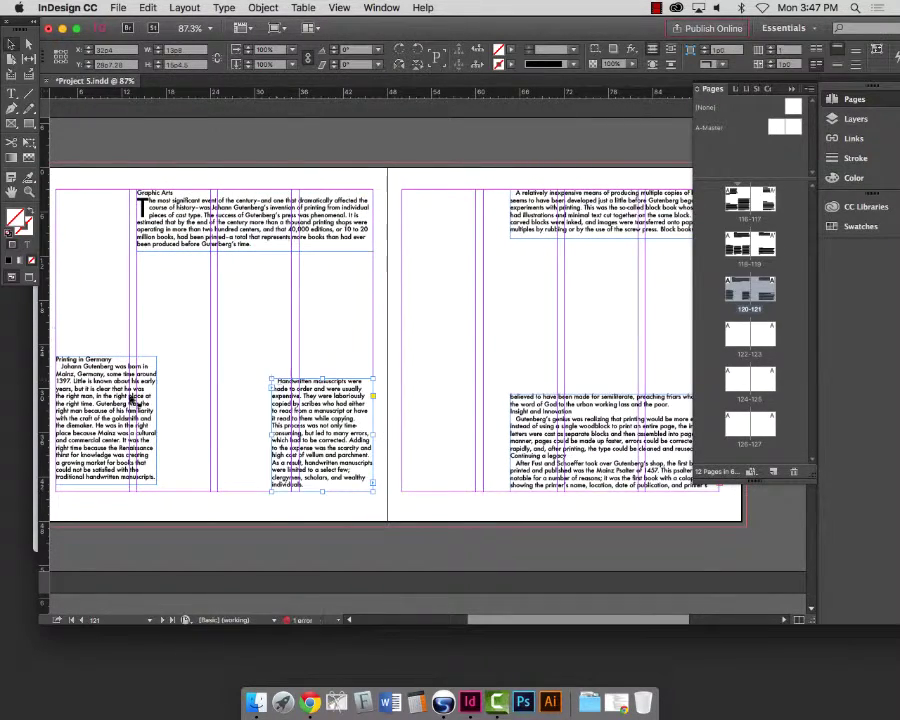
- Resize page 120's two lower frames to span two columns each, 21p0 wide, both reaching the bottom margin
{"action": "left_click", "coordinate": [131, 397]}
{"action": "scroll", "coordinate": [131, 397], "scroll_direction": "right", "scroll_amount": 1}
{"action": "left_click_drag", "start_coordinate": [150, 483], "coordinate": [201, 484]}
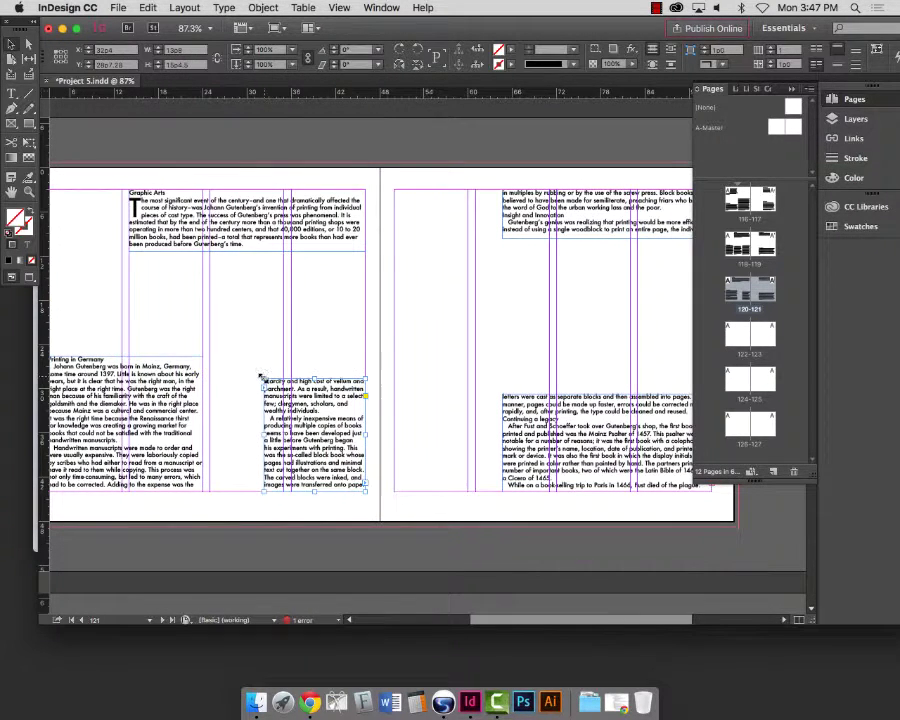
{"action": "left_click_drag", "start_coordinate": [262, 377], "coordinate": [209, 364]}
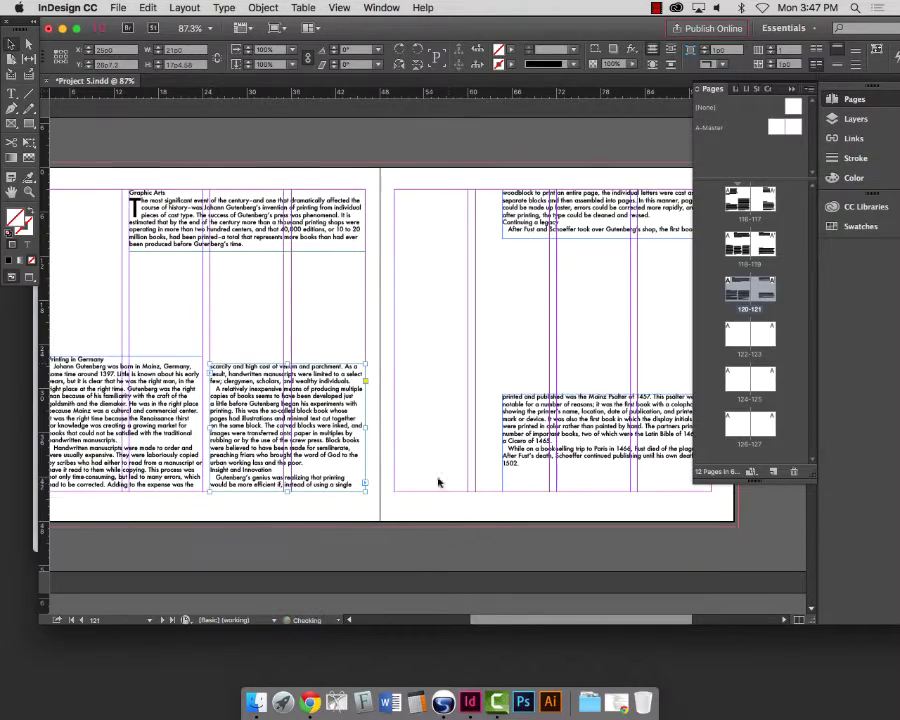
- Adjust the bottom edges of page 120's two lower frames so the "Insight and Innovation" heading starts on page 121
{"action": "scroll", "coordinate": [446, 488], "scroll_direction": "left", "scroll_amount": 3}
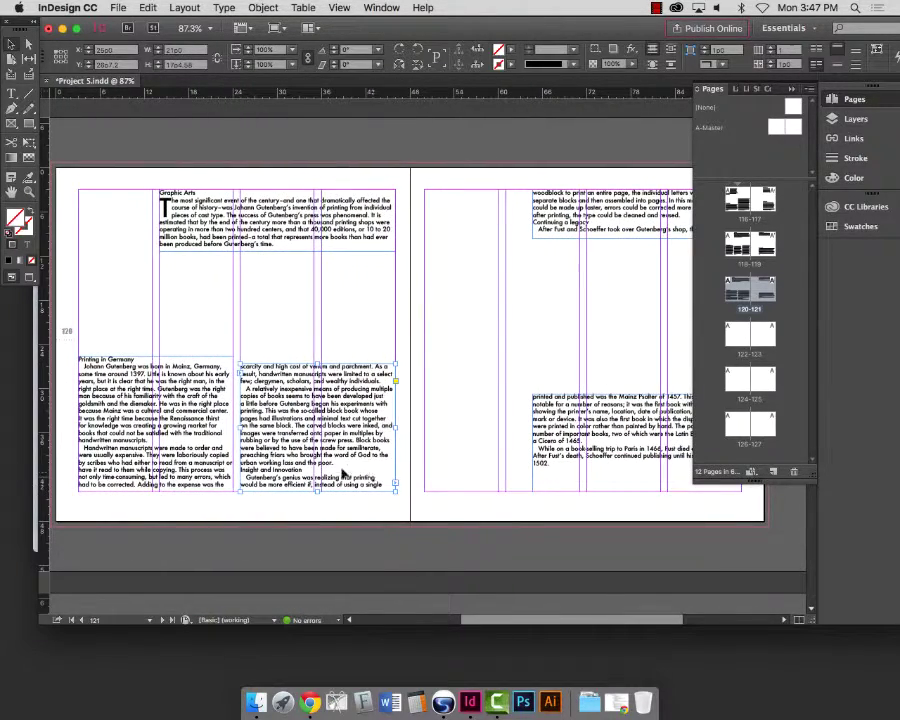
{"action": "left_click_drag", "start_coordinate": [317, 490], "coordinate": [316, 466]}
{"action": "left_click", "coordinate": [173, 486]}
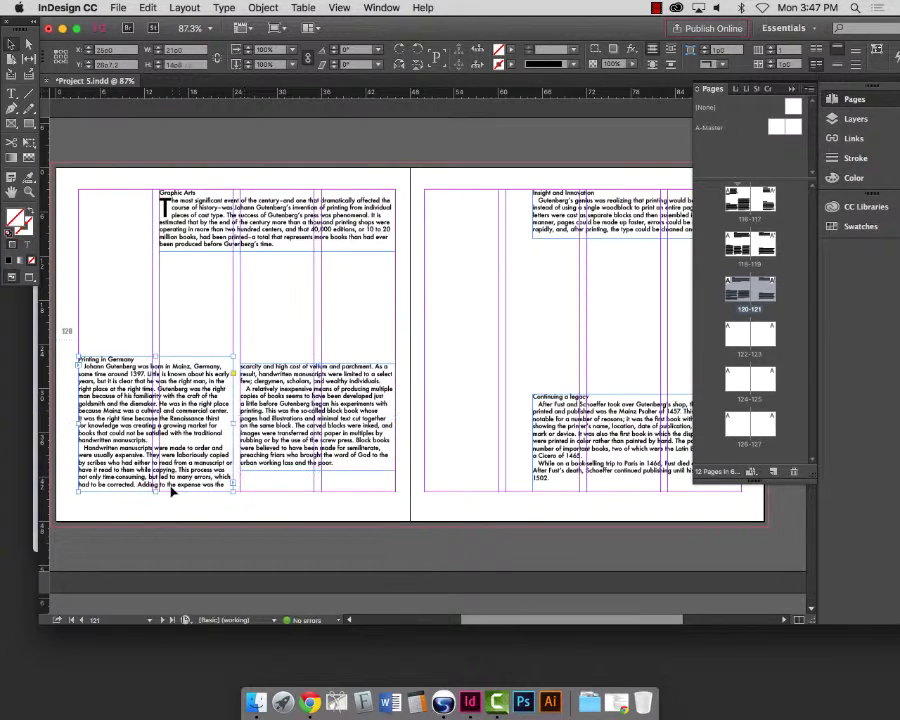
{"action": "left_click_drag", "start_coordinate": [154, 490], "coordinate": [154, 479]}
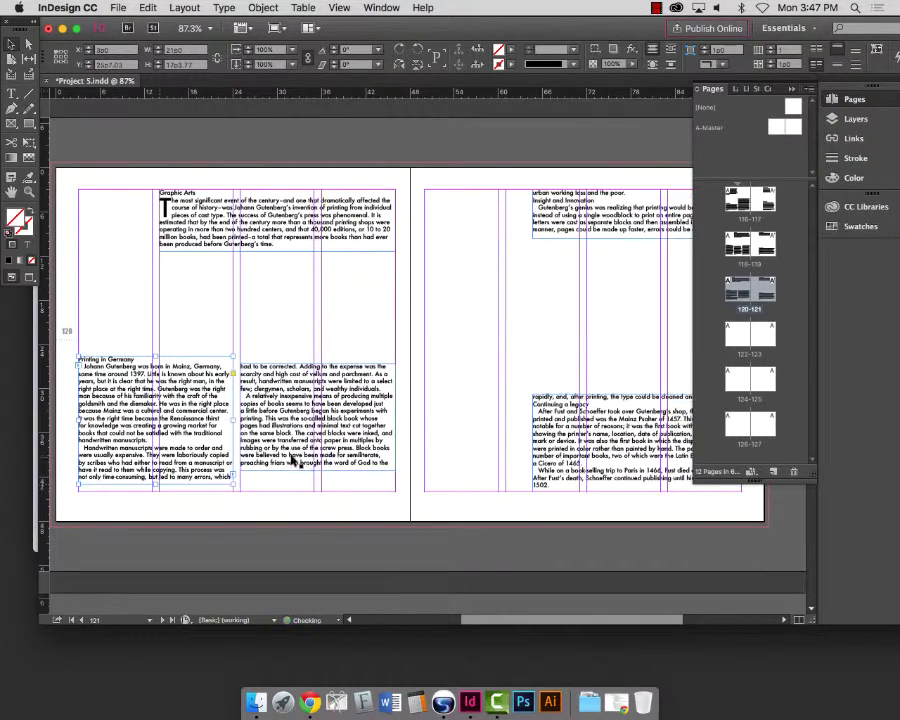
{"action": "left_click", "coordinate": [316, 472]}
{"action": "left_click_drag", "start_coordinate": [316, 472], "coordinate": [319, 486]}
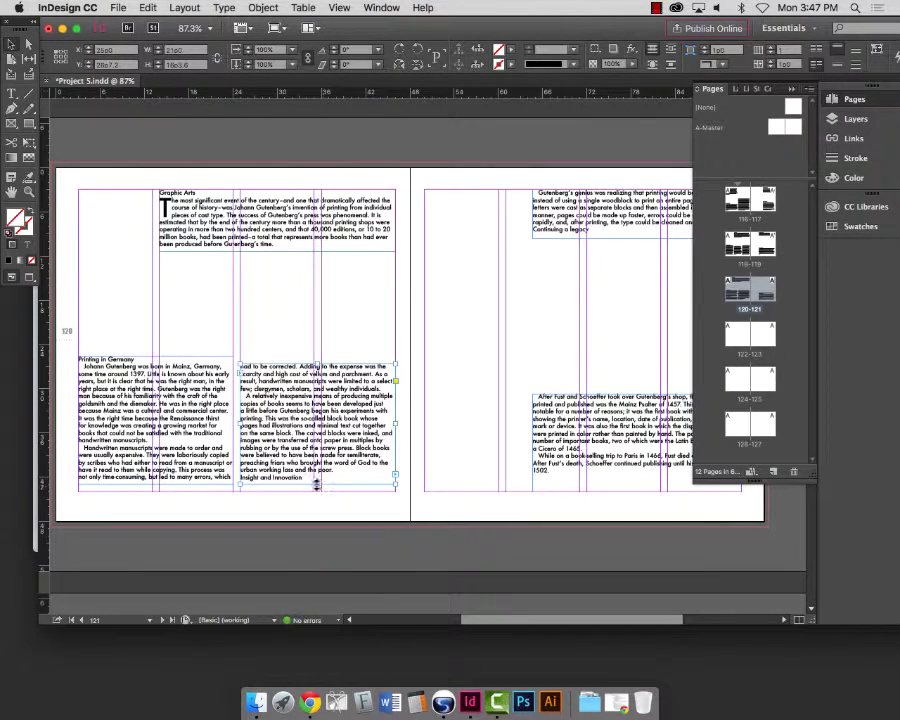
{"action": "left_click_drag", "start_coordinate": [316, 484], "coordinate": [318, 477]}
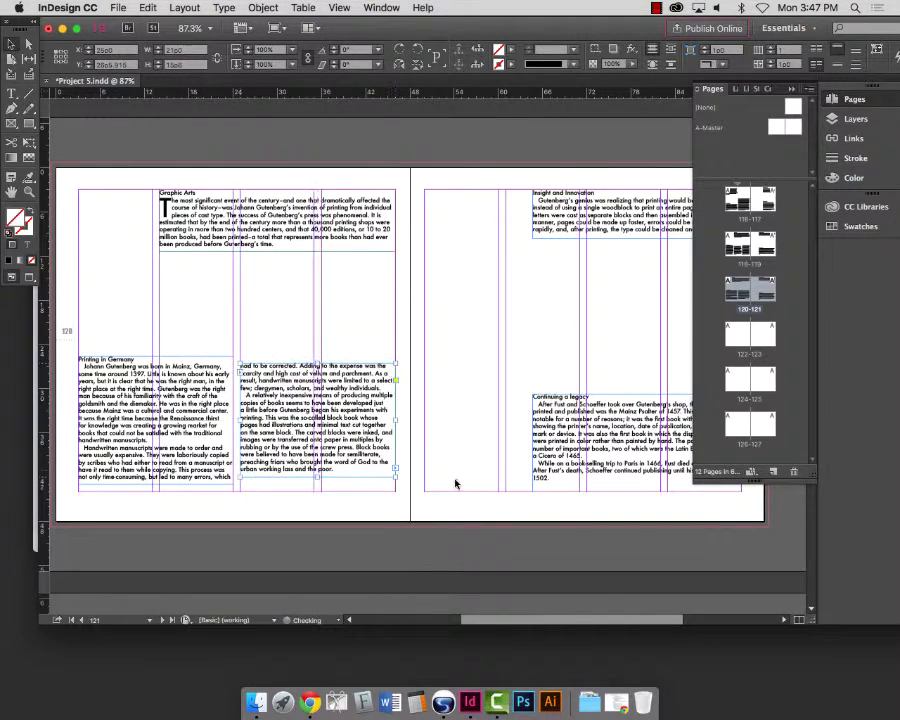
- Fit page 121's "Insight and Innovation" frame to the first column, 10p0 wide, and the "Continuing a legacy" frame to the last two columns, 21p0 wide
{"action": "scroll", "coordinate": [462, 400], "scroll_direction": "right", "scroll_amount": 5}
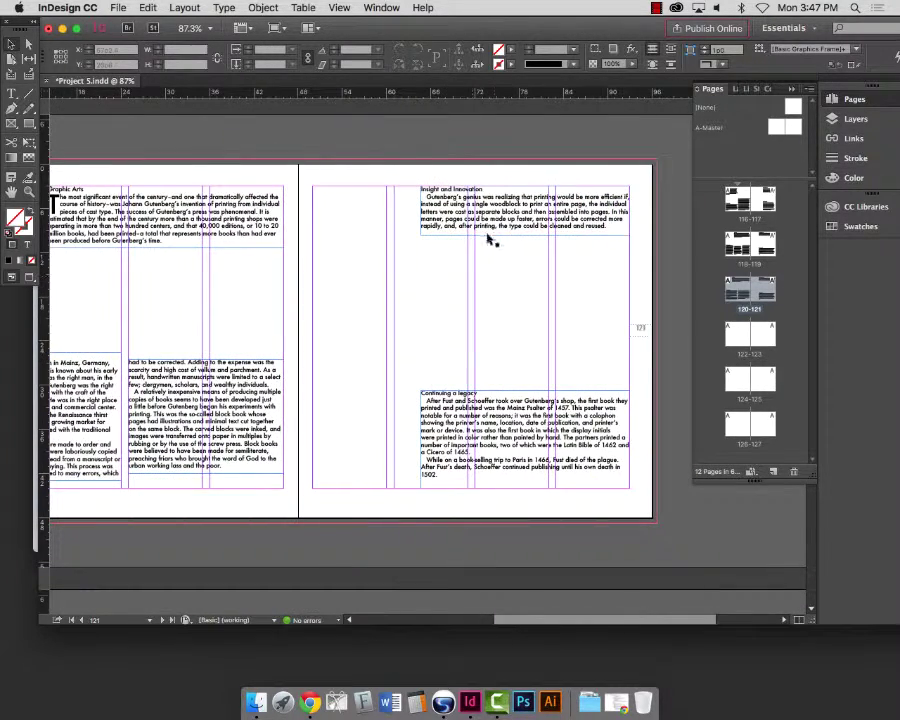
{"action": "left_click_drag", "start_coordinate": [513, 235], "coordinate": [349, 306]}
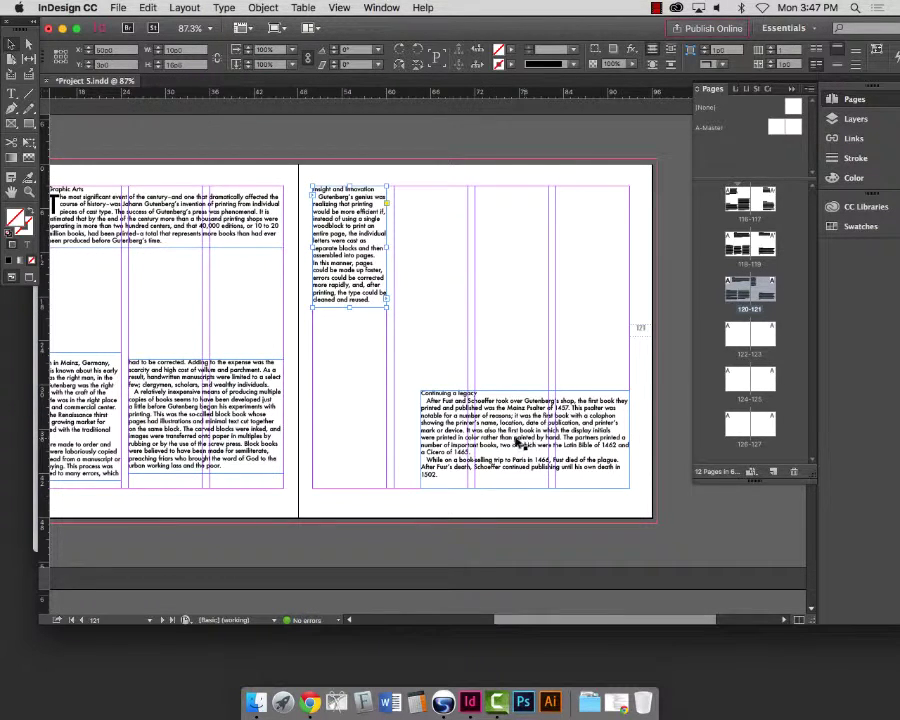
{"action": "left_click", "coordinate": [418, 390]}
{"action": "left_click_drag", "start_coordinate": [418, 386], "coordinate": [474, 369]}
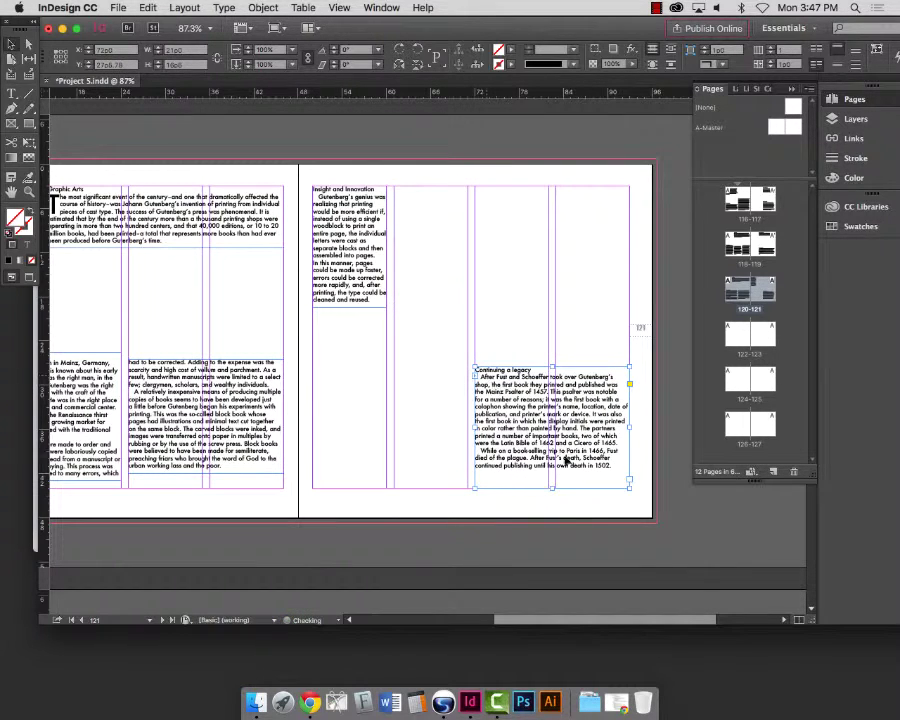
{"action": "mouse_move", "coordinate": [551, 367]}
{"action": "left_mouse_down"}
{"action": "mouse_move", "coordinate": [553, 387]}
{"action": "mouse_move", "coordinate": [553, 378]}
{"action": "left_mouse_up"}
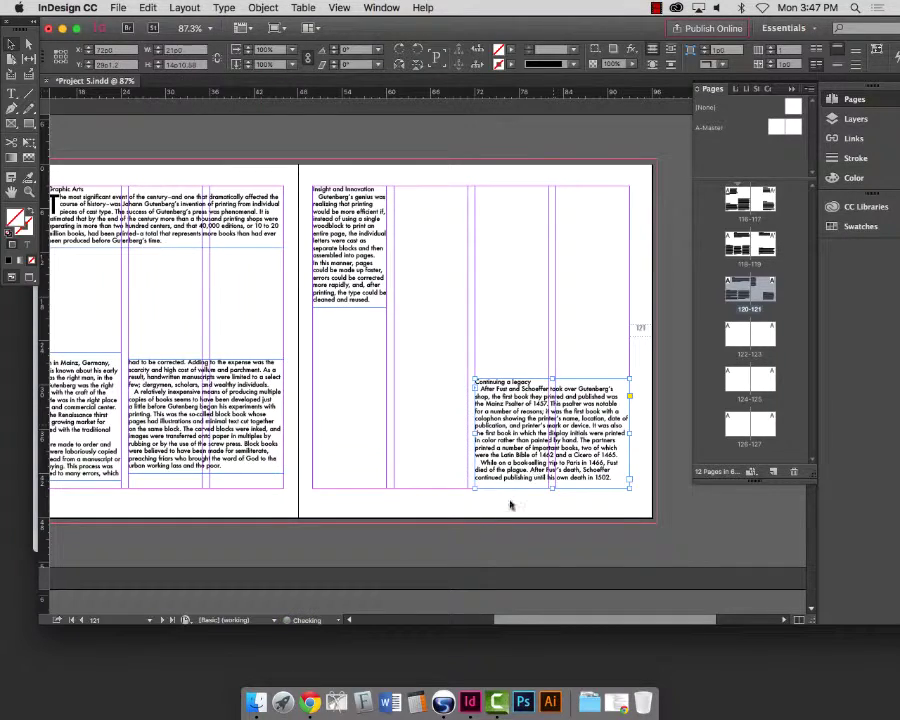
{"action": "left_click", "coordinate": [539, 511]}
- Widen page 121's "Insight and Innovation" frame to the first three columns, 32p0 wide, and shorten it to 6p6 high
{"action": "scroll", "coordinate": [530, 509], "scroll_direction": "left", "scroll_amount": 5}
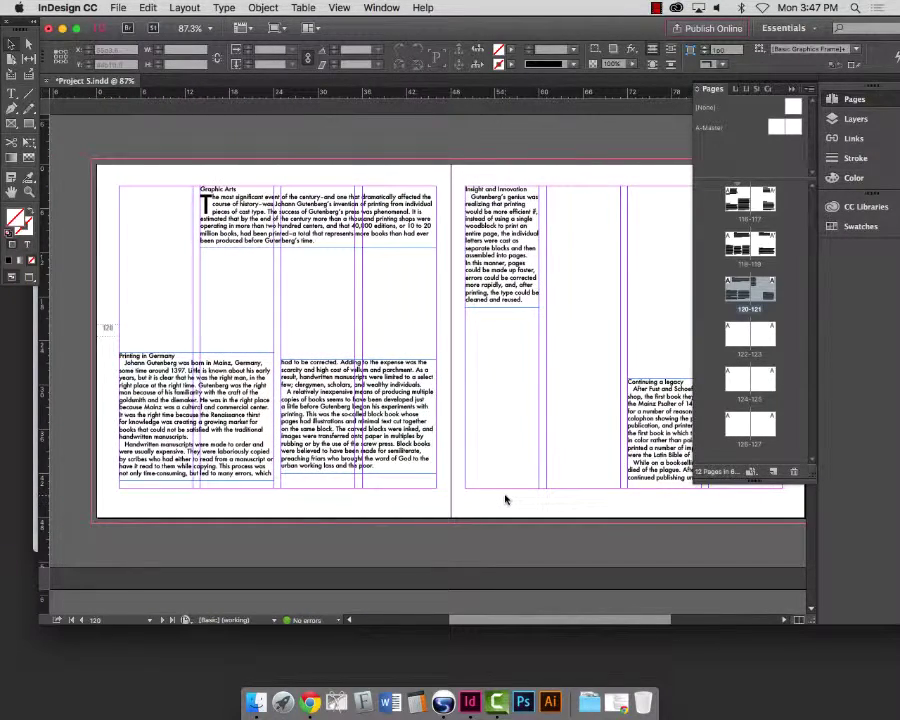
{"action": "key", "text": "super+minus"}
{"action": "scroll", "coordinate": [494, 472], "scroll_direction": "down", "scroll_amount": 3}
{"action": "scroll", "coordinate": [504, 476], "scroll_direction": "right", "scroll_amount": 5}
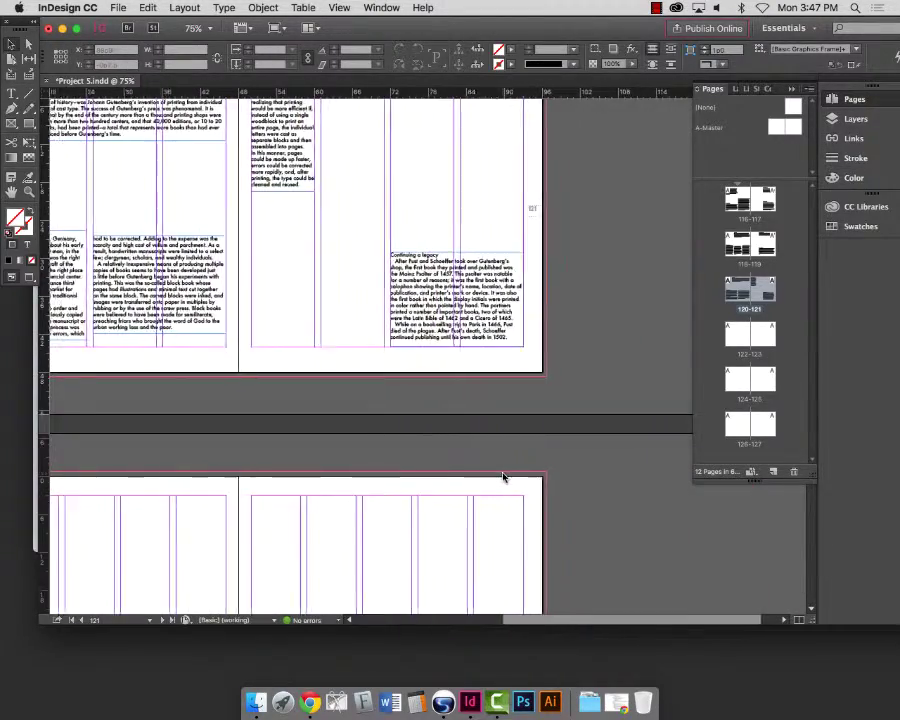
{"action": "scroll", "coordinate": [503, 480], "scroll_direction": "up", "scroll_amount": 3}
{"action": "scroll", "coordinate": [503, 478], "scroll_direction": "left", "scroll_amount": 3}
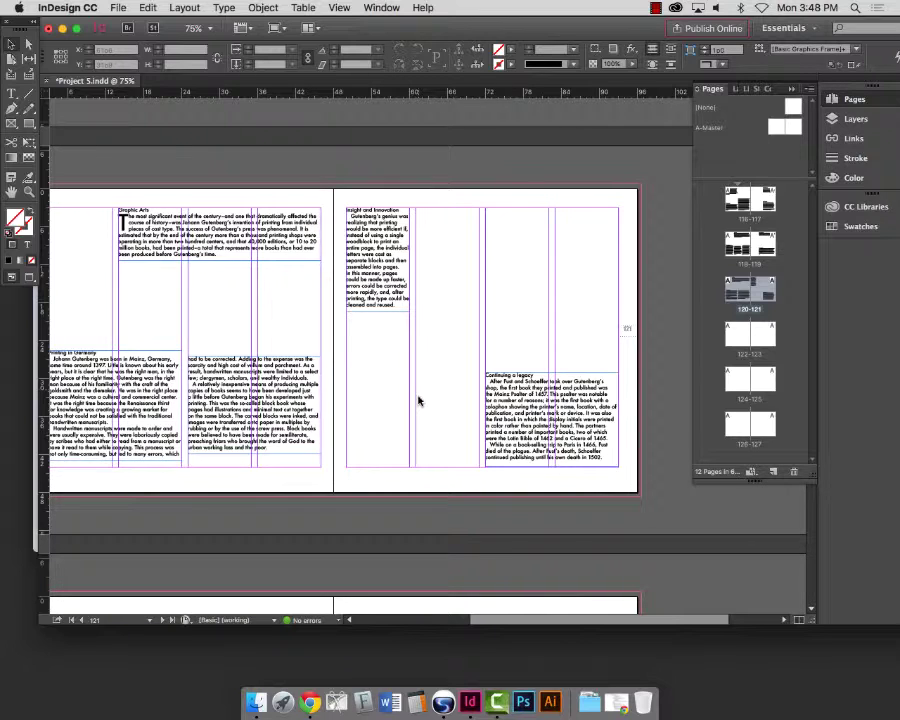
{"action": "scroll", "coordinate": [452, 418], "scroll_direction": "left", "scroll_amount": 3}
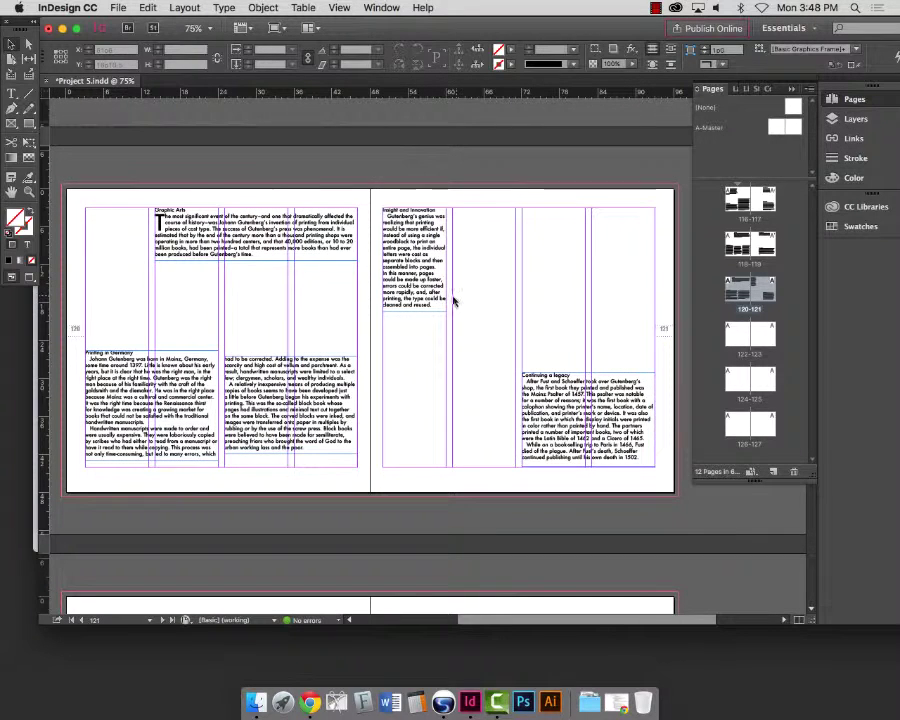
{"action": "left_click", "coordinate": [448, 294]}
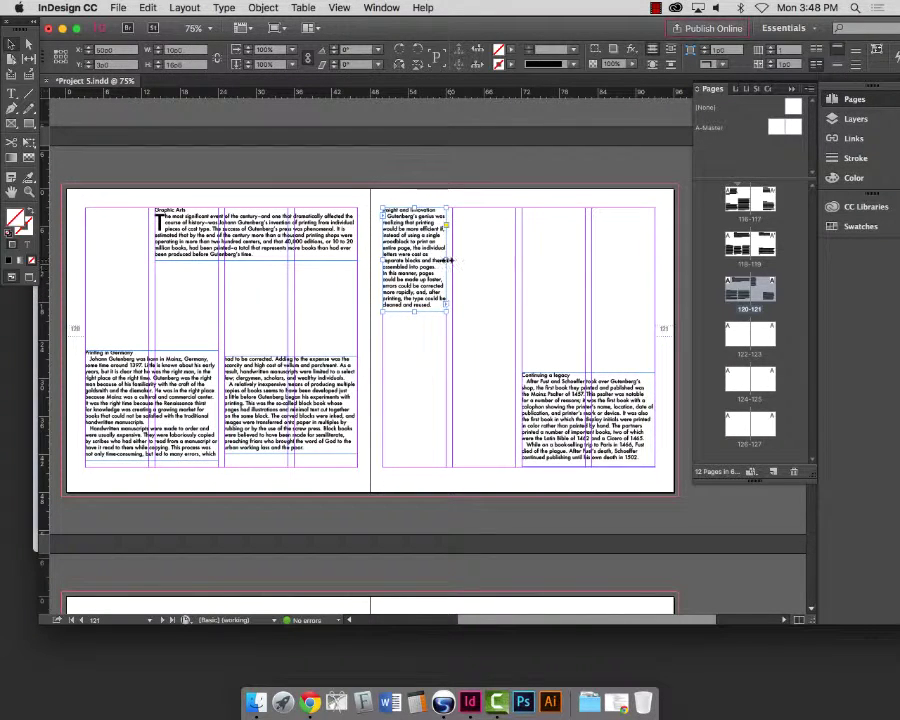
{"action": "left_click_drag", "start_coordinate": [448, 260], "coordinate": [586, 258]}
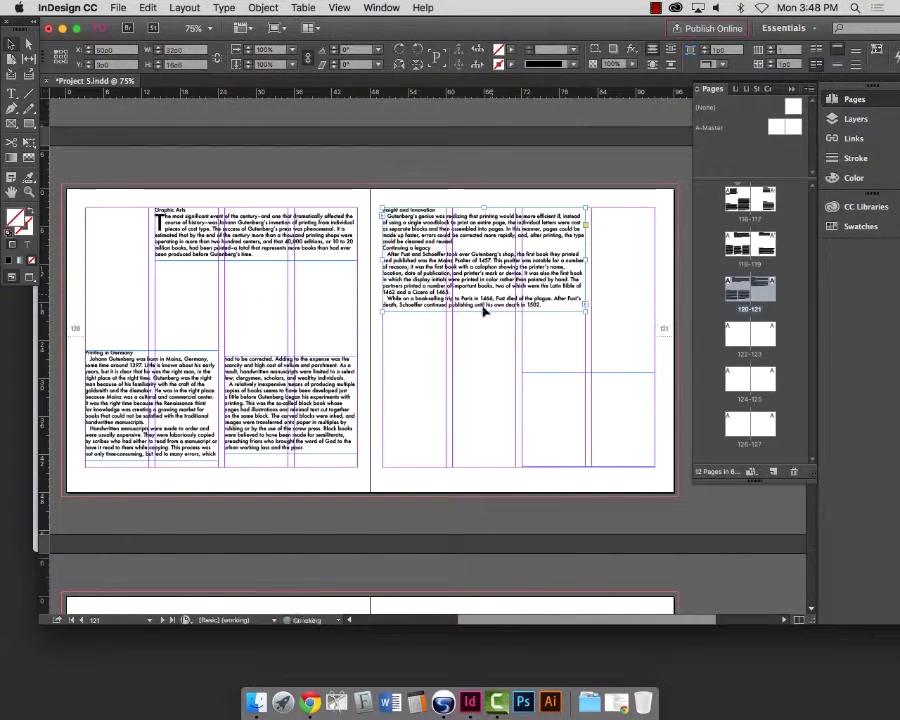
{"action": "left_click_drag", "start_coordinate": [484, 311], "coordinate": [484, 246]}
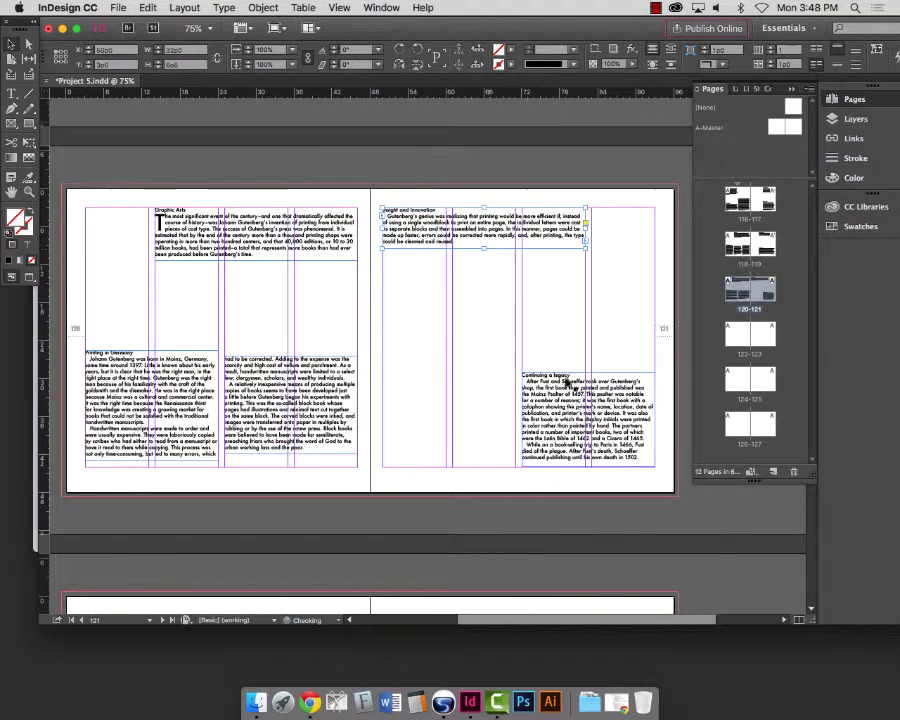
{"action": "left_click", "coordinate": [488, 549]}
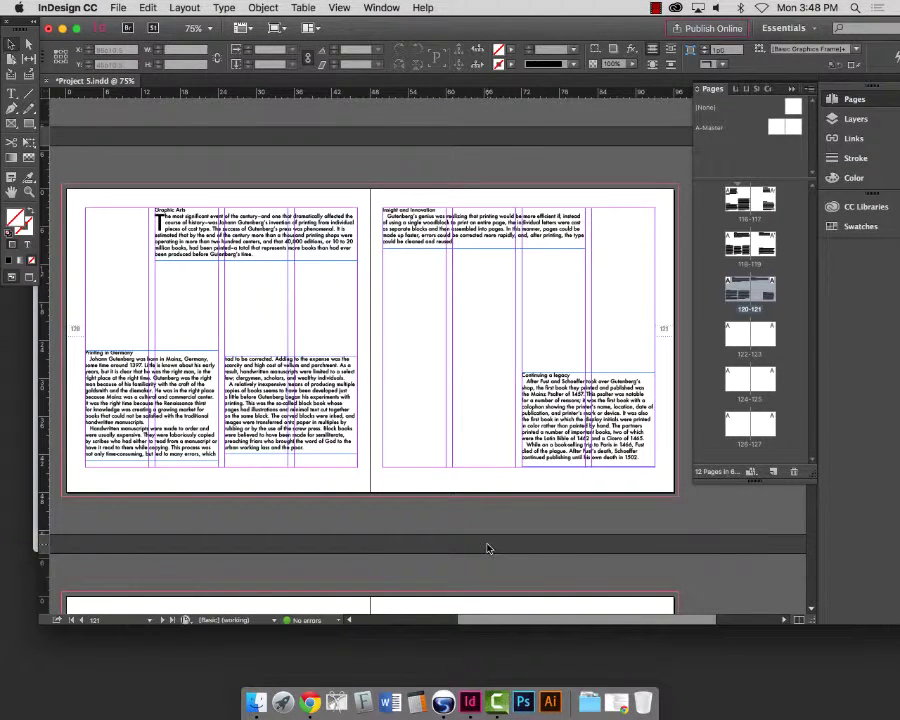
- Shift the "Insight and Innovation" frame on page 121 slightly down to Y 3p11.4 and save the document
{"action": "left_click_drag", "start_coordinate": [473, 258], "coordinate": [465, 258]}
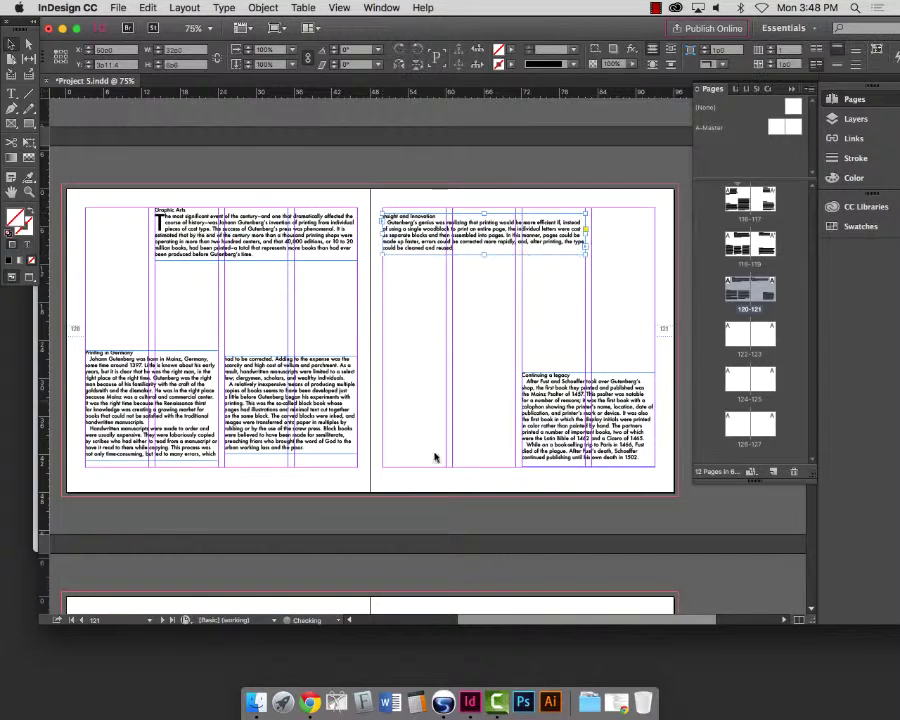
{"action": "left_click", "coordinate": [481, 513]}
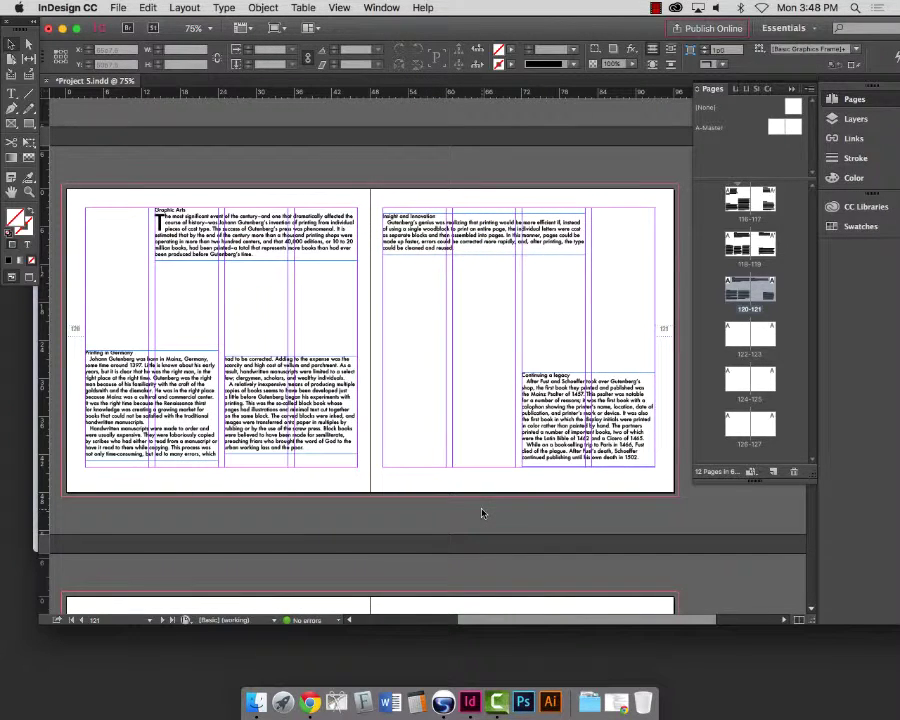
{"action": "key", "text": "super+s"}
- Review the completed spreads from 116–117 to 120–121 and the empty column grids on the following spreads
{"action": "scroll", "coordinate": [371, 492], "scroll_direction": "down", "scroll_amount": 5}
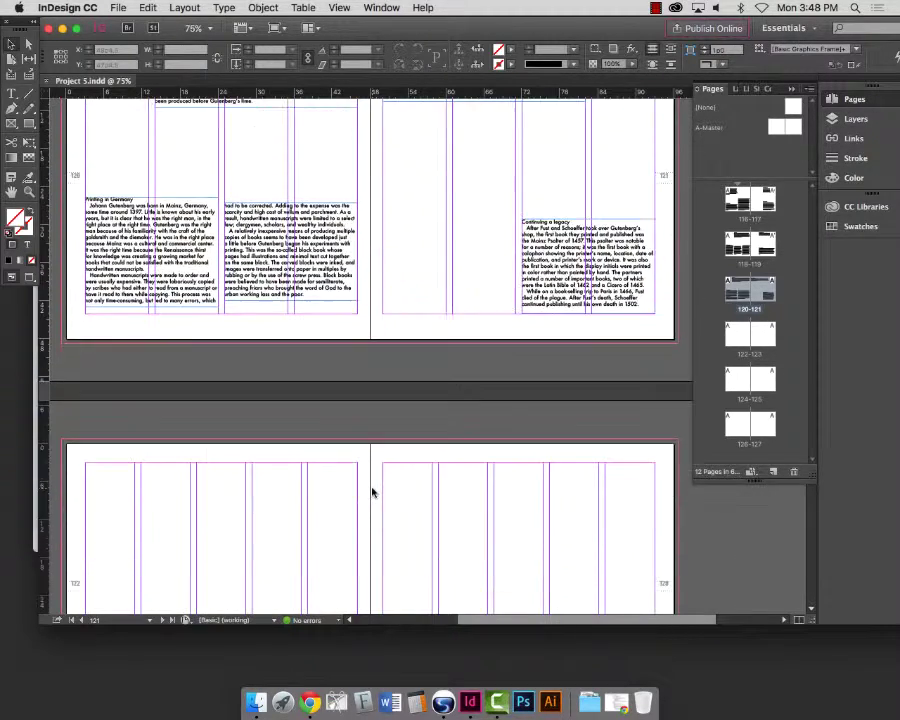
{"action": "scroll", "coordinate": [397, 467], "scroll_direction": "up", "scroll_amount": 15}
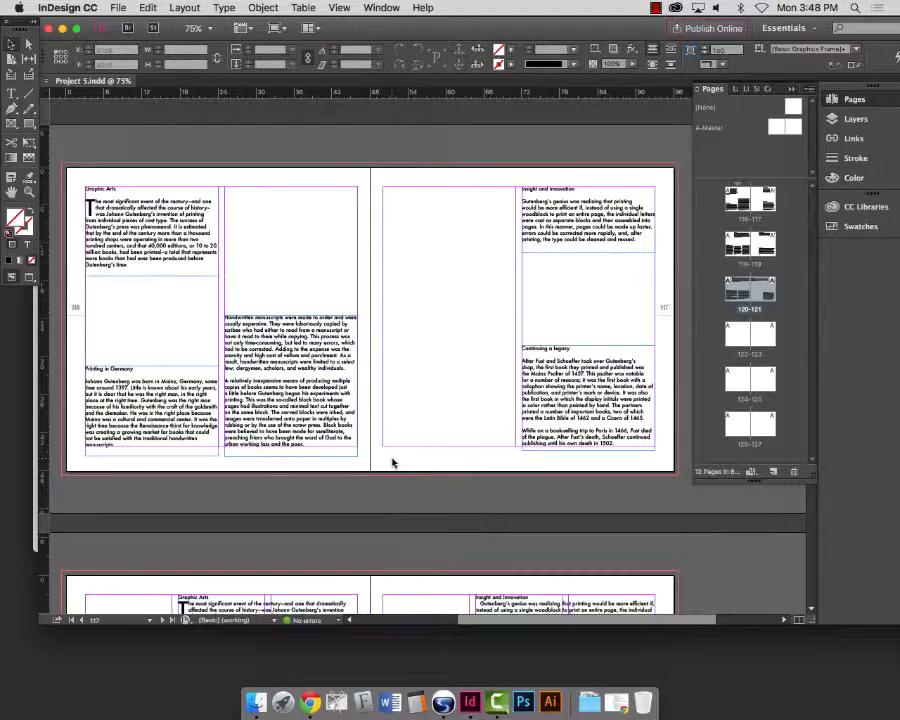
{"action": "scroll", "coordinate": [409, 474], "scroll_direction": "down", "scroll_amount": 10}
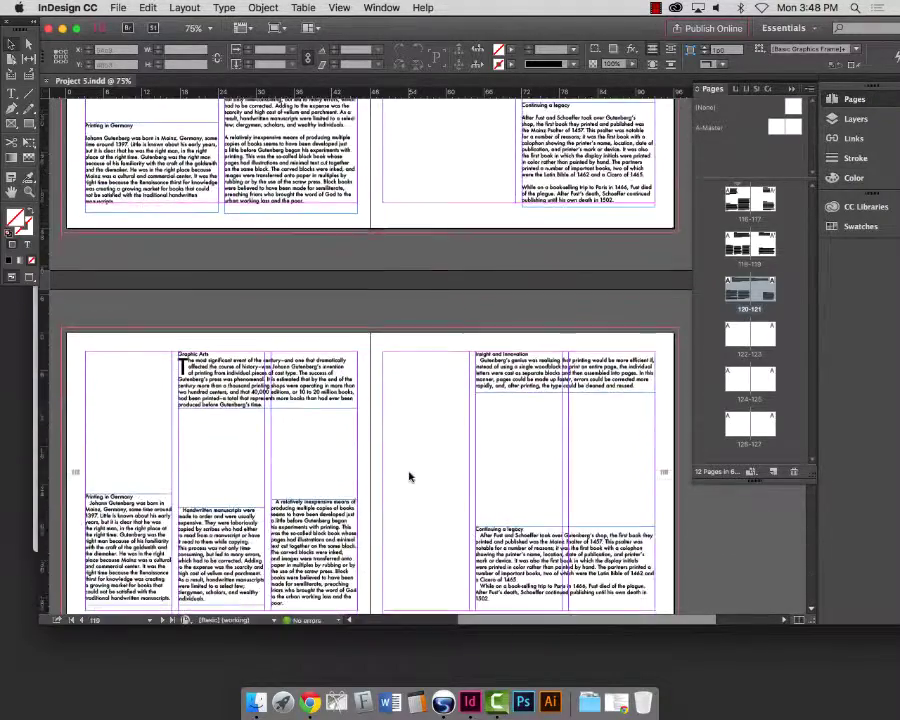
{"action": "scroll", "coordinate": [409, 476], "scroll_direction": "down", "scroll_amount": 12}
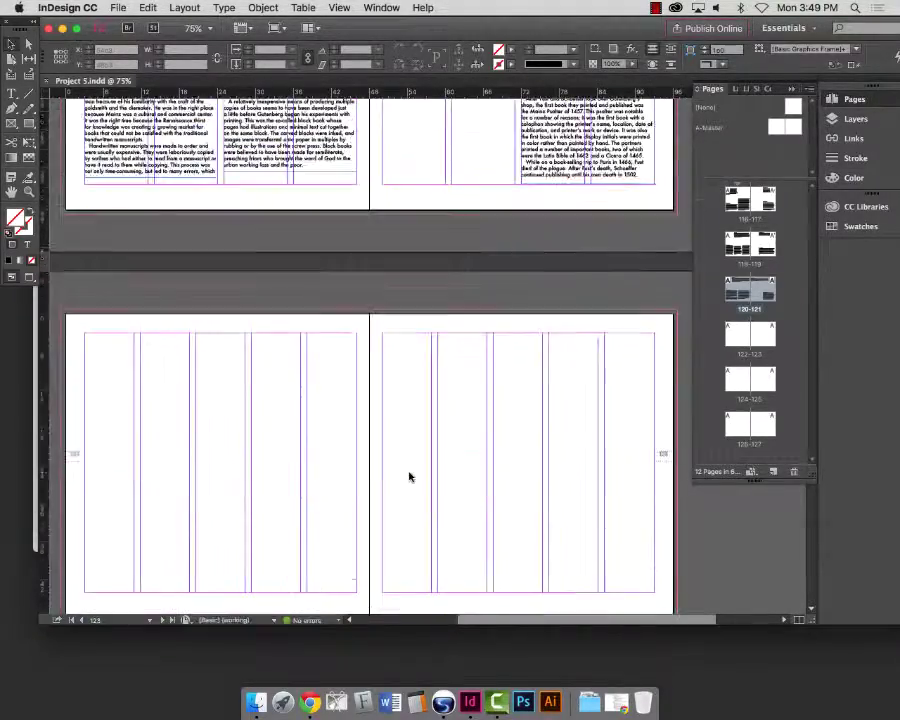
{"action": "scroll", "coordinate": [409, 477], "scroll_direction": "down", "scroll_amount": 8}
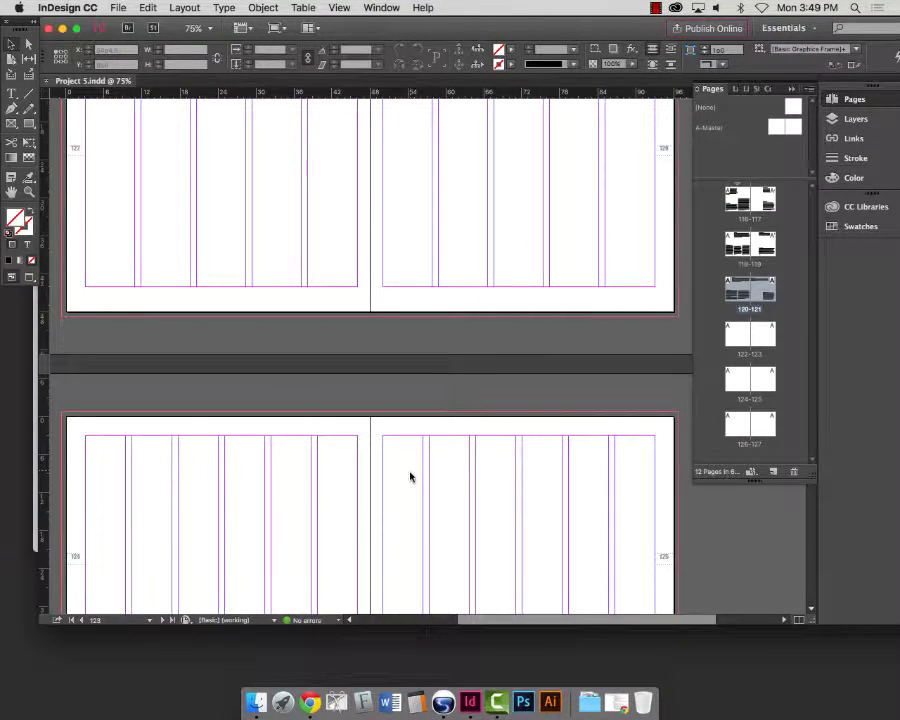
{"action": "scroll", "coordinate": [406, 471], "scroll_direction": "down", "scroll_amount": 4}
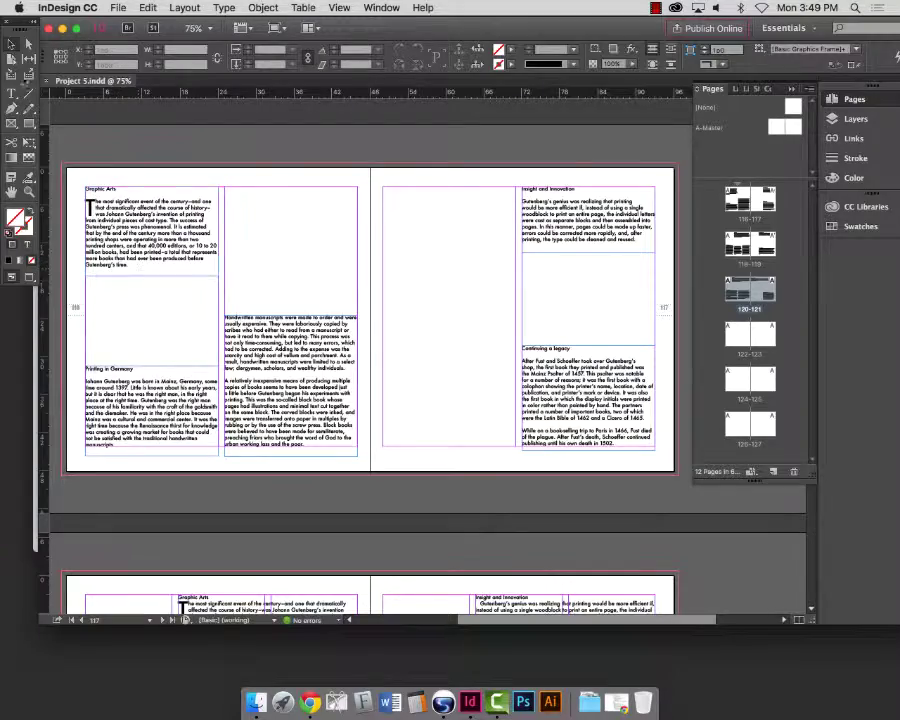
- Copy all text frames from spread 120–121 and paste them in place on spread 126–127
{"action": "scroll", "coordinate": [327, 440], "scroll_direction": "down", "scroll_amount": 10}
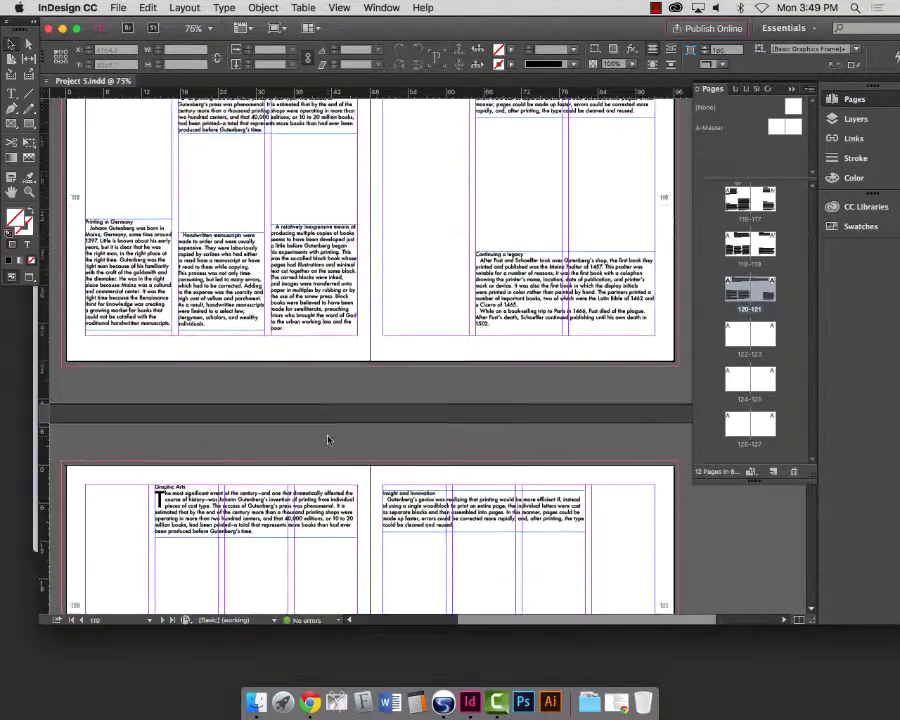
{"action": "scroll", "coordinate": [327, 440], "scroll_direction": "down", "scroll_amount": 4}
{"action": "left_click_drag", "start_coordinate": [66, 160], "coordinate": [600, 503]}
{"action": "scroll", "coordinate": [580, 520], "scroll_direction": "down", "scroll_amount": 8}
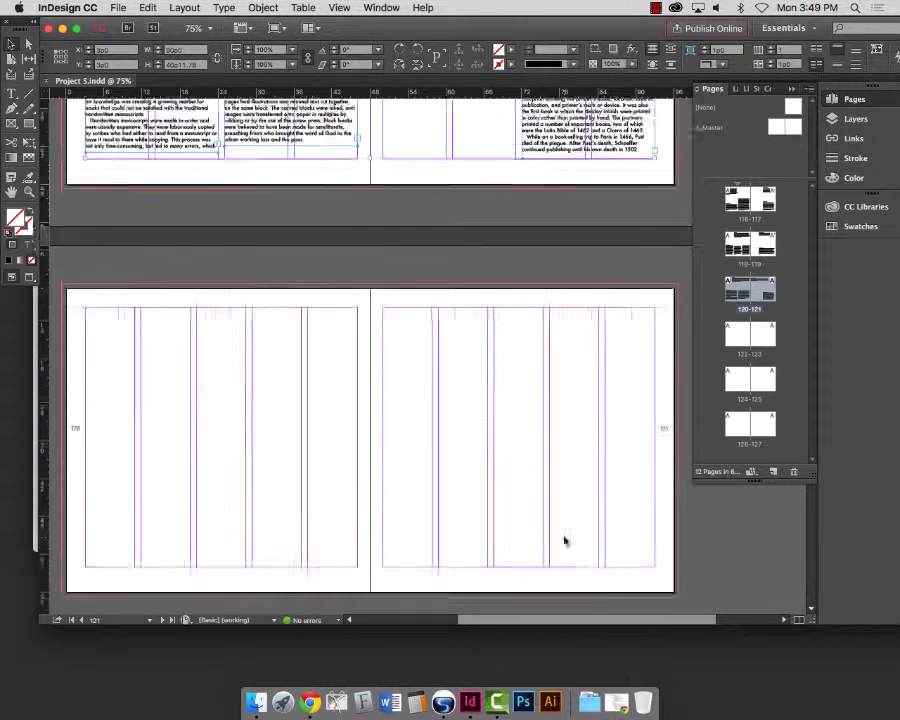
{"action": "key", "text": "super+v"}
{"action": "key", "text": "super+z"}
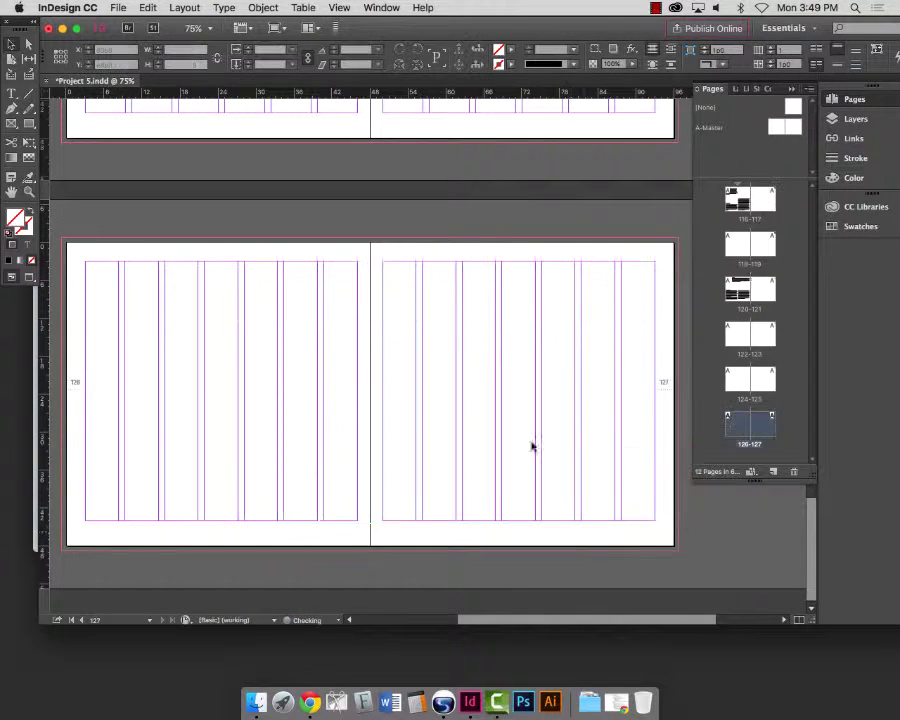
{"action": "left_click", "coordinate": [148, 7]}
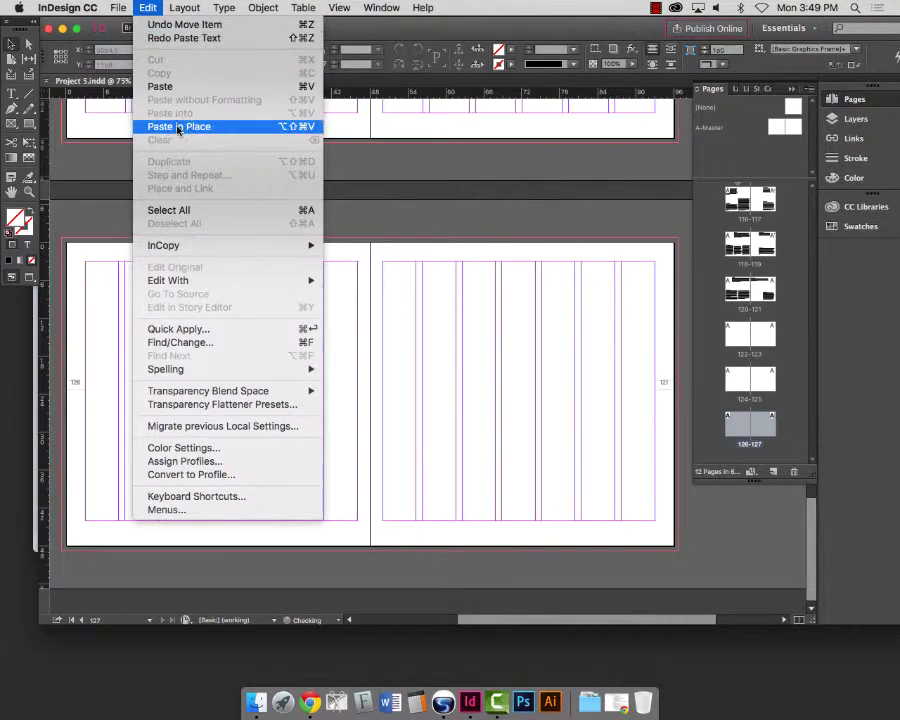
{"action": "left_click", "coordinate": [180, 126]}
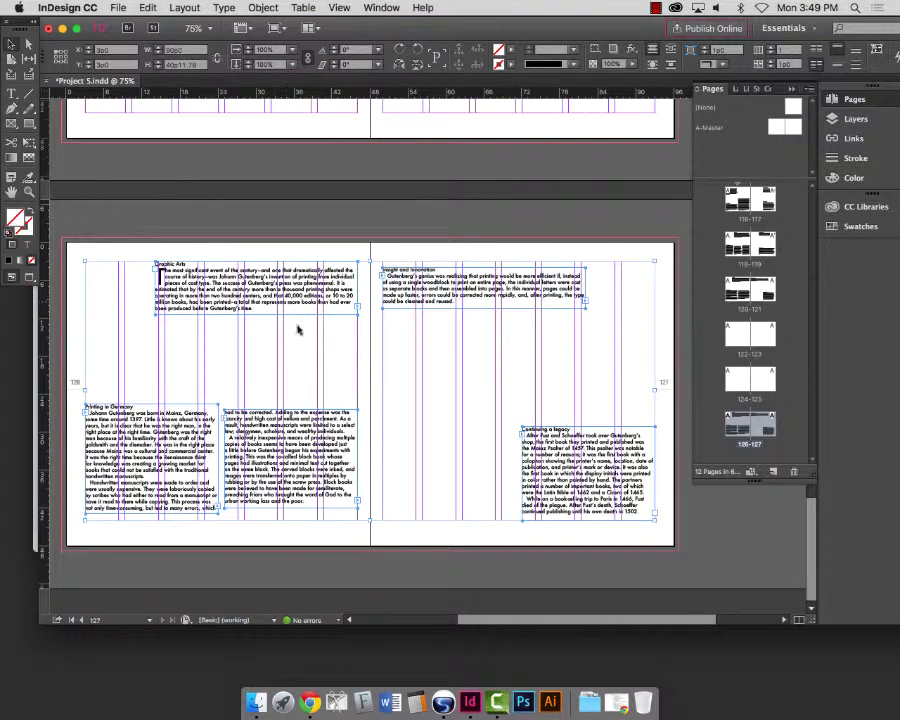
- Fit page 126's "Graphic Arts" frame to the first three columns at the top margin, 17p10.286 wide, ending after its own section
{"action": "left_click", "coordinate": [148, 228]}
{"action": "left_click", "coordinate": [176, 311]}
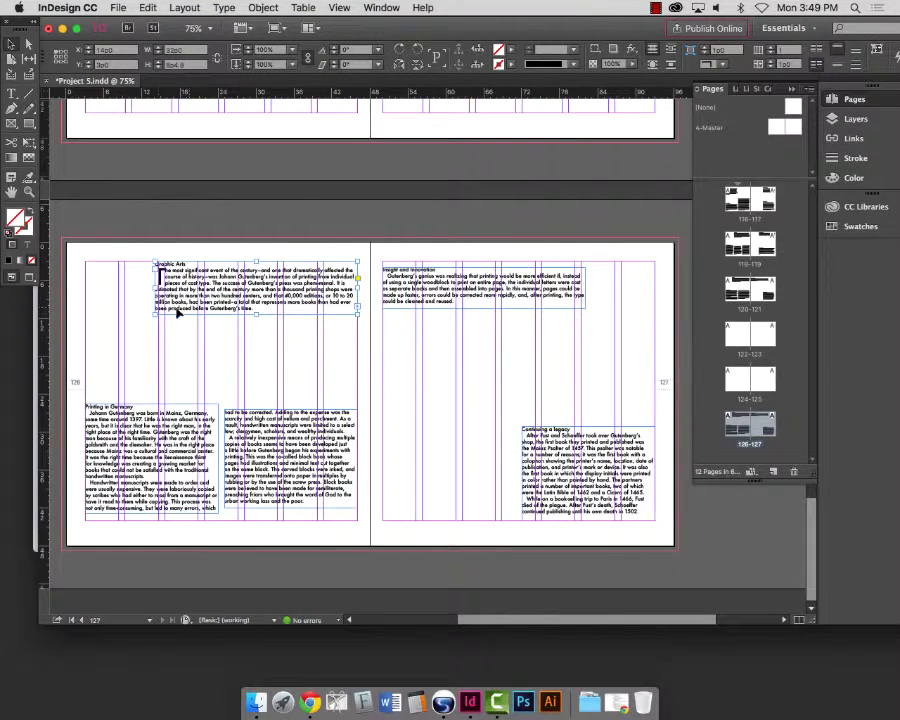
{"action": "left_click_drag", "start_coordinate": [153, 316], "coordinate": [204, 337]}
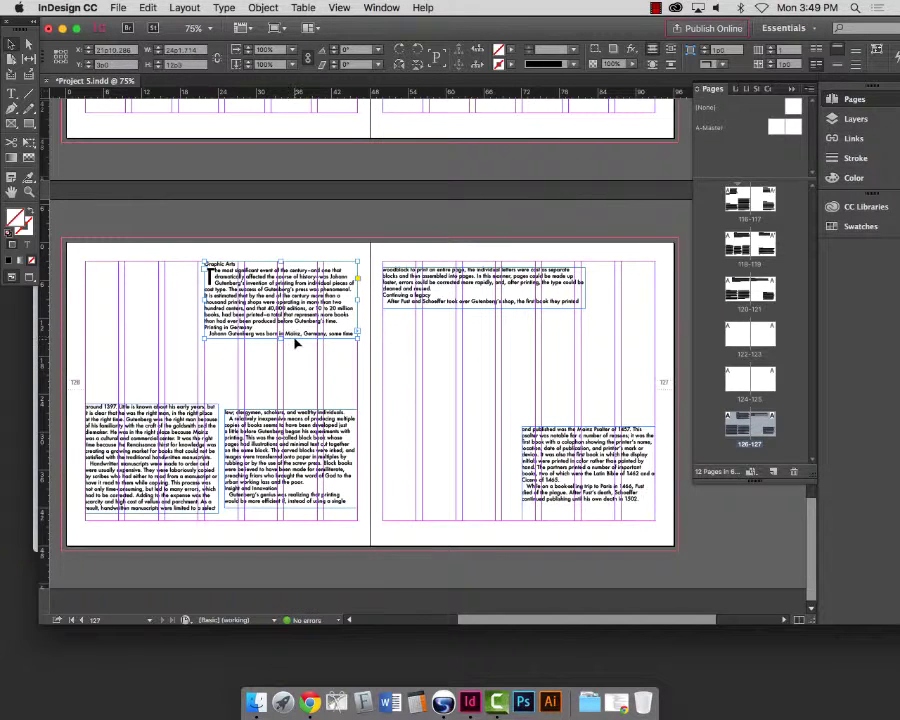
{"action": "left_click_drag", "start_coordinate": [281, 340], "coordinate": [197, 298]}
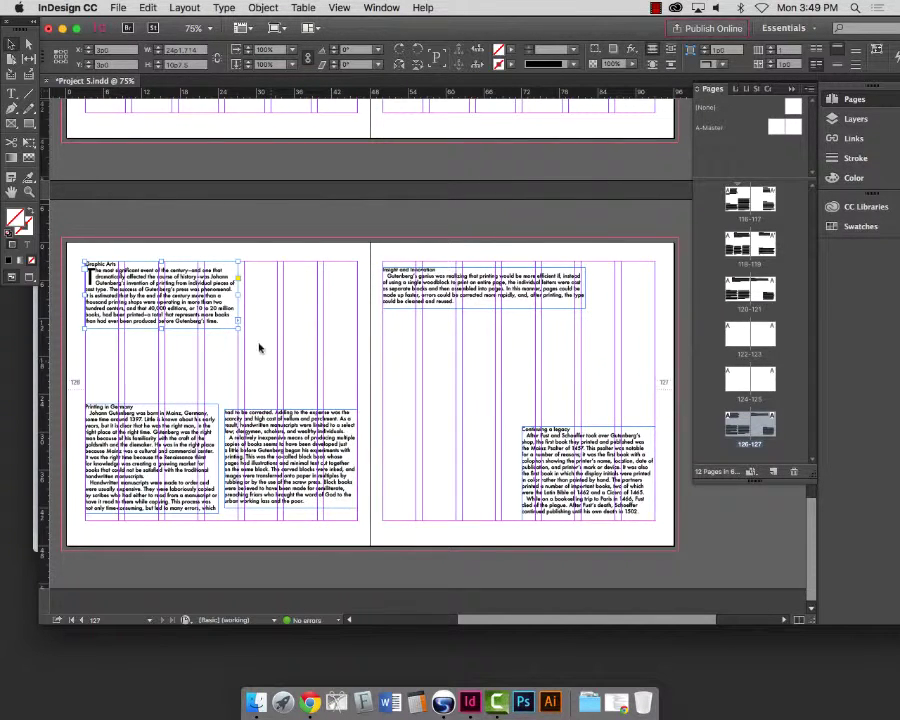
{"action": "left_click_drag", "start_coordinate": [238, 328], "coordinate": [198, 342]}
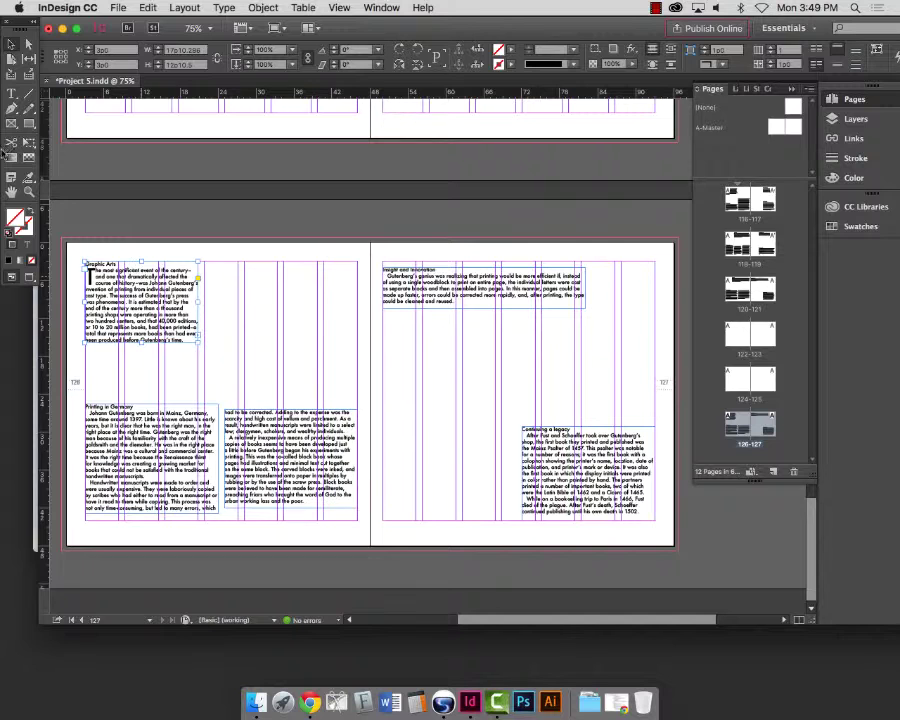
- Move page 126's "Printing in Germany" frame up below "Graphic Arts" and fit it and its continuation frame to two columns each, 11p6.857 wide
{"action": "left_click", "coordinate": [29, 192]}
{"action": "left_click", "coordinate": [274, 316]}
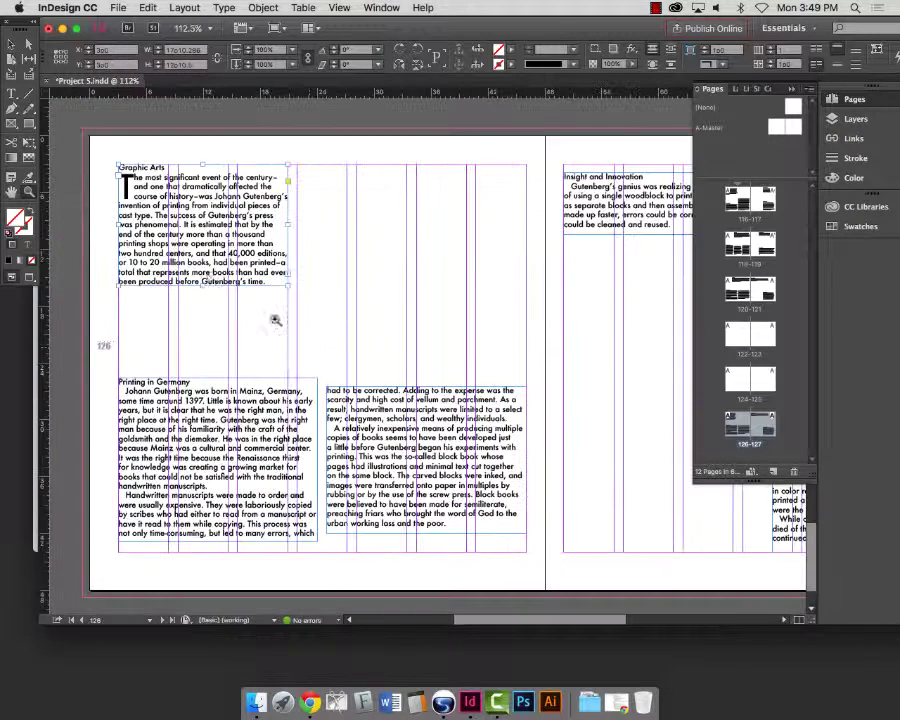
{"action": "left_click", "coordinate": [12, 43]}
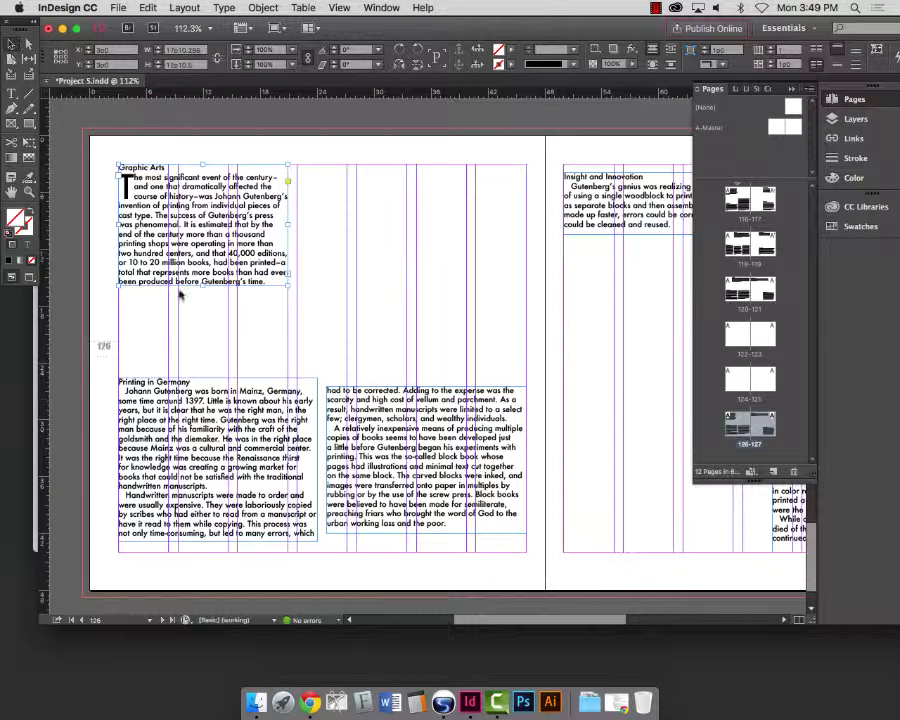
{"action": "left_click", "coordinate": [205, 420]}
{"action": "left_click_drag", "start_coordinate": [205, 420], "coordinate": [205, 358]}
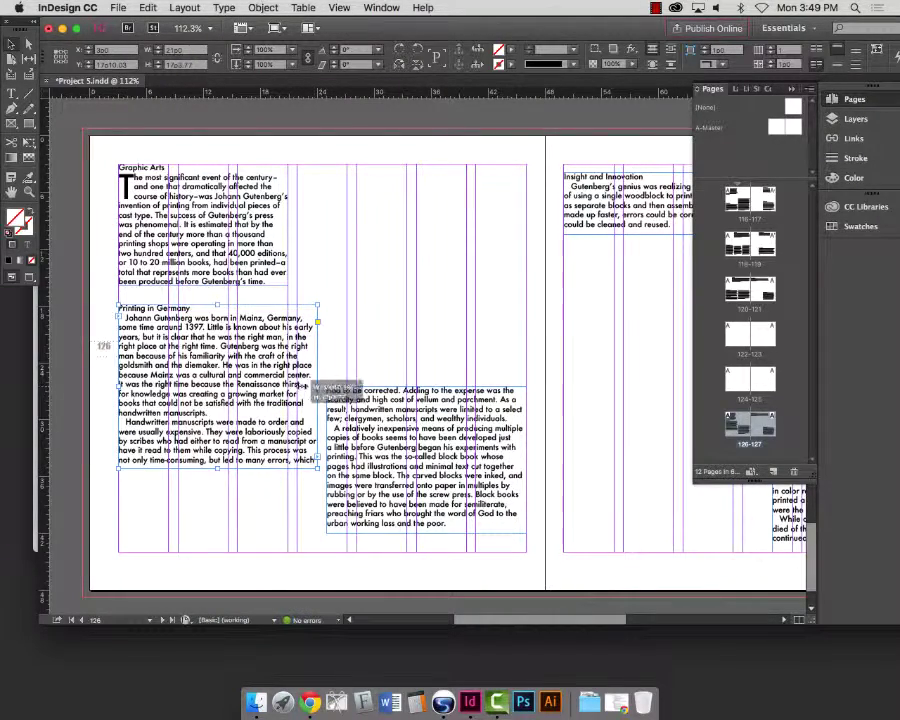
{"action": "left_click_drag", "start_coordinate": [317, 388], "coordinate": [326, 358]}
{"action": "left_click_drag", "start_coordinate": [435, 448], "coordinate": [347, 468]}
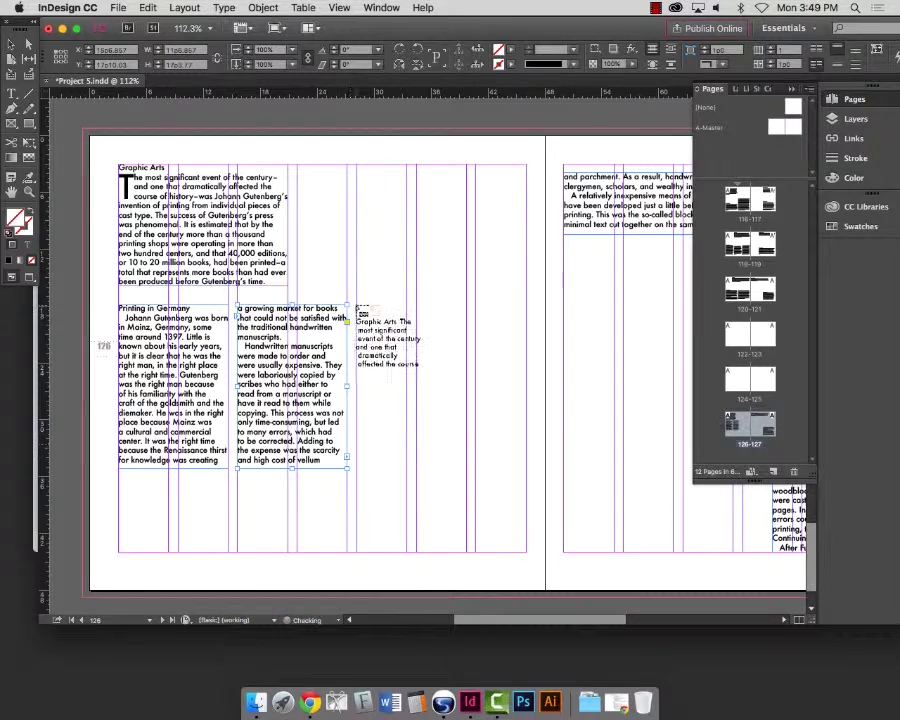
- Thread a third lower frame across page 126's last three columns, 17p10.286 wide, ending before the "Insight and Innovation" heading
{"action": "left_click_drag", "start_coordinate": [357, 305], "coordinate": [522, 467]}
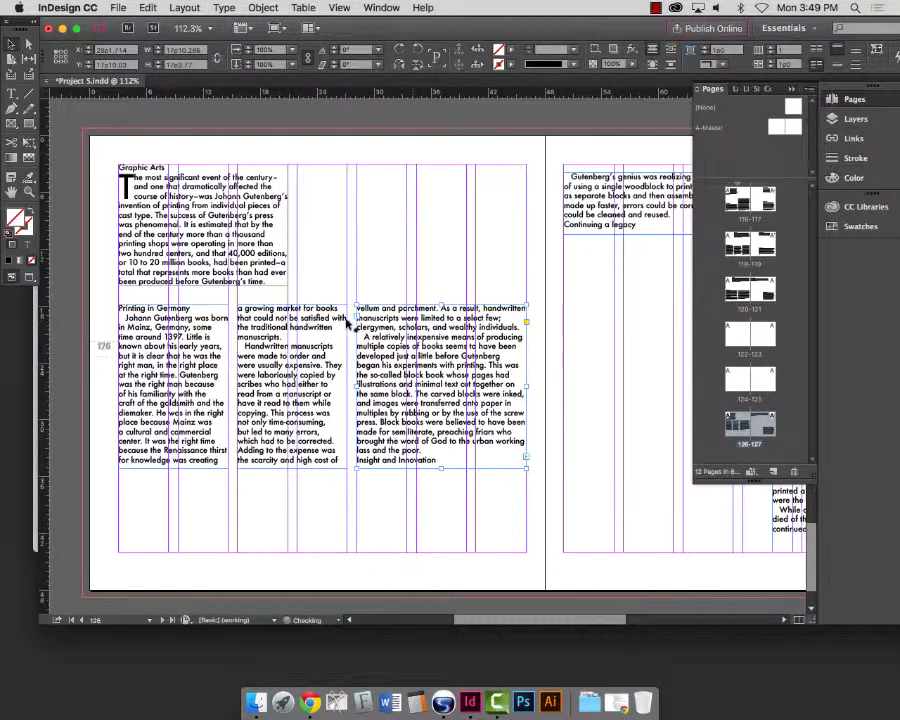
{"action": "left_click", "coordinate": [10, 44]}
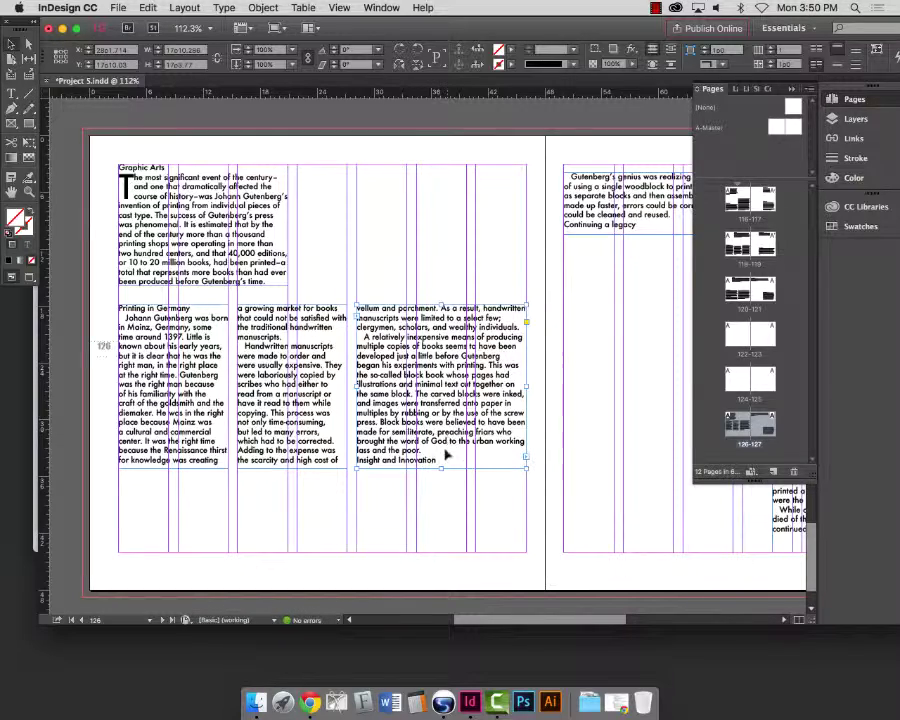
{"action": "left_click_drag", "start_coordinate": [440, 467], "coordinate": [440, 457]}
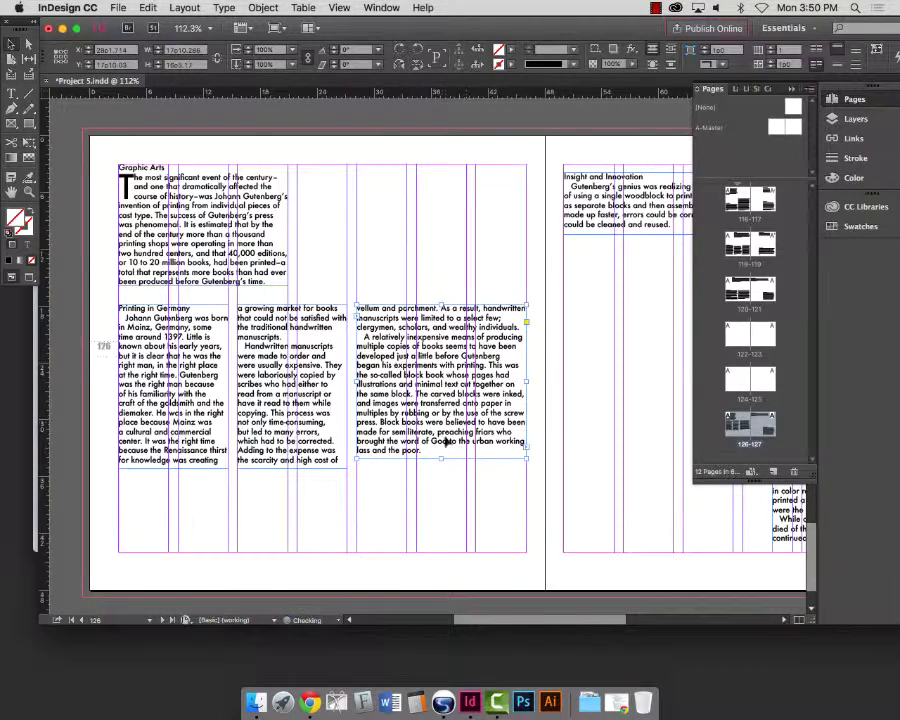
- Narrow page 127's "Insight and Innovation" frame to four columns, 24p1.714 wide, and lengthen it to hold its whole section
{"action": "scroll", "coordinate": [503, 509], "scroll_direction": "right", "scroll_amount": 3}
{"action": "scroll", "coordinate": [503, 509], "scroll_direction": "right", "scroll_amount": 5}
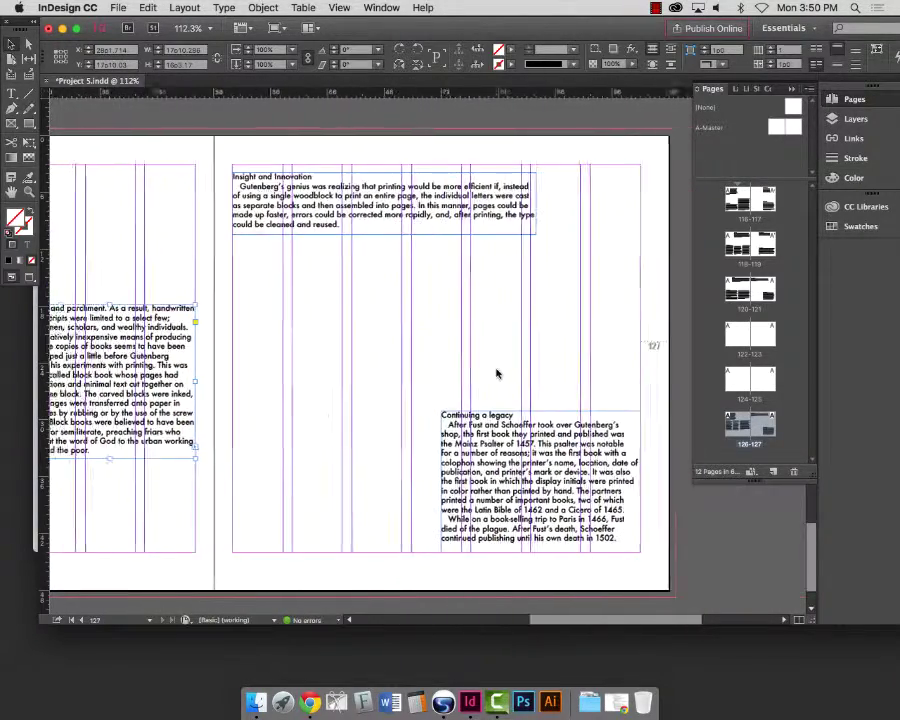
{"action": "left_click", "coordinate": [420, 205]}
{"action": "left_click_drag", "start_coordinate": [428, 204], "coordinate": [354, 205]}
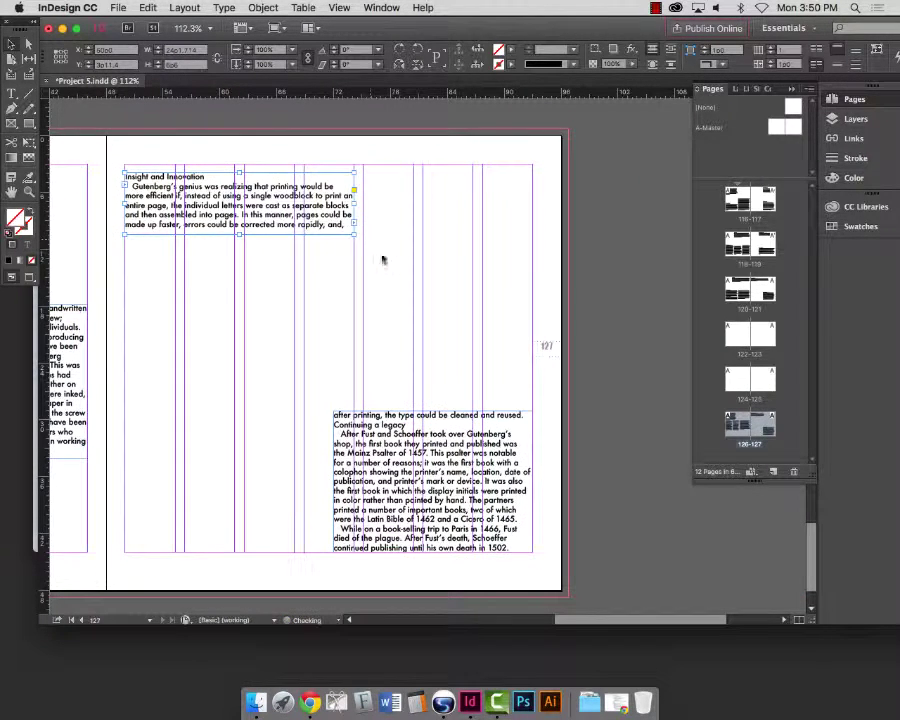
{"action": "mouse_move", "coordinate": [244, 236]}
{"action": "left_mouse_down"}
{"action": "mouse_move", "coordinate": [243, 255]}
{"action": "mouse_move", "coordinate": [240, 242]}
{"action": "left_mouse_up"}
- Widen page 127's "Continuing a legacy" frame to the last five columns, 30p5.143 wide, and lower its top edge to 31p6
{"action": "left_click", "coordinate": [333, 410]}
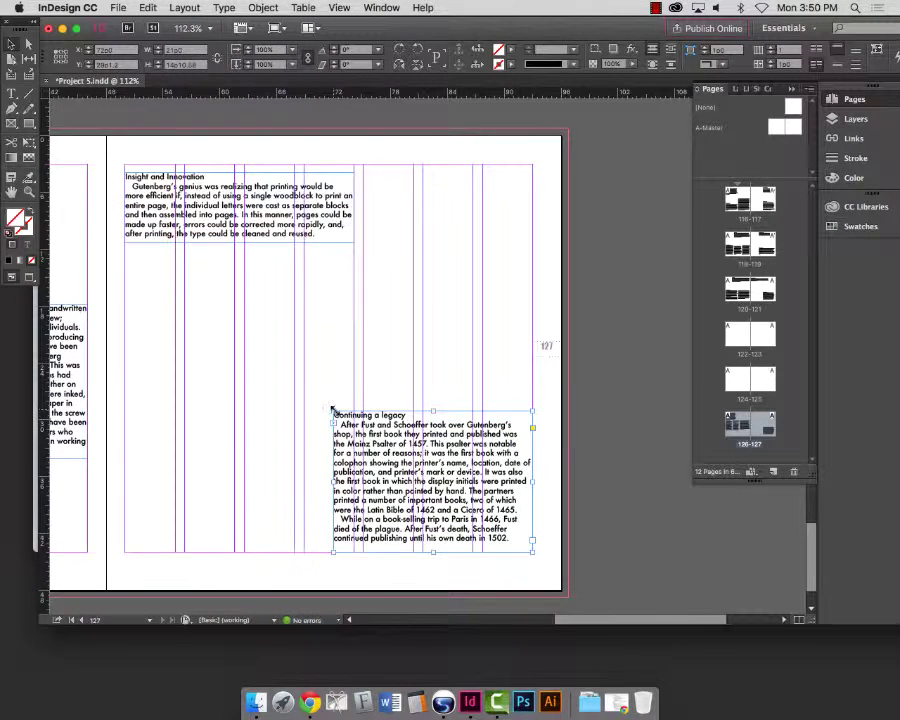
{"action": "left_click_drag", "start_coordinate": [333, 410], "coordinate": [244, 363]}
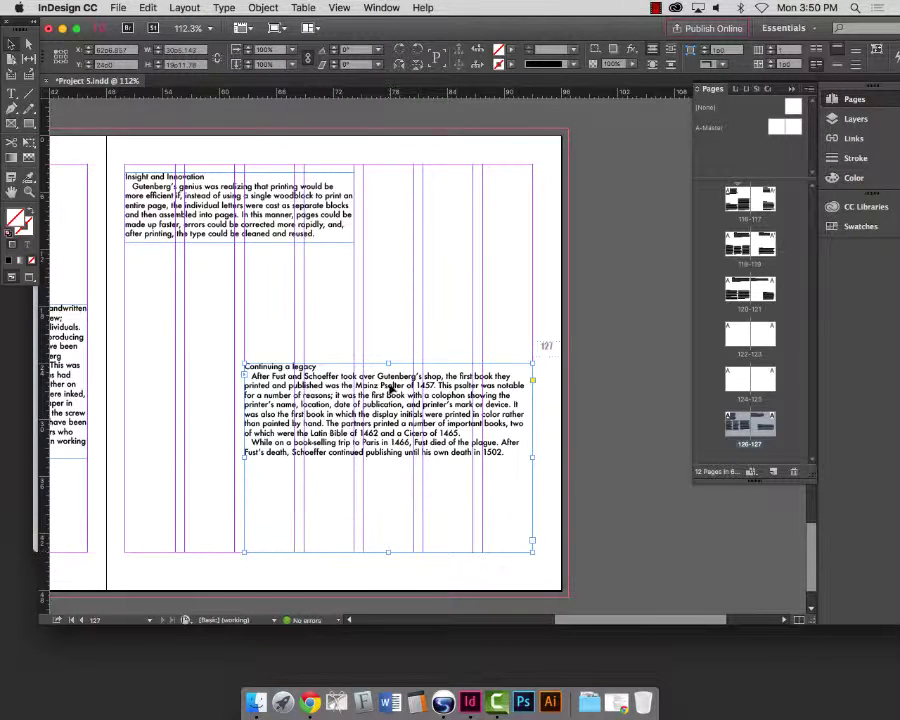
{"action": "left_click_drag", "start_coordinate": [389, 364], "coordinate": [389, 436]}
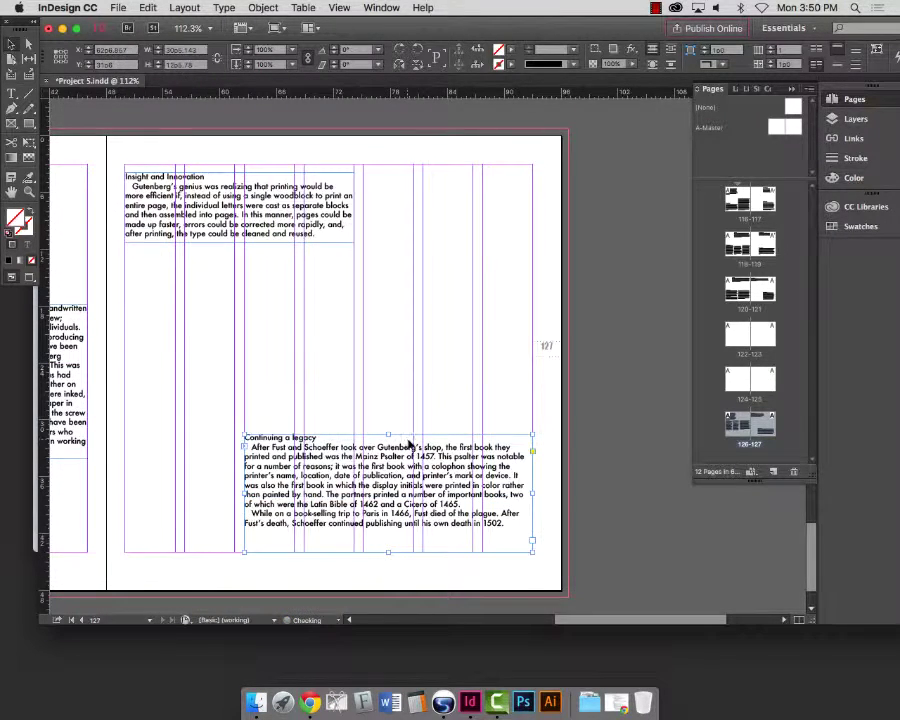
- Move the "Continuing a legacy" frame across to page 127's left margin so it spans the first five columns
{"action": "scroll", "coordinate": [409, 444], "scroll_direction": "up", "scroll_amount": 1}
{"action": "scroll", "coordinate": [409, 444], "scroll_direction": "down", "scroll_amount": 3}
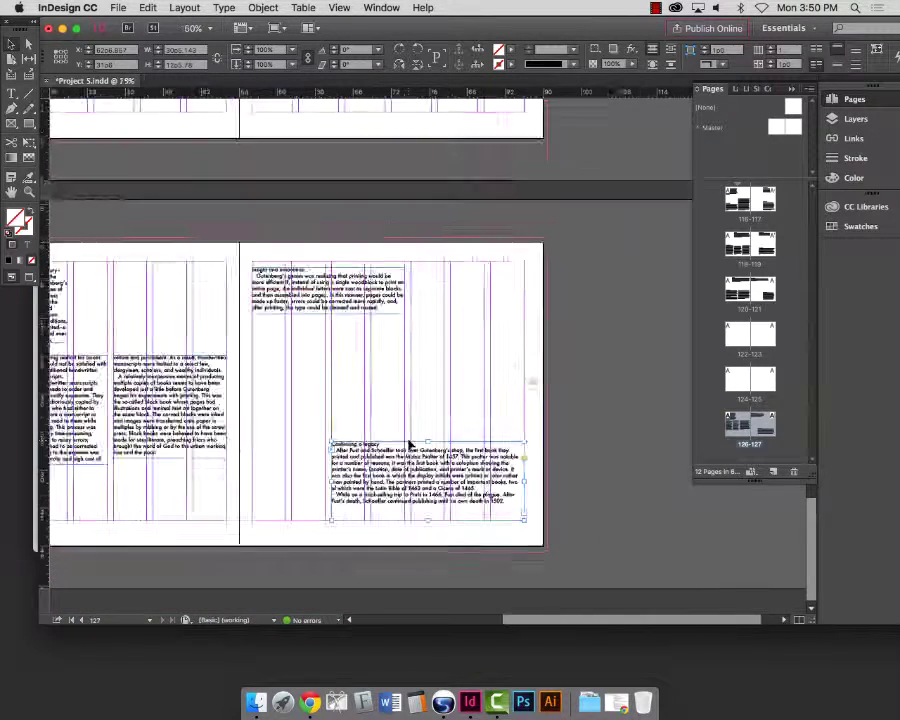
{"action": "left_click", "coordinate": [29, 191]}
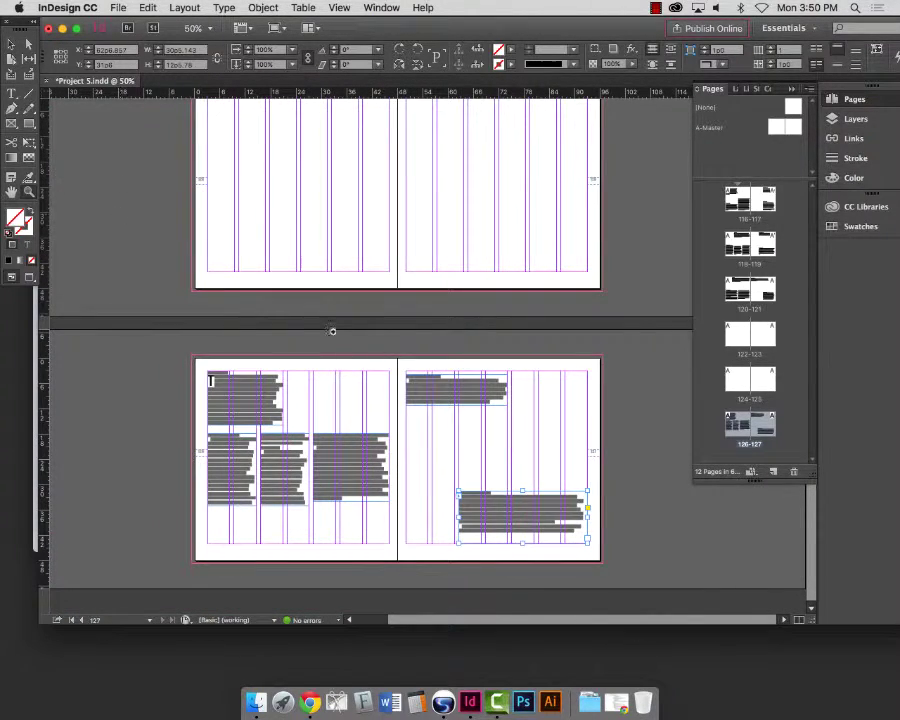
{"action": "left_click_drag", "start_coordinate": [188, 351], "coordinate": [668, 578]}
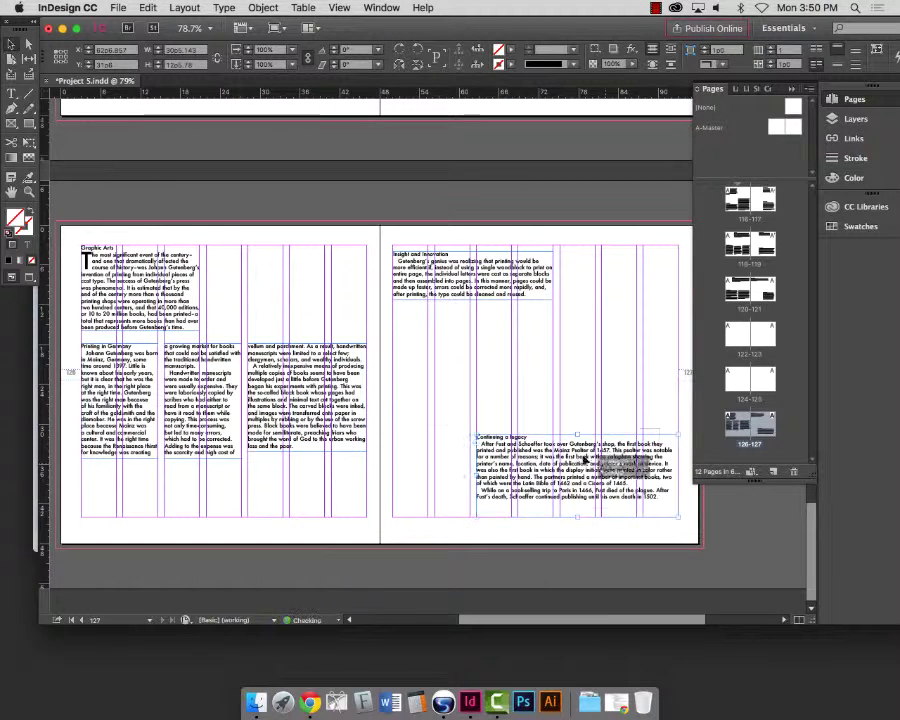
{"action": "left_click_drag", "start_coordinate": [600, 466], "coordinate": [516, 463]}
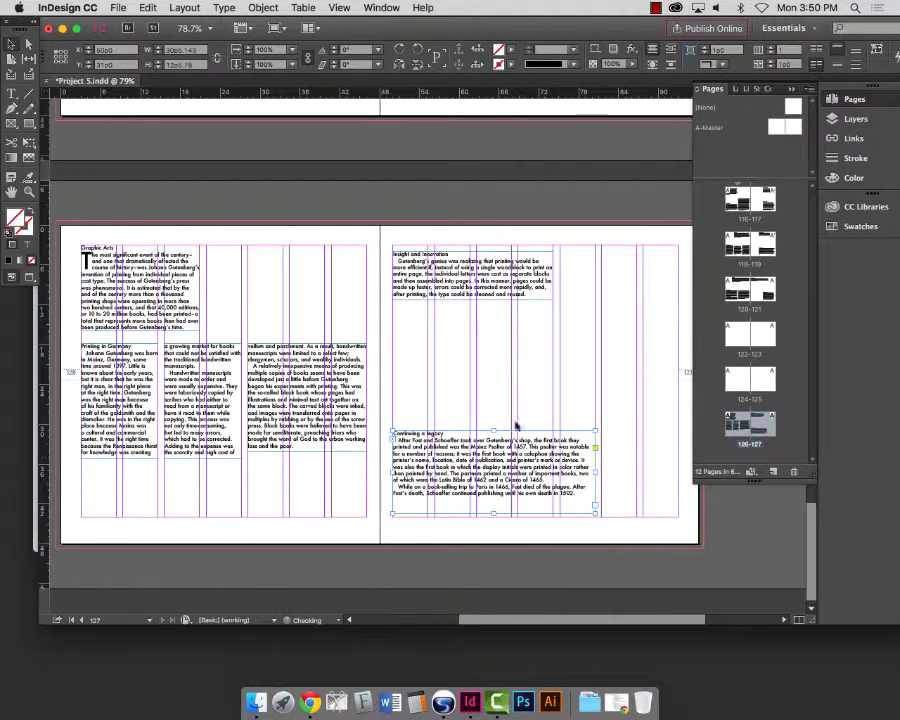
- Move page 126's three lower "Printing in Germany" frames together down to the bottom margin and deselect them
{"action": "left_click_drag", "start_coordinate": [299, 377], "coordinate": [303, 438]}
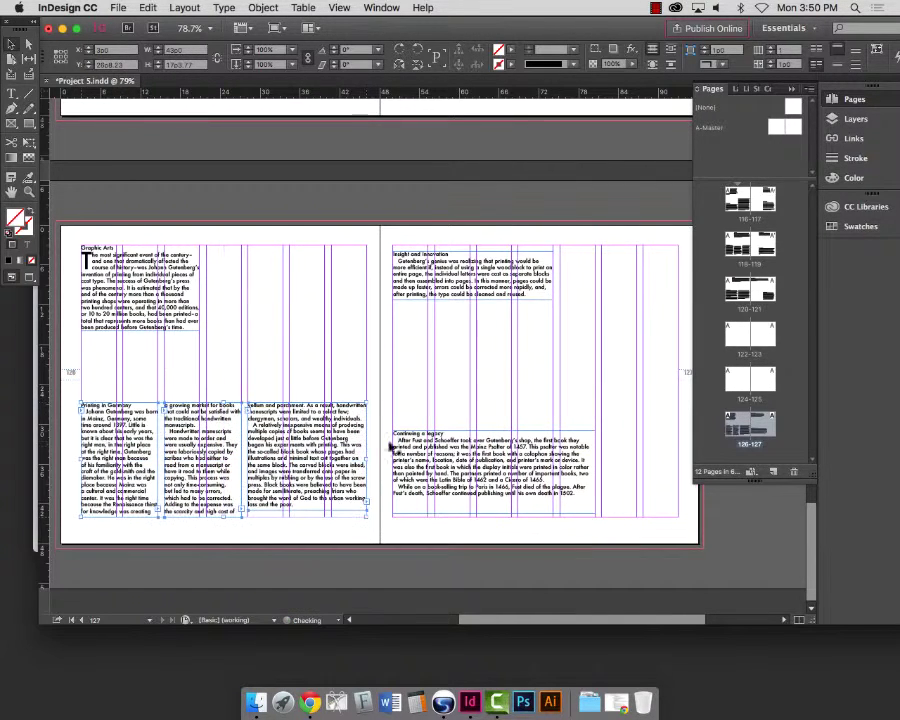
{"action": "left_click", "coordinate": [518, 499]}
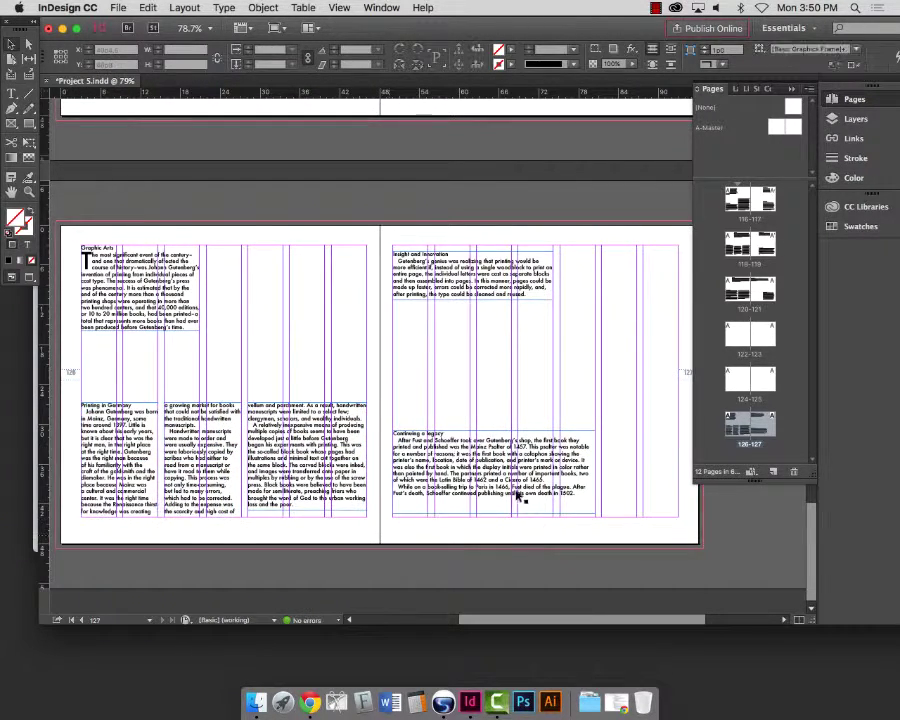
- Preview the layout without guides and frame edges, review spreads 126-127 and 116-117, and save the document
{"action": "key", "text": "w"}
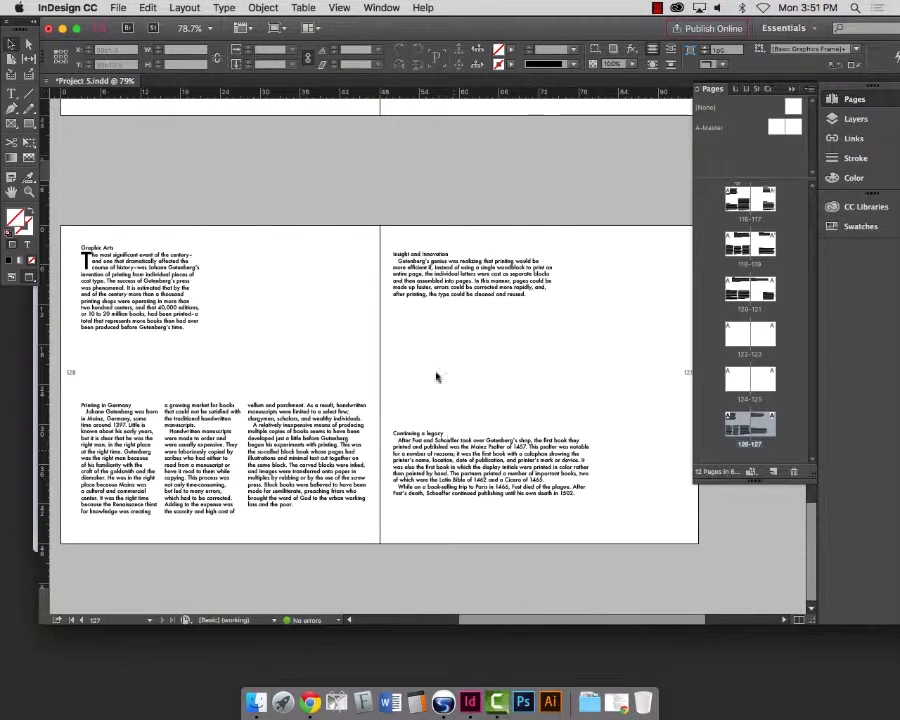
{"action": "scroll", "coordinate": [428, 352], "scroll_direction": "up", "scroll_amount": 10}
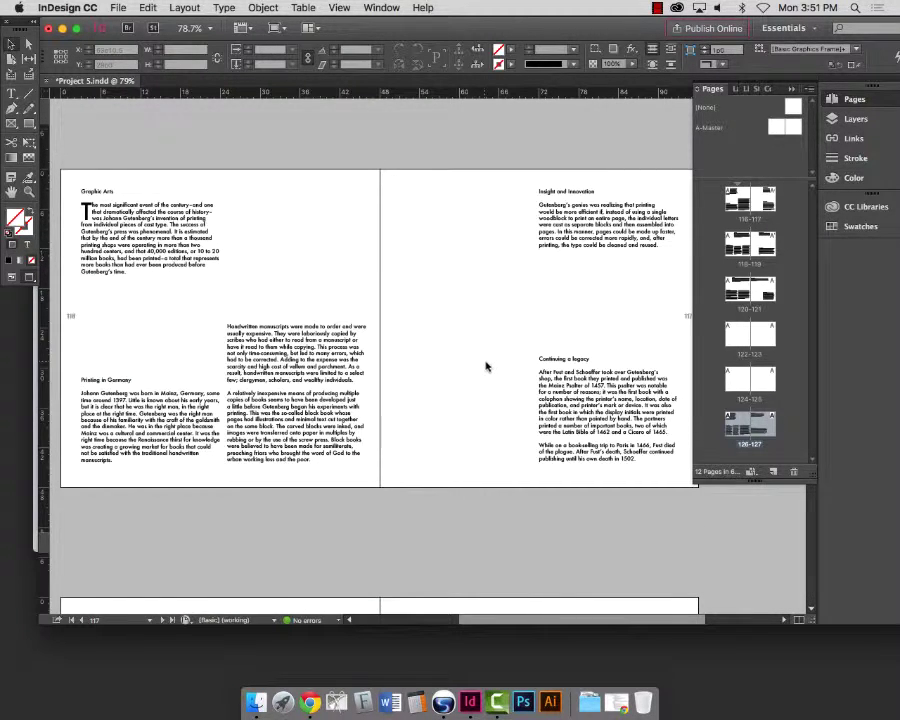
{"action": "scroll", "coordinate": [506, 365], "scroll_direction": "right", "scroll_amount": 5}
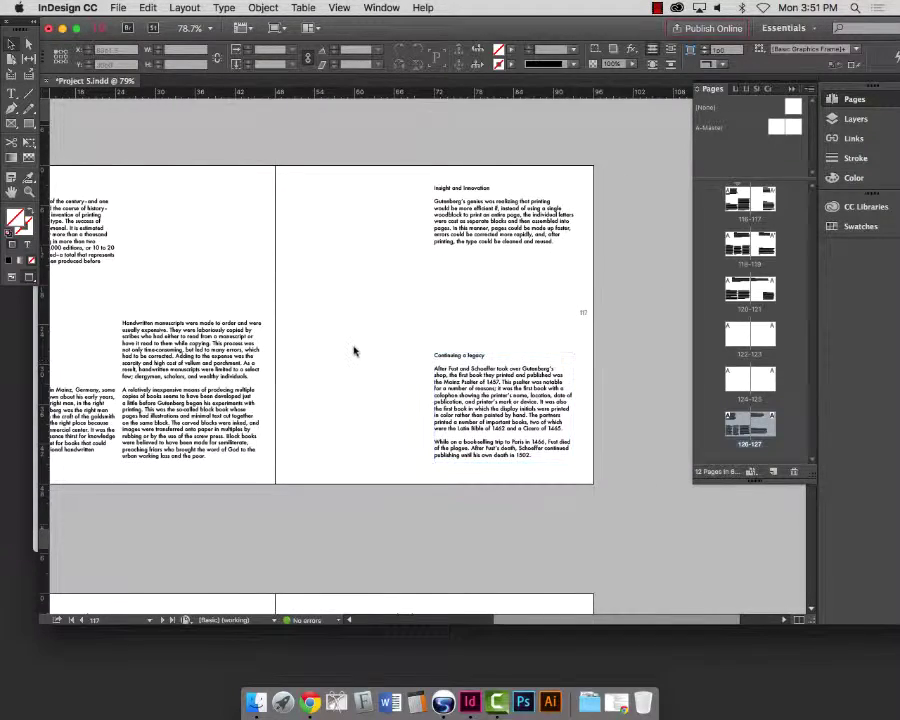
{"action": "key", "text": "super+z"}
{"action": "key", "text": "super+z"}
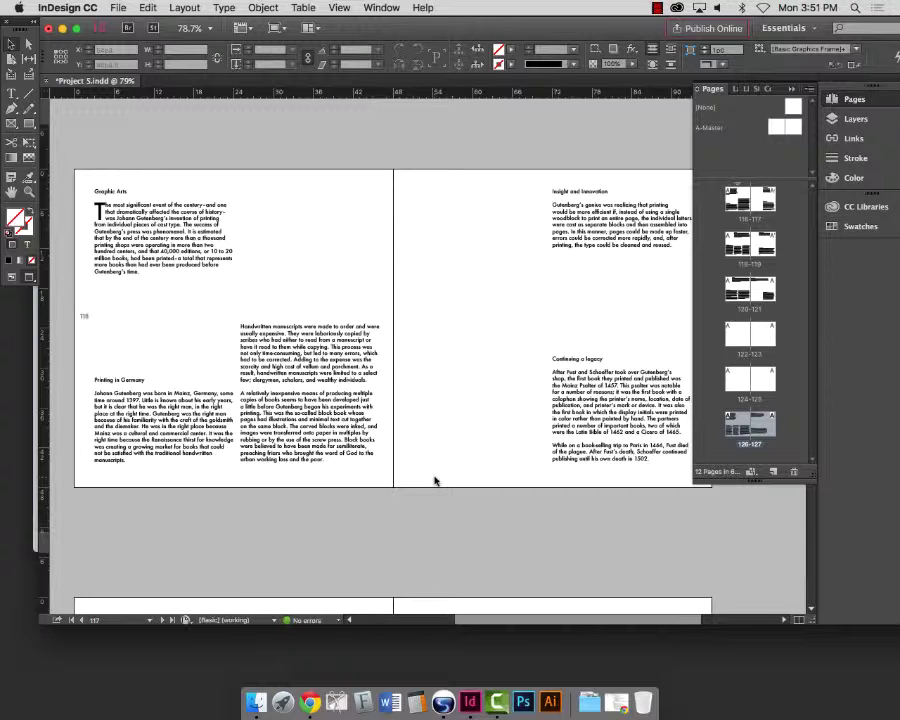
{"action": "key", "text": "super+s"}
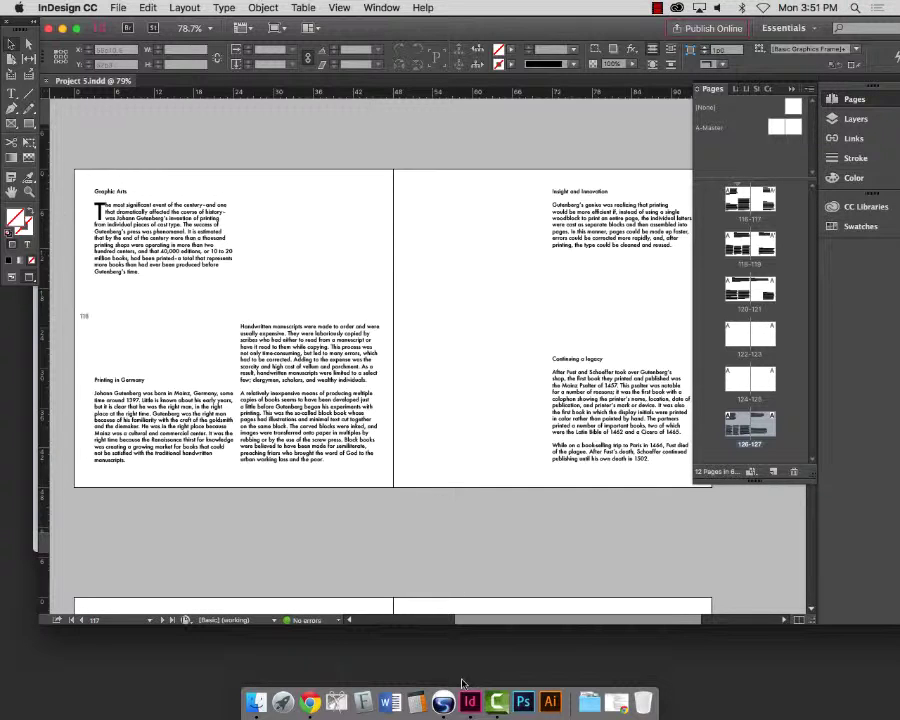
{"action": "left_click", "coordinate": [499, 704]}
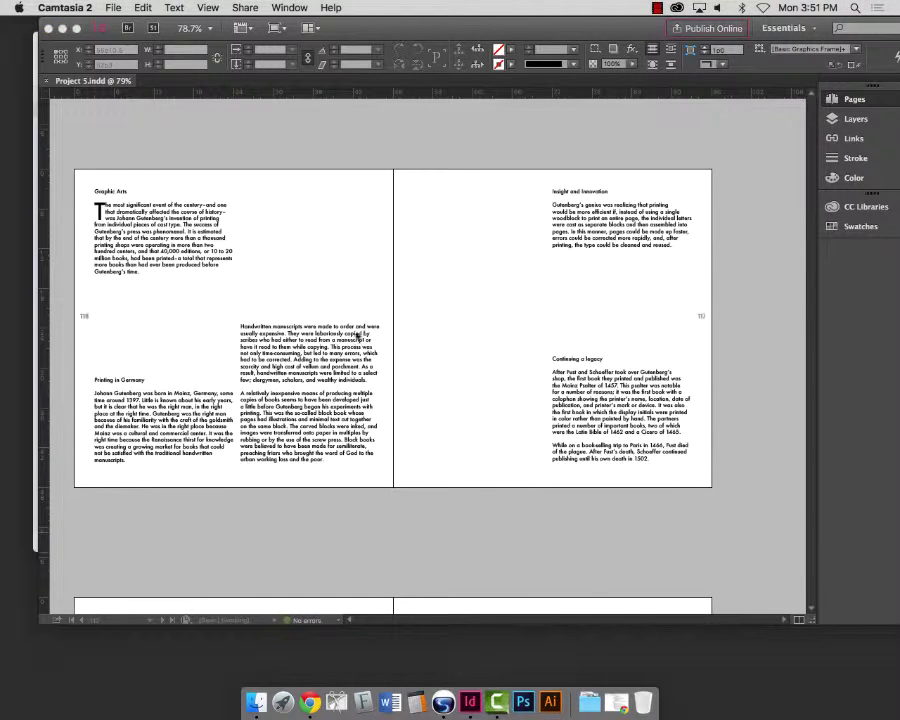
{"action": "left_click", "coordinate": [112, 7]}
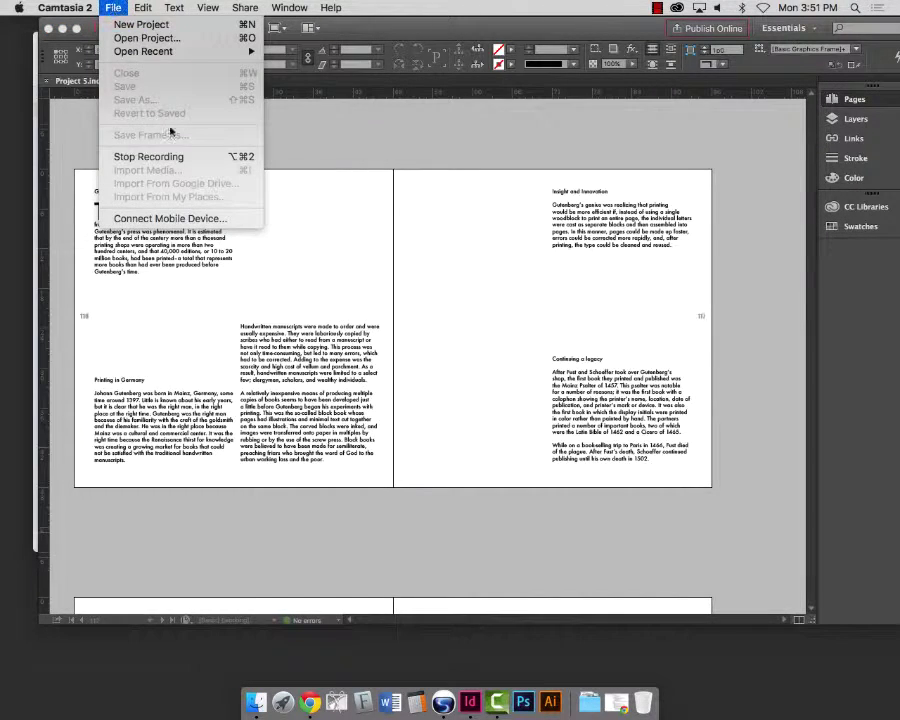